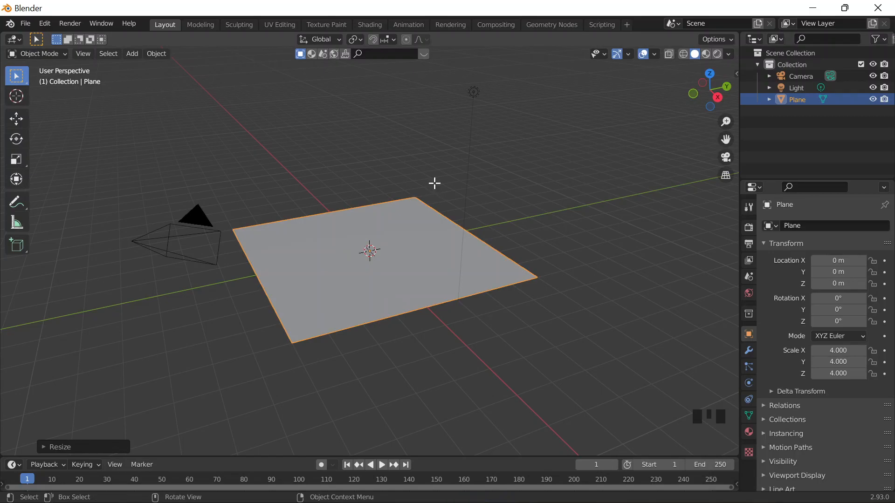
key(Tab)
click(437, 226)
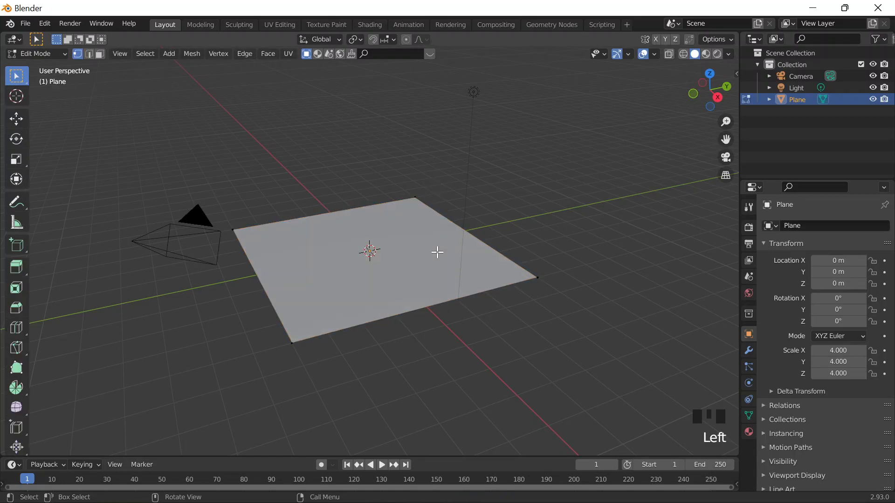
middle_drag(543, 236, 416, 210)
click(379, 205)
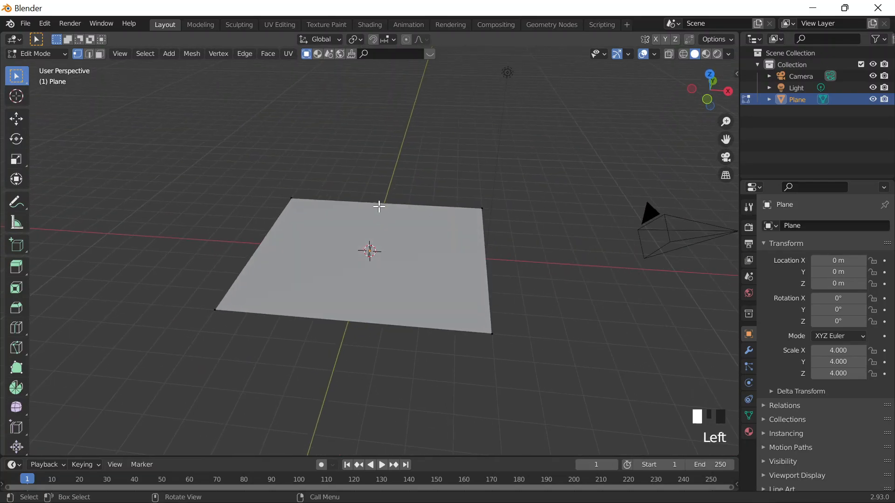
middle_drag(393, 254, 399, 265)
key(Tab)
middle_drag(449, 231, 449, 233)
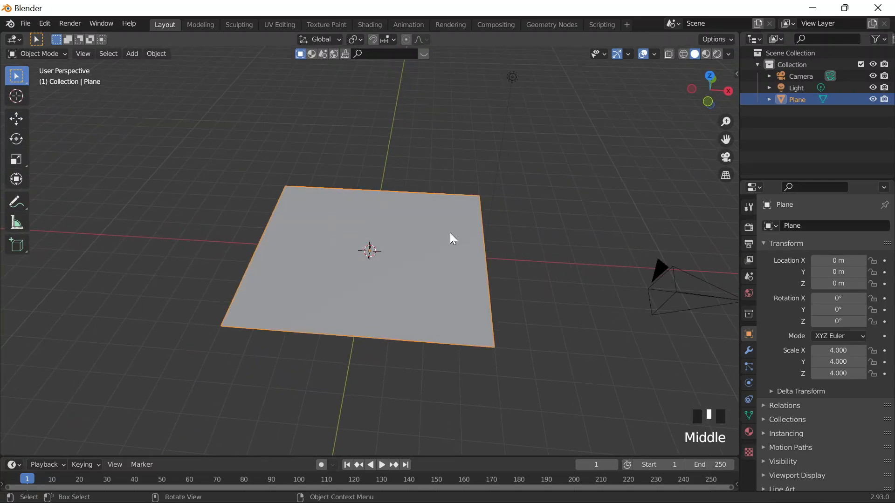
View the scene from the top and put the plane in Edit Mode.
key(grave)
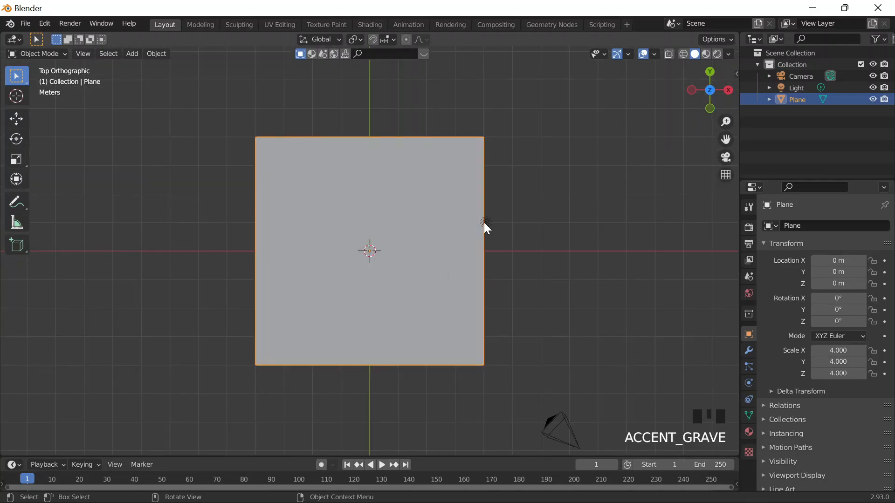
click(483, 223)
key(Tab)
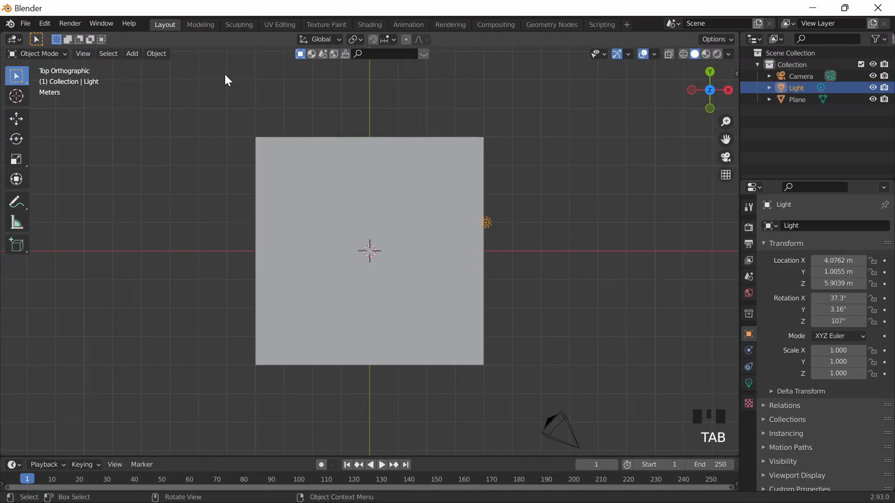
key(Tab)
click(325, 156)
key(Tab)
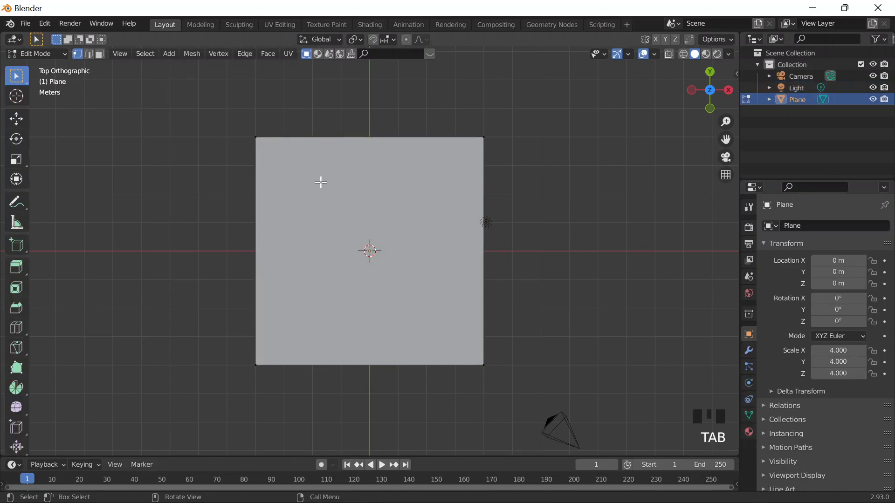
Switch the plane's mesh to edge selection and view it from the top.
key(KP_2)
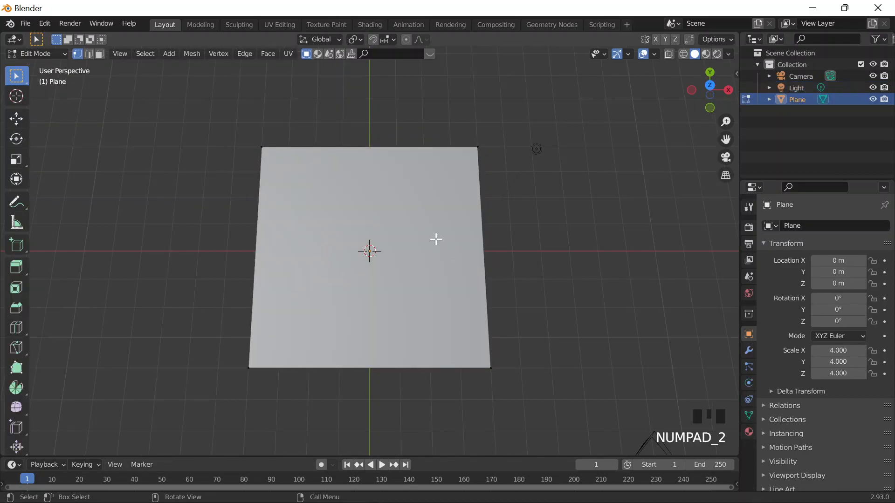
key(grave)
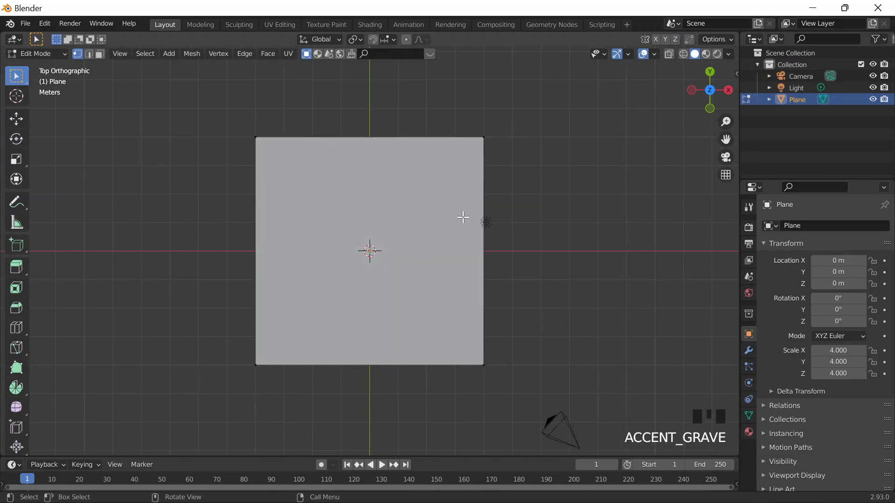
key(KP_2)
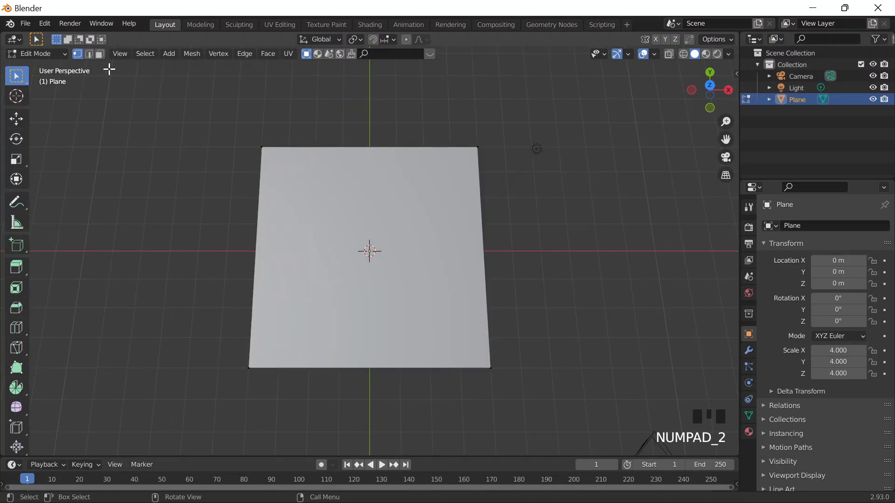
key(KP_2)
click(90, 54)
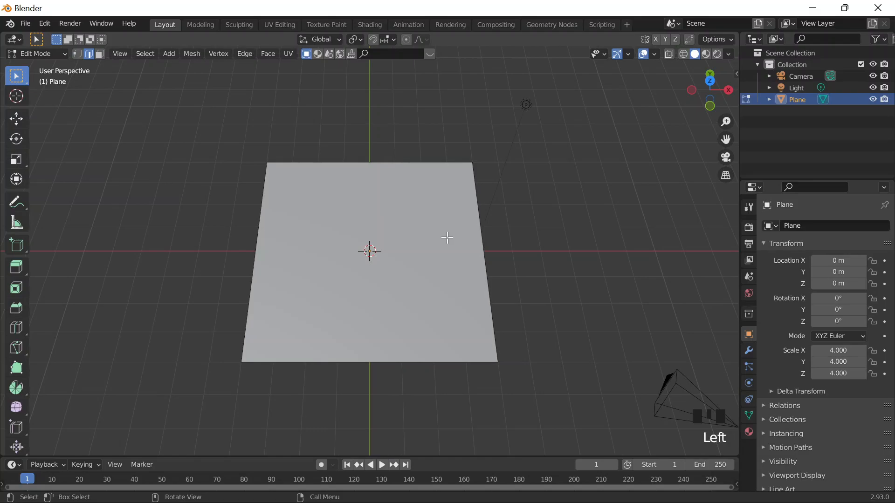
key(grave)
click(443, 170)
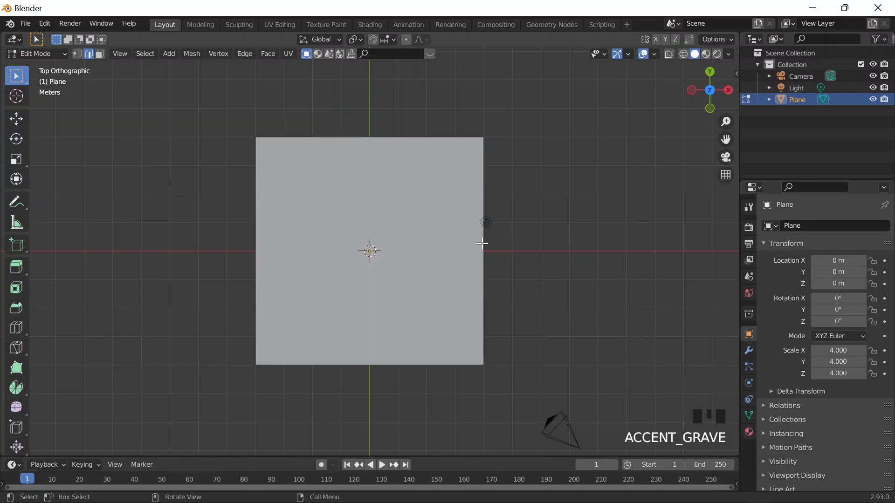
Turn on snapping, move the plane's positive-X edge -3 m along X, and return to Object Mode.
click(482, 243)
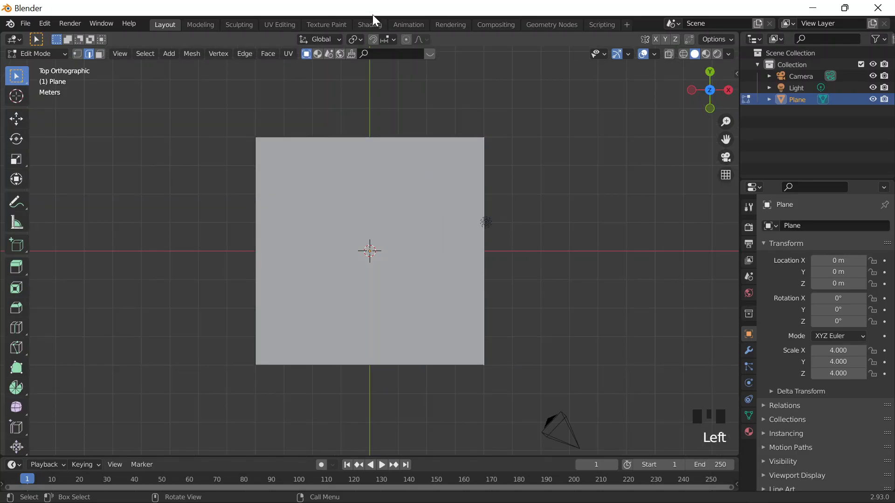
click(376, 40)
key(g)
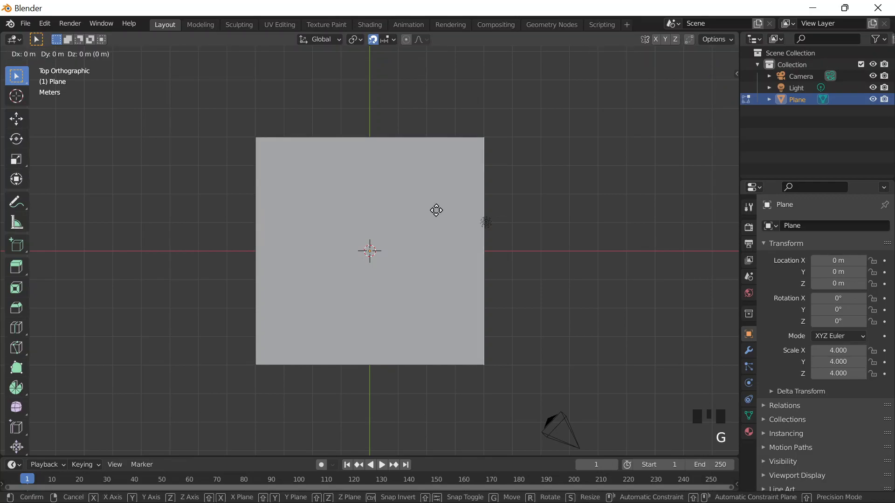
key(x)
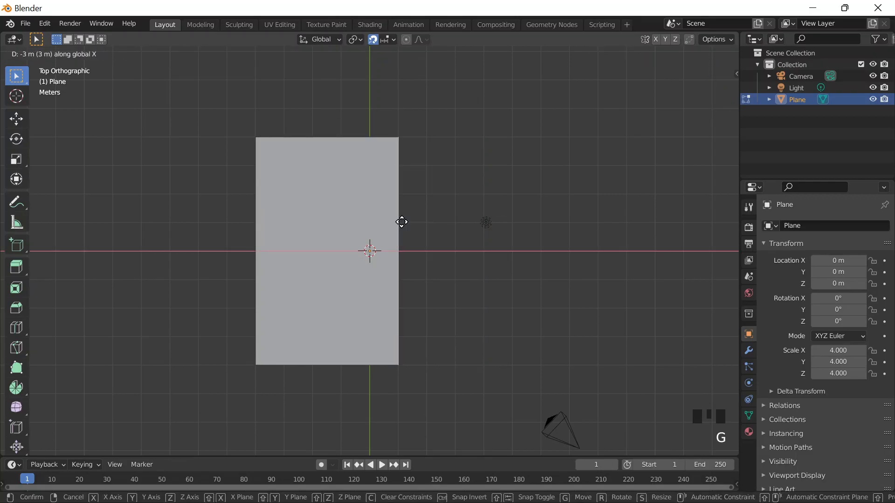
click(401, 222)
key(Tab)
Extrude two adjoining edges of the floor, the back short one and the left long one, upward along Z as walls.
middle_drag(459, 291, 426, 179)
scroll(331, 167, up, 1)
click(335, 179)
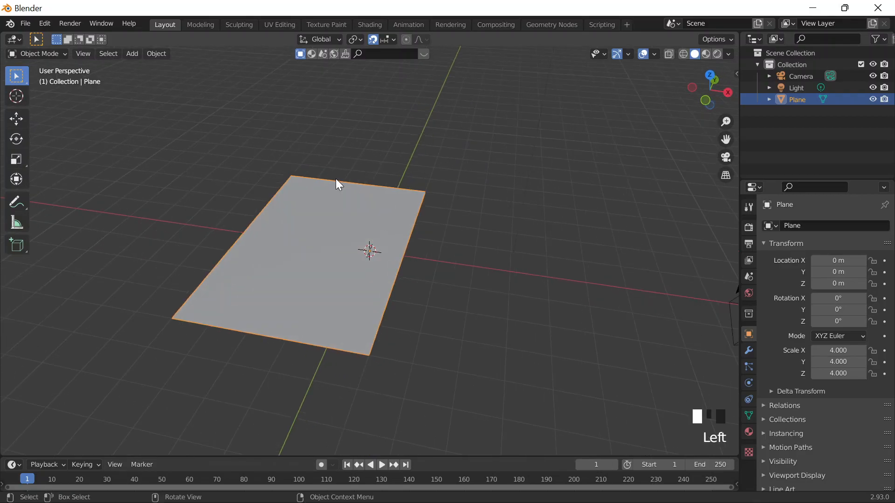
key(Tab)
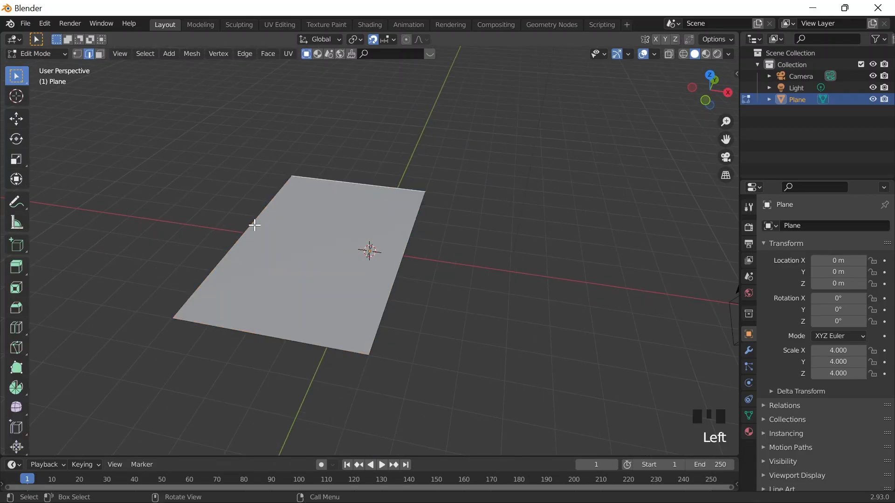
shift+click(242, 236)
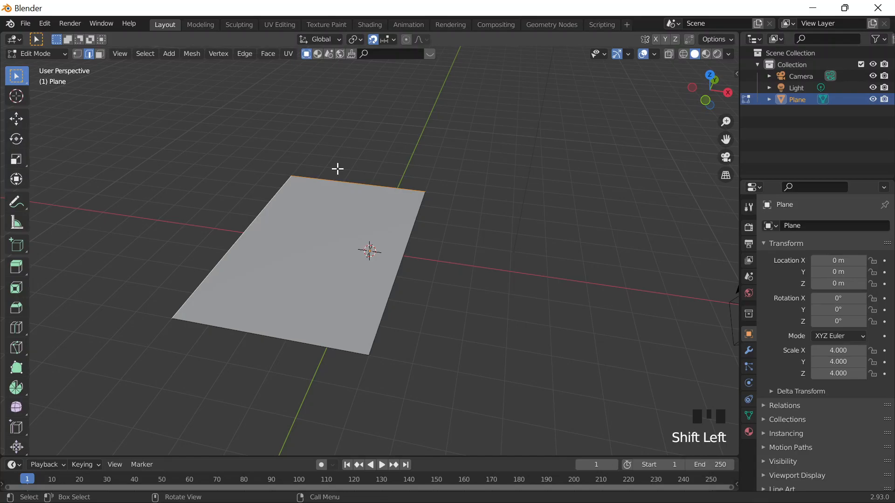
key(e)
key(z)
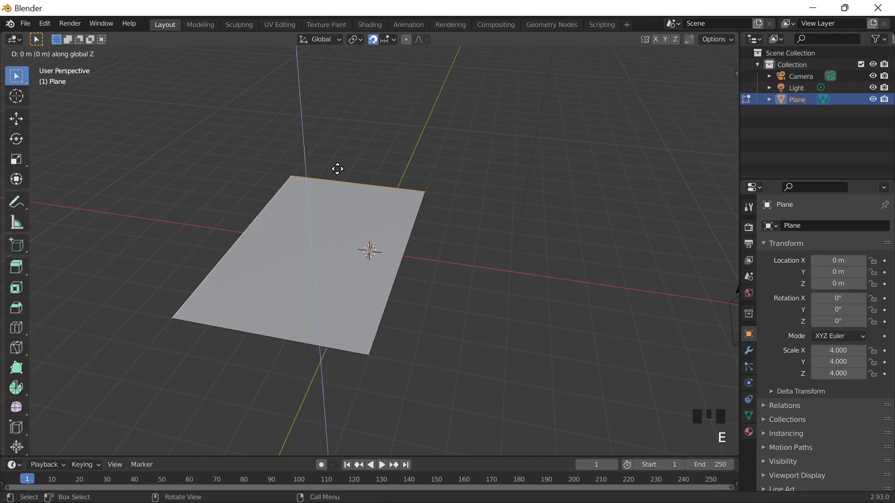
click(338, 168)
middle_drag(338, 167, 534, 227)
scroll(449, 273, down, 2)
shift+middle_drag(449, 274, 513, 325)
scroll(536, 365, up, 2)
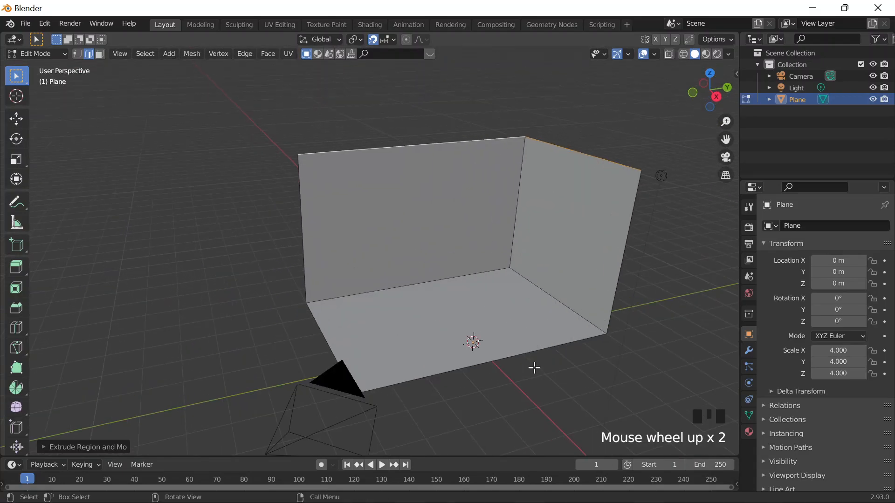
middle_drag(535, 365, 566, 357)
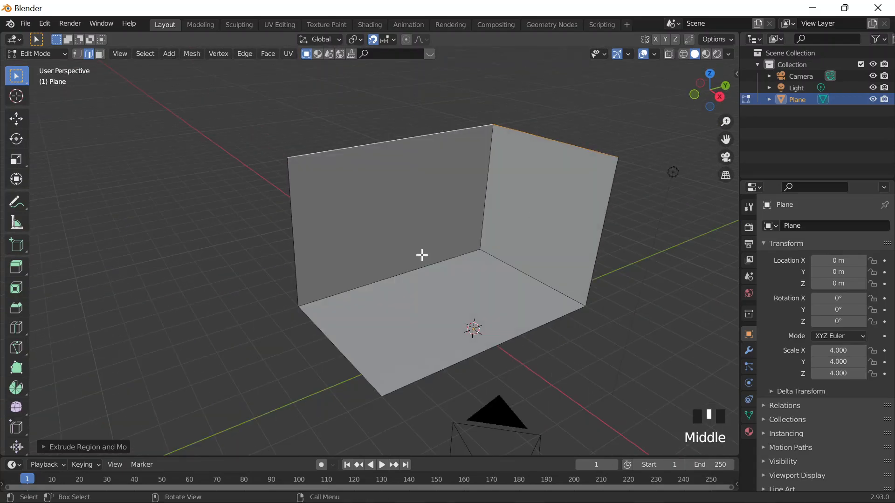
Recalculate the normals of the whole mesh with Inside left unchecked.
key(a)
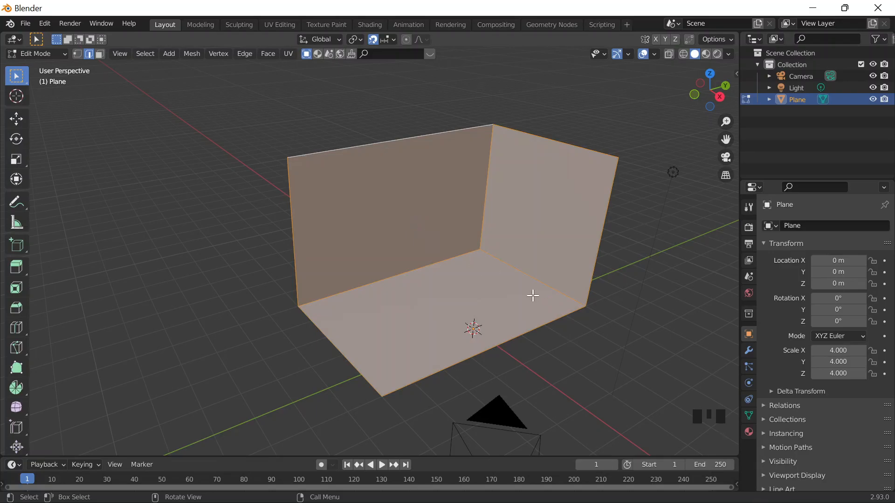
key(shift+n)
click(96, 443)
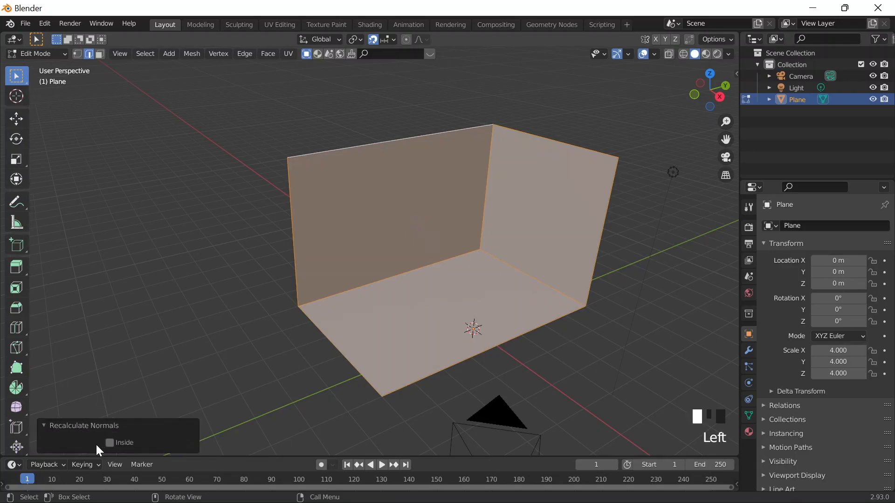
click(110, 443)
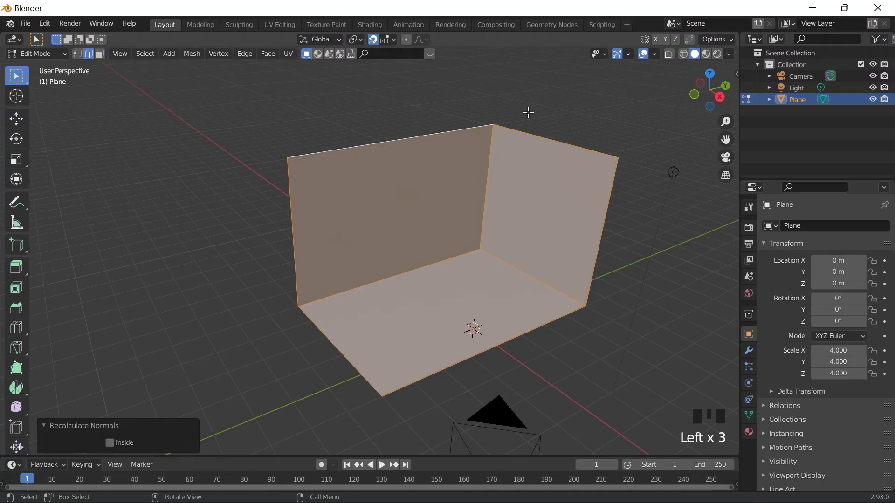
Turn on the normals display and Face Orientation in the viewport overlays.
click(655, 54)
scroll(644, 275, down, 1)
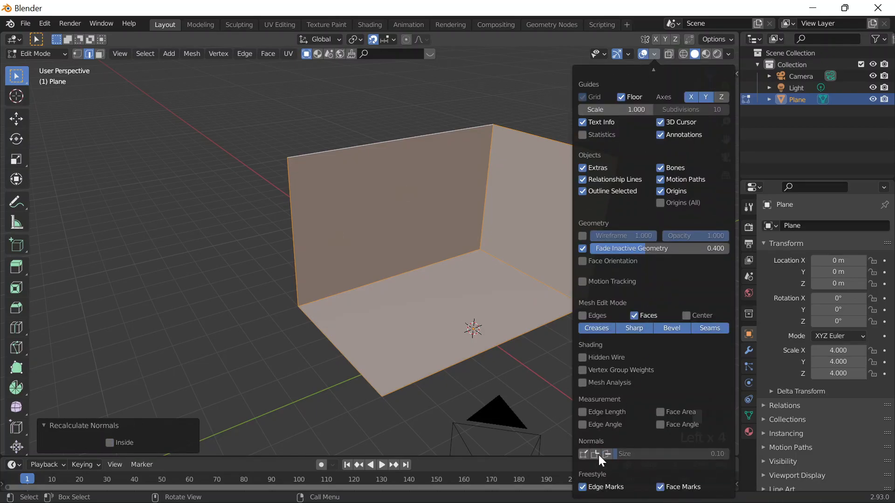
click(603, 454)
click(583, 261)
Switch the recalculated normals to Inside and back to compare the face orientation colours of the floor and walls.
middle_drag(496, 410, 491, 370)
click(111, 441)
click(111, 441)
mouse_move(347, 366)
middle_down()
mouse_move(469, 333)
mouse_move(384, 360)
mouse_move(345, 359)
middle_up()
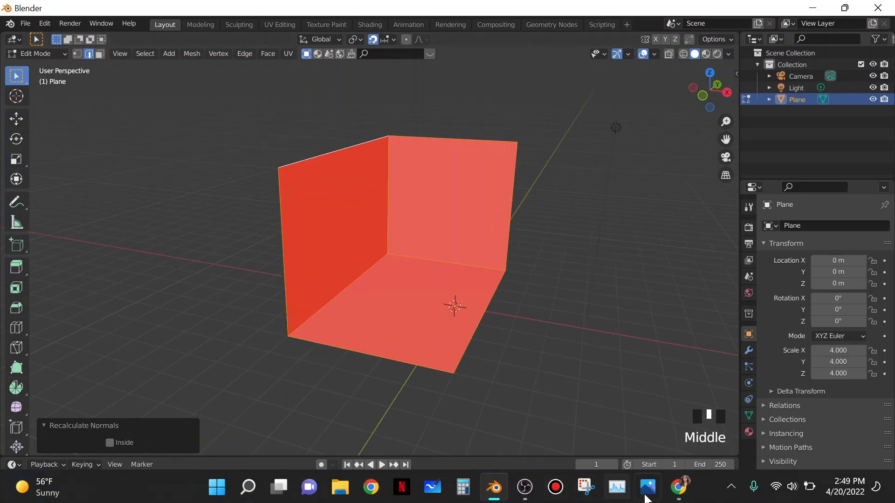
Switch to Chrome and delete the empty video block beside the results image on the Day 70 page of the Blender Library.
click(680, 486)
click(216, 6)
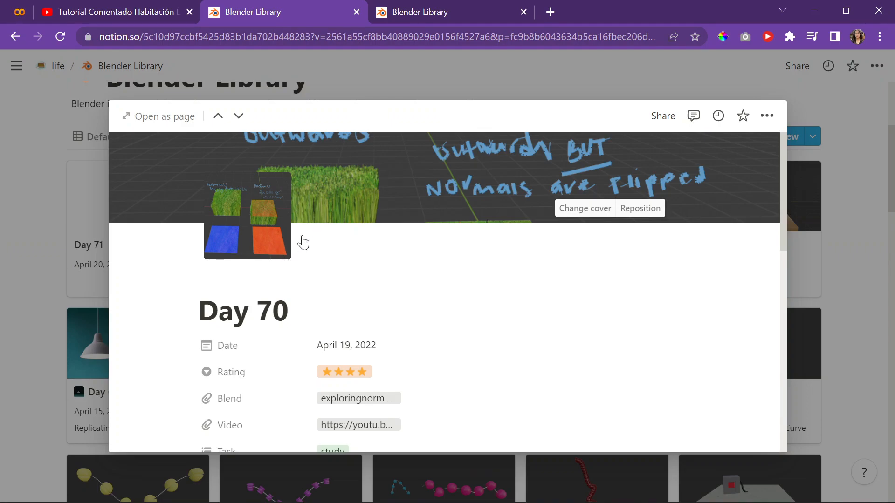
scroll(205, 254, down, 10)
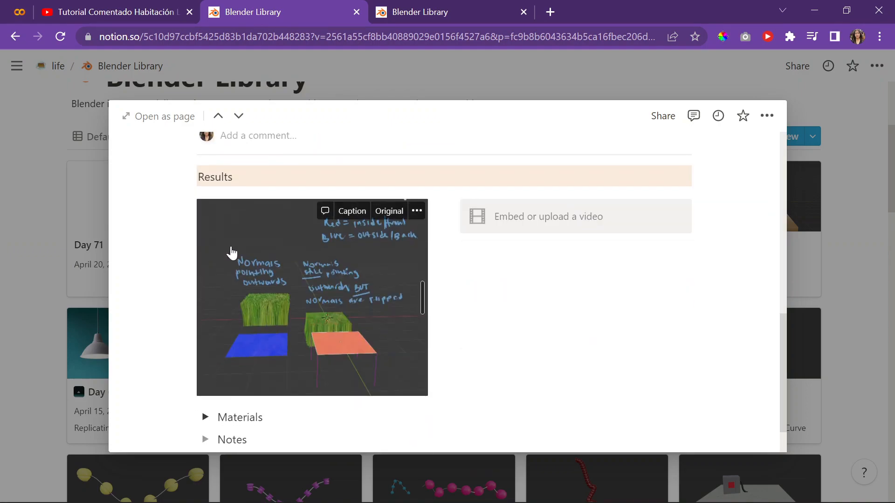
click(452, 207)
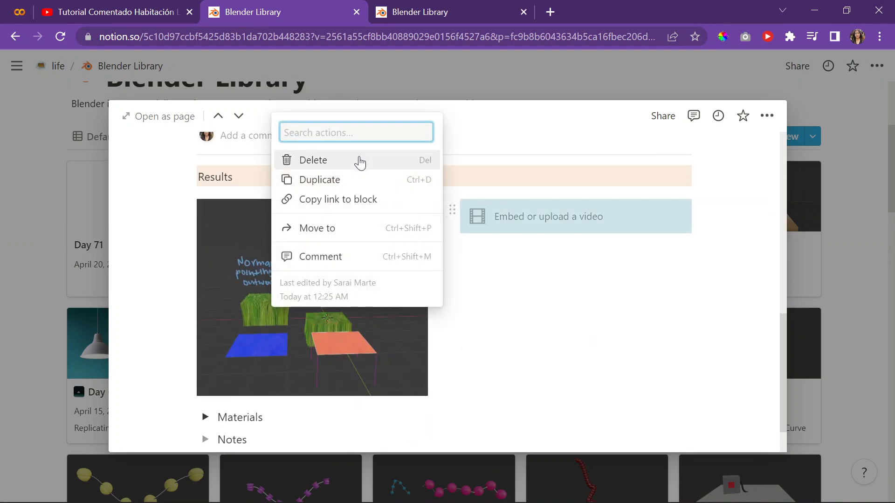
click(357, 162)
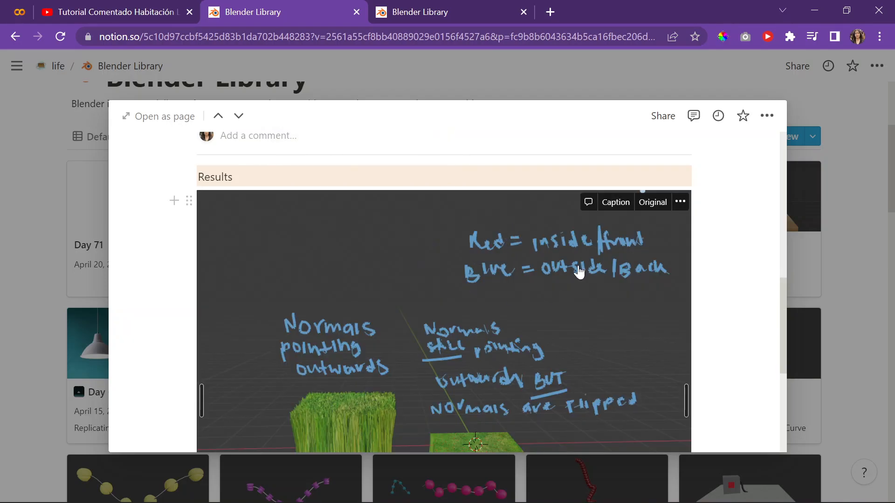
Examine the Day 70 image explaining normal directions and face colours, and look through the Materials section.
scroll(575, 269, down, 3)
scroll(572, 269, up, 3)
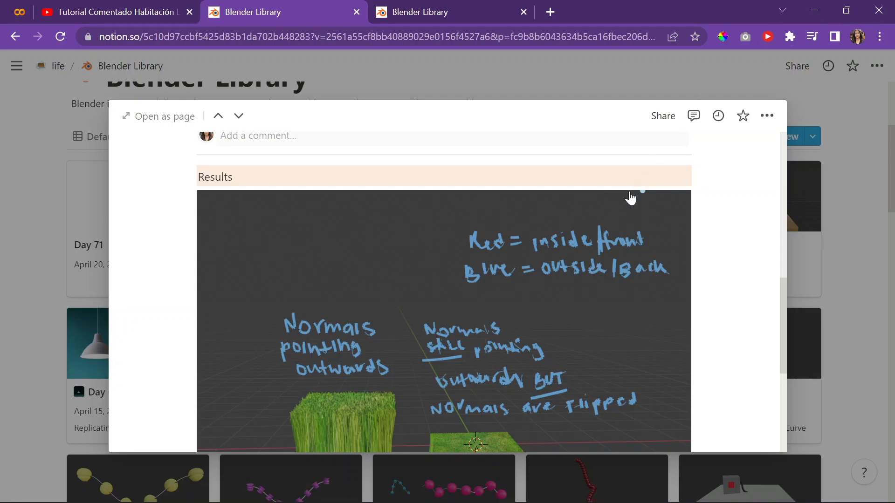
scroll(630, 194, down, 5)
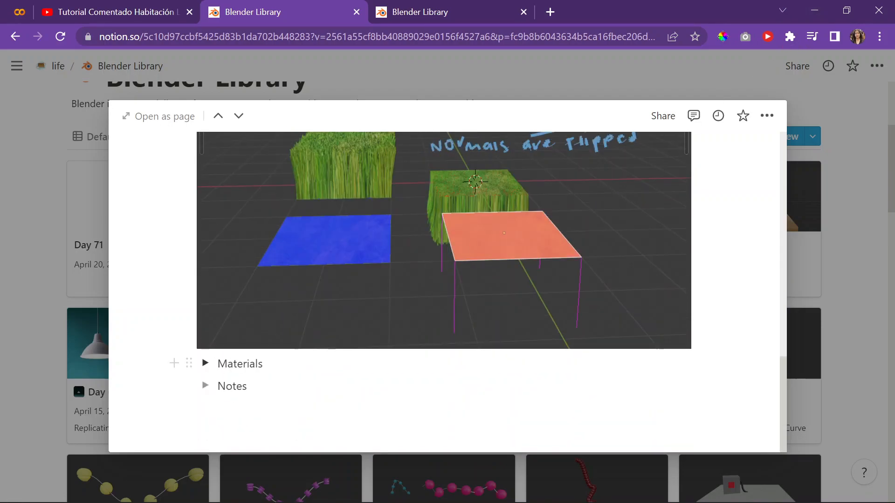
click(206, 364)
scroll(206, 364, down, 3)
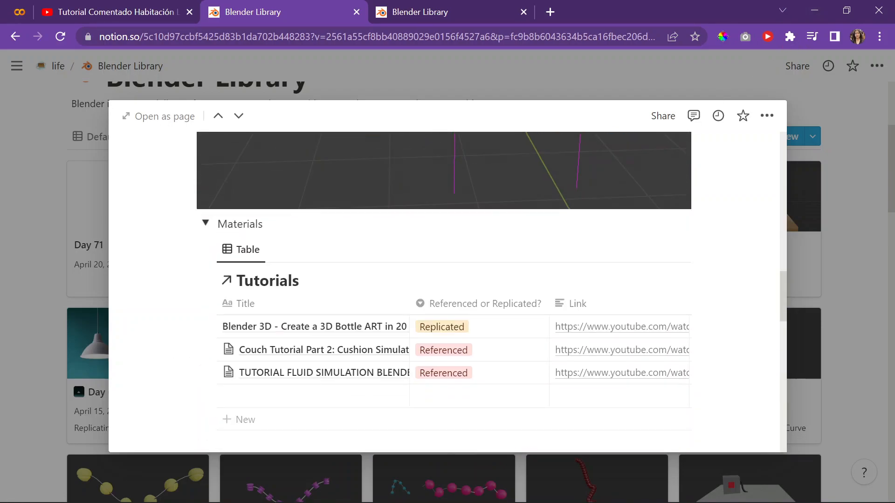
click(206, 223)
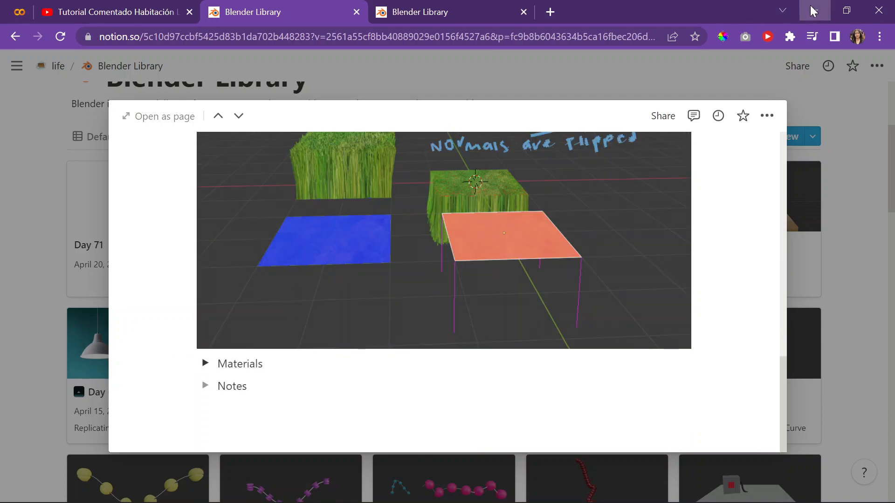
Switch back to Blender and display the room's face normals as lines in the viewport overlays.
click(813, 10)
middle_drag(504, 229, 489, 6)
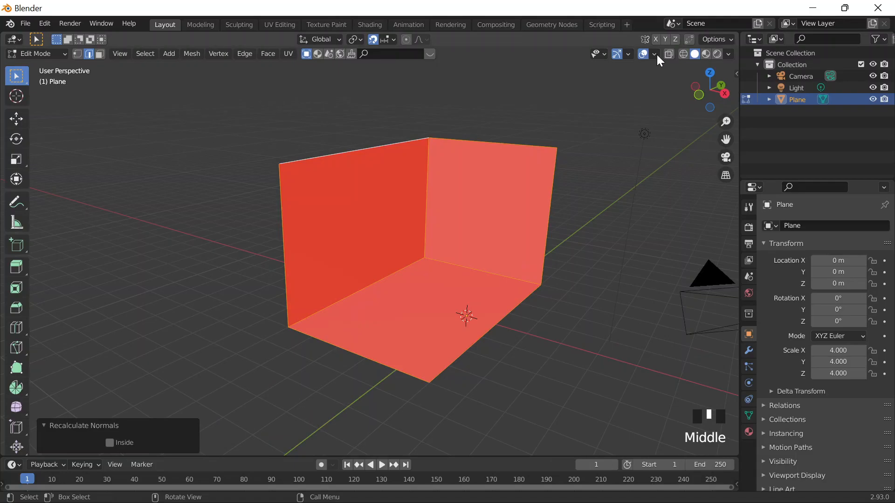
click(655, 53)
scroll(608, 436, down, 1)
click(607, 455)
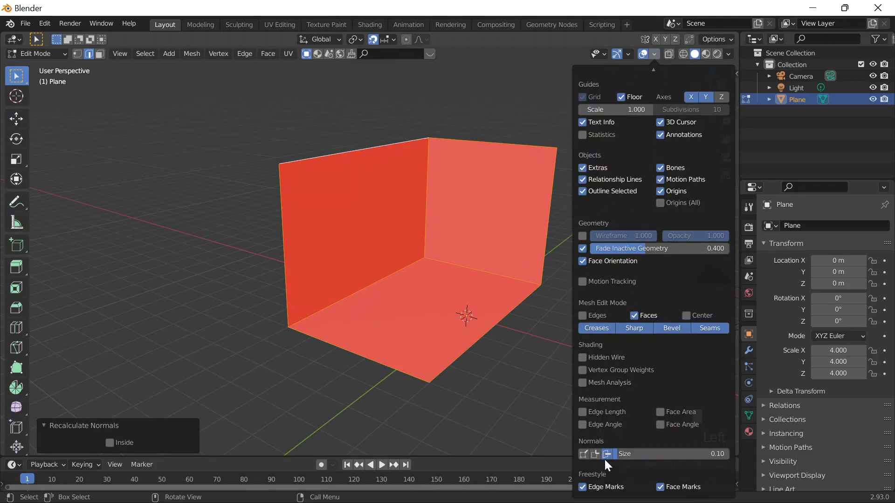
Set the display size of the face normal lines to 1.54.
middle_drag(519, 435, 515, 364)
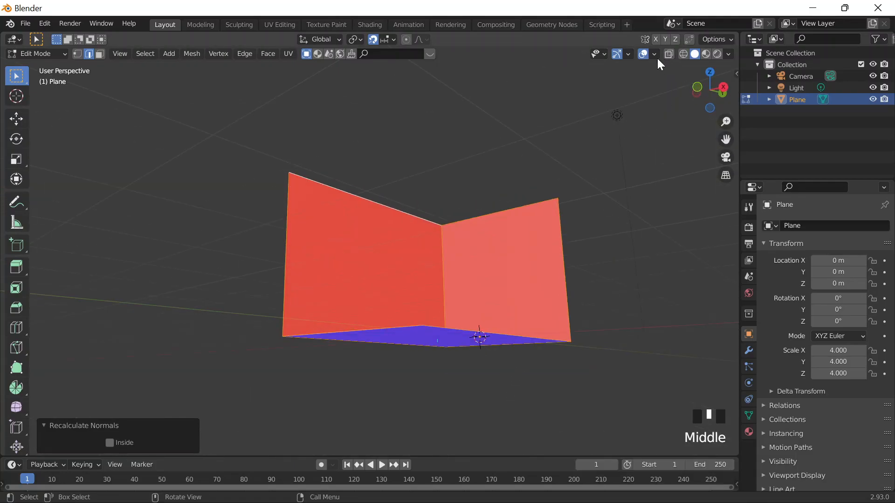
click(654, 55)
scroll(611, 301, down, 1)
click(595, 454)
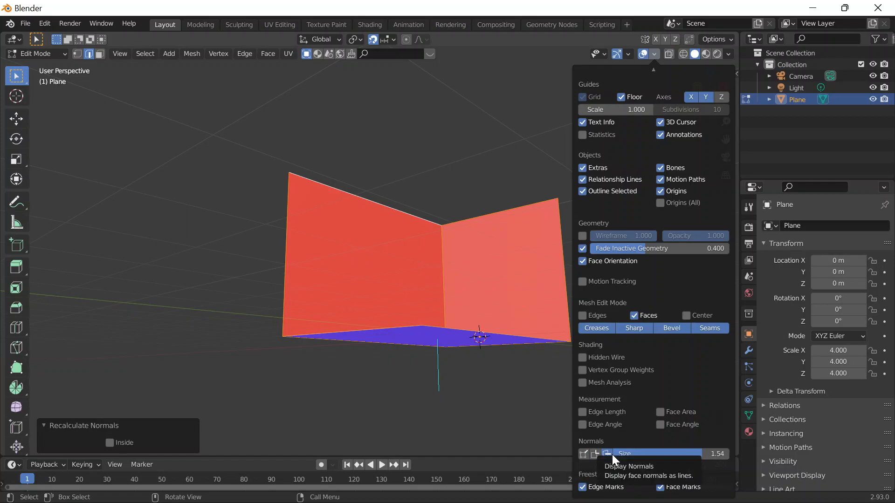
middle_drag(492, 360, 466, 378)
scroll(498, 368, down, 2)
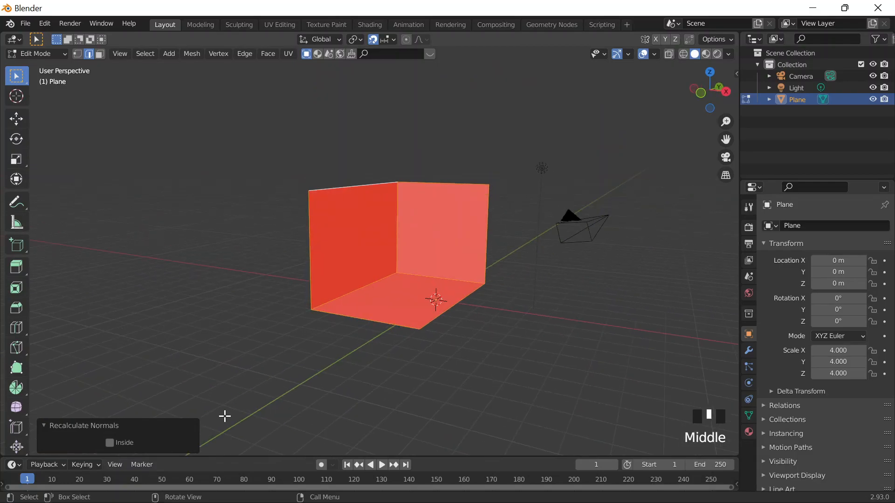
Recalculate the normals to Inside and back to compare the normal lines' directions, and return to Object Mode.
click(111, 443)
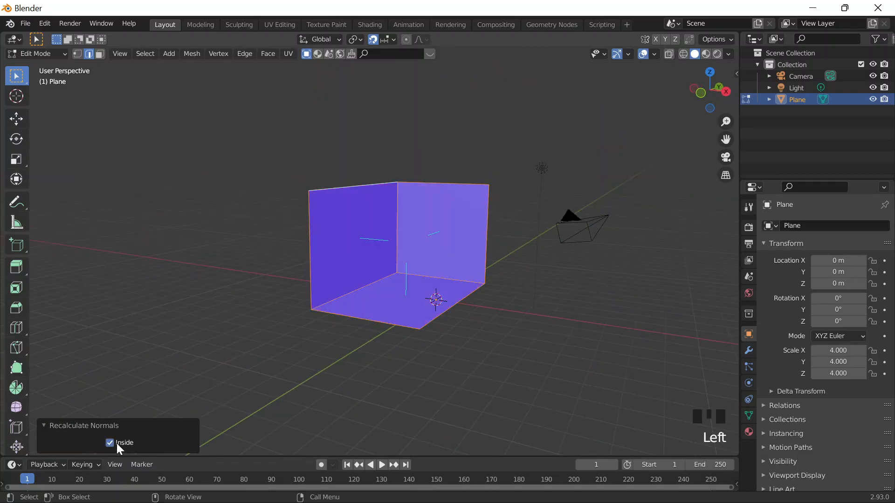
click(110, 442)
key(Tab)
middle_drag(569, 279, 472, 323)
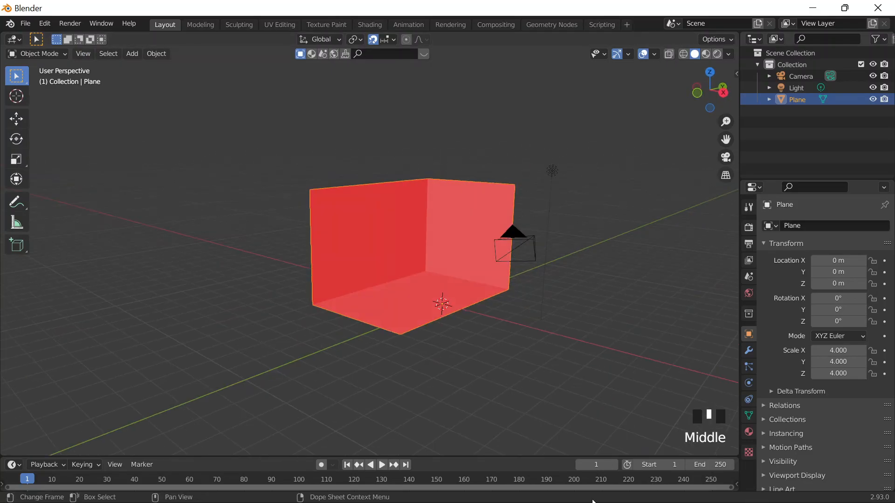
Switch to Chrome and watch the low poly room tutorial on YouTube with sound from 3:19, pausing it at 3:50.
key(alt+Tab)
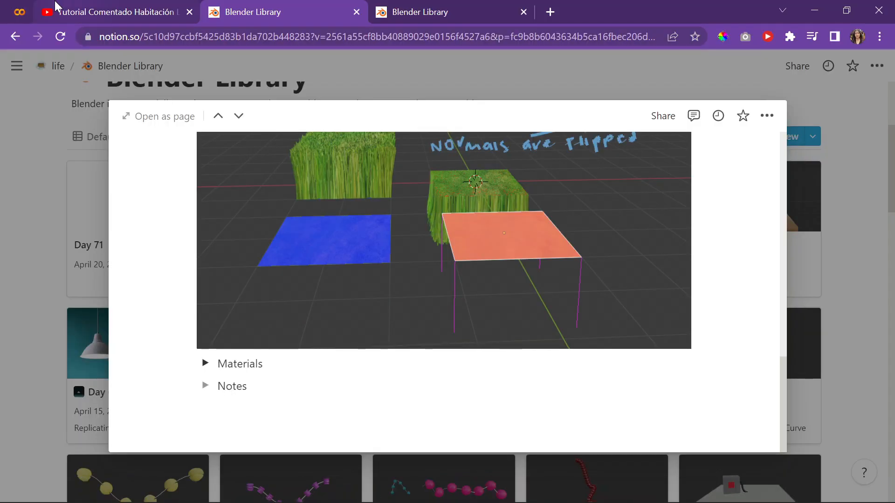
click(20, 11)
click(119, 10)
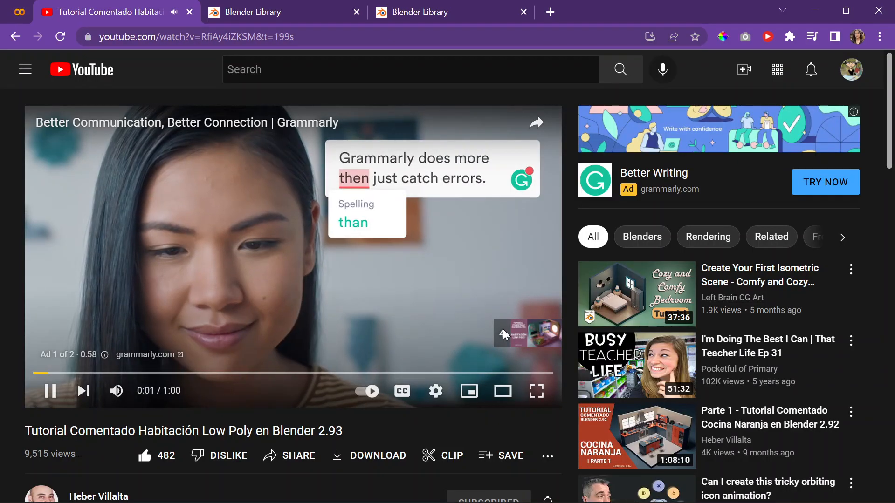
mouse_move(527, 490)
key(m)
click(526, 488)
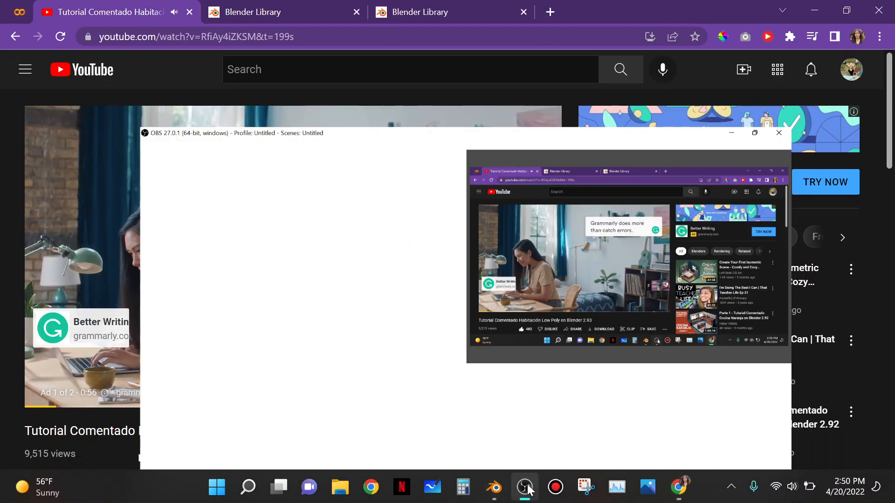
click(812, 10)
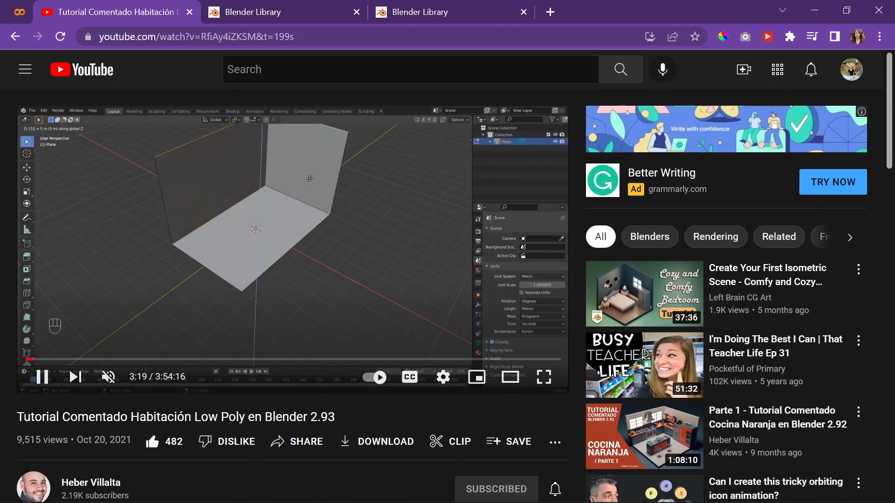
click(108, 377)
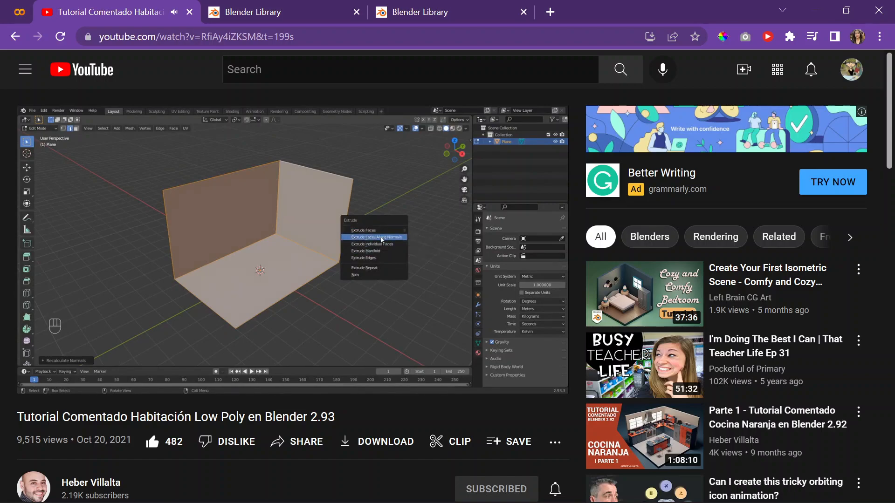
click(382, 219)
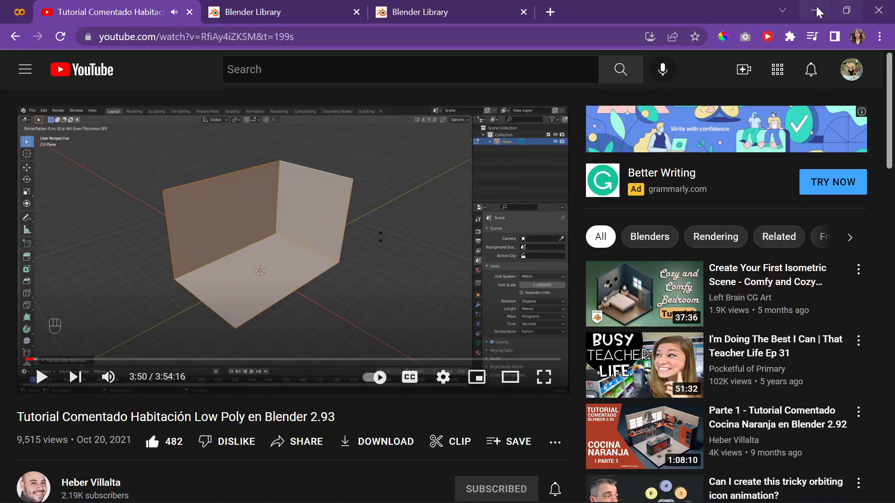
Switch back to Blender and delete the room object made from the plane.
click(815, 10)
key(x)
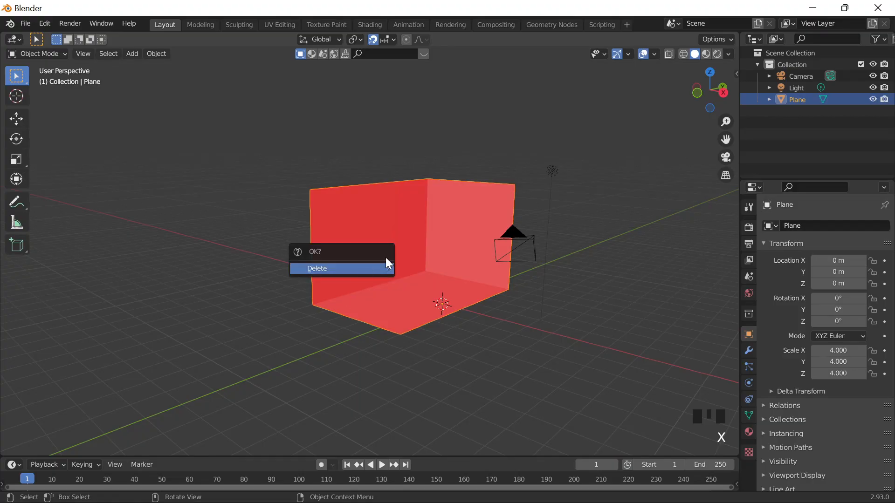
click(385, 263)
Add a new mesh plane at the world origin and scale it by 4.
middle_drag(366, 274, 399, 310)
key(shift+a)
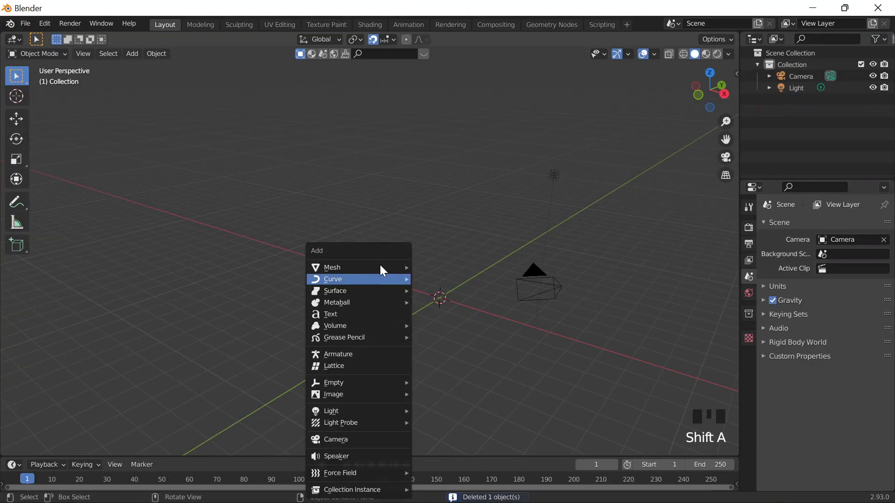
mouse_move(379, 267)
click(437, 267)
key(s)
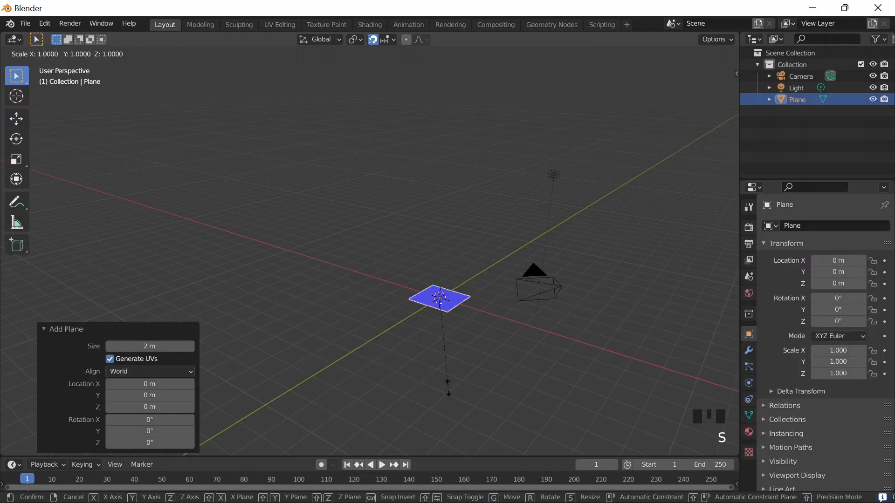
key(4)
key(Return)
middle_drag(447, 386, 489, 278)
scroll(323, 242, up, 2)
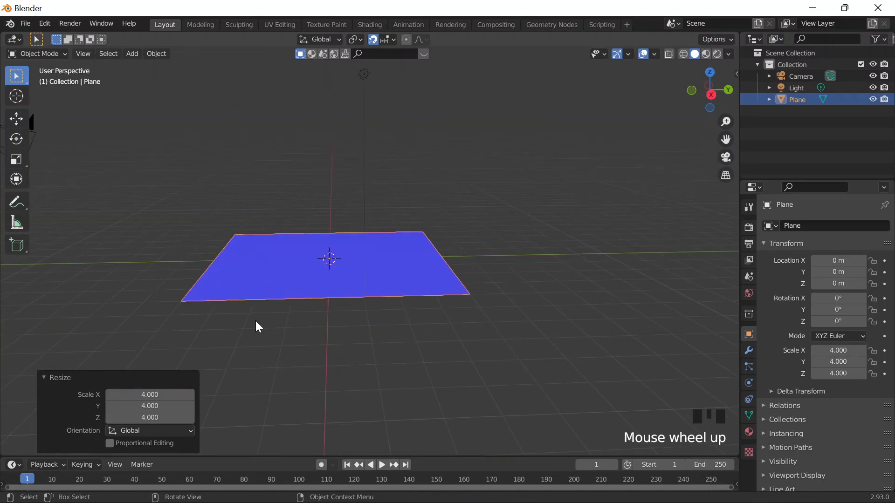
In top view, move the plane's positive-X edge -4 m along X to the Y axis, and return to Object Mode.
scroll(256, 321, down, 3)
drag(233, 230, 458, 316)
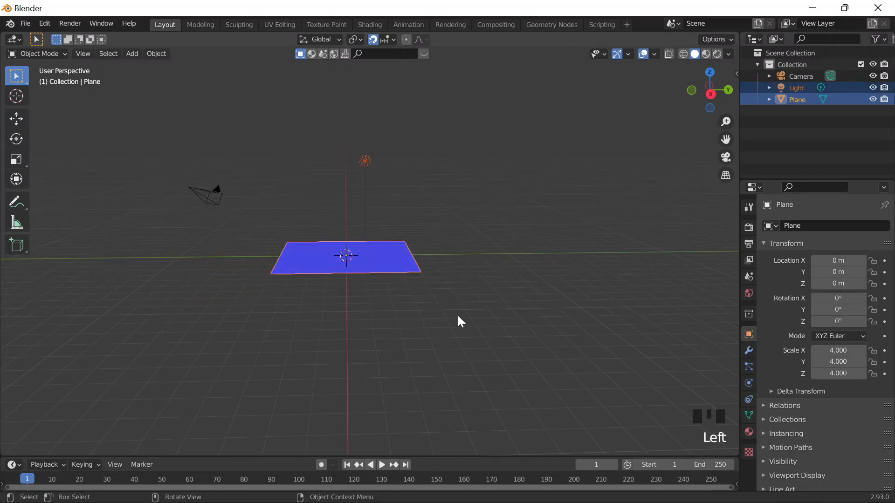
key(grave)
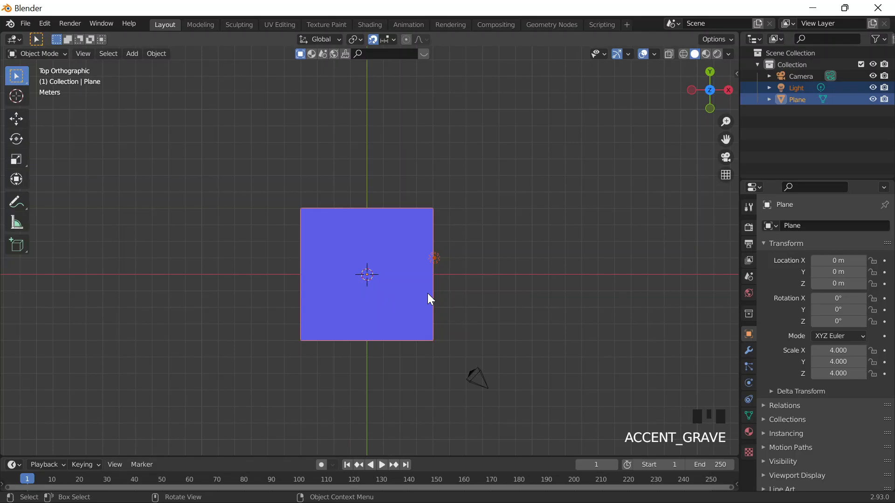
key(Tab)
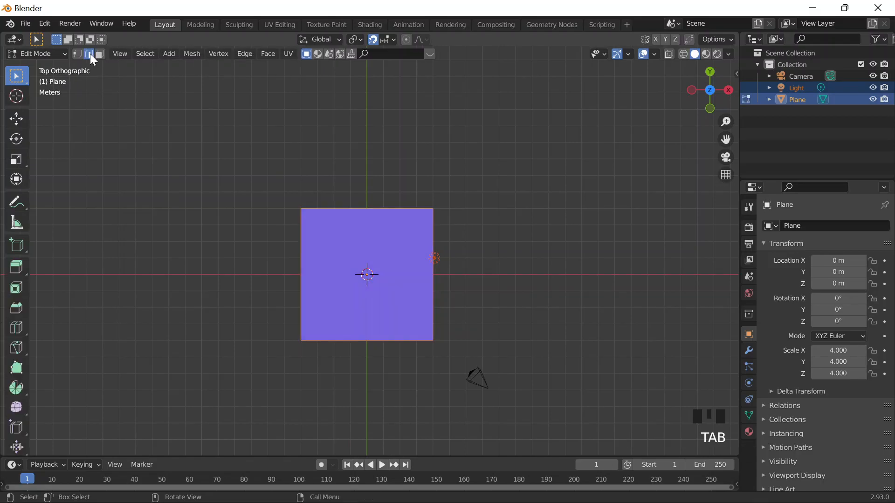
click(89, 54)
click(430, 332)
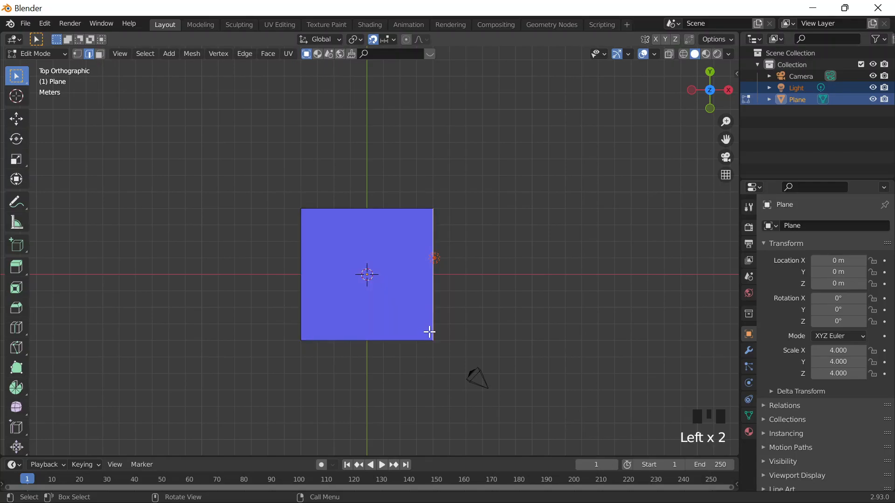
key(g)
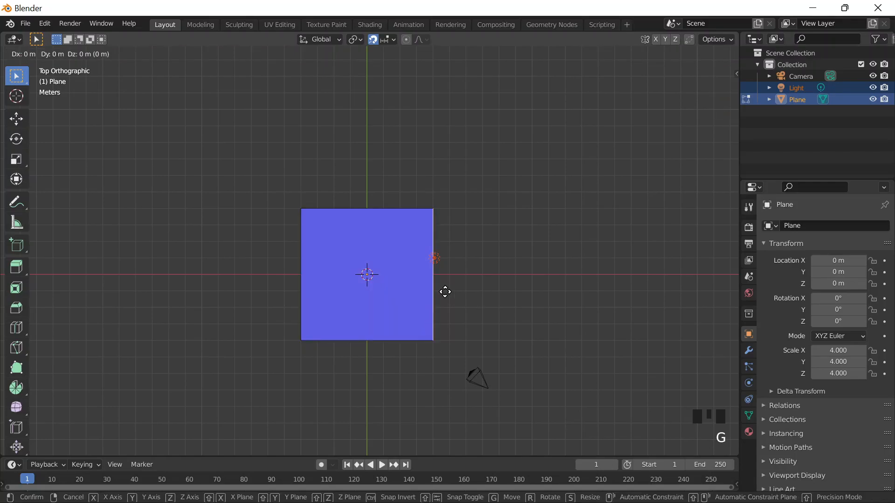
key(x)
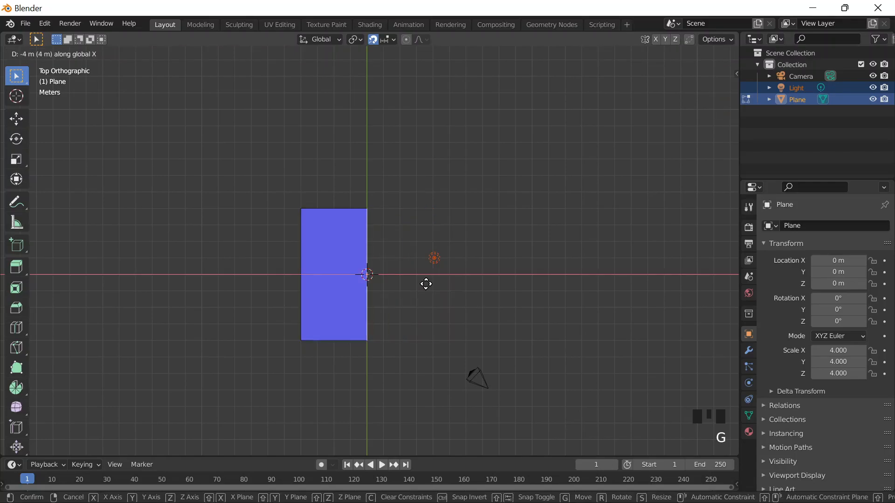
click(429, 282)
key(Tab)
middle_drag(440, 350, 407, 343)
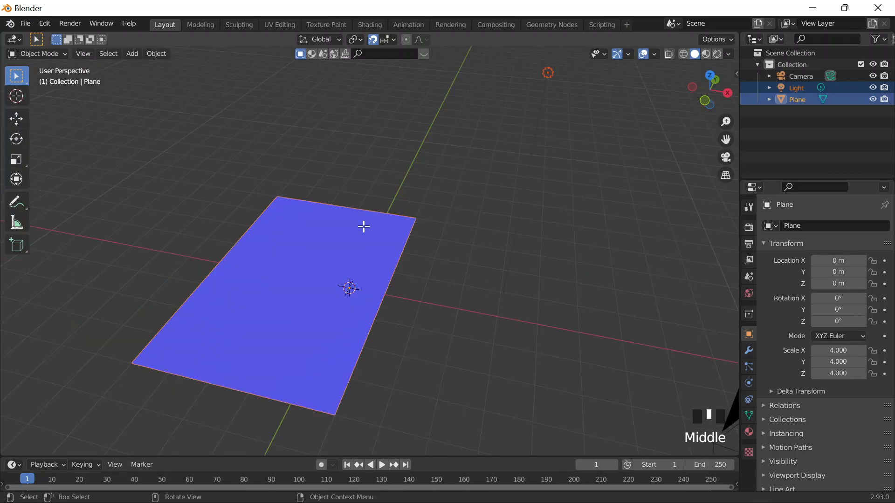
Extrude the floor's back edge and negative-X edge 5 m along Z to form the two walls.
key(Tab)
click(345, 209)
scroll(235, 248, down, 3)
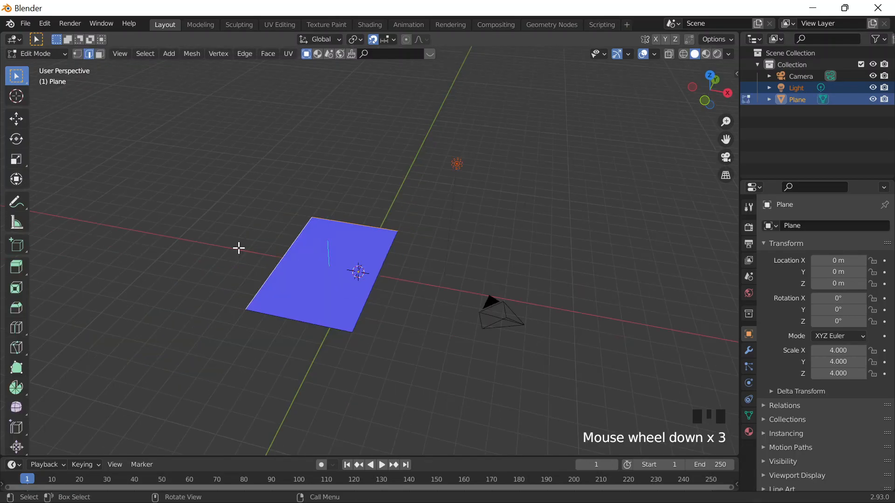
key(e)
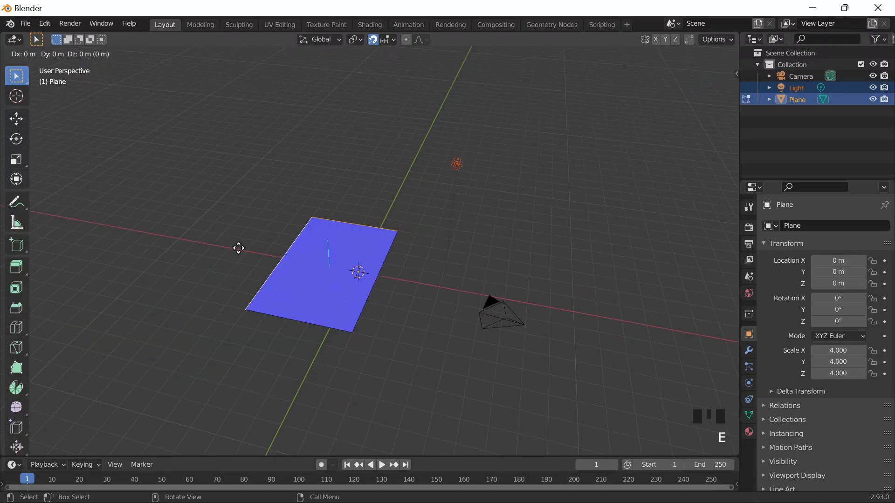
key(z)
key(5)
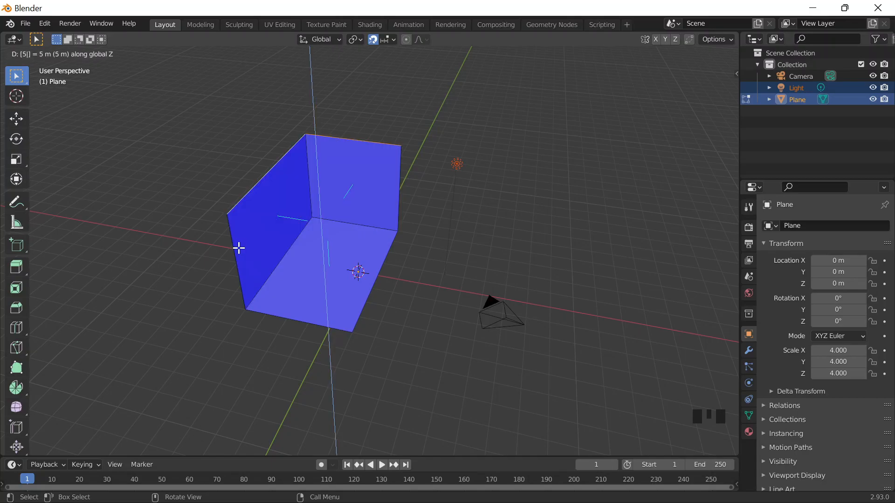
key(Return)
Return to Object Mode and select only the room object.
middle_drag(281, 285, 280, 260)
key(Tab)
click(312, 191)
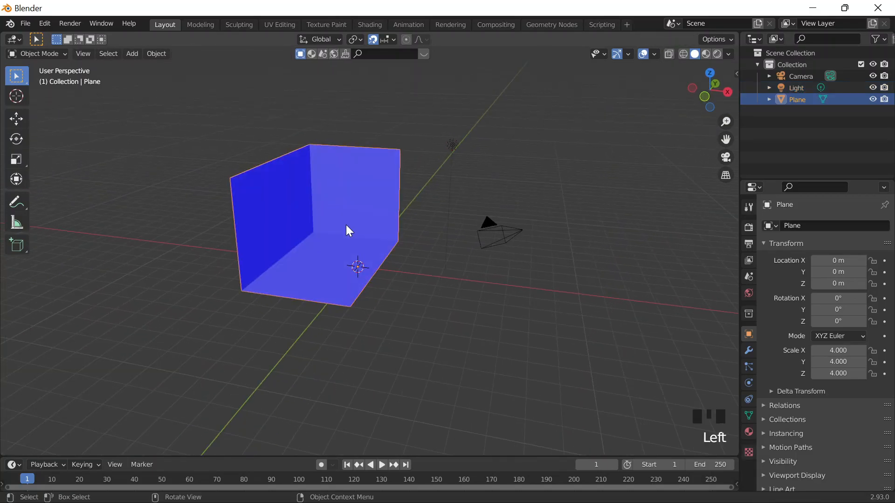
key(shift+s)
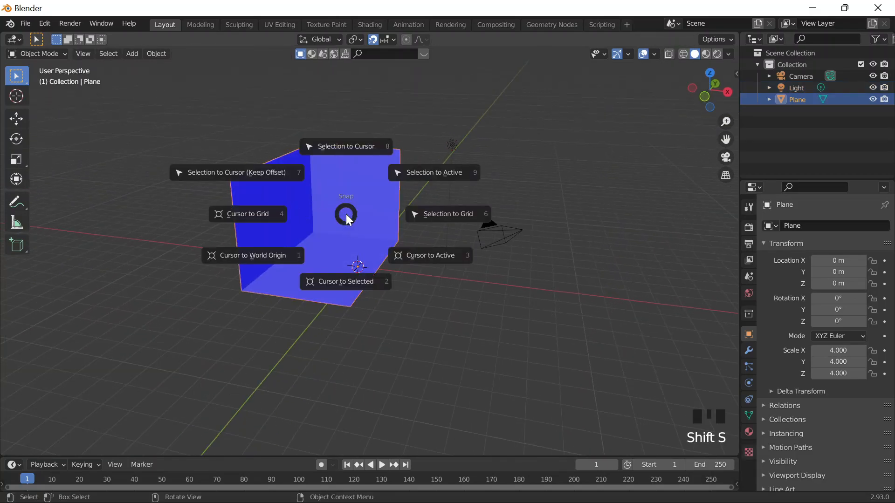
key(ctrl+s)
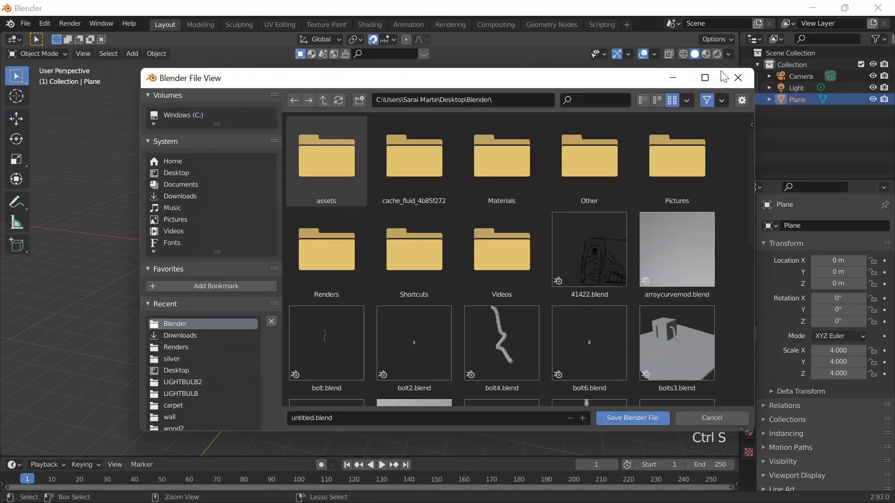
key(Escape)
Apply the scale of the room object.
key(ctrl+a)
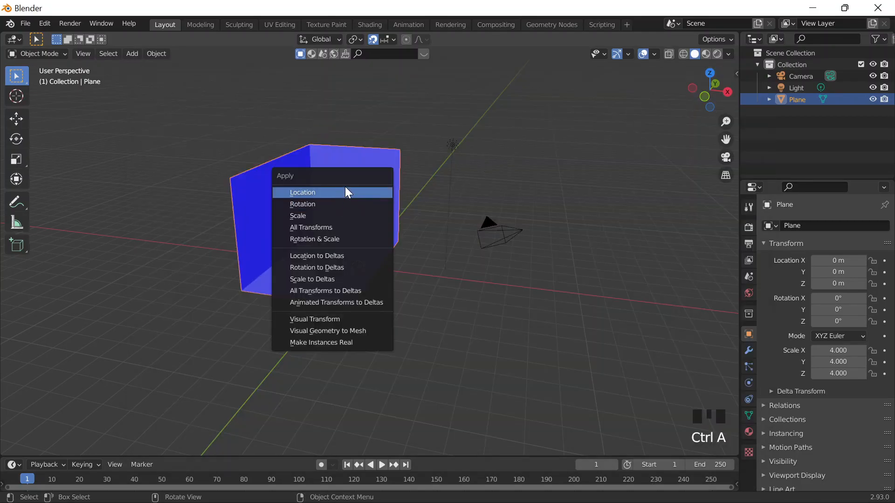
click(345, 214)
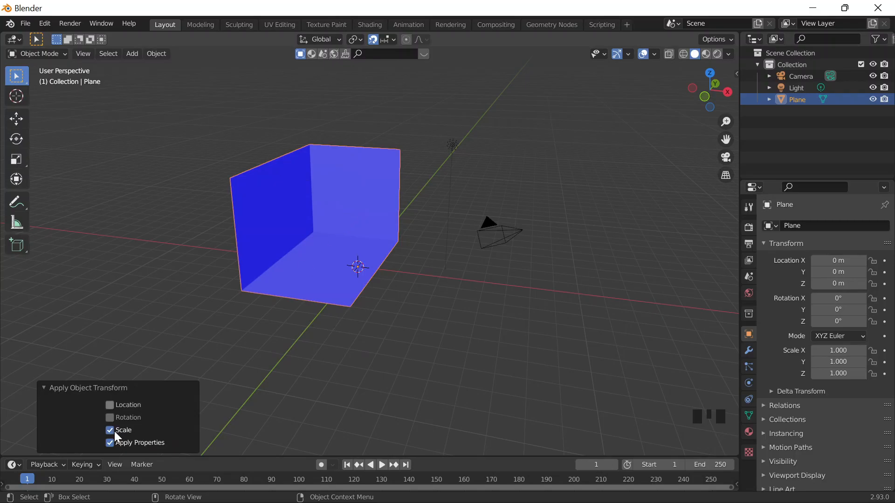
middle_drag(289, 364, 361, 343)
Recalculate the normals of all the room's faces in Edit Mode with Inside off.
key(Tab)
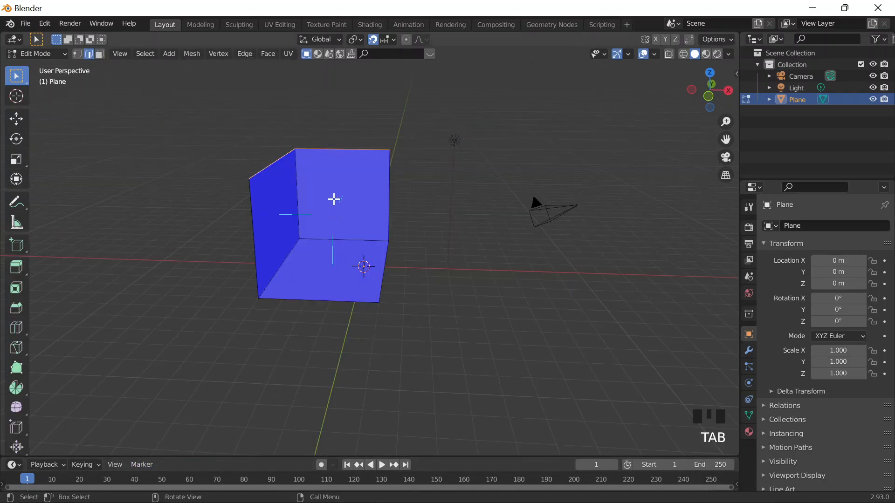
key(a)
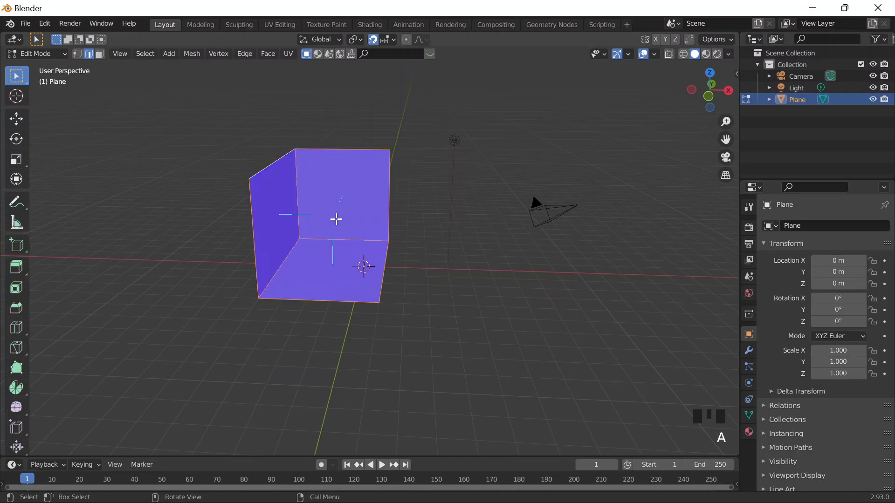
key(shift+n)
mouse_move(417, 274)
middle_down()
mouse_move(254, 242)
mouse_move(238, 257)
mouse_move(308, 291)
mouse_move(465, 254)
mouse_move(308, 271)
mouse_move(477, 253)
mouse_move(423, 266)
mouse_move(437, 237)
mouse_move(432, 266)
middle_up()
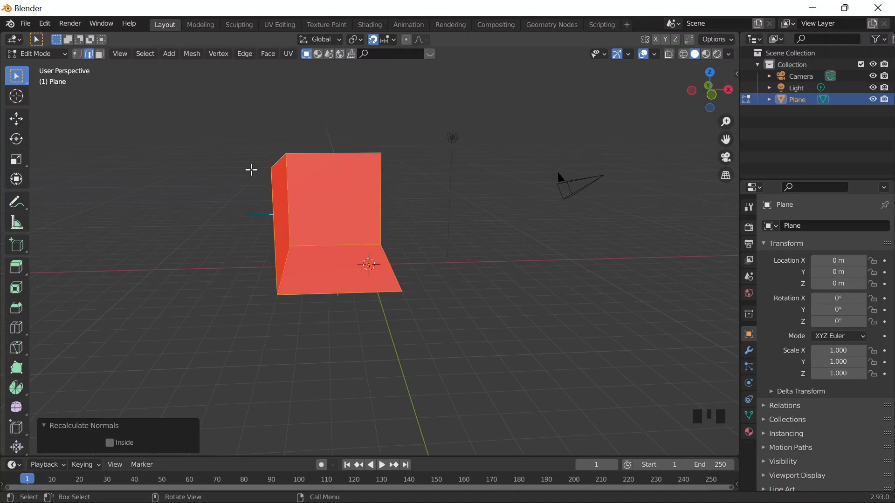
Undo the last normals recalculation and duplicate the room object 8 m along X in Object Mode.
key(ctrl+z)
key(Tab)
drag(239, 123, 508, 379)
click(299, 213)
click(293, 210)
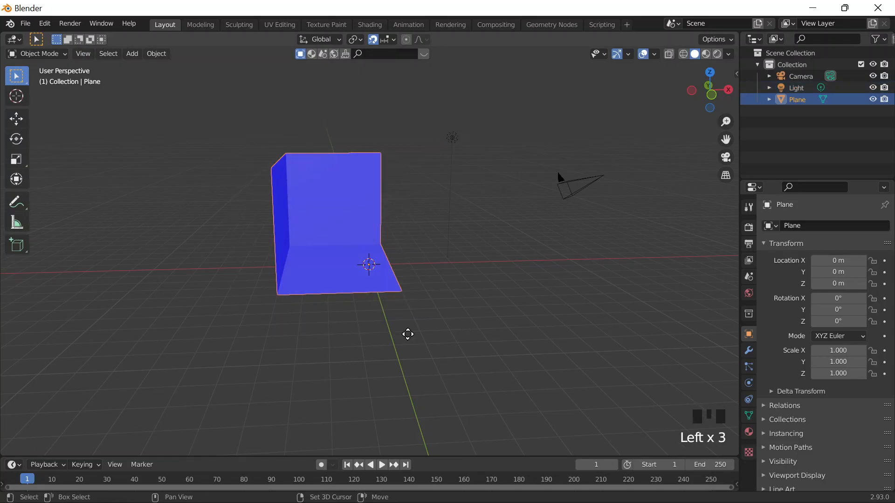
key(shift+d)
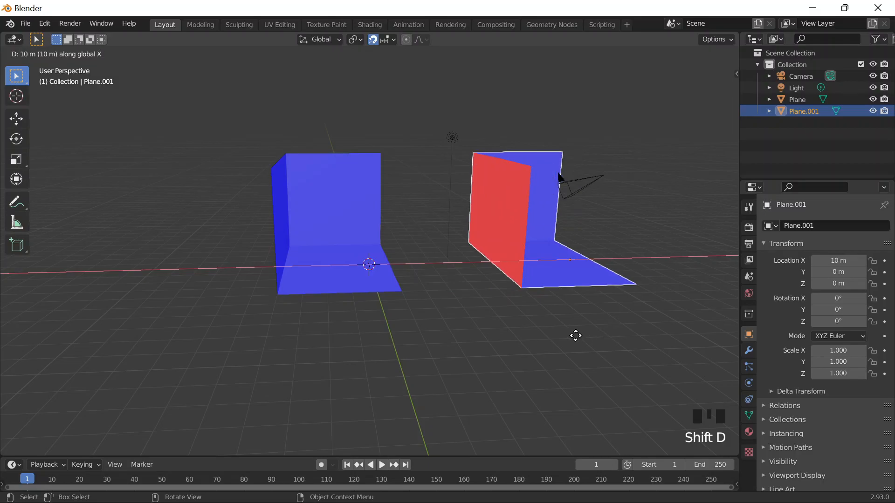
click(562, 335)
mouse_move(562, 336)
middle_down()
mouse_move(579, 364)
mouse_move(555, 332)
middle_up()
Recalculate the normals of all faces of the duplicated room in Edit Mode and return to Object Mode.
key(Tab)
drag(207, 110, 414, 319)
key(Tab)
key(Tab)
key(Tab)
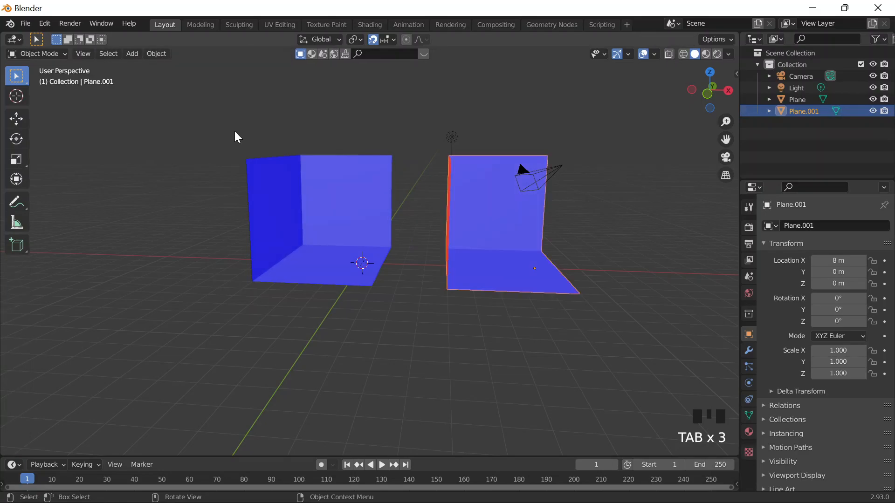
key(Tab)
mouse_move(508, 331)
middle_down()
mouse_move(531, 344)
mouse_move(517, 328)
middle_up()
click(511, 273)
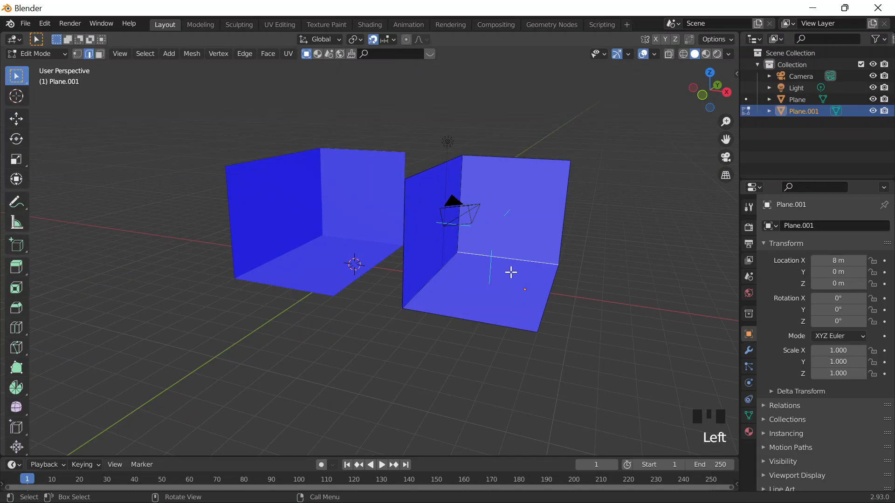
key(a)
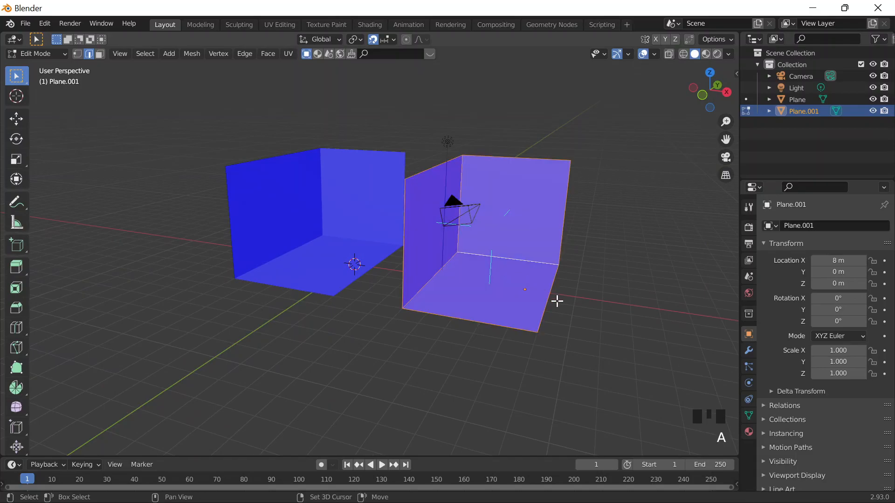
key(shift+n)
middle_drag(448, 339, 469, 329)
key(Tab)
Try extruding the original room's negative-X wall face -1 m along global X, and undo the extrusion.
click(285, 183)
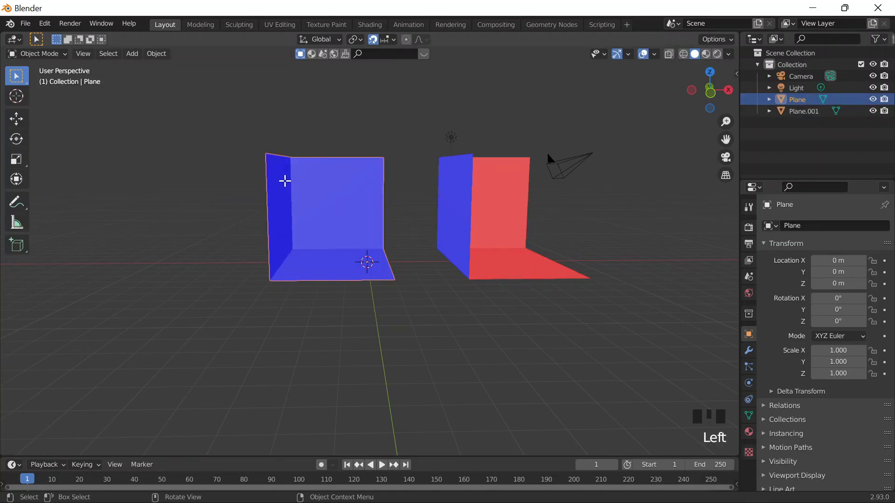
key(Tab)
click(257, 181)
click(100, 54)
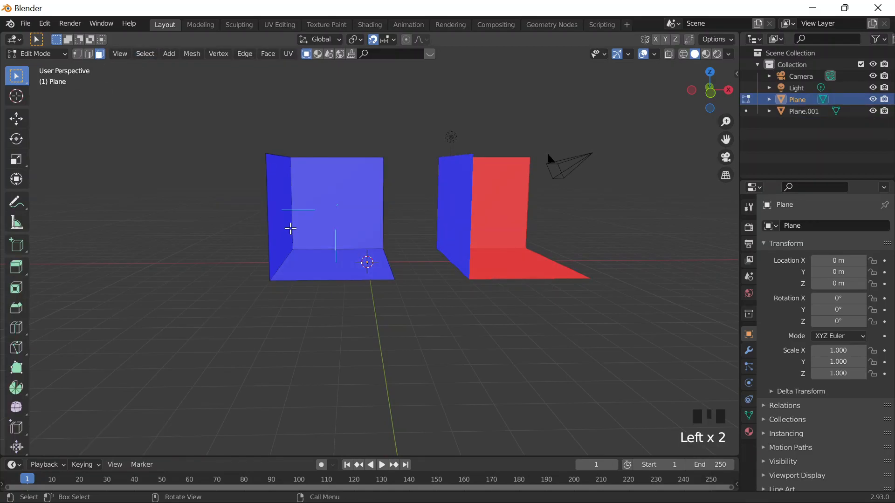
click(277, 188)
key(e)
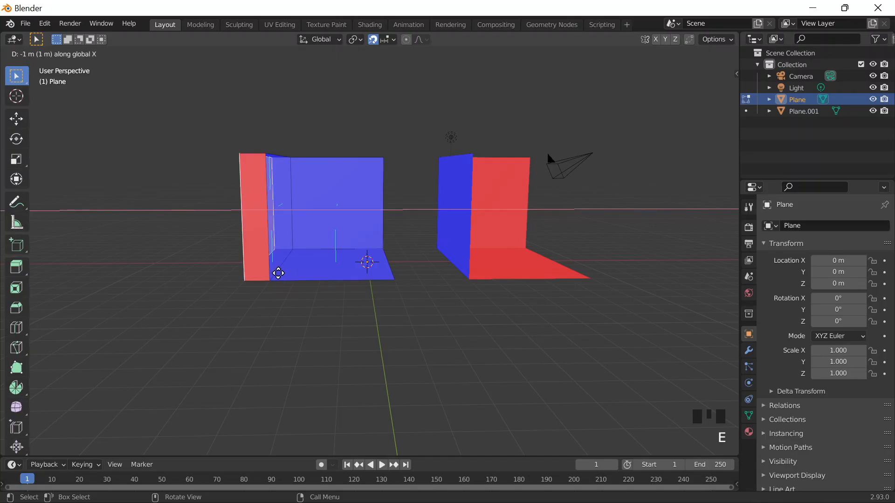
click(272, 265)
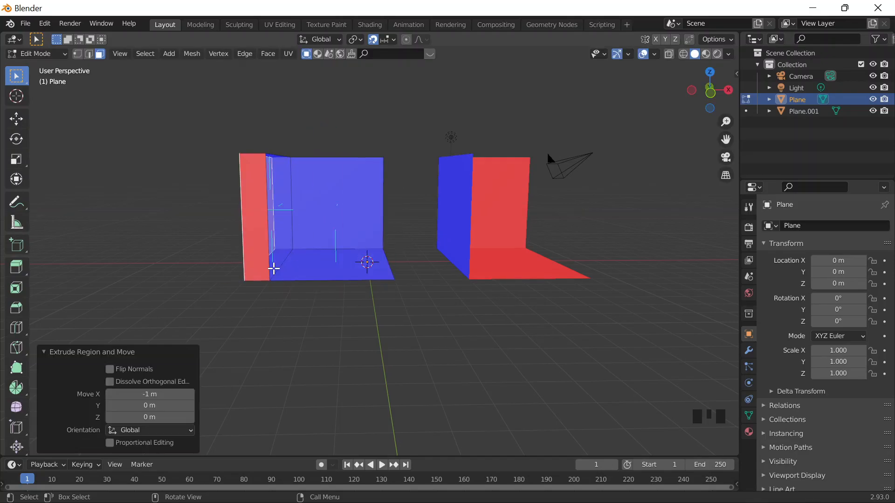
key(ctrl+z)
Extrude the original room's negative-X wall face -2 m along its normal and return to Object Mode.
key(e)
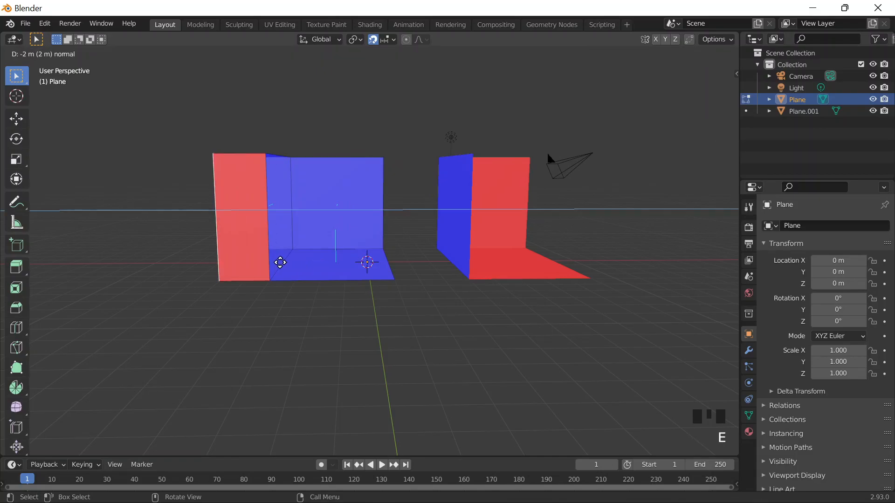
click(280, 262)
middle_drag(315, 282, 305, 308)
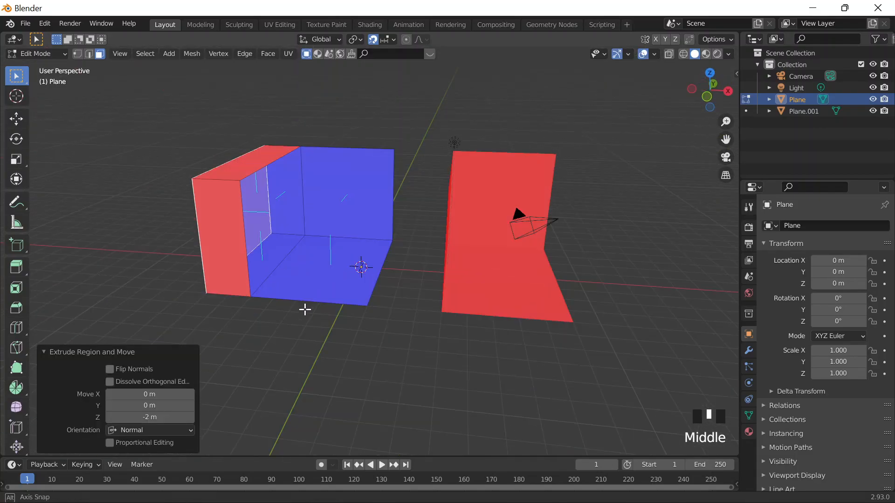
click(448, 237)
click(471, 292)
key(Tab)
middle_drag(471, 292, 448, 278)
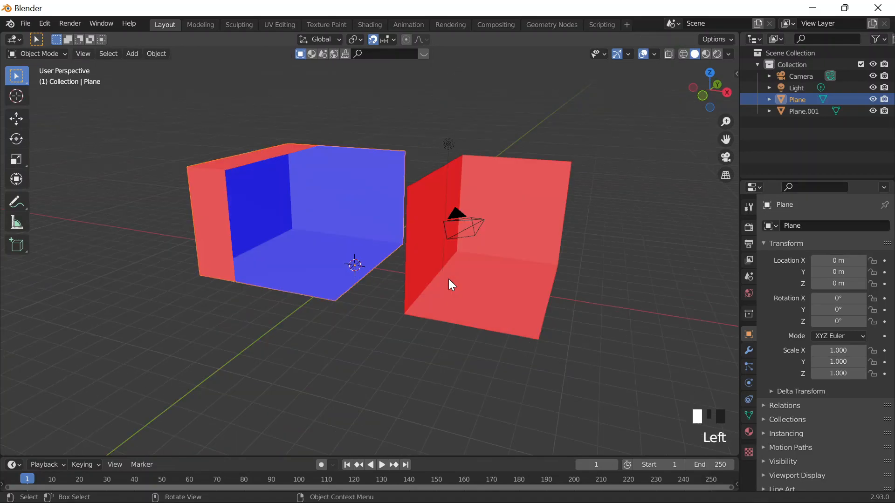
Extrude the duplicated room's negative-X wall face -1 m along global X.
click(434, 223)
key(Tab)
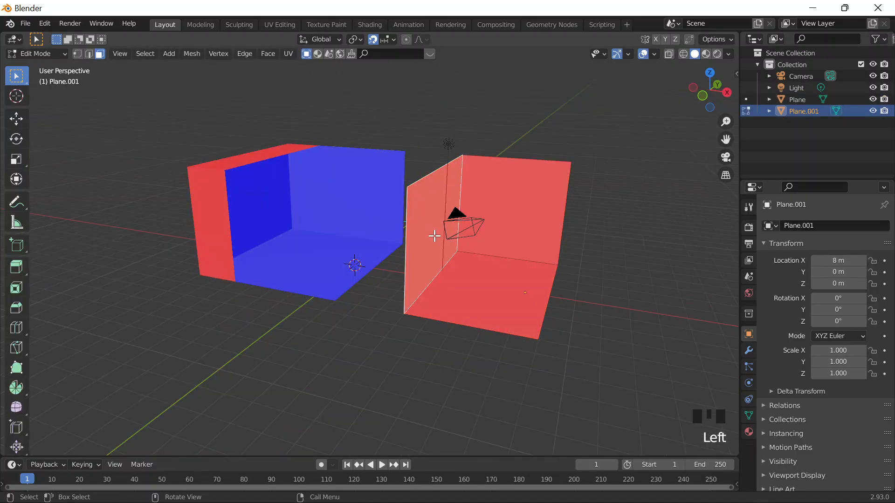
text(e-1)
key(Return)
middle_drag(374, 272, 399, 287)
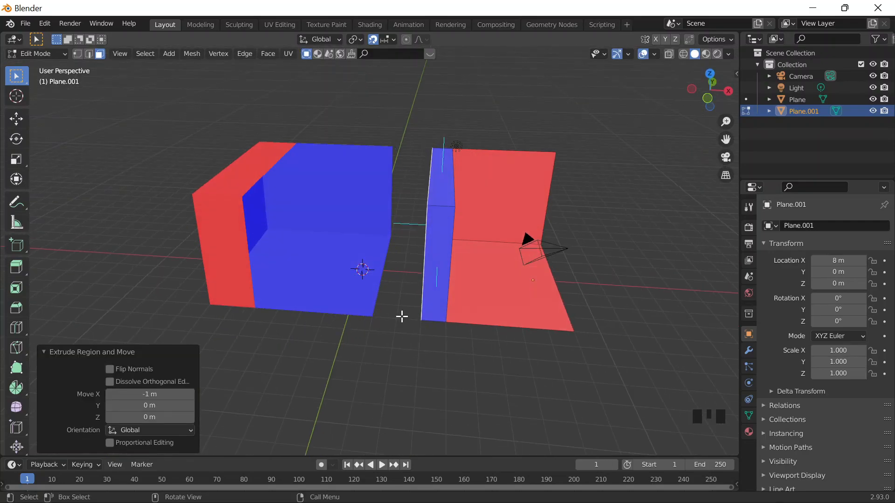
middle_drag(370, 350, 355, 362)
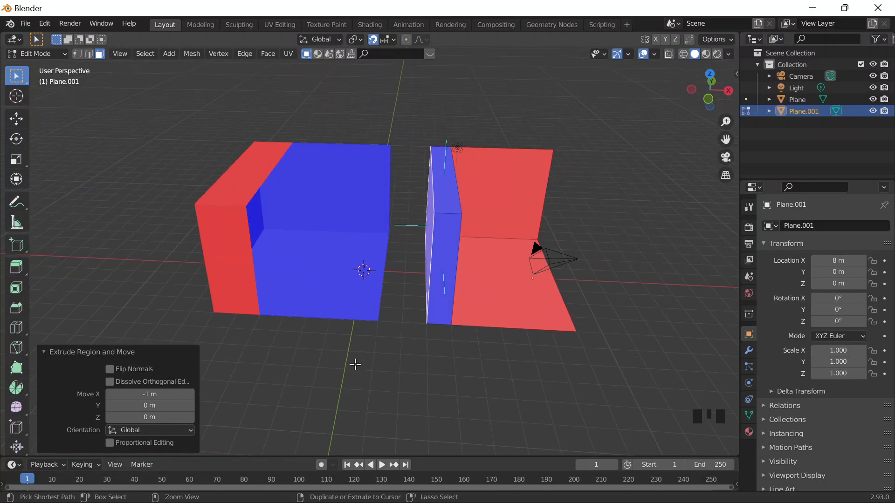
Undo the wall extrusions on both rooms and return to Object Mode.
key(ctrl+z)
key(ctrl+z)
key(ctrl+z)
key(ctrl+z)
key(ctrl+z)
key(ctrl+z)
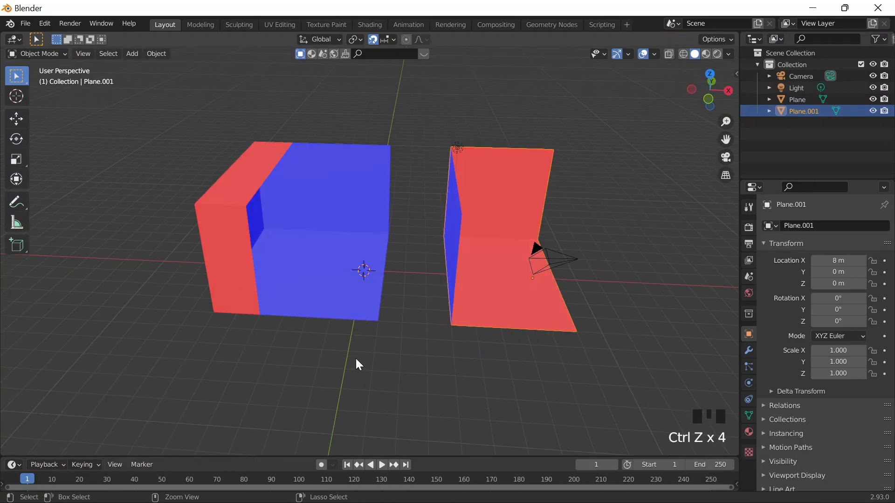
key(ctrl+z)
key(ctrl+z)
mouse_move(356, 358)
middle_down()
mouse_move(372, 344)
mouse_move(315, 339)
mouse_move(358, 348)
middle_up()
click(315, 339)
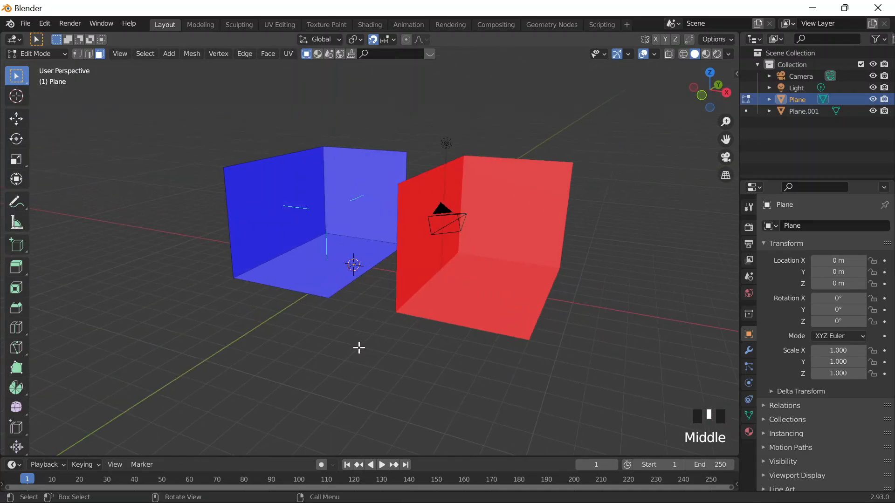
key(Tab)
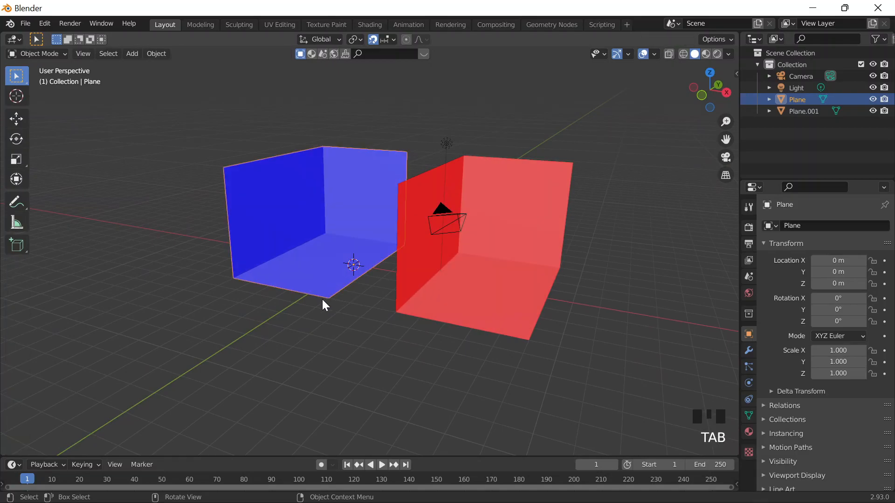
Select both rooms, the camera and the light, and delete them all from the scene.
middle_drag(344, 362, 365, 373)
scroll(362, 368, down, 3)
scroll(360, 364, up, 3)
scroll(357, 358, down, 2)
drag(252, 124, 604, 375)
key(x)
drag(213, 143, 547, 393)
key(x)
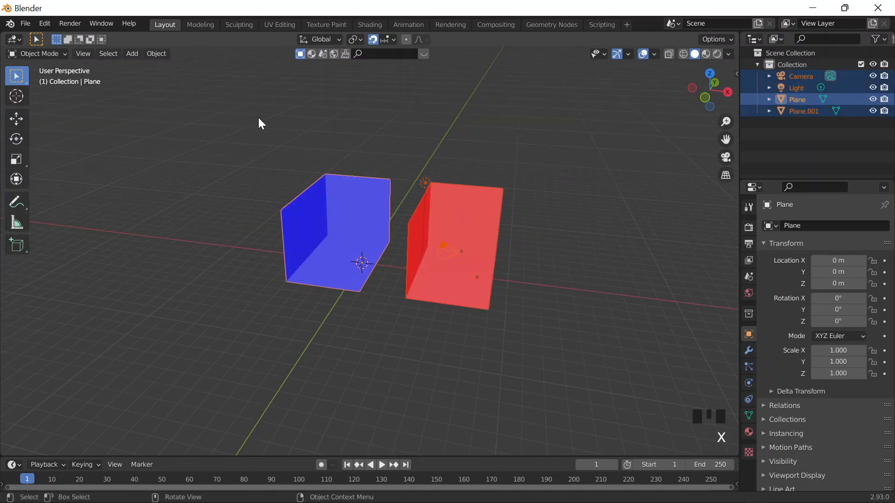
drag(258, 118, 522, 332)
key(x)
click(518, 328)
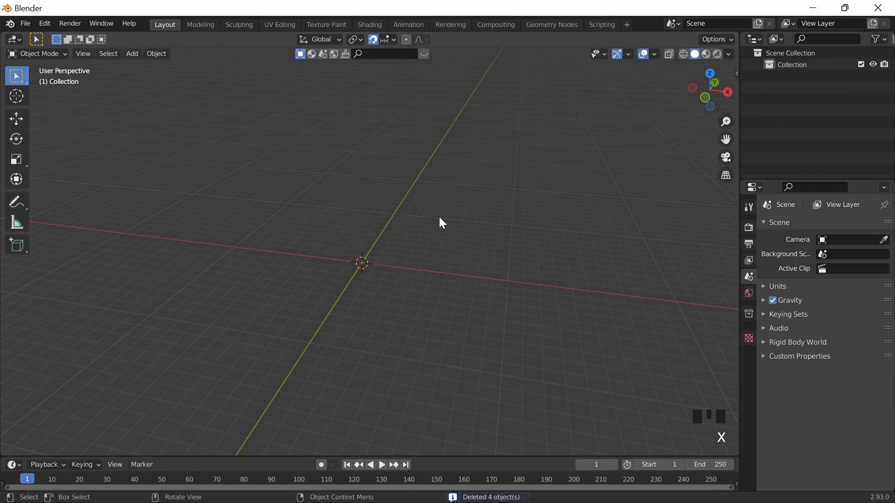
Add a new plane at the origin and scale it by 4.
key(shift+a)
mouse_move(407, 256)
click(476, 256)
text(s)
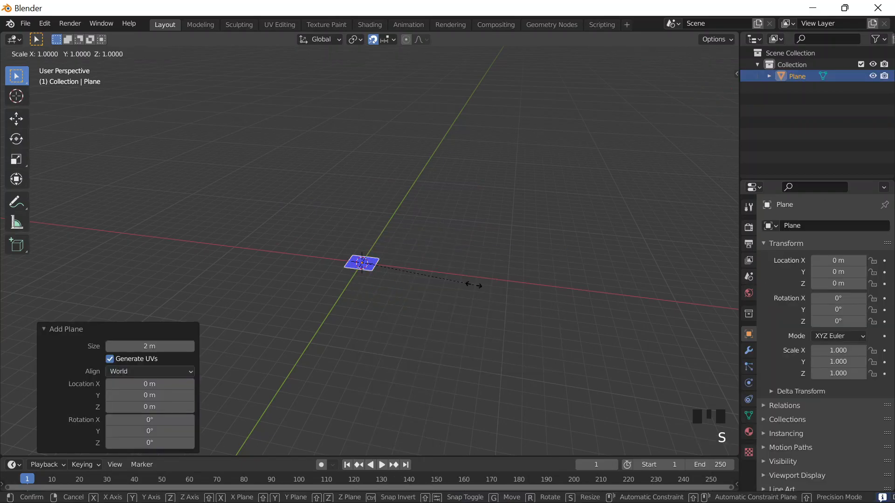
text(4)
key(Return)
middle_drag(474, 284, 378, 297)
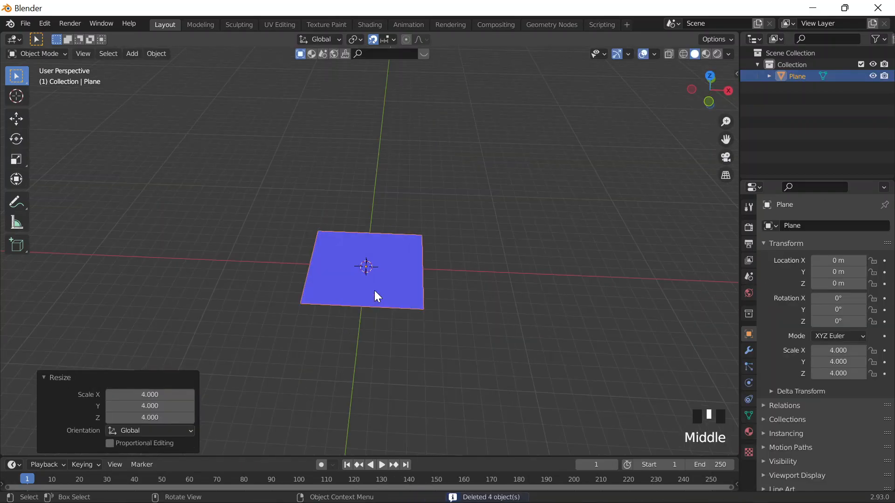
Move the plane's positive-X edge inward along X from the top view in Edit Mode, and return to Object Mode.
key(grave)
key(grave)
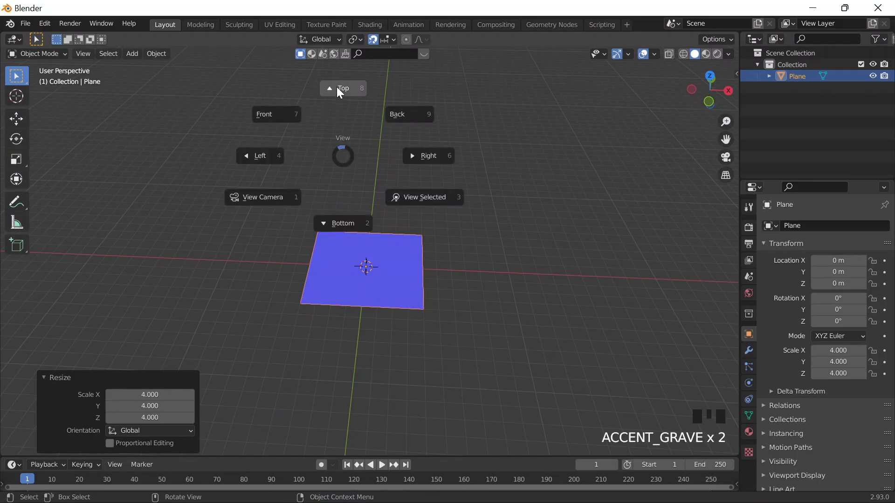
click(339, 91)
key(Tab)
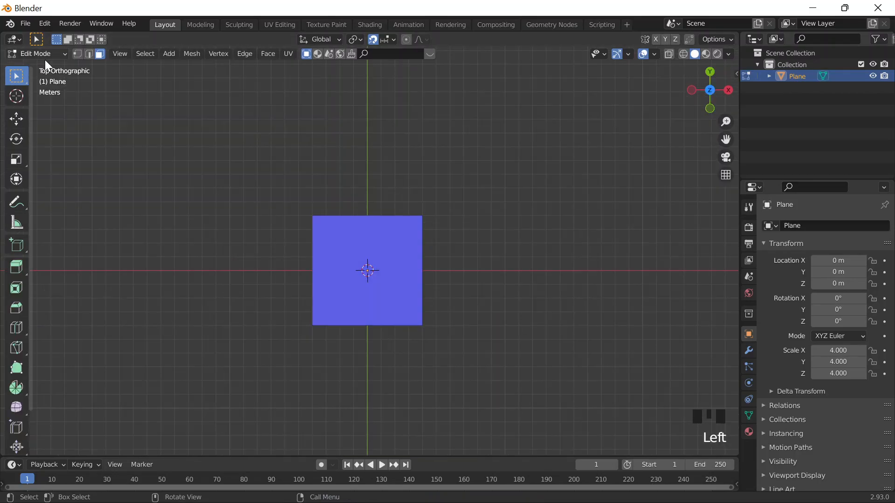
click(89, 54)
click(420, 288)
key(g)
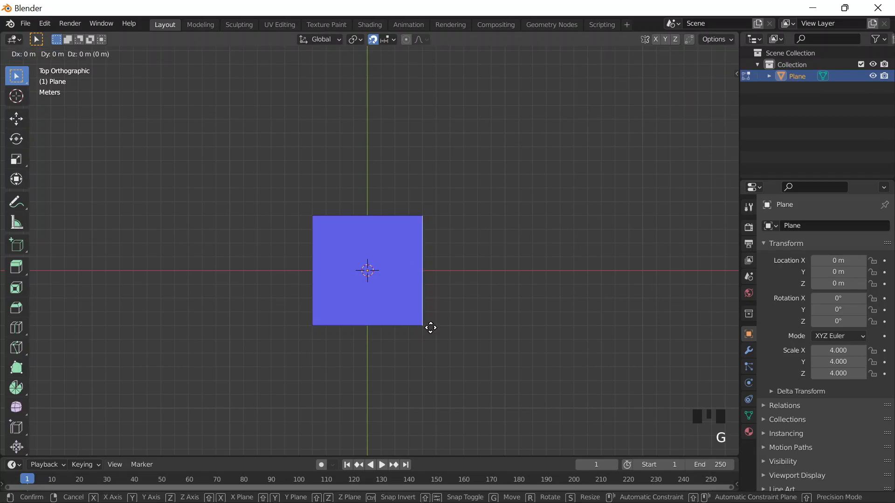
click(390, 326)
key(Tab)
middle_drag(390, 326, 359, 264)
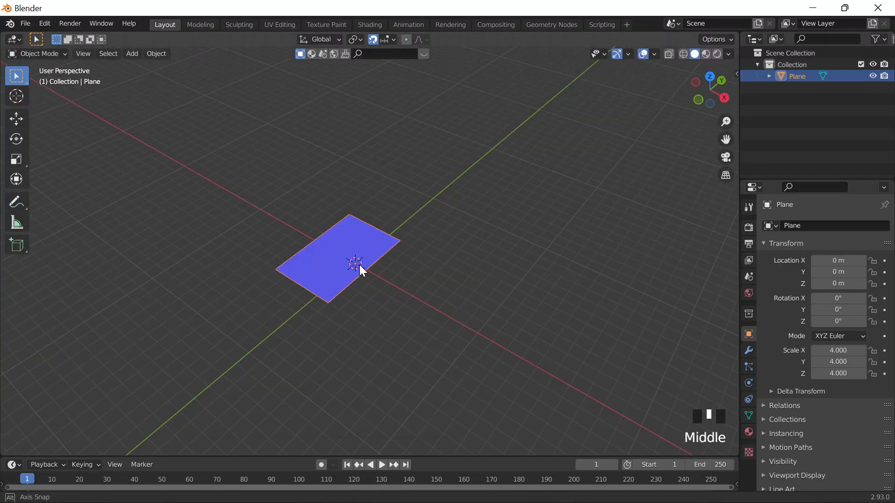
Extrude the new floor's back edge and negative-X edge 5 m along Z to raise two walls.
key(Tab)
scroll(359, 219, up, 6)
click(377, 190)
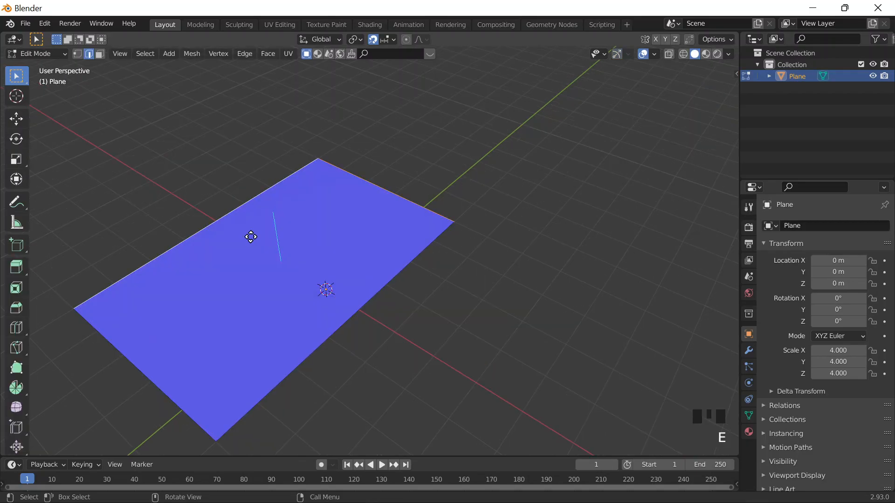
key(e)
text(z)
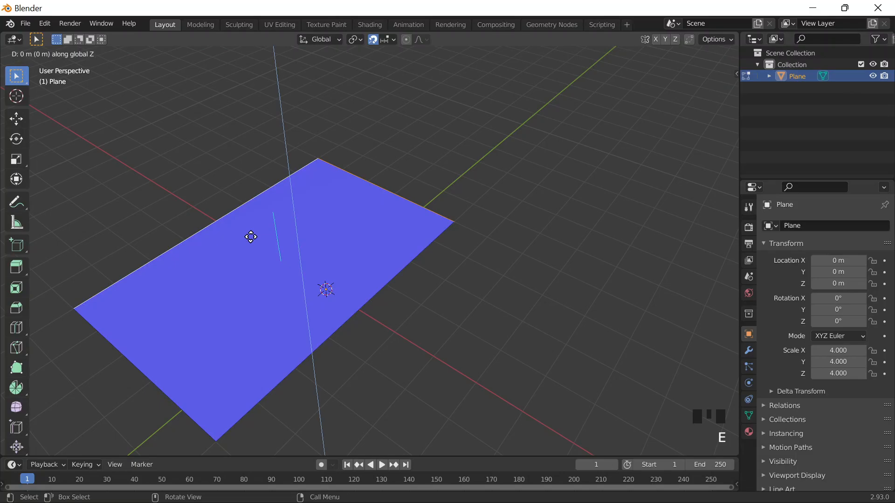
text(5)
key(Return)
scroll(254, 233, down, 4)
middle_drag(254, 233, 325, 275)
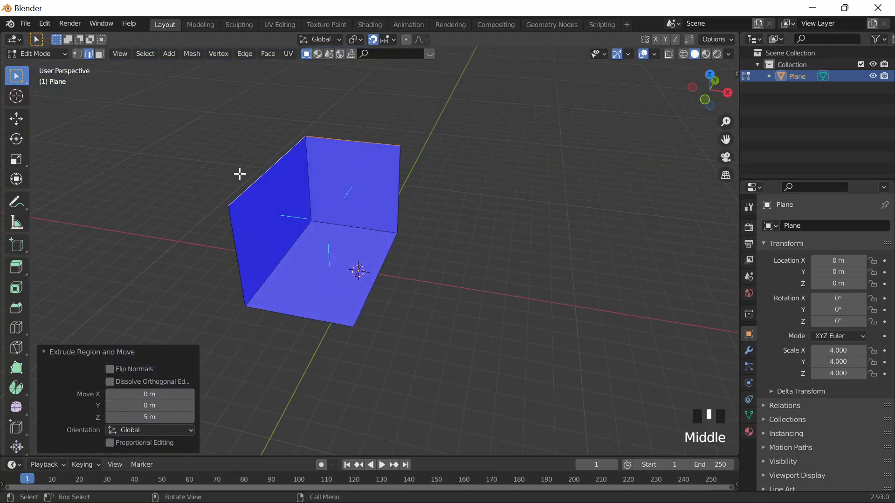
Try to apply the scale of the rebuilt room in Object Mode.
key(Tab)
right_click(277, 189)
click(448, 162)
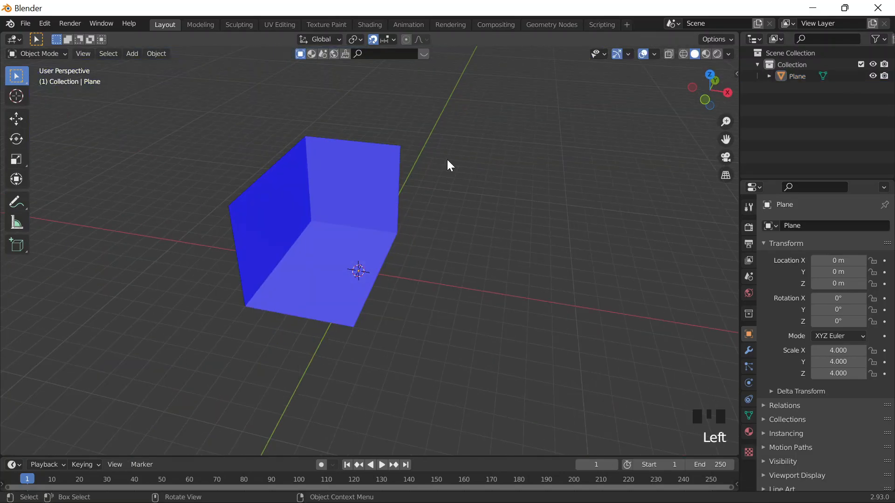
key(ctrl+a)
click(343, 190)
Recalculate the normals of all the rebuilt room's faces in Edit Mode.
key(Tab)
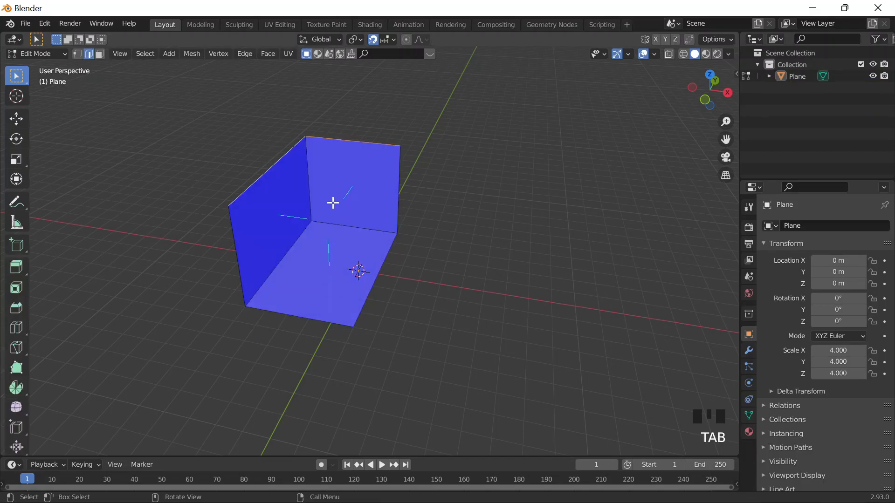
key(a)
key(shift+n)
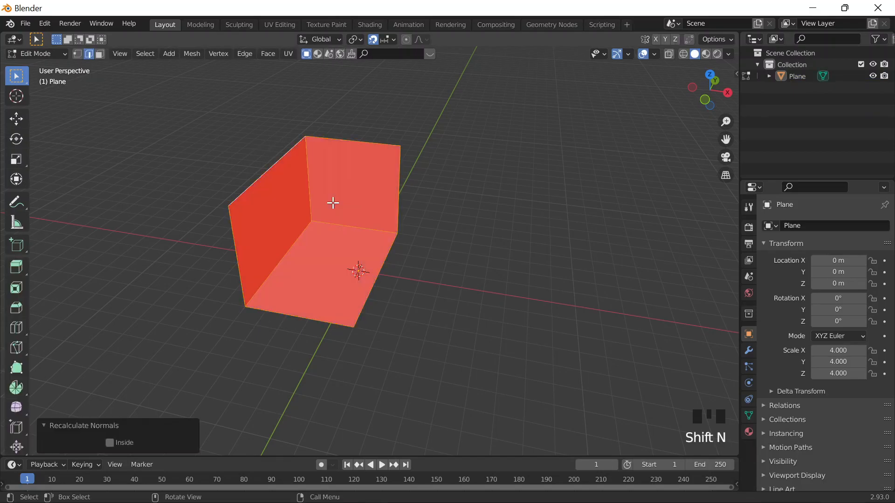
middle_drag(223, 394, 275, 363)
Compare the rebuilt room's face orientation with the Inside option on and off, leaving Inside off.
middle_drag(404, 331, 149, 423)
click(111, 443)
click(112, 442)
middle_drag(223, 387, 134, 454)
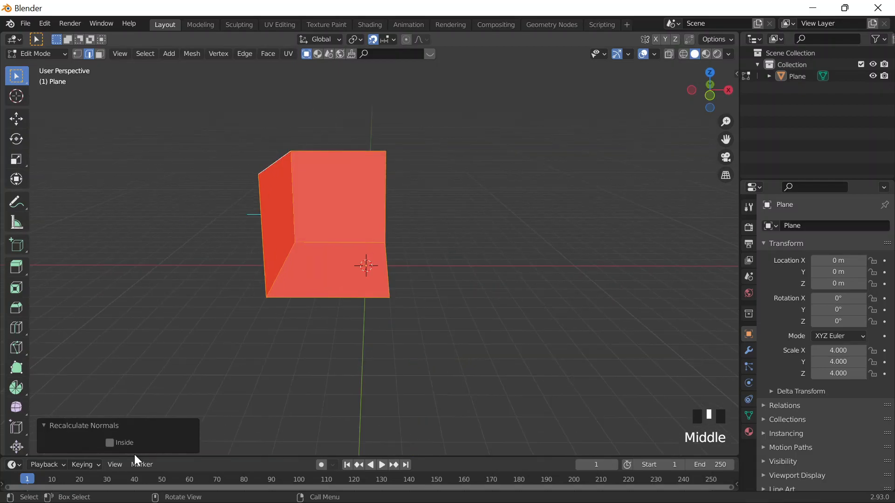
click(109, 444)
click(109, 443)
middle_drag(322, 369, 283, 378)
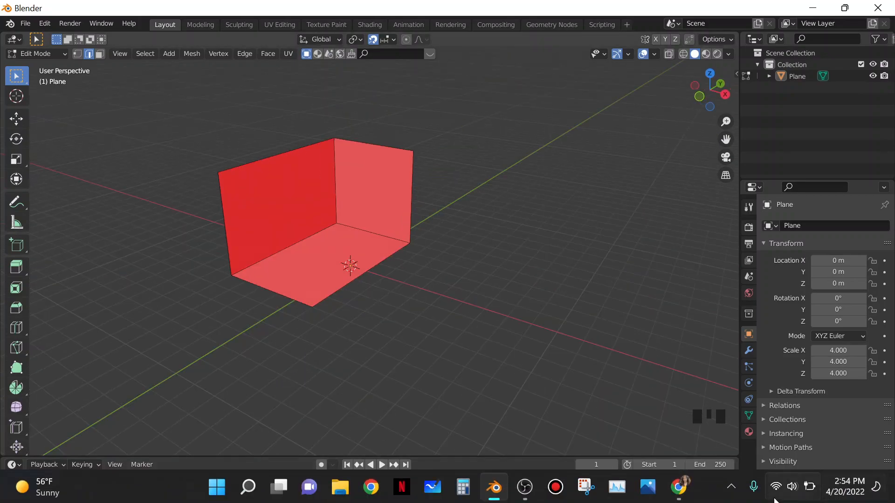
Switch to Chrome and open the Blender Library notes page about normals.
click(679, 487)
click(240, 12)
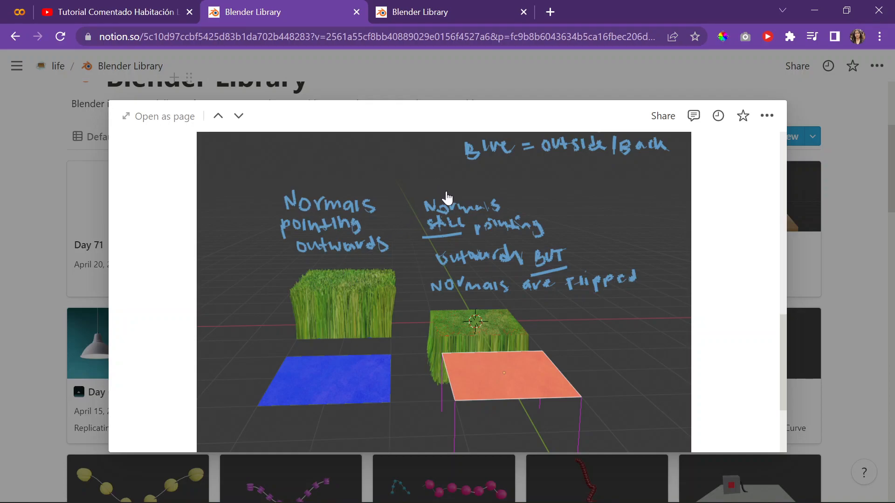
Examine the notes image explaining the face orientation colours and normal versus flipped normals.
scroll(448, 201, up, 3)
scroll(483, 208, down, 3)
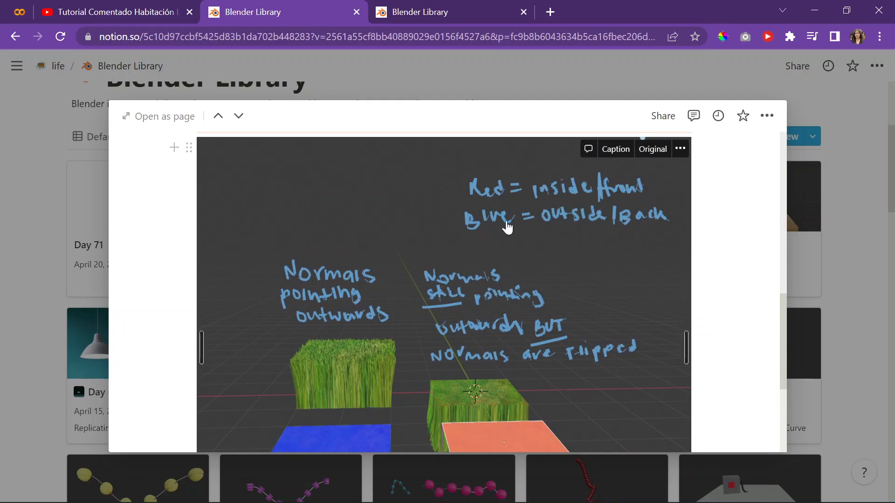
scroll(492, 225, down, 1)
scroll(491, 225, down, 2)
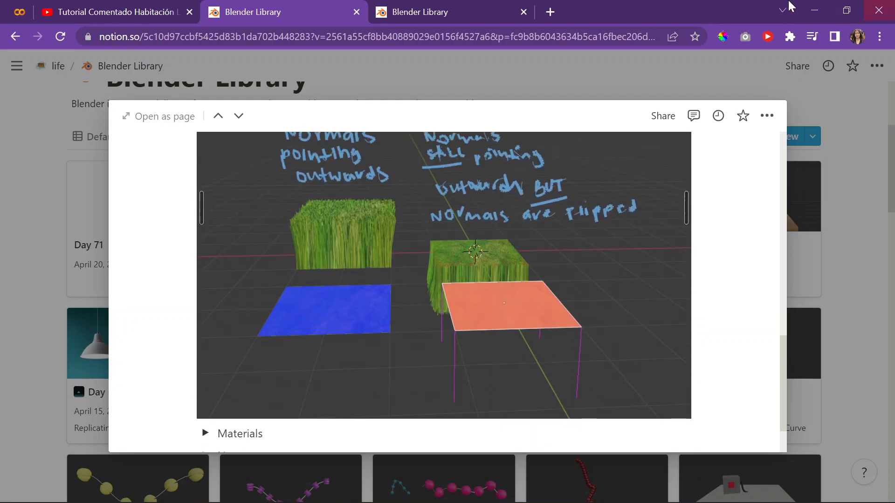
Switch back to Blender and try extruding all the room's faces and adjusting their edge crease.
click(814, 10)
middle_drag(284, 246, 335, 309)
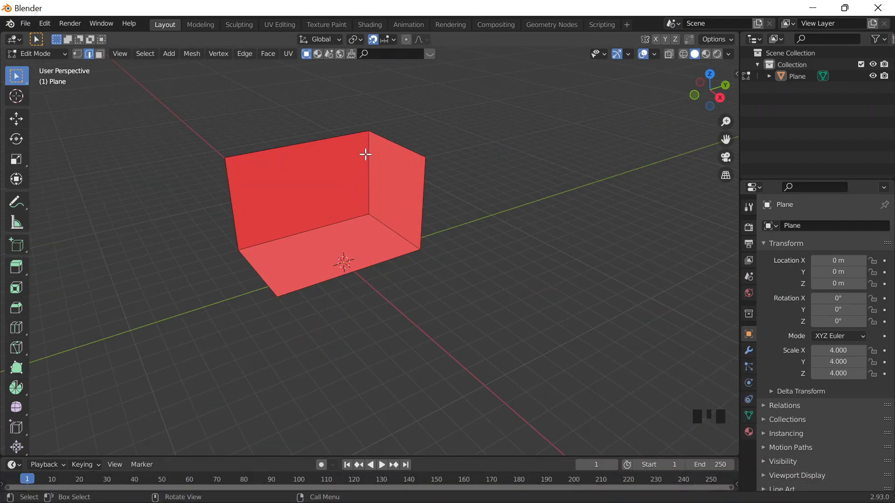
key(a)
key(e)
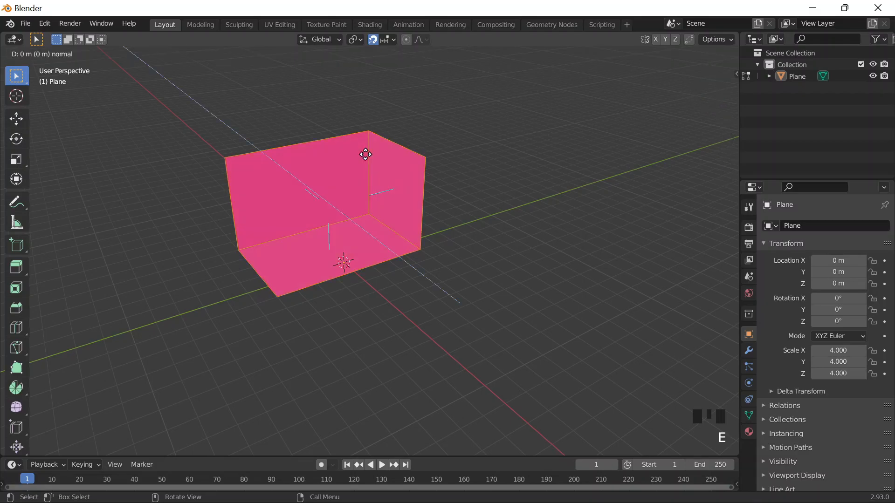
click(365, 154)
key(shift+e)
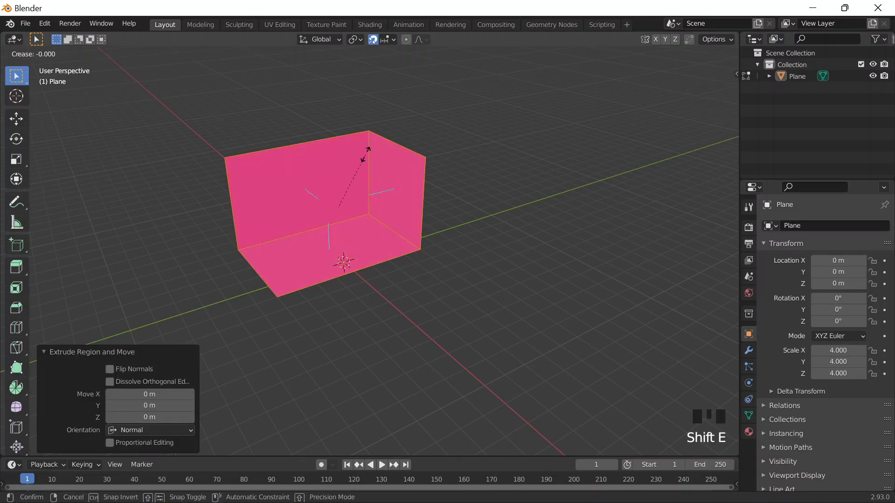
click(365, 154)
Switch to Object Mode, change to circle selection and deselect the room.
key(Tab)
click(345, 169)
key(w)
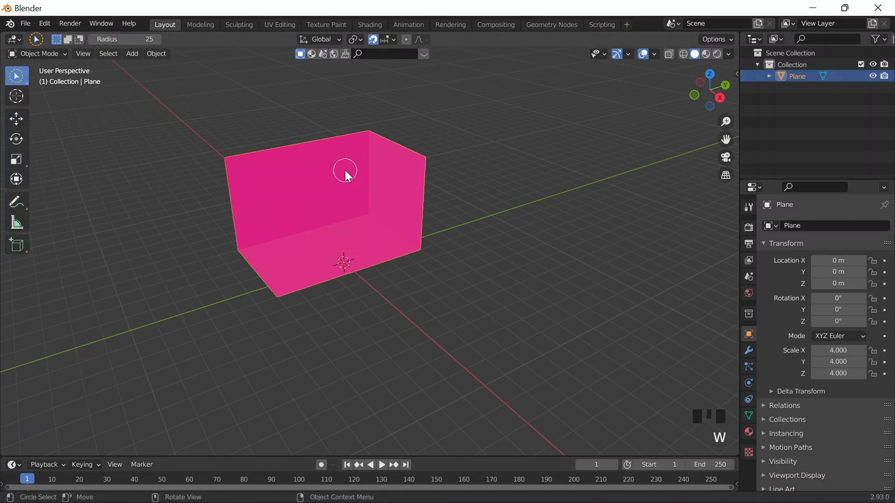
click(345, 171)
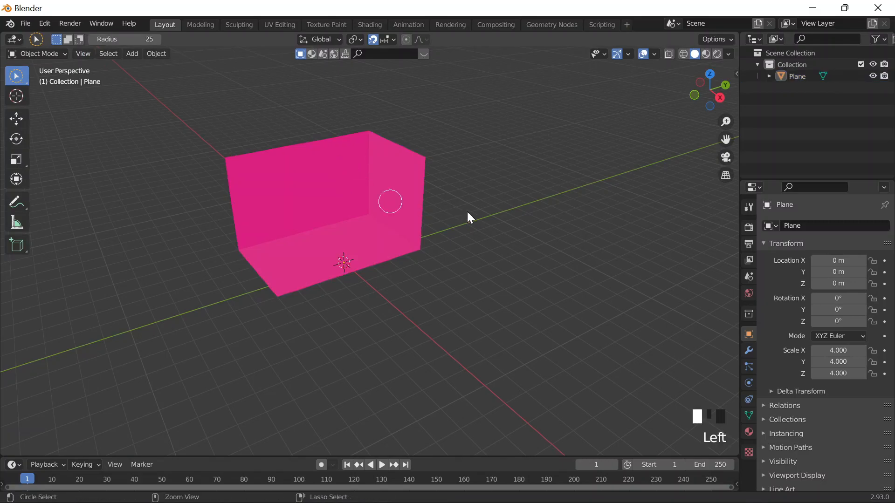
Undo the last changes to the room back to Edit Mode.
key(ctrl+z)
key(ctrl+z)
key(ctrl+z)
key(ctrl+z)
key(ctrl+z)
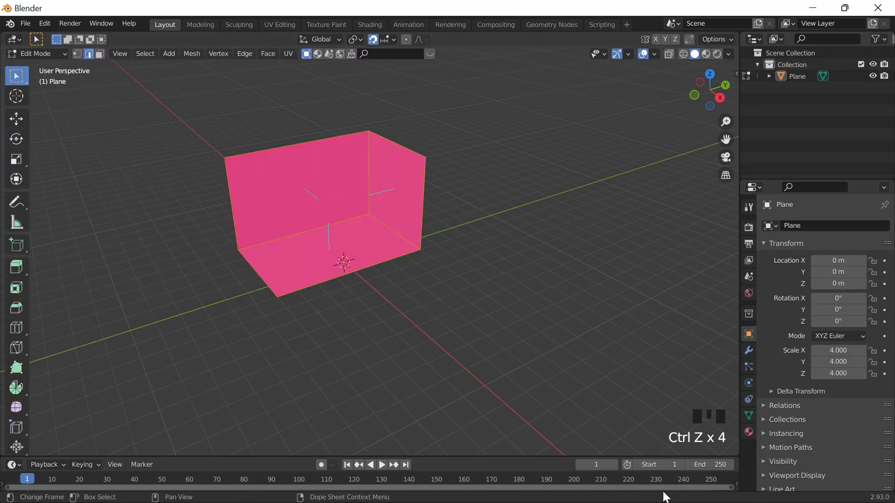
Switch to Chrome and replay the YouTube tutorial's part about Extrude Faces Along Normals.
key(Tab)
click(679, 490)
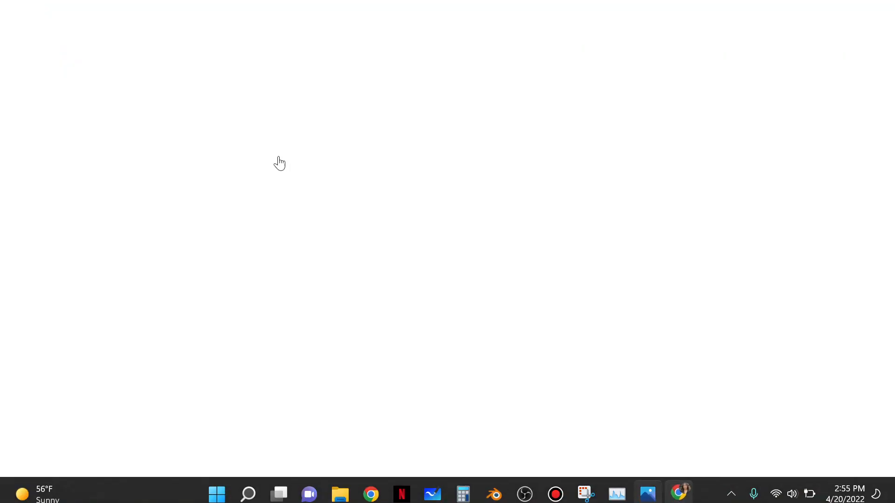
click(88, 6)
click(426, 239)
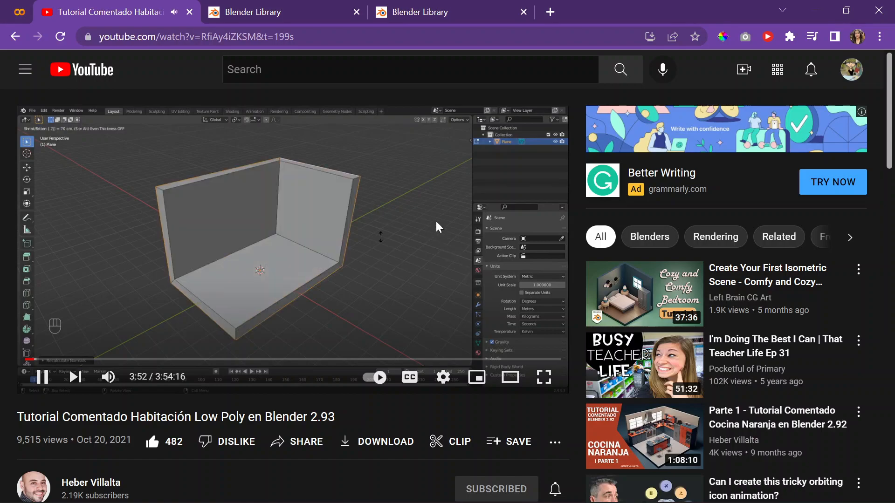
key(Left)
key(Left)
key(Left)
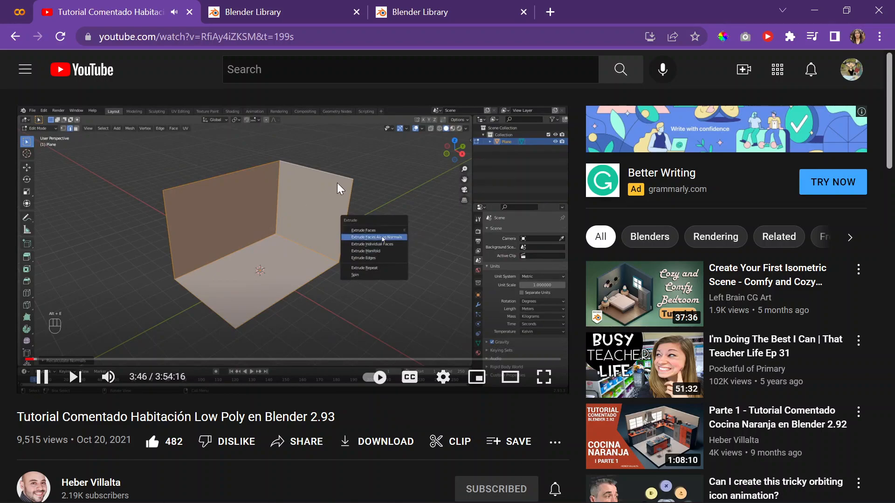
click(395, 177)
Switch back to Blender and try to extrude the room in Object Mode.
click(814, 9)
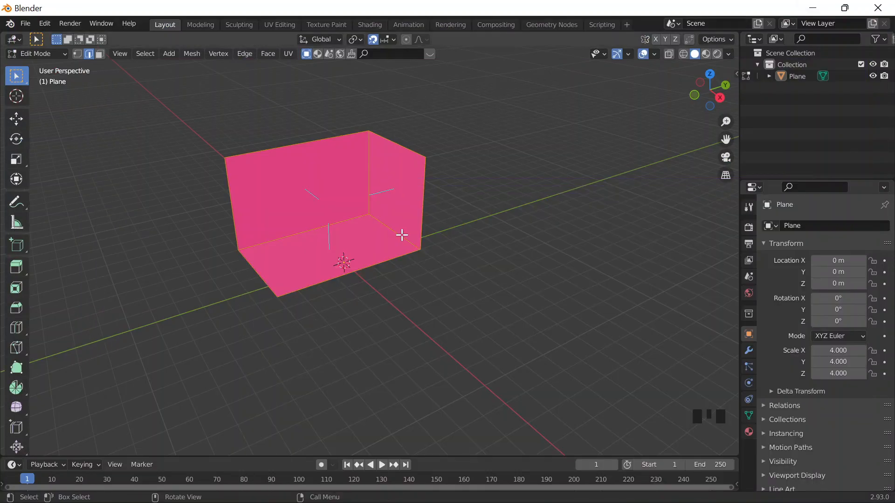
middle_drag(356, 326, 411, 309)
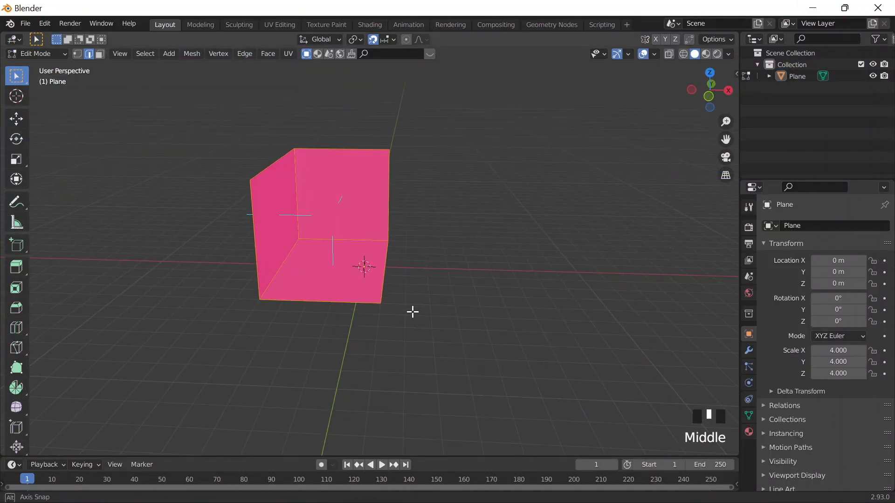
scroll(333, 299, up, 2)
middle_drag(367, 163, 372, 165)
key(Tab)
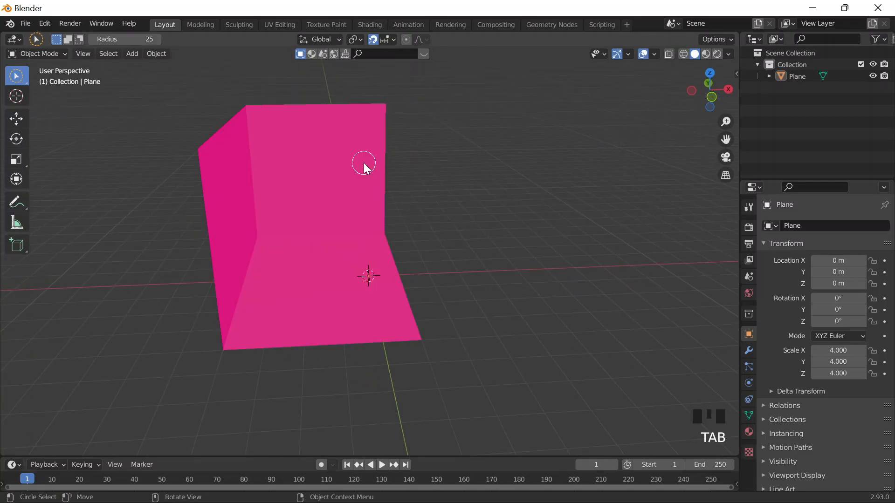
key(Tab)
key(Tab)
key(e)
key(e)
Try to select the room in Object Mode with different circle selection modes.
click(37, 41)
click(17, 76)
click(146, 161)
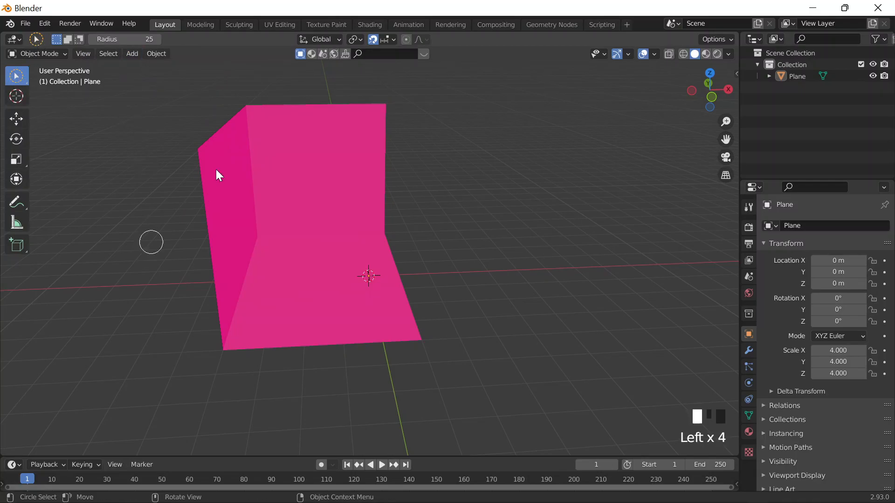
click(70, 40)
click(57, 39)
click(226, 145)
click(274, 147)
click(323, 138)
click(373, 300)
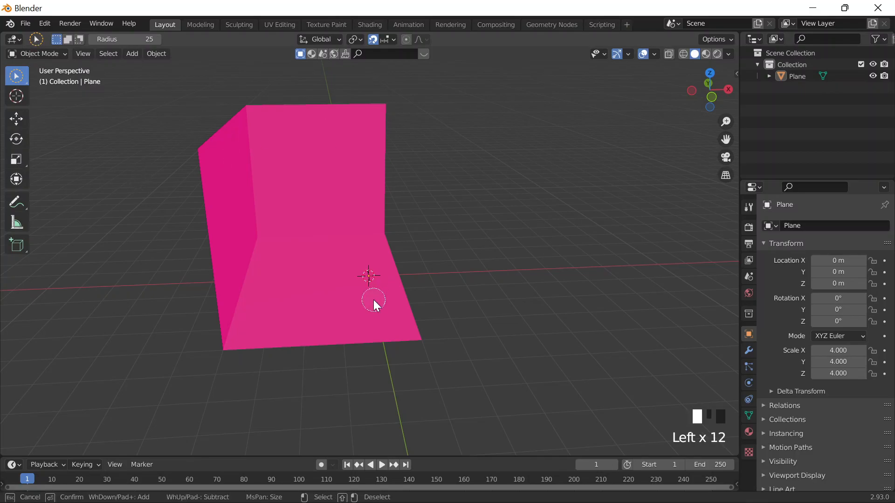
middle_drag(389, 178, 552, 215)
double_click(400, 172)
click(471, 189)
click(371, 179)
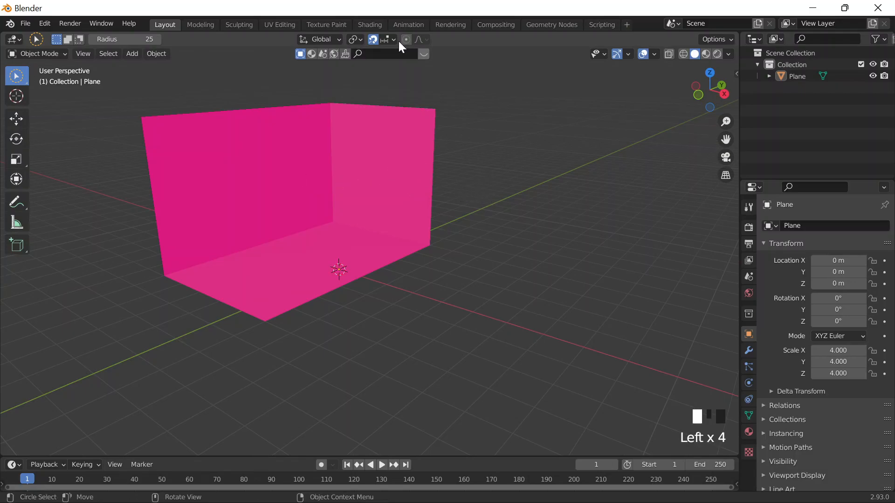
middle_drag(672, 114, 488, 139)
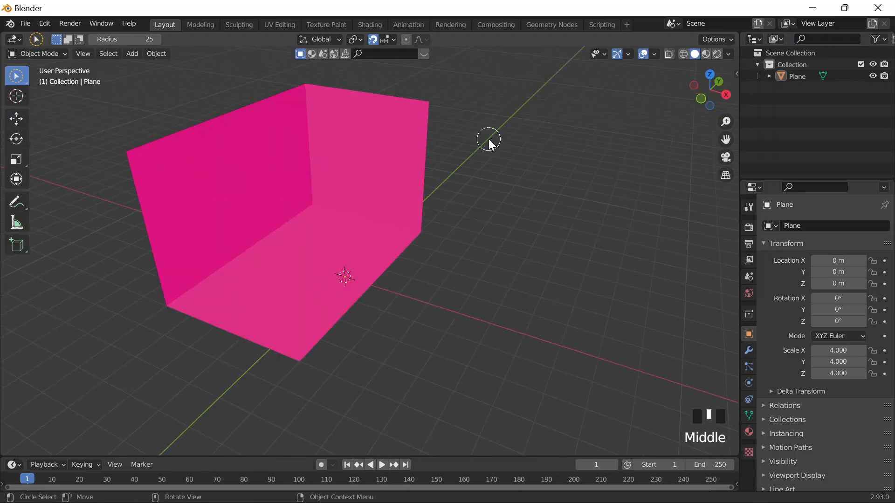
Quit and relaunch Blender, starting over from the default scene.
scroll(488, 139, down, 2)
key(ctrl+q)
click(494, 280)
click(494, 487)
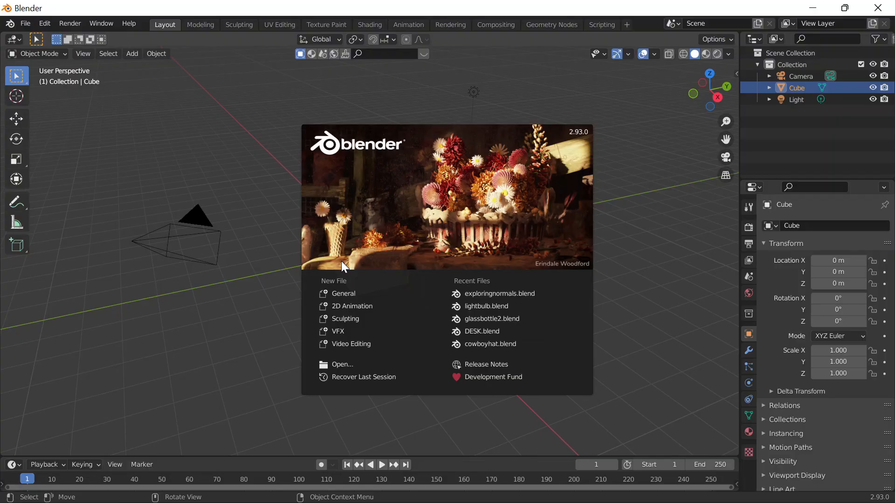
click(415, 252)
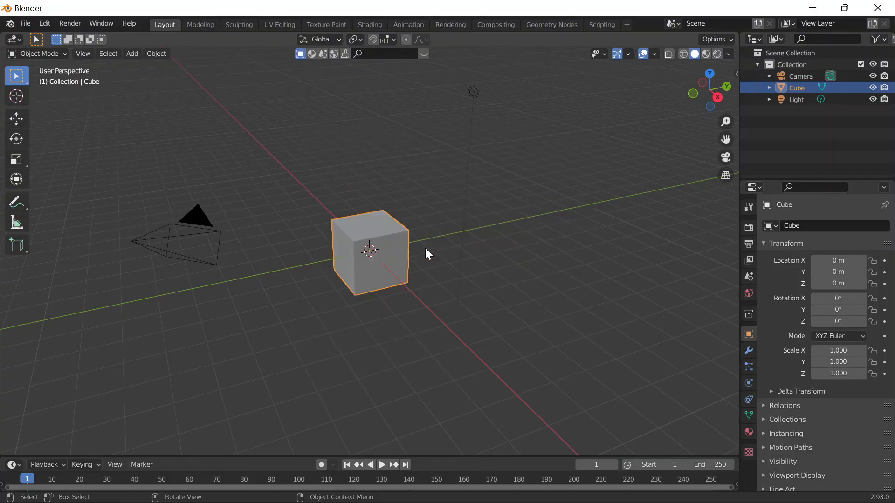
Delete the default cube and add a plane in its place.
middle_drag(418, 261, 423, 275)
key(x)
click(376, 247)
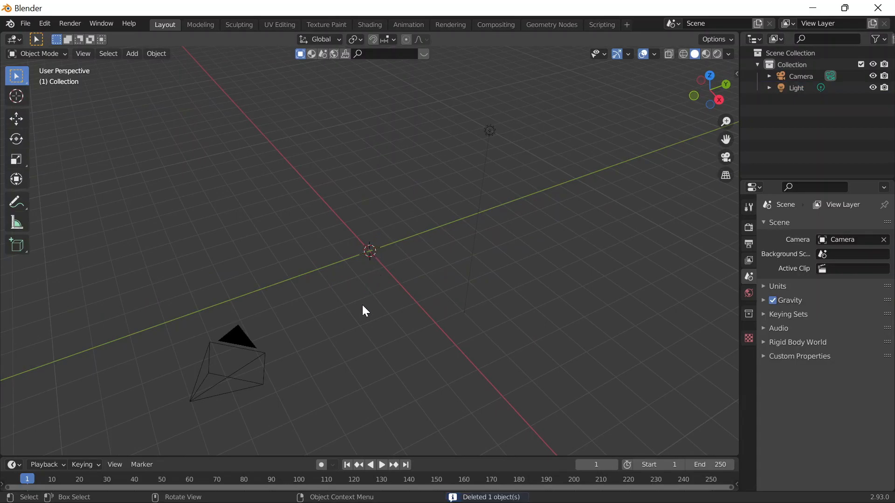
key(shift+a)
mouse_move(355, 265)
click(410, 267)
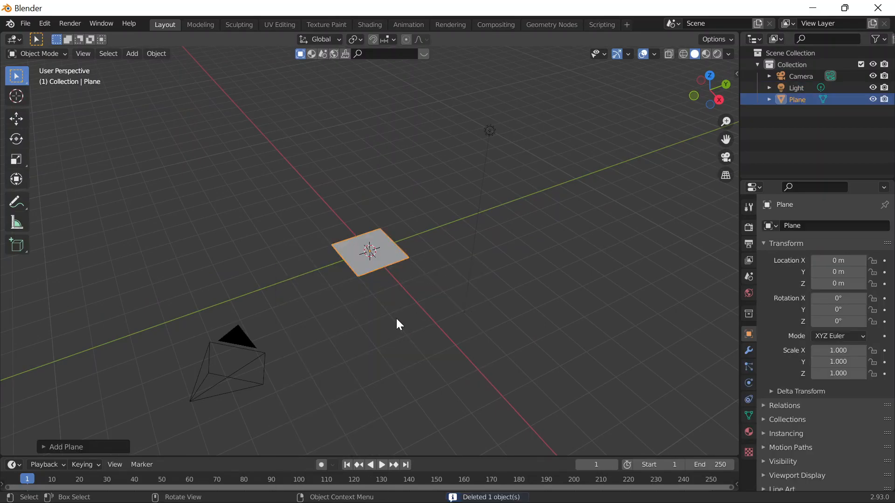
Scale the plane by a factor of 4 and show it in top view.
key(s)
key(4)
key(Return)
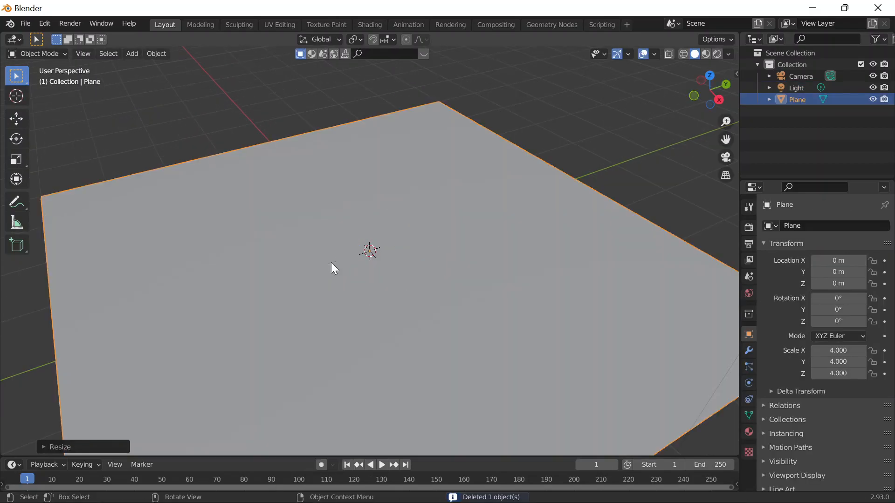
scroll(331, 262, down, 3)
key(grave)
click(326, 215)
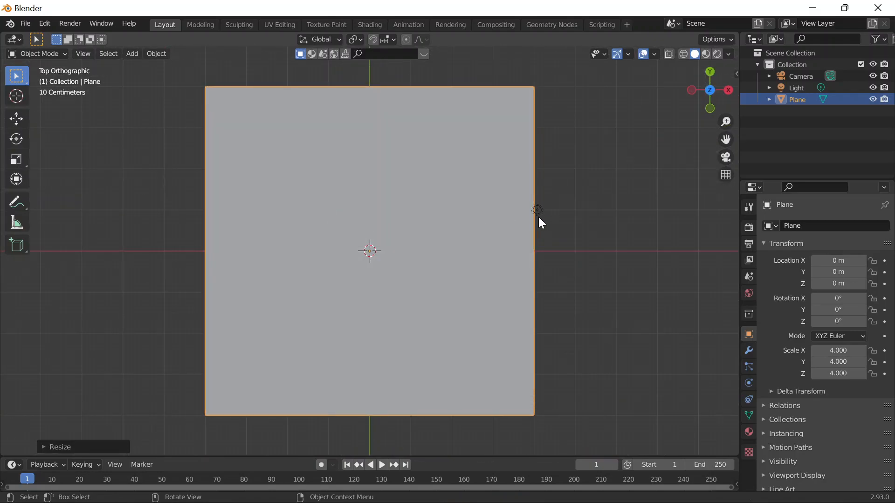
Start the Shortcut VUr key display and put the plane in Edit Mode.
key(Tab)
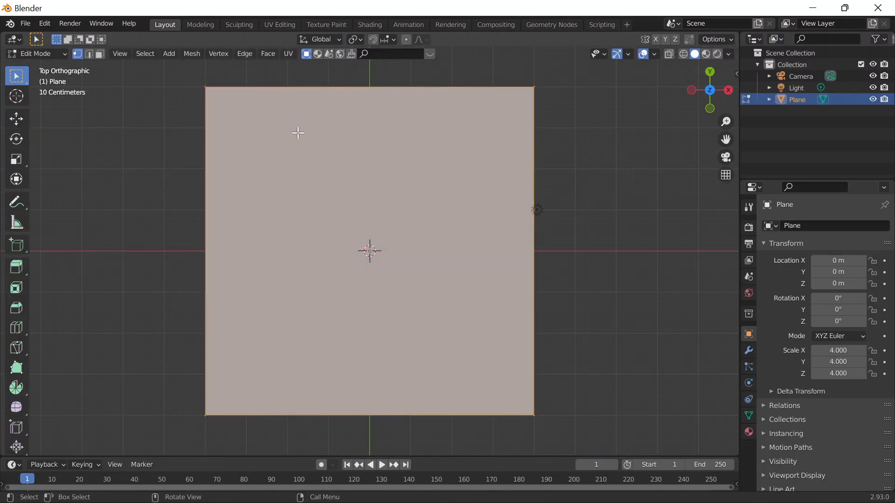
key(Tab)
click(735, 75)
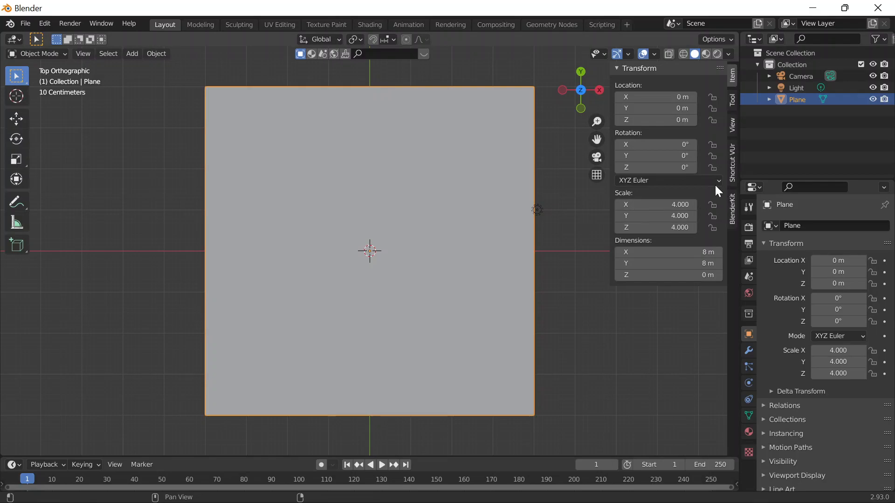
click(732, 163)
click(664, 85)
key(Tab)
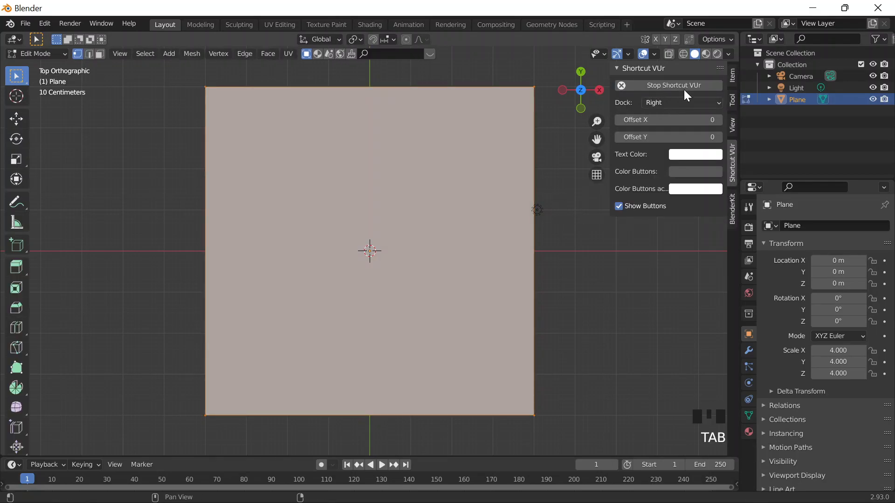
key(n)
Move the plane's positive-X edge inward along X by about 3.7 m in edge select mode.
click(523, 213)
click(89, 54)
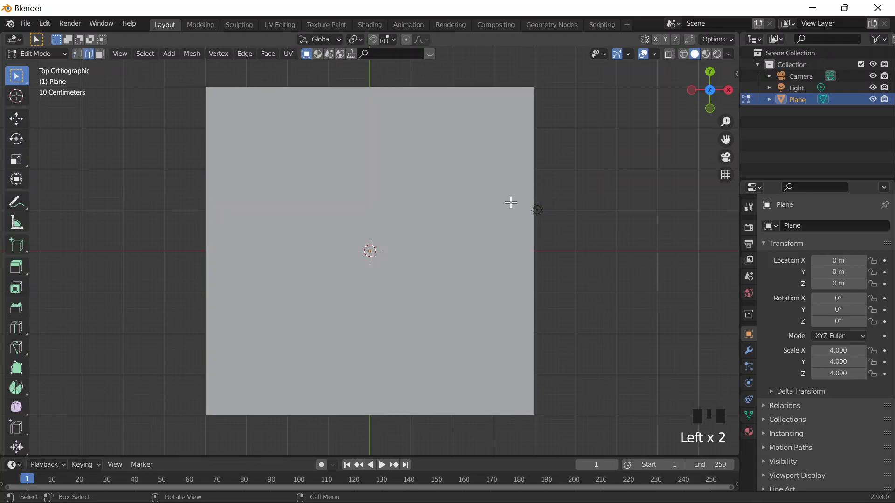
click(531, 167)
key(g)
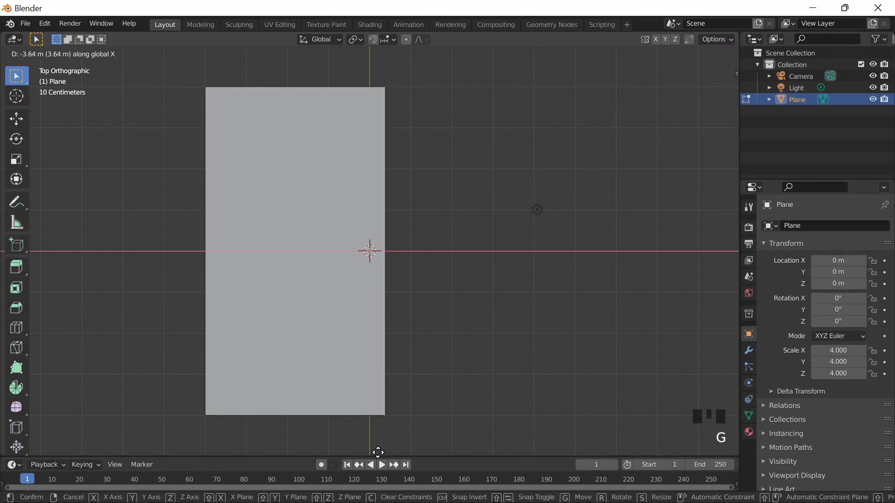
click(378, 449)
Turn on snapping and move the plane's positive-X edge outward along X by 0.7 m.
click(373, 39)
click(362, 206)
click(380, 212)
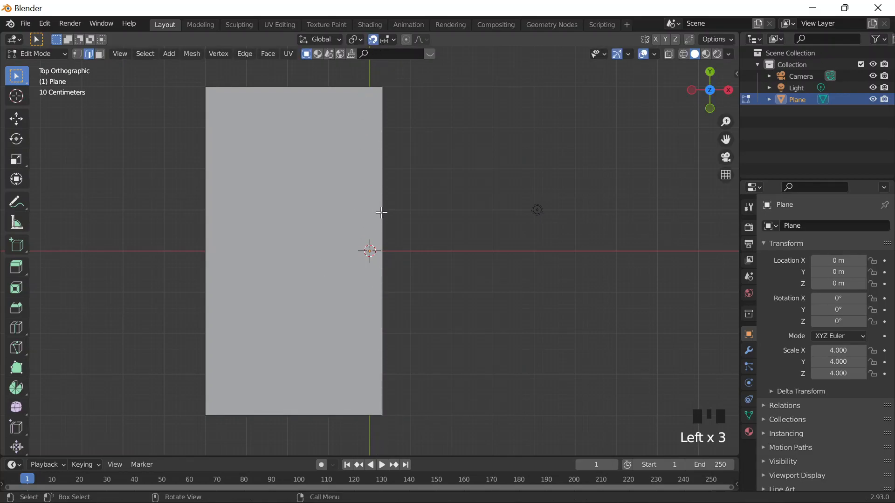
key(g)
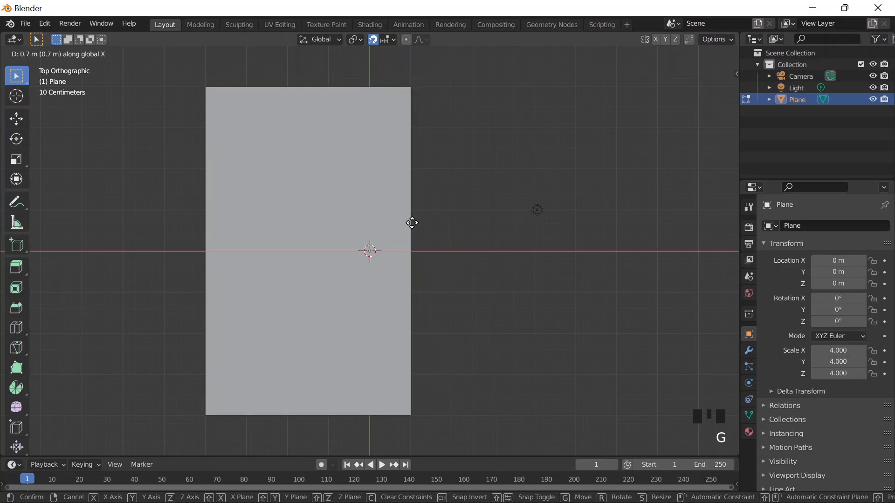
click(412, 223)
Extrude the plane's negative-X and positive-Y edges 5 m upward along Z to form two walls.
key(Tab)
middle_drag(438, 219, 389, 142)
key(Tab)
click(398, 153)
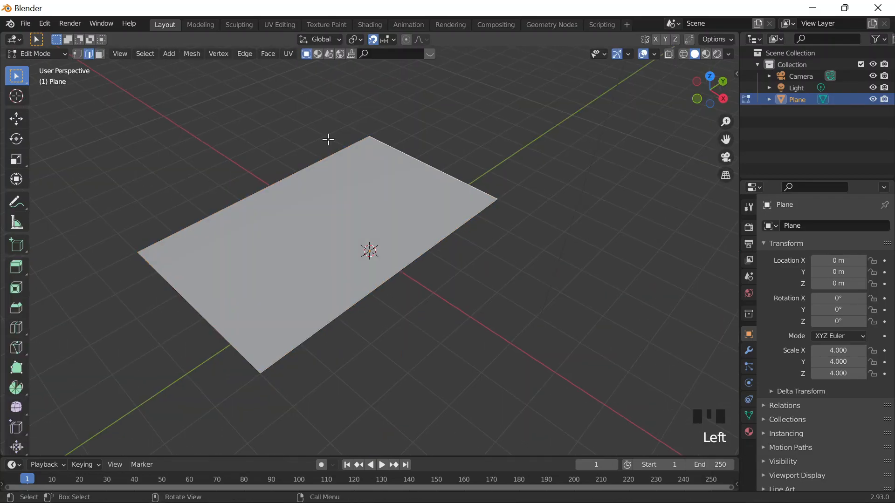
shift+click(269, 185)
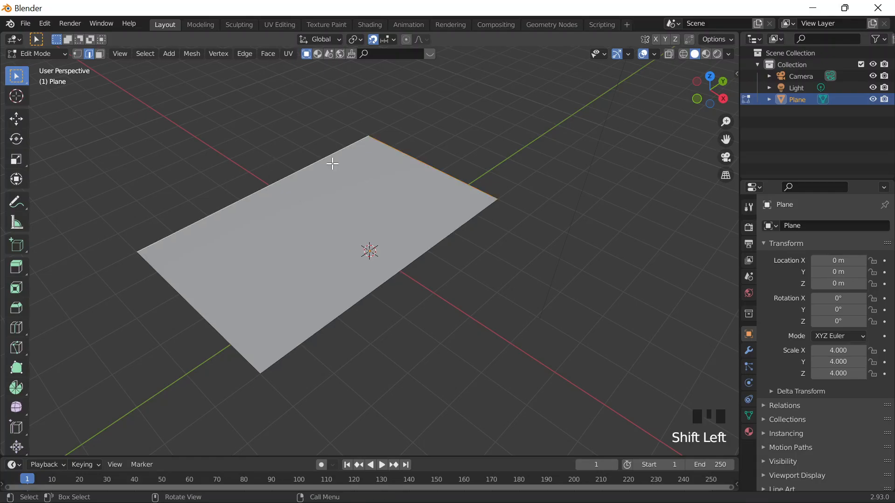
scroll(332, 163, down, 2)
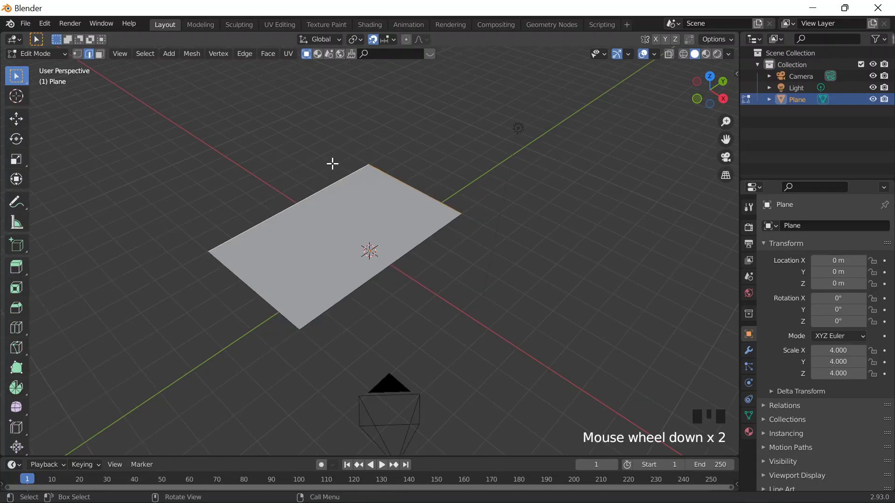
key(e)
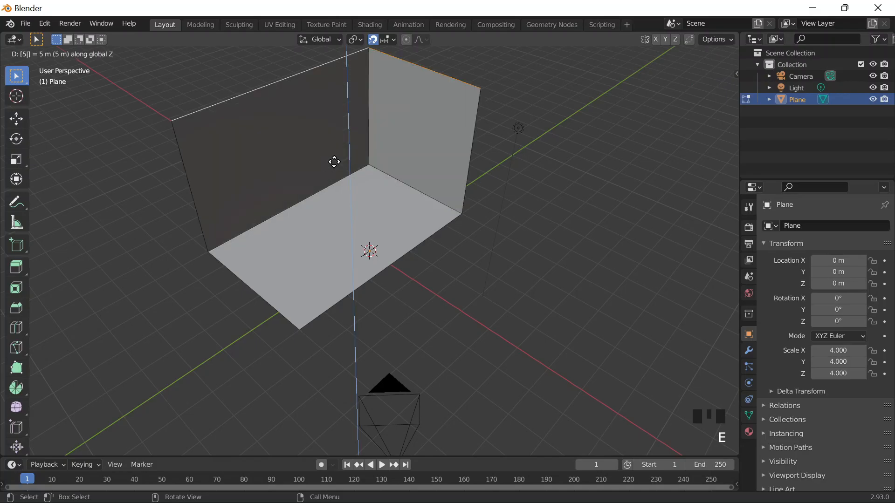
click(333, 162)
middle_drag(329, 258, 399, 281)
scroll(387, 263, up, 2)
scroll(376, 254, down, 1)
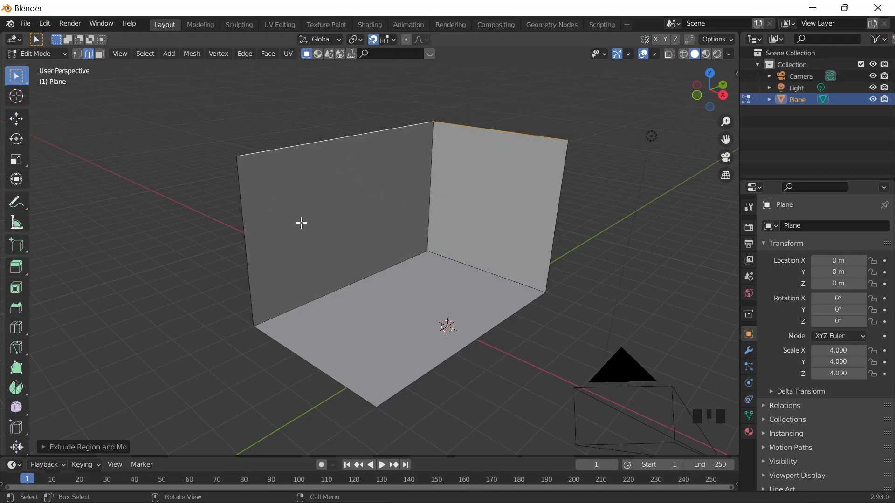
Apply the room object's scale in Object Mode.
middle_drag(297, 221, 311, 232)
key(Tab)
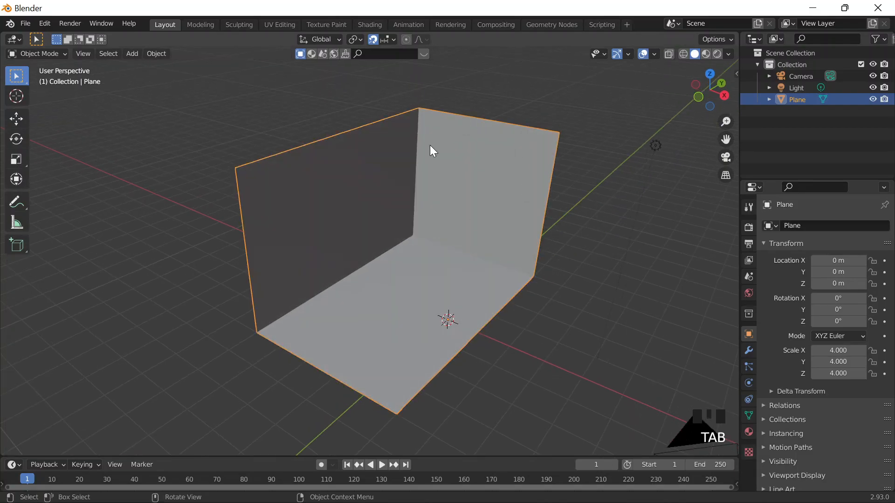
key(a)
click(407, 185)
key(ctrl+a)
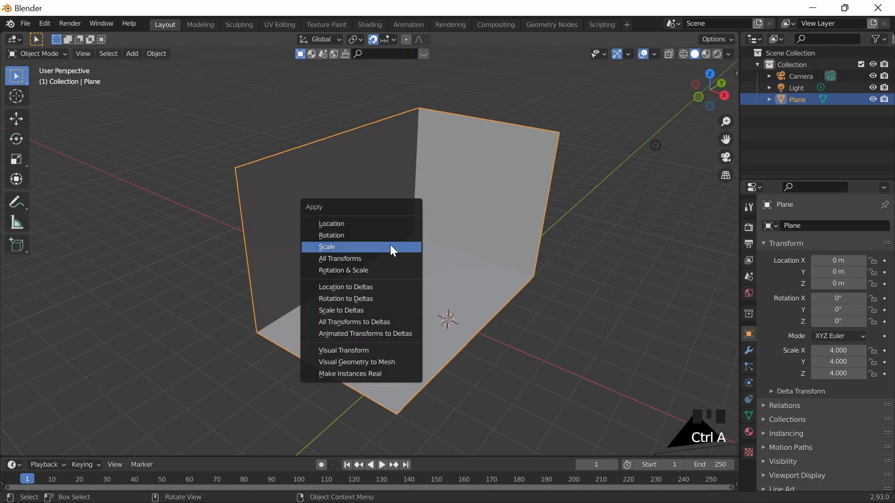
click(390, 240)
key(ctrl+z)
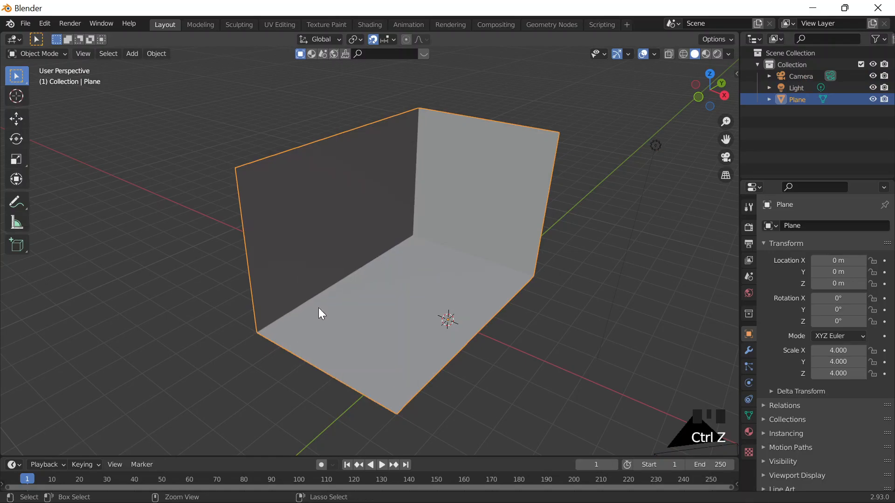
key(ctrl+a)
click(353, 288)
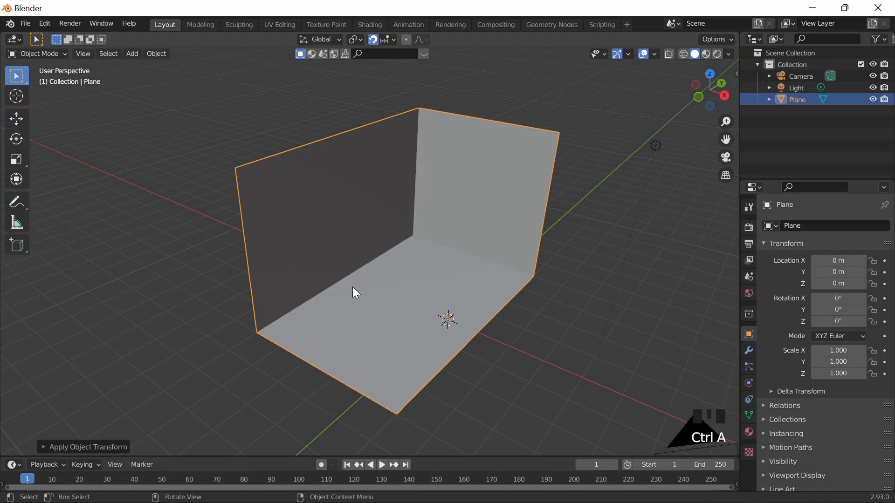
Recalculate the normals of all the room's faces in Edit Mode, then clear the selection.
key(Tab)
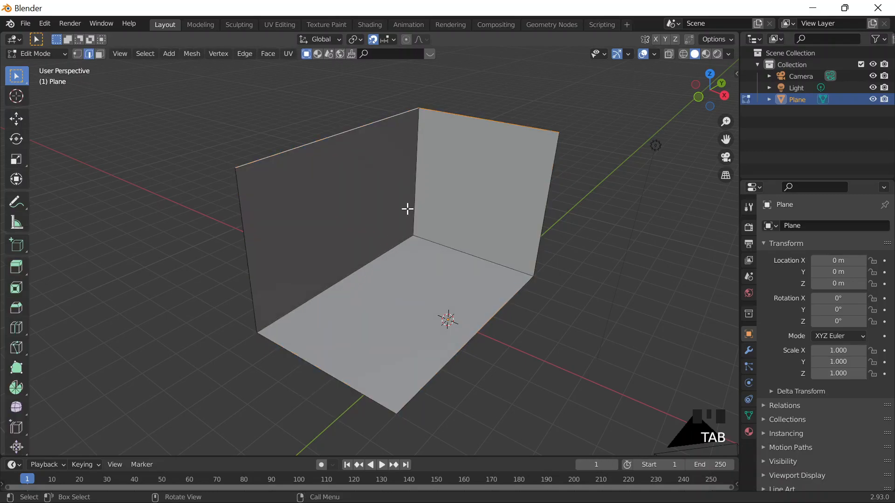
key(a)
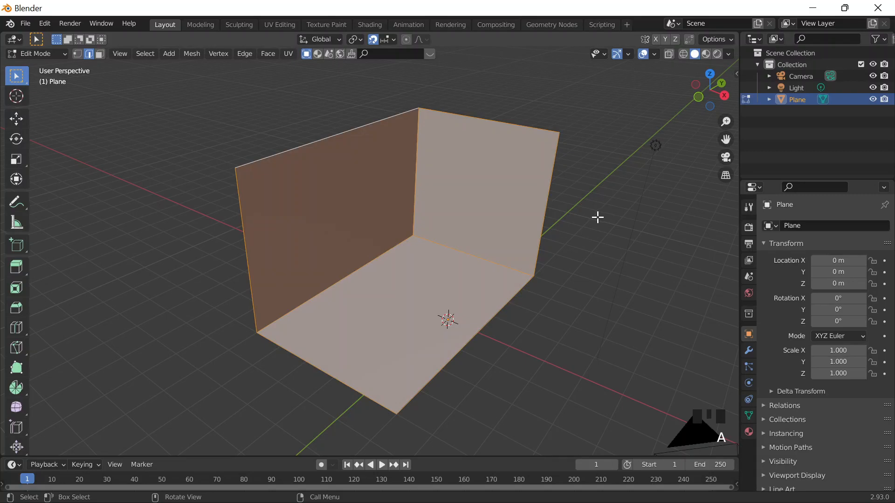
key(shift+n)
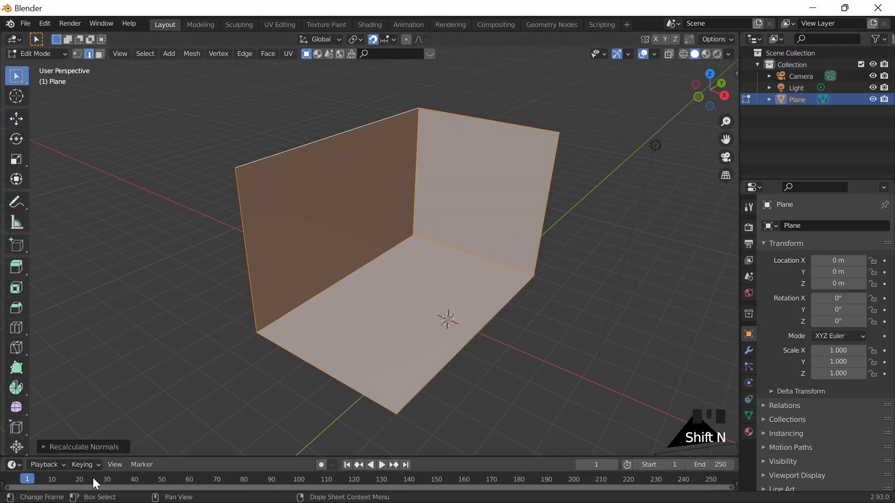
middle_drag(359, 351, 391, 314)
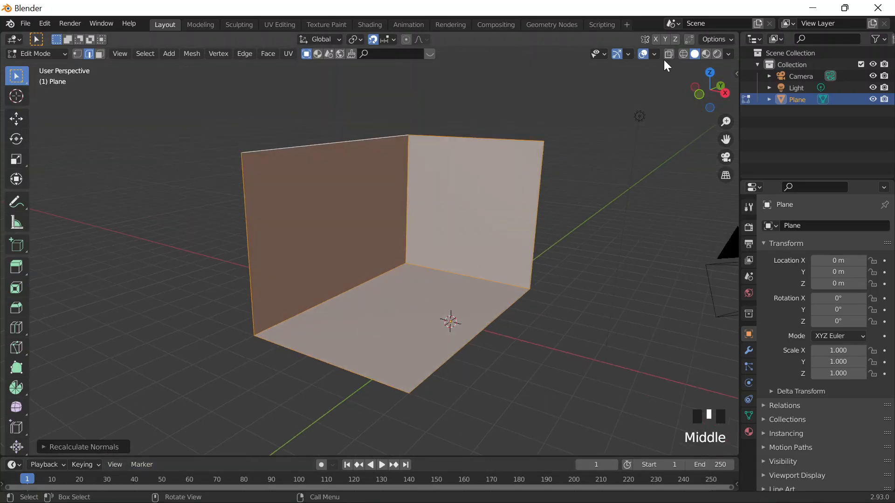
click(620, 176)
scroll(652, 88, down, 2)
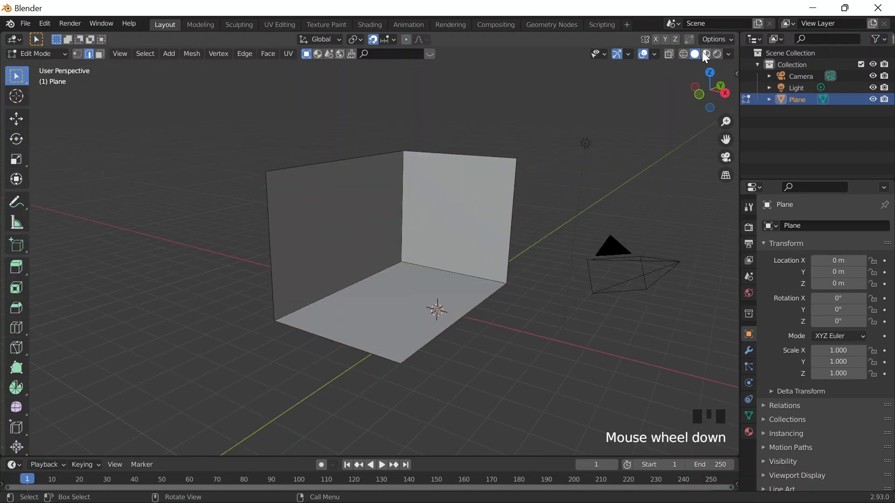
Turn on the Face Orientation overlay and display enlarged face normals on the room.
click(655, 54)
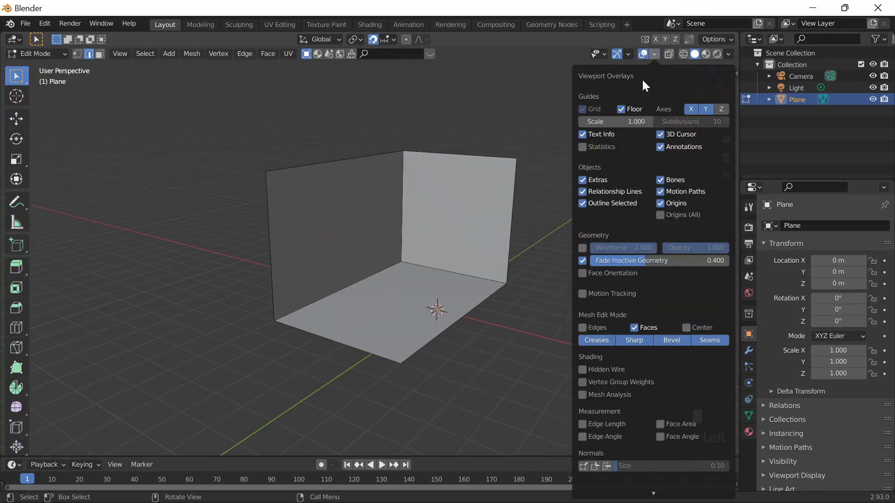
click(581, 273)
scroll(615, 280, down, 1)
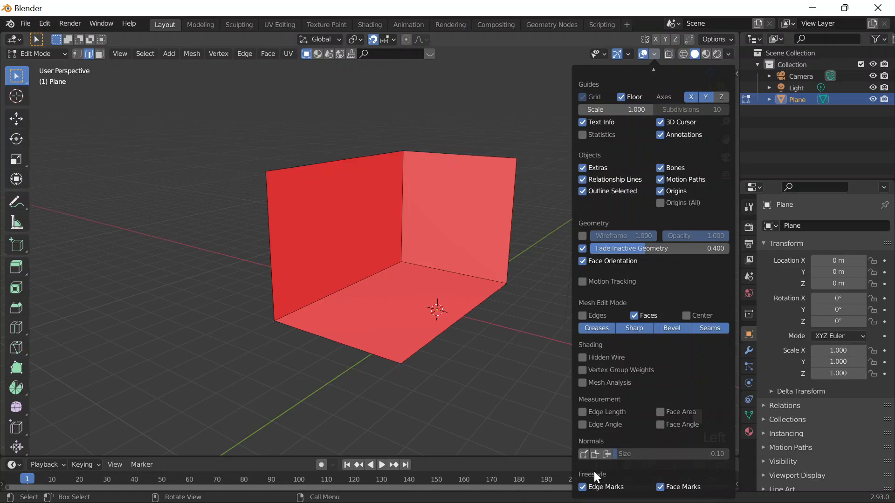
middle_drag(474, 291, 508, 298)
click(655, 54)
scroll(626, 408, down, 1)
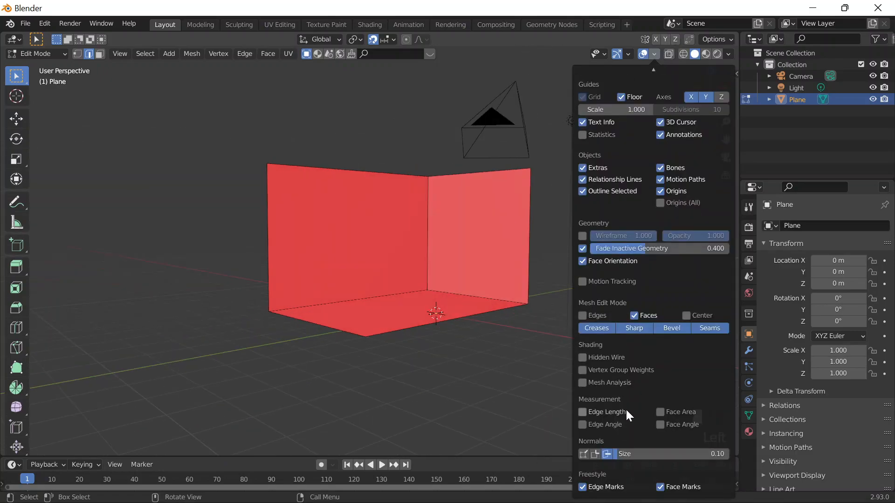
middle_drag(459, 304, 476, 313)
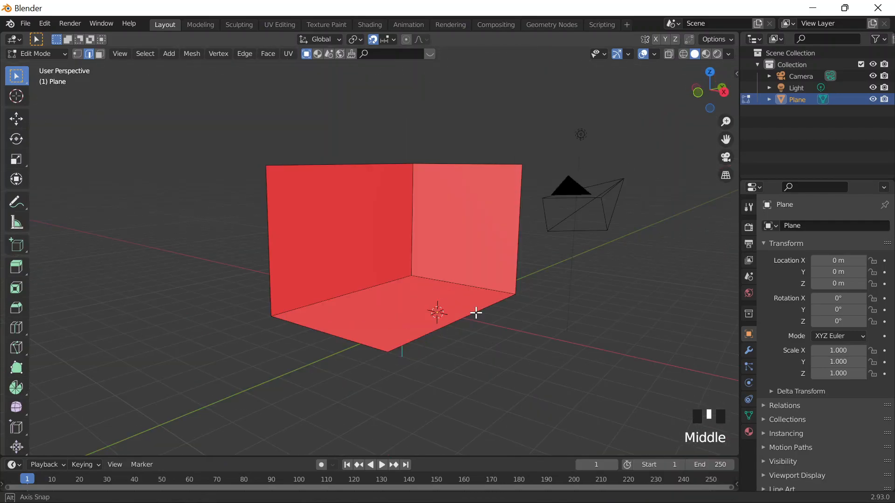
key(Tab)
key(Tab)
middle_drag(485, 256, 505, 245)
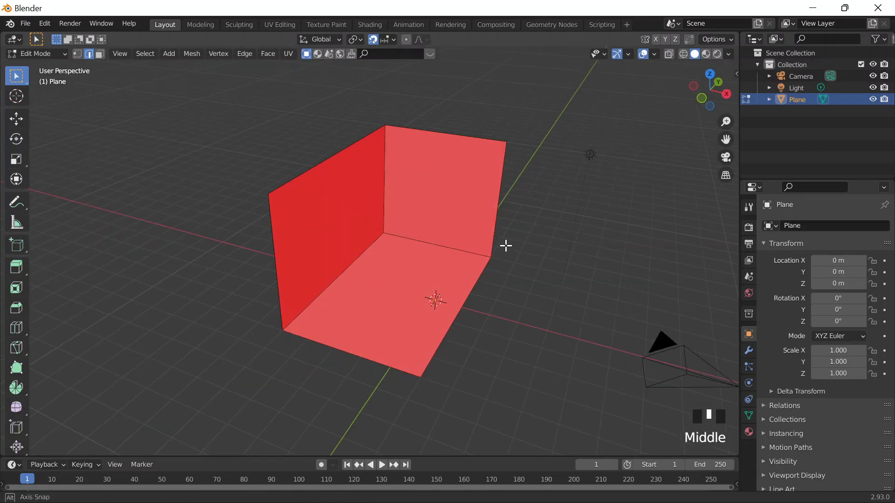
scroll(505, 246, down, 6)
scroll(491, 242, up, 4)
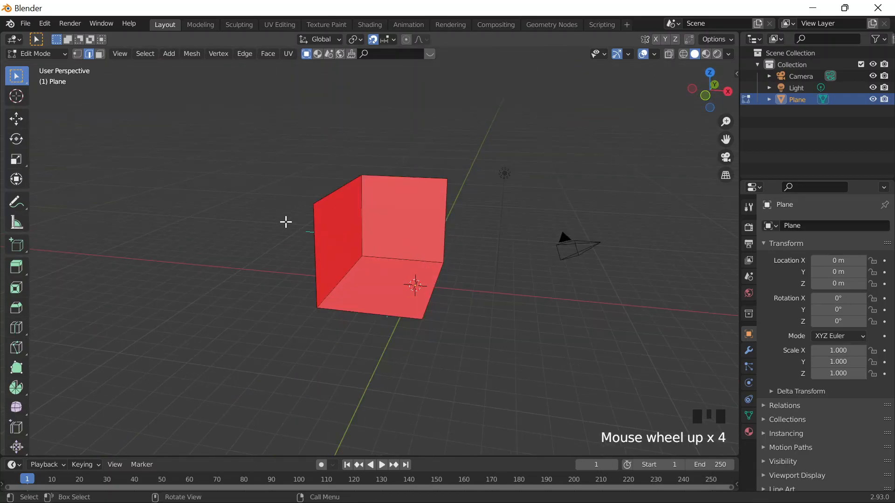
Duplicate the room object in Object Mode and place the copy 12 m away along negative X.
key(Tab)
click(410, 307)
key(ctrl+d)
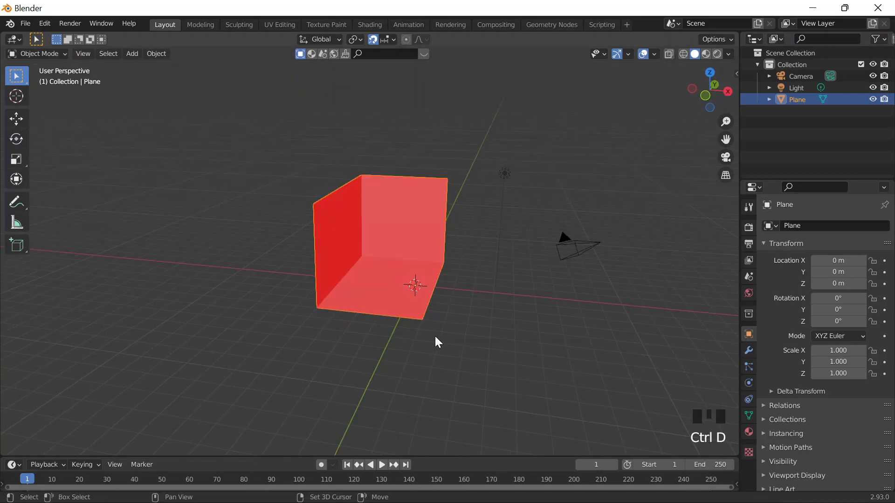
key(shift+d)
click(233, 308)
middle_drag(336, 334, 557, 331)
scroll(350, 331, down, 3)
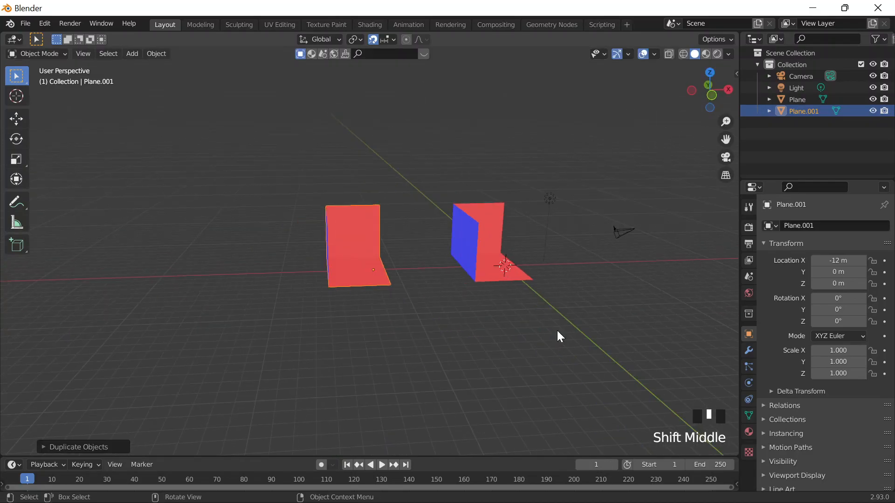
scroll(317, 105, up, 1)
middle_drag(317, 104, 309, 106)
Undo the room object's duplication and the recalculation of its normals.
key(ctrl+z)
key(ctrl+z)
key(ctrl+z)
key(ctrl+z)
key(ctrl+z)
key(ctrl+z)
key(ctrl+z)
key(ctrl+z)
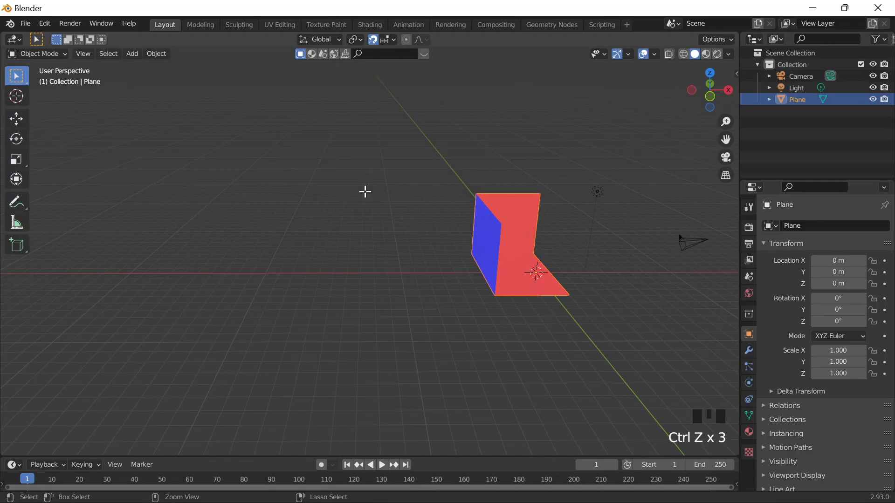
key(ctrl+z)
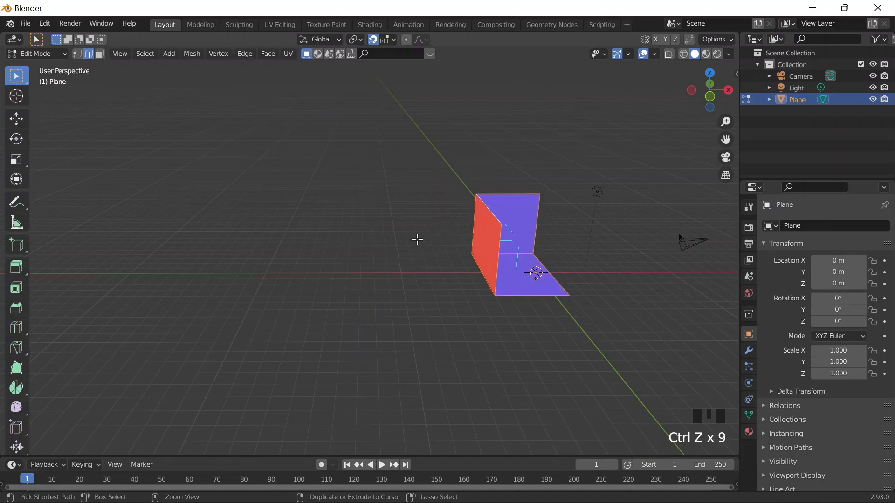
Duplicate all the room's geometry in Edit Mode and place the copy 10 m away along negative X.
middle_drag(588, 260, 565, 252)
click(559, 298)
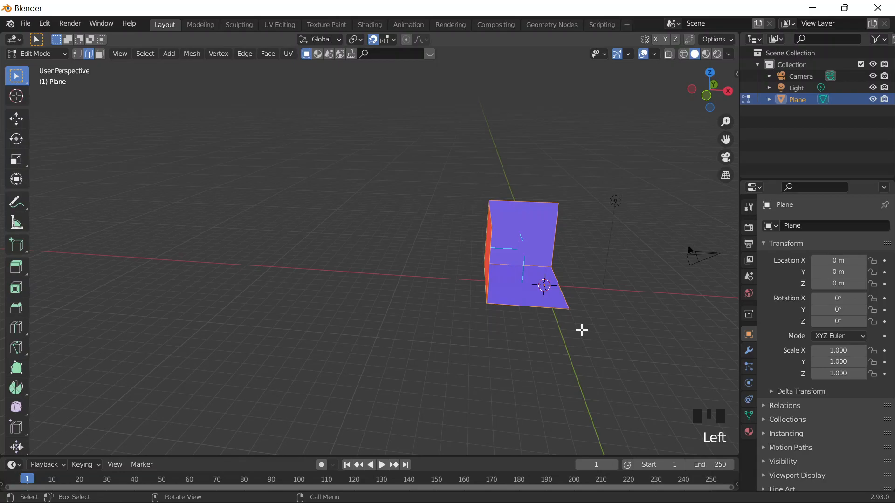
key(shift+d)
key(x)
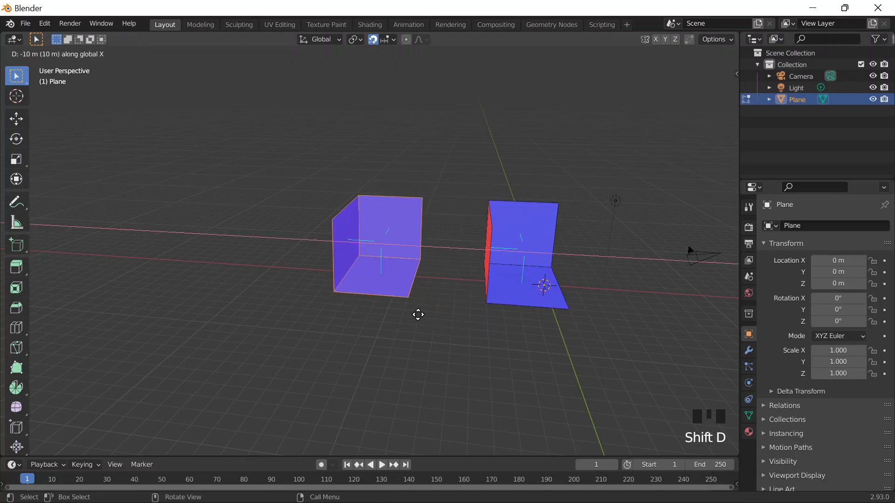
click(421, 316)
middle_drag(474, 339, 503, 335)
shift+middle_drag(577, 334, 425, 298)
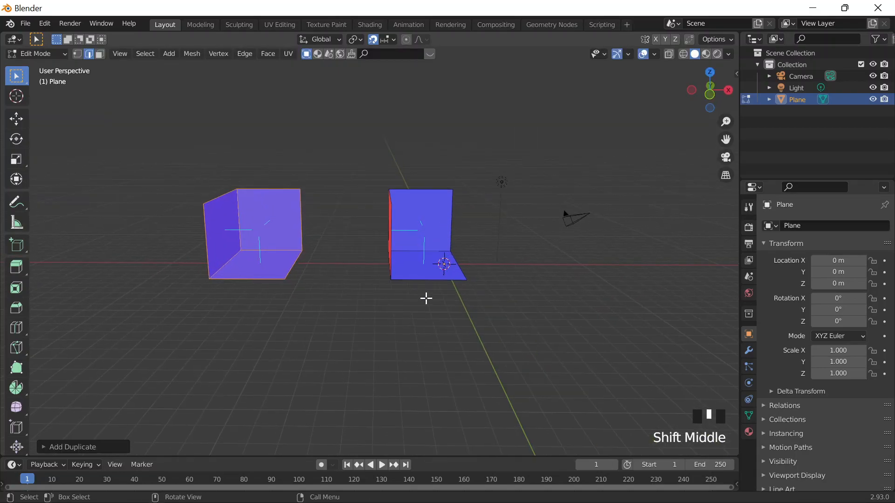
scroll(287, 257, up, 1)
middle_drag(288, 257, 295, 257)
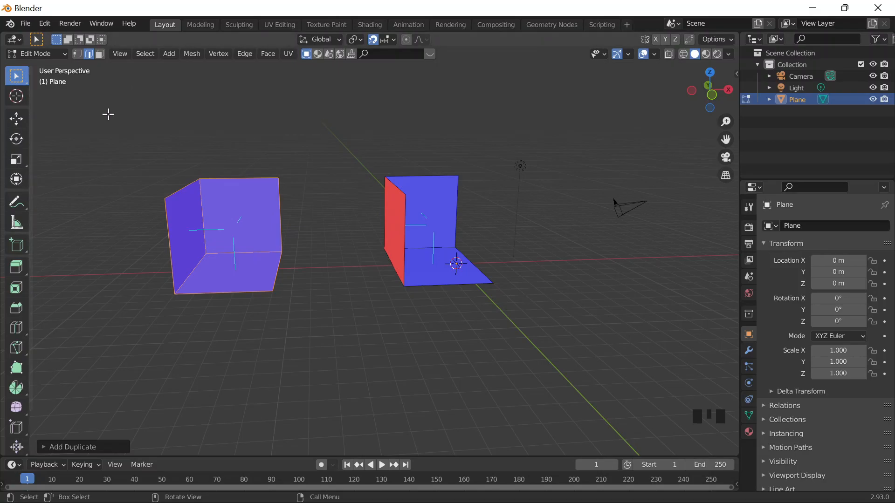
Delete the object containing both room copies in Object Mode.
key(Tab)
drag(88, 138, 513, 274)
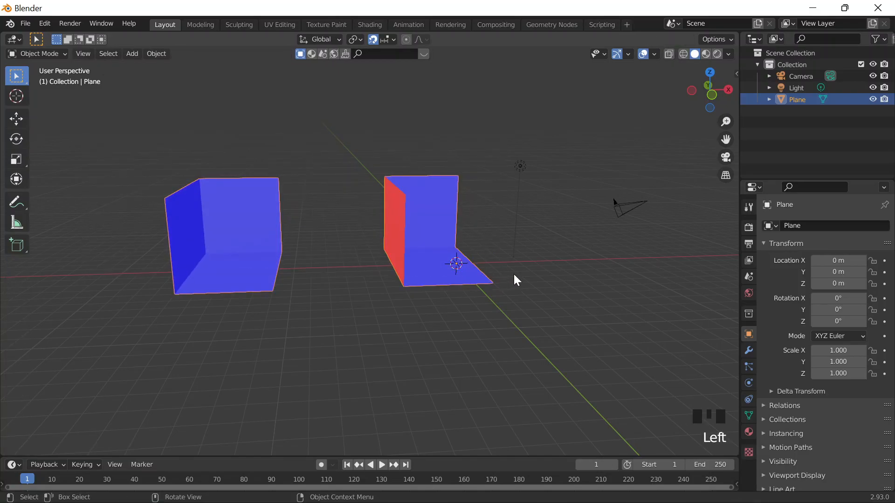
key(x)
Add a new plane mesh at the origin and scale it by a factor of 4.
key(shift+a)
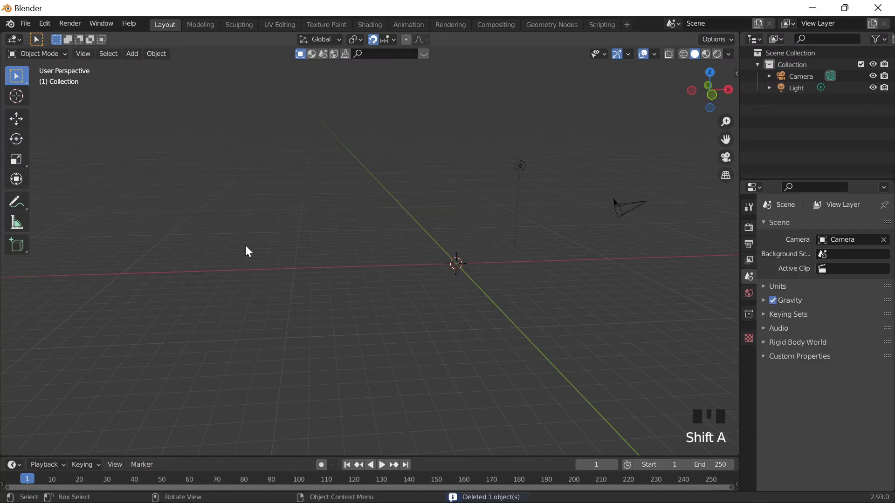
key(shift+a)
mouse_move(228, 268)
click(287, 269)
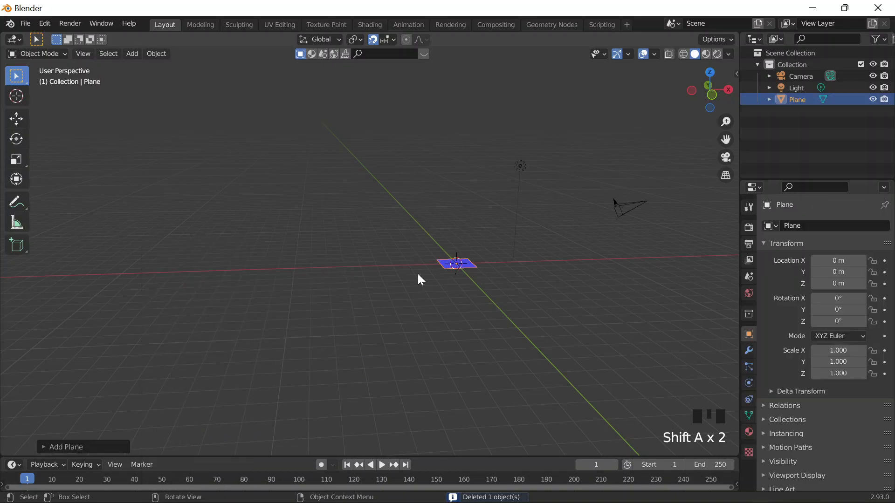
text(s4)
key(Return)
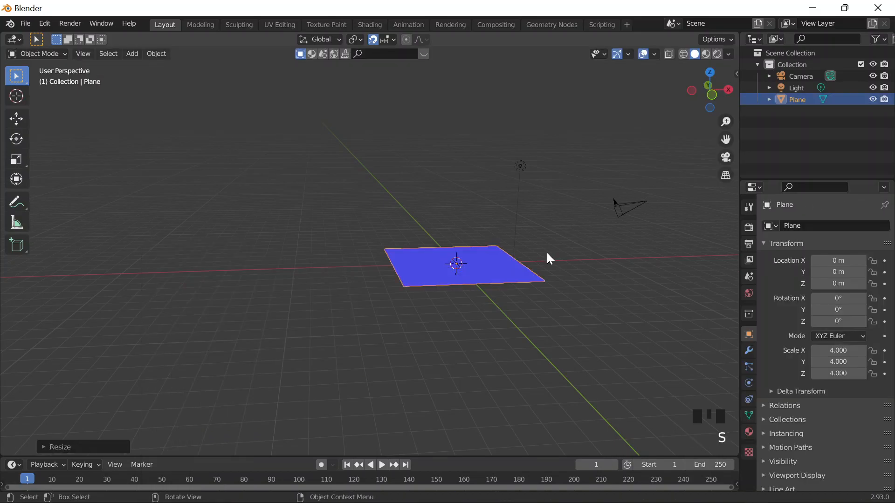
Show the new plane in top view and put it in Edit Mode.
key(grave)
click(532, 197)
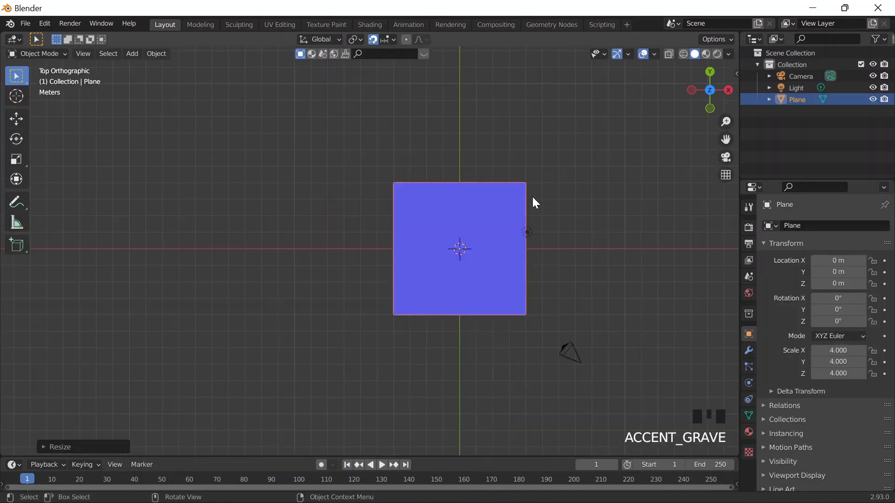
click(527, 244)
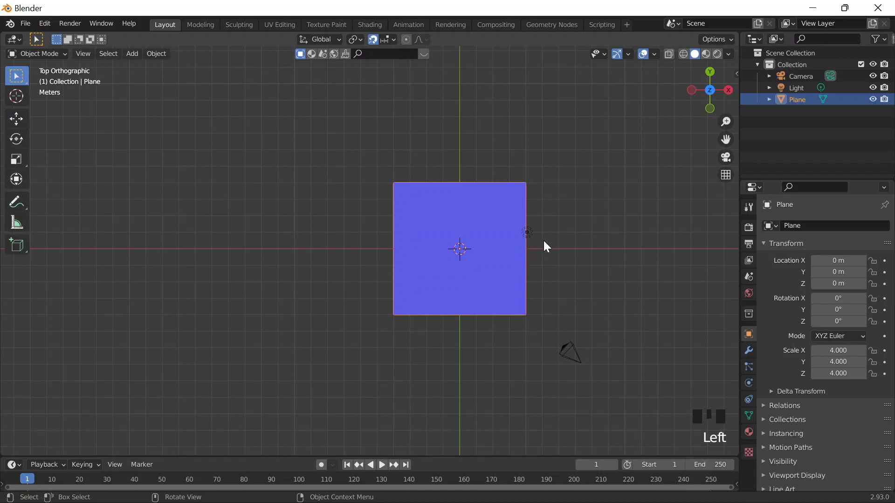
key(Tab)
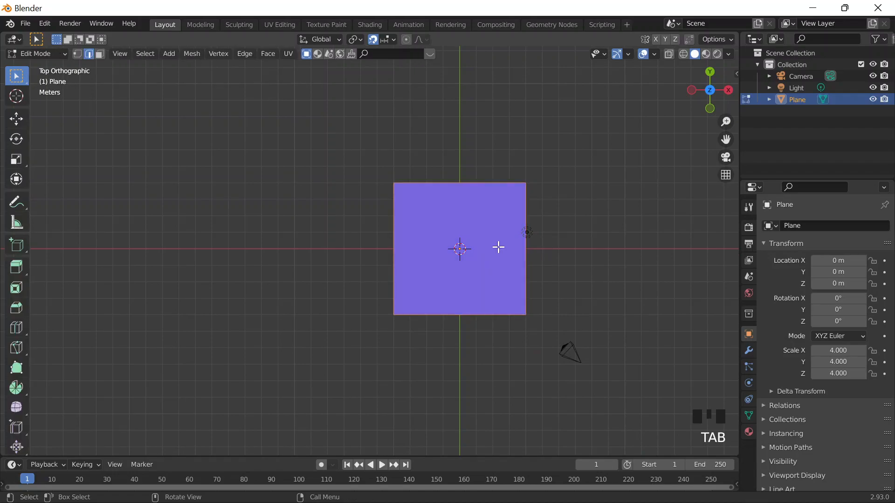
Move the plane's positive X edge 3 m along negative X and return to Object Mode.
click(525, 245)
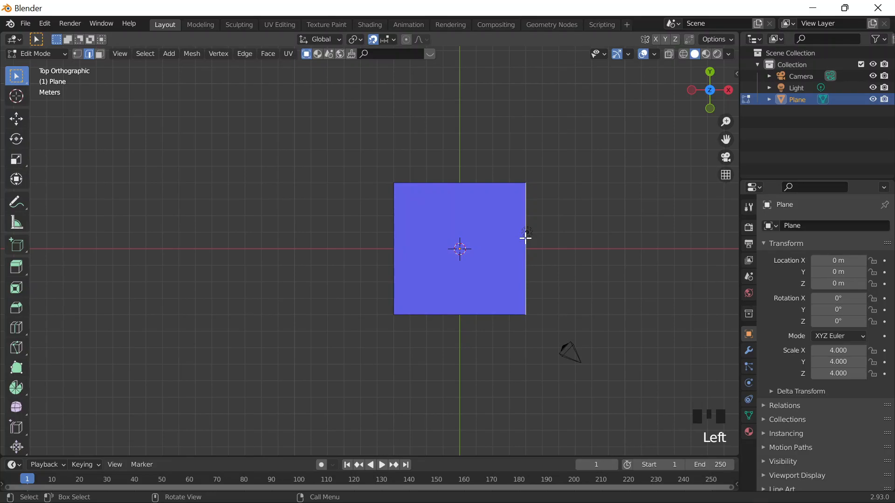
key(g)
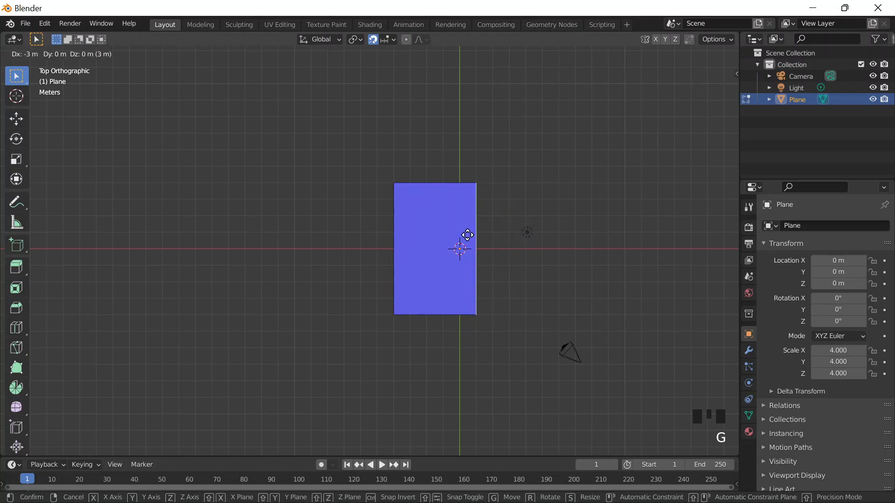
click(467, 235)
key(Tab)
middle_drag(519, 301, 455, 233)
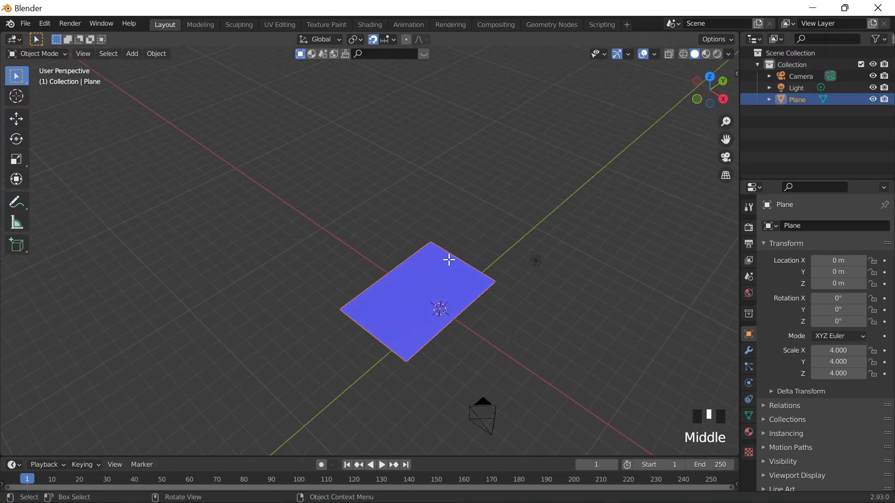
Extrude the plane's positive Y and negative X edges upward along Z to form two adjoining walls.
key(Tab)
click(451, 252)
shift+click(395, 262)
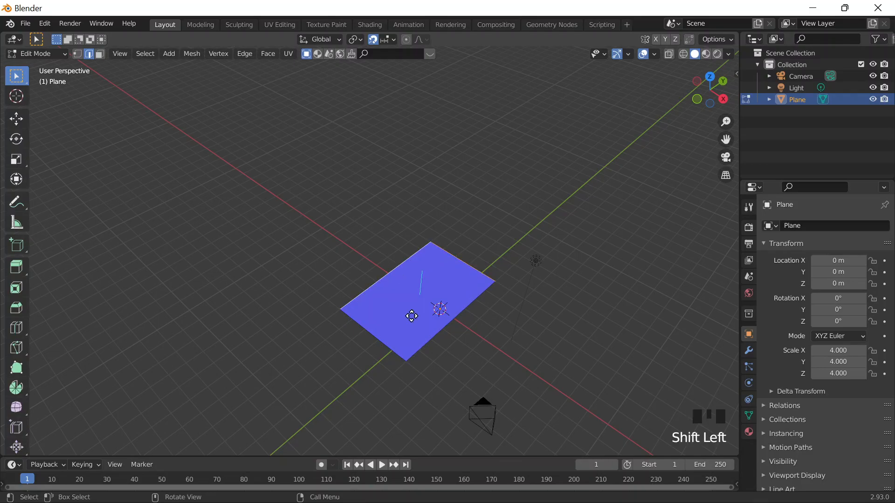
key(e)
key(z)
click(410, 313)
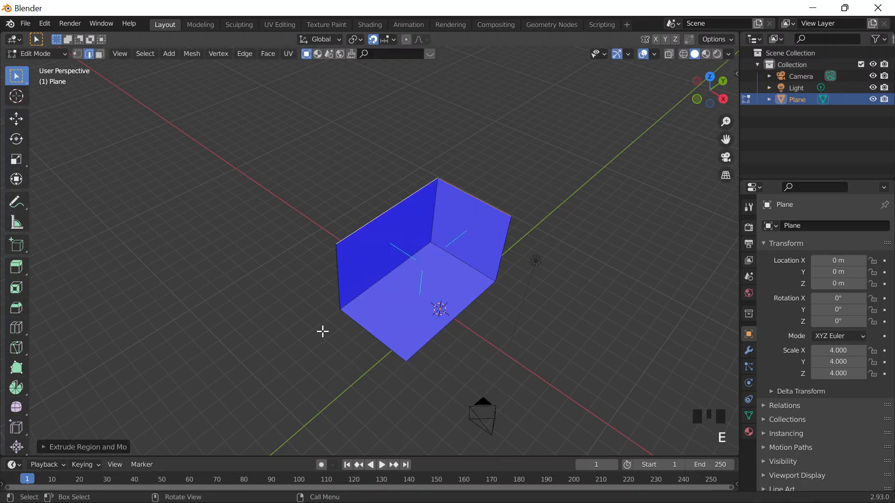
middle_drag(322, 330, 371, 294)
Duplicate all the room's geometry in Edit Mode, place the copy on the negative X side, and return to Object Mode.
drag(338, 136, 511, 346)
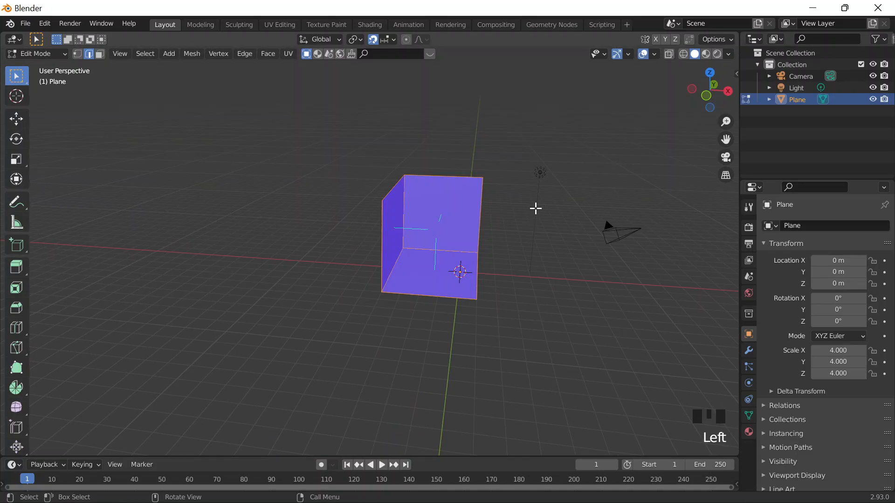
key(shift+d)
click(266, 293)
key(Tab)
middle_drag(373, 316, 366, 300)
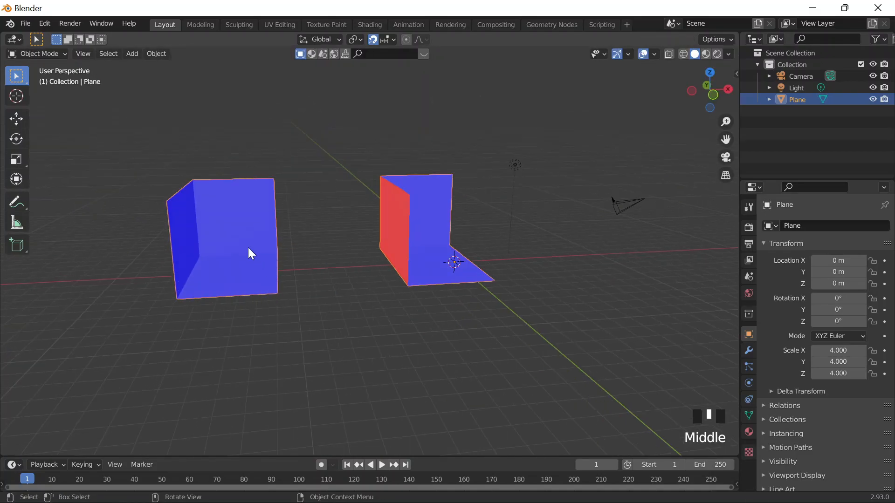
scroll(261, 258, down, 2)
middle_drag(286, 269, 284, 275)
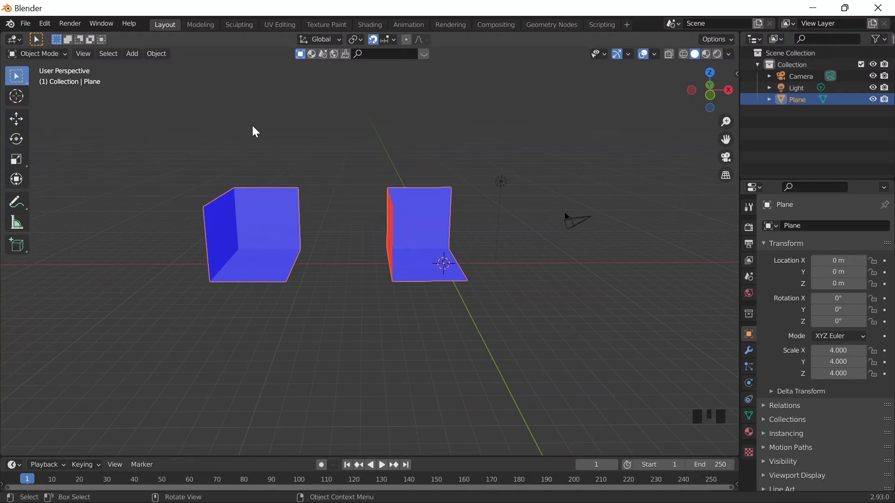
Handwrite the annotation "ORIGINAL" above the negative X room copy and remove that annotation data.
click(21, 203)
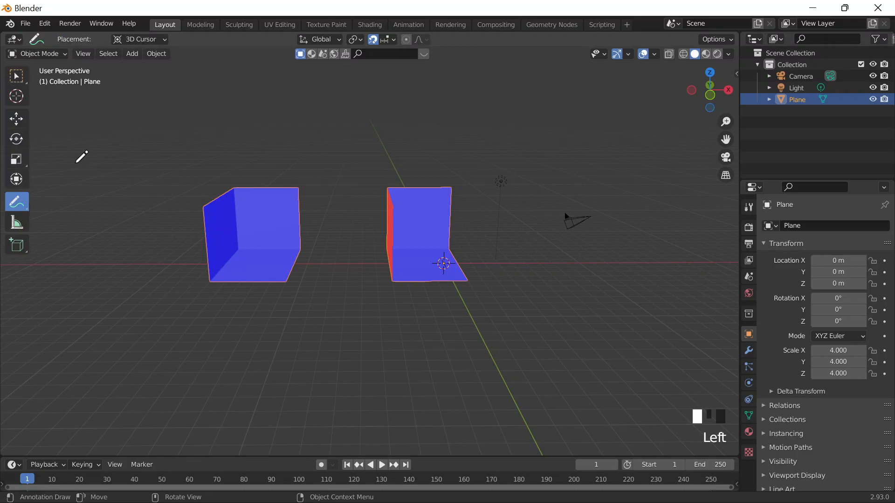
mouse_move(199, 120)
mouse_down()
mouse_move(189, 122)
mouse_move(213, 132)
mouse_move(227, 121)
mouse_move(228, 129)
mouse_up()
mouse_move(236, 122)
mouse_down()
mouse_move(235, 133)
mouse_move(251, 122)
mouse_move(265, 135)
mouse_up()
drag(257, 131, 264, 130)
drag(269, 122, 275, 134)
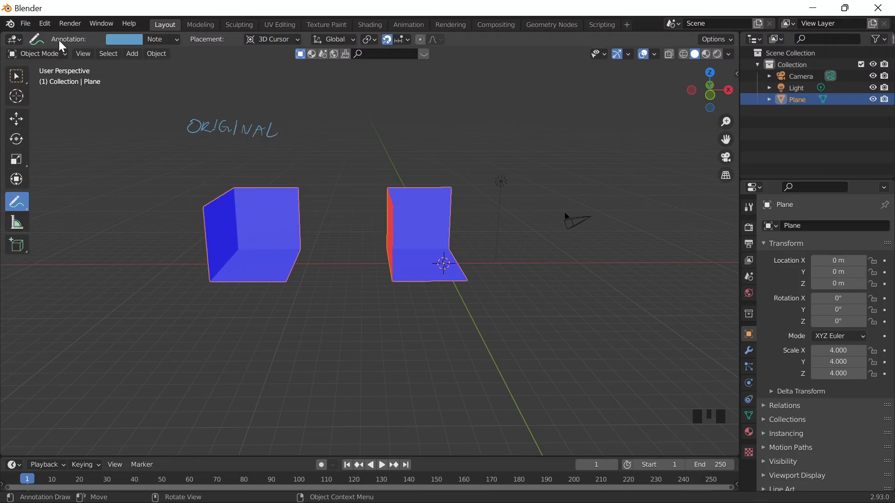
click(165, 41)
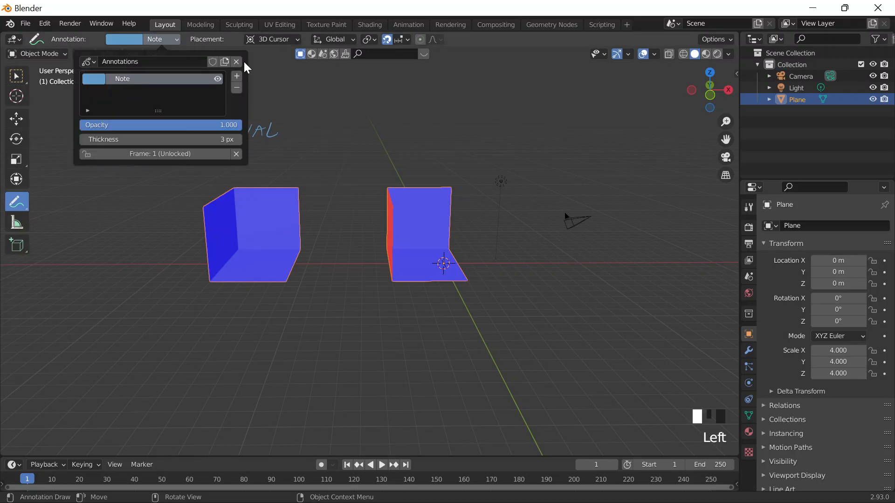
click(236, 62)
Handwrite "version 1" close above the negative X room copy and clear this annotation.
drag(228, 138, 248, 144)
drag(249, 145, 254, 139)
mouse_move(263, 137)
mouse_down()
mouse_move(256, 144)
mouse_move(265, 144)
mouse_up()
click(264, 136)
drag(275, 137, 274, 138)
mouse_move(279, 143)
mouse_down()
mouse_move(290, 139)
mouse_move(269, 163)
mouse_up()
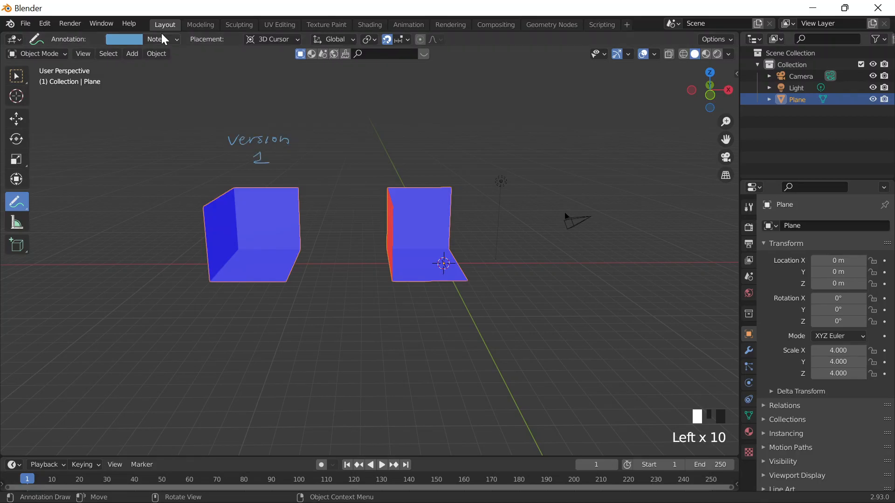
click(162, 37)
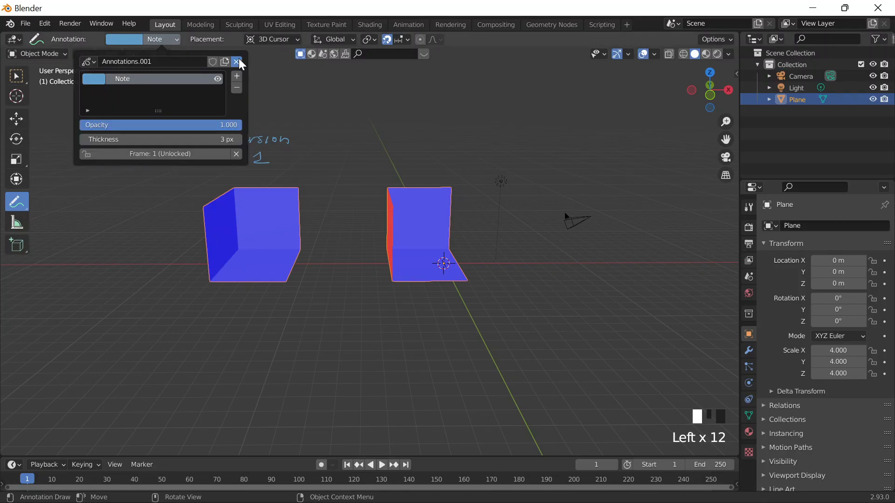
click(237, 62)
Handwrite the annotation "Version 1" above the negative X room copy and "Version 2" above the room at the origin.
drag(214, 126, 221, 124)
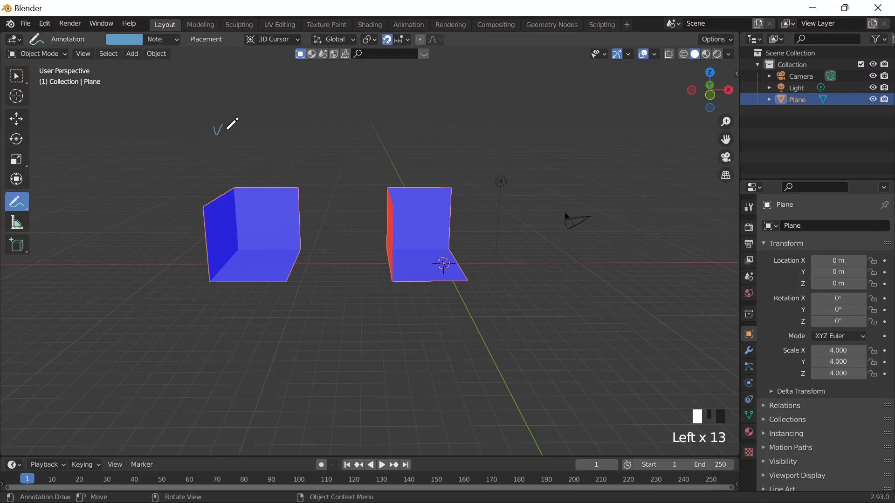
drag(225, 130, 230, 133)
drag(231, 133, 236, 129)
drag(243, 129, 237, 135)
drag(247, 127, 247, 134)
drag(257, 127, 258, 128)
drag(264, 133, 274, 125)
drag(241, 150, 244, 159)
drag(387, 123, 396, 127)
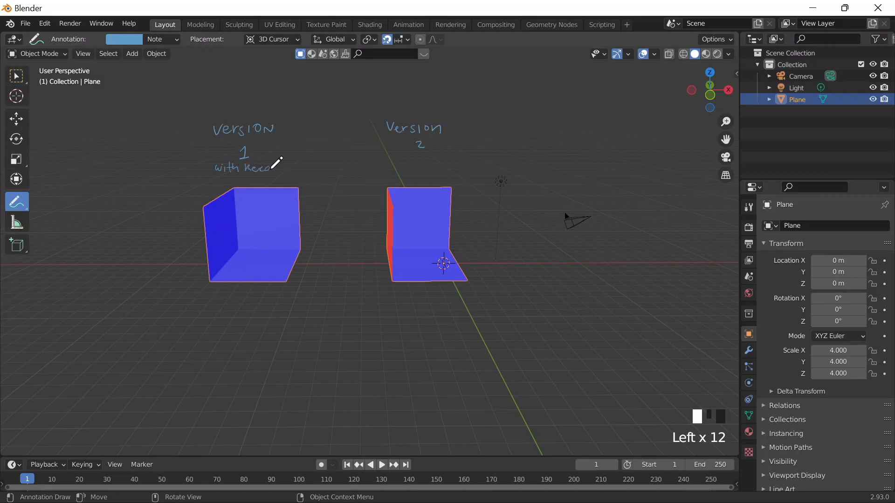
Annotate Version 1 with "with recalculating normals (Shift+N)" and Version 2 with "without recalculating normals".
drag(272, 163, 273, 172)
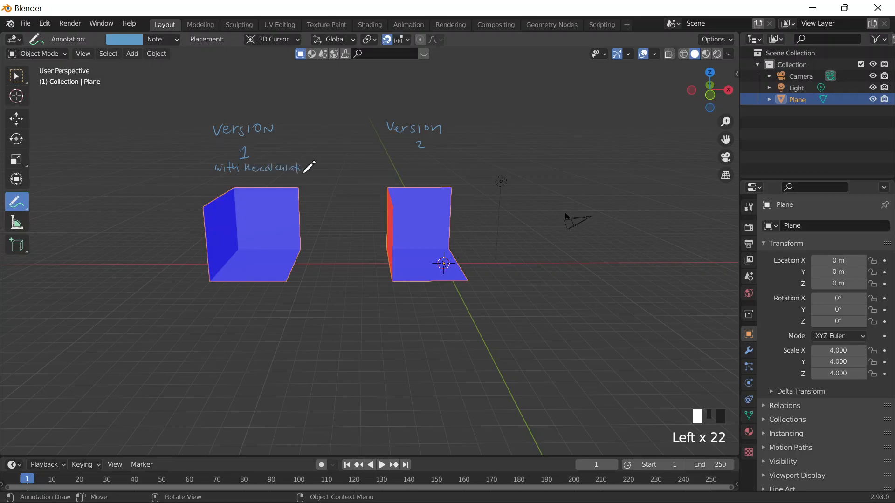
drag(299, 171, 308, 175)
drag(379, 157, 376, 164)
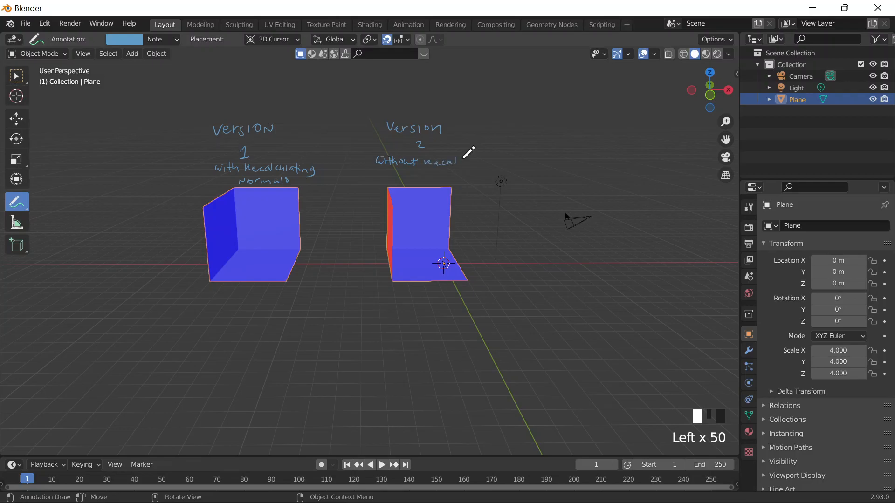
drag(462, 159, 464, 163)
drag(465, 160, 471, 162)
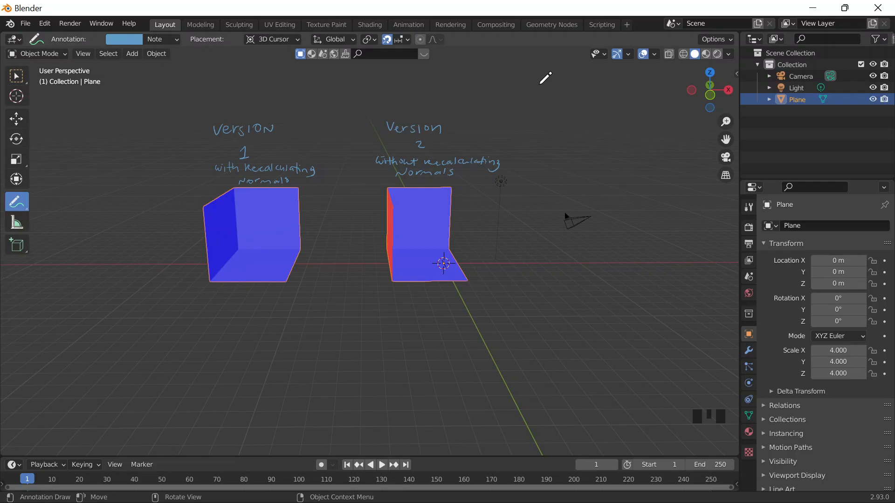
click(297, 179)
mouse_move(302, 173)
mouse_down()
mouse_move(344, 173)
mouse_move(325, 177)
mouse_move(321, 189)
mouse_up()
scroll(228, 121, up, 1)
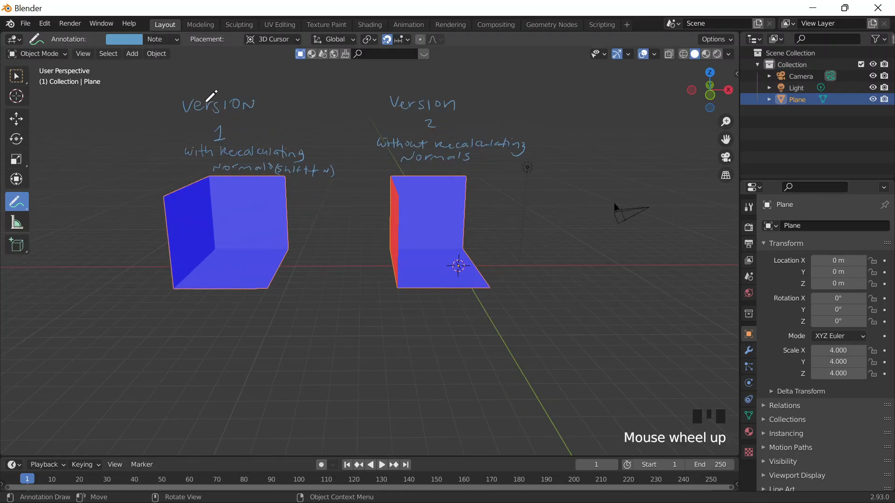
scroll(203, 99, down, 1)
key(Tab)
key(Tab)
click(280, 226)
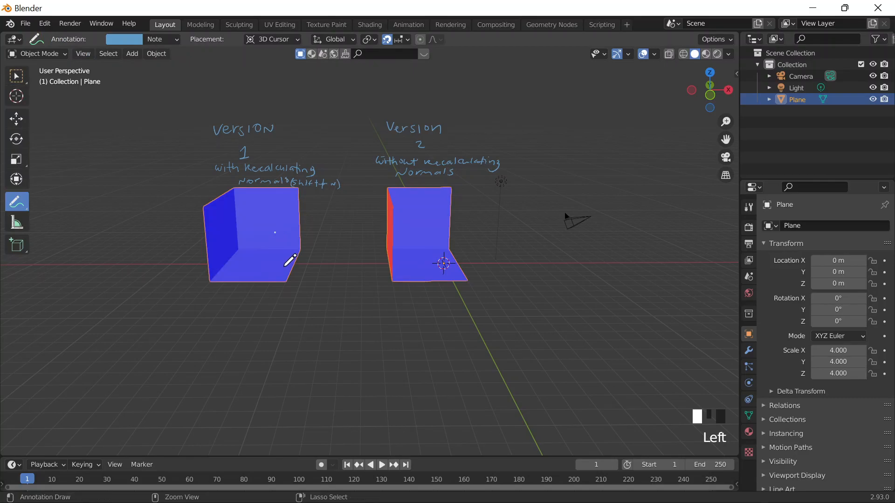
Switch to the Select Box tool and apply the room object's scale in Object Mode.
click(17, 75)
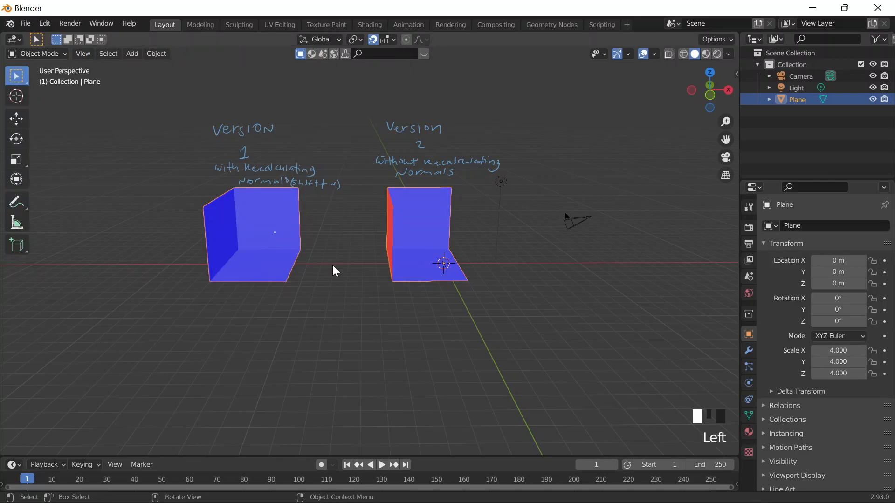
click(283, 233)
click(267, 227)
key(Tab)
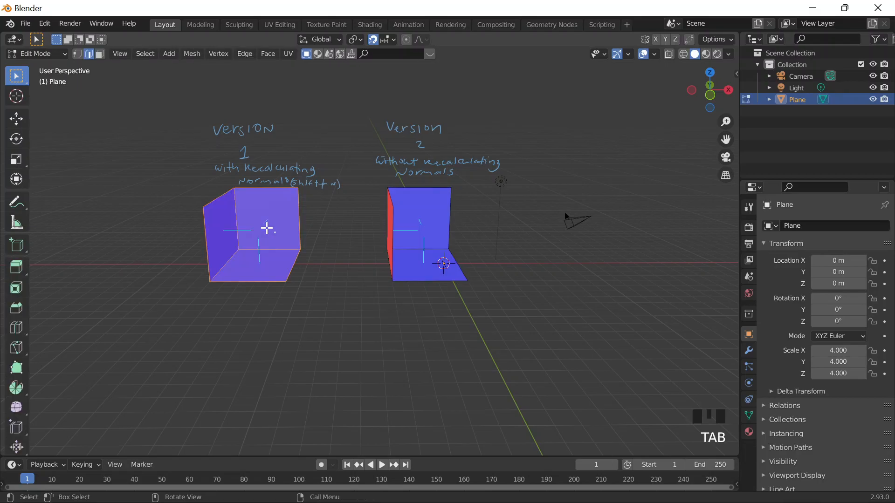
key(Tab)
right_click(267, 222)
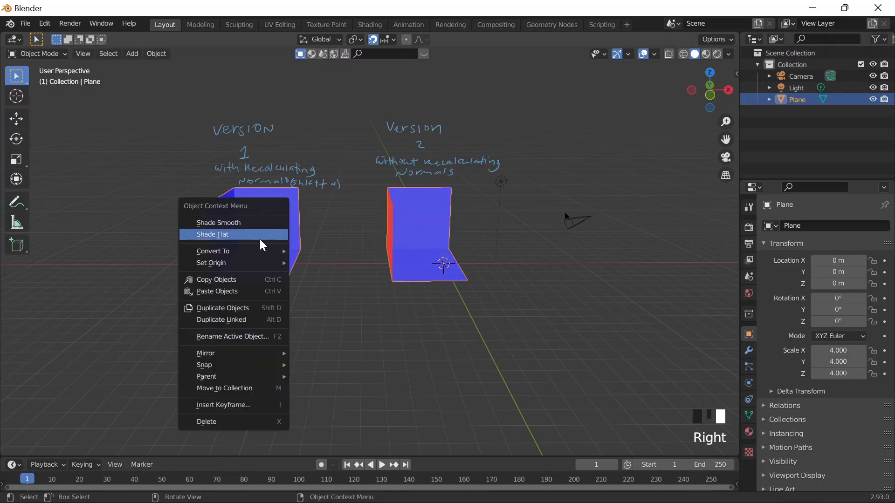
click(282, 222)
key(ctrl+a)
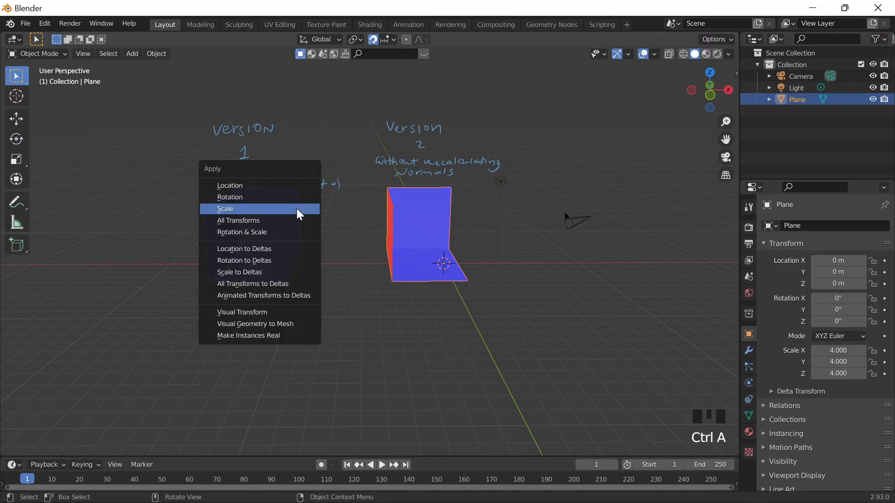
click(275, 208)
Repeat the transform application on the object with the Version 2 room picked.
click(406, 214)
click(415, 213)
key(ctrl+a)
click(407, 219)
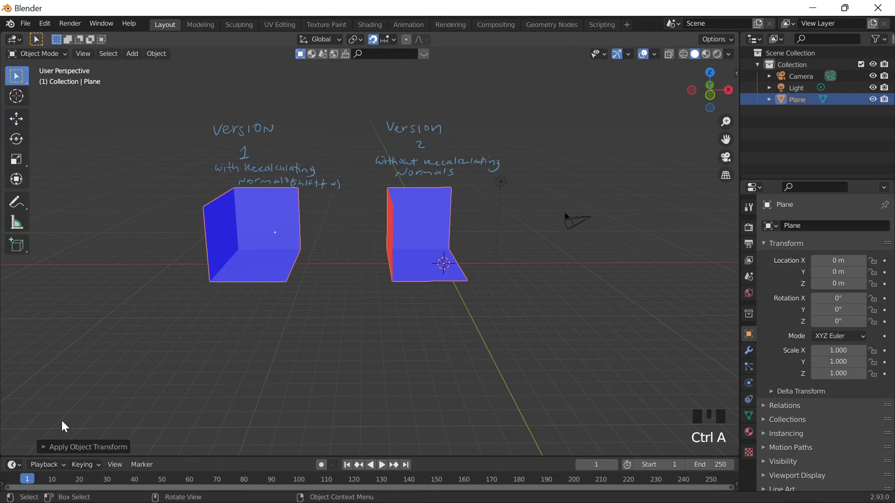
click(410, 236)
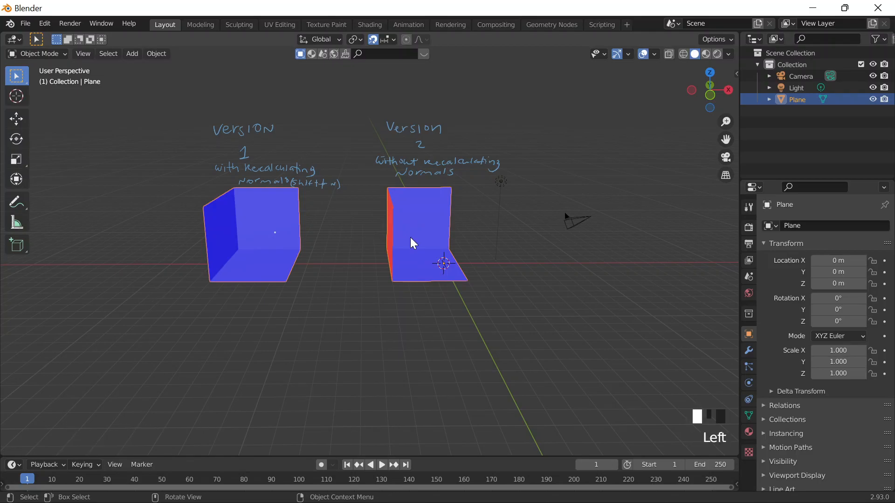
key(ctrl+a)
click(382, 226)
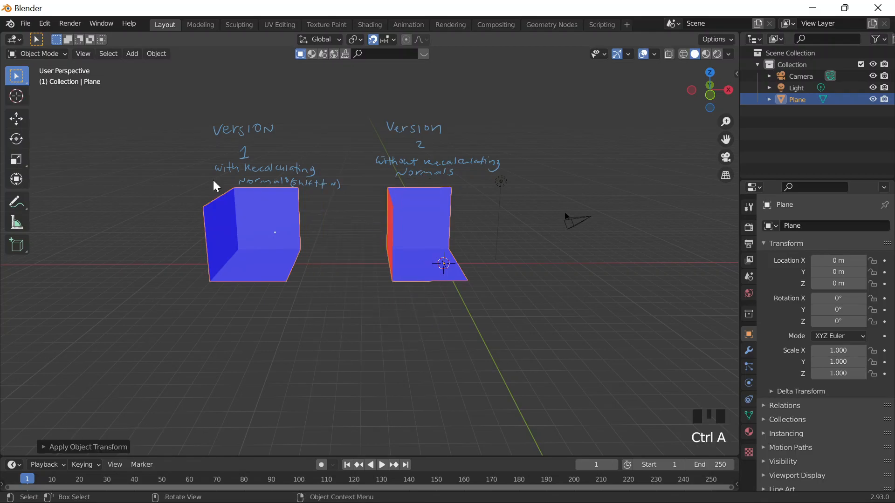
Recalculate the normals of the Version 1 room in Edit Mode, return to Object Mode and deselect everything.
click(239, 218)
key(Tab)
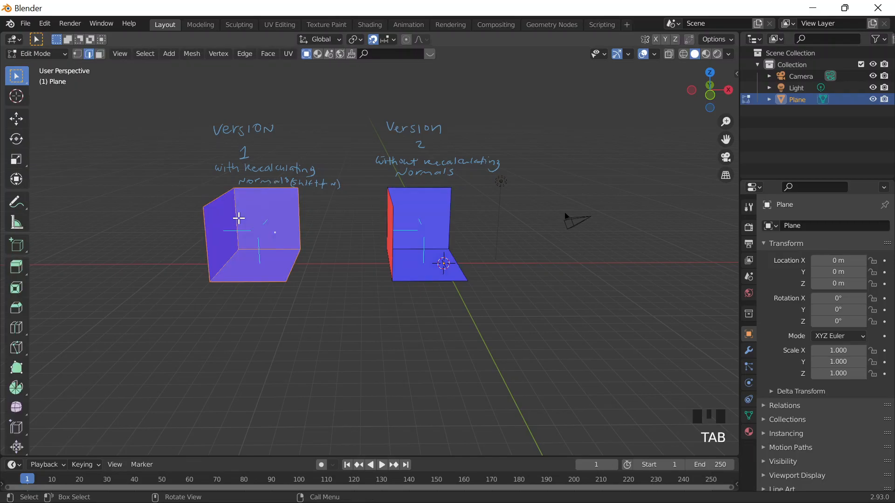
key(shift+n)
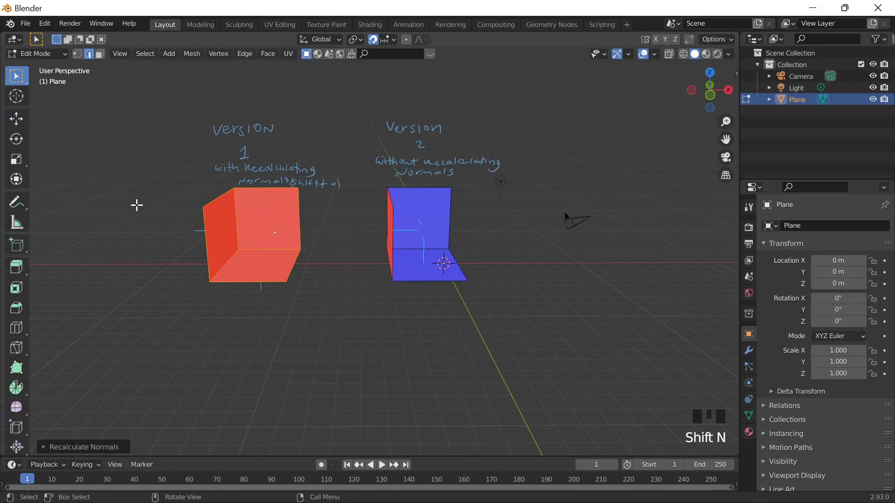
key(Tab)
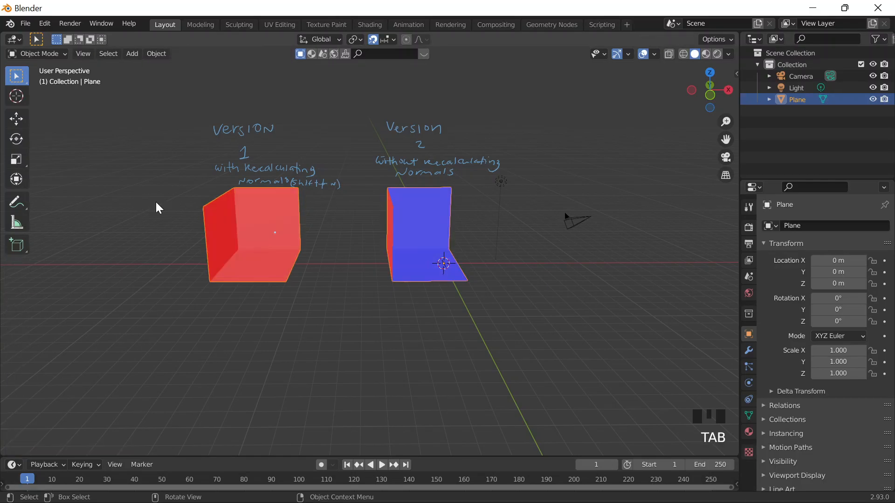
drag(158, 92, 294, 194)
click(487, 280)
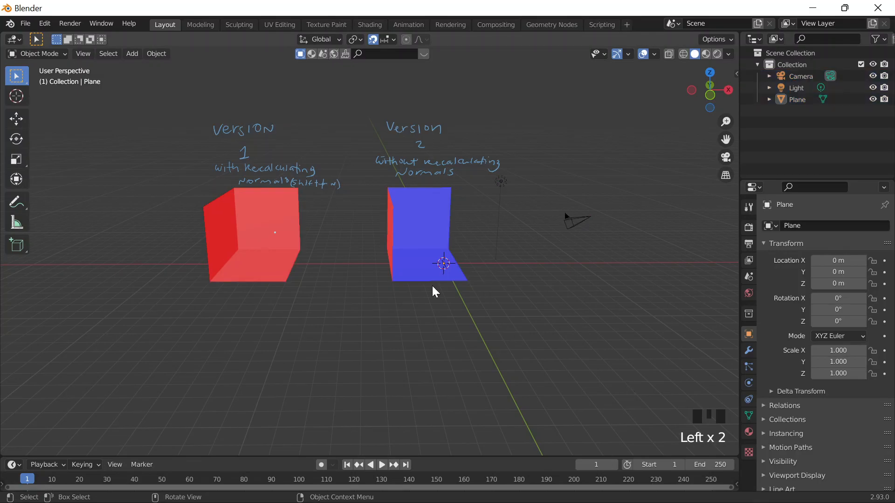
Open the Snipping Tool and capture a rectangular snip of both rooms together with their handwritten annotations.
click(584, 490)
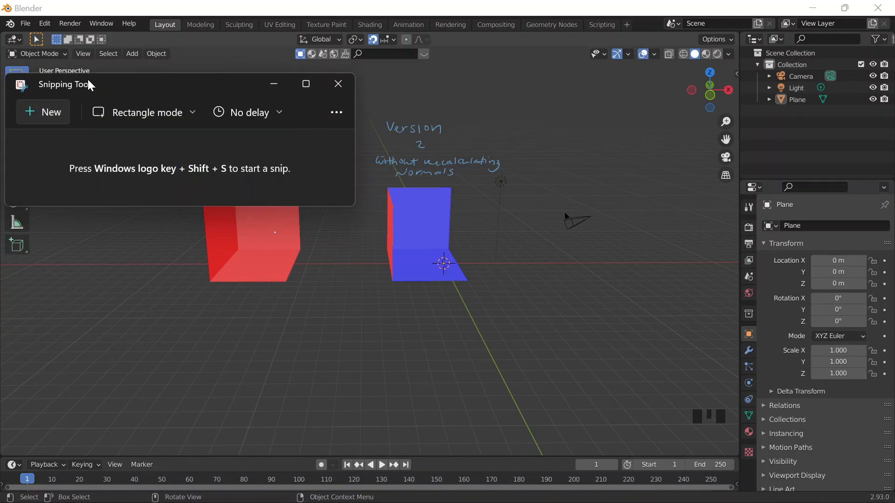
key(super+shift+s)
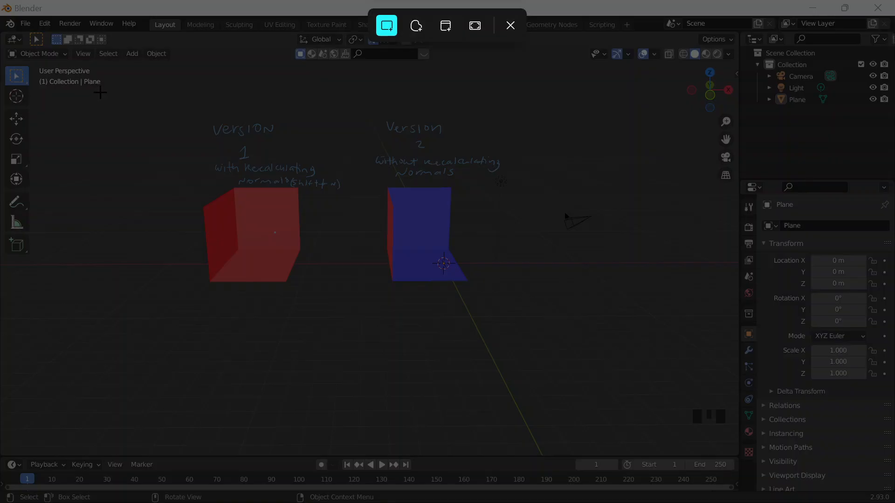
drag(100, 92, 555, 325)
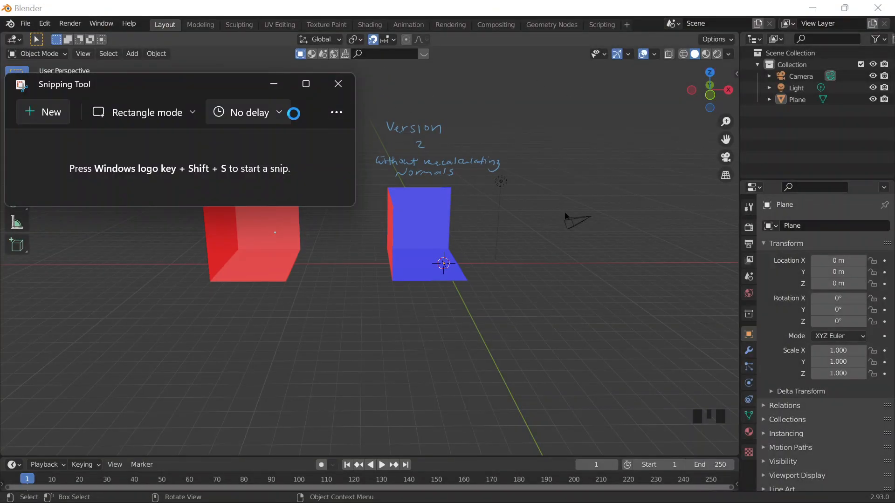
Save the snip as a PNG on the Desktop without replacing the existing 1.png, and close the Snipping Tool.
click(334, 114)
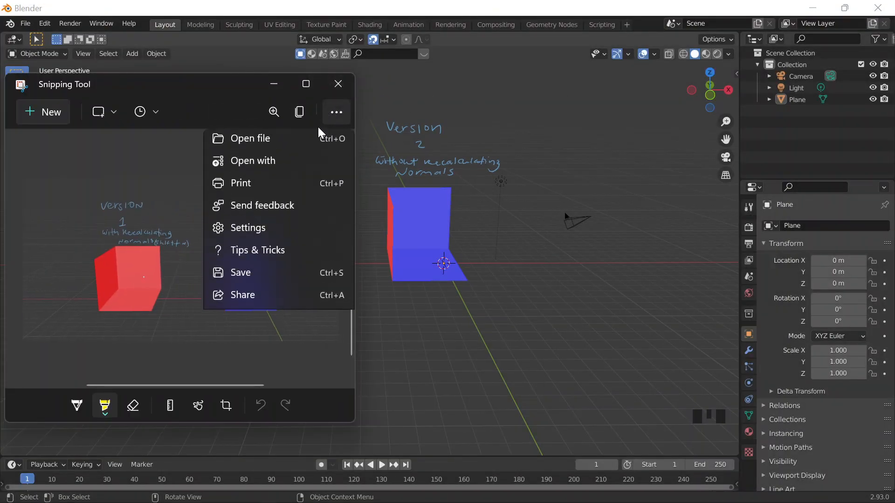
click(243, 282)
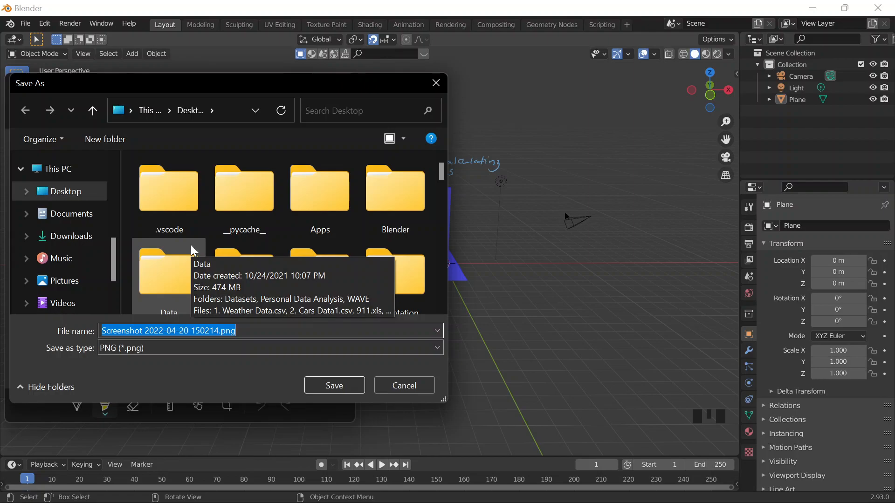
text(1)
key(Return)
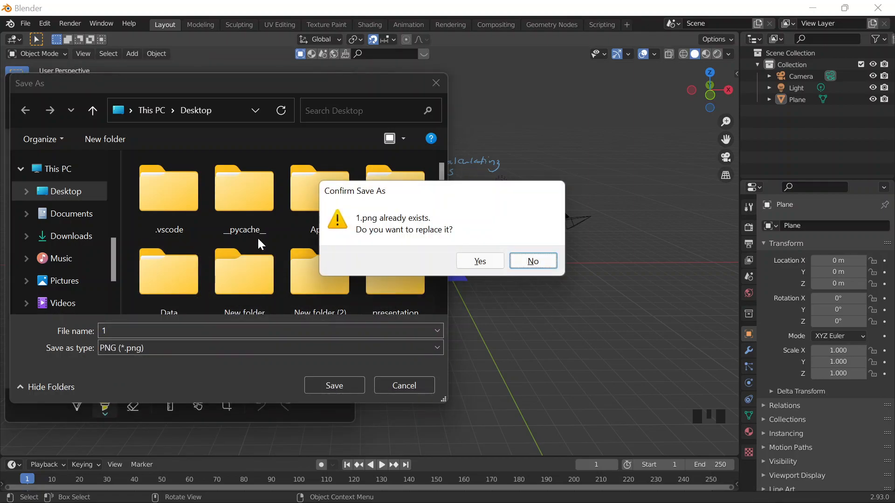
click(533, 261)
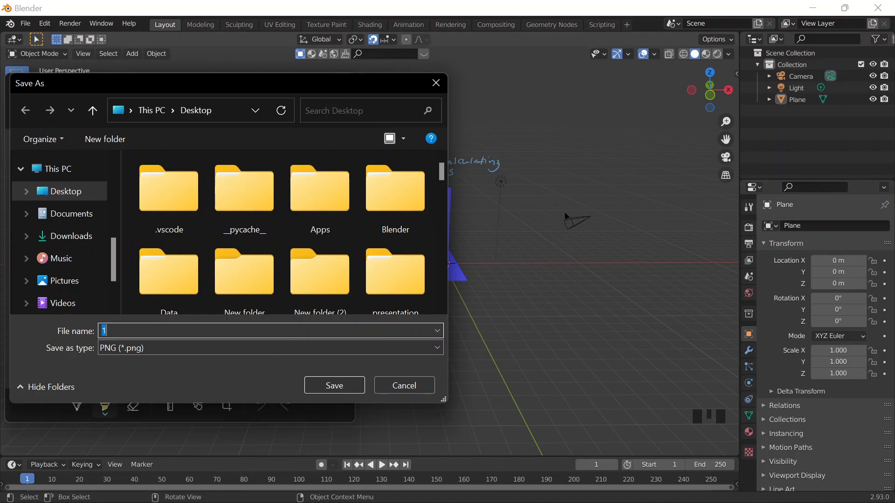
key(Return)
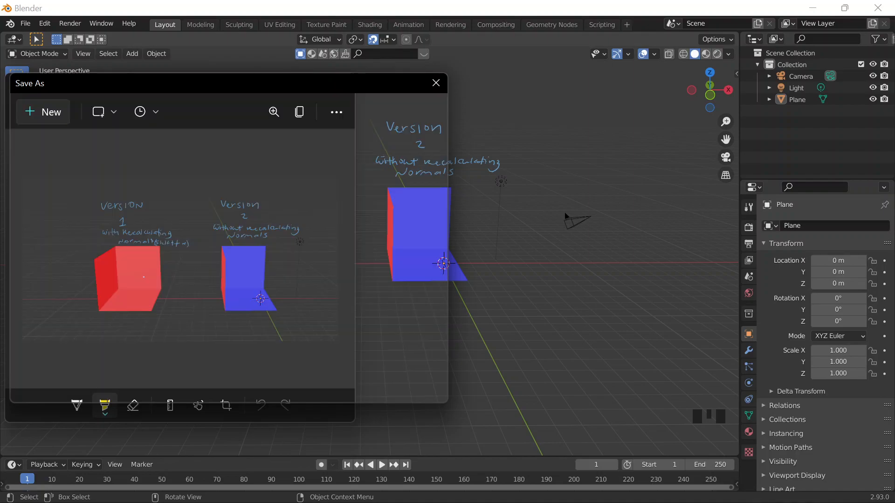
click(336, 84)
key(Tab)
key(Tab)
key(Tab)
key(Tab)
key(Tab)
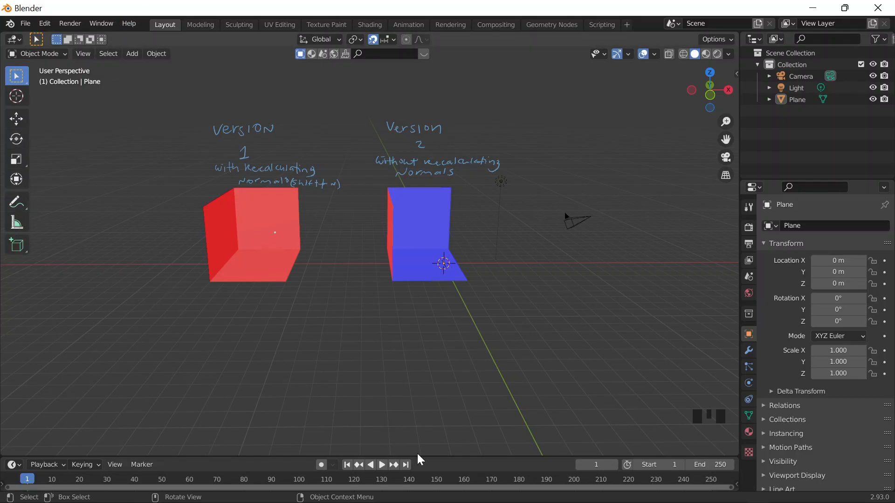
mouse_move(274, 275)
middle_down()
mouse_move(315, 255)
mouse_move(285, 231)
mouse_move(274, 282)
middle_up()
key(Tab)
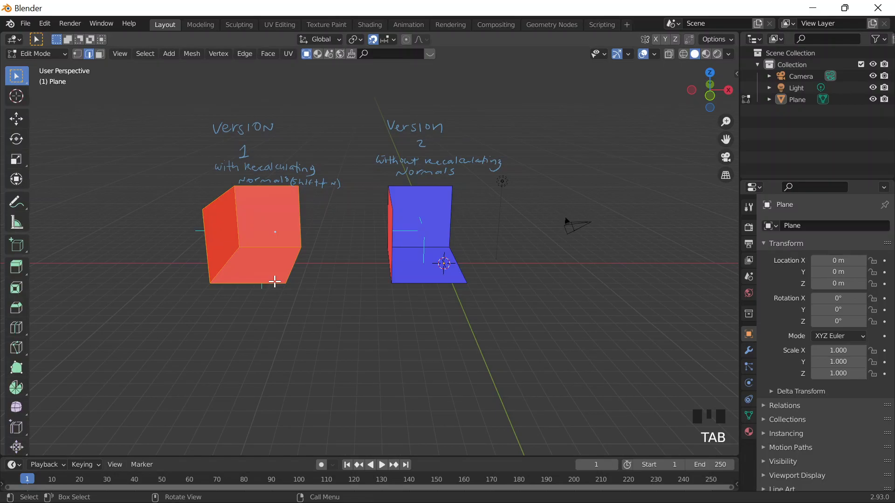
key(Tab)
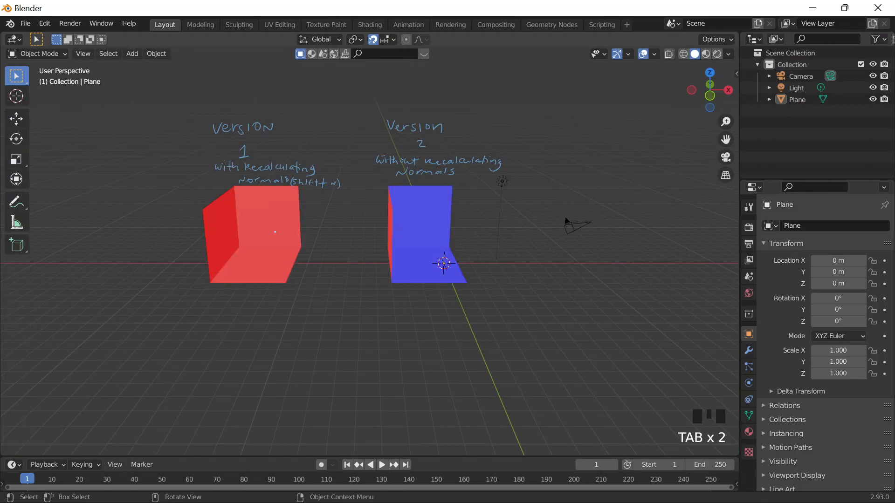
Examine the face orientation colours of the Version 1 and Version 2 rooms from several angles.
middle_drag(588, 410, 538, 406)
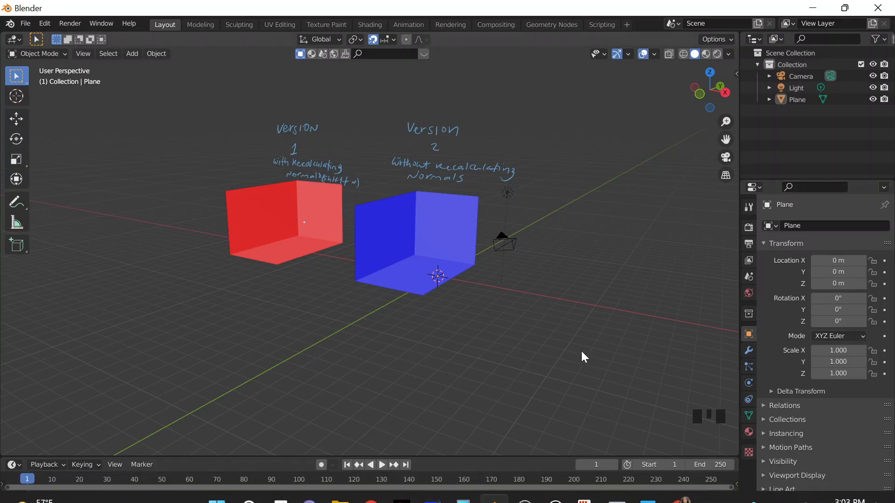
right_click(485, 358)
right_click(554, 331)
right_click(270, 364)
right_click(433, 375)
right_click(448, 354)
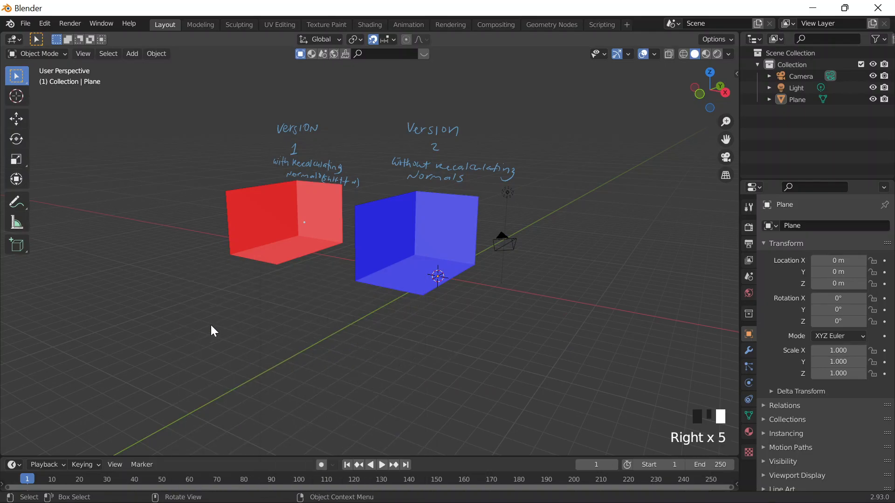
right_click(260, 334)
click(378, 338)
middle_drag(384, 338, 421, 329)
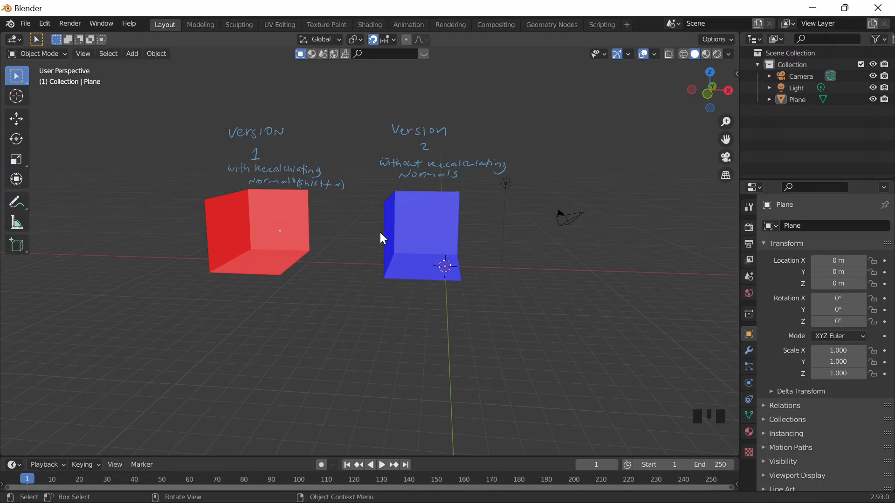
right_click(264, 331)
mouse_move(263, 373)
middle_down()
mouse_move(163, 401)
mouse_move(252, 375)
mouse_move(203, 352)
mouse_move(40, 371)
mouse_move(710, 356)
mouse_move(14, 377)
mouse_move(4, 366)
mouse_move(222, 393)
mouse_move(267, 389)
middle_up()
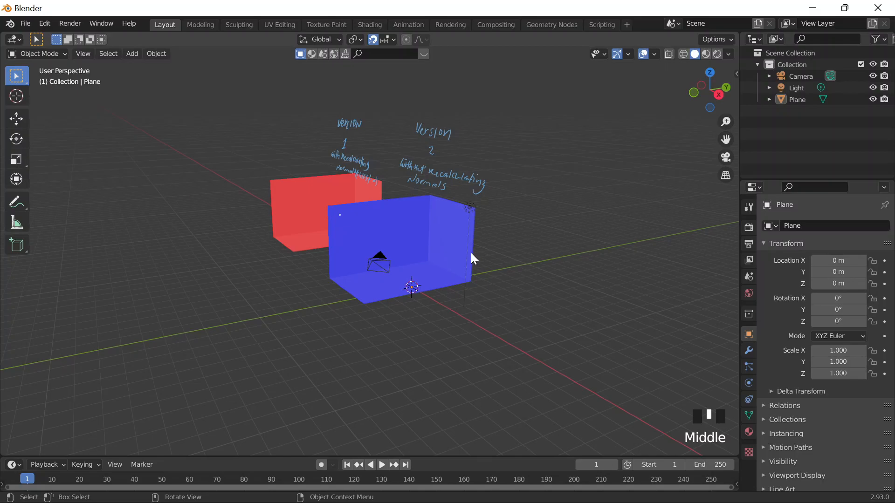
middle_drag(376, 327, 399, 353)
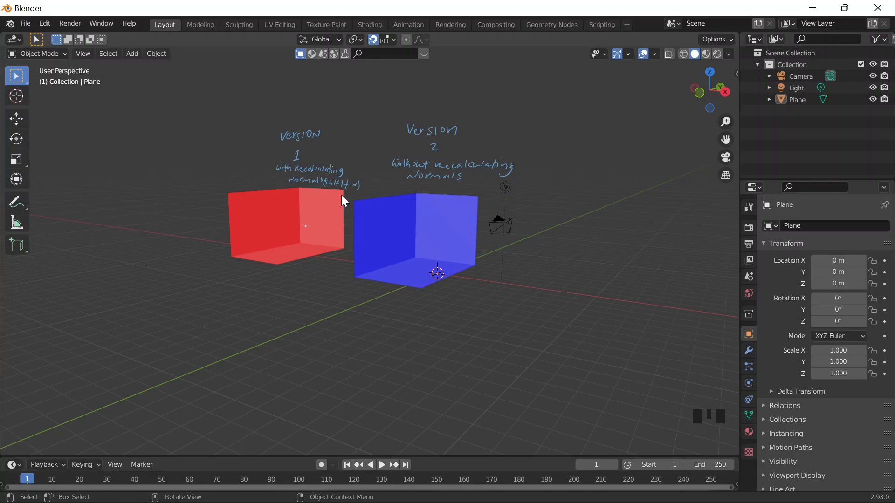
Switch to the YouTube tutorial in the browser and replay the part just before the current position.
click(678, 487)
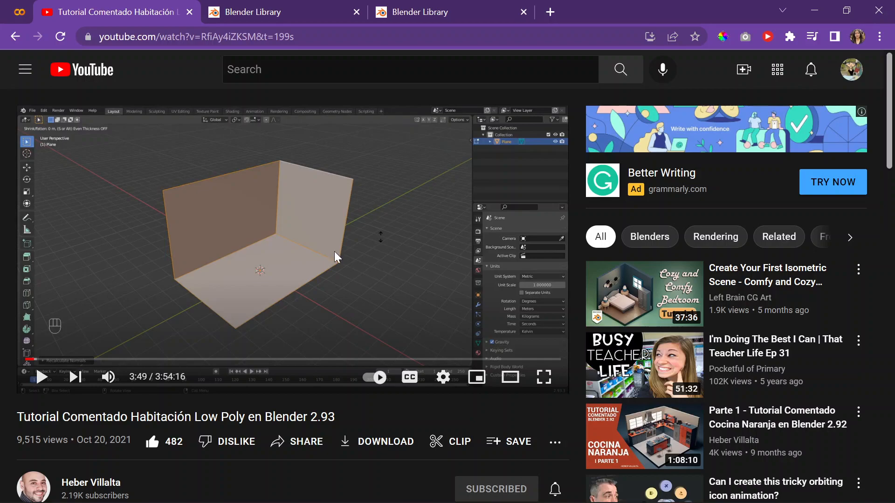
click(256, 253)
key(Left)
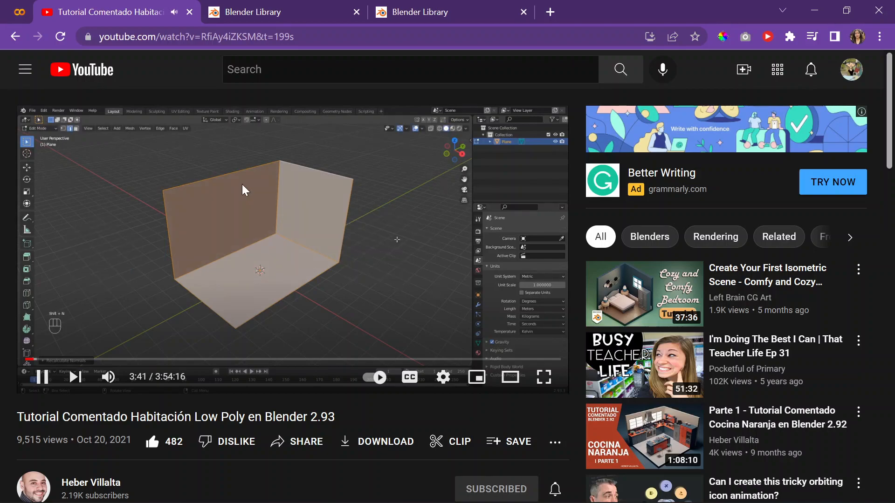
key(Left)
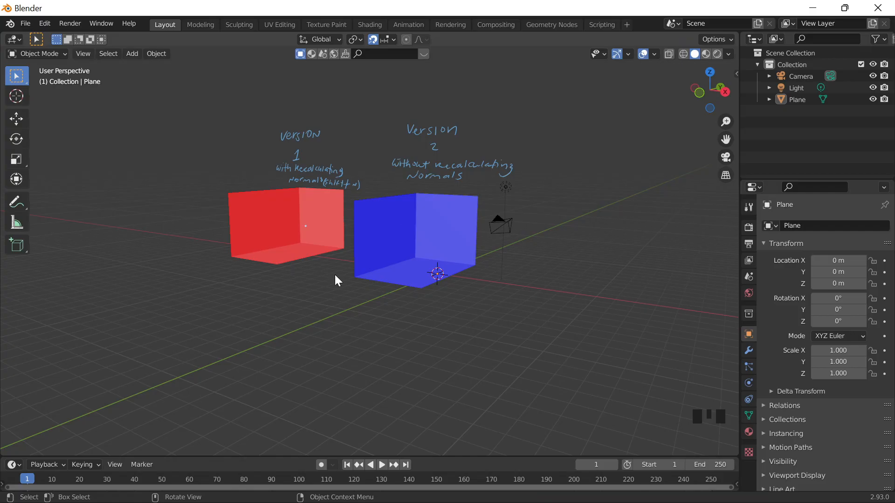
middle_drag(334, 275, 404, 306)
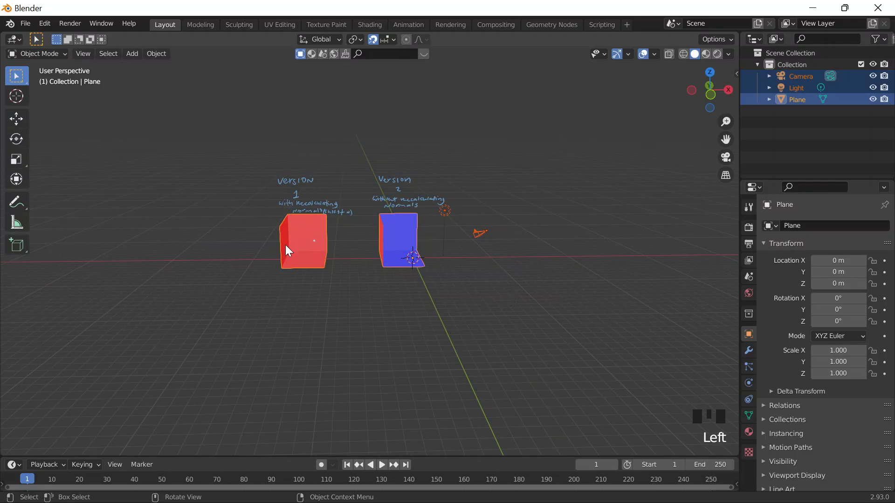
scroll(331, 226, up, 2)
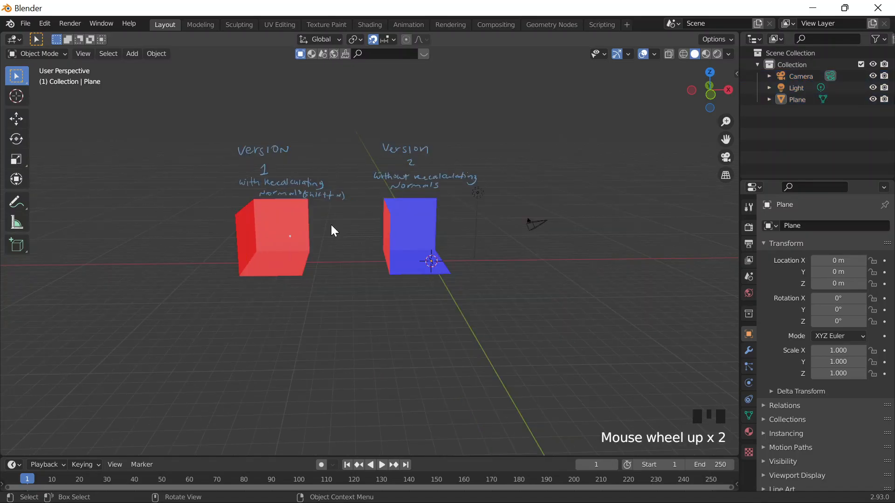
click(310, 275)
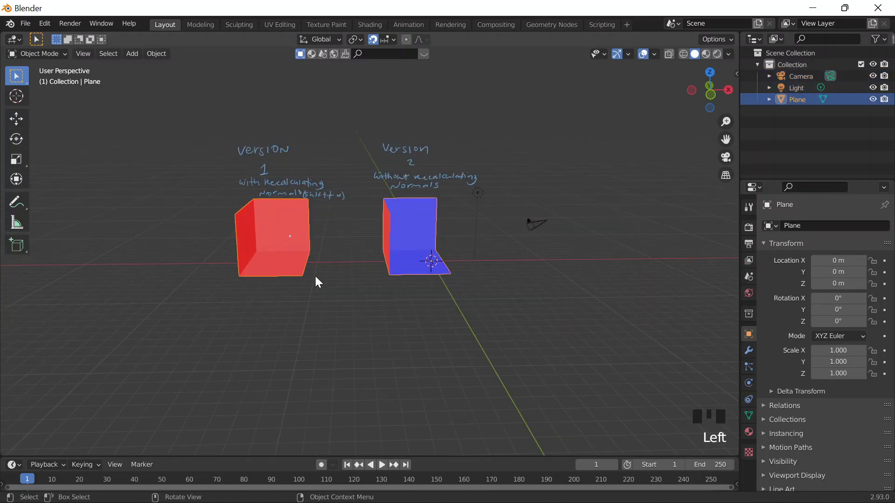
click(315, 276)
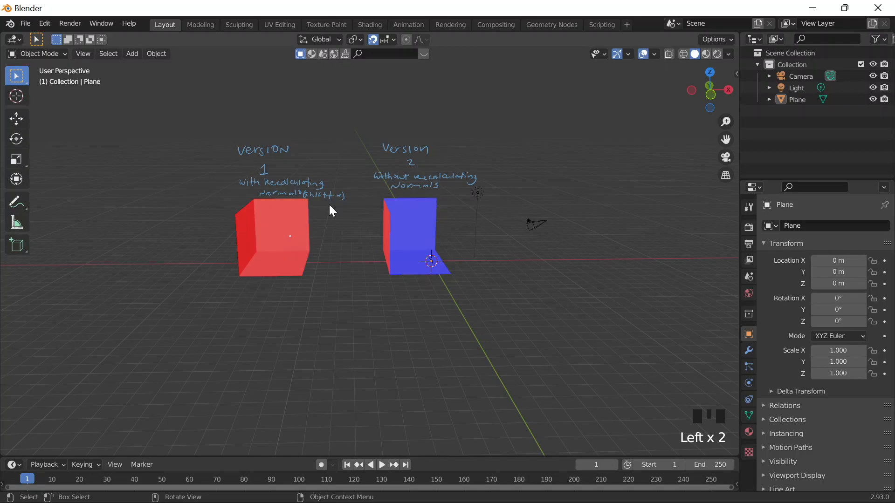
click(319, 288)
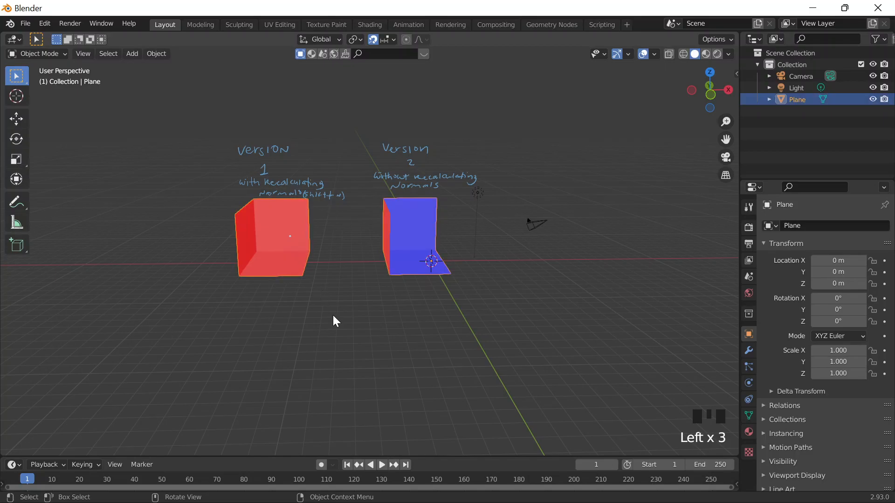
click(269, 255)
key(shift+d)
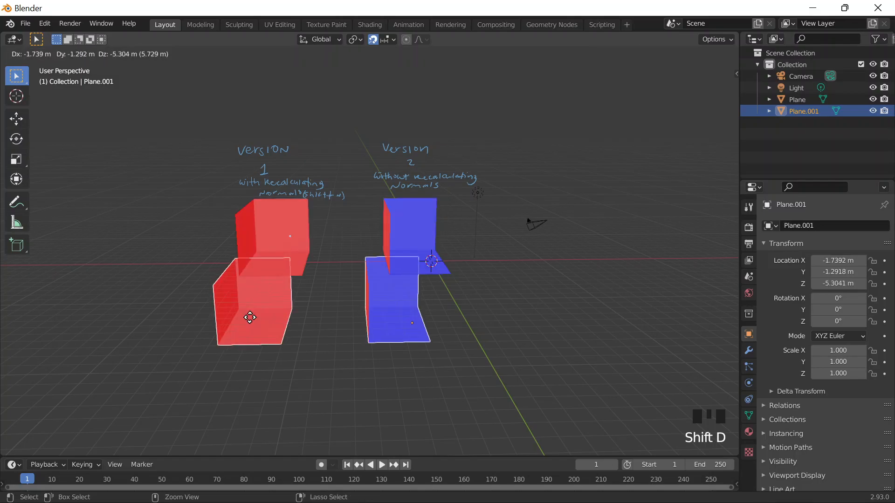
key(ctrl+z)
Duplicate the object containing both rooms and place the copy at -18 m along the Y axis, in front of the originals.
click(263, 232)
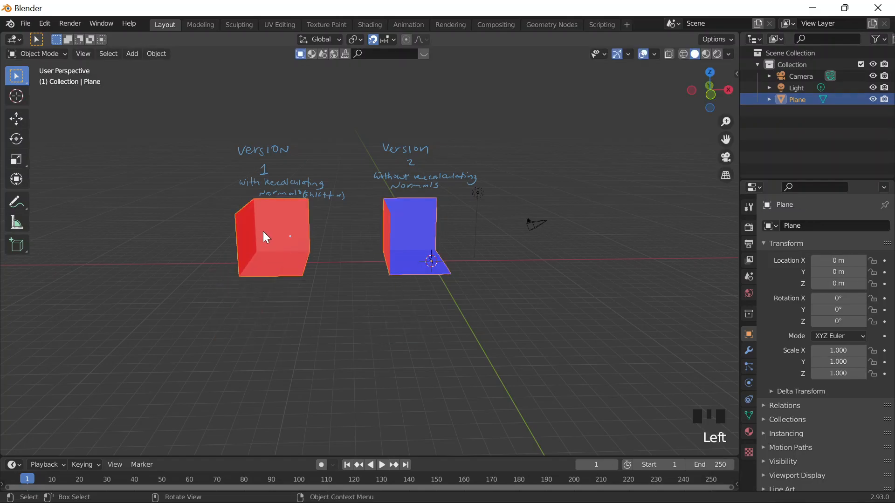
key(shift+d)
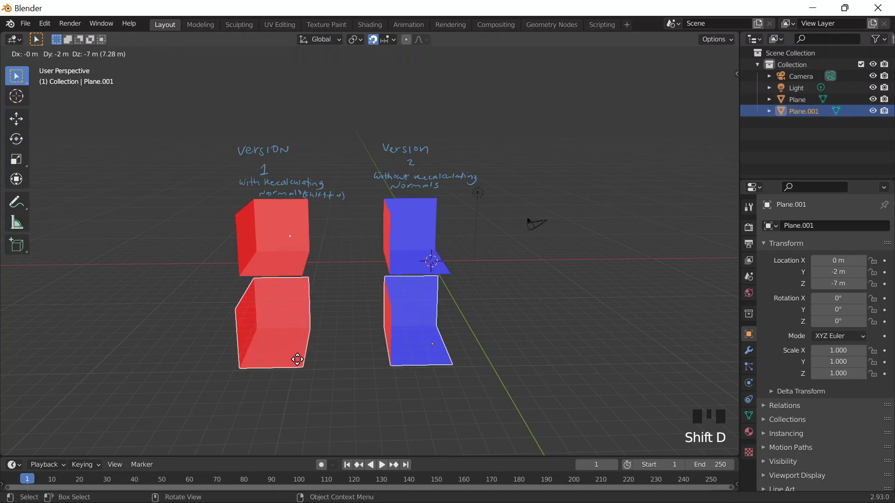
key(y)
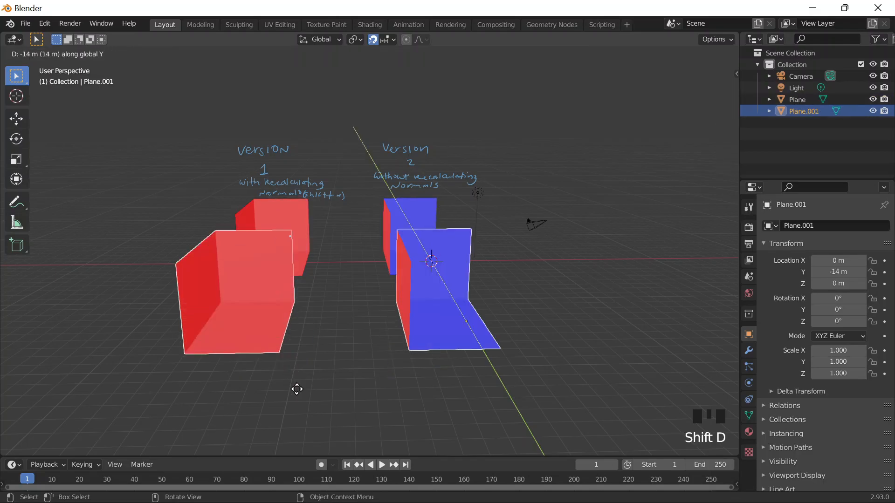
click(288, 299)
scroll(287, 297, down, 3)
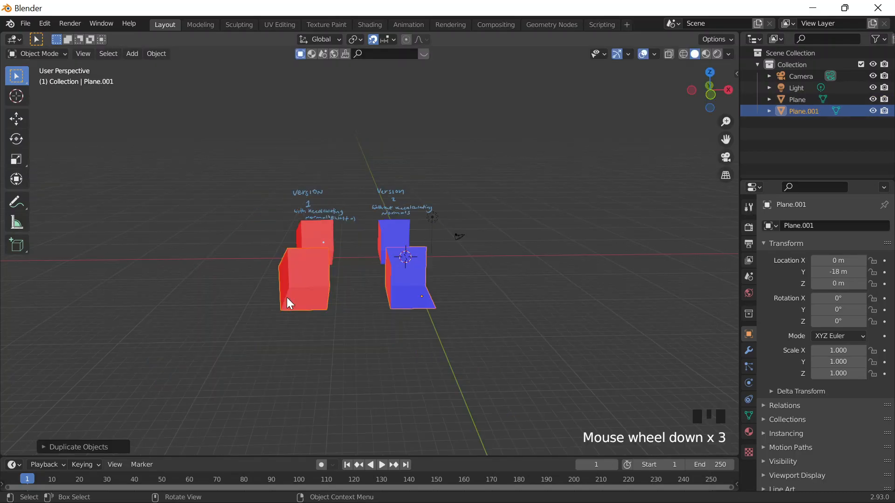
scroll(290, 303, up, 4)
scroll(337, 277, down, 2)
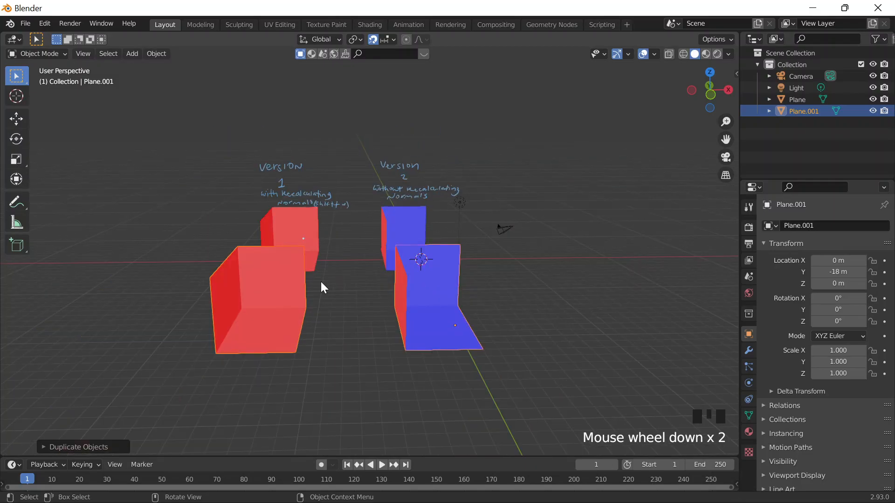
Extrude all faces of the duplicated rooms along their normals, trying both directions and finishing with walls thickened in the positive direction.
click(260, 309)
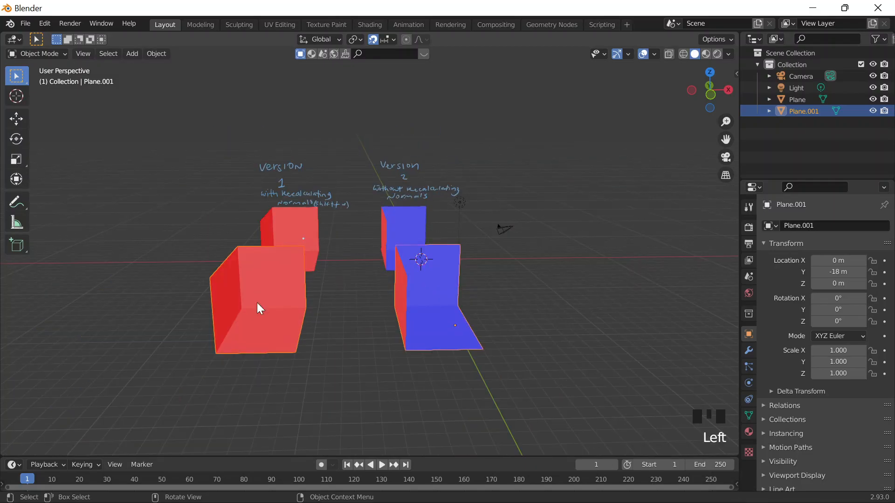
key(Tab)
key(a)
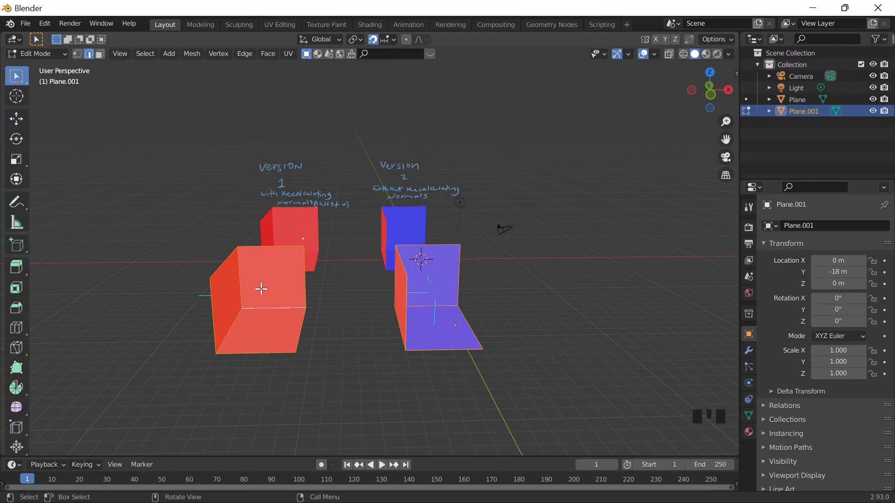
key(alt+e)
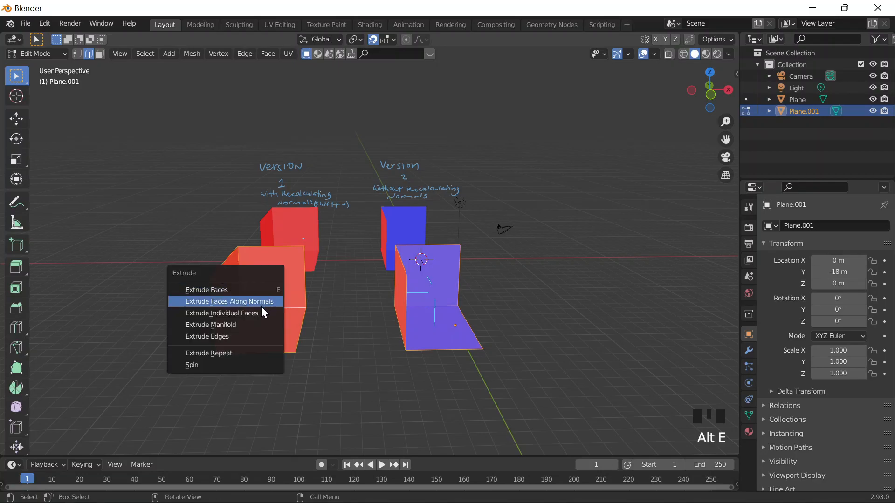
click(261, 302)
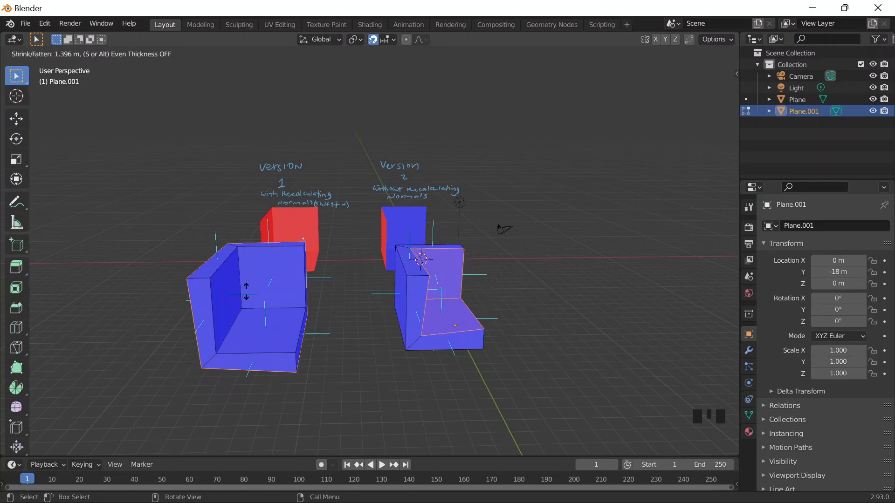
key(minus)
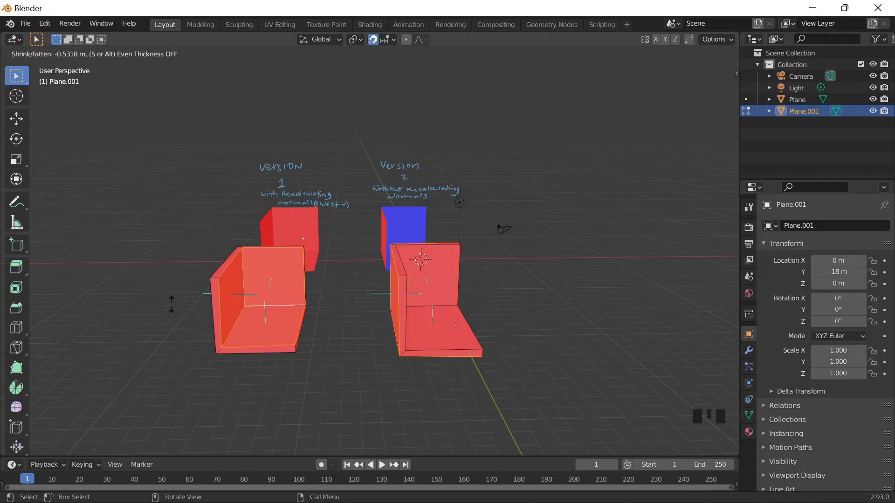
key(minus)
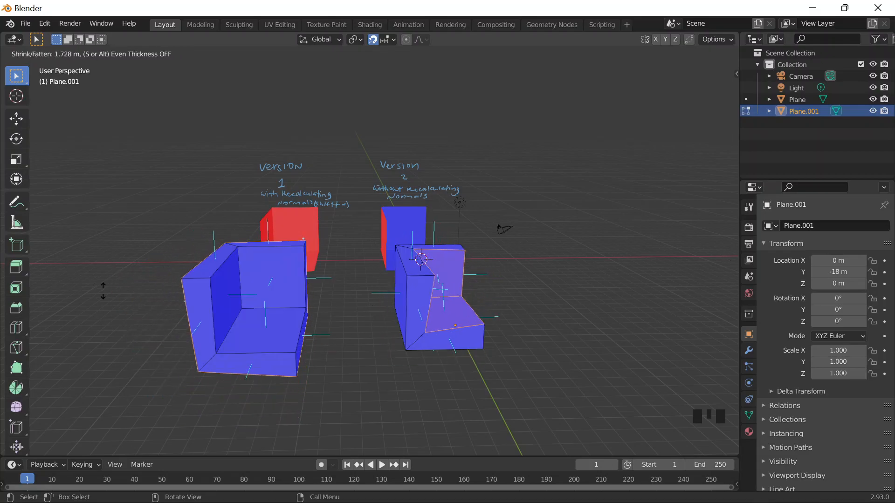
click(133, 294)
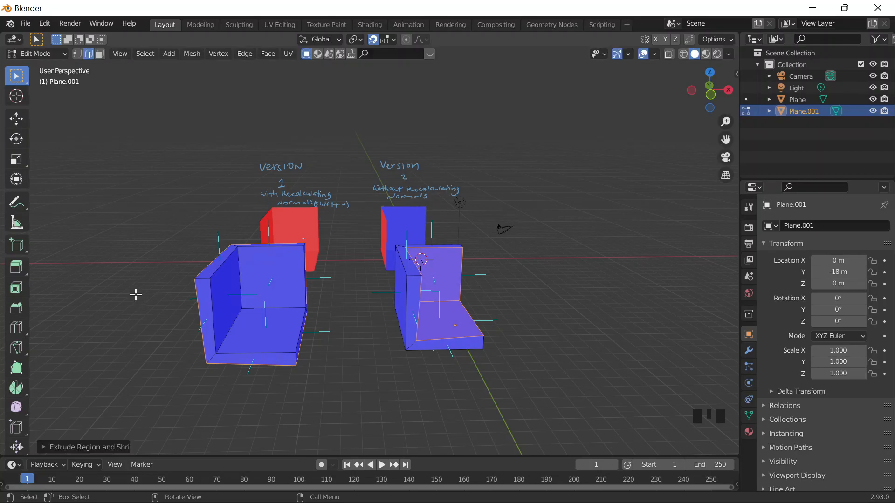
Compare from several angles how the wall thickness extends on the extruded Version 1 and Version 2 duplicates.
mouse_move(535, 361)
middle_down()
mouse_move(468, 365)
mouse_move(524, 378)
mouse_move(559, 368)
mouse_move(537, 348)
mouse_move(538, 362)
middle_up()
key(Tab)
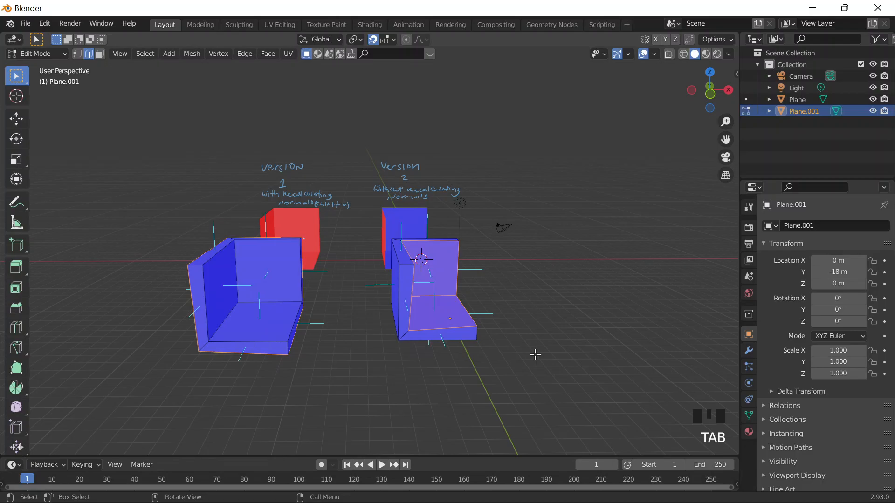
scroll(534, 355, up, 2)
key(Tab)
click(239, 301)
key(Tab)
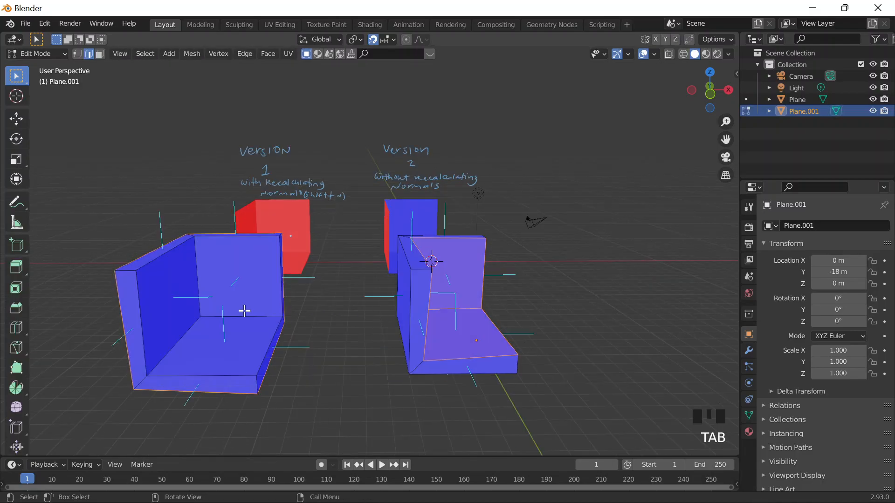
mouse_move(241, 359)
middle_down()
mouse_move(279, 368)
mouse_move(247, 349)
mouse_move(265, 347)
mouse_move(256, 349)
middle_up()
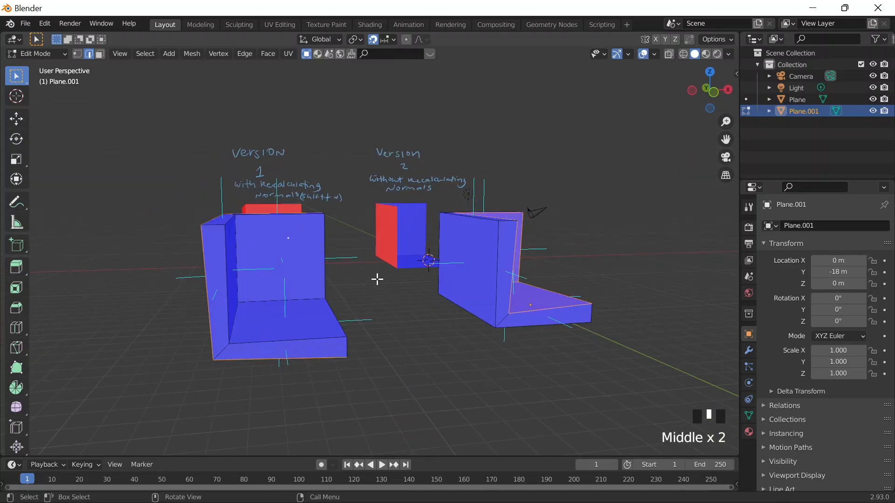
mouse_move(423, 325)
middle_down()
mouse_move(397, 323)
mouse_move(415, 327)
middle_up()
scroll(376, 319, down, 2)
Undo back to the unextruded duplicate, with all its faces selected in Edit Mode.
key(ctrl+z)
key(ctrl+z)
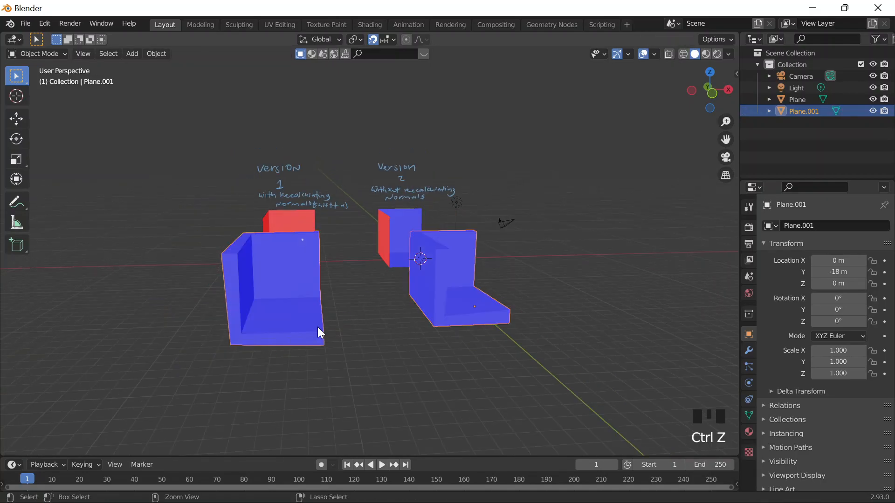
key(ctrl+z)
key(ctrl+z)
key(ctrl+z)
key(ctrl+z)
key(ctrl+z)
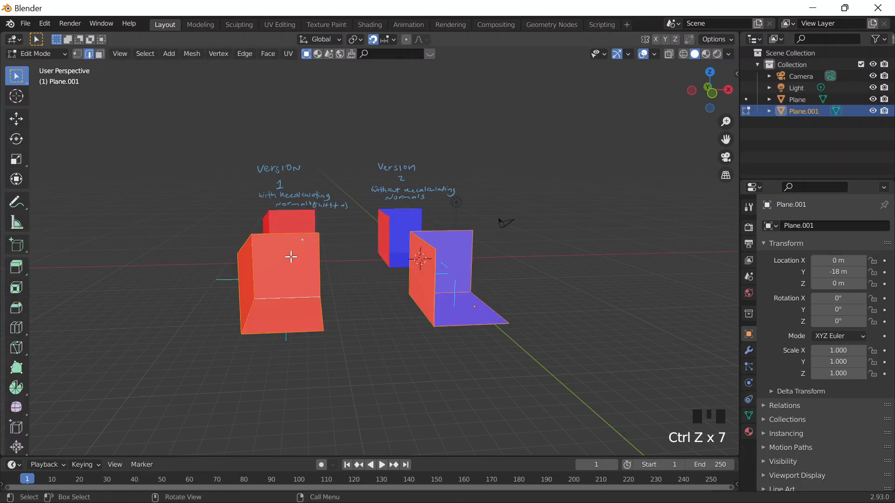
Try extruding the duplicated rooms along normals by about 0.13 m, and undo the extrusion after viewing it.
key(alt+e)
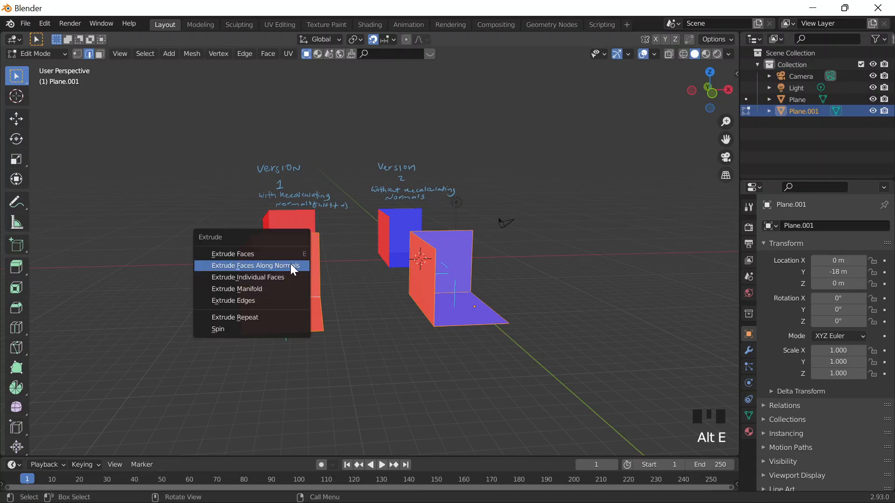
click(290, 265)
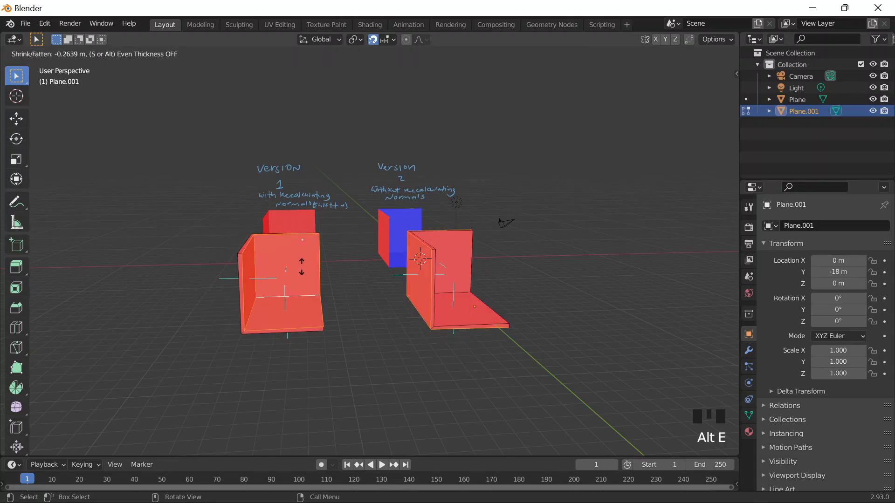
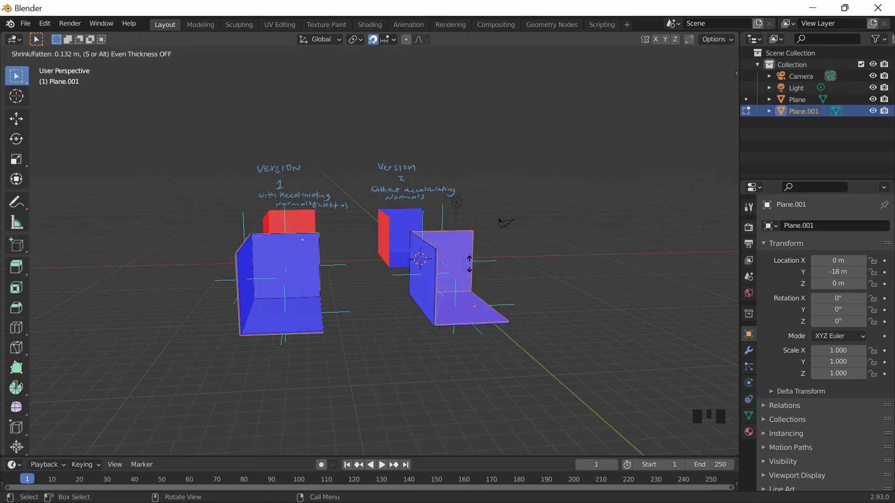
click(469, 264)
middle_drag(468, 261, 508, 277)
key(ctrl+z)
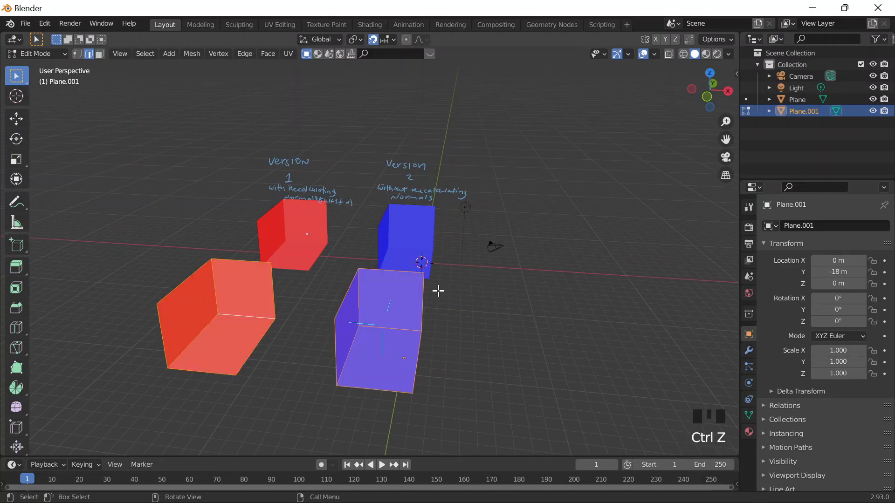
Extrude the duplicated rooms' faces along normals once more to compare the directions, and undo that extrusion.
key(Tab)
click(221, 319)
key(Tab)
mouse_move(329, 343)
middle_down()
mouse_move(320, 360)
mouse_move(340, 343)
middle_up()
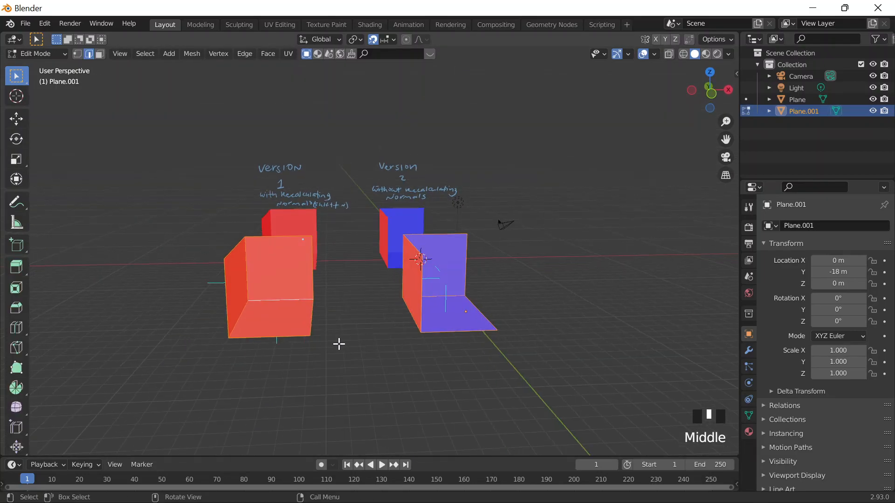
key(alt+e)
click(331, 341)
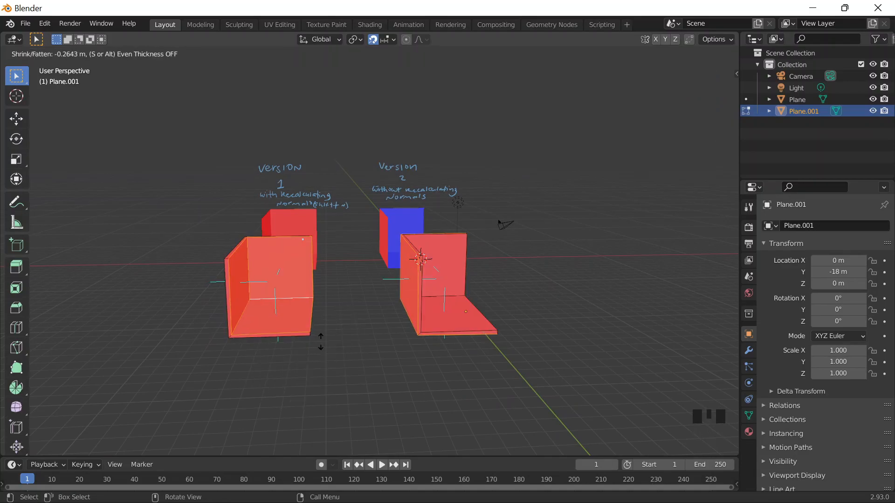
click(356, 337)
key(ctrl+z)
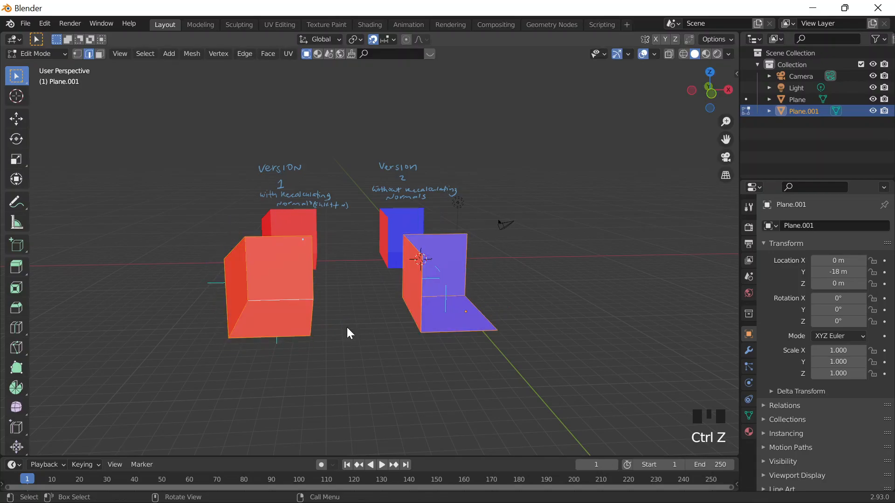
Return to Object Mode, check which rooms are selected together in the originals and the duplicate, and show the material properties.
key(Tab)
scroll(389, 305, down, 2)
middle_drag(393, 311, 431, 290)
click(414, 300)
click(382, 250)
click(327, 282)
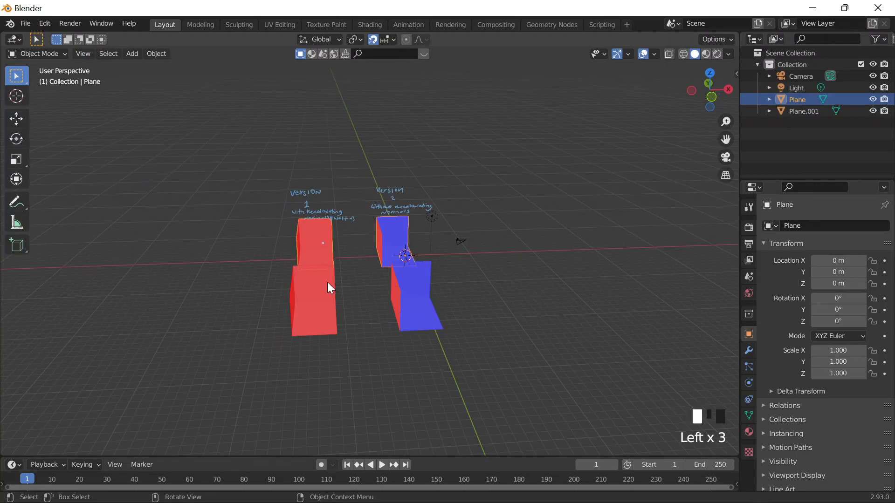
click(429, 296)
scroll(429, 295, up, 3)
middle_drag(429, 295, 421, 283)
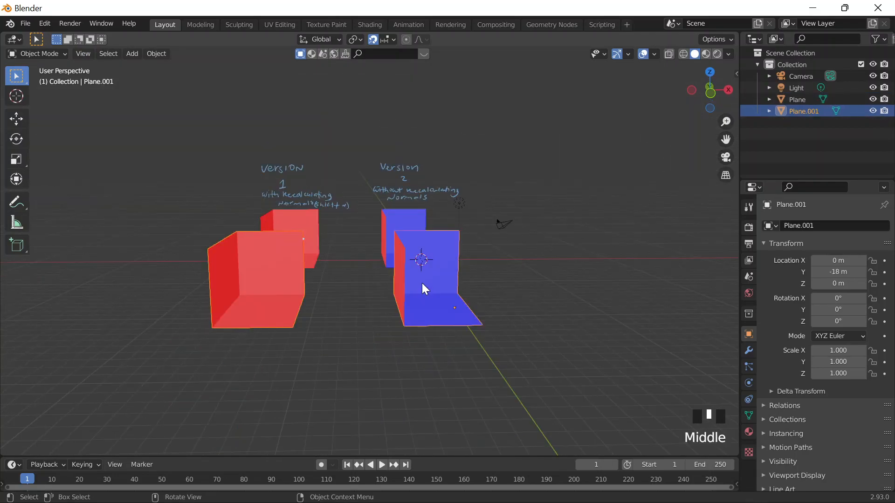
click(390, 223)
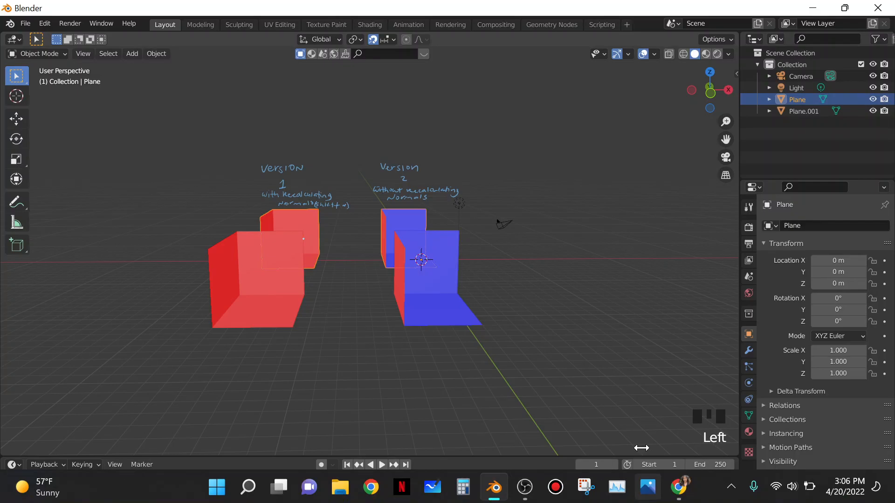
click(749, 432)
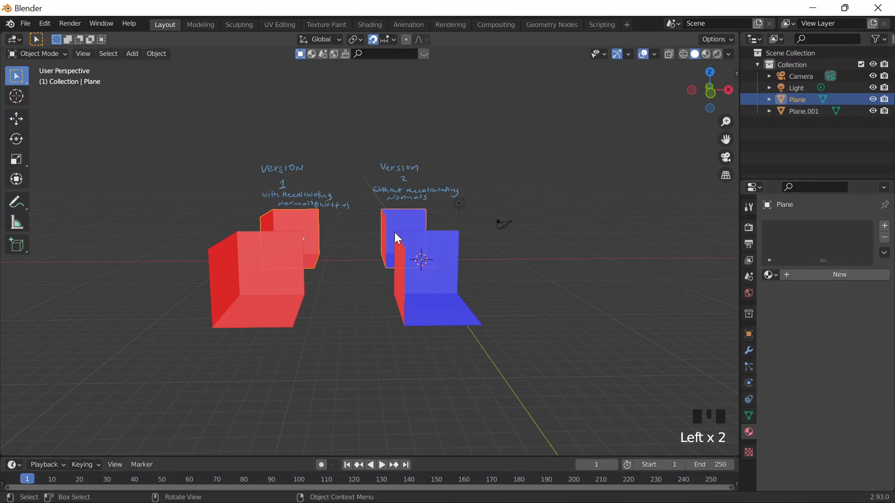
click(394, 291)
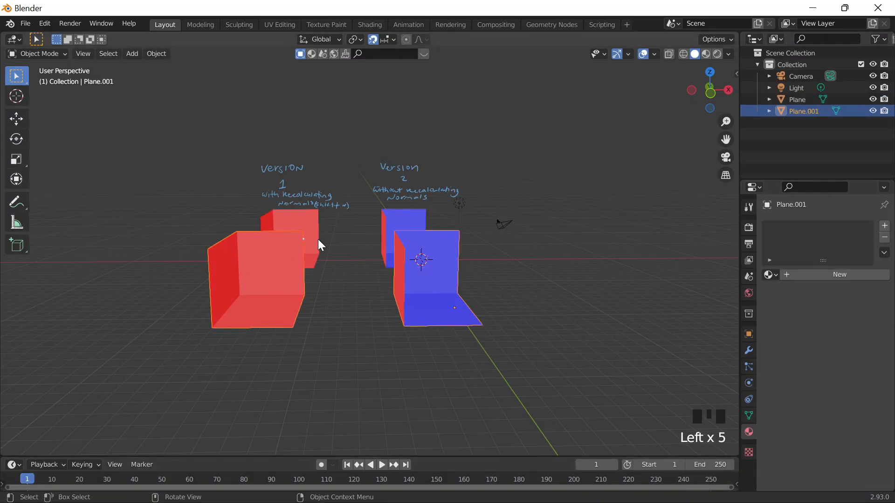
Make the object holding the original rooms single-user with the Object & Data option.
right_click(311, 217)
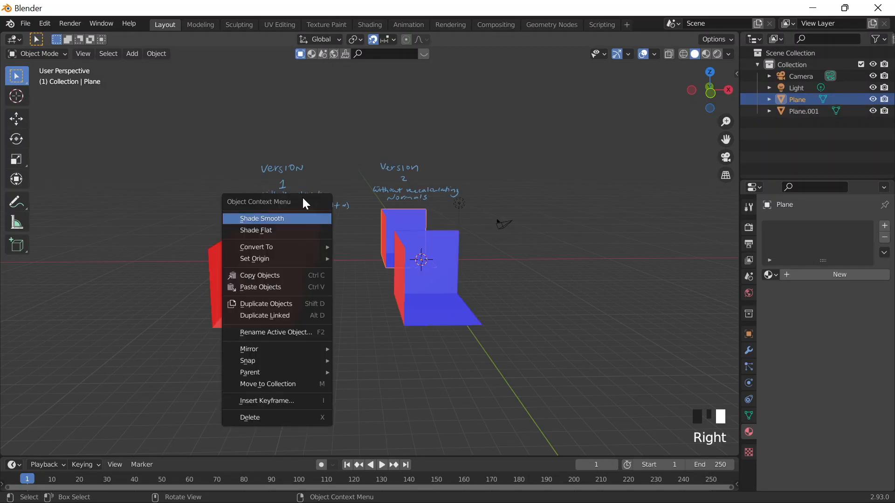
click(156, 53)
mouse_move(219, 314)
mouse_move(228, 235)
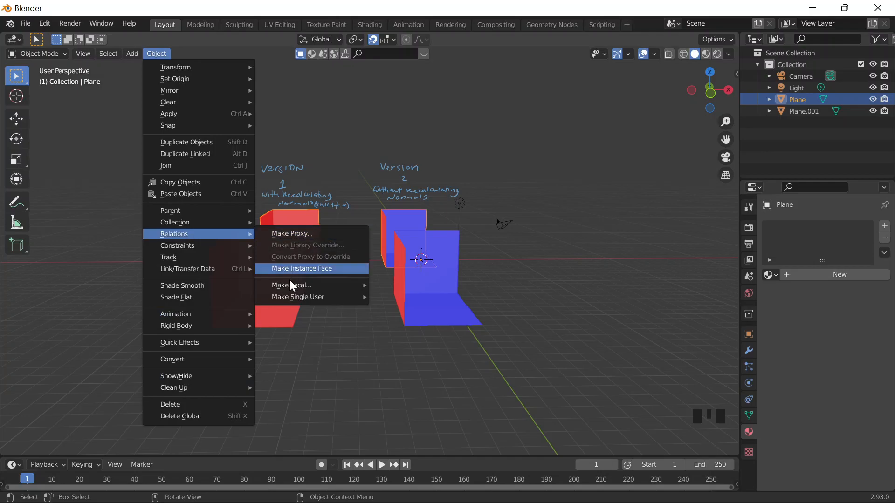
mouse_move(293, 302)
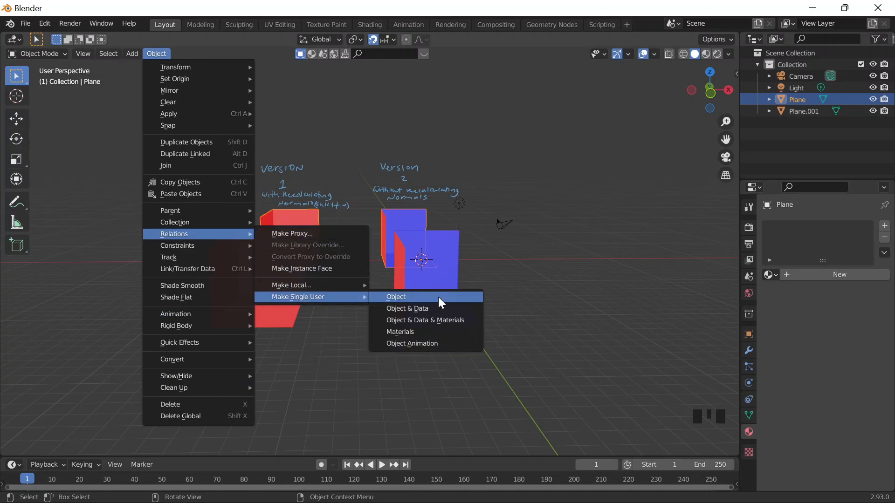
click(434, 309)
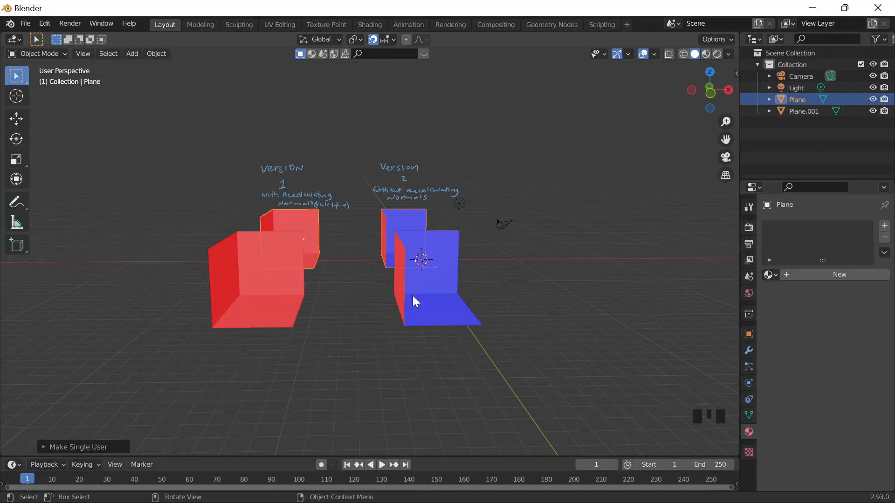
Check whether the original Version 1 and Version 2 rooms can be selected separately, viewing them from several angles.
middle_drag(424, 303, 376, 279)
click(382, 231)
click(301, 233)
click(396, 236)
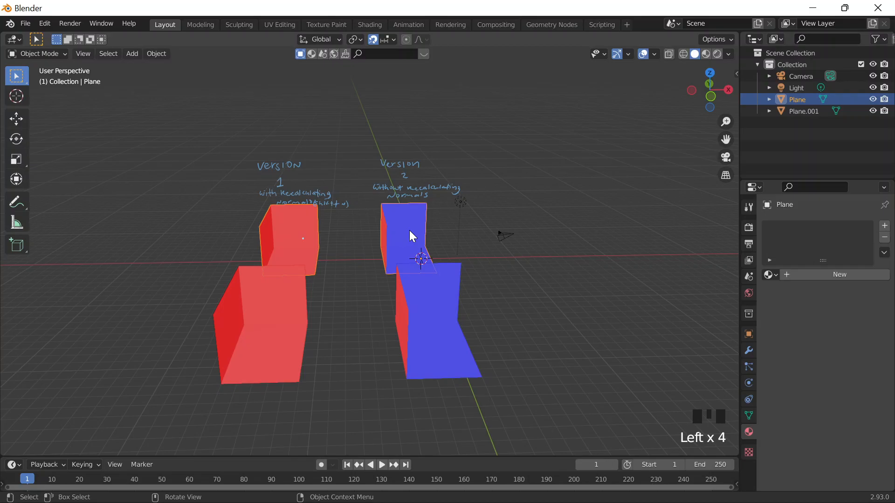
middle_drag(409, 230, 453, 233)
scroll(453, 233, up, 5)
click(390, 225)
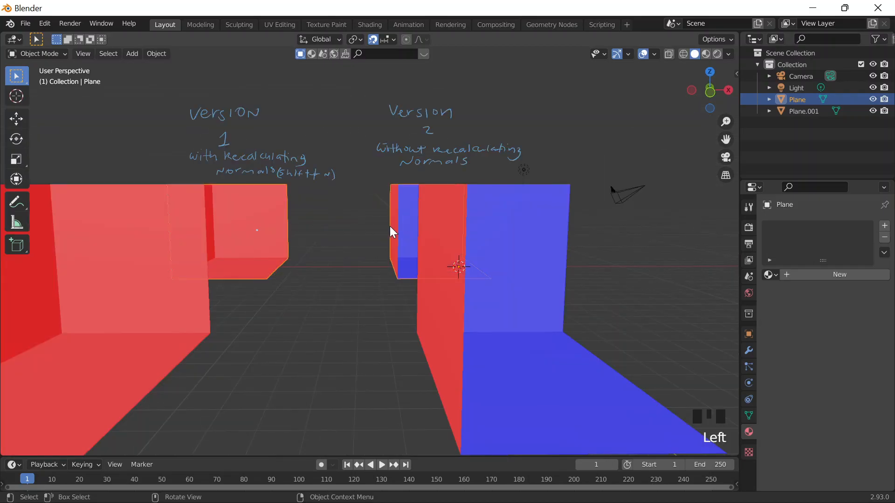
scroll(389, 226, down, 3)
middle_drag(389, 225, 373, 273)
click(281, 223)
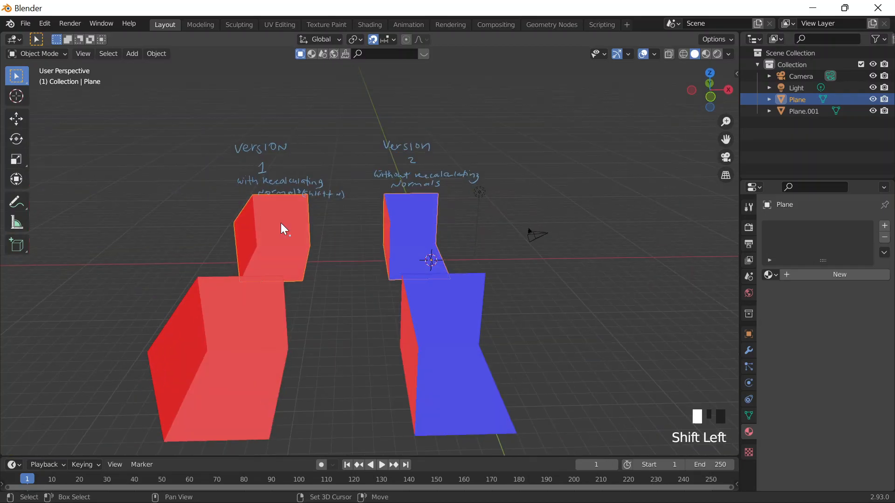
shift+click(281, 223)
click(279, 233)
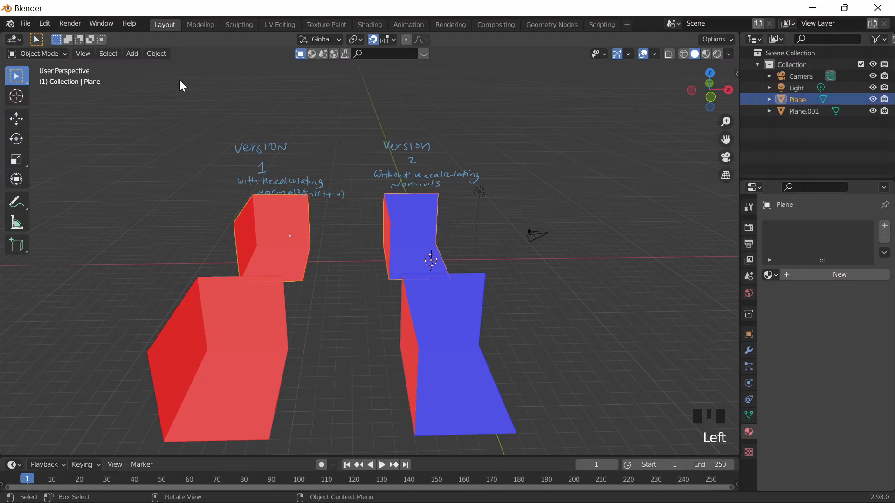
Select all the geometry of the original rooms in Edit Mode and return to Object Mode.
click(157, 54)
key(Tab)
click(290, 213)
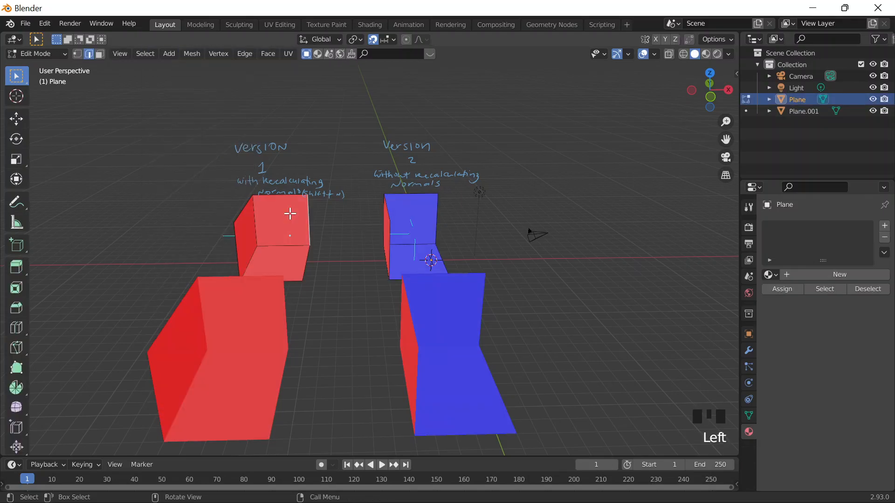
key(a)
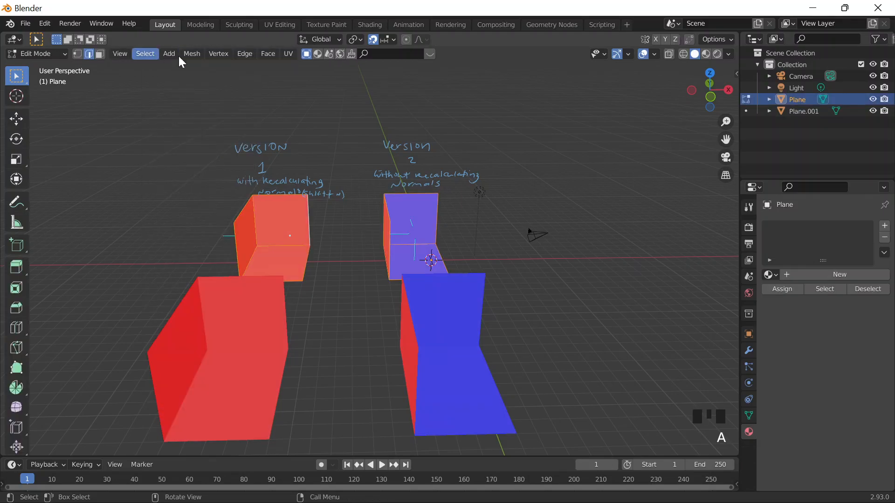
key(Tab)
Make the original rooms' object single-user with the Object & Data & Materials option.
click(148, 54)
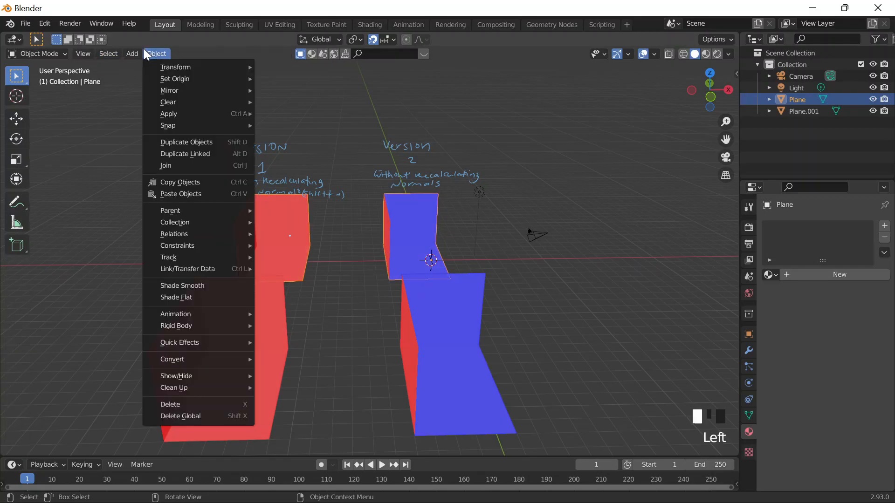
mouse_move(195, 234)
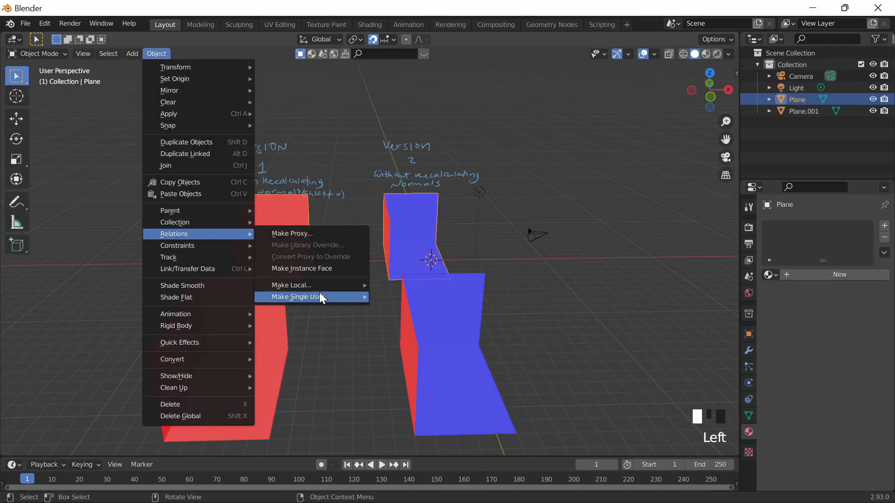
mouse_move(320, 294)
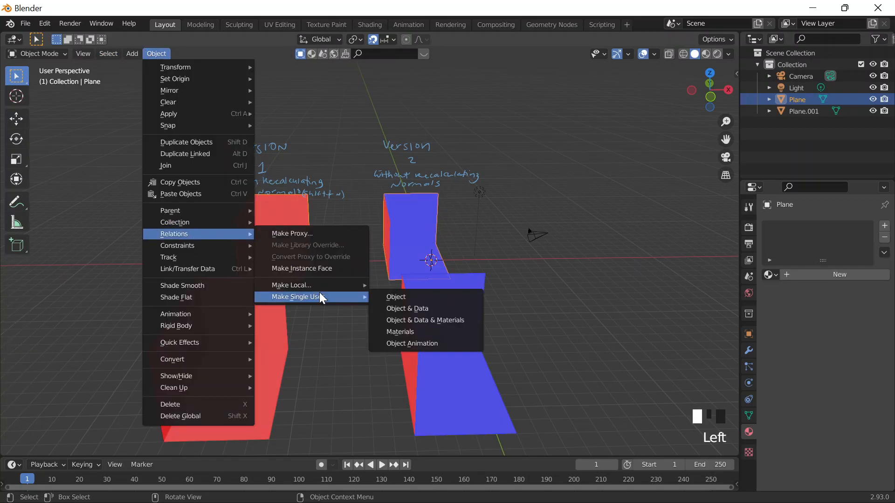
click(404, 317)
Deselect everything and check whether the original Version 1 and Version 2 rooms can be selected individually.
middle_drag(348, 291, 219, 317)
click(111, 437)
double_click(316, 241)
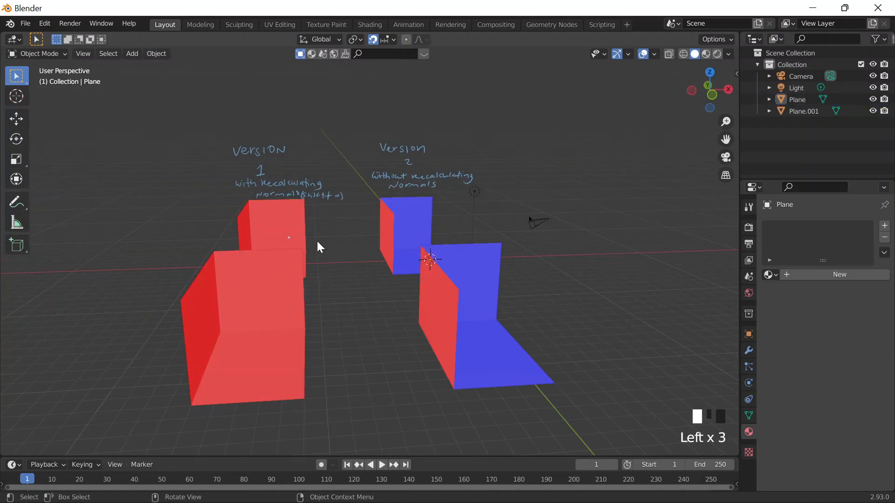
click(423, 238)
click(408, 233)
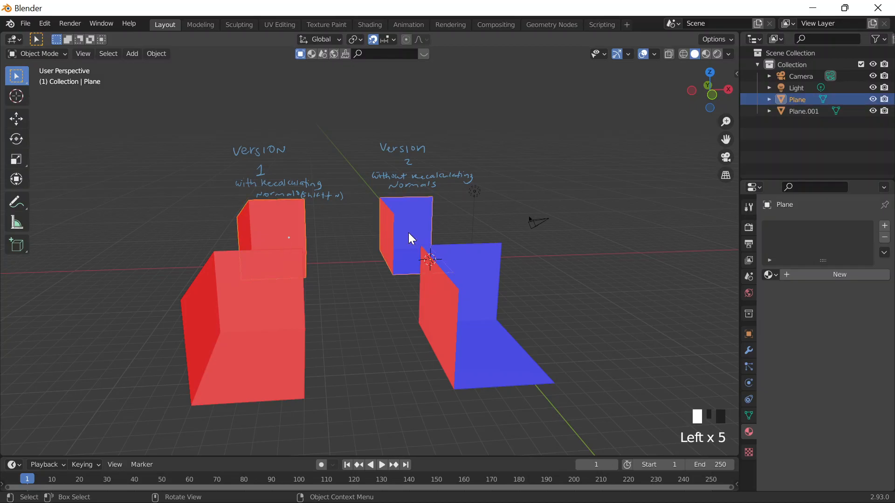
middle_drag(409, 233, 354, 279)
click(279, 219)
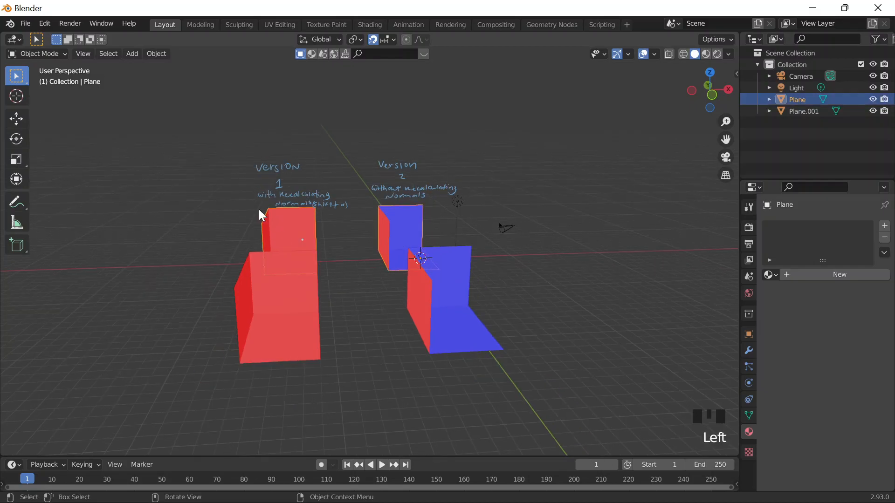
Apply Make Single User with Object & Data & Materials to the original rooms' object once more.
click(157, 53)
mouse_move(208, 234)
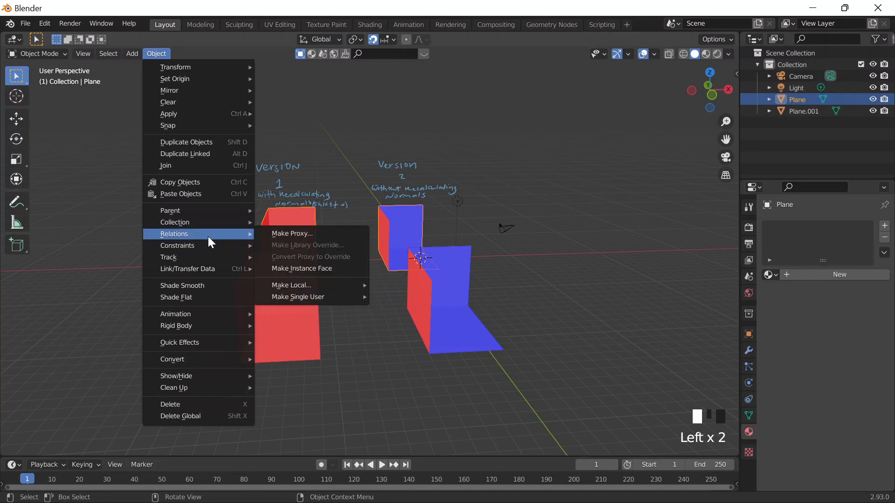
mouse_move(307, 298)
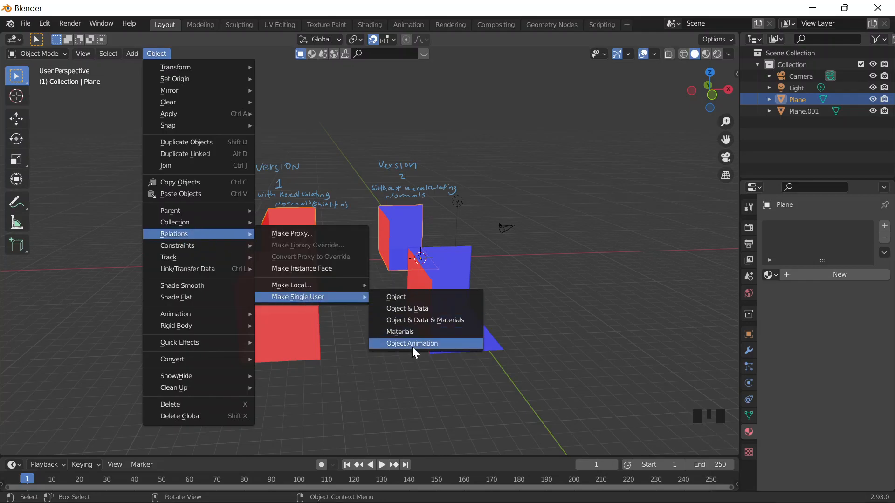
click(416, 320)
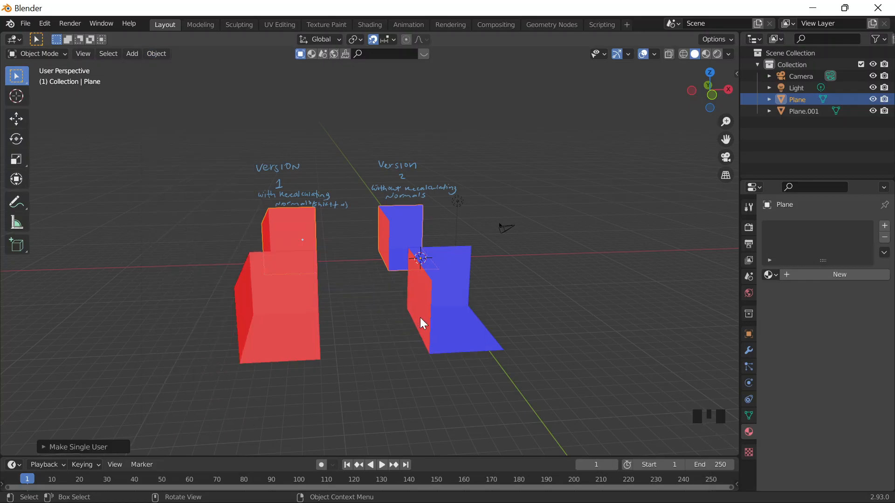
Examine the original and duplicated rooms from several angles and distances, and check the Version 1 room's selection again.
middle_drag(414, 330, 368, 231)
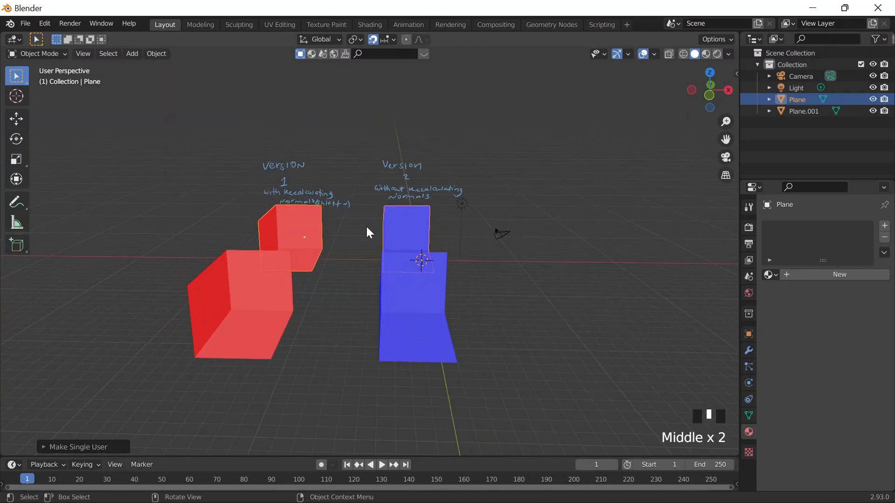
right_click(390, 221)
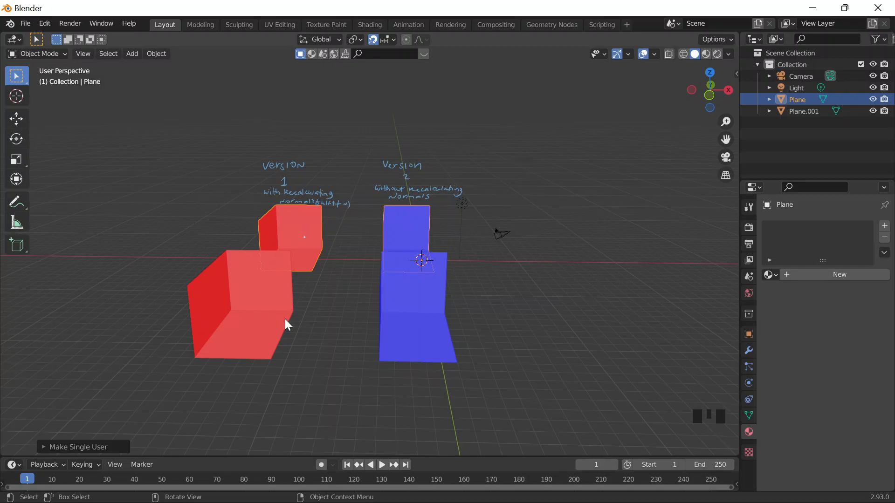
scroll(284, 319, up, 2)
middle_drag(285, 320, 290, 321)
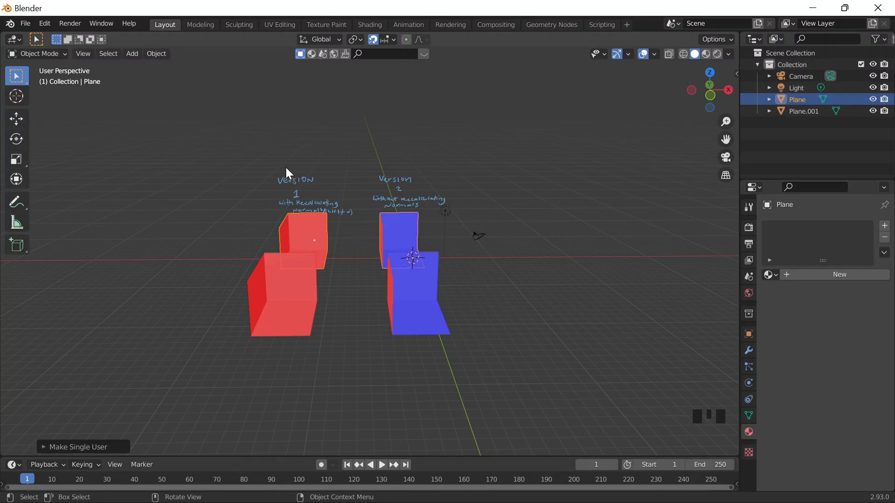
scroll(167, 176, up, 5)
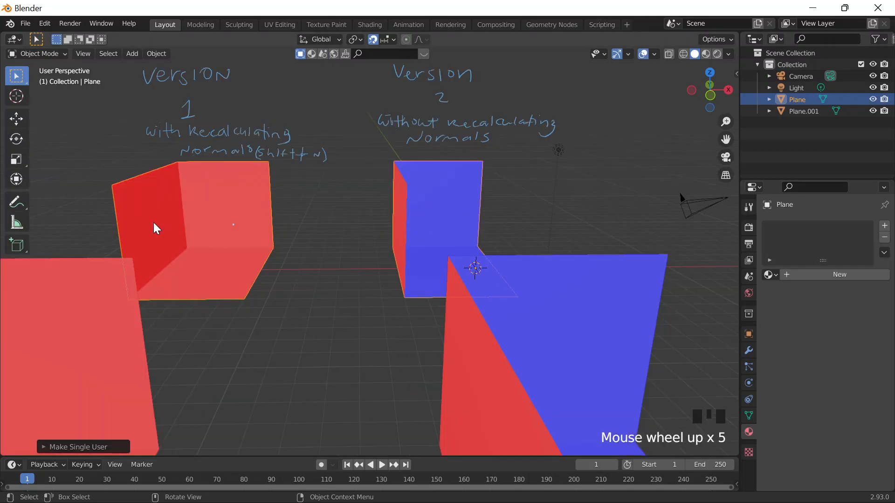
scroll(156, 228, down, 3)
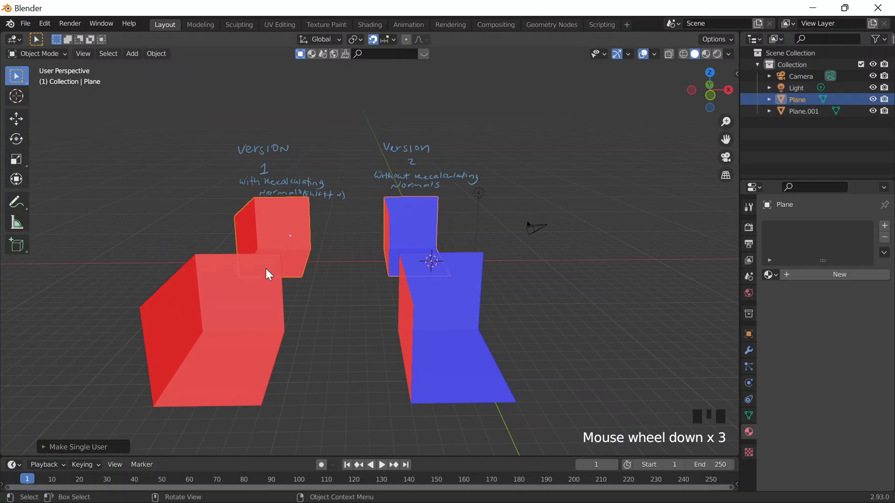
scroll(358, 287, up, 4)
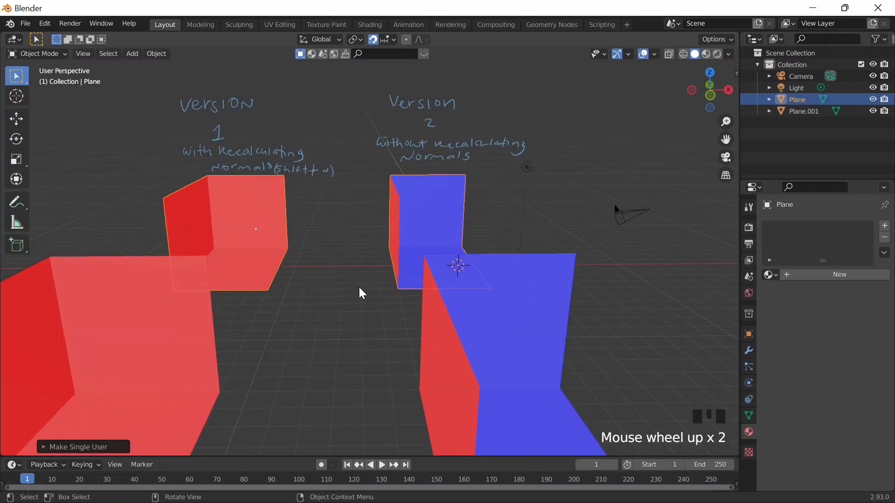
scroll(354, 279, down, 6)
mouse_move(345, 303)
middle_down()
mouse_move(354, 303)
mouse_move(349, 311)
middle_up()
scroll(350, 305, up, 4)
scroll(350, 309, down, 3)
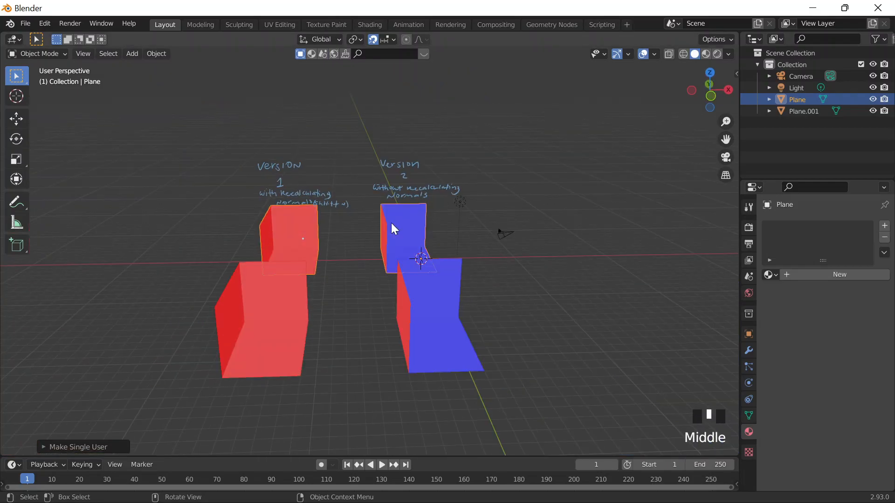
click(278, 227)
Switch to Chrome and search in a new tab for "how to make object single blender".
mouse_move(673, 501)
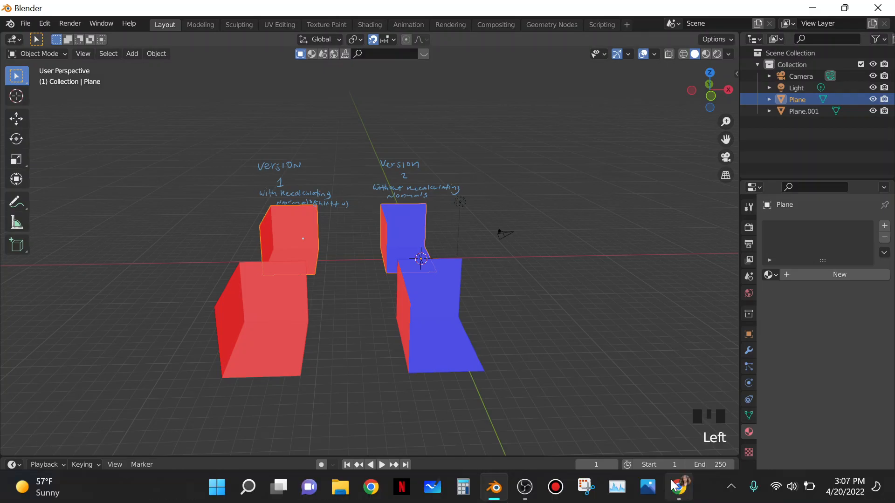
click(676, 483)
click(550, 10)
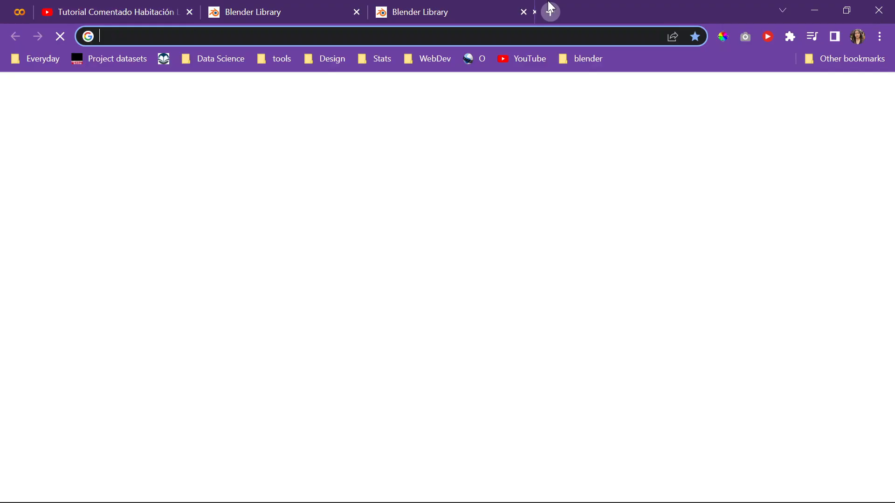
text(HOW TO)
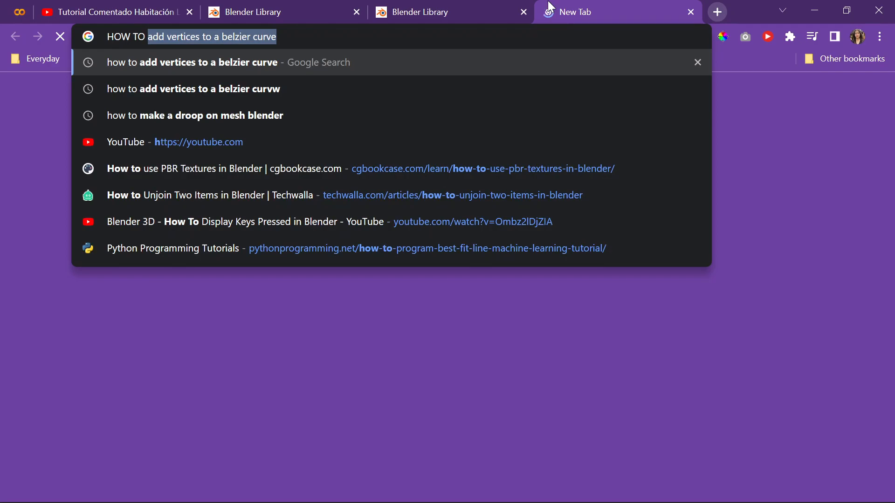
key(BackSpace)
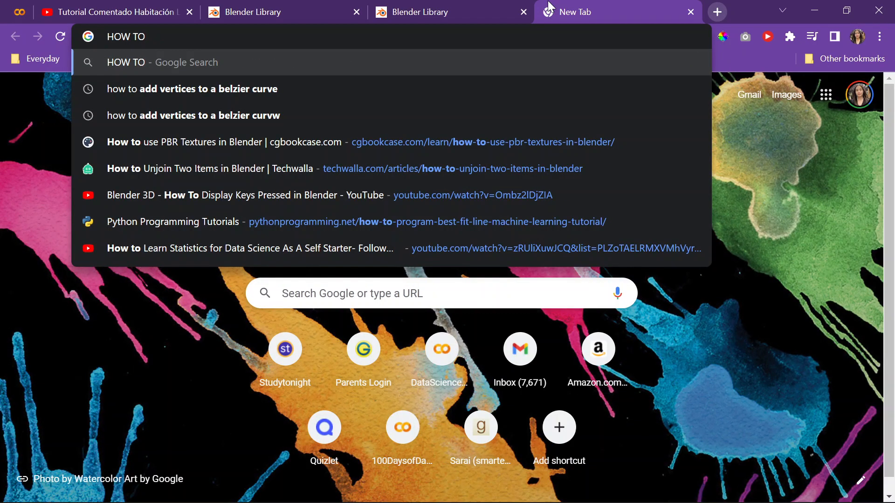
key(ctrl+a)
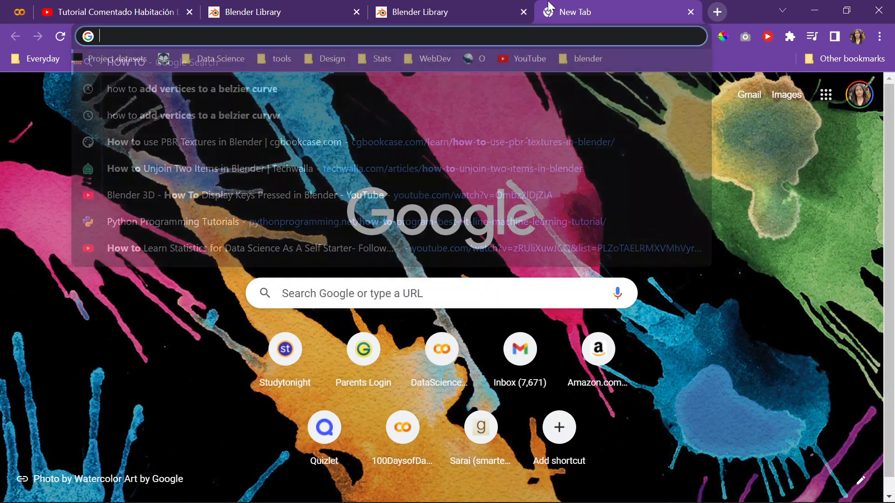
text(how to )
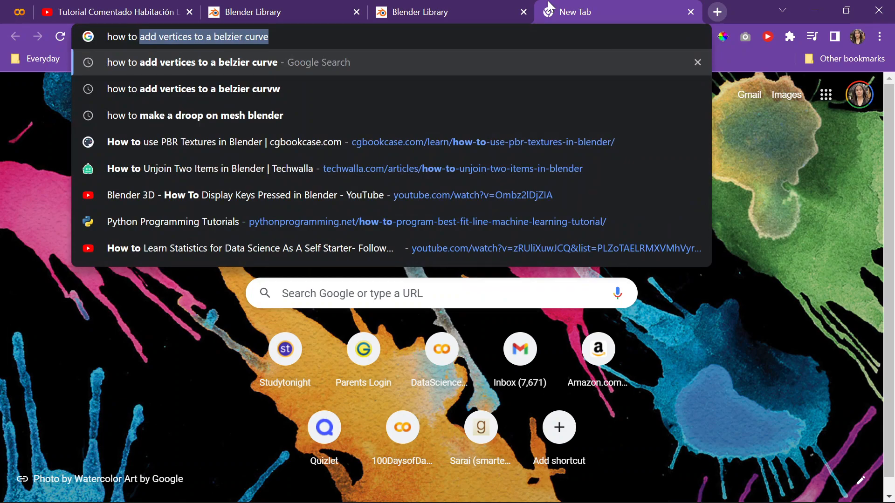
text(make o)
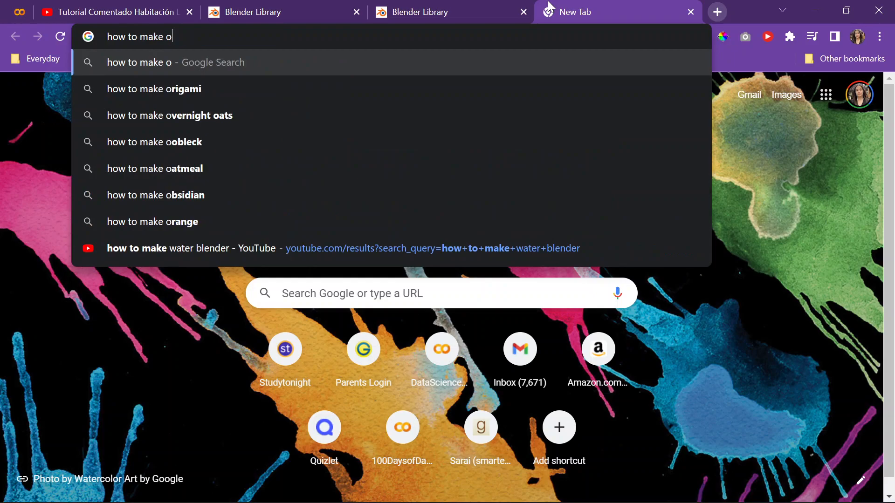
text(bject single)
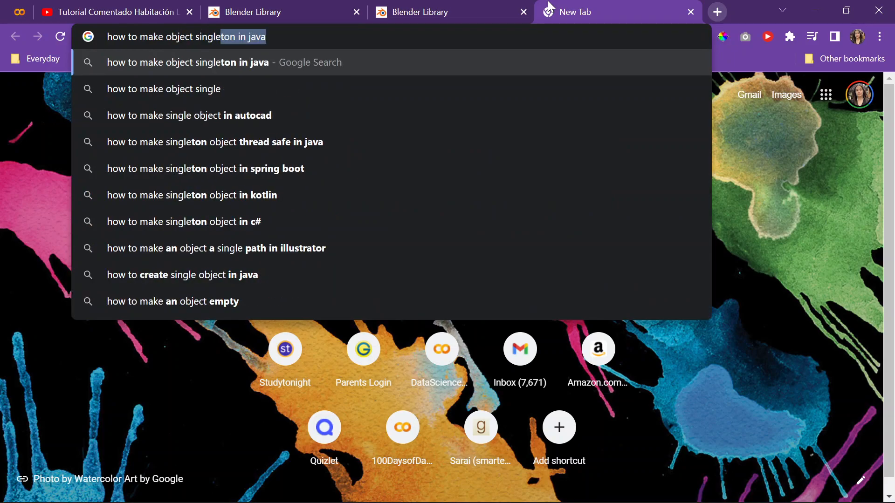
text( blender)
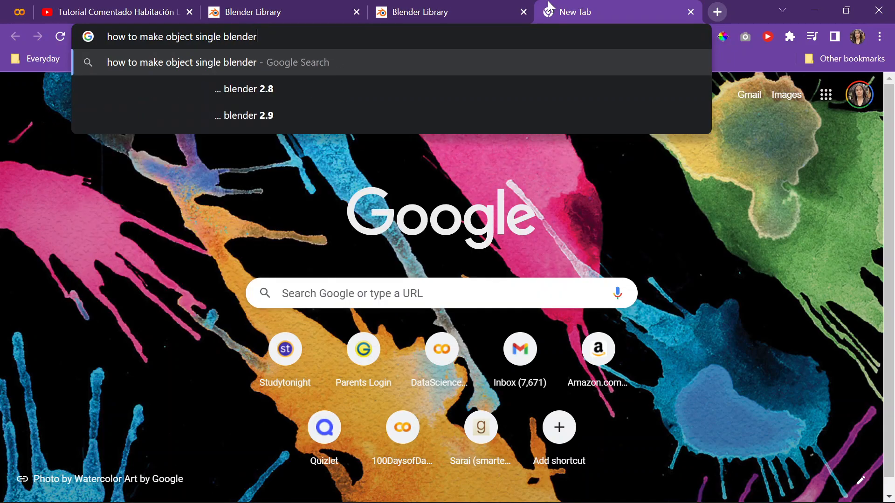
key(Return)
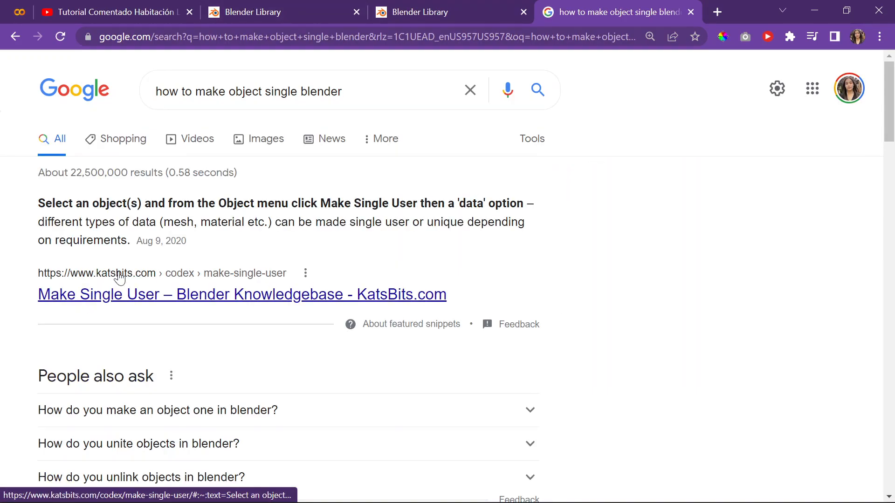
Look through the search results for a way to separate objects, and open the dummies article "Joining and Separating Objects in Blender".
scroll(214, 244, down, 3)
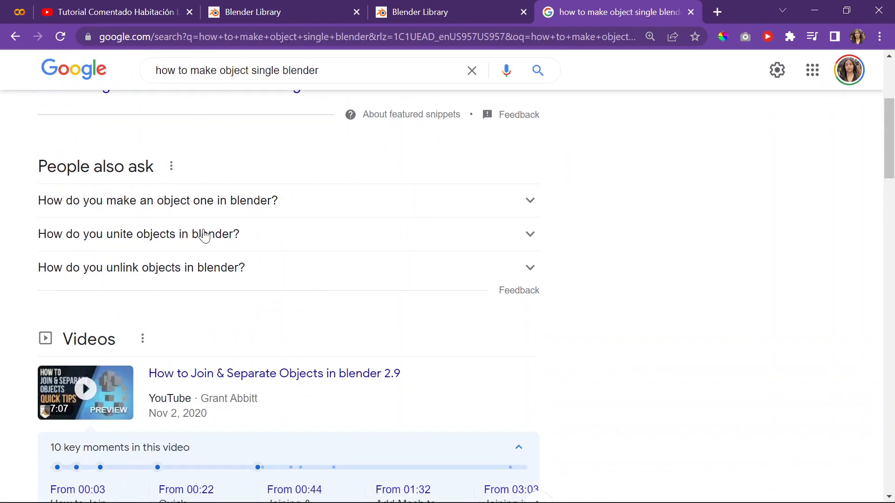
click(122, 206)
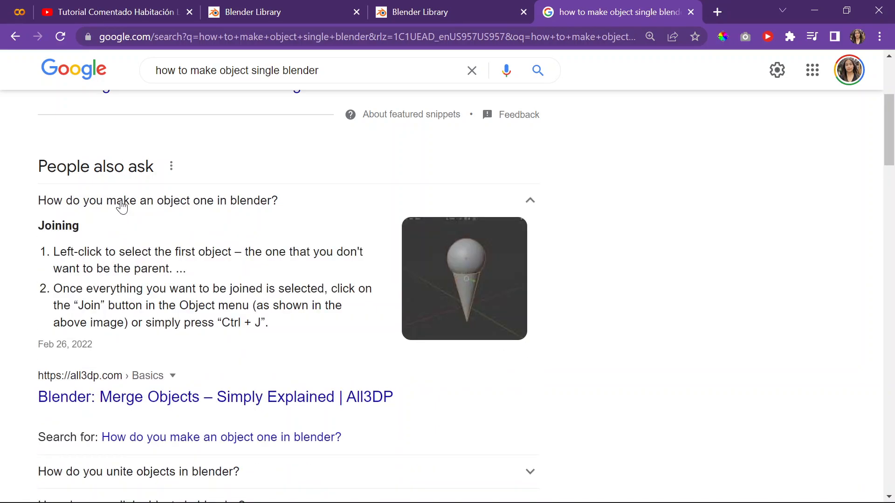
click(121, 205)
scroll(122, 205, up, 3)
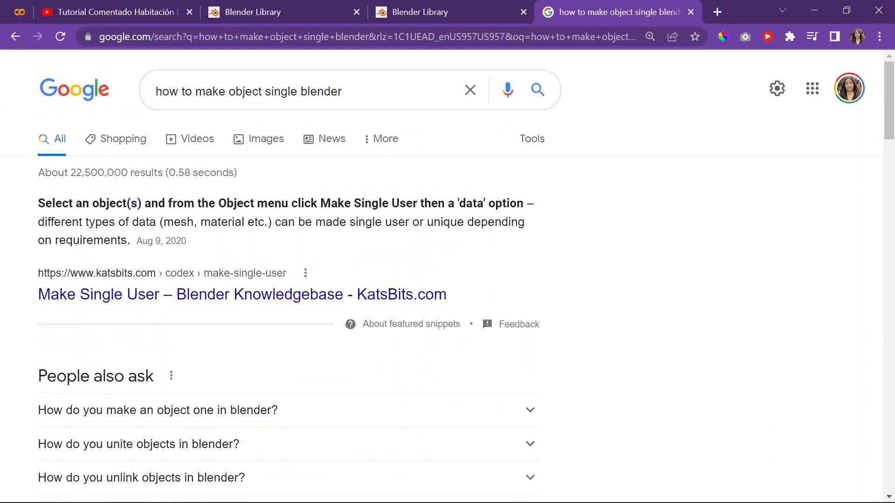
scroll(261, 135, down, 15)
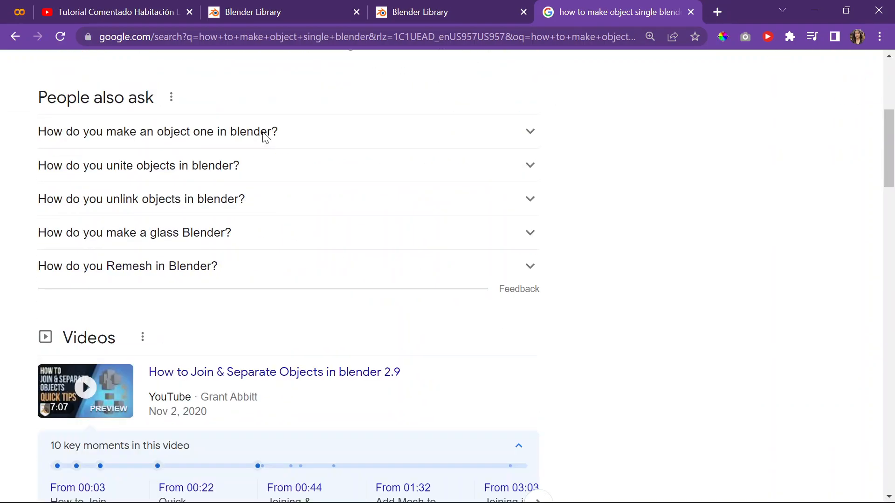
scroll(261, 142, up, 2)
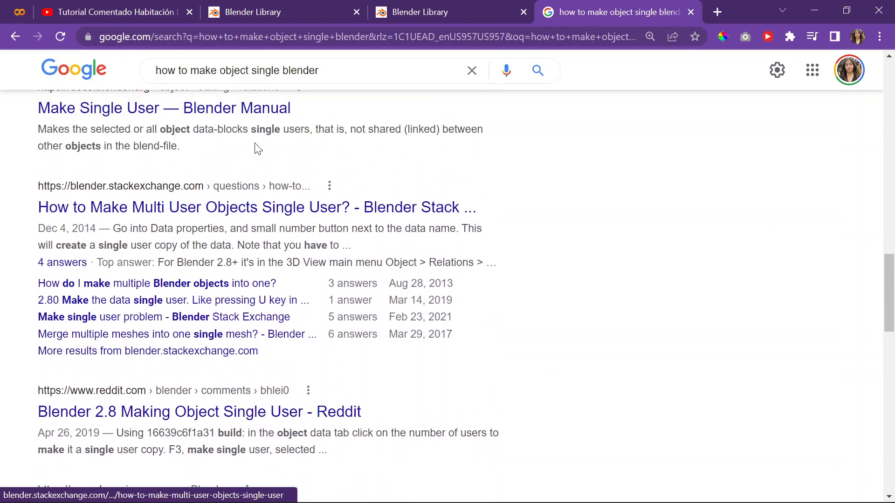
scroll(282, 220, down, 3)
scroll(178, 242, down, 5)
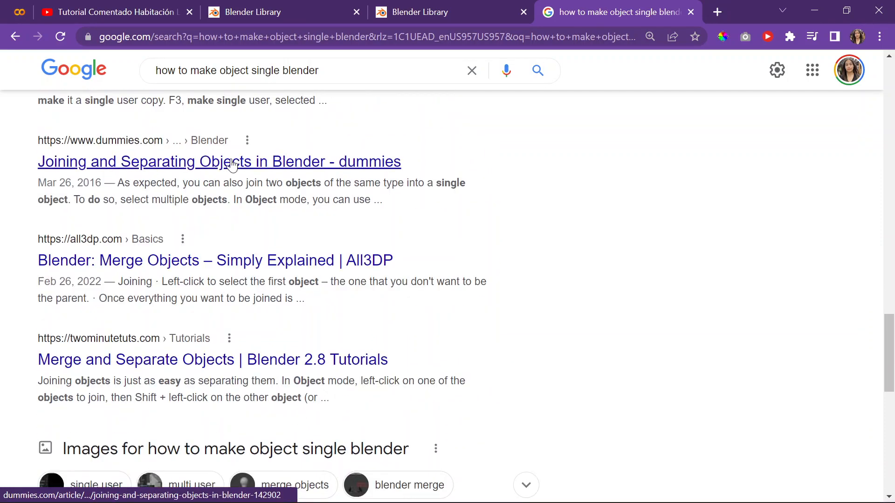
click(229, 170)
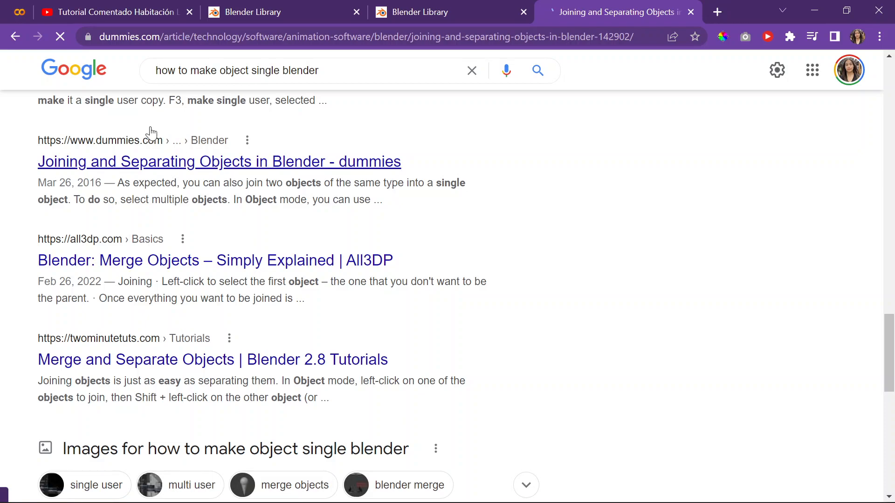
Search the article's text for "separating", correcting the misspelled search word.
key(ctrl+f)
text(seperating)
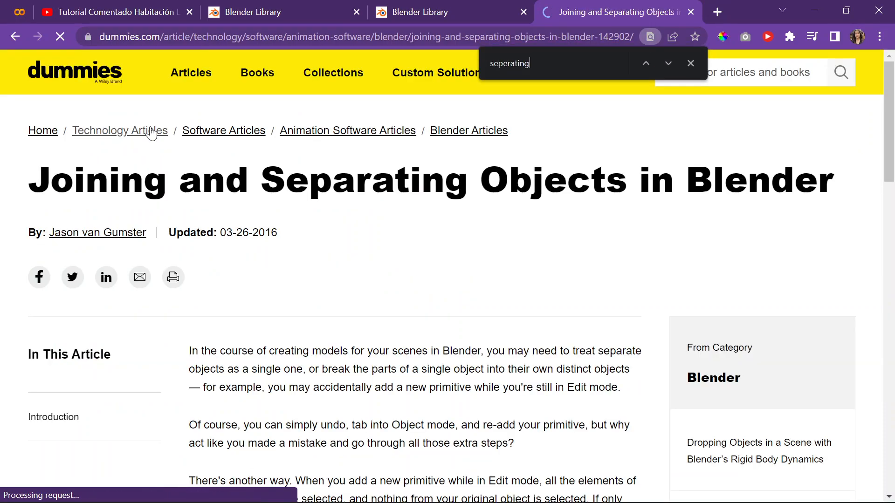
key(BackSpace)
key(BackSpace)
key(BackSpace)
key(BackSpace)
key(BackSpace)
key(BackSpace)
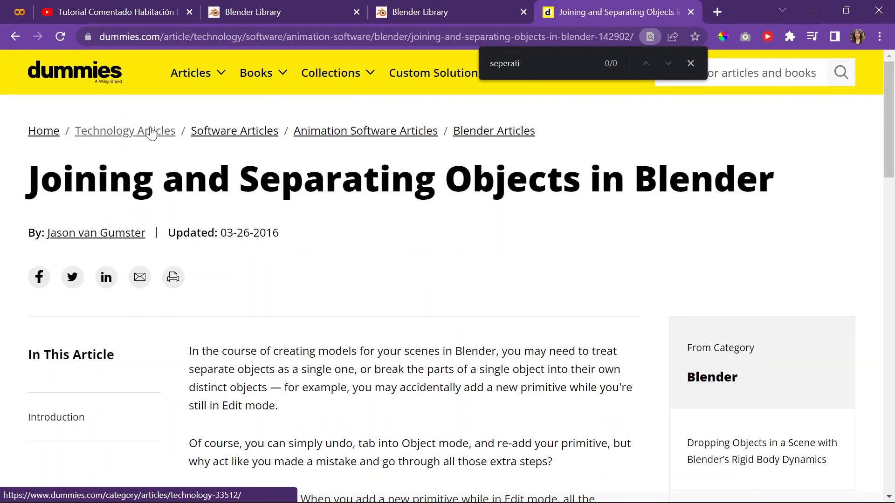
text(arating)
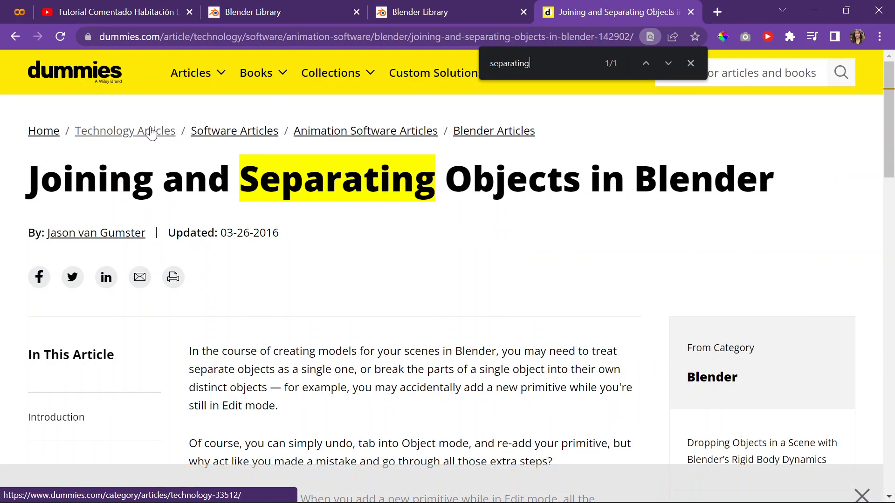
Shorten the page search to "separa" and go through the matches to read how to separate a selection in Edit Mode.
key(BackSpace)
key(BackSpace)
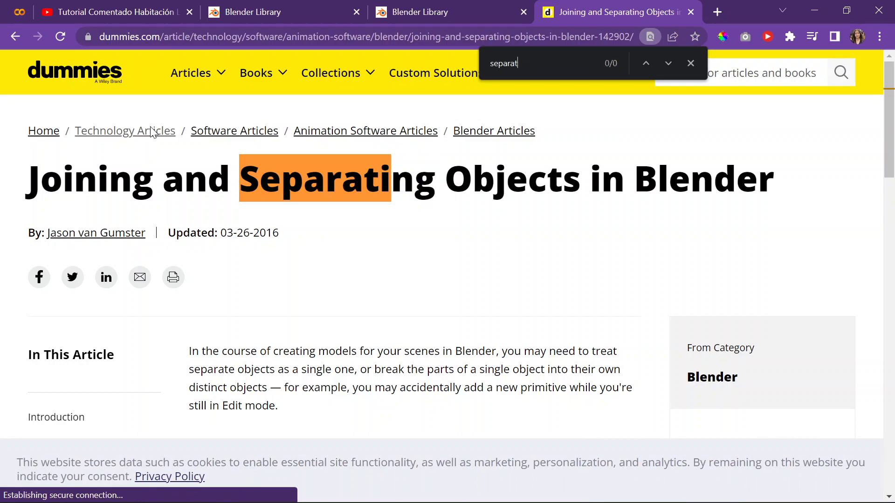
key(BackSpace)
key(BackSpace)
key(Return)
key(Return)
key(Return)
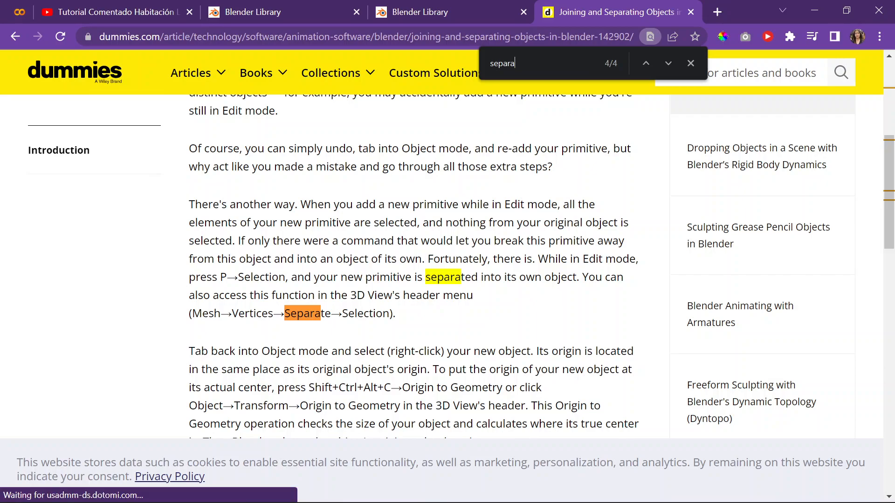
scroll(413, 261, down, 1)
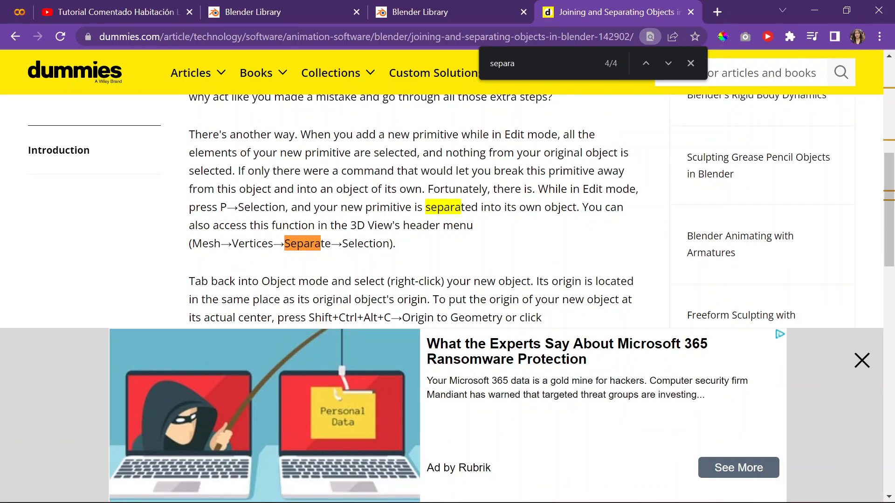
click(691, 63)
Switch to Blender and separate the selected geometry of the original rooms into a new object with Separate by Selection.
click(813, 5)
click(274, 231)
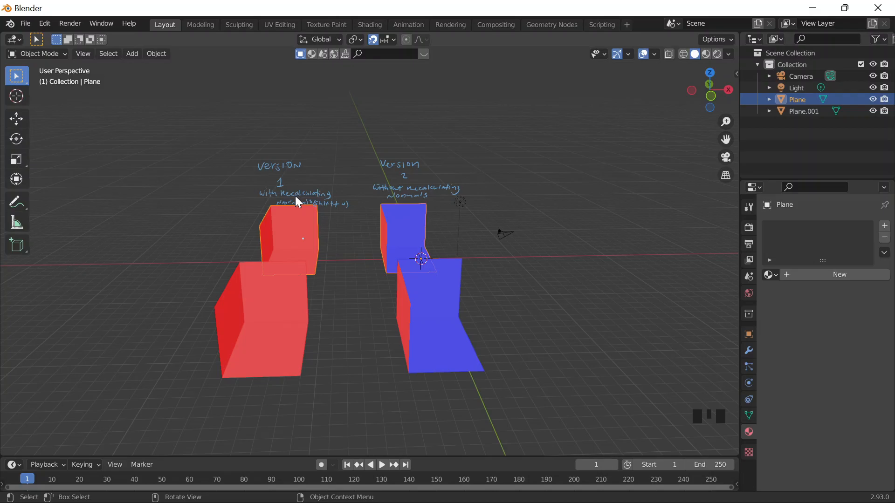
click(302, 233)
key(Tab)
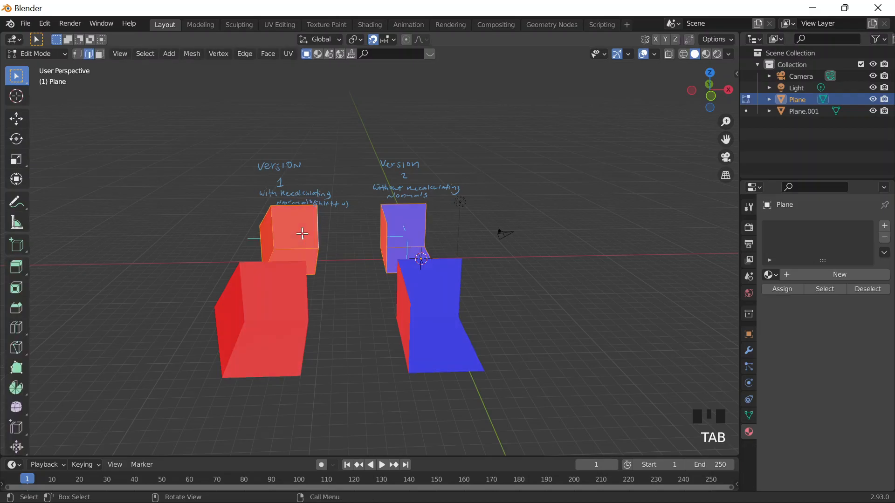
key(p)
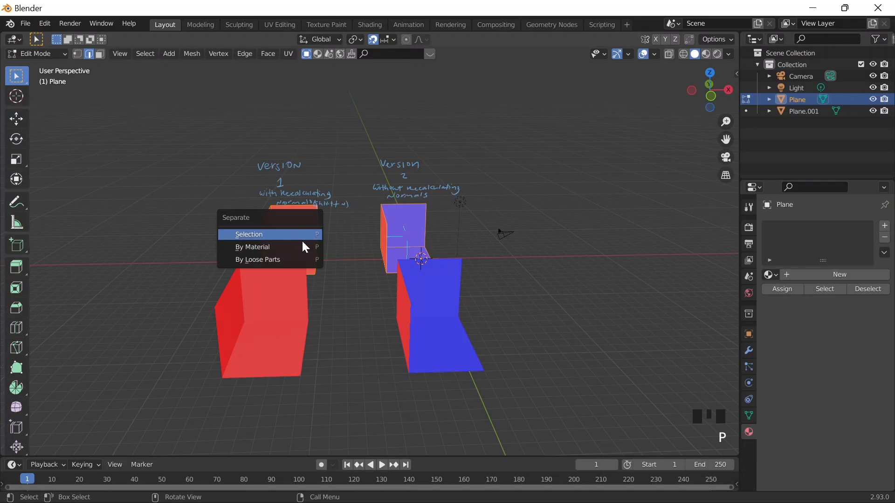
click(301, 232)
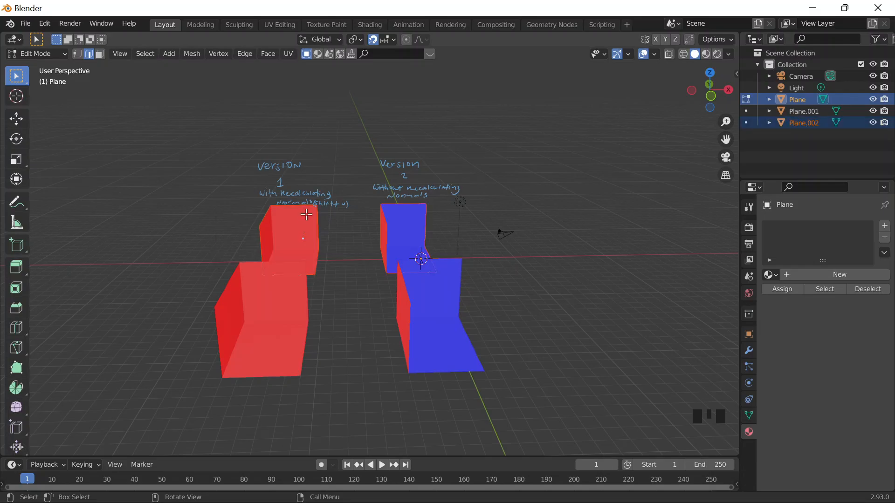
key(Tab)
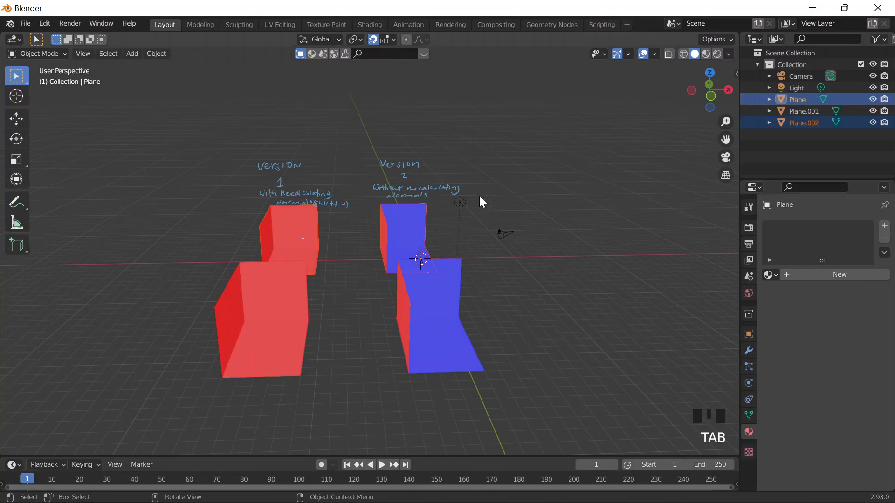
Check by selecting each original room whether the Version 1 and Version 2 rooms are now independent objects.
click(323, 232)
click(307, 235)
click(406, 231)
click(375, 228)
click(380, 227)
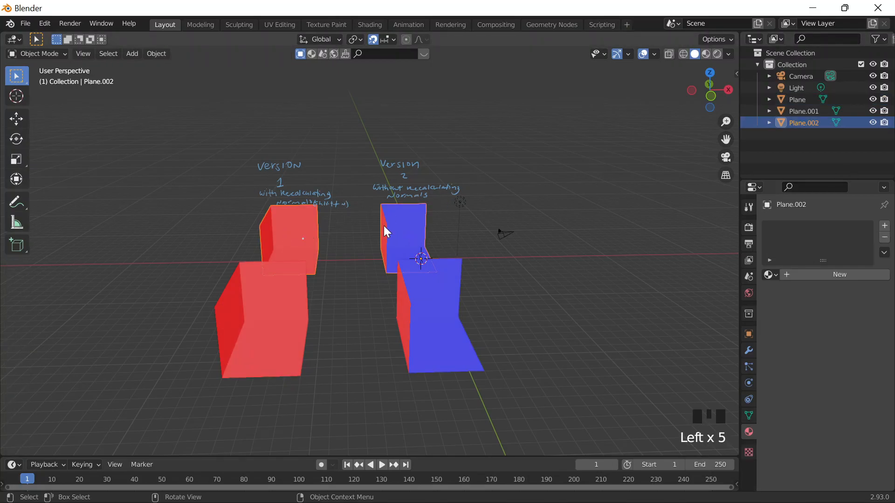
click(387, 219)
scroll(367, 199, up, 3)
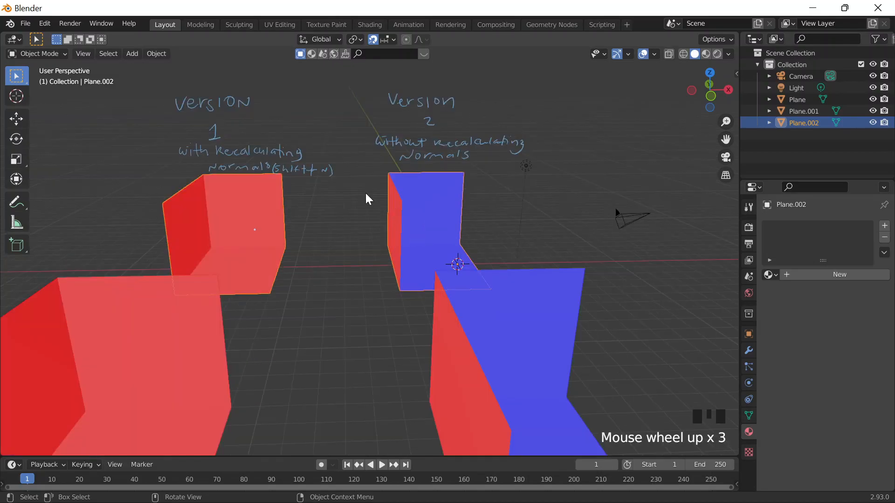
click(457, 237)
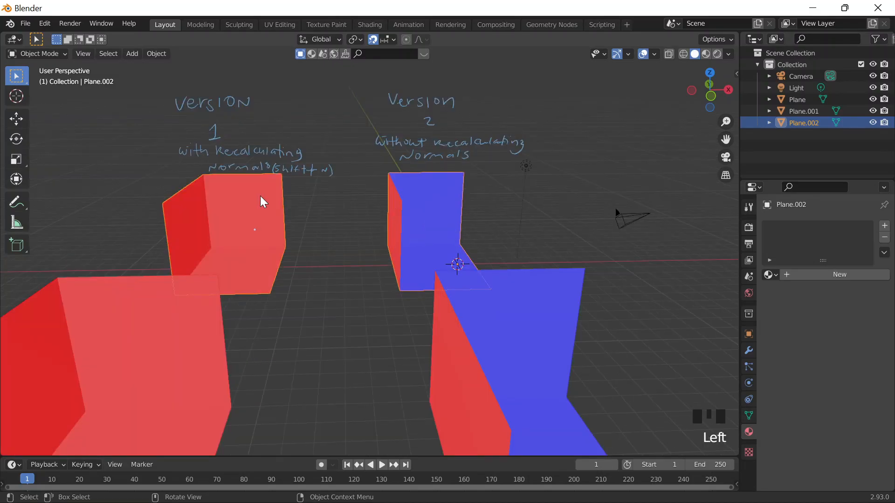
click(235, 212)
click(421, 220)
click(393, 226)
scroll(388, 228, down, 4)
scroll(382, 230, down, 2)
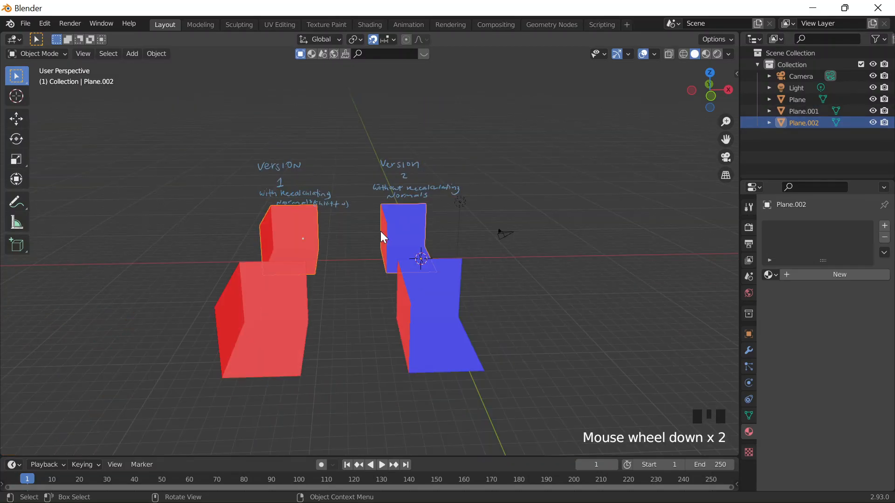
Delete the original and duplicated rooms together with the camera and light.
drag(354, 228, 622, 420)
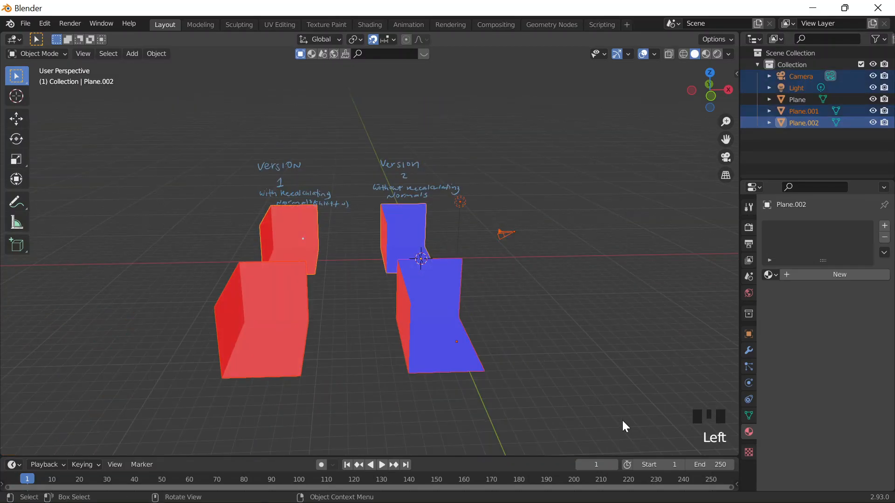
drag(199, 210, 687, 494)
key(x)
click(601, 378)
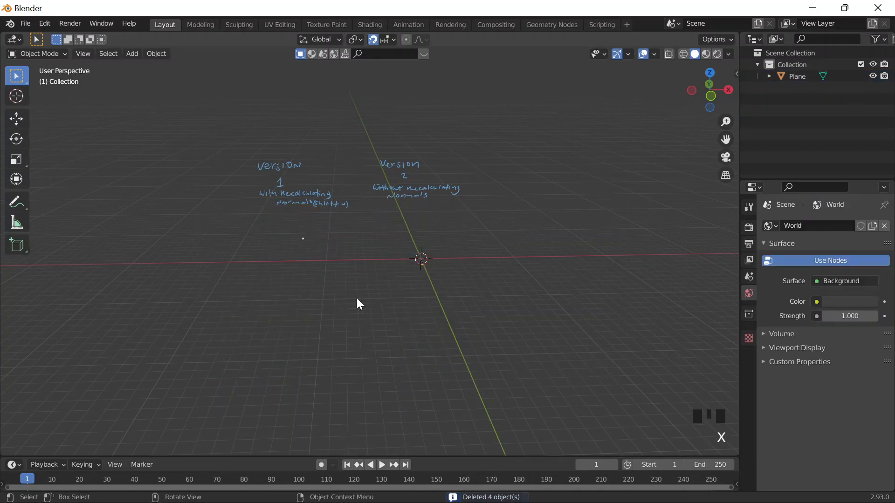
Add a mesh plane at the origin and scale it up to about 4 times its size.
key(shift+a)
mouse_move(284, 268)
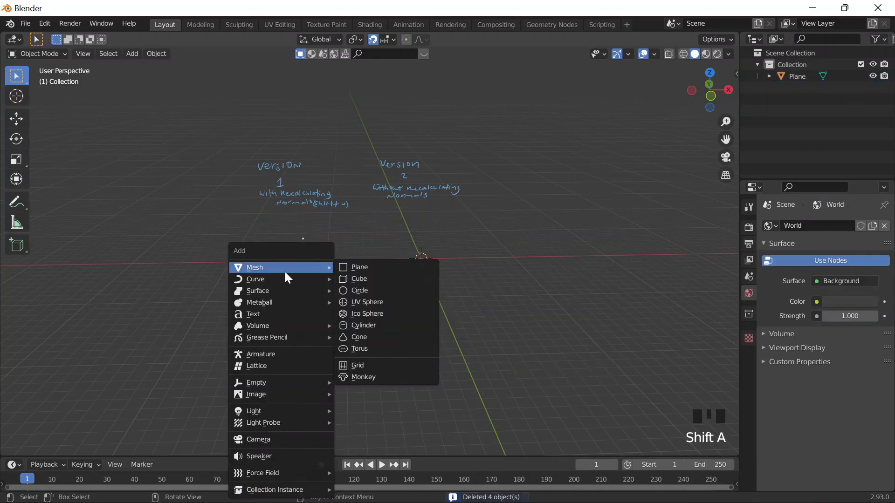
click(369, 270)
key(s)
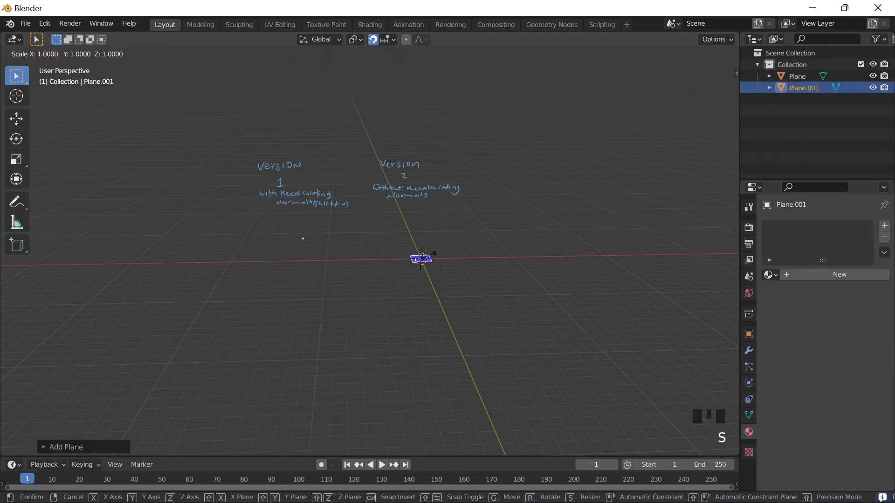
click(428, 272)
In top view, move the plane's positive-X edge inward along X by about 3 m to narrow the floor.
middle_drag(531, 266, 541, 267)
key(grave)
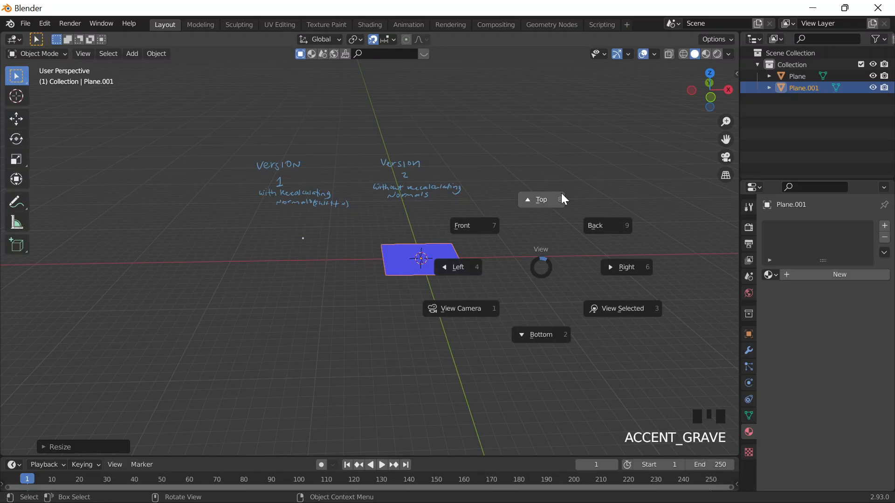
click(563, 199)
key(g)
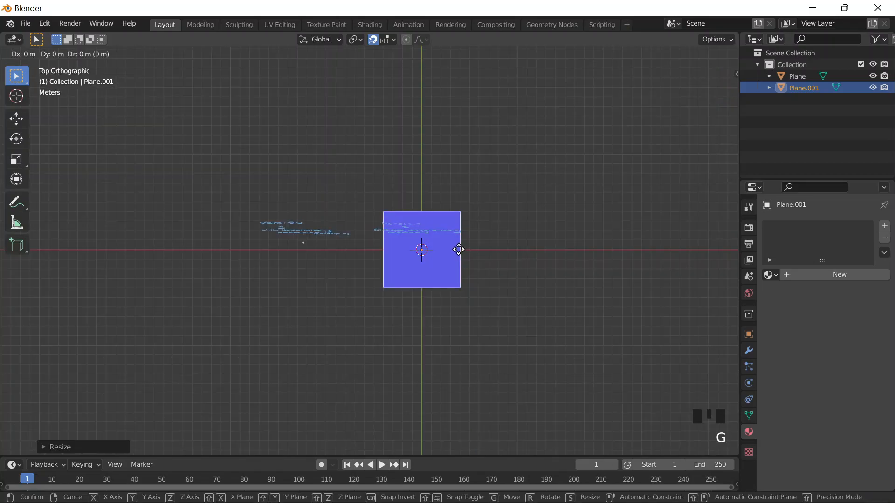
click(458, 250)
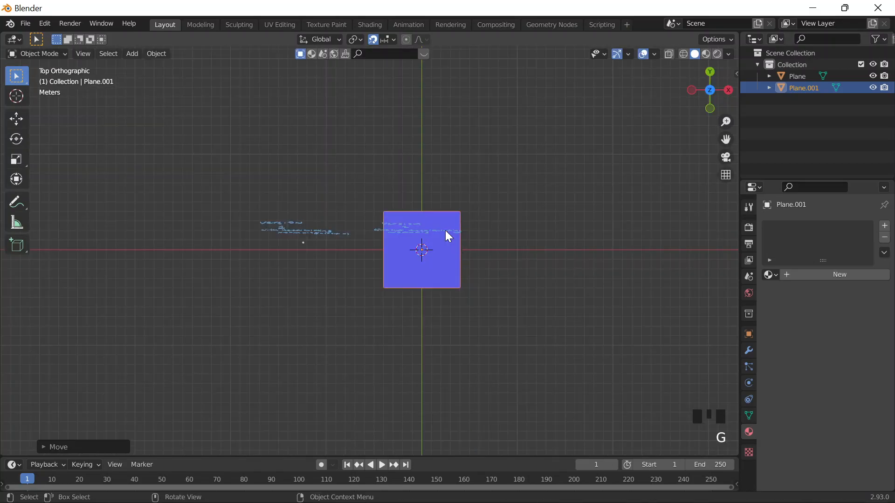
key(Tab)
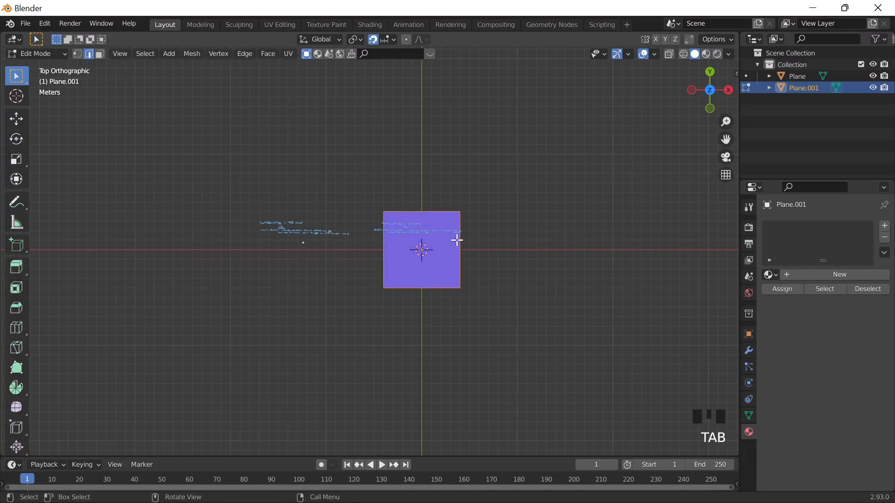
click(455, 265)
key(g)
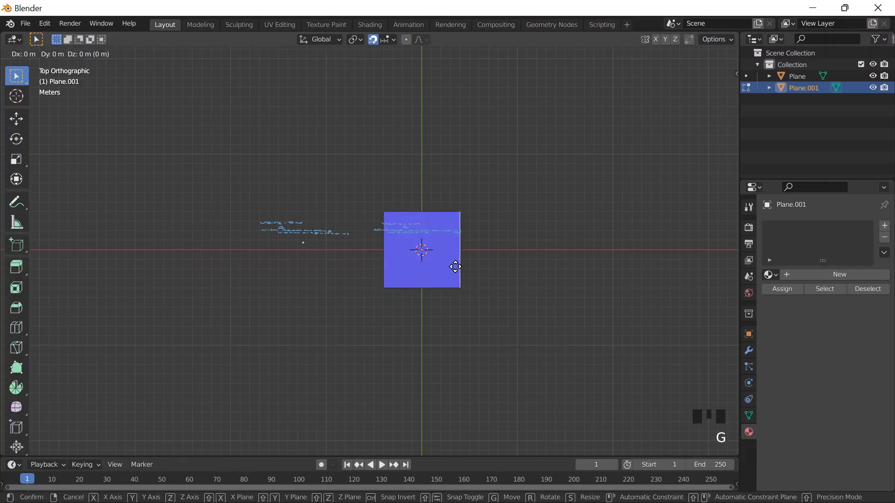
key(x)
click(429, 269)
middle_drag(451, 310, 410, 240)
key(Tab)
Add a second mesh plane at the origin as a separate object and scale it by 4.
middle_drag(311, 266, 309, 258)
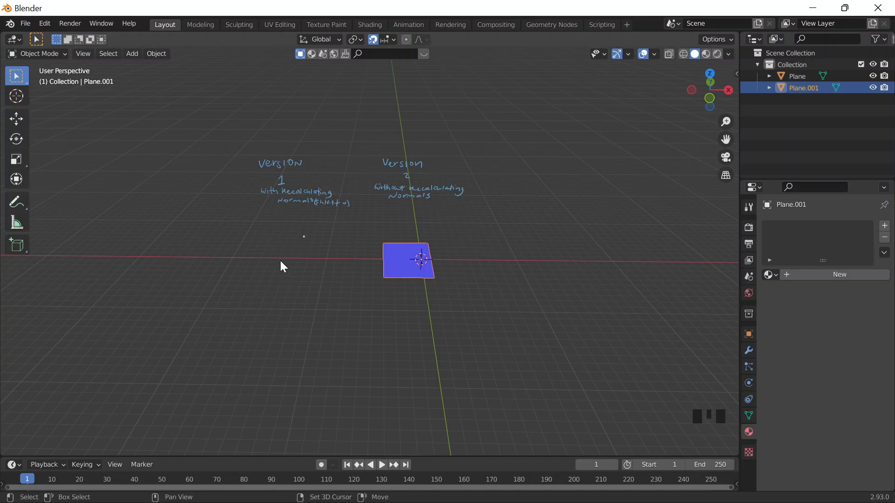
key(shift+a)
mouse_move(290, 265)
click(367, 262)
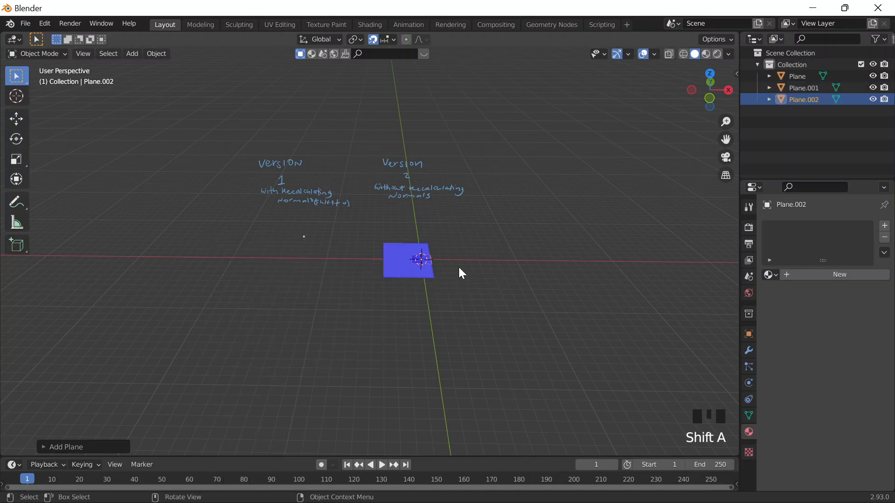
key(s)
key(4)
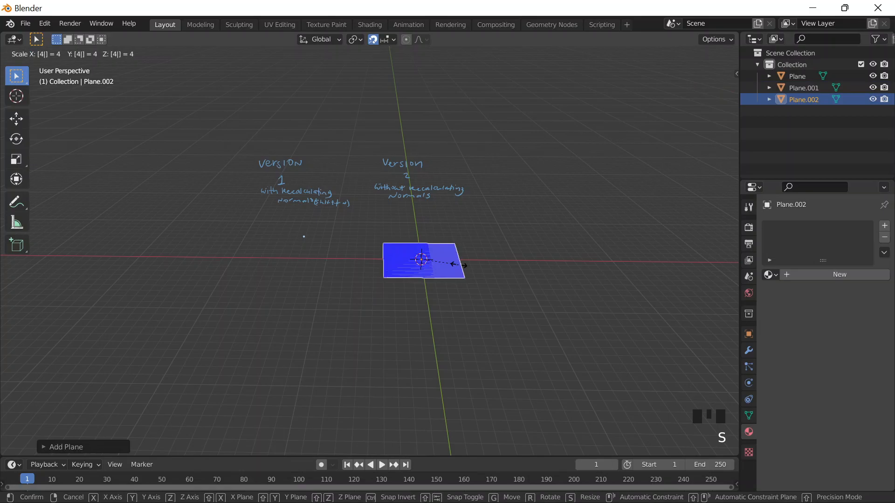
click(459, 266)
In top view, move the second plane's positive-X edge inward by about 3 m to match the first floor.
mouse_move(459, 266)
middle_down()
mouse_move(475, 352)
mouse_move(465, 266)
middle_up()
key(Tab)
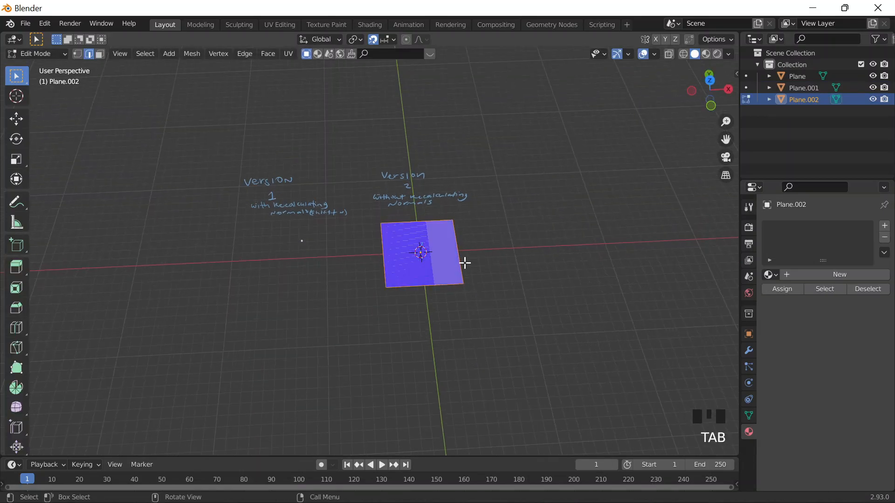
key(grave)
click(464, 196)
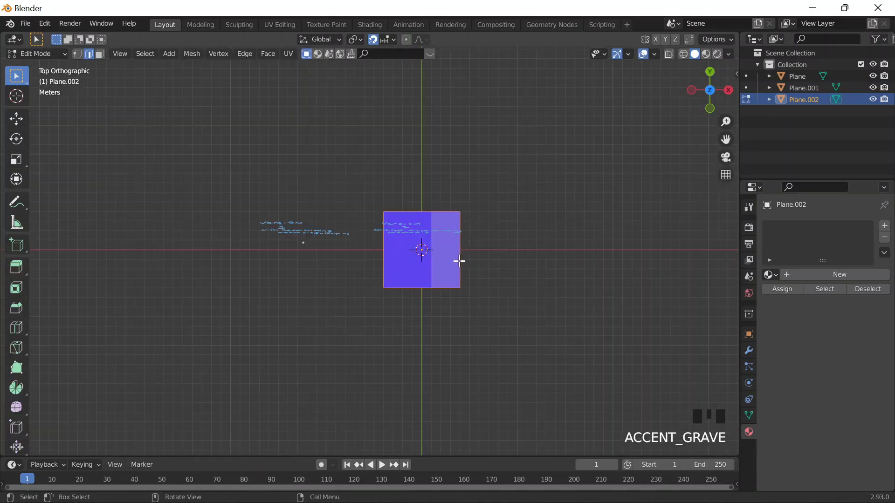
click(459, 261)
key(g)
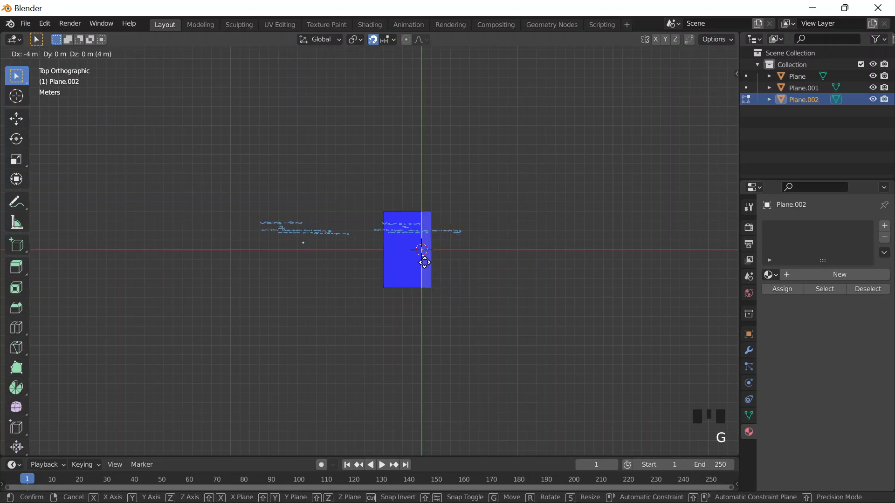
click(432, 259)
middle_drag(466, 285, 466, 238)
Move the second plane about 12 m along negative X, placing it beneath the Version 1 label.
click(800, 98)
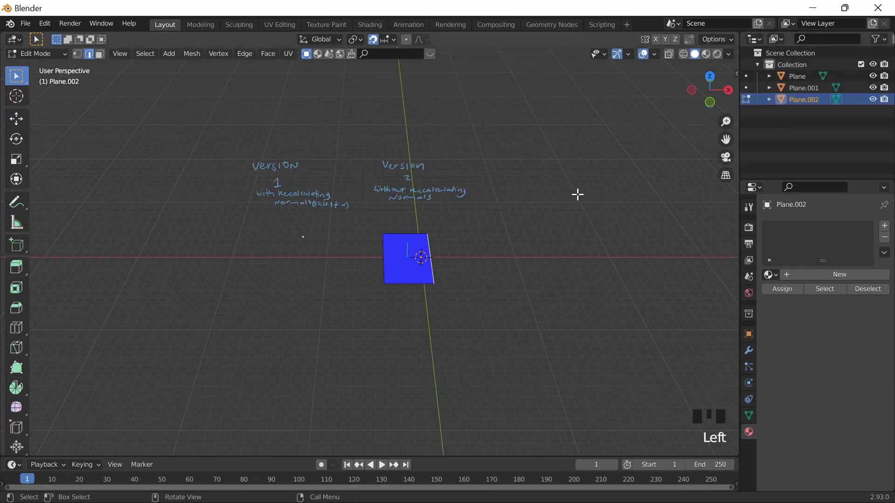
key(Tab)
key(g)
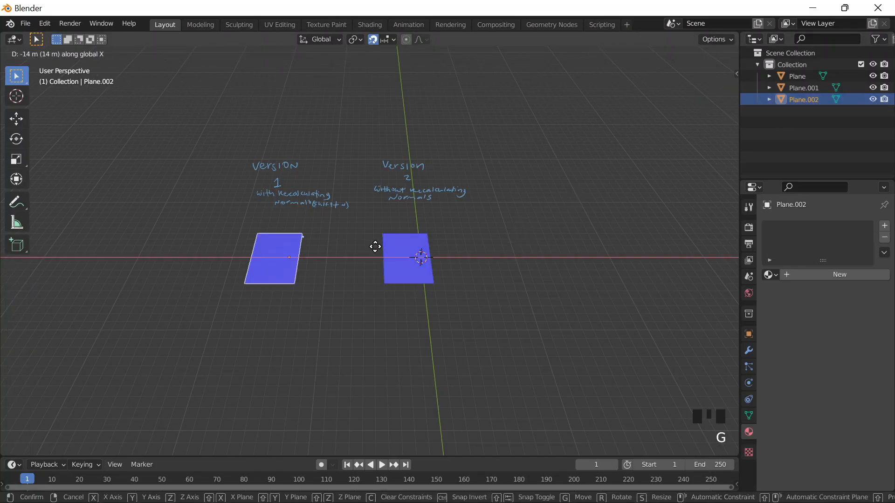
click(400, 246)
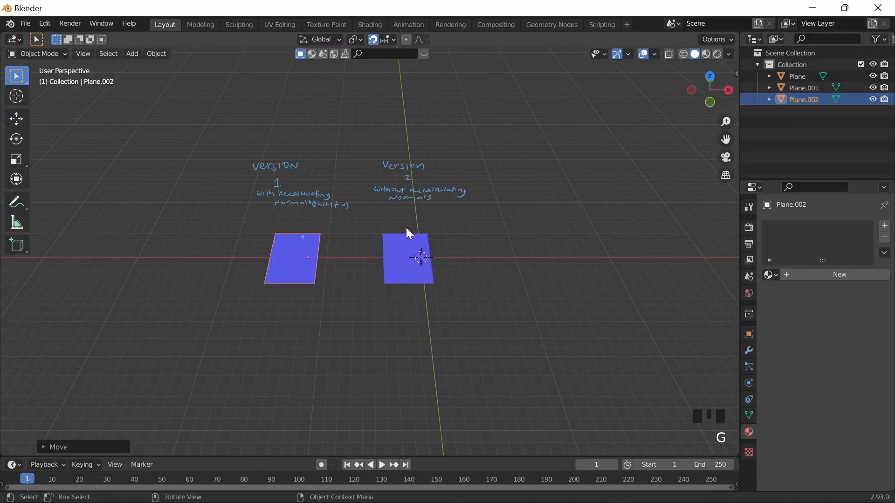
Select the floor plane beneath the Version 2 label and enter Edit Mode on it.
click(406, 234)
key(Tab)
middle_drag(445, 264, 391, 252)
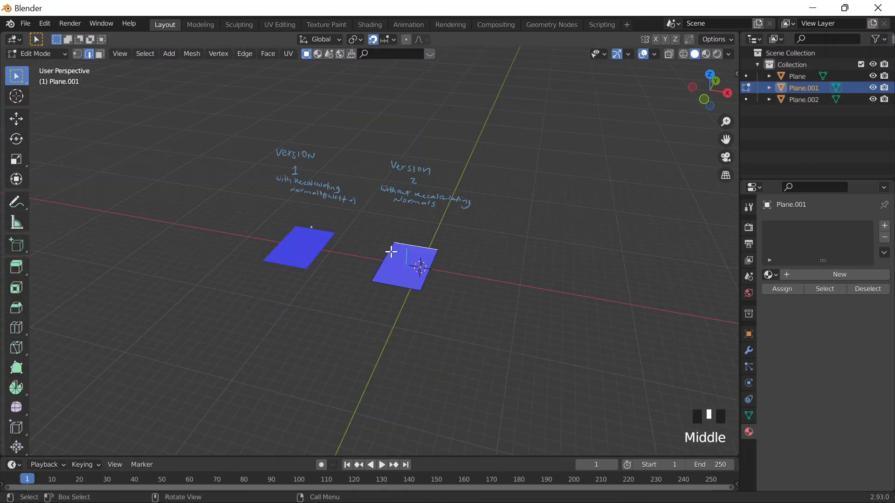
shift+click(394, 255)
key(e)
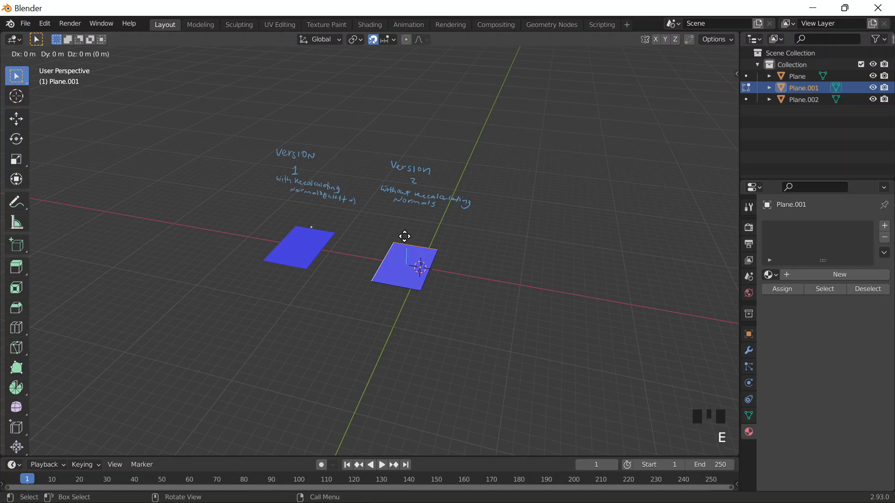
click(404, 238)
key(ctrl+z)
middle_drag(418, 244, 452, 255)
scroll(403, 232, up, 4)
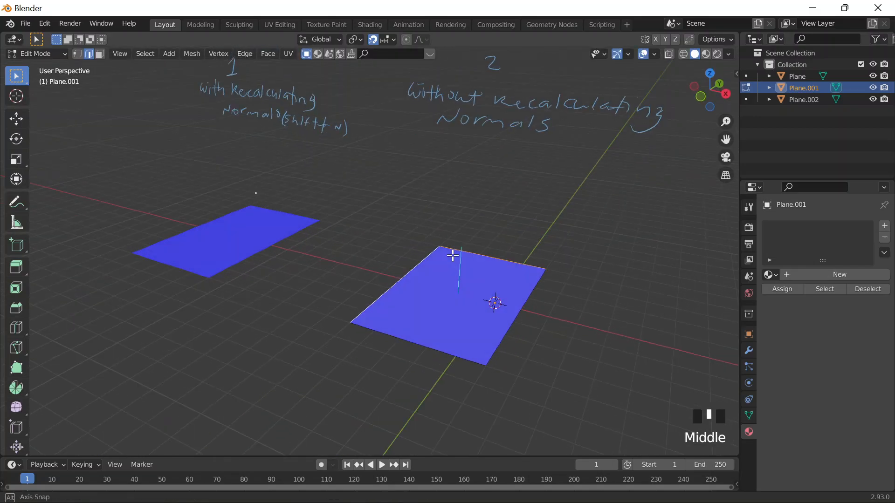
Try to extrude the Version 2 floor's positive-Y and negative-X edges 45 m along Z, then undo the extrusion.
click(489, 255)
shift+click(444, 263)
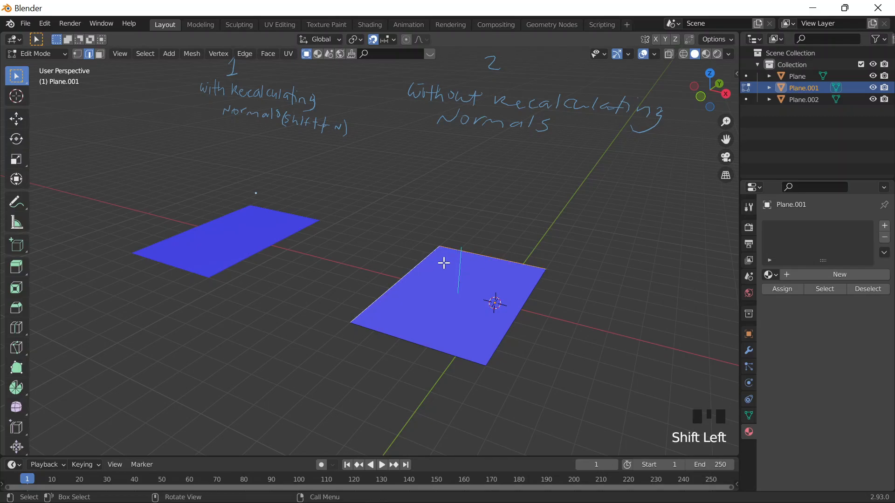
text(e)
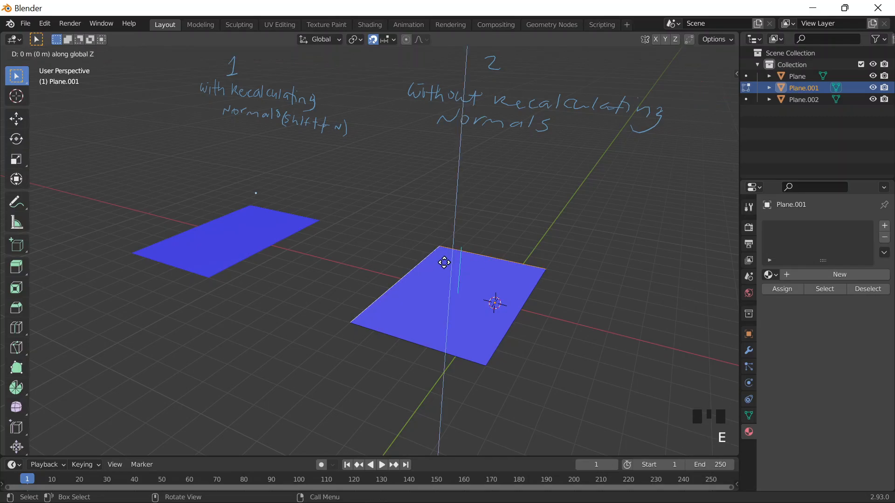
text(4)
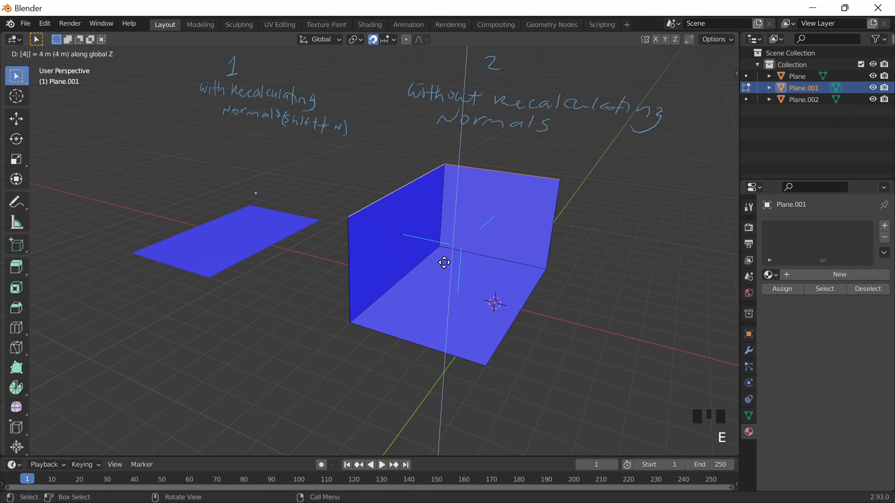
text(5)
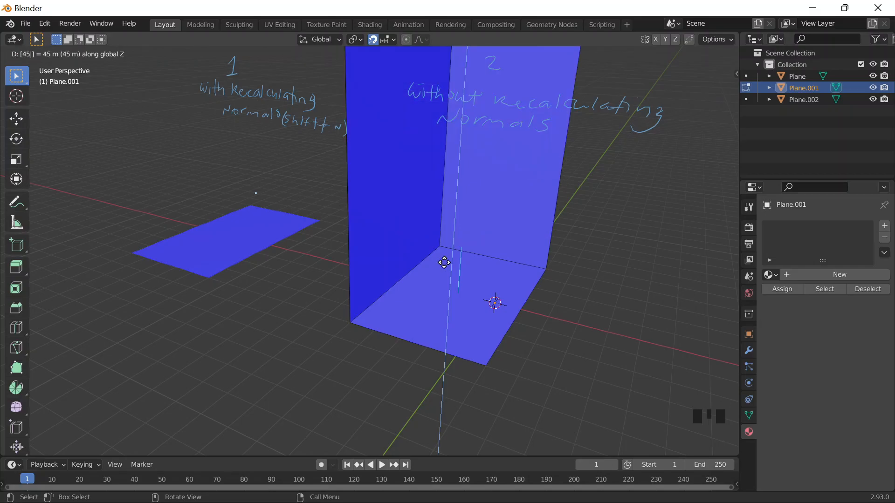
click(444, 262)
key(ctrl+z)
key(ctrl+z)
key(ctrl+z)
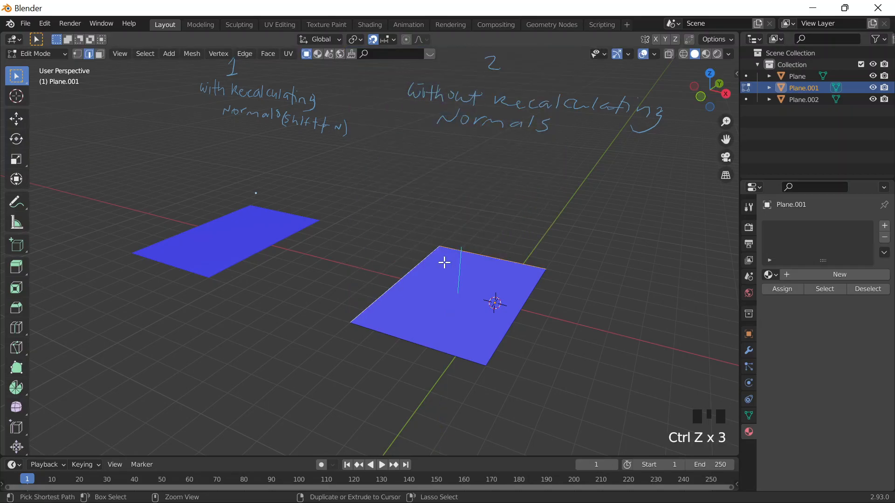
key(ctrl+z)
key(ctrl+z)
Extrude the Version 2 floor's positive-Y and negative-X edges 5 m up along Z to form two walls, and return to Object Mode.
click(462, 254)
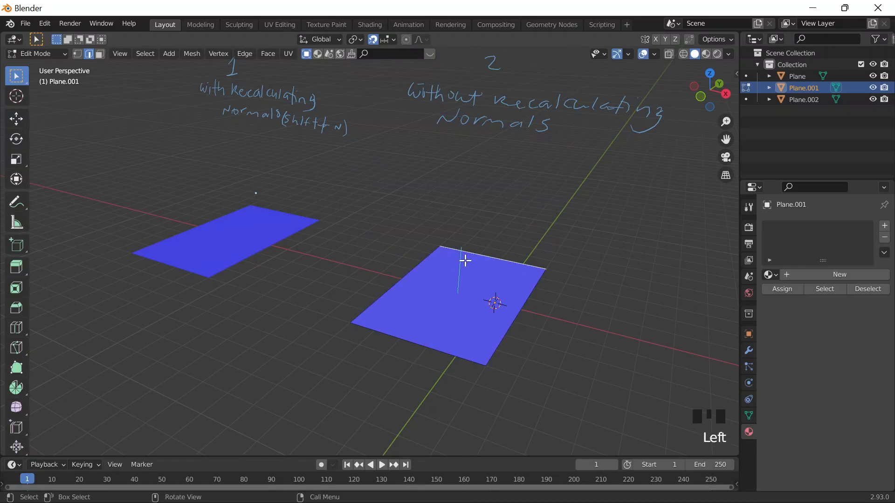
shift+click(423, 266)
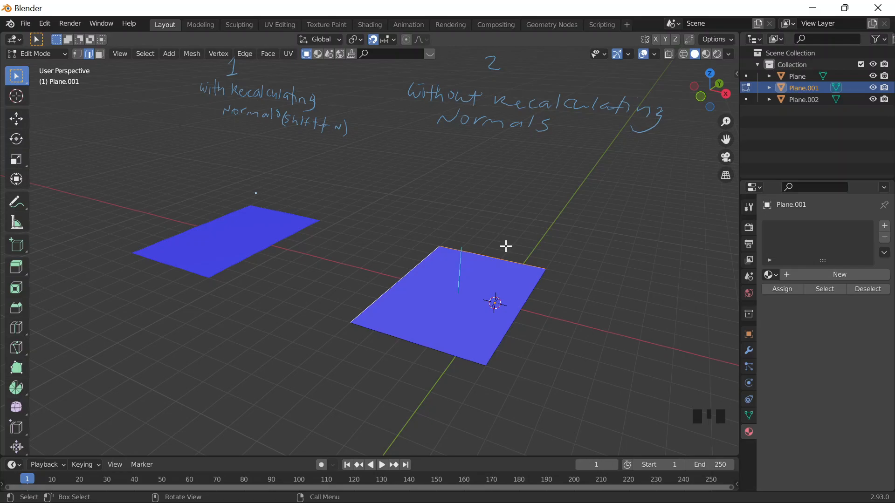
text(ez)
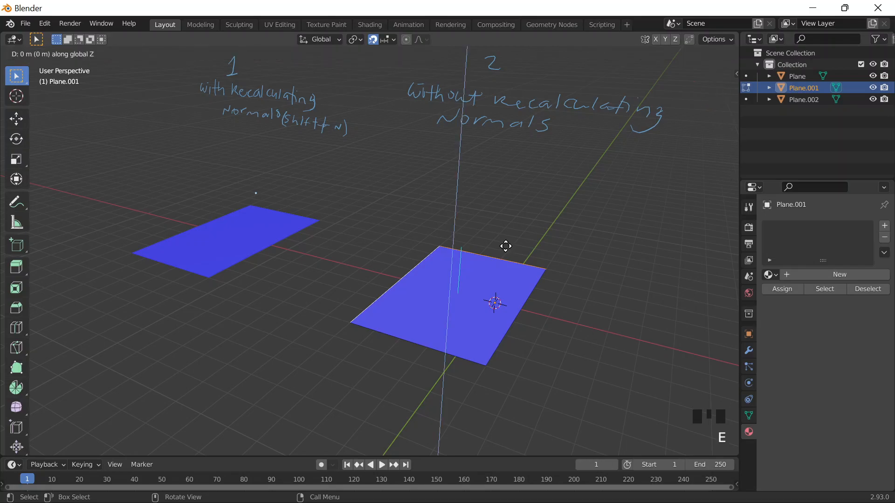
text(5)
key(Return)
key(Tab)
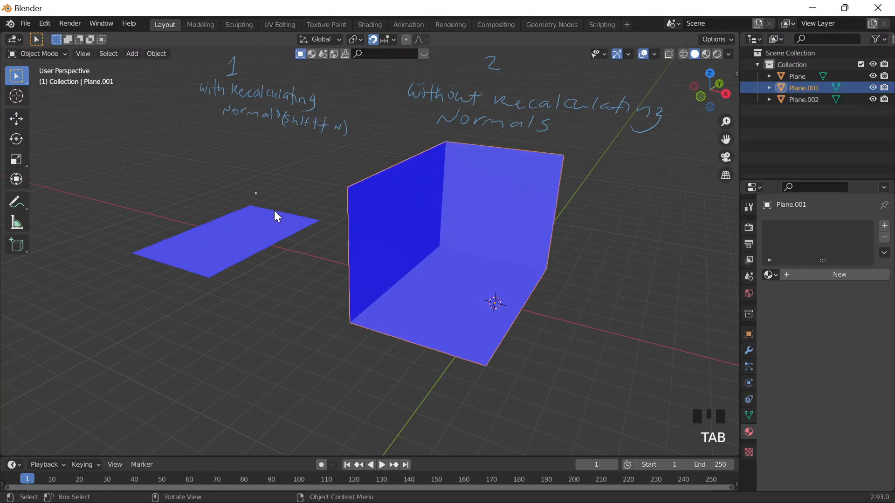
Extrude the Version 1 floor's positive-Y and negative-X edges up along Z to form two walls, and return to Object Mode.
click(274, 211)
key(Tab)
click(234, 212)
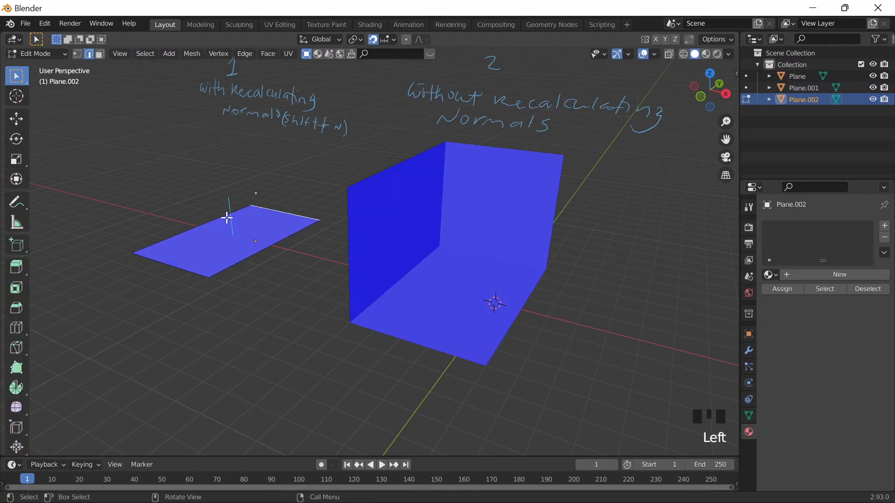
shift+click(227, 216)
key(e)
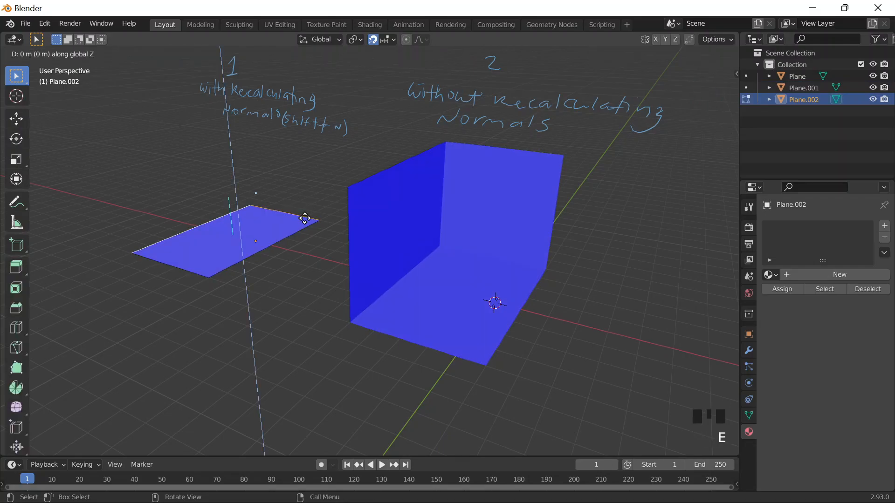
click(292, 215)
scroll(325, 286, down, 3)
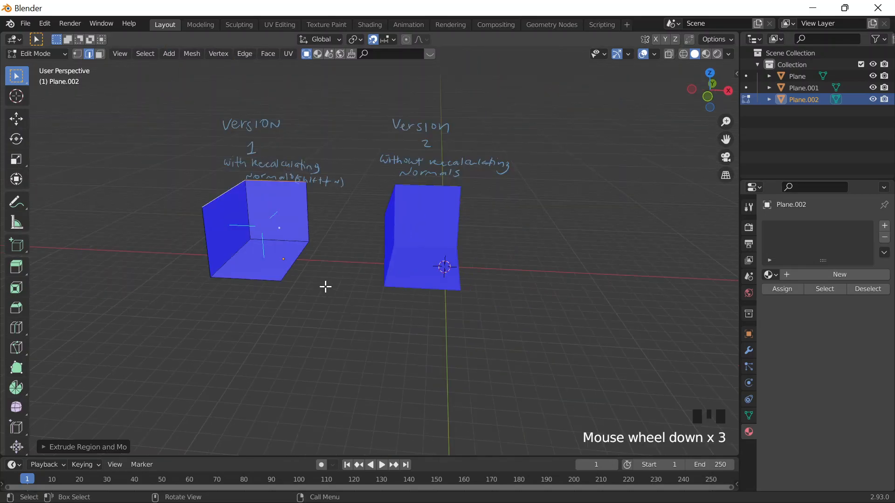
key(Tab)
middle_drag(289, 302, 304, 298)
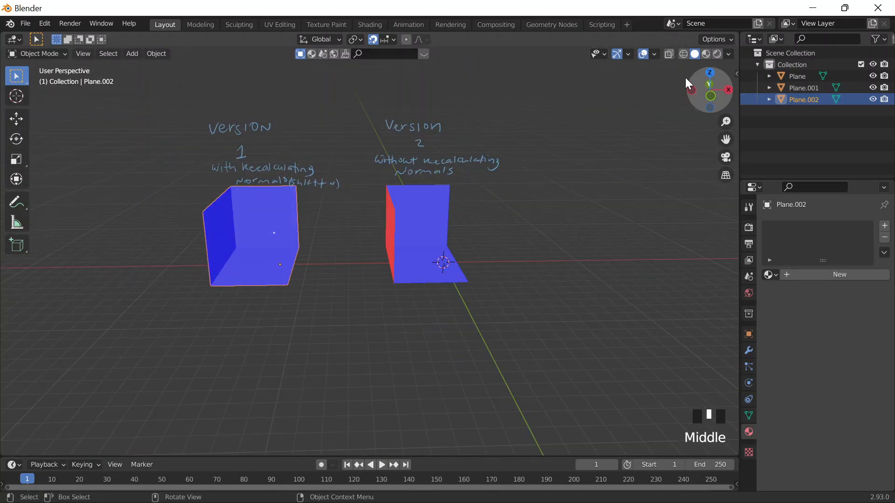
Compare the face orientation and normals of the Version 1 and Version 2 meshes in Edit Mode from several angles.
middle_drag(658, 58, 519, 126)
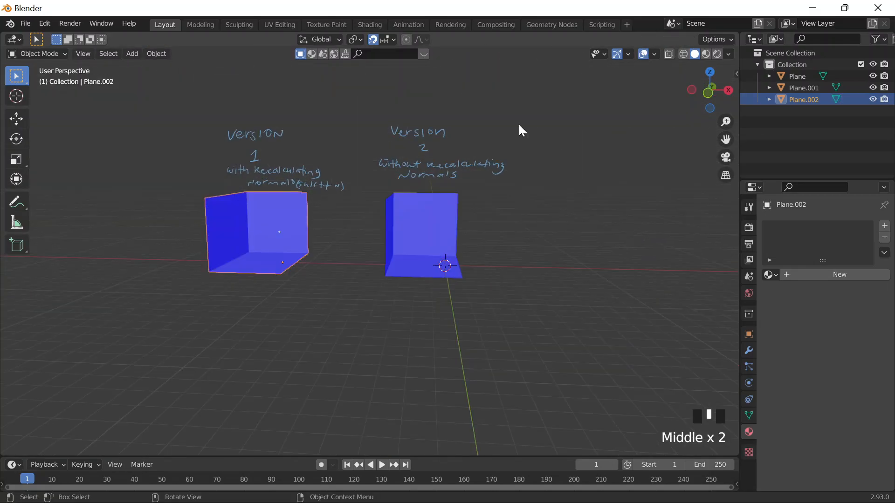
key(Tab)
middle_drag(449, 202, 491, 211)
key(Tab)
click(410, 242)
key(Tab)
middle_drag(409, 241, 503, 196)
key(Tab)
double_click(292, 237)
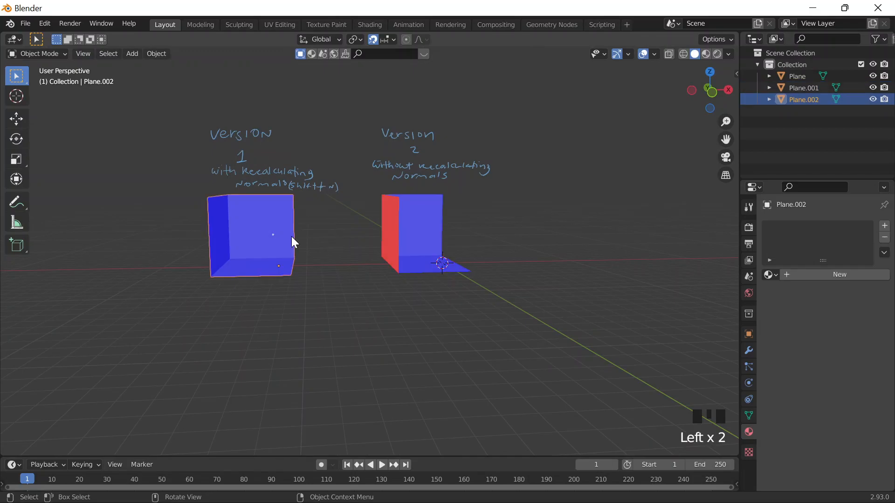
key(Tab)
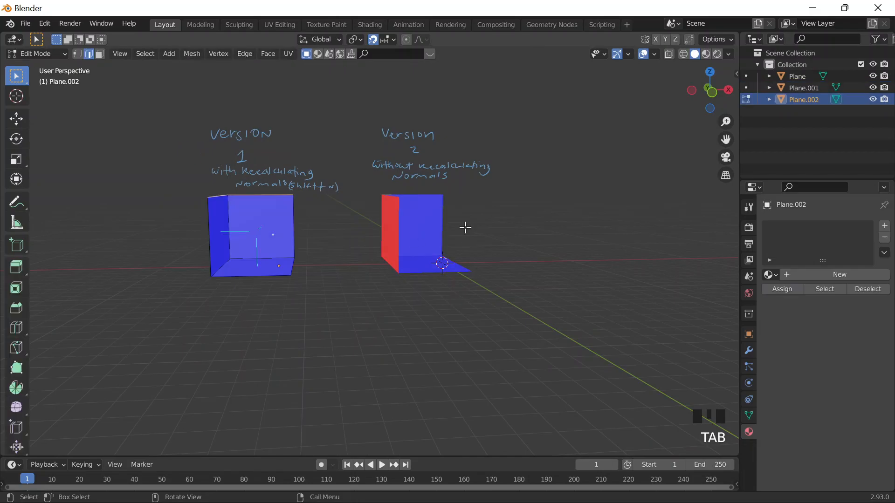
middle_drag(465, 227, 485, 235)
key(Tab)
double_click(433, 234)
key(Tab)
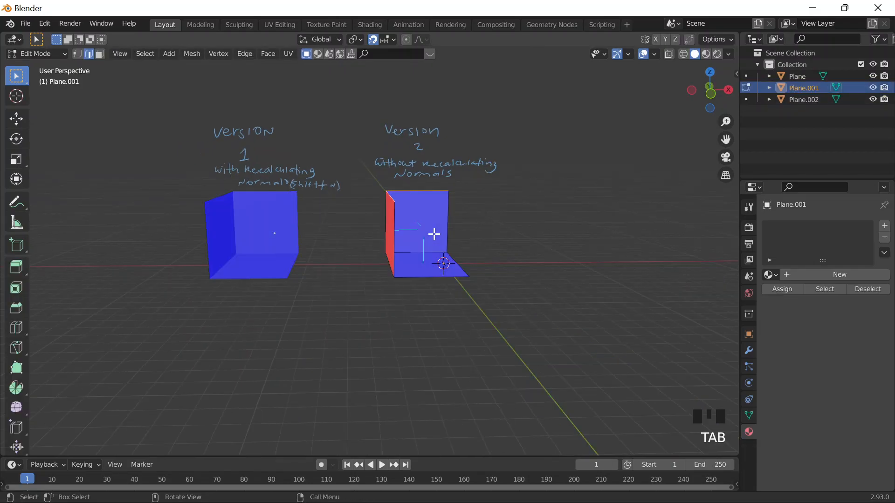
key(Tab)
Apply the scale of the Version 1 object and of the Version 2 object.
click(275, 232)
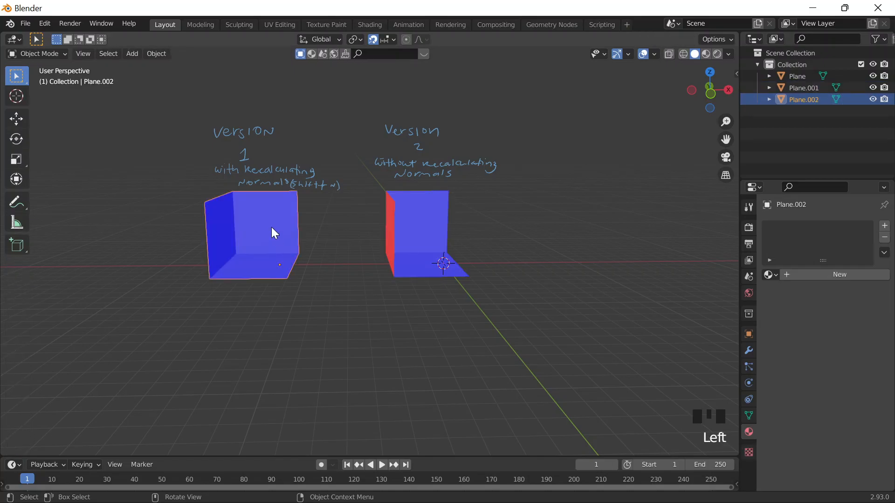
key(Tab)
key(Tab)
key(ctrl+a)
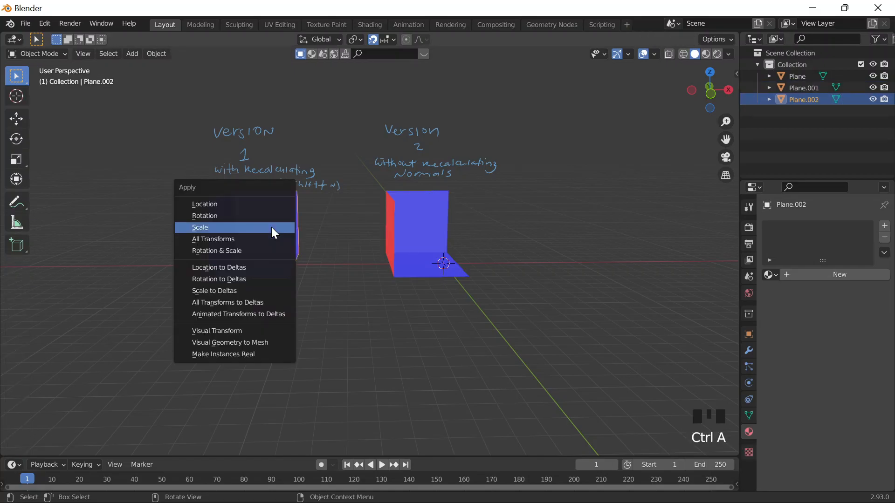
click(234, 227)
click(393, 223)
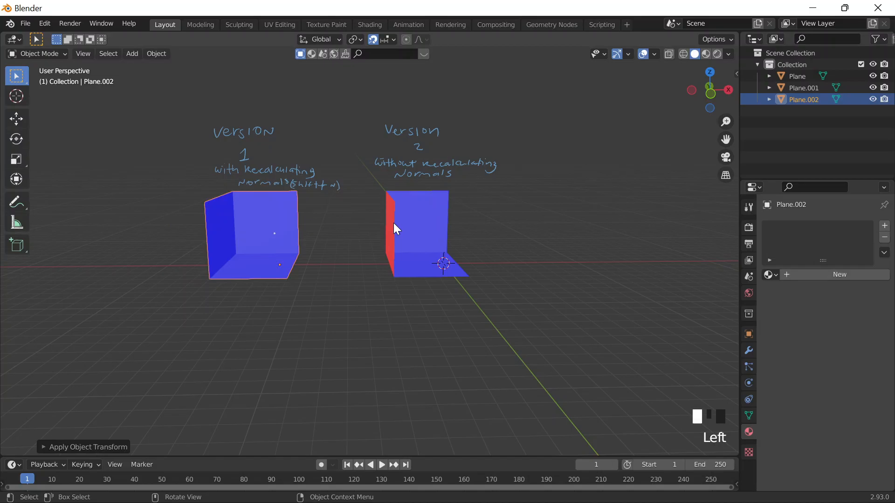
key(ctrl+a)
click(376, 232)
Try to recalculate the normals of the Version 1 mesh without selecting all of its geometry.
key(Tab)
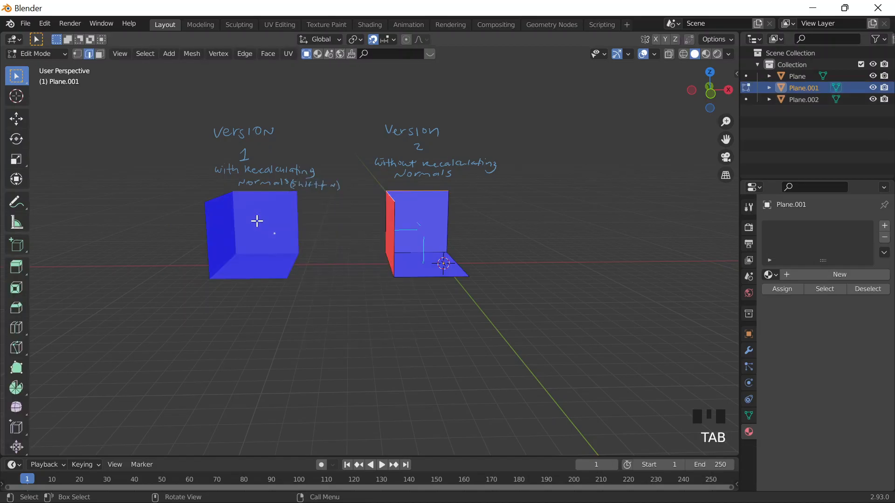
key(Tab)
click(256, 215)
key(Tab)
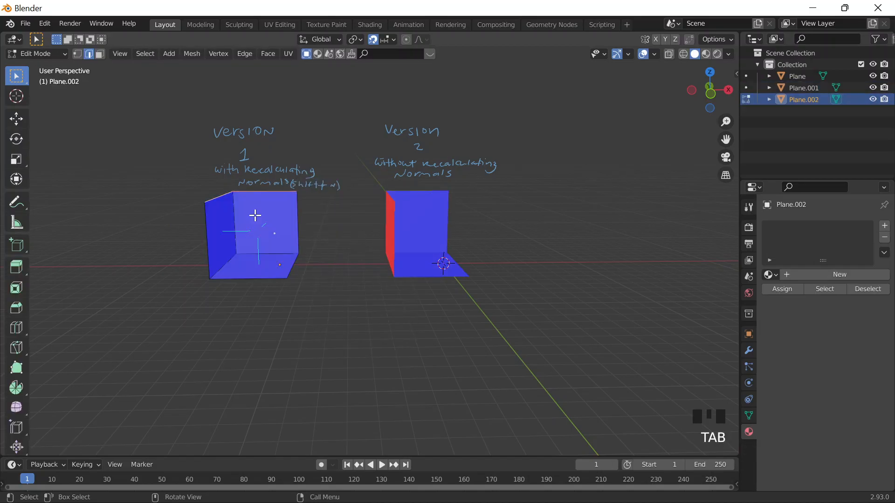
key(shift+n)
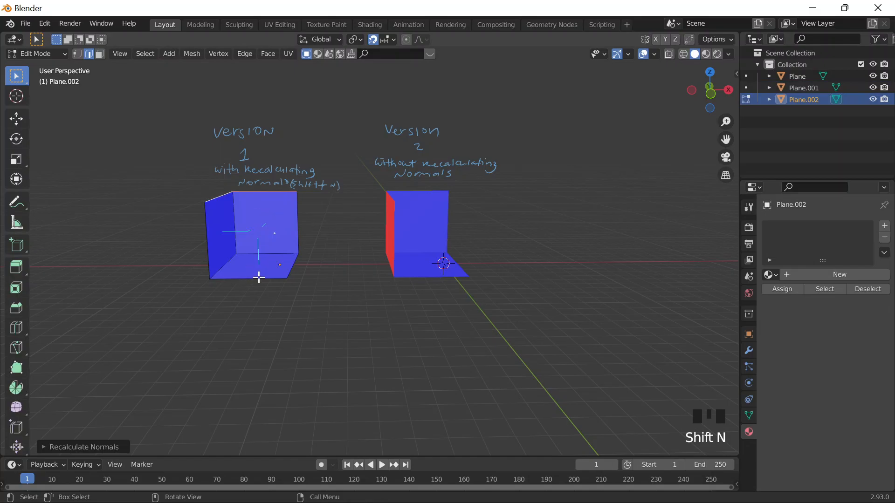
middle_drag(322, 232, 322, 230)
key(ctrl+z)
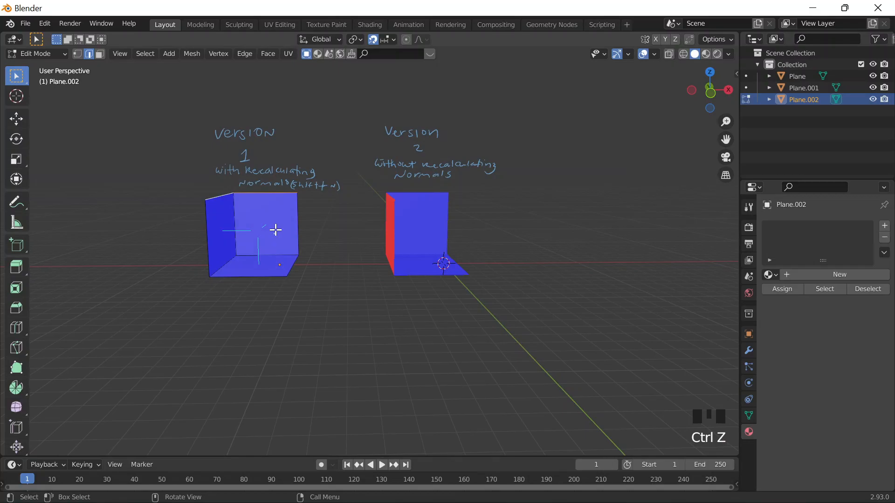
Select all geometry of the Version 1 mesh and recalculate its normals, returning to Object Mode.
key(a)
key(shift+s)
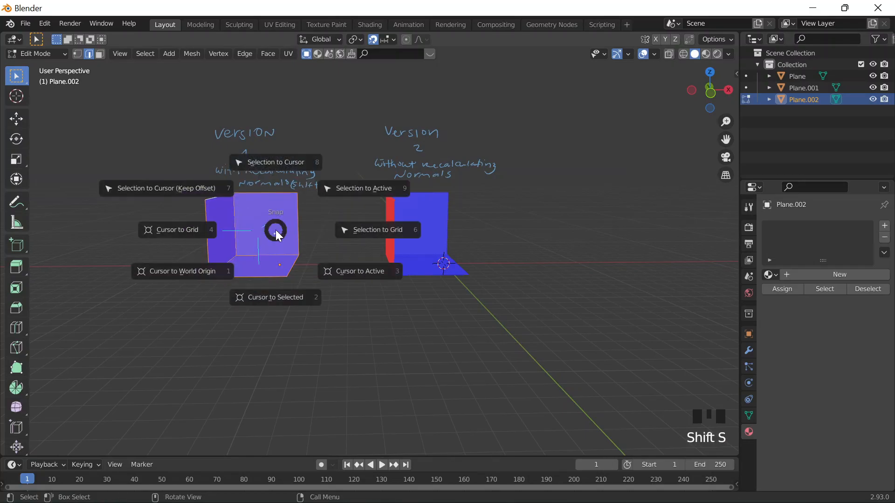
key(shift+n)
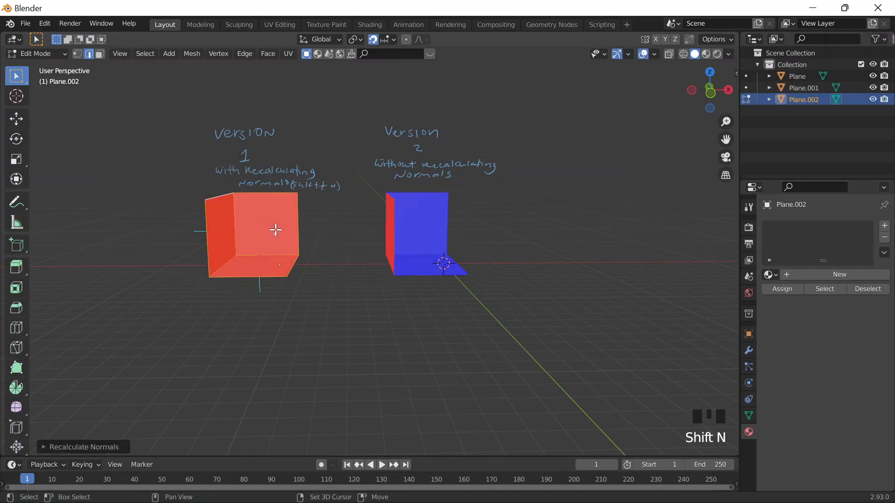
key(Tab)
Inspect the face orientation and normals of both versions from several angles, including the front view.
scroll(206, 248, down, 3)
middle_drag(206, 248, 238, 261)
scroll(389, 259, up, 3)
key(Tab)
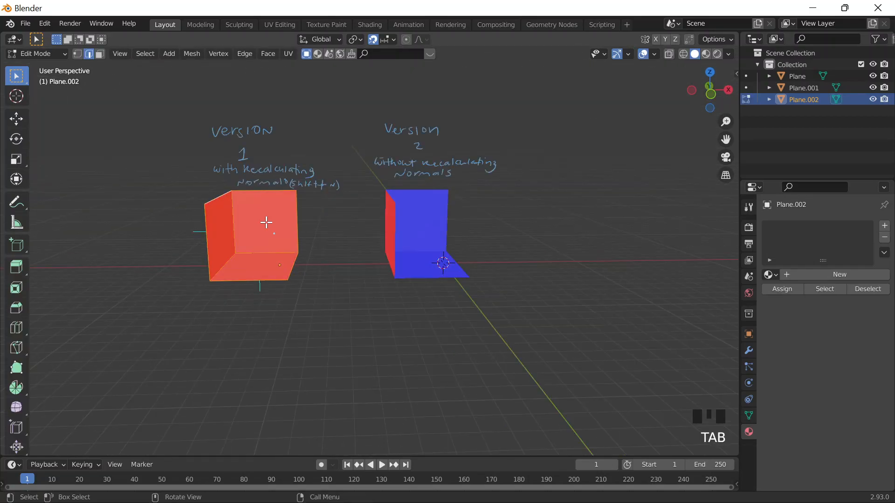
key(Tab)
click(437, 239)
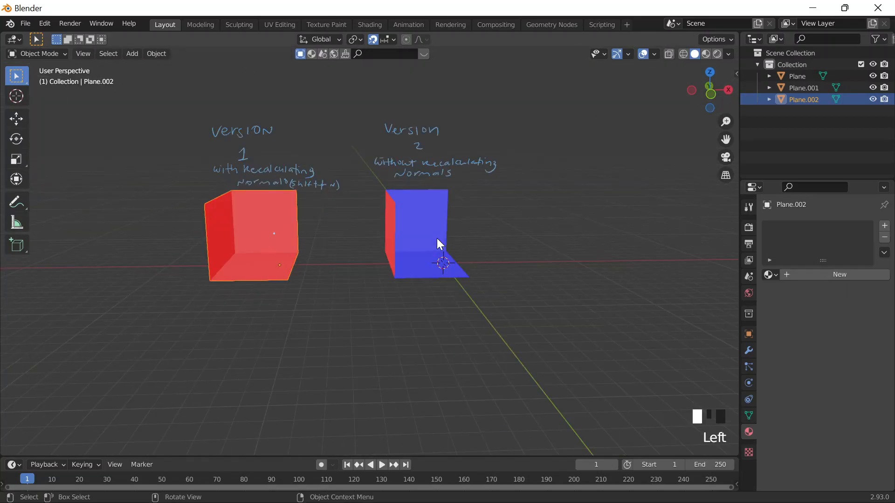
key(Tab)
key(Tab)
middle_drag(440, 243, 390, 290)
click(277, 233)
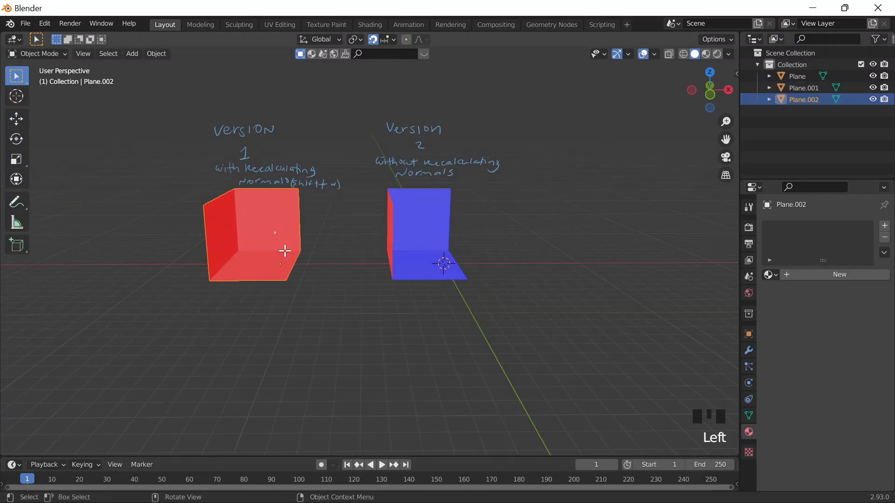
key(Tab)
key(grave)
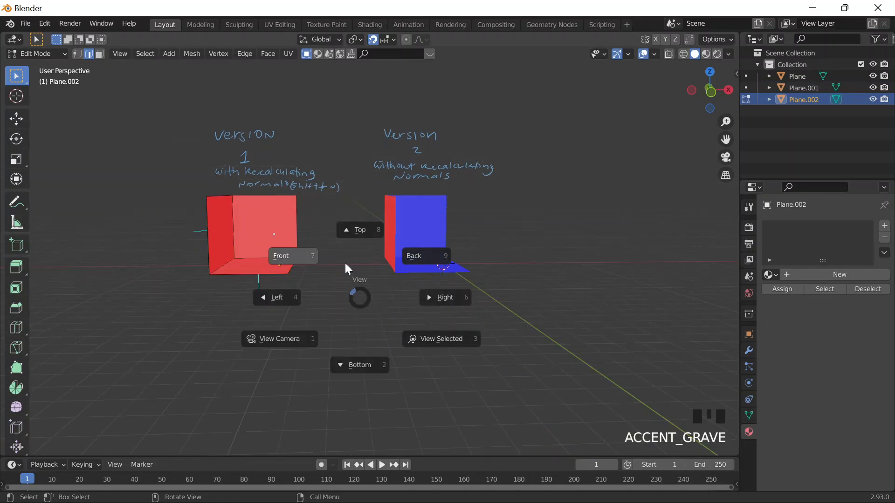
click(345, 263)
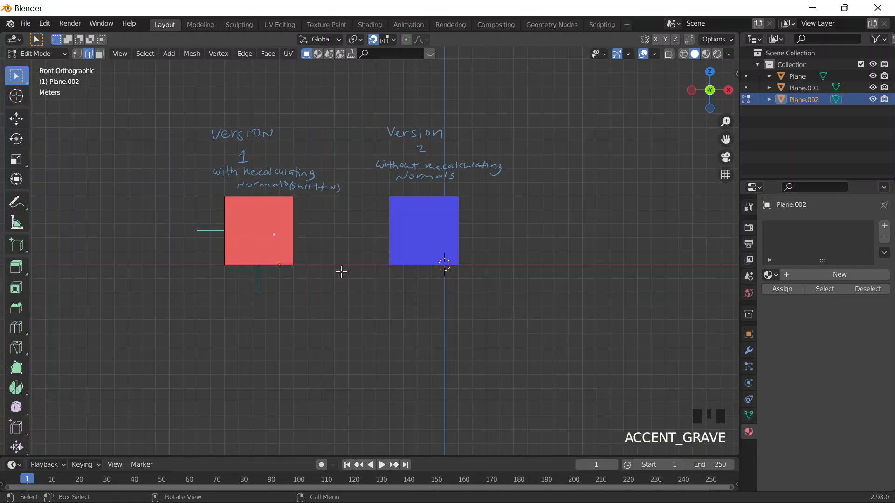
middle_drag(341, 272, 343, 292)
scroll(357, 267, down, 2)
scroll(356, 268, up, 4)
Switch to Snipping Tool and capture a rectangular snip of the Version 1 object with its handwritten label.
mouse_move(494, 496)
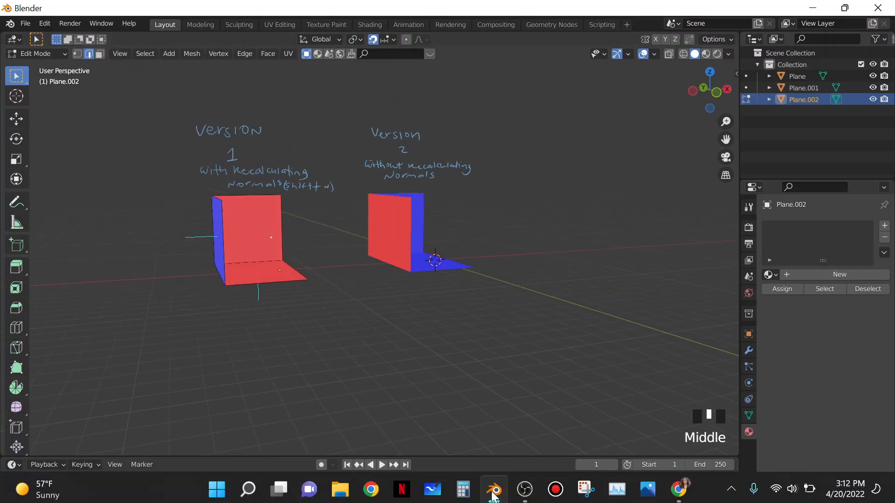
click(586, 490)
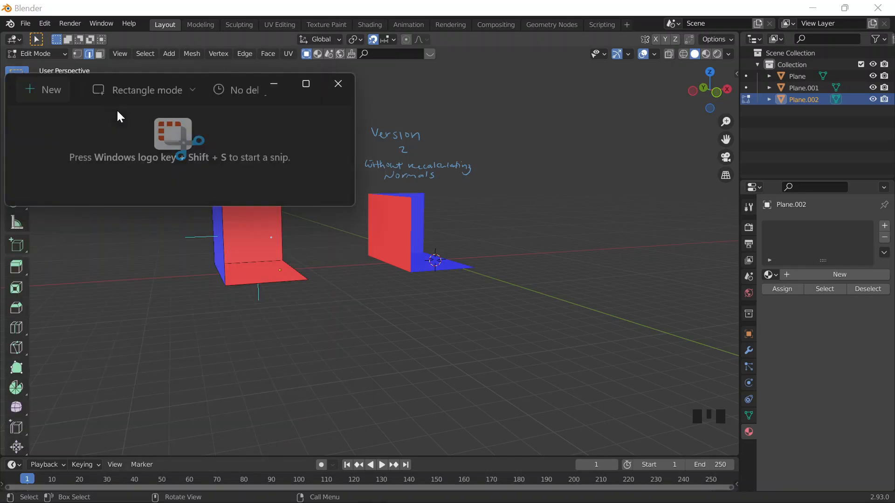
click(52, 111)
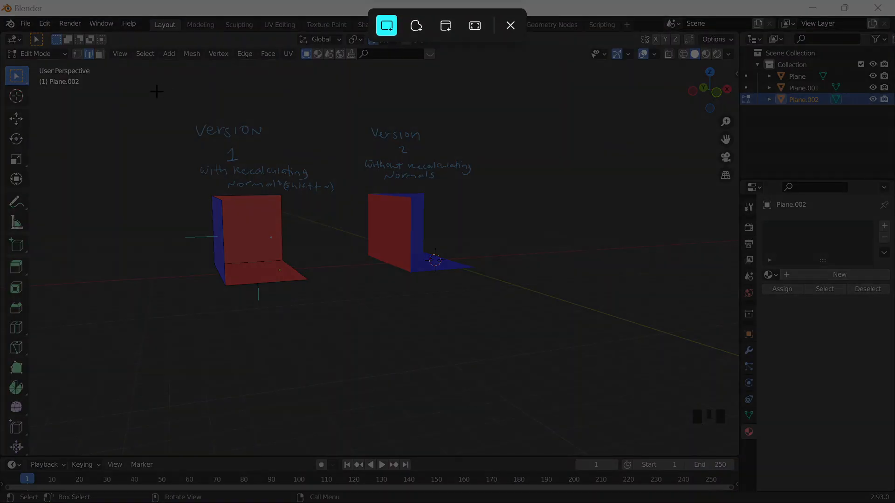
drag(149, 90, 341, 366)
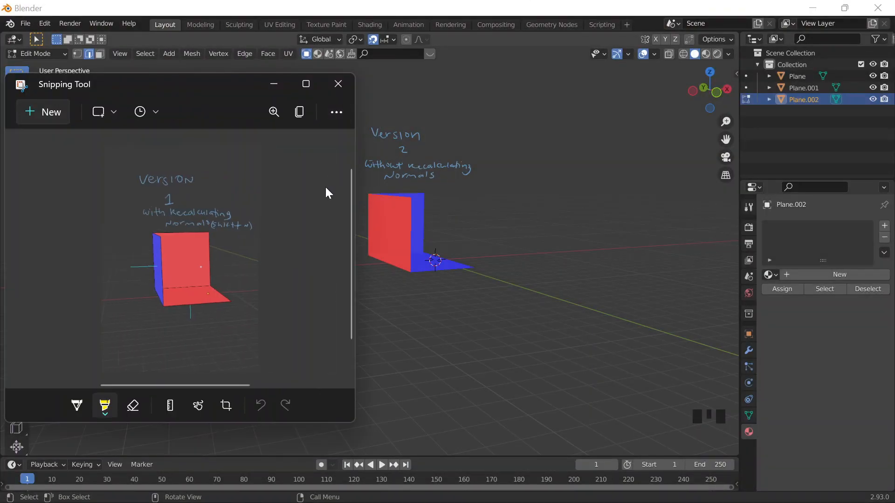
Save the Version 1 snip to the Desktop under the name b and close Snipping Tool.
key(ctrl+s)
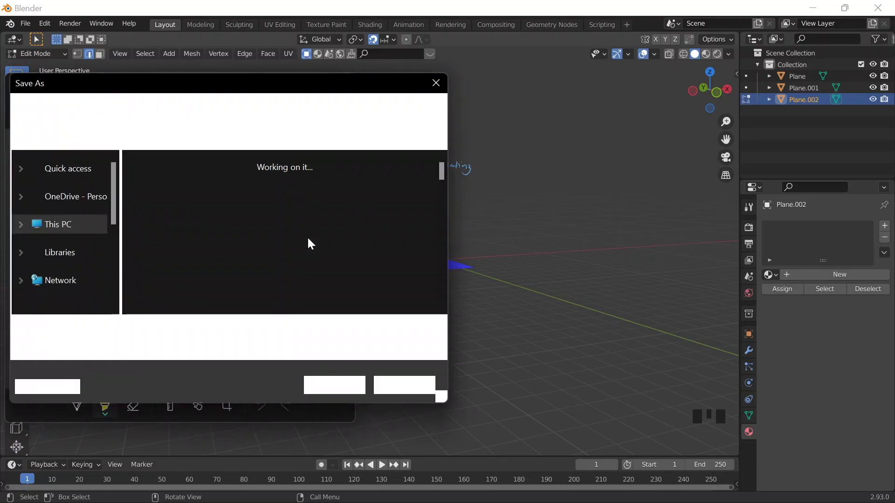
text(b)
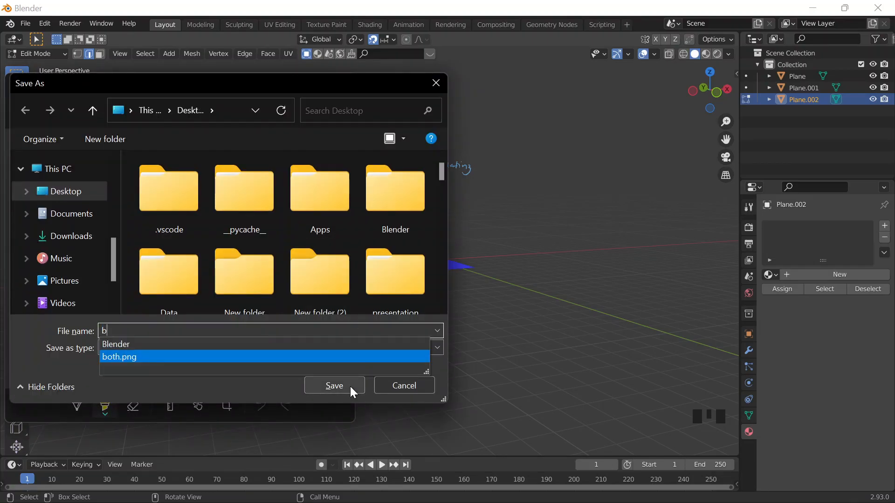
click(325, 383)
click(339, 85)
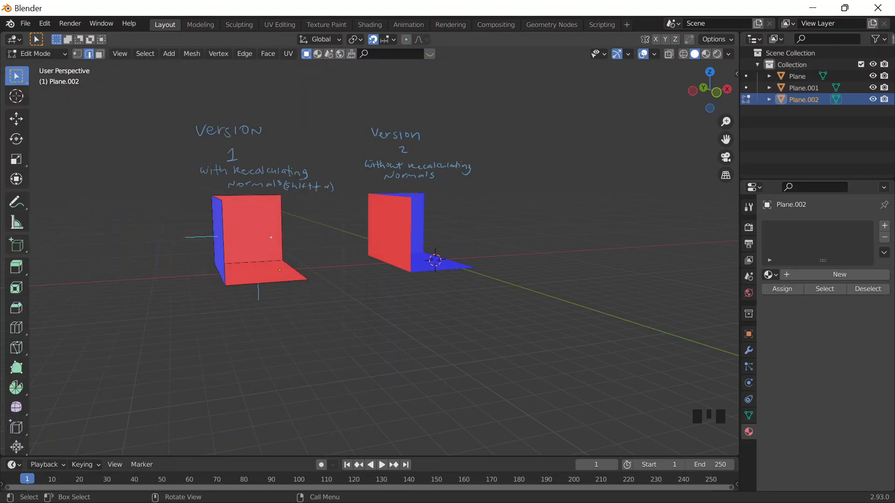
Put the Version 2 object in Edit Mode and capture a rectangular snip of it with its label in Snipping Tool.
key(Tab)
click(394, 219)
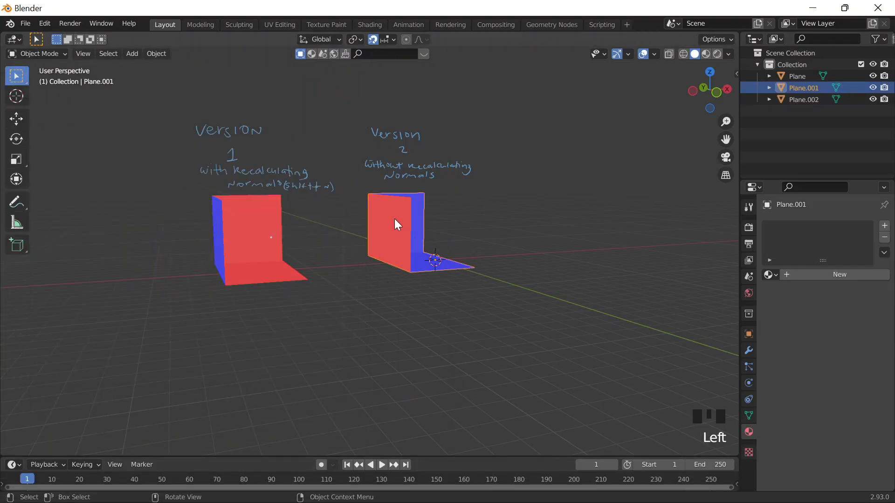
key(Tab)
middle_drag(498, 356, 450, 354)
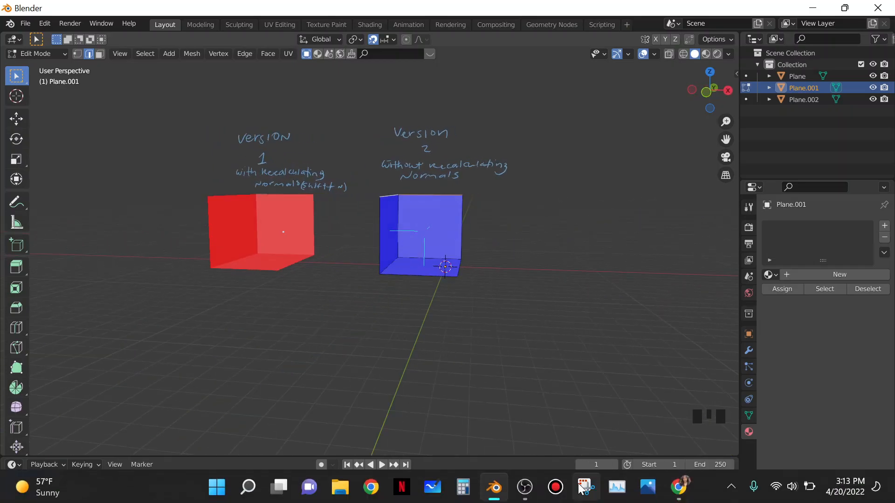
click(585, 488)
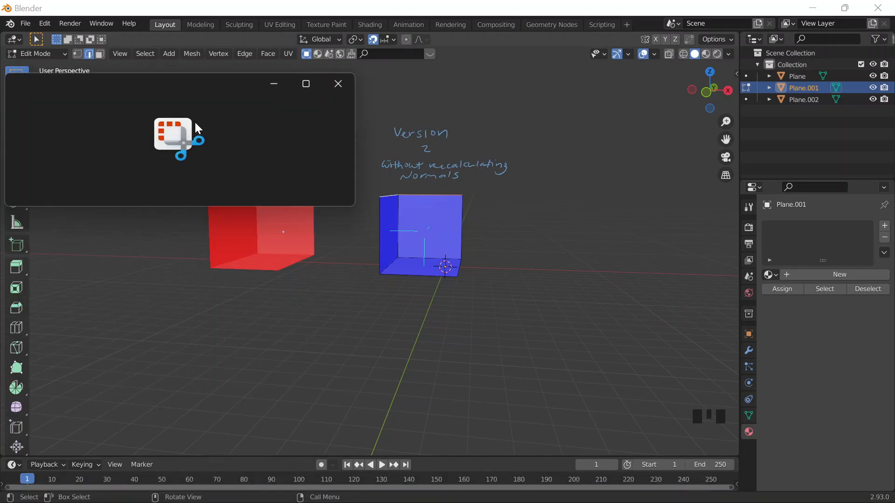
click(46, 111)
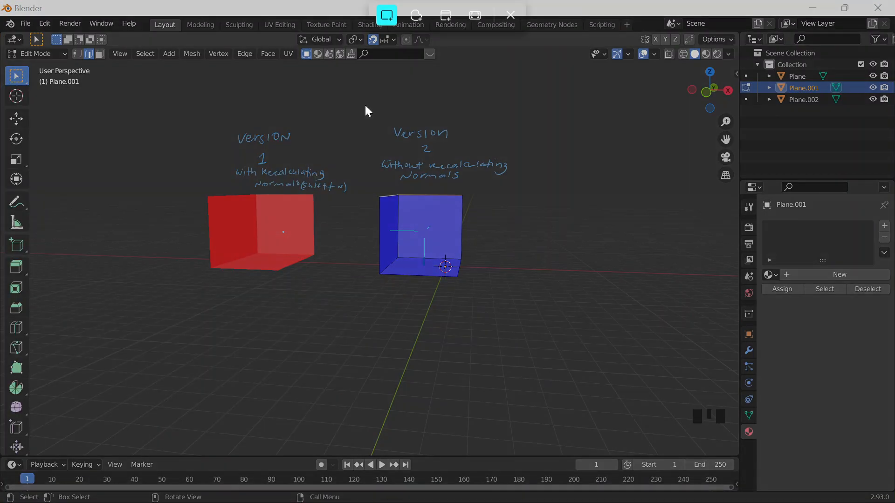
drag(364, 103, 533, 316)
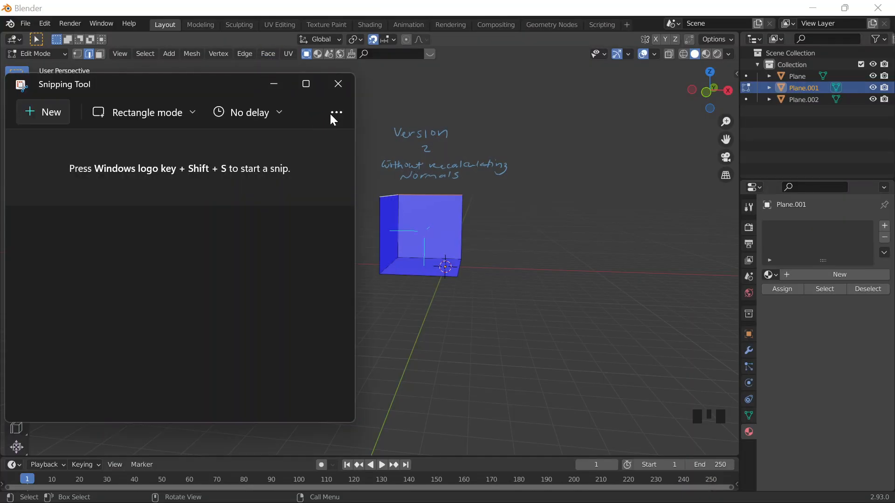
Save the Version 2 snip to the Desktop under the name c and close Snipping Tool.
click(335, 113)
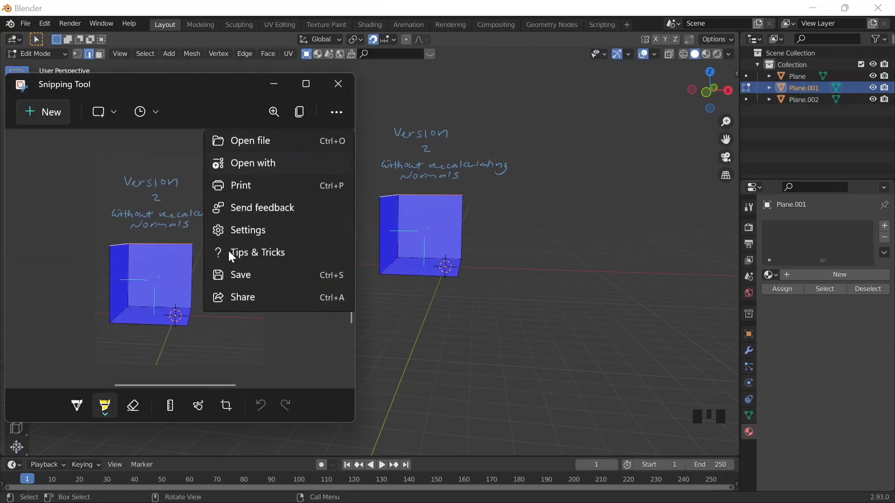
click(244, 273)
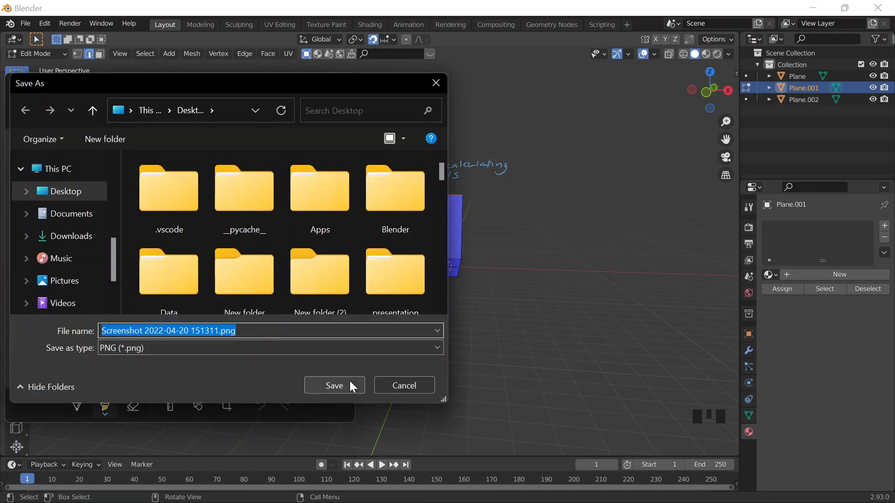
text(c)
click(350, 383)
click(339, 84)
Compare the face orientation of both versions from several angles, checking the Version 2 mesh in Edit and Object Mode.
middle_drag(317, 280, 413, 326)
scroll(482, 397, up, 3)
scroll(464, 379, down, 3)
mouse_move(463, 380)
middle_down()
mouse_move(497, 396)
mouse_move(485, 379)
mouse_move(451, 375)
middle_up()
middle_click(452, 375)
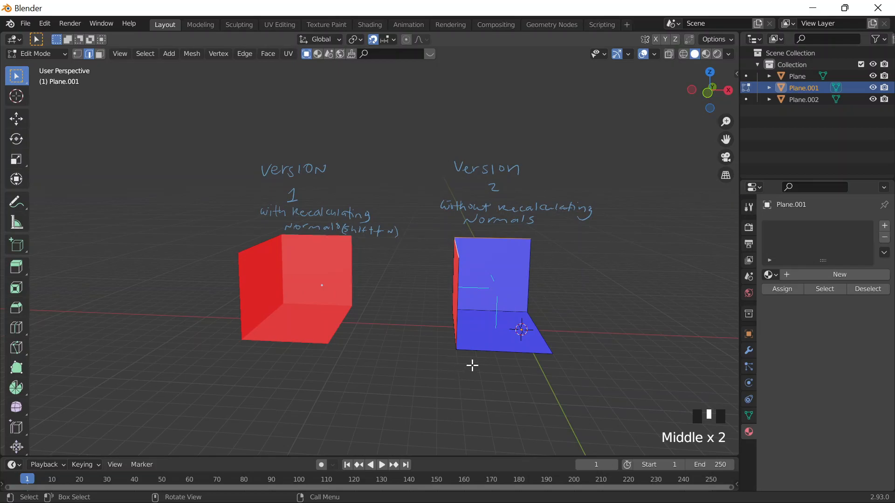
key(Tab)
middle_drag(572, 389, 582, 387)
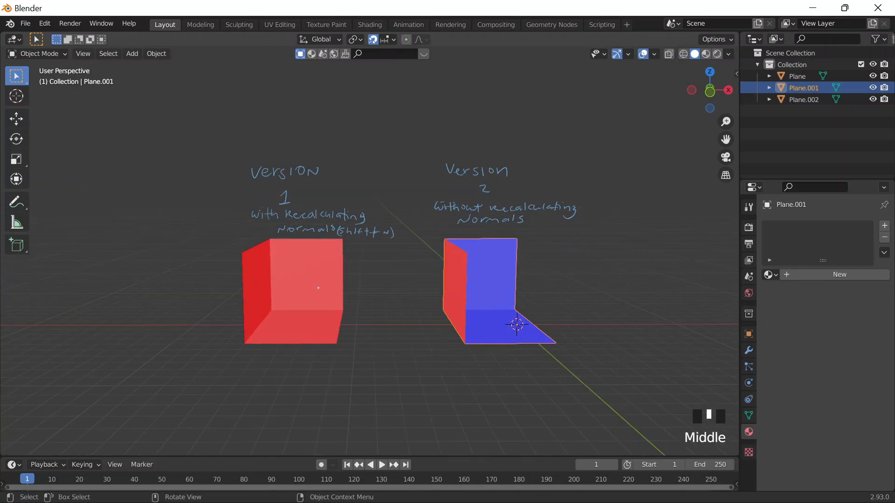
middle_drag(568, 377, 492, 372)
key(Tab)
key(Tab)
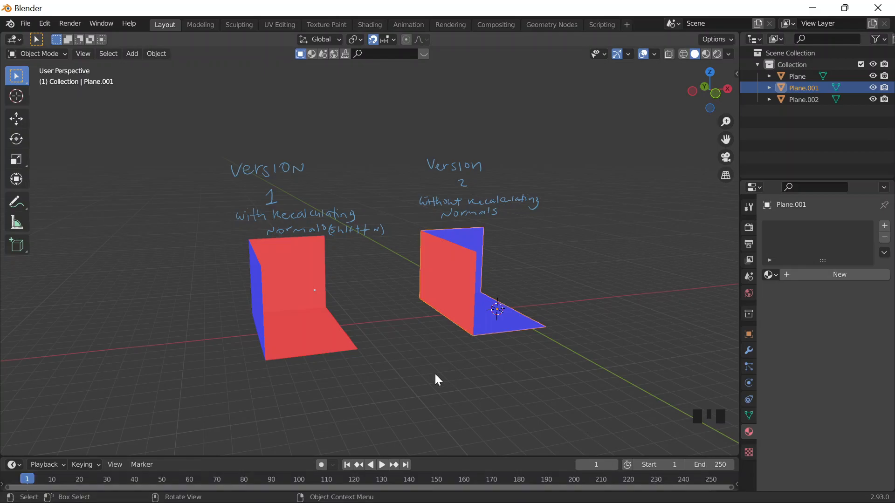
Duplicate the Version 1 object and place the copy about 20 m in front of it along the negative Y axis.
middle_drag(474, 386, 459, 378)
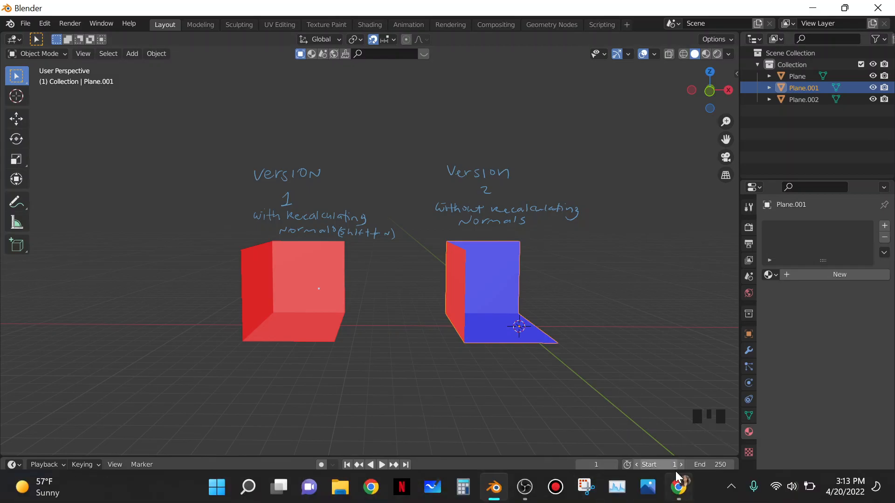
mouse_move(680, 488)
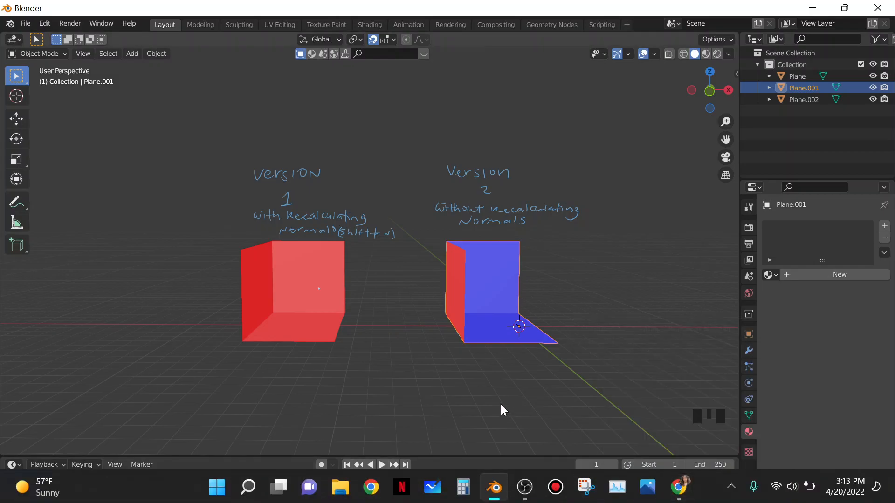
middle_drag(424, 382, 427, 392)
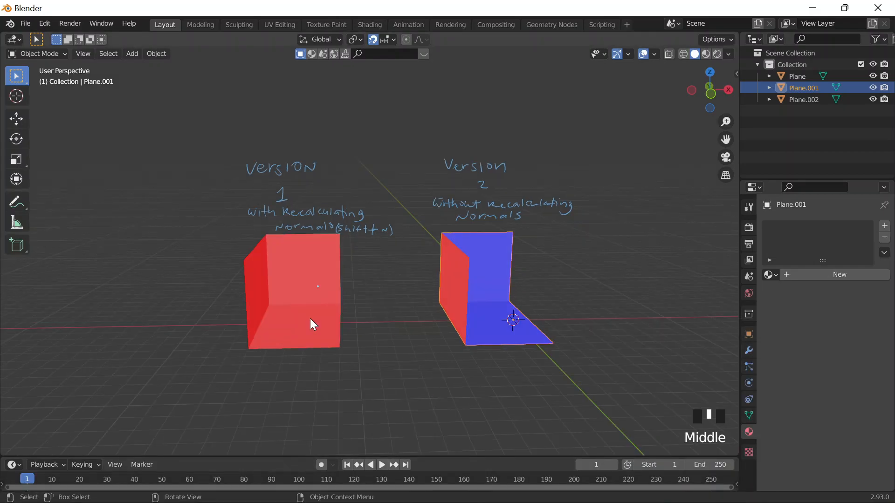
scroll(309, 318, down, 3)
click(323, 293)
key(shift+s)
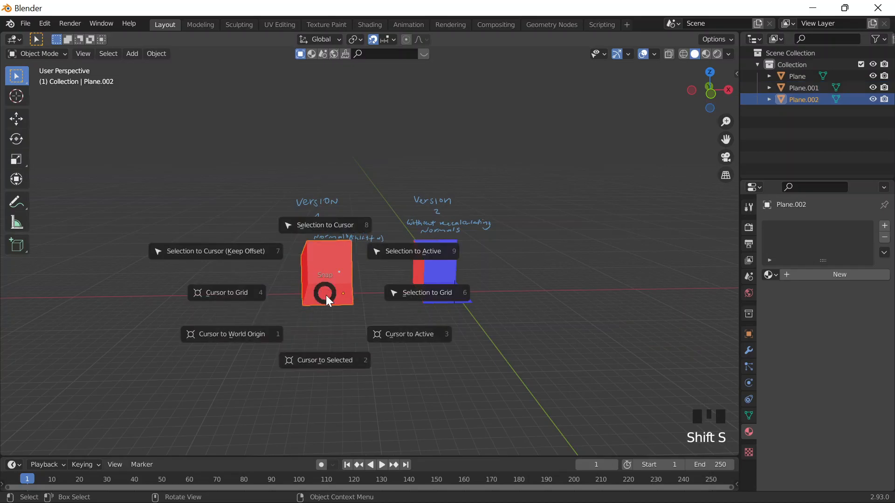
key(Escape)
key(shift+d)
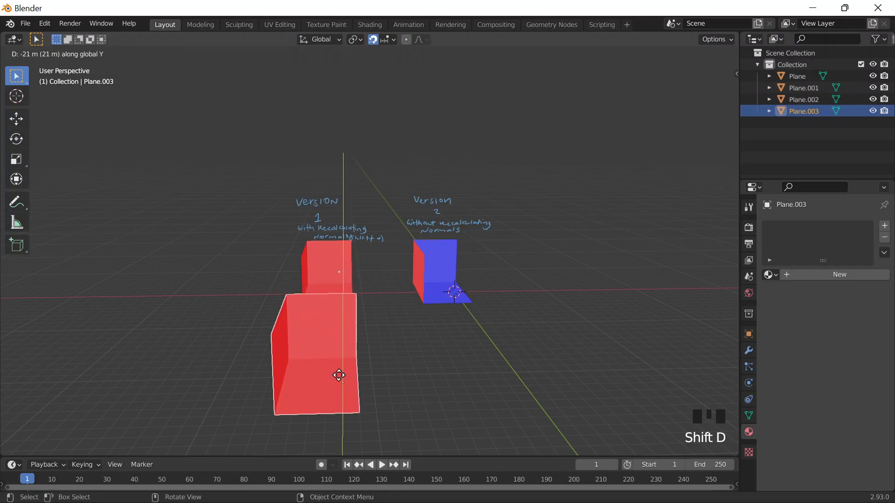
click(340, 373)
Duplicate the Version 2 object and place the copy in front of it, beside the Version 1 copy.
click(436, 275)
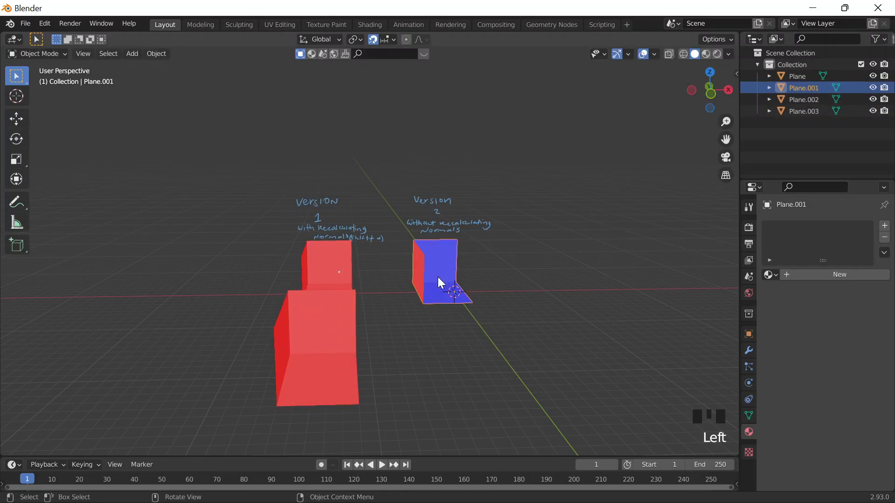
key(shift+d)
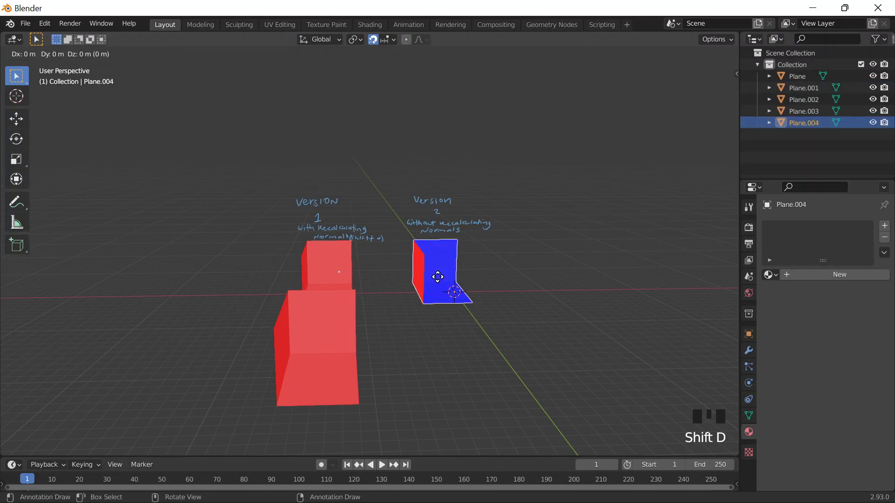
click(476, 363)
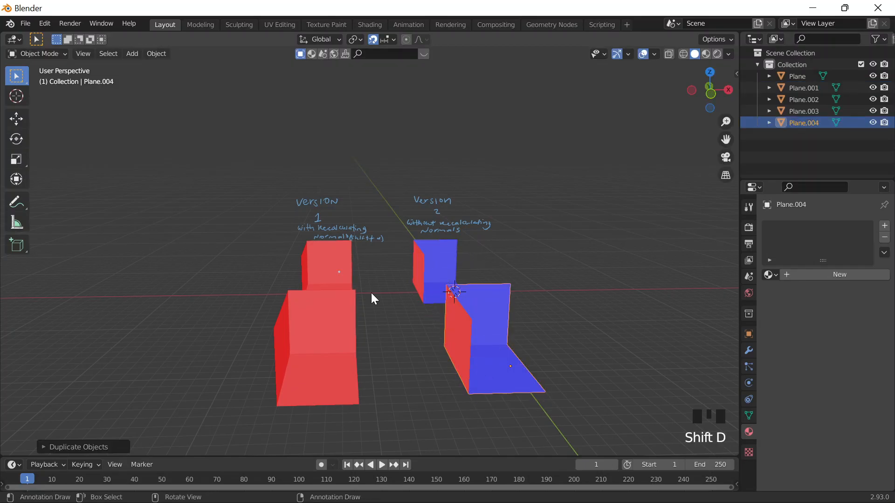
scroll(371, 293, down, 2)
middle_drag(372, 294, 370, 337)
scroll(371, 341, up, 2)
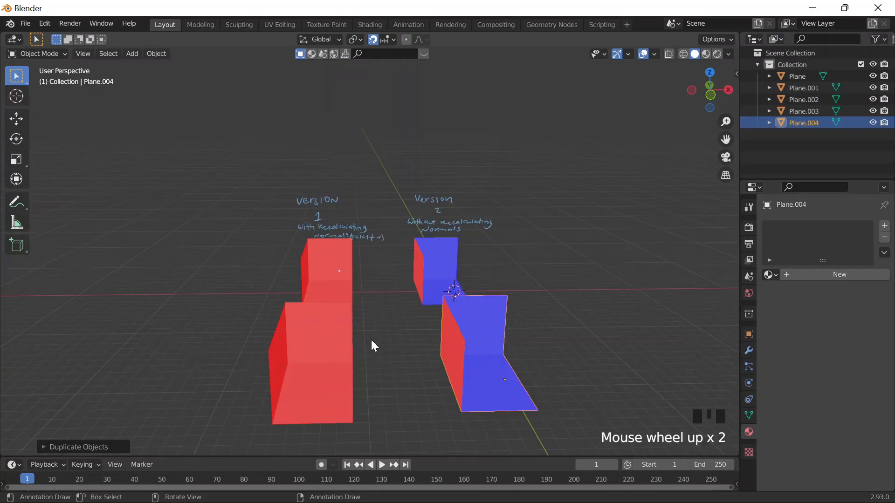
Put the Version 1 copy in Edit Mode with its whole mesh selected.
middle_drag(404, 383, 272, 295)
click(358, 314)
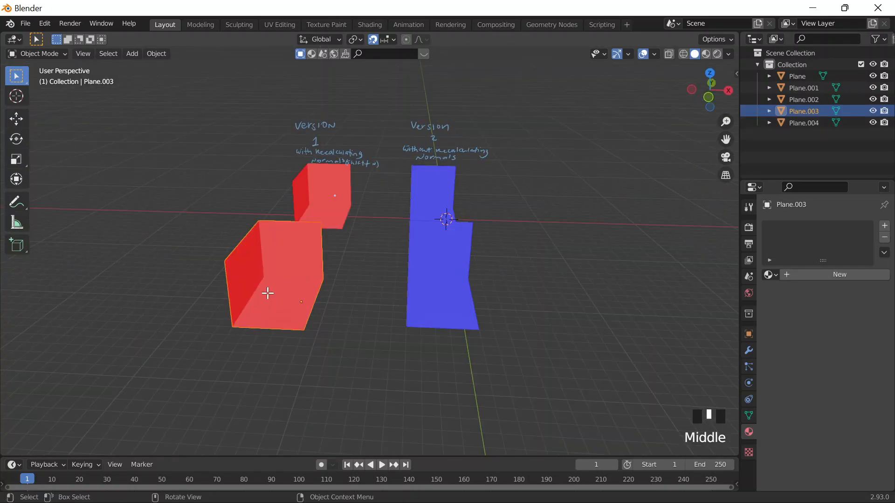
key(Tab)
key(a)
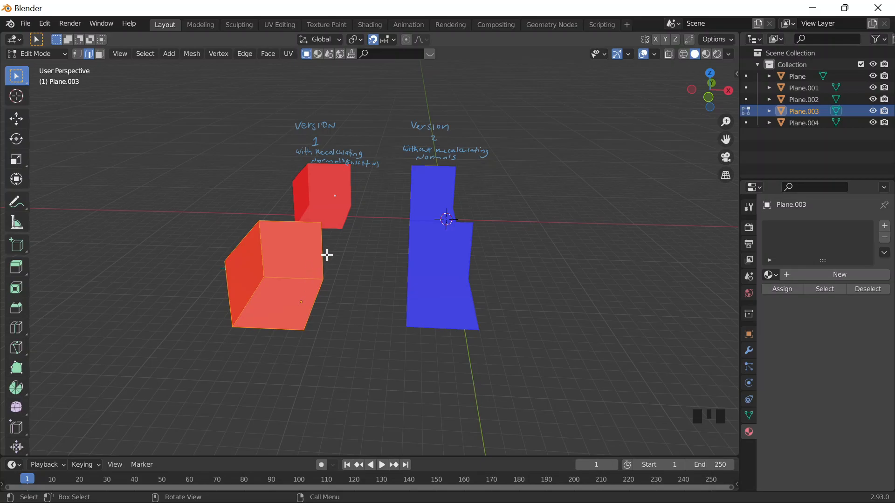
Try extruding the Version 1 copy's faces along normals by a freehand amount, inspect the shell and undo the extrusion.
key(alt+e)
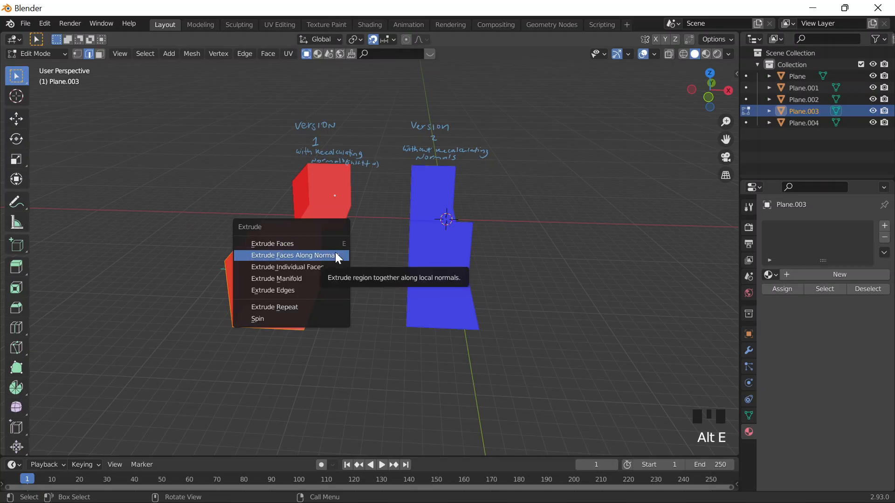
click(337, 256)
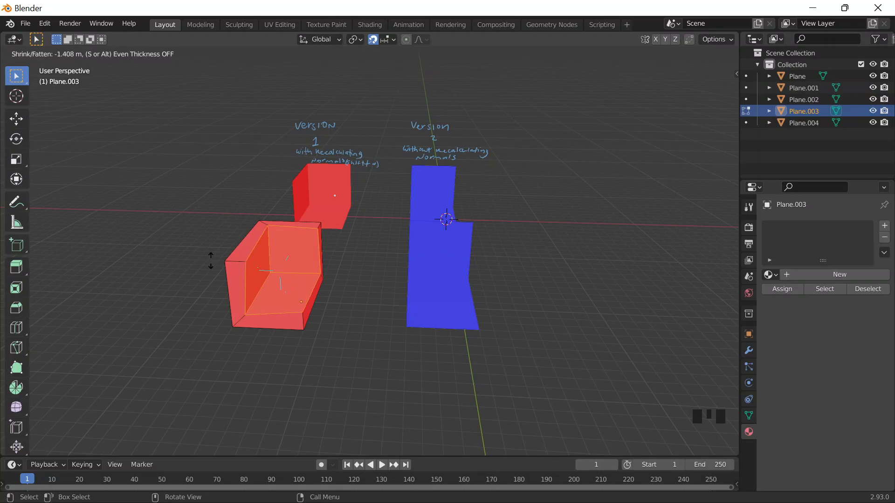
click(171, 249)
middle_drag(173, 250, 203, 272)
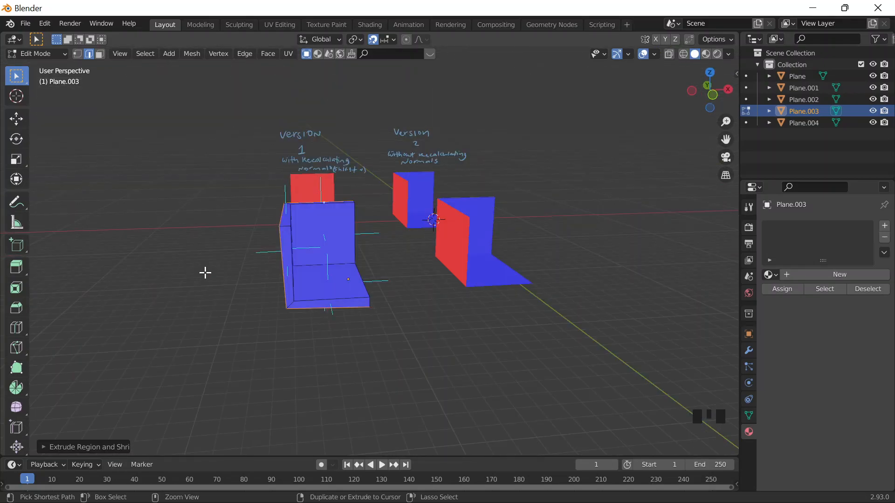
key(ctrl+z)
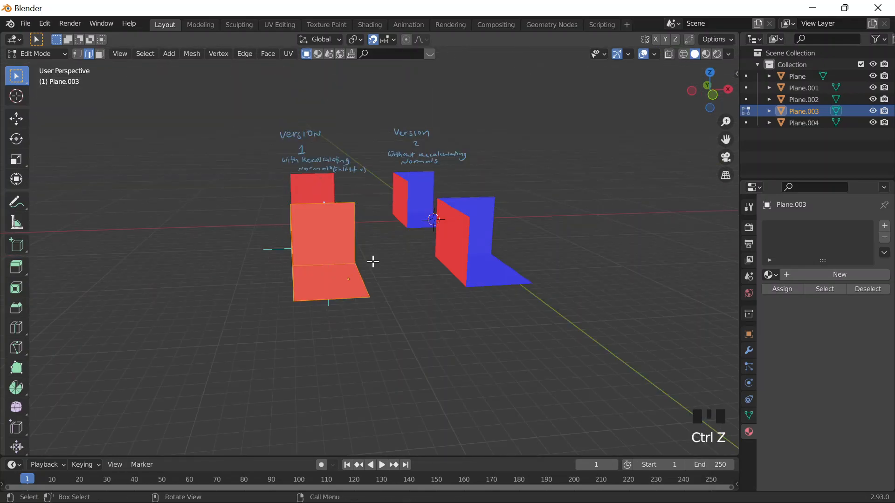
Switch to the browser, check the wall extrusion thickness in the low poly room tutorial video and return to Blender.
click(678, 489)
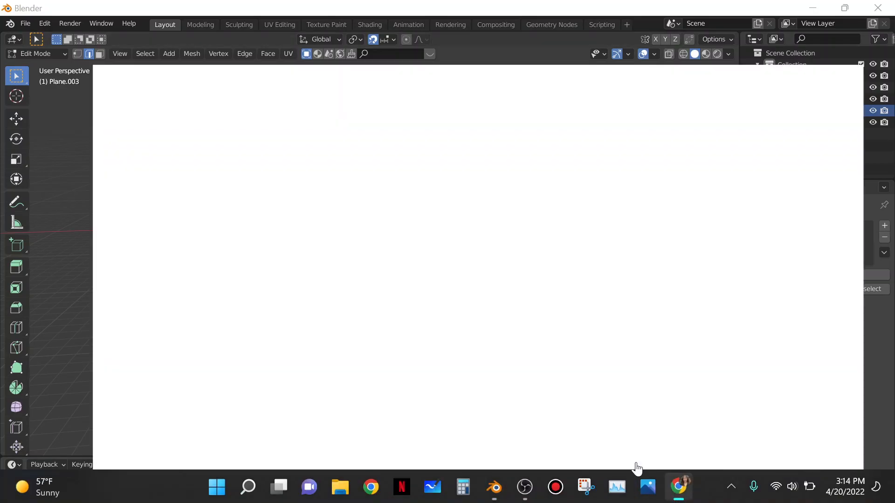
key(ctrl+1)
click(373, 216)
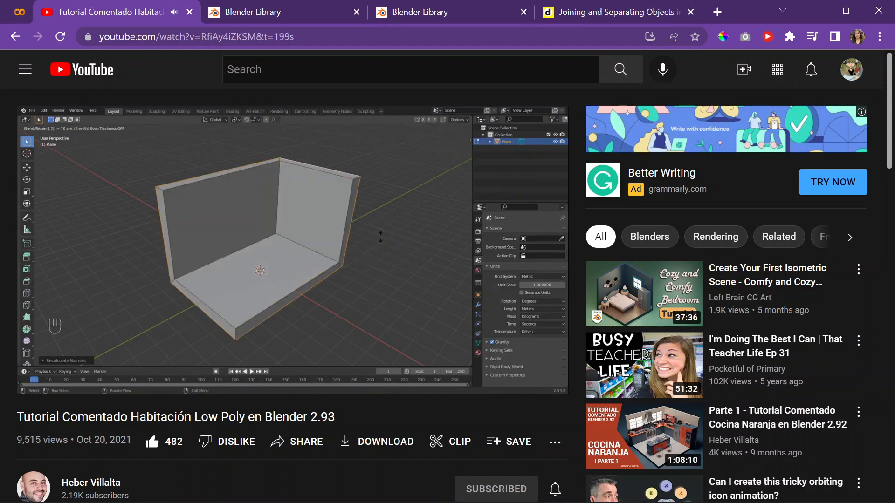
key(k)
click(814, 10)
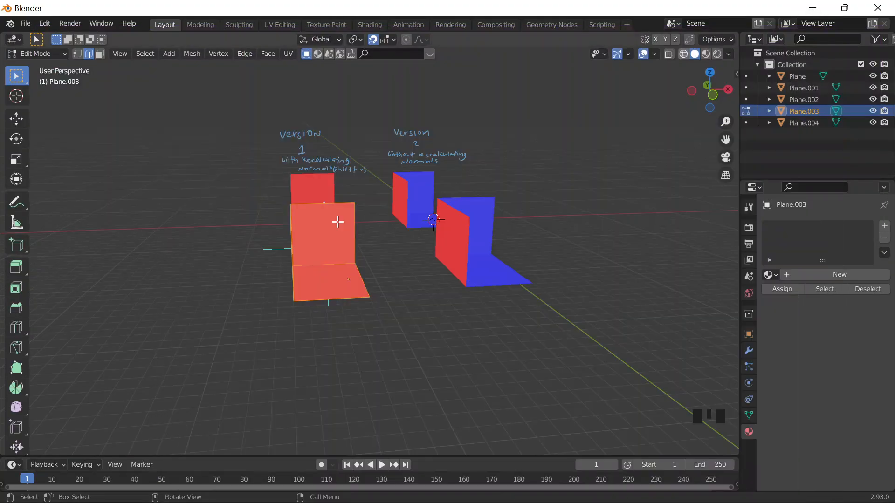
Extrude the Version 1 copy's faces along normals by 0.7 m, inspect the result and return to Object Mode.
key(alt+e)
click(312, 282)
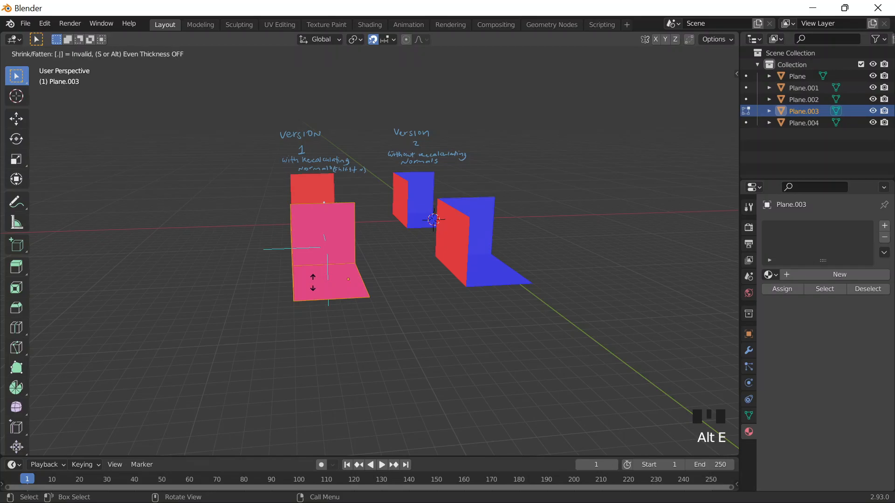
text(.7)
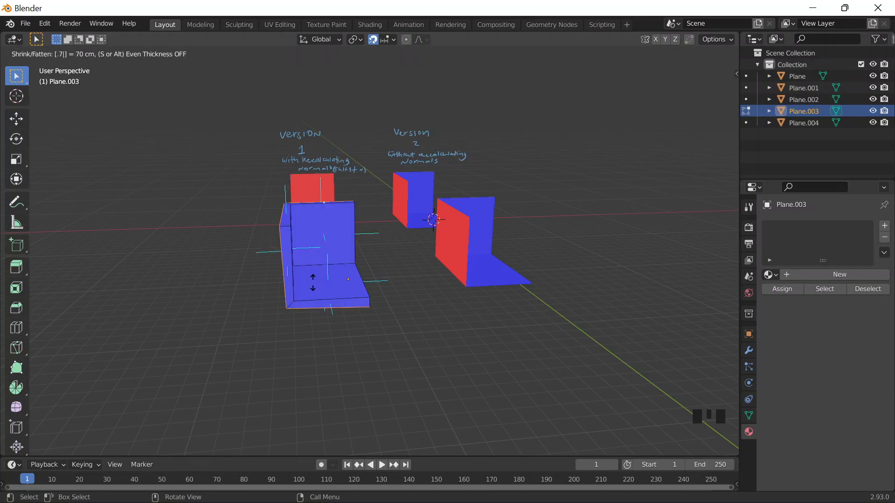
key(Return)
mouse_move(422, 287)
middle_down()
mouse_move(374, 278)
mouse_move(437, 284)
middle_up()
scroll(438, 284, up, 2)
scroll(438, 284, up, 2)
scroll(545, 319, down, 2)
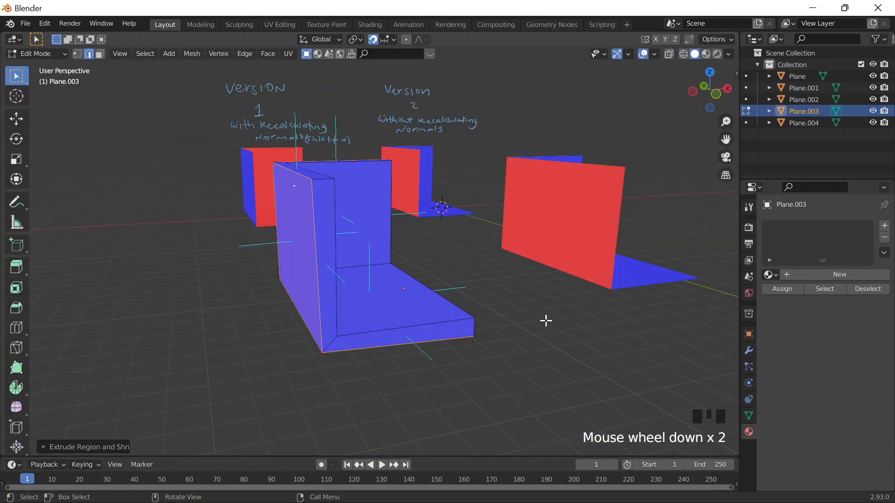
middle_drag(545, 320, 515, 323)
scroll(515, 326, down, 1)
key(Tab)
Extrude all faces of the Version 2 copy along normals by 0.7 m in Edit Mode and return to Object Mode.
click(483, 252)
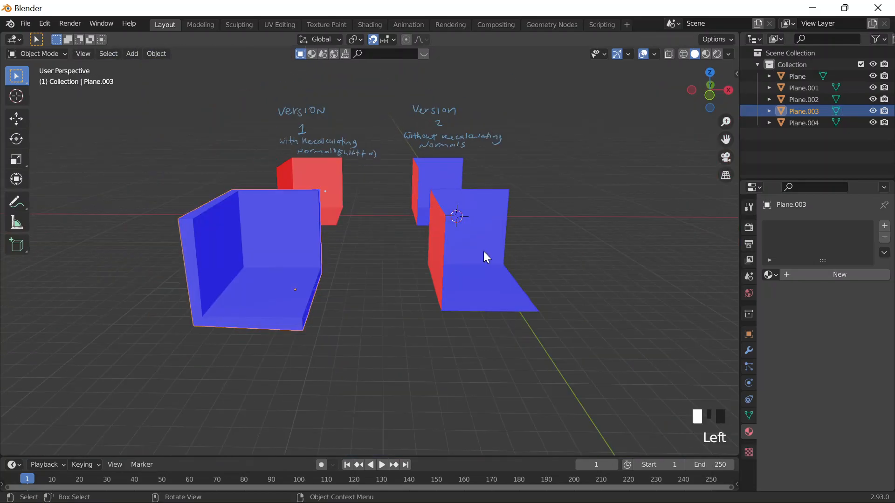
key(Tab)
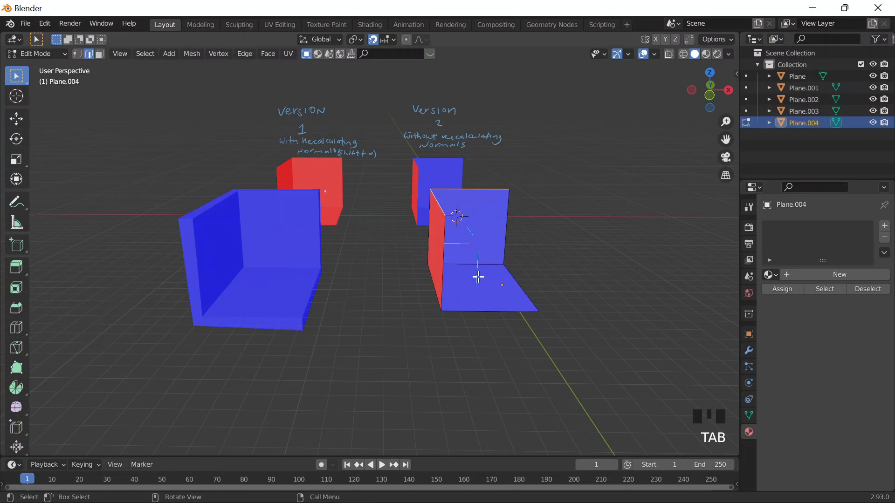
key(alt+e)
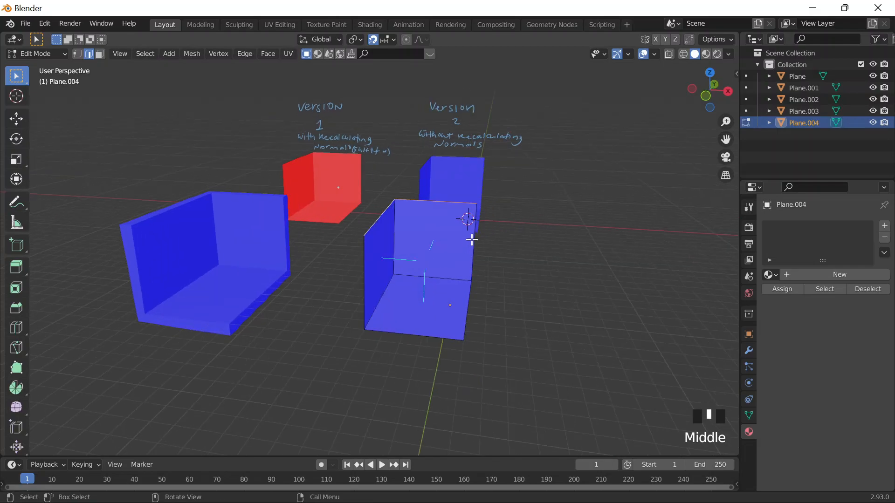
key(a)
key(alt+e)
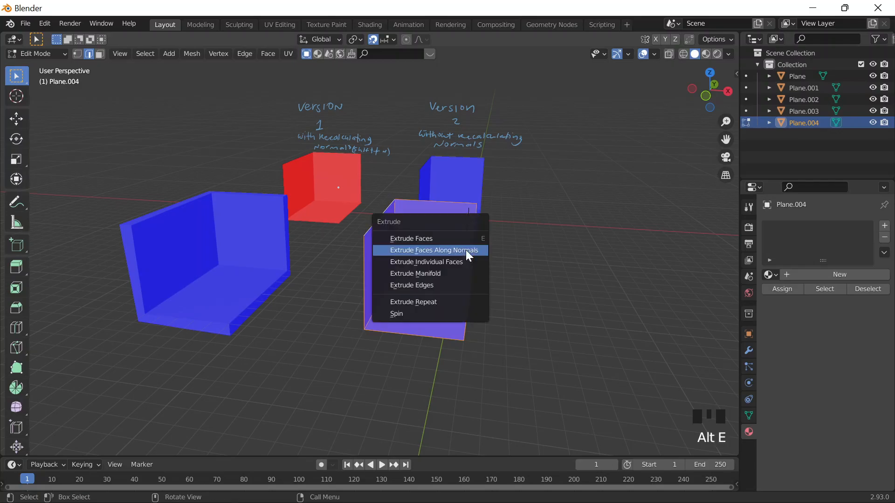
click(474, 252)
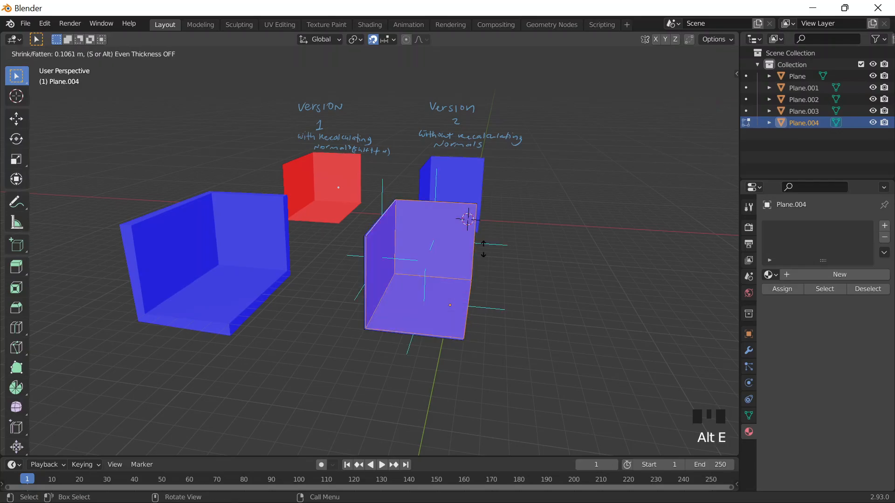
text(.7)
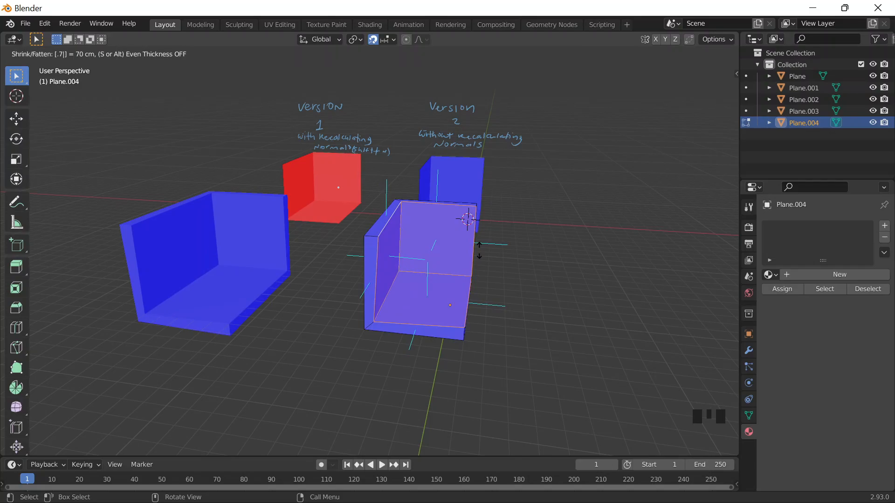
key(Return)
middle_drag(469, 311, 509, 293)
scroll(488, 359, down, 2)
key(Tab)
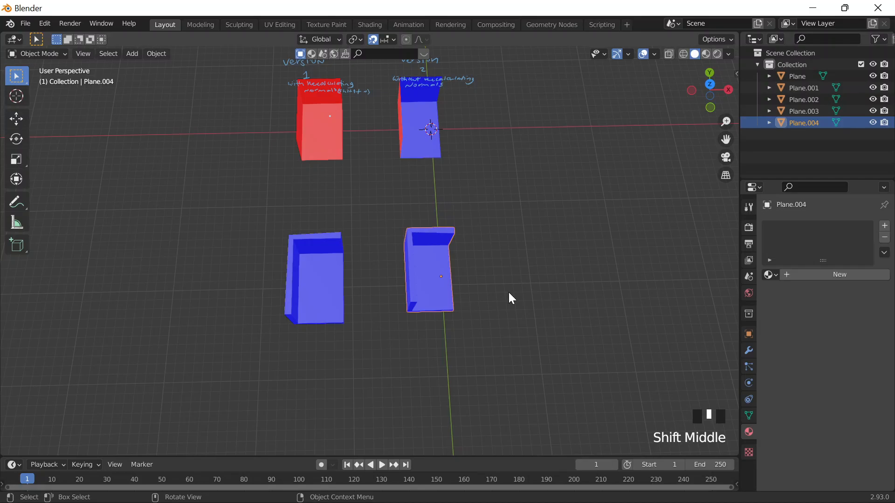
In top view, annotate a vertical line along the outer left side of each extruded copy.
key(grave)
key(grave)
click(446, 140)
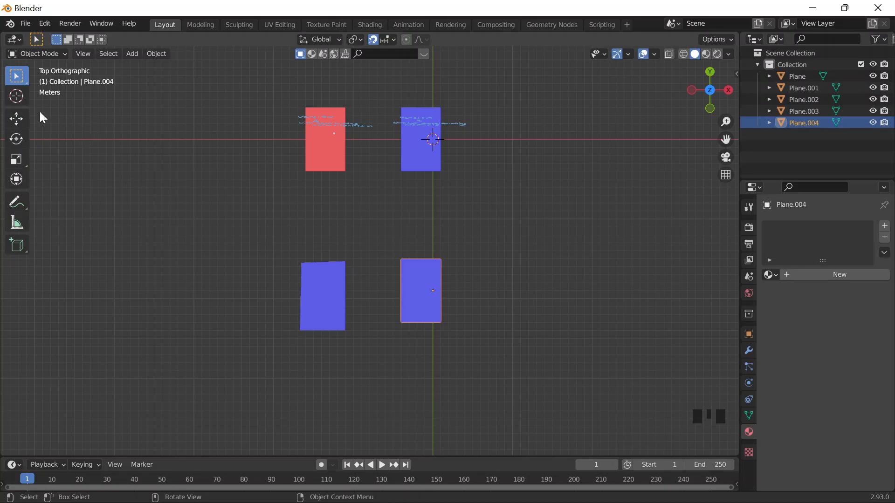
click(25, 203)
drag(296, 264, 291, 330)
drag(393, 263, 391, 323)
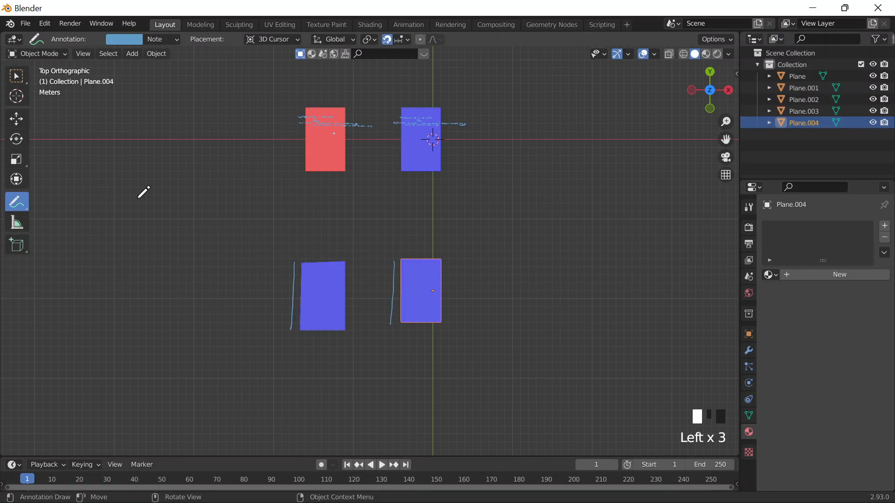
Add a second annotation layer in yellow and mark the lower end of each side line with it.
click(153, 39)
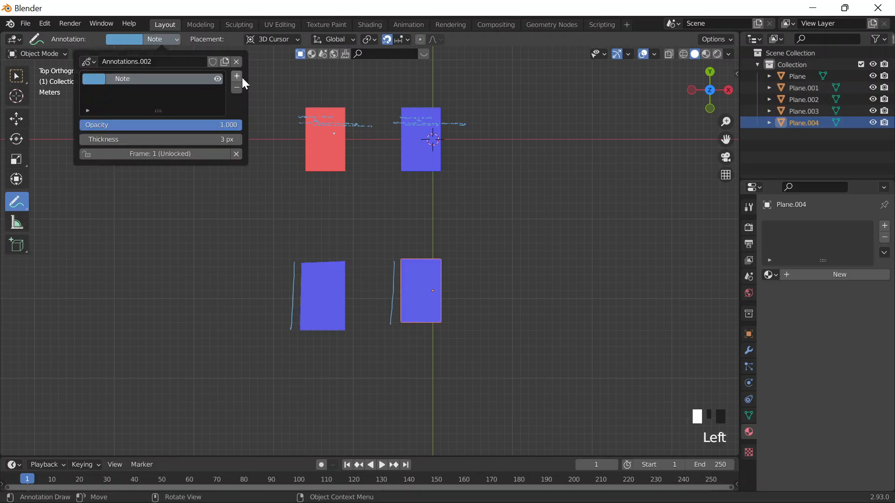
click(237, 76)
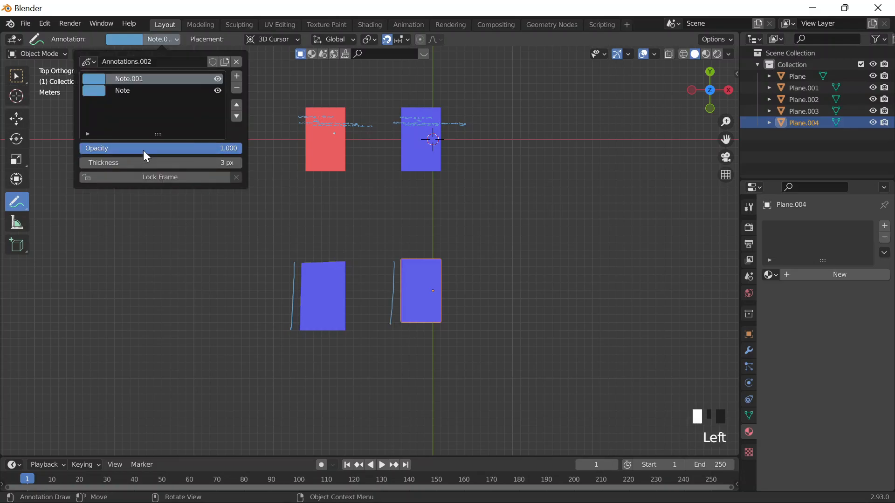
click(144, 150)
click(126, 39)
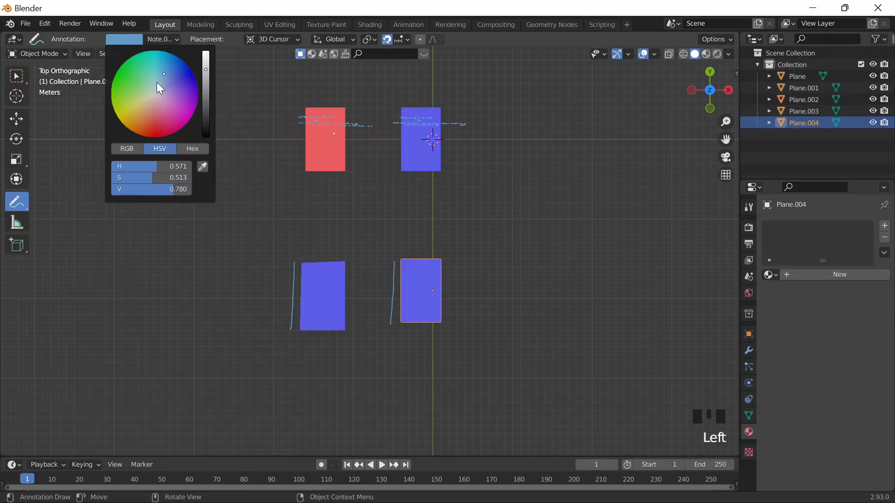
click(183, 85)
drag(183, 86, 138, 103)
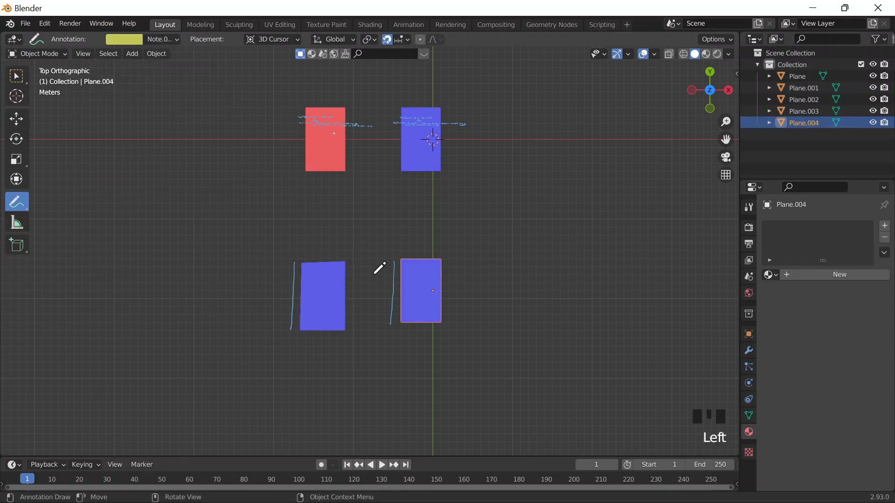
drag(390, 326, 389, 329)
drag(295, 320, 289, 329)
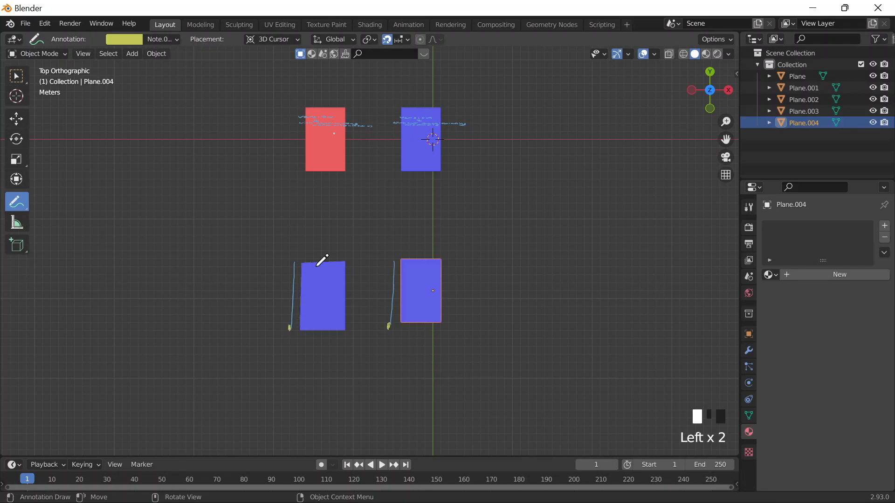
Restore the top view of the four meshes, open Snipping Tool and capture a rectangular snip of the meshes with their annotations.
middle_drag(322, 260, 478, 278)
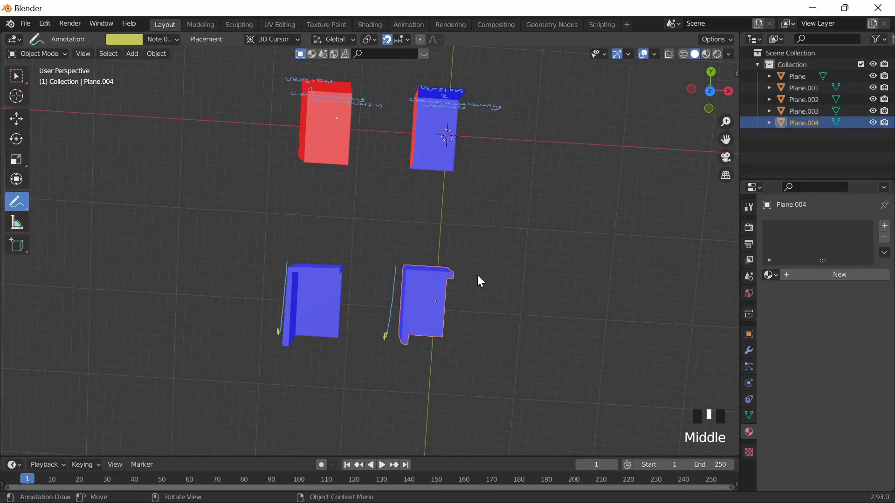
key(grave)
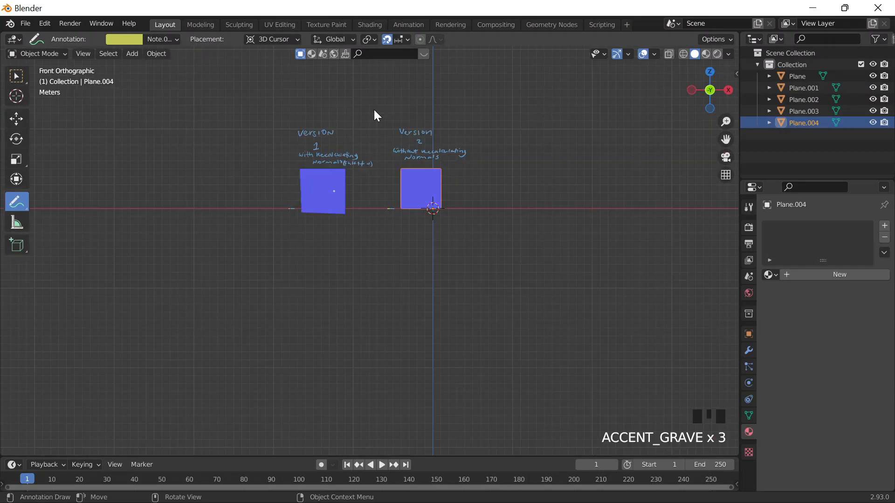
key(grave)
click(377, 85)
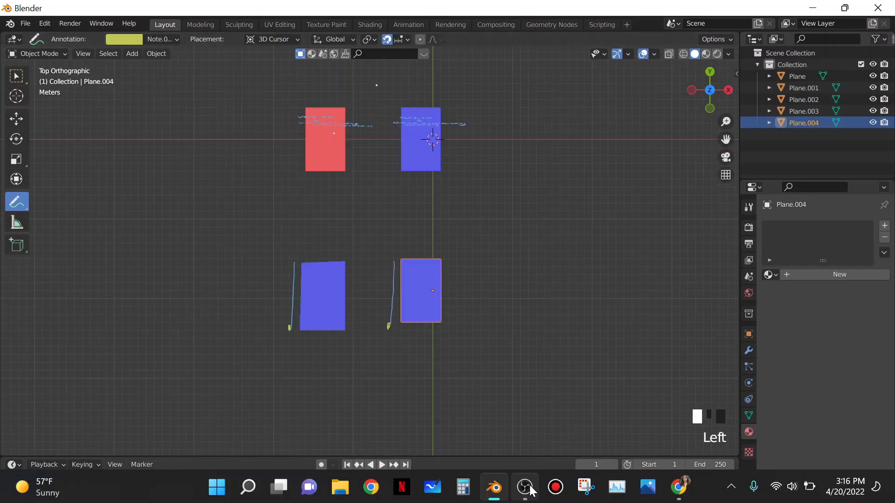
click(527, 487)
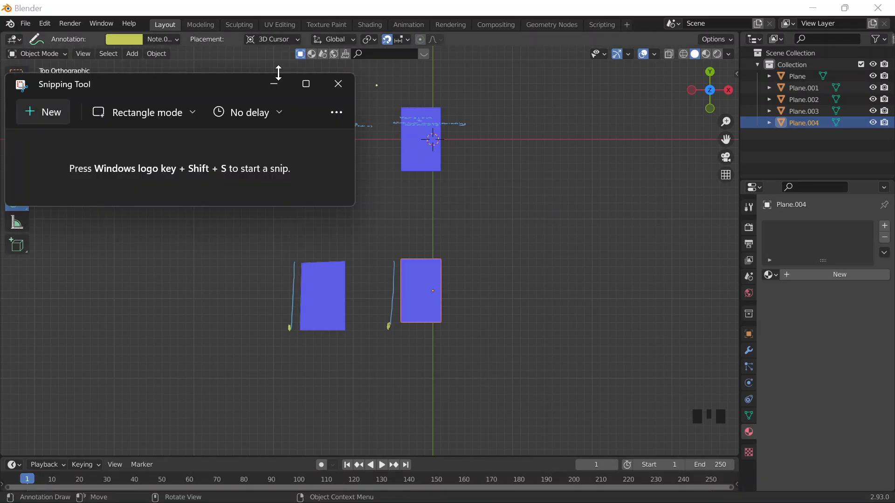
click(251, 66)
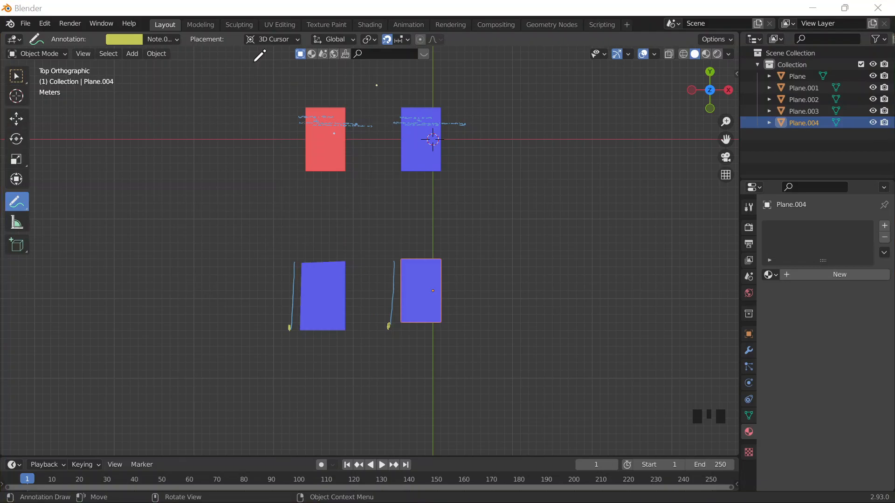
mouse_move(588, 498)
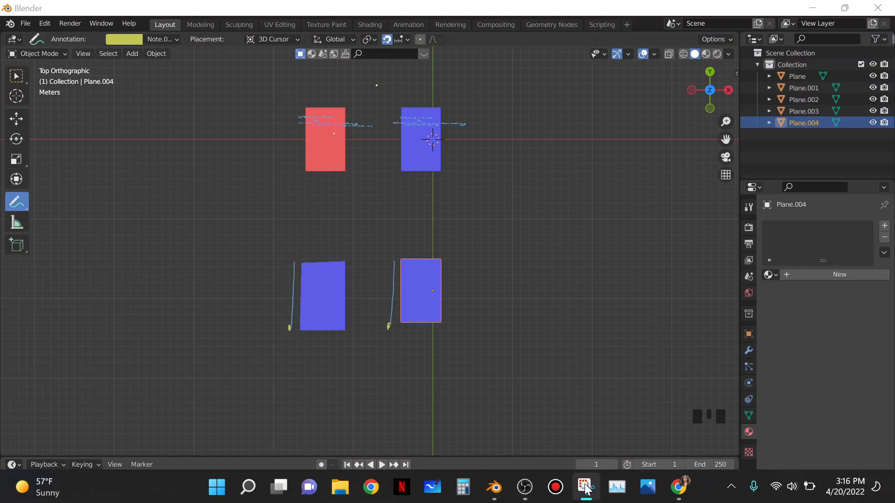
right_click(586, 488)
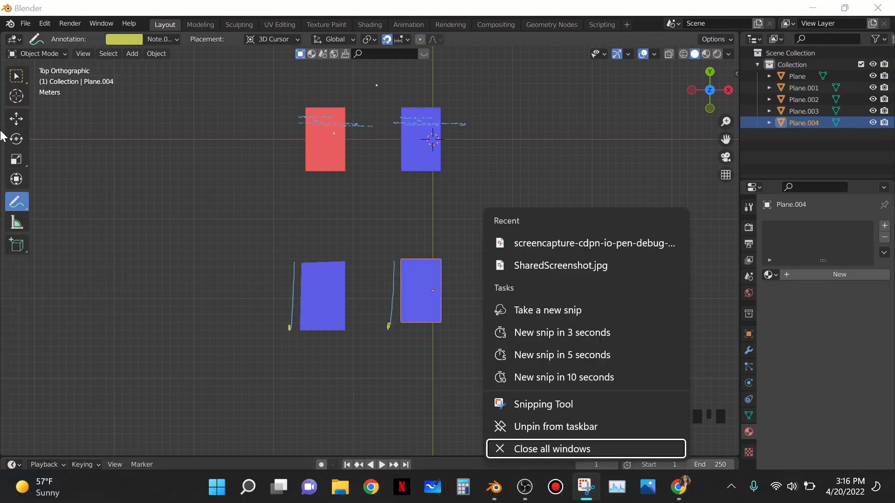
click(563, 448)
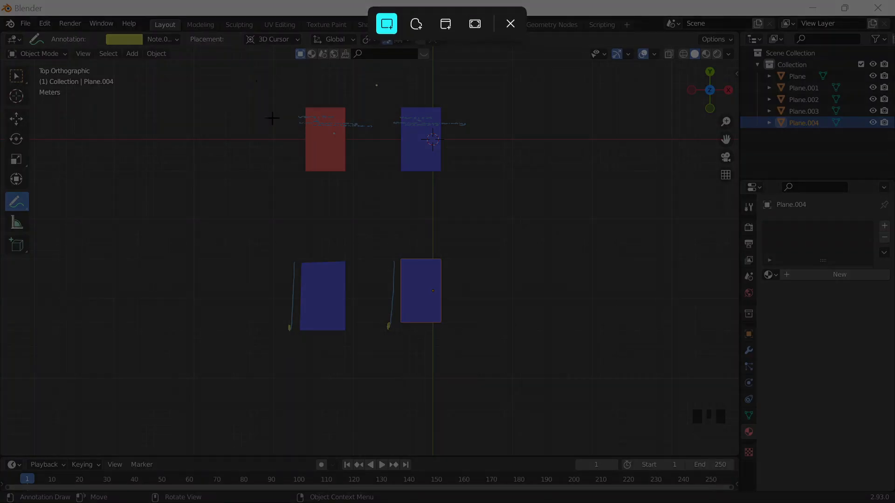
drag(252, 67, 471, 377)
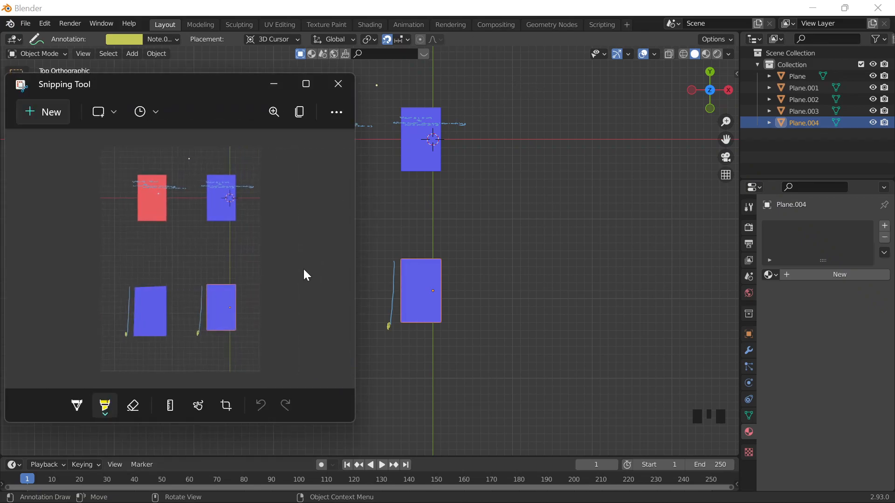
Save the snip to the Desktop as a PNG named d, without replacing c.png, and close Snipping Tool.
key(ctrl+s)
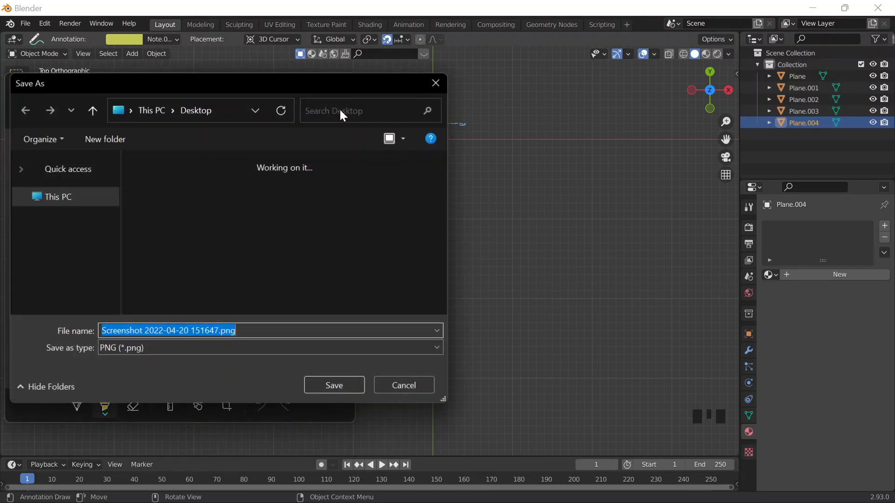
text(c)
click(333, 386)
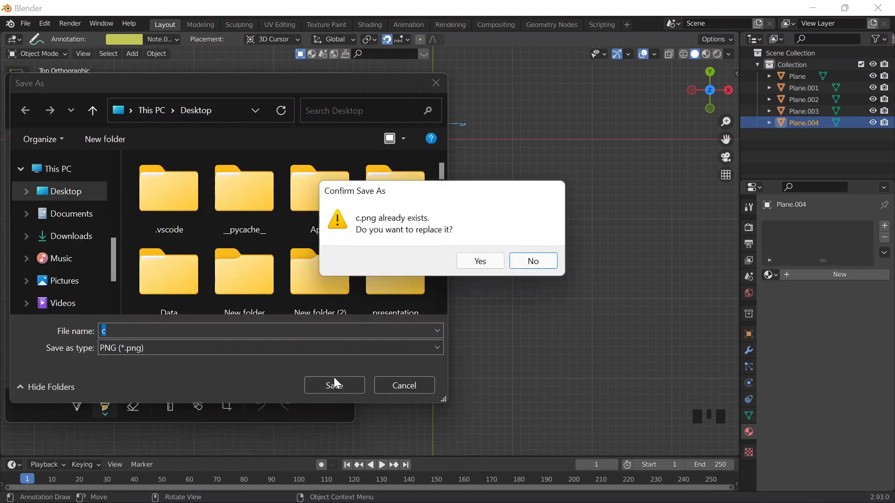
click(530, 260)
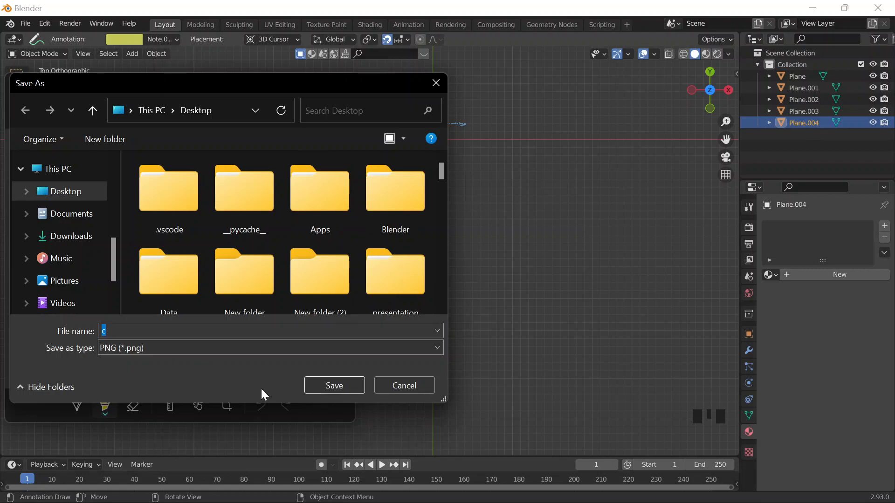
click(309, 385)
click(531, 261)
text(d)
click(308, 393)
click(308, 391)
click(337, 82)
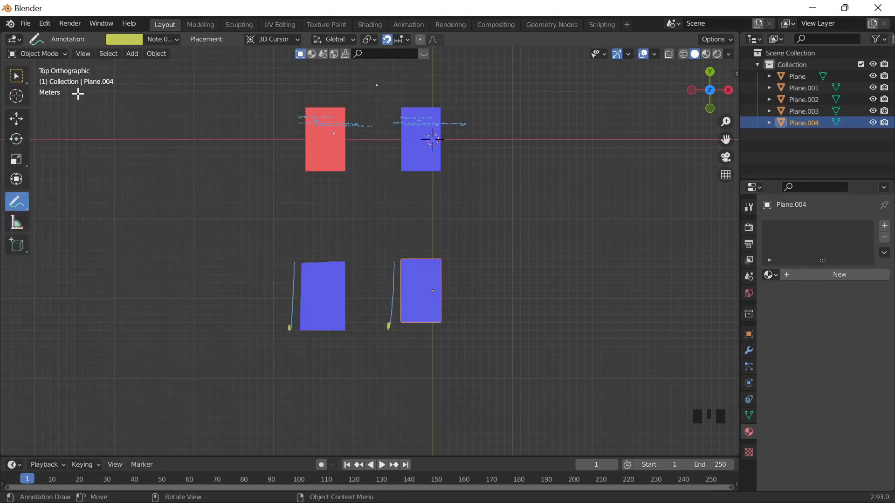
Switch off annotation drawing and examine the two extruded copies from low perspective angles.
key(Tab)
key(Tab)
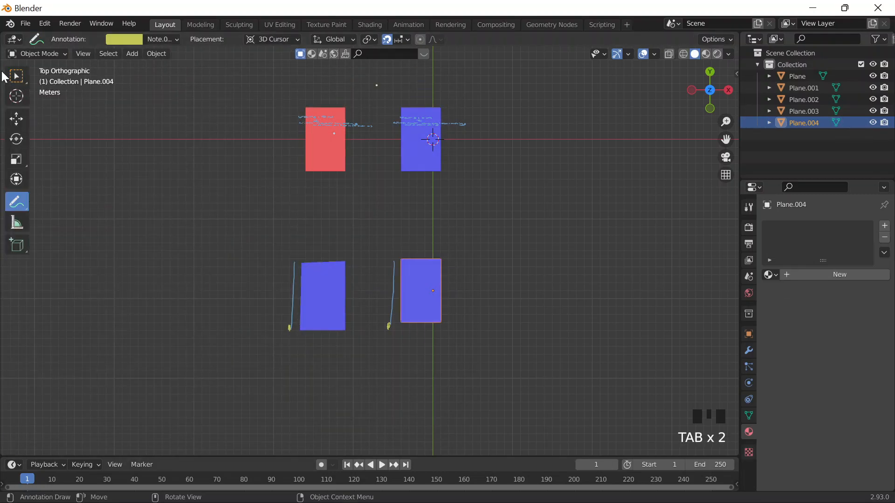
click(24, 80)
middle_drag(393, 202, 398, 114)
scroll(401, 189, up, 2)
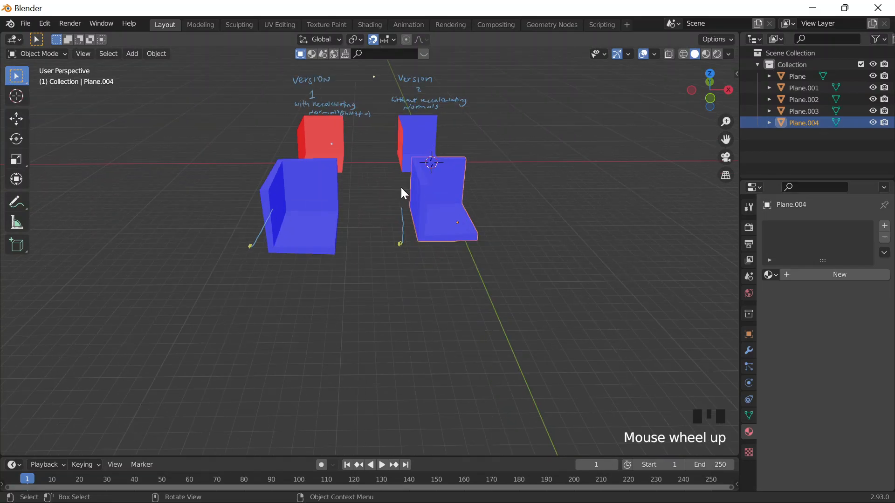
mouse_move(382, 280)
middle_down()
mouse_move(383, 306)
mouse_move(379, 231)
mouse_move(381, 256)
mouse_move(379, 240)
middle_up()
key(grave)
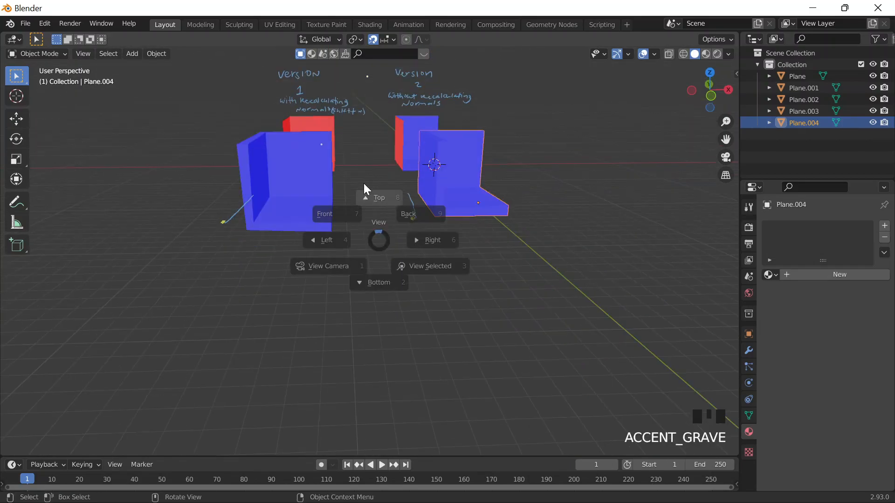
mouse_move(332, 224)
middle_down()
mouse_move(363, 205)
mouse_move(362, 230)
mouse_move(344, 224)
mouse_move(427, 325)
mouse_move(401, 355)
mouse_move(410, 359)
mouse_move(334, 359)
mouse_move(342, 352)
mouse_move(332, 365)
middle_up()
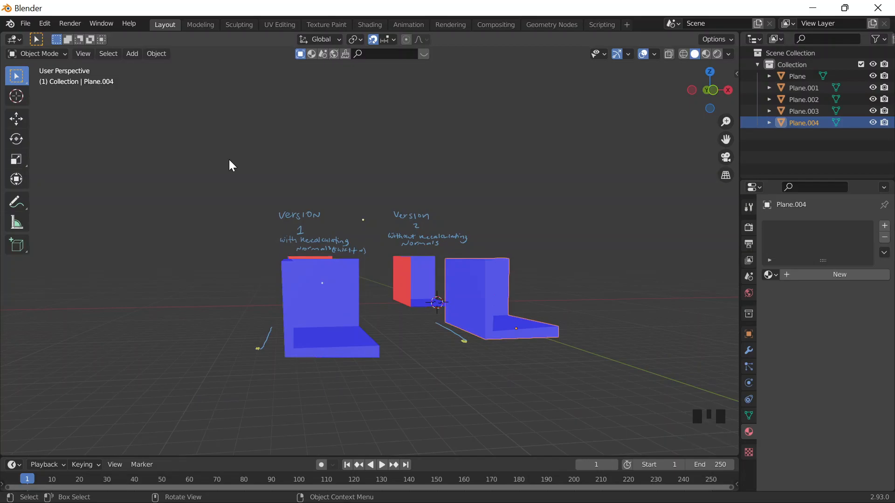
Activate the Annotate tool, add a third annotation layer and set its color to green.
click(19, 200)
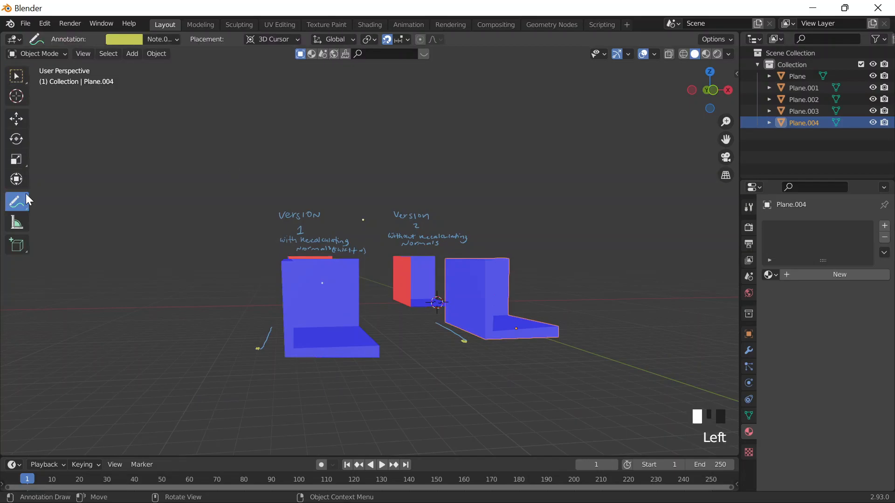
click(161, 38)
click(237, 76)
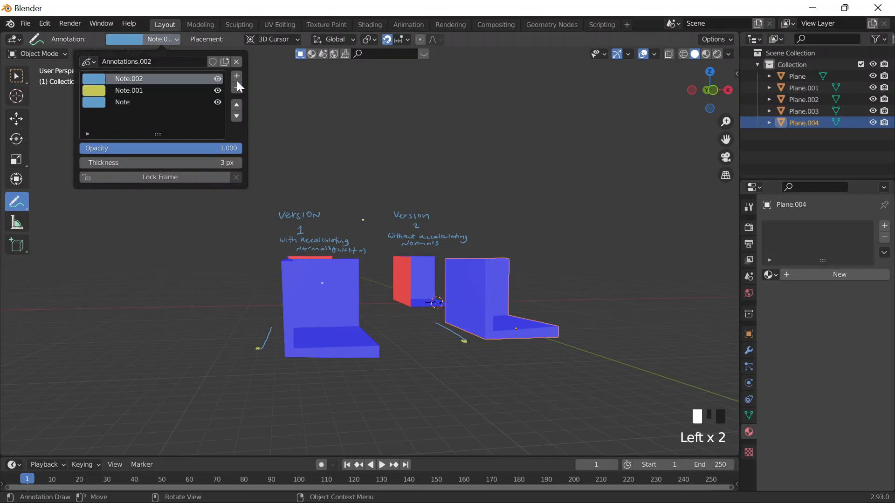
click(119, 38)
click(125, 79)
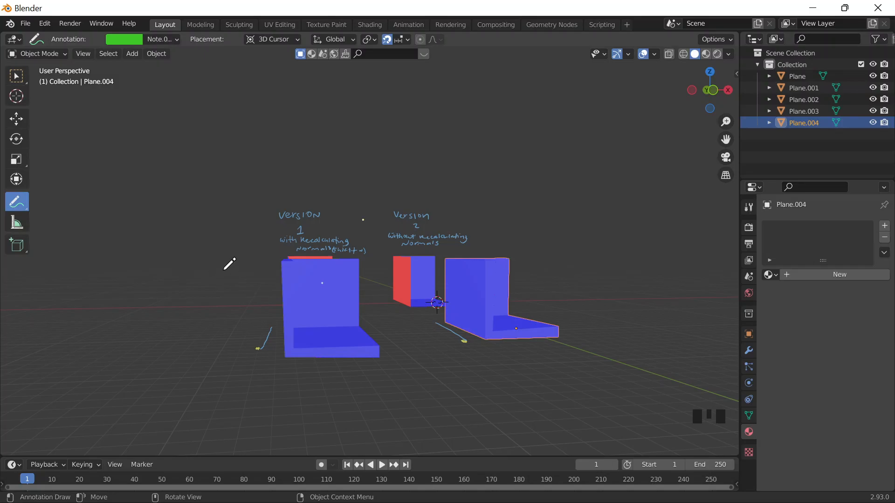
Write "extrude" in green beside the Version 1 copy and draw arrows pointing outward from its side, underside and top.
drag(186, 275, 194, 281)
drag(194, 272, 200, 280)
drag(203, 268, 202, 280)
drag(199, 274, 205, 272)
drag(206, 275, 259, 296)
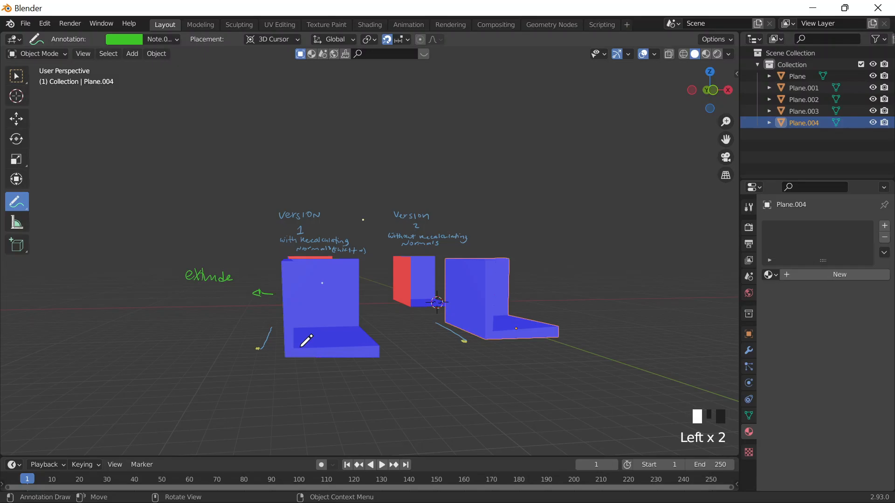
drag(328, 361, 325, 373)
drag(317, 260, 316, 255)
Complete the Version 1 note beneath "extrude" with the words "along normals so mesh got bigger".
drag(180, 298, 181, 303)
drag(187, 295, 184, 303)
drag(191, 299, 192, 299)
drag(195, 300, 200, 303)
drag(207, 300, 202, 306)
drag(169, 324, 181, 314)
drag(184, 318, 185, 318)
drag(191, 319, 197, 318)
drag(199, 323, 204, 320)
drag(204, 323, 220, 322)
drag(223, 318, 225, 322)
drag(227, 316, 228, 322)
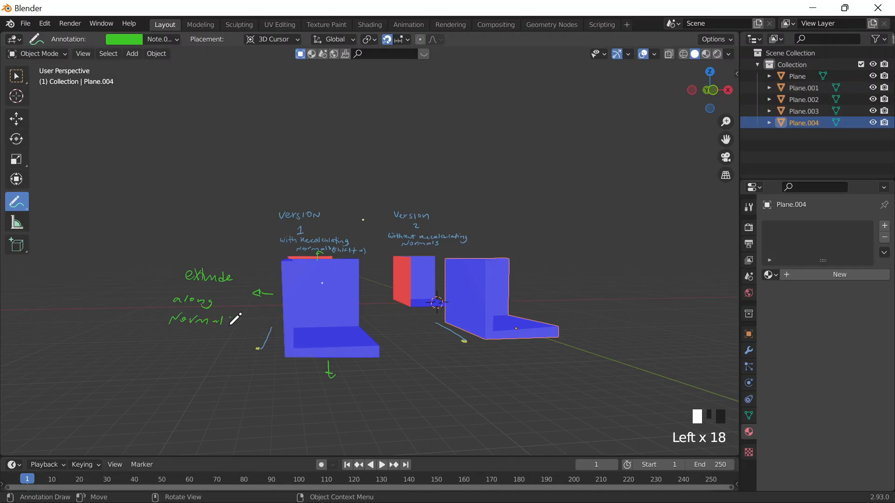
drag(230, 317, 227, 325)
drag(184, 335, 181, 342)
drag(190, 337, 238, 344)
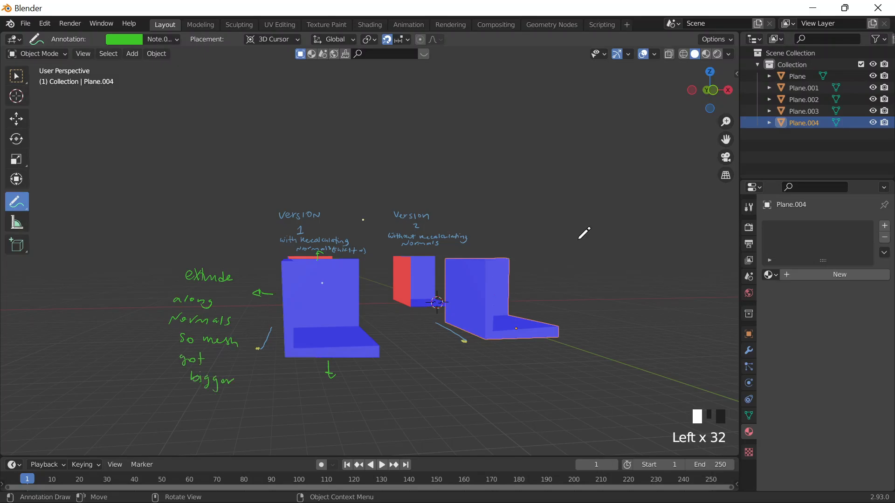
Orbit to show the inside of the Version 2 copy and write "extrude along normals" in green beside it.
middle_drag(620, 244, 594, 295)
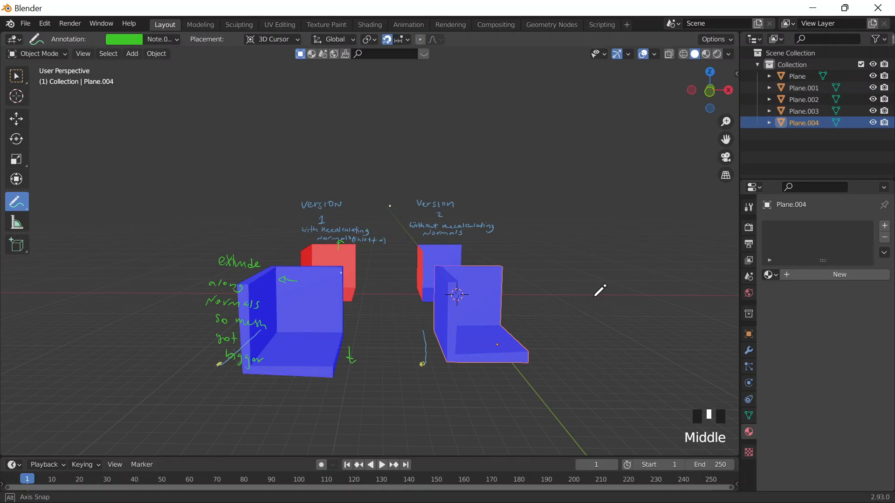
mouse_move(594, 295)
middle_down()
mouse_move(620, 275)
mouse_move(576, 304)
middle_up()
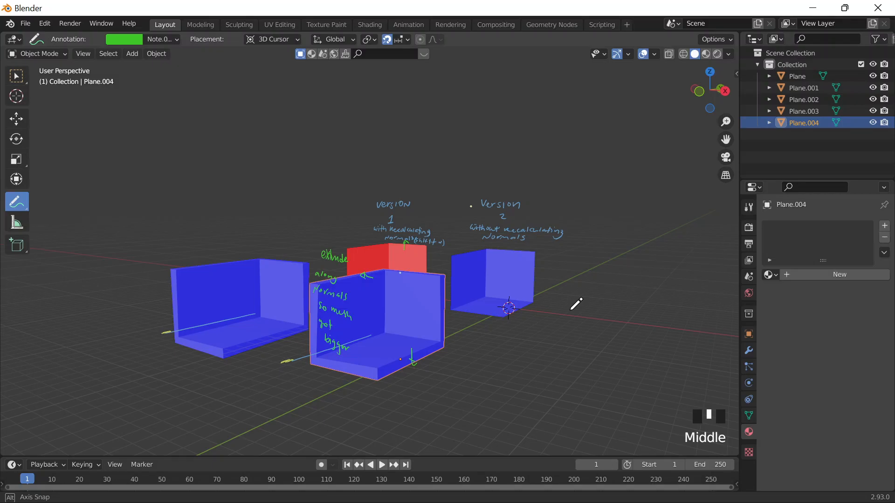
mouse_move(577, 304)
middle_down()
mouse_move(603, 269)
mouse_move(589, 317)
middle_up()
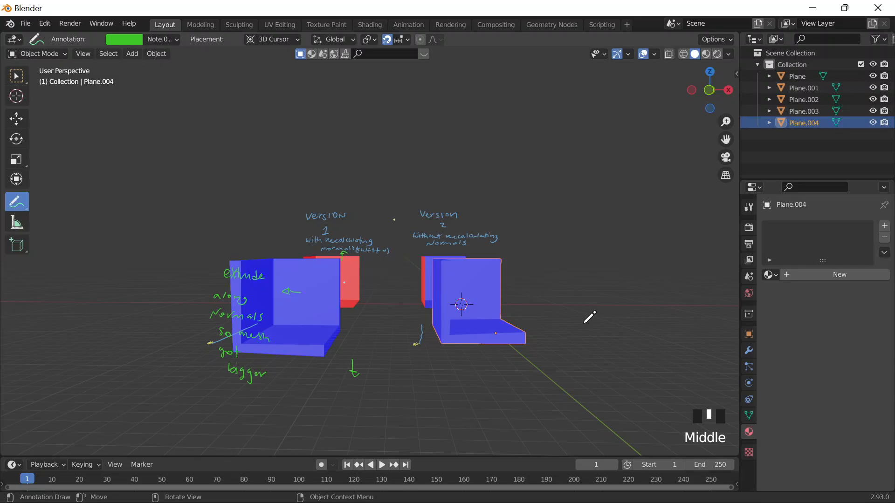
mouse_move(527, 276)
mouse_down()
mouse_move(610, 276)
mouse_move(612, 285)
mouse_up()
drag(549, 293, 566, 291)
drag(569, 297, 574, 293)
drag(576, 298, 585, 297)
click(589, 293)
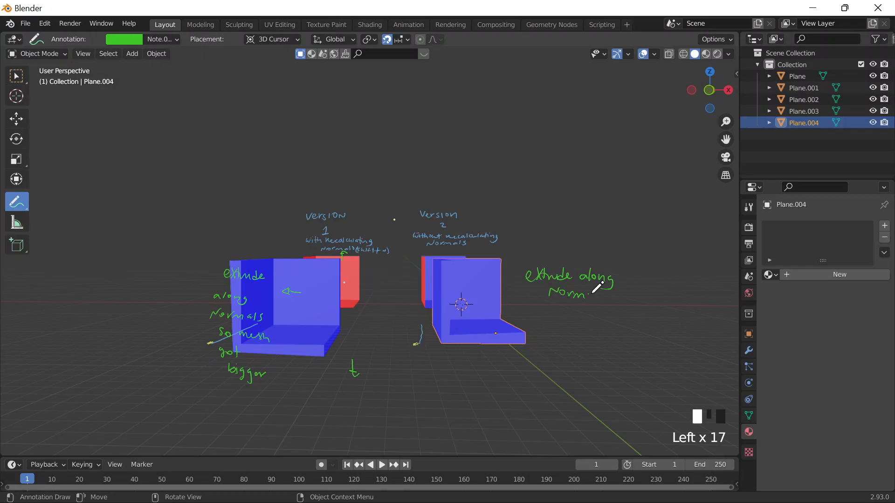
drag(588, 291, 602, 298)
Draw green arrows pointing inward from the top, side and bottom walls of the Version 2 copy.
drag(471, 263, 471, 277)
drag(450, 286, 461, 286)
drag(478, 341, 479, 327)
drag(476, 330, 485, 328)
Write "mesh didnt get bigger" beneath the Version 2 extrusion note.
drag(542, 319, 549, 319)
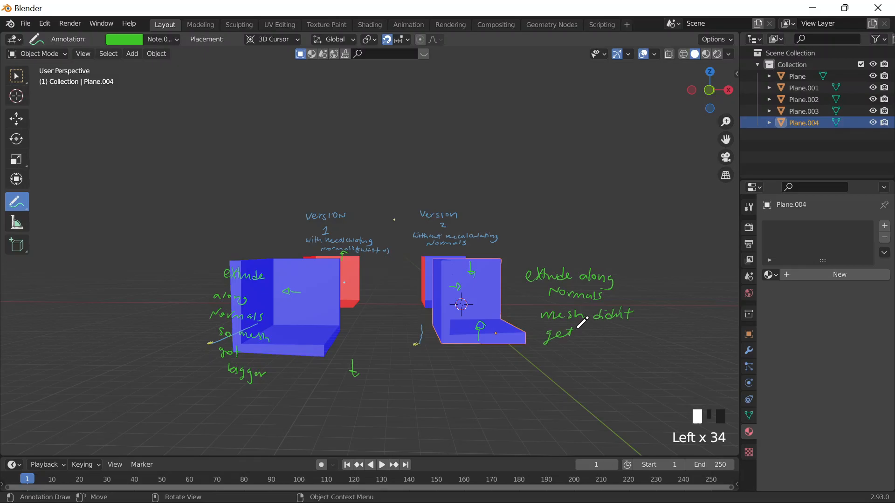
drag(583, 327, 588, 336)
drag(593, 333, 593, 338)
click(592, 329)
mouse_move(602, 332)
mouse_down()
mouse_move(598, 343)
mouse_move(611, 344)
mouse_up()
drag(625, 336, 633, 334)
drag(636, 338, 646, 332)
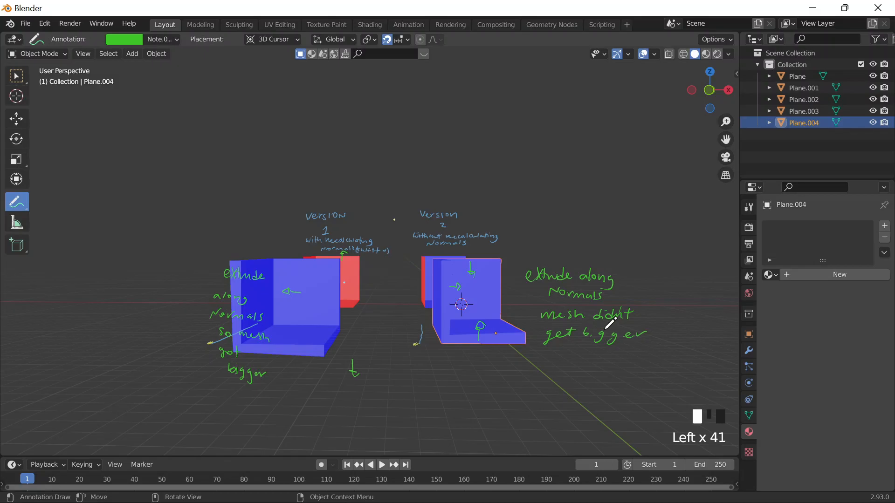
Capture a rectangular snip of the annotated Version 2 meshes with Snipping Tool and return to Blender.
mouse_move(607, 326)
middle_down()
mouse_move(461, 158)
mouse_move(469, 155)
middle_up()
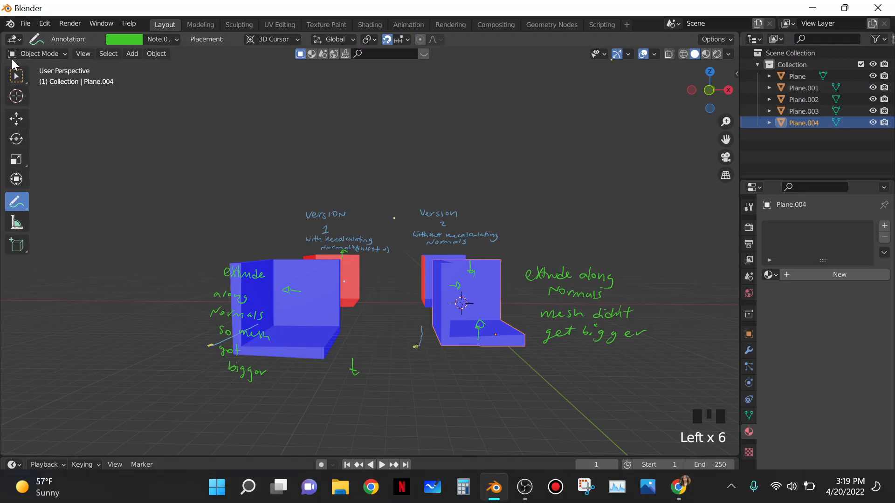
click(16, 76)
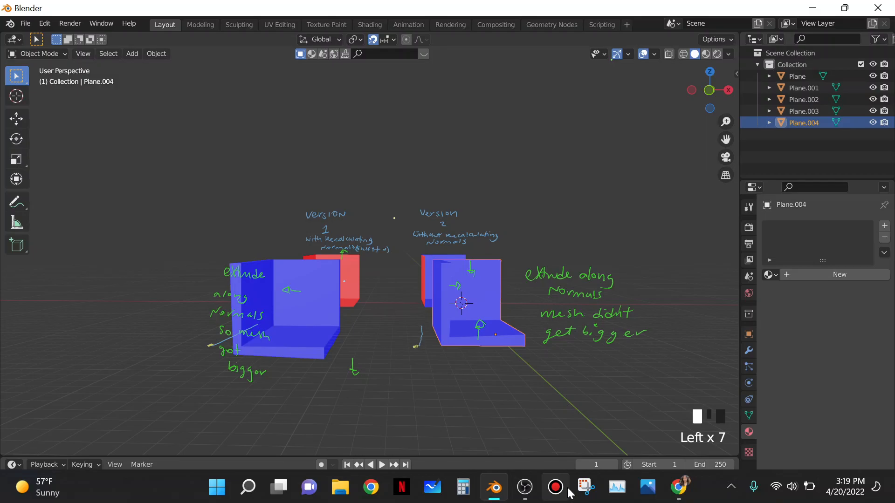
click(585, 487)
key(super+shift+s)
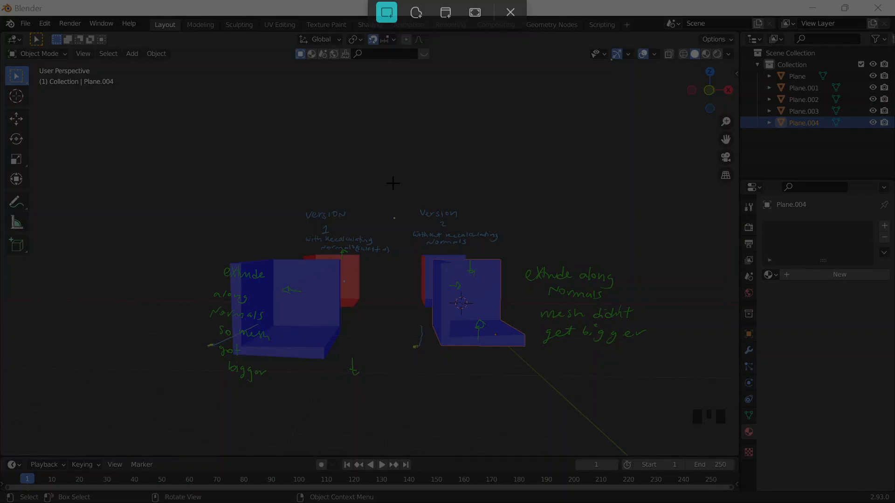
drag(393, 182, 666, 395)
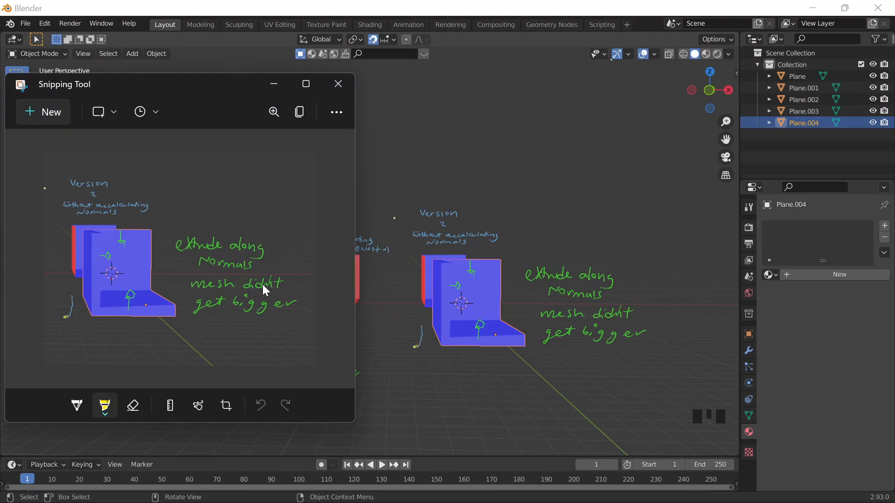
key(alt+Tab)
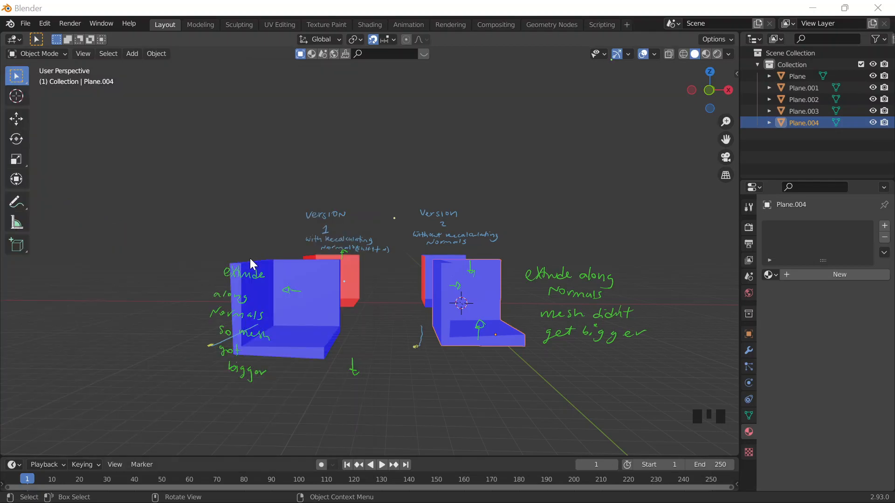
middle_drag(457, 417, 457, 415)
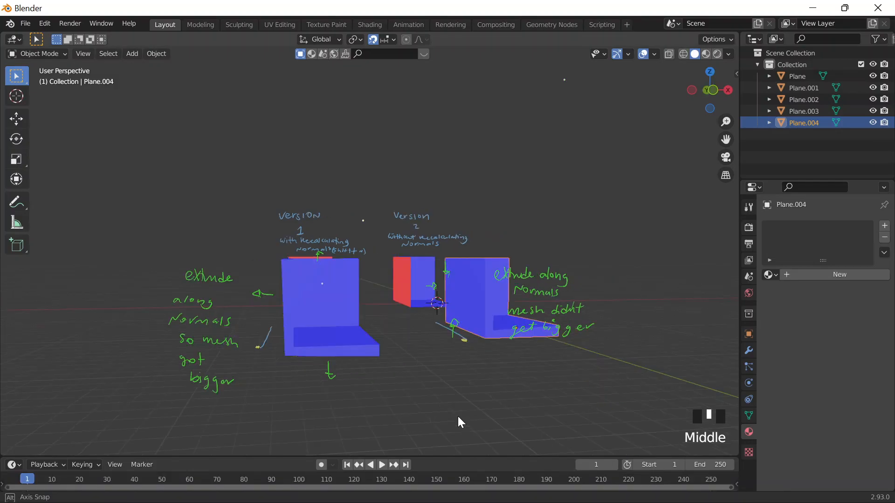
Capture a rectangular snip of the annotated Version 1 meshes with Snipping Tool, save it as a PNG and return to Blender.
middle_drag(457, 415, 458, 416)
click(541, 487)
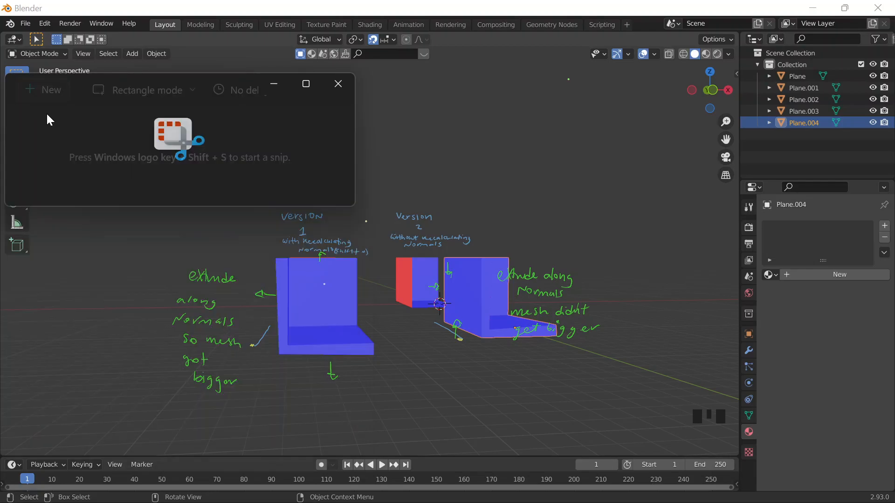
key(ctrl+n)
drag(120, 135, 388, 435)
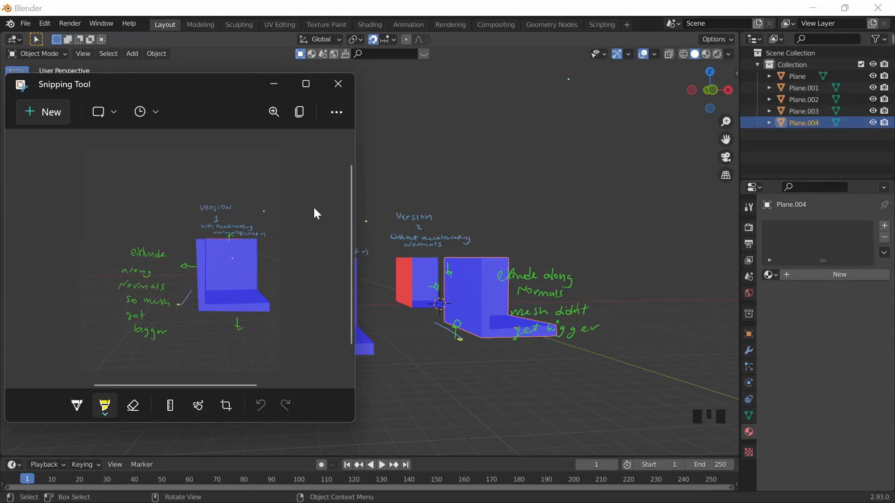
key(ctrl+s)
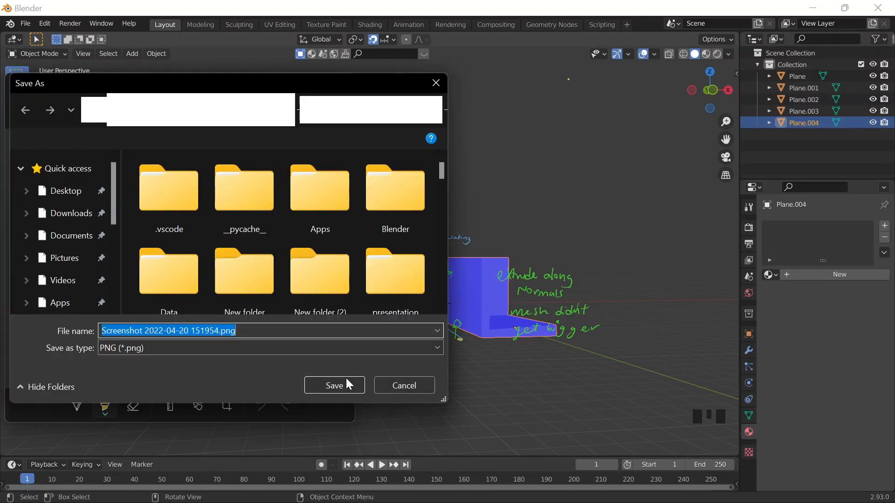
click(335, 384)
click(421, 87)
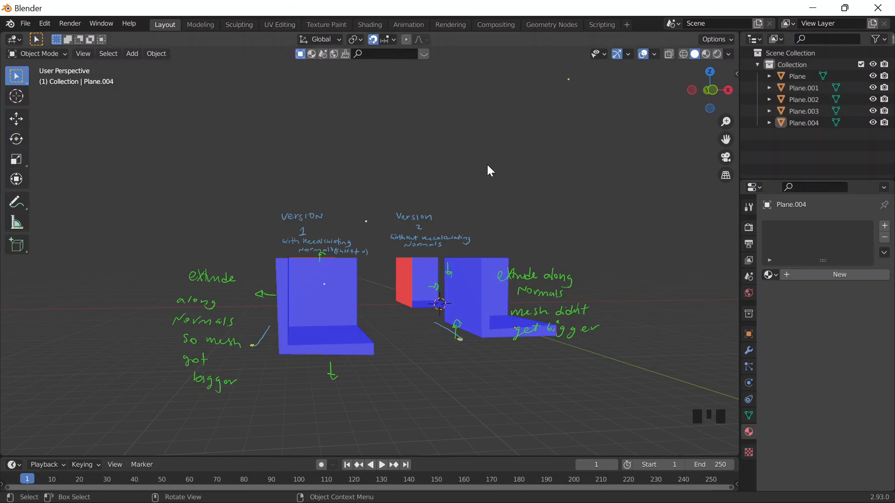
Try to move the extruded Version 1 copy along the global Y axis, viewing the meshes from above.
mouse_move(521, 204)
middle_down()
mouse_move(502, 208)
mouse_move(496, 189)
mouse_move(515, 187)
mouse_move(480, 193)
mouse_move(519, 193)
mouse_move(508, 186)
mouse_move(519, 207)
mouse_move(498, 221)
mouse_move(492, 319)
mouse_move(519, 236)
mouse_move(501, 282)
mouse_move(576, 246)
mouse_move(654, 237)
mouse_move(502, 244)
mouse_move(407, 231)
mouse_move(513, 225)
mouse_move(524, 211)
mouse_move(518, 228)
mouse_move(490, 190)
mouse_move(512, 260)
mouse_move(513, 208)
middle_up()
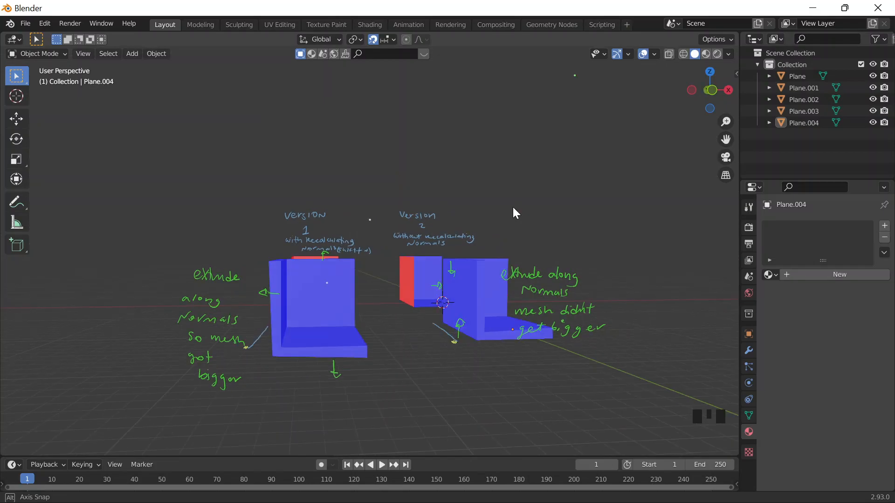
mouse_move(514, 212)
middle_down()
mouse_move(497, 328)
mouse_move(508, 322)
mouse_move(504, 360)
mouse_move(510, 320)
middle_up()
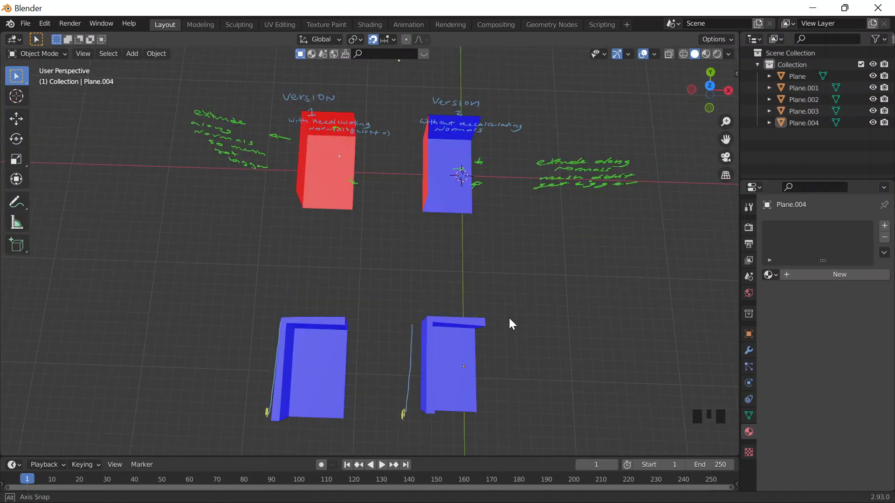
middle_drag(509, 318, 434, 347)
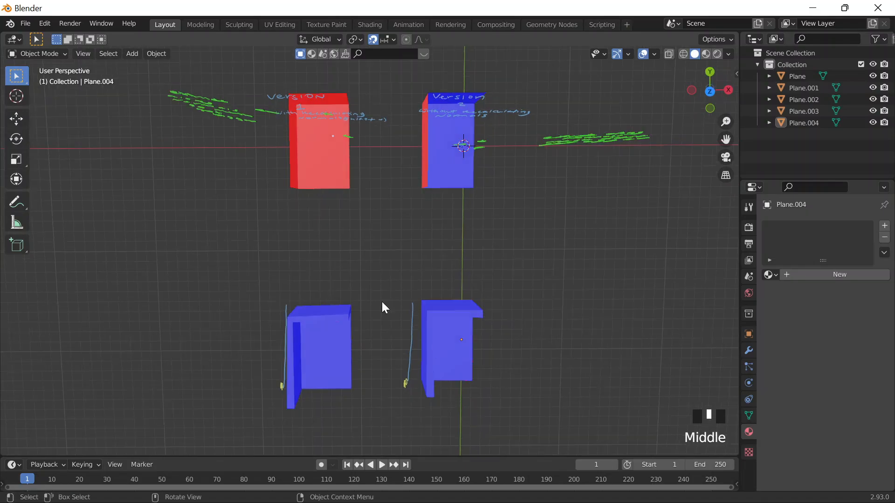
drag(252, 294, 383, 434)
key(g)
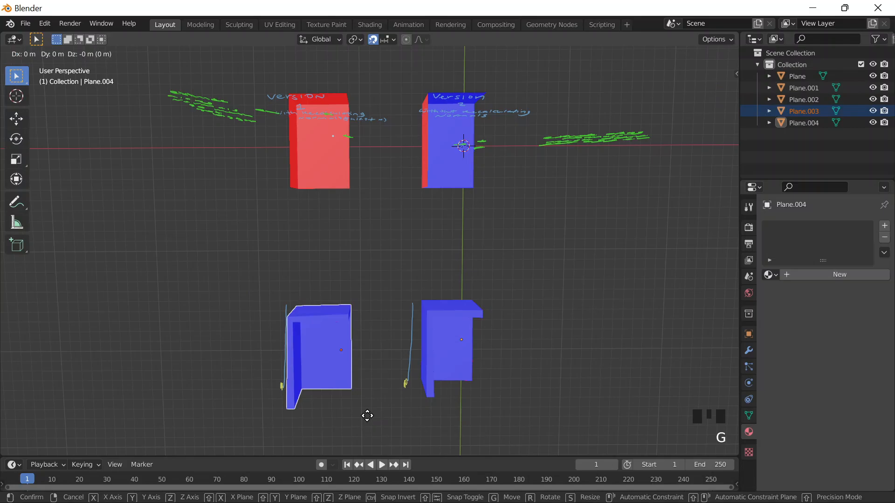
key(y)
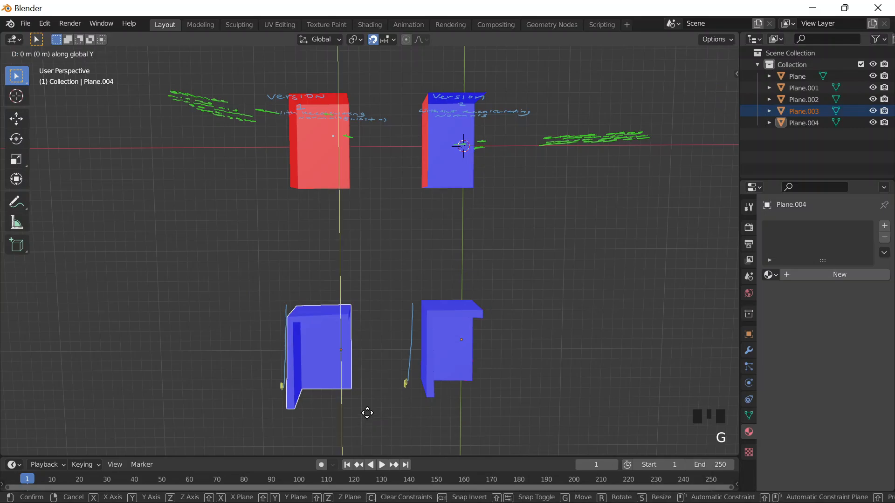
click(362, 414)
Try to move the extruded Version 2 copy along the global Y axis and undo the move.
drag(403, 283, 524, 416)
key(g)
key(y)
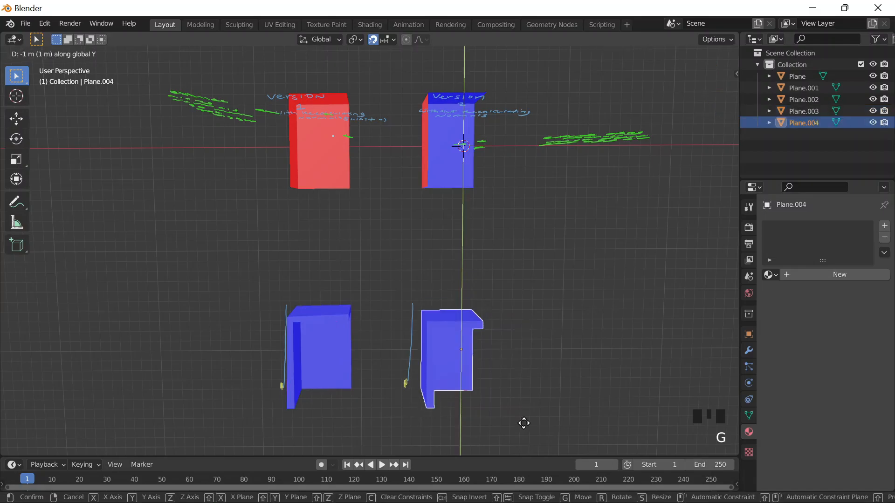
click(524, 421)
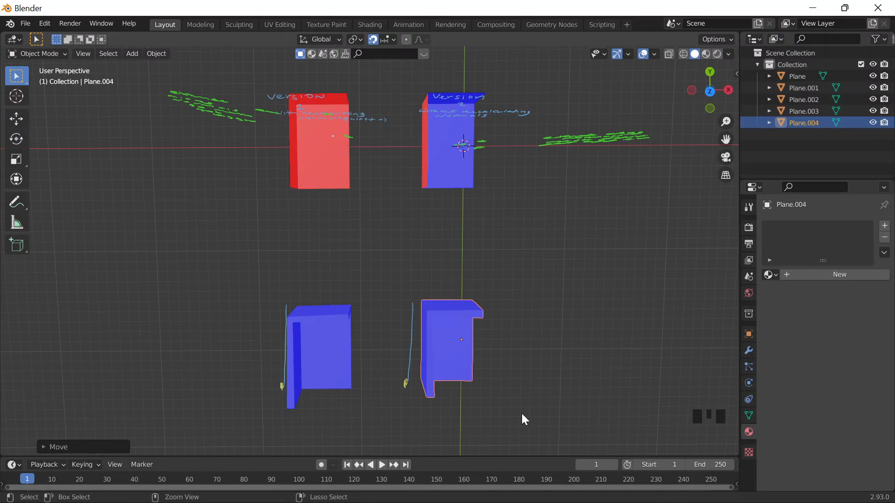
key(ctrl+z)
key(Tab)
key(Tab)
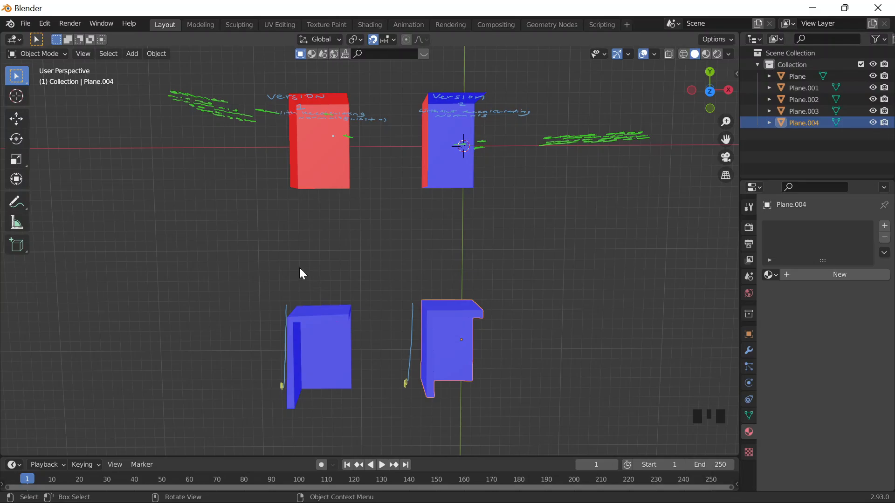
mouse_move(555, 498)
middle_drag(407, 317, 436, 256)
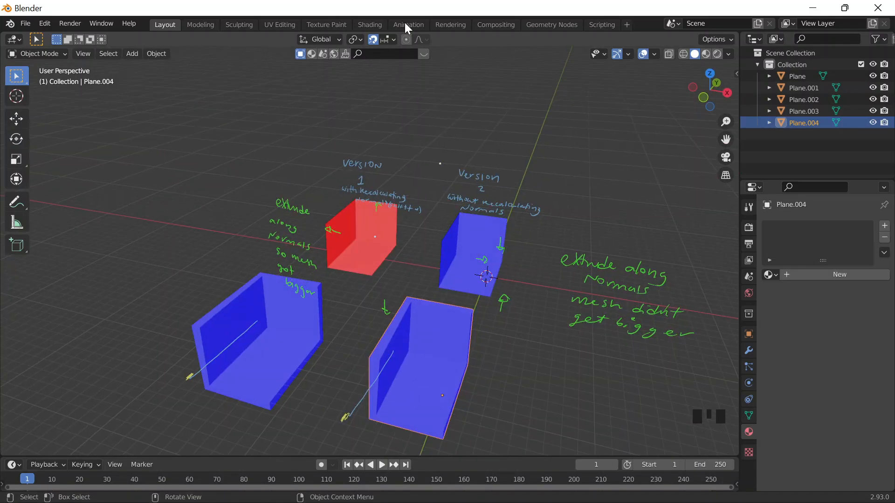
mouse_move(391, 93)
middle_down()
mouse_move(283, 187)
mouse_move(275, 182)
mouse_move(269, 275)
mouse_move(274, 188)
middle_up()
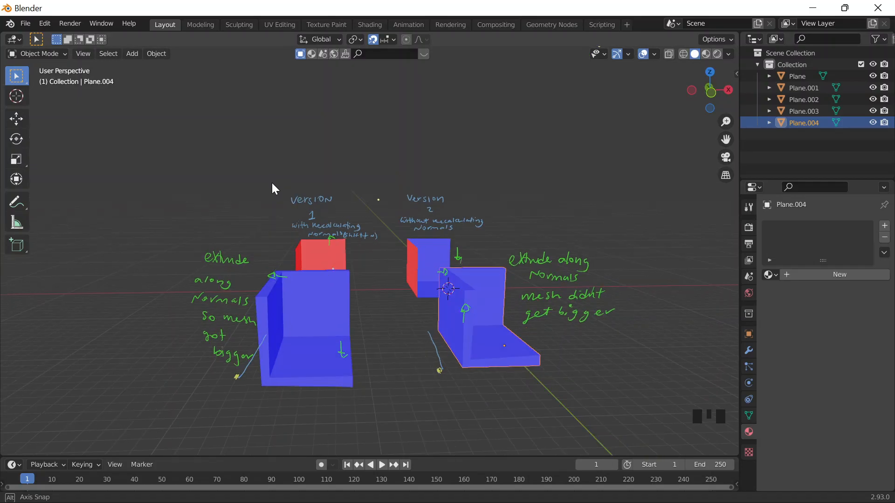
Check the extruded Version 1 copy in Edit Mode and apply its scale in Object Mode.
click(319, 347)
key(Tab)
middle_drag(429, 385, 437, 379)
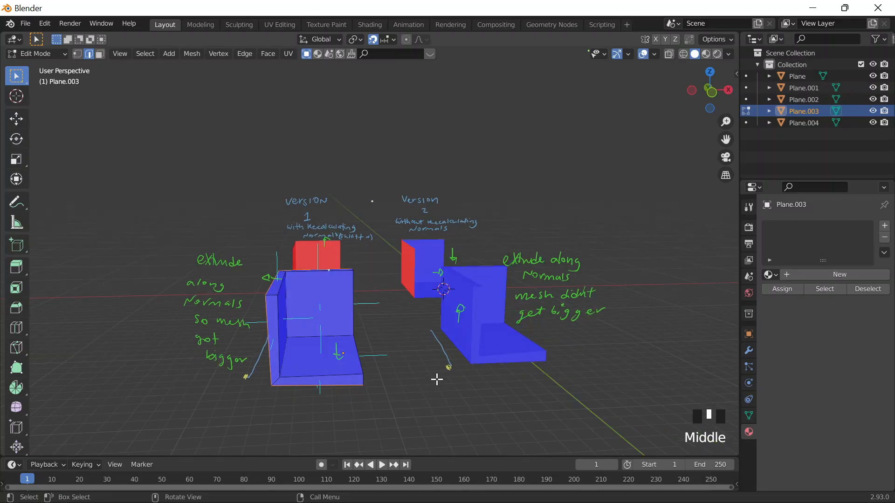
key(Tab)
click(296, 316)
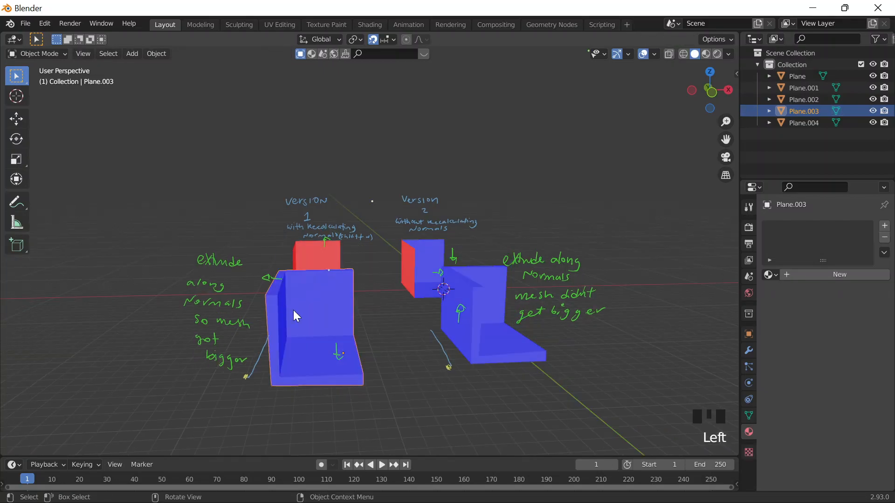
key(ctrl+a)
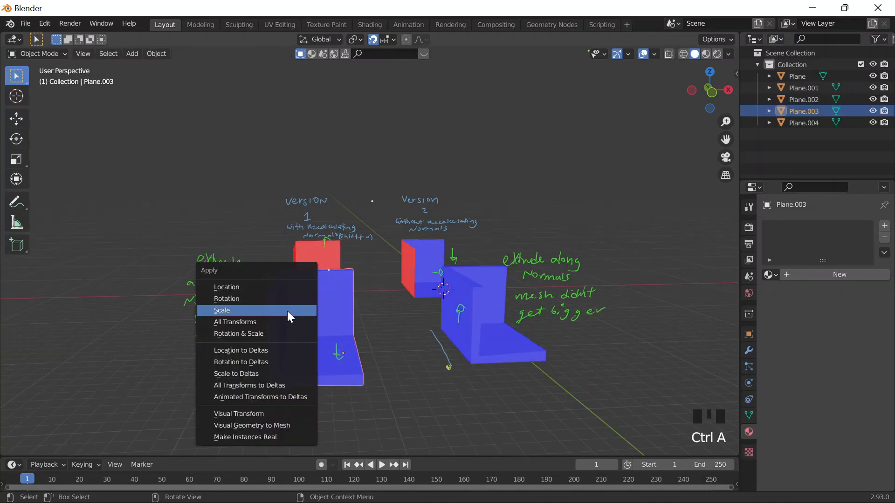
click(290, 316)
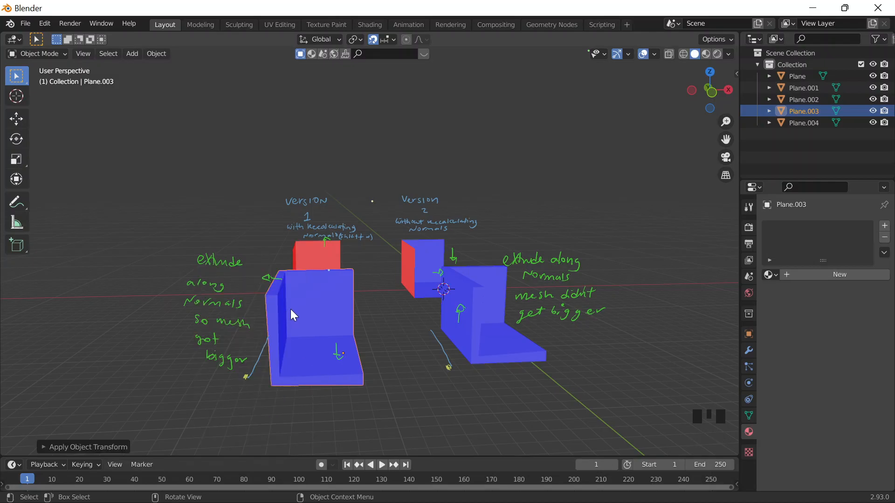
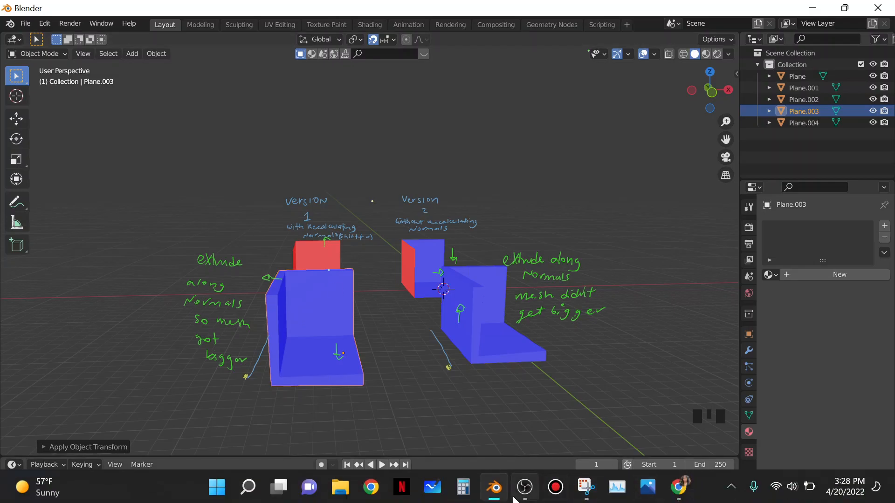
Switch to OBS, resume the paused recording with Audio Input Capture unmuted, and return to Blender.
click(525, 487)
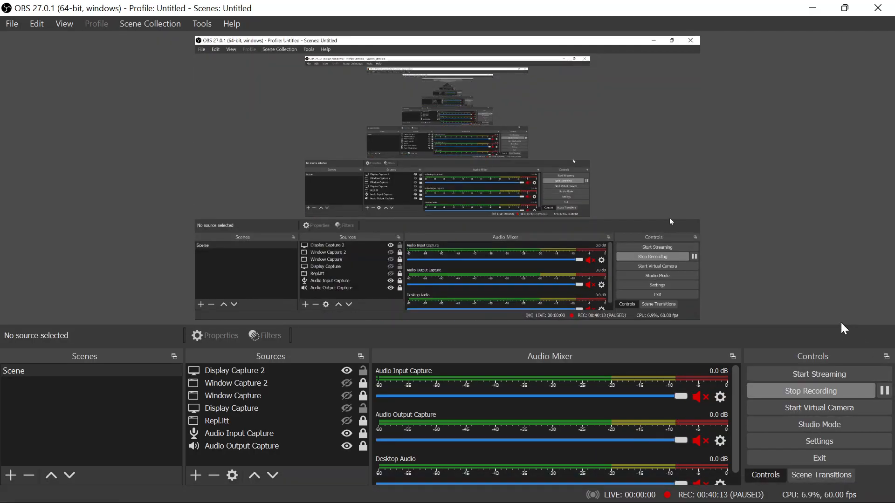
click(884, 394)
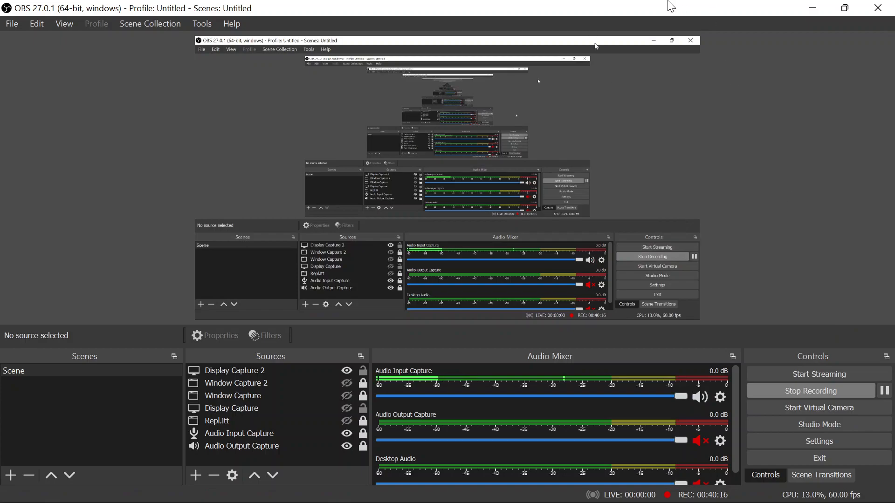
click(812, 8)
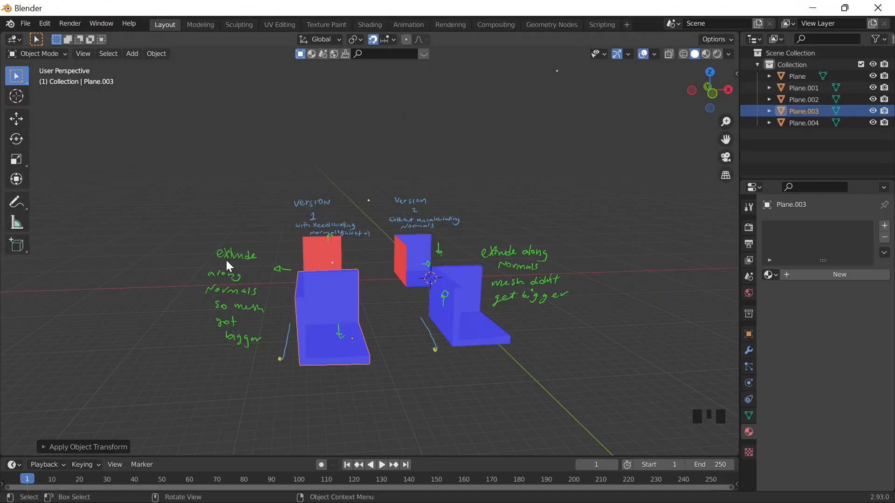
Examine the annotated Version 1 and Version 2 meshes side by side from several angles and distances.
scroll(230, 260, up, 3)
scroll(230, 260, down, 2)
mouse_move(580, 239)
middle_down()
mouse_move(565, 255)
mouse_move(575, 246)
middle_up()
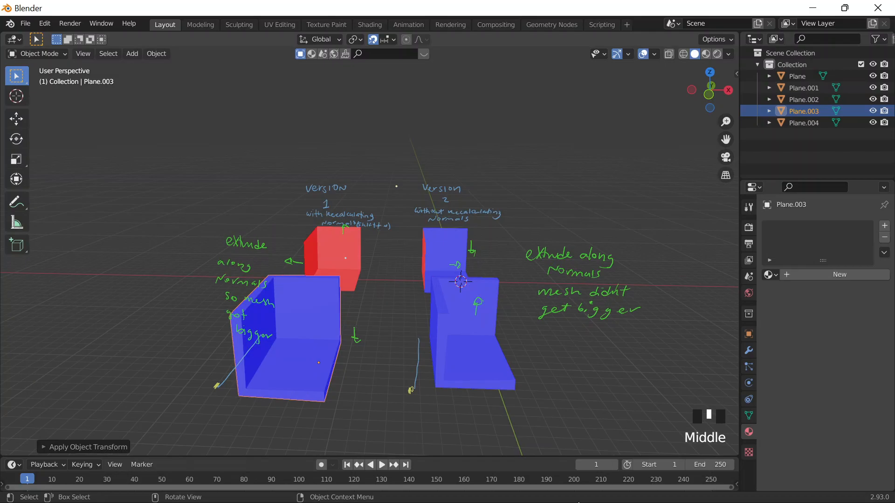
mouse_move(615, 496)
scroll(471, 413, down, 6)
scroll(471, 412, up, 8)
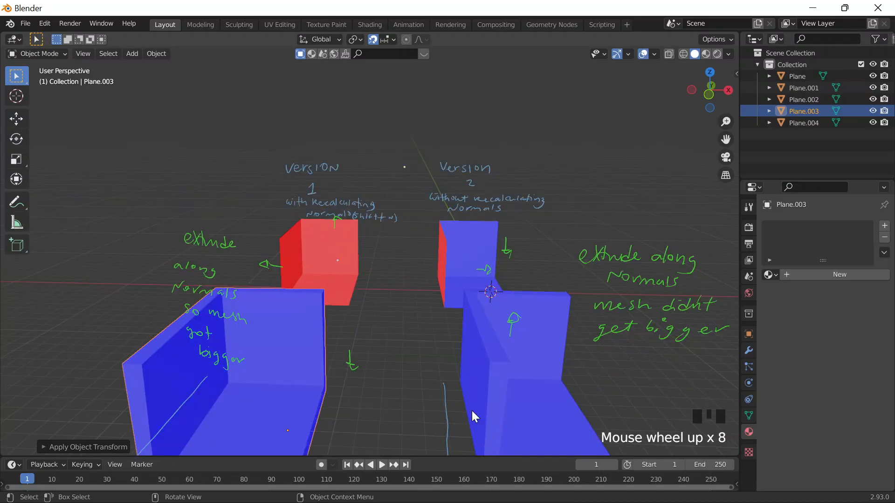
scroll(472, 411, down, 3)
middle_drag(497, 401, 506, 411)
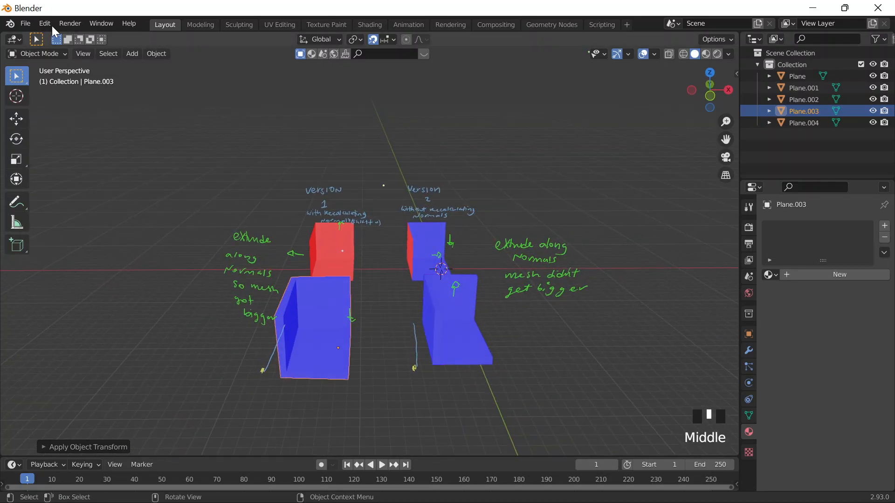
Start opening another file and save the current scene's changes as "normals 2.blend".
click(26, 26)
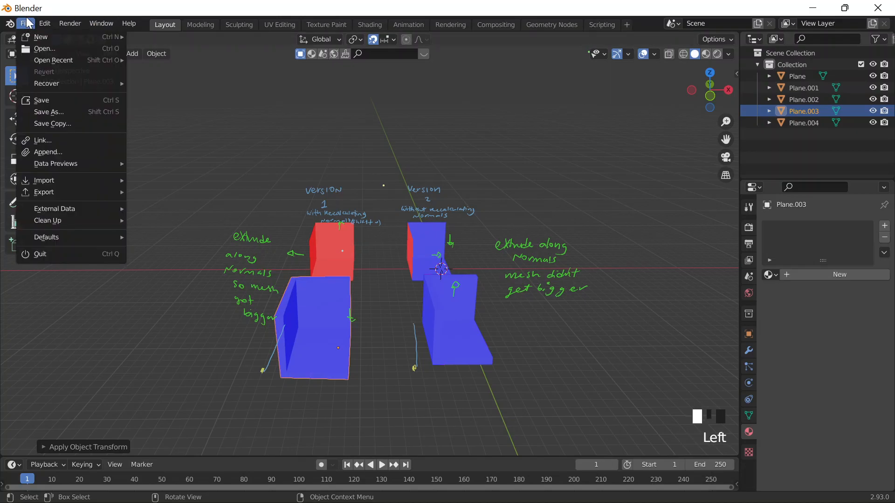
click(29, 25)
click(43, 49)
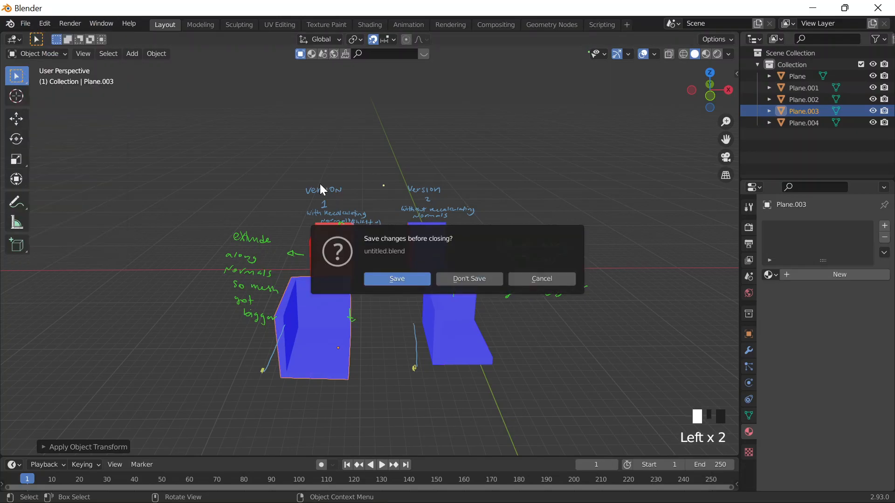
click(418, 281)
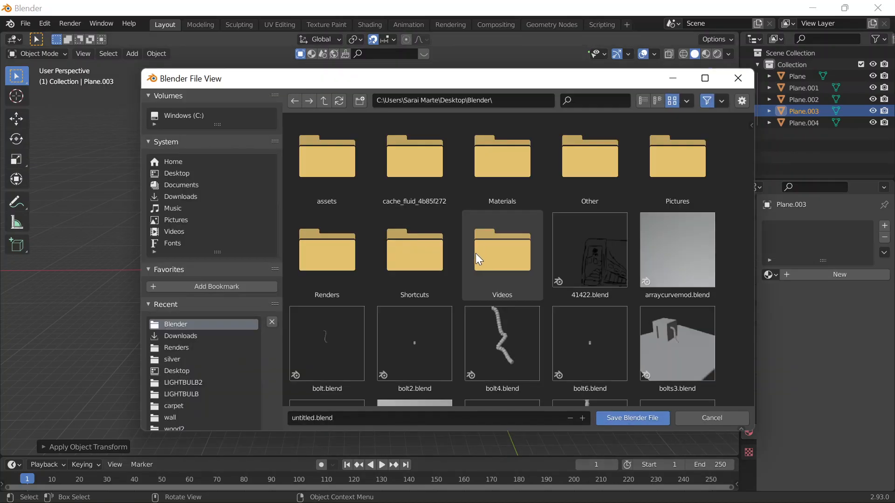
click(292, 421)
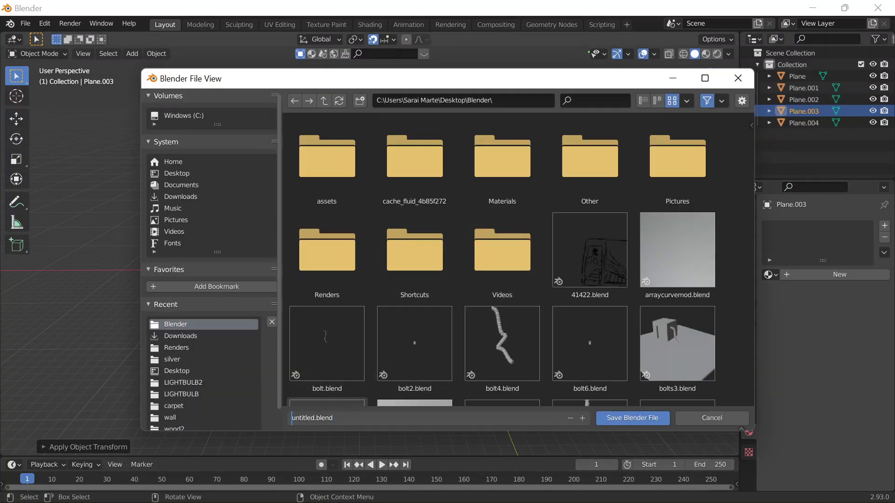
double_click(293, 420)
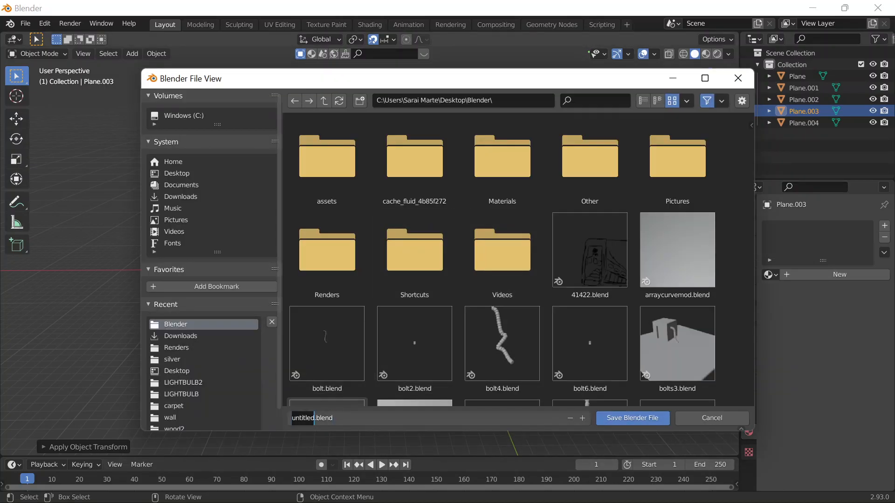
key(BackSpace)
text(normals 2)
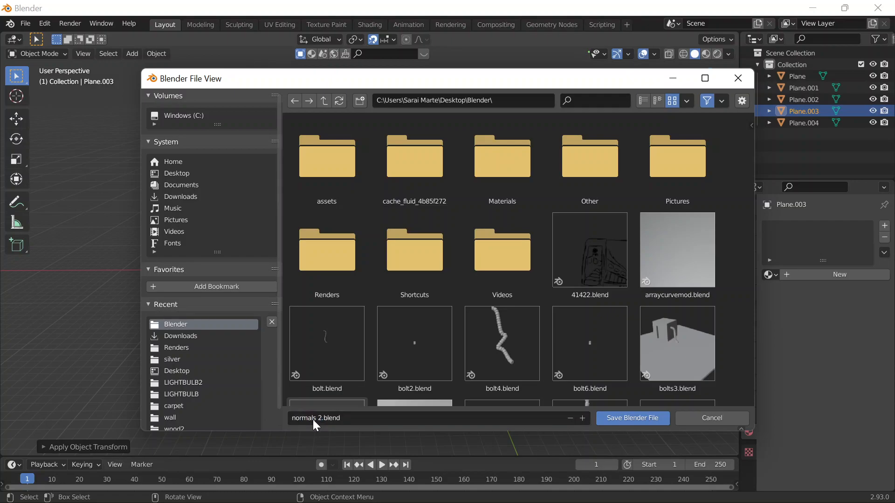
key(Return)
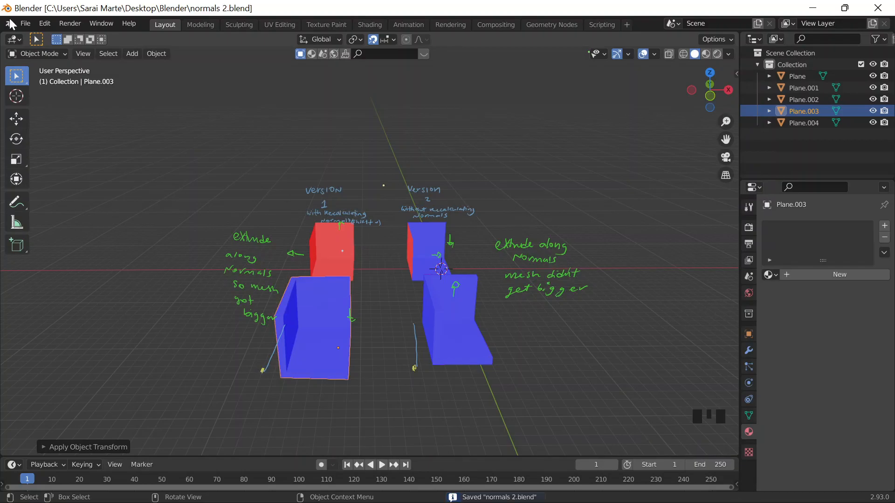
Start opening another Blender file and browse the Home, Documents and Desktop folders for it.
click(34, 24)
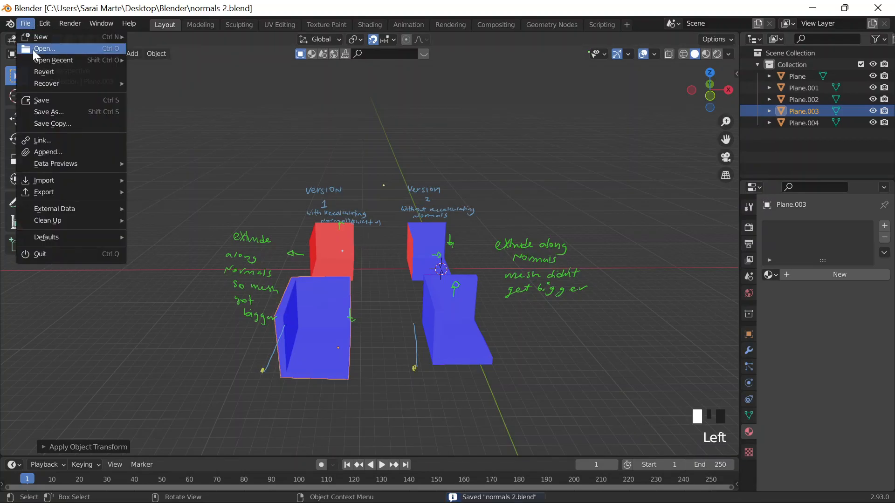
click(33, 49)
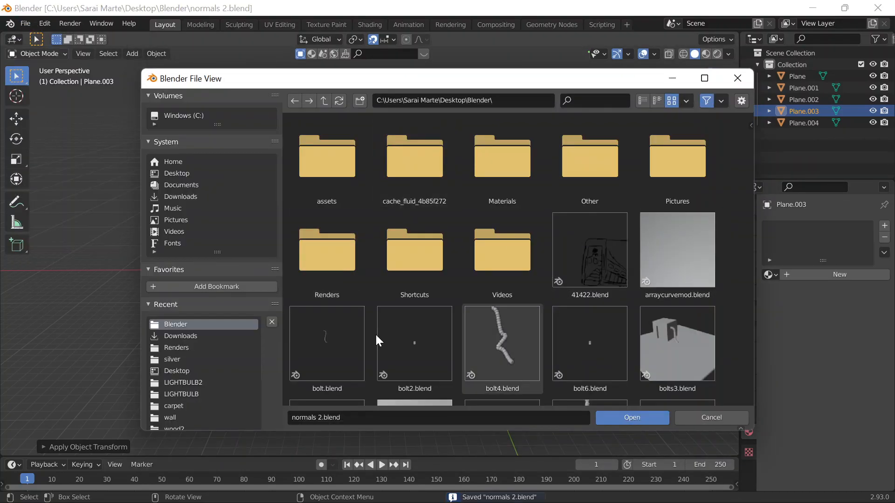
scroll(380, 327, down, 2)
scroll(387, 279, down, 4)
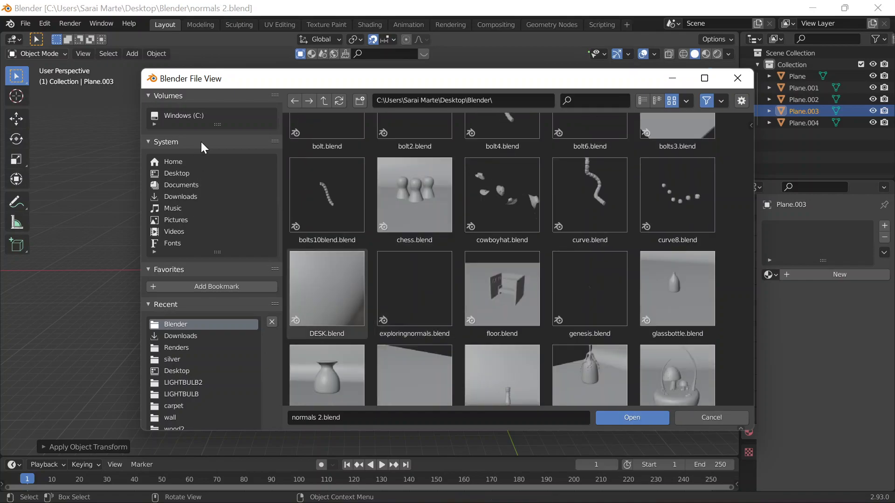
click(185, 162)
scroll(543, 223, down, 2)
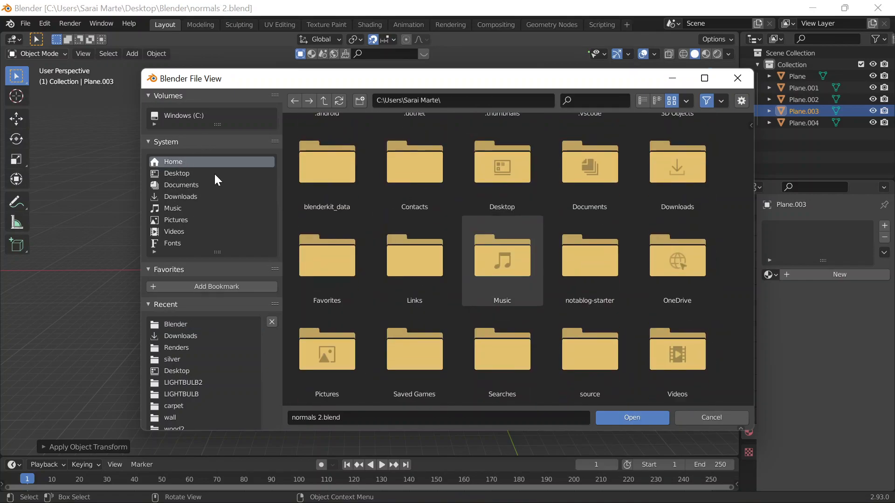
click(208, 183)
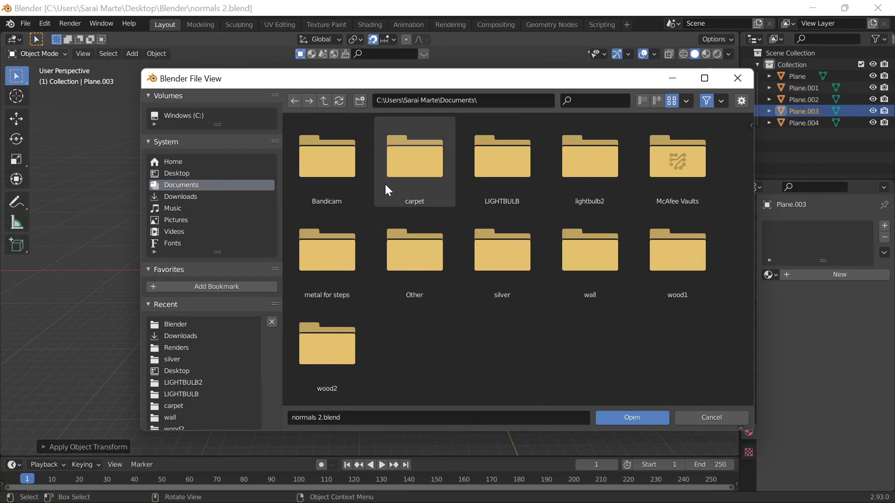
click(164, 173)
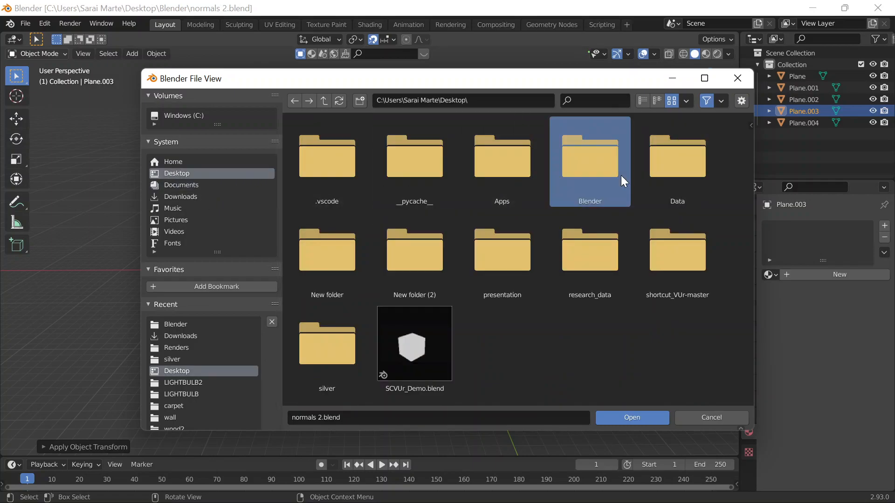
Open "exploringnormals.blend" from the Blender folder on the Desktop.
double_click(621, 175)
scroll(499, 298, down, 5)
scroll(619, 326, down, 3)
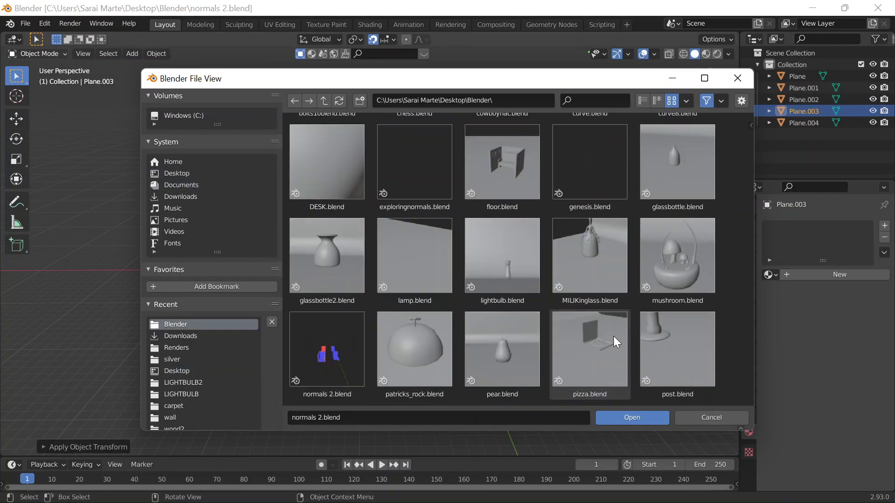
scroll(444, 289, up, 3)
double_click(435, 279)
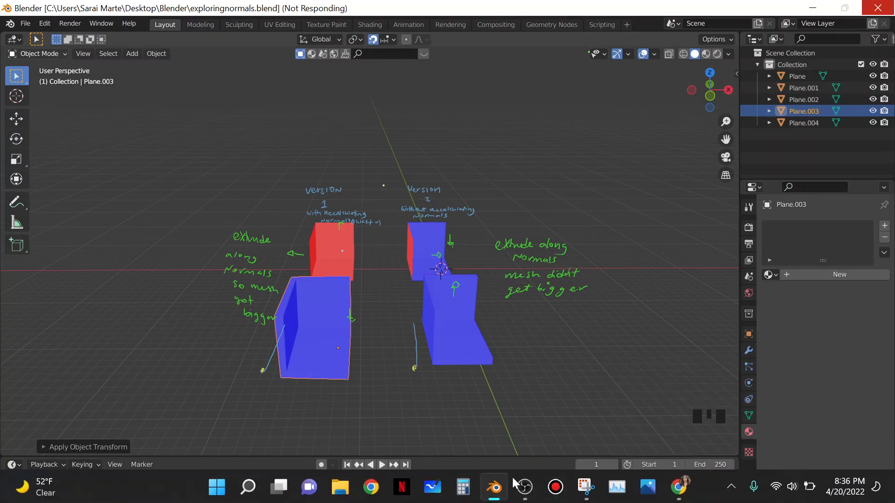
mouse_move(524, 480)
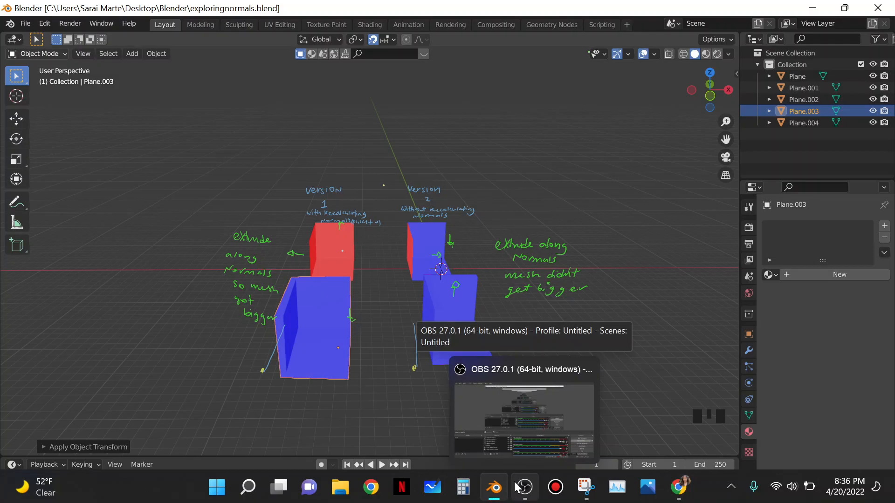
click(502, 471)
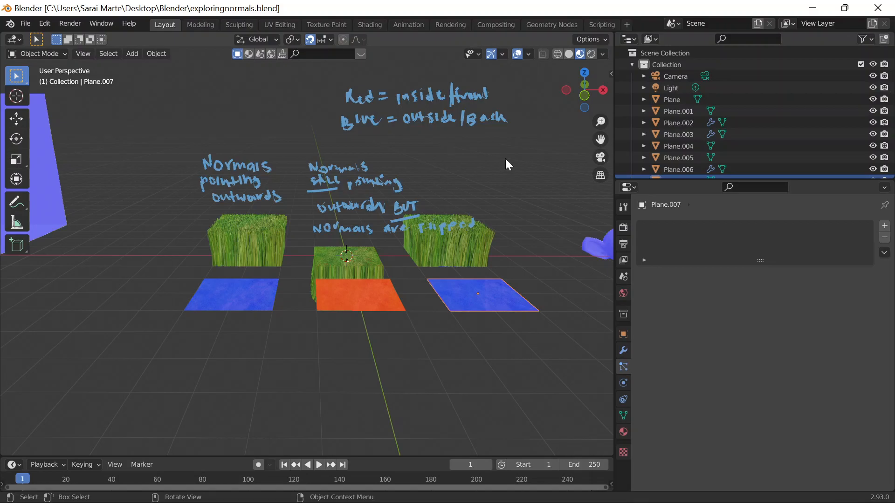
Widen the 3D viewport by shrinking the Outliner and Properties area to a narrow strip.
click(622, 134)
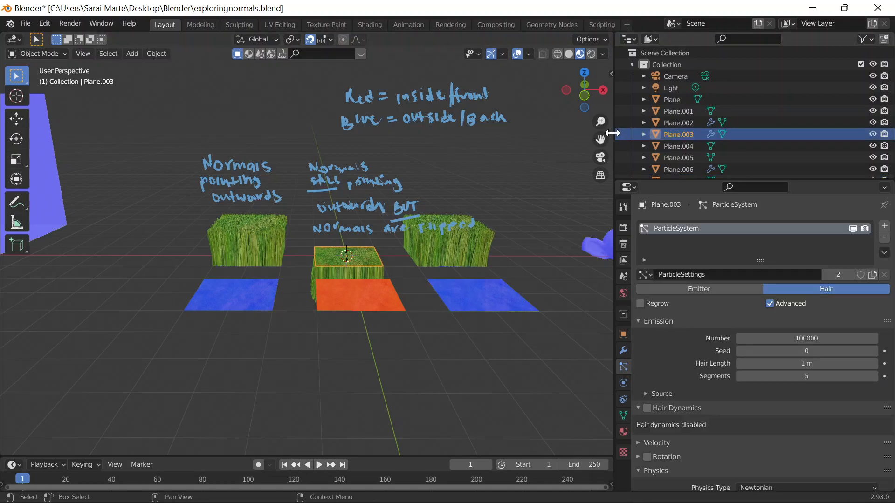
drag(611, 134, 145, 322)
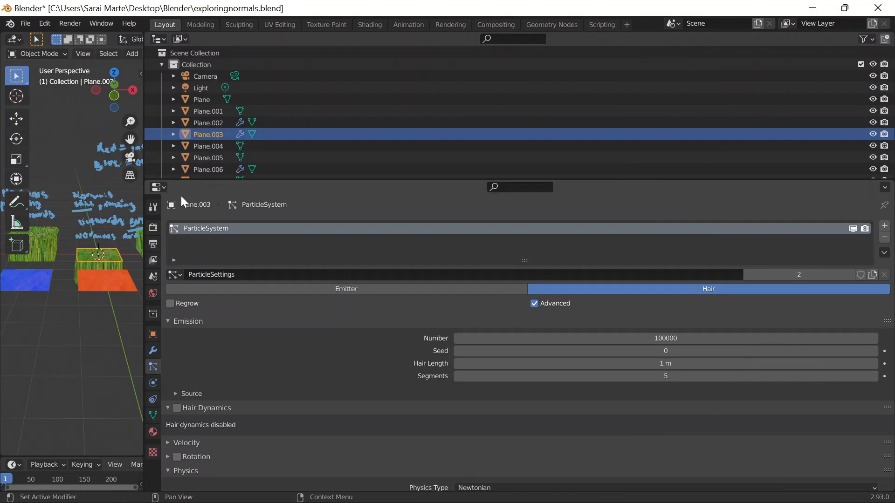
drag(142, 160, 869, 165)
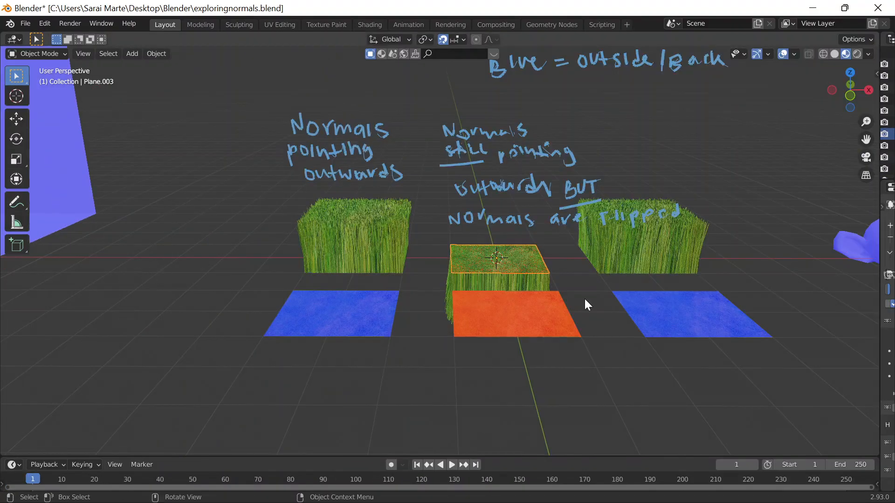
scroll(587, 304, up, 1)
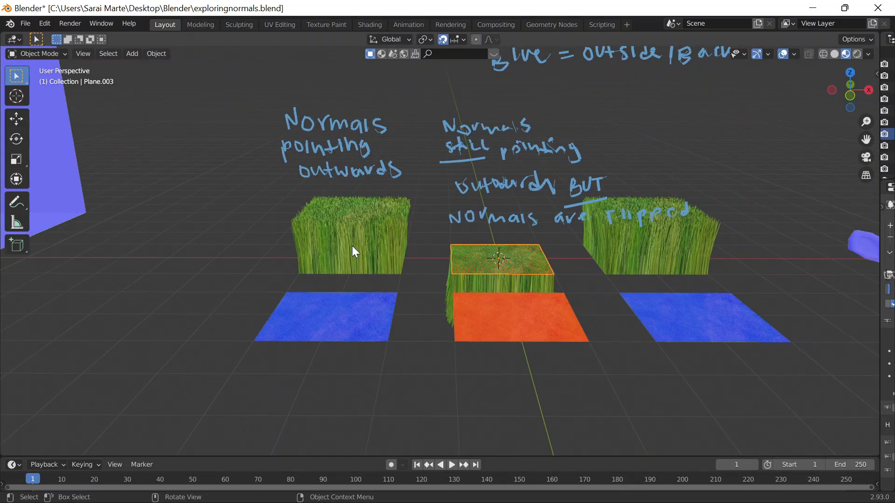
Compare the grass direction on the three particle planes by selecting each of them in turn.
click(355, 251)
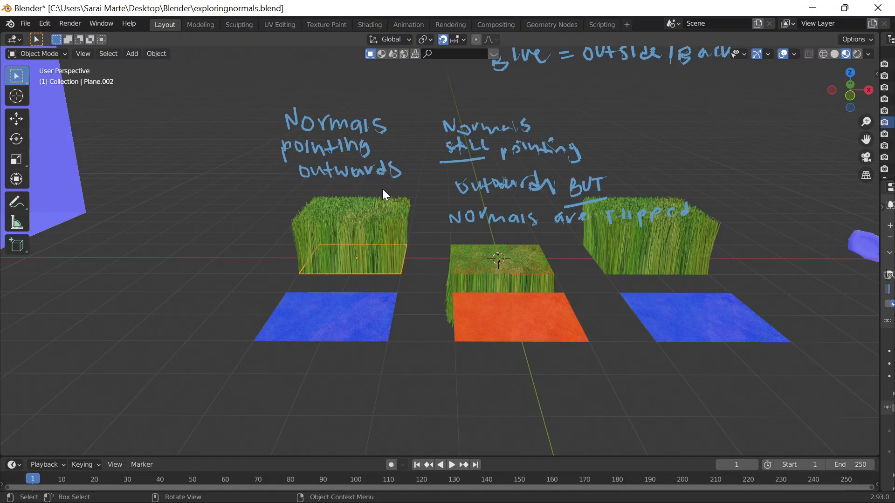
click(506, 285)
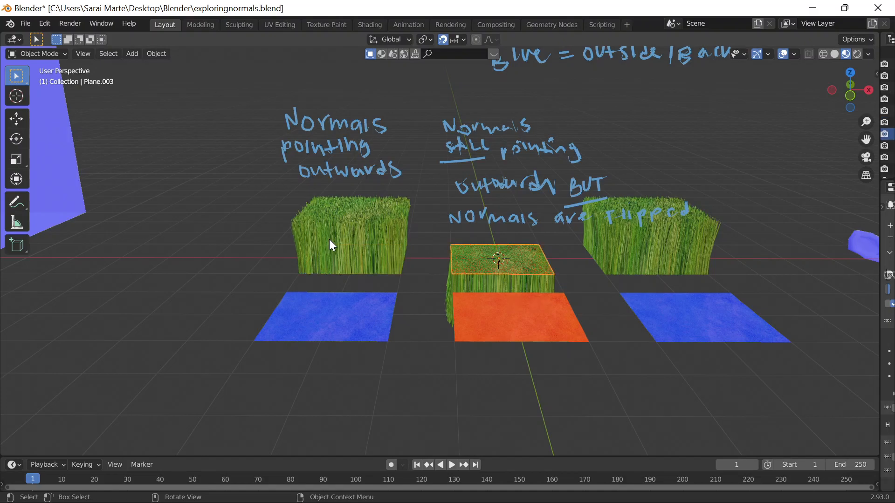
click(392, 224)
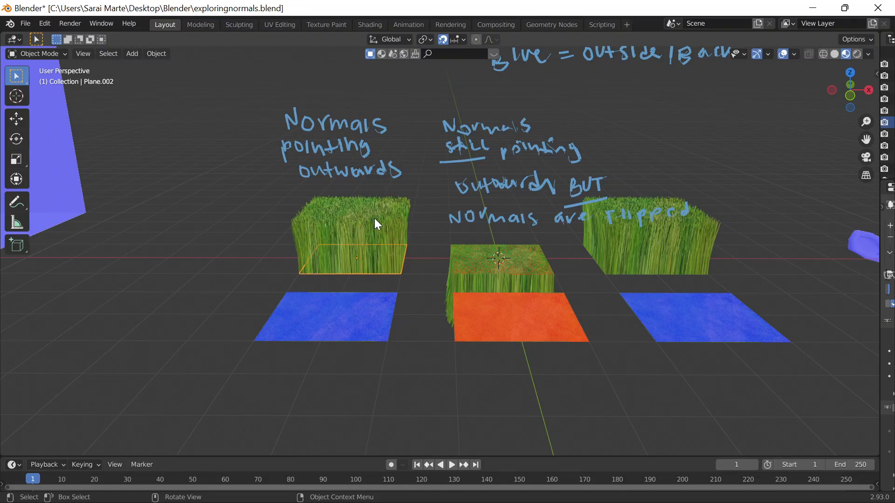
click(503, 281)
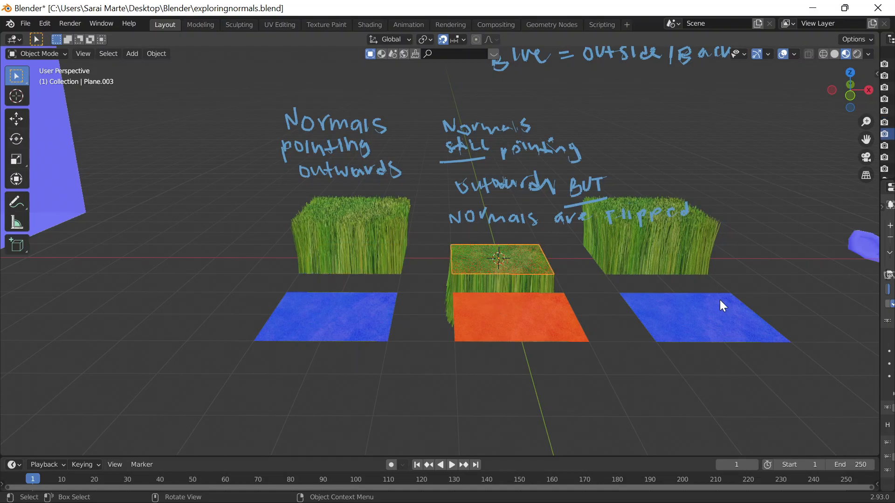
click(690, 250)
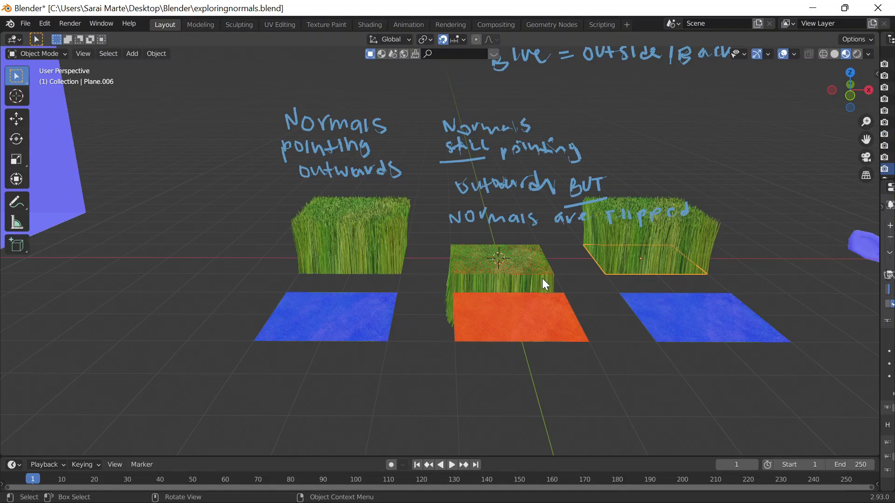
click(518, 275)
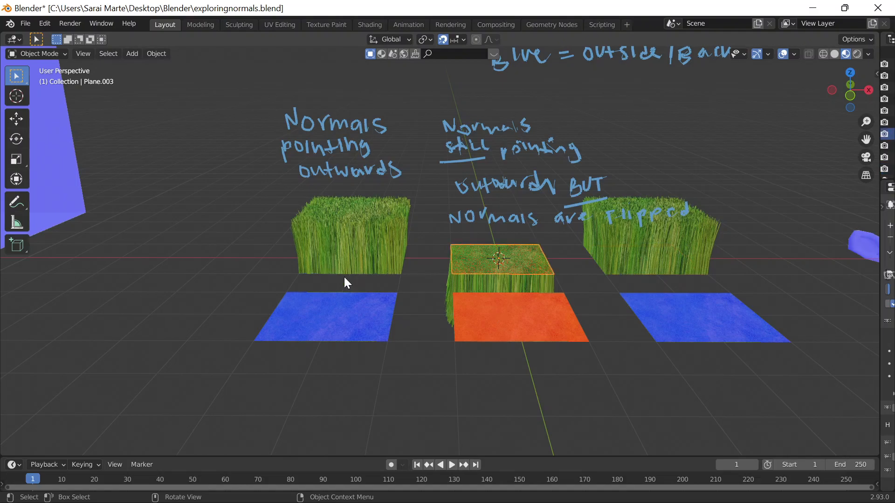
middle_drag(347, 282, 255, 209)
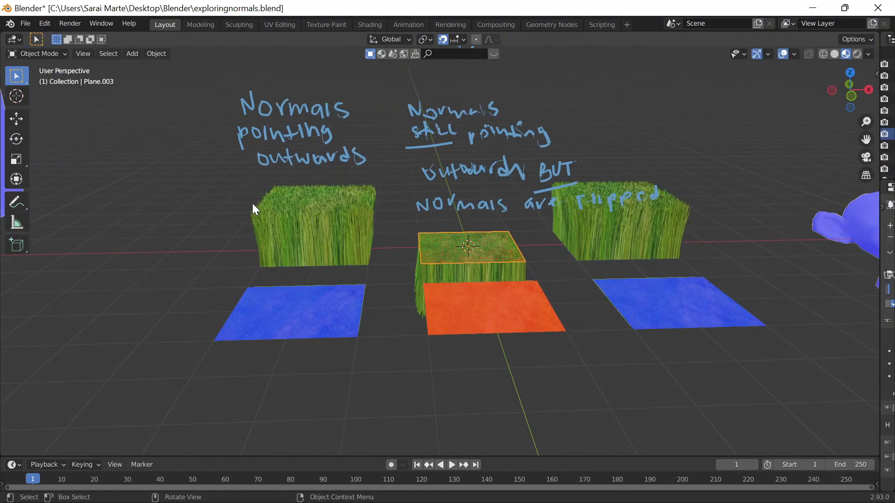
Put the blue plane by the "Normals pointing outwards" grass in Edit Mode and display face normals instead of split normals.
click(311, 335)
key(Tab)
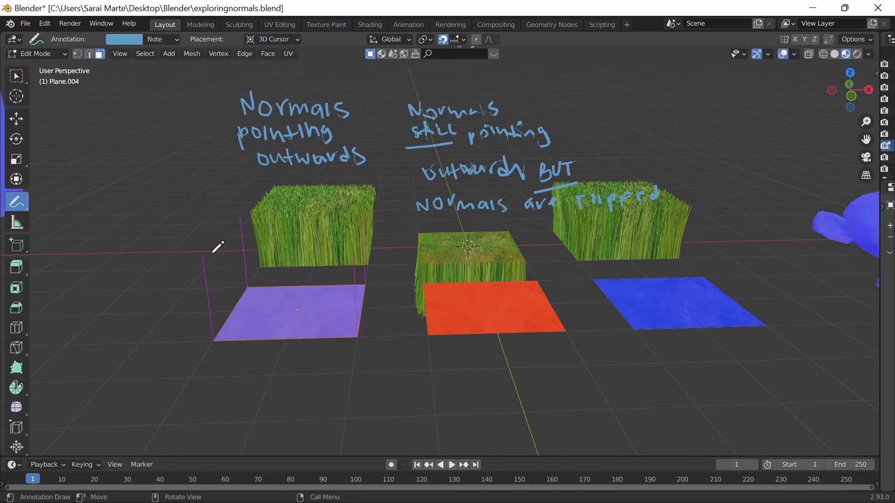
click(768, 54)
click(792, 55)
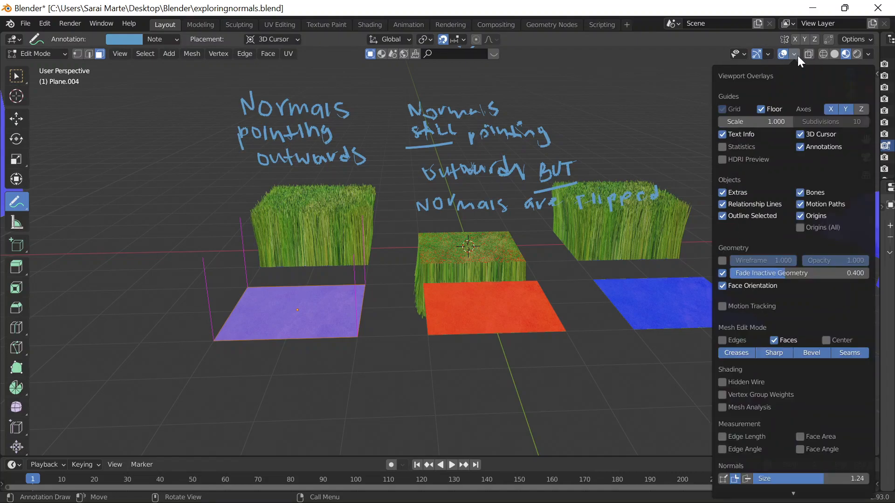
click(734, 478)
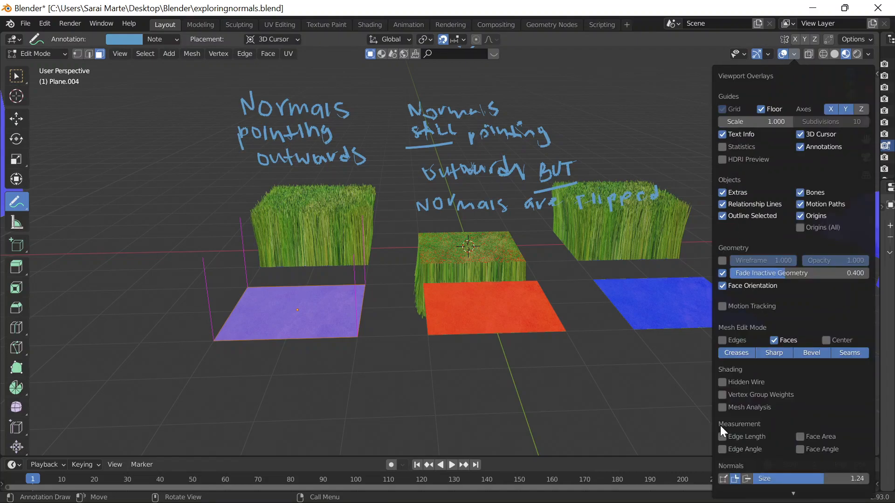
click(745, 479)
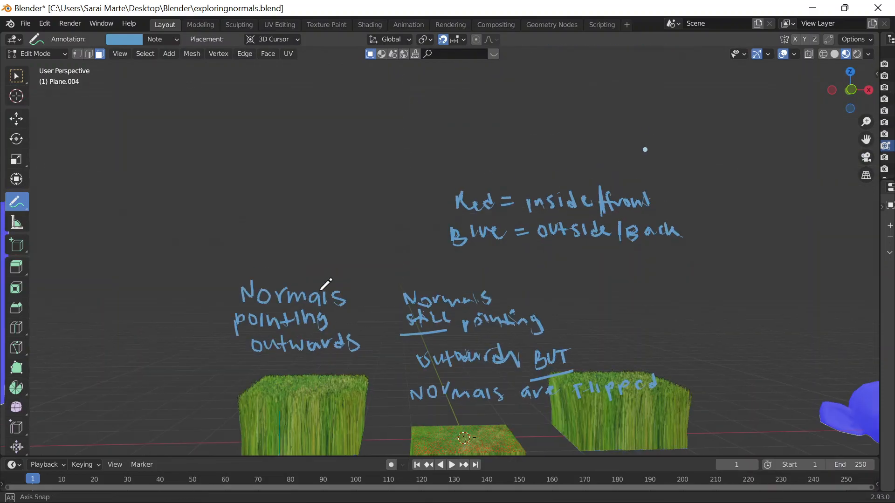
Annotate an upward arrow along the blue plane's face normal and return to Object Mode.
scroll(321, 324, up, 2)
middle_drag(322, 324, 322, 314)
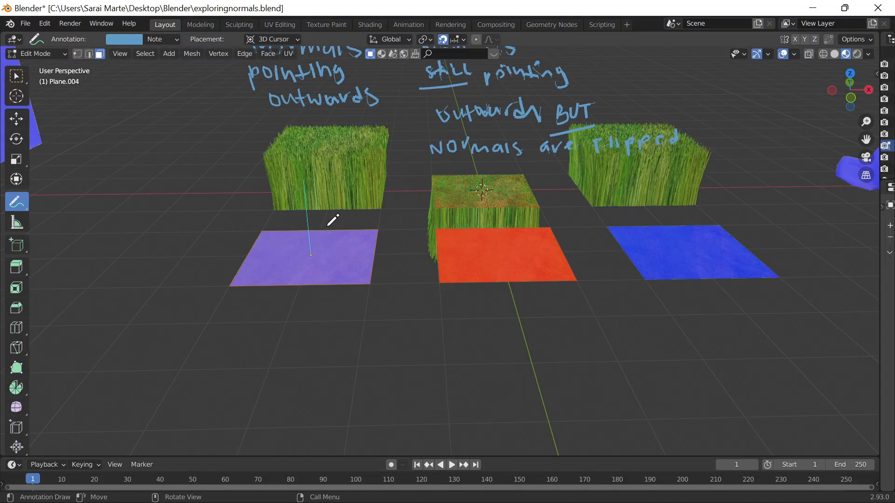
mouse_move(311, 254)
mouse_down()
mouse_move(309, 181)
mouse_move(286, 186)
mouse_up()
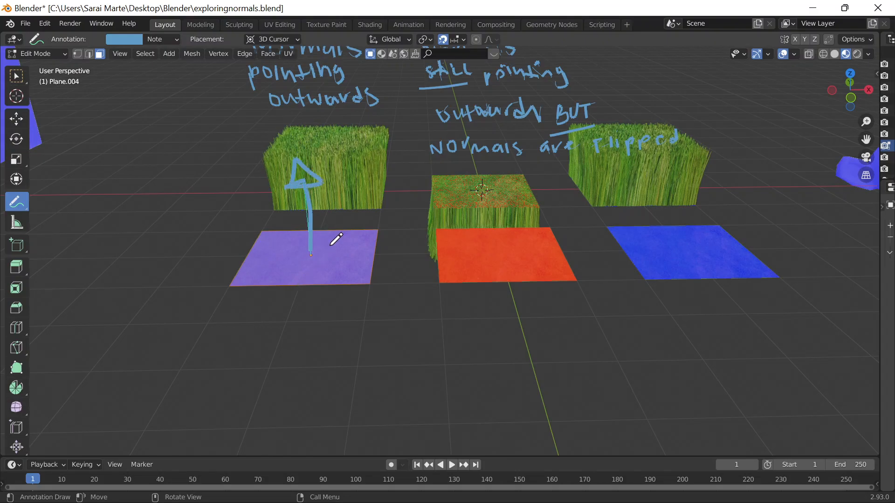
key(Tab)
Put the red plane in Edit Mode and annotate downward arrows along its normal and beside the middle grass.
scroll(518, 293, down, 1)
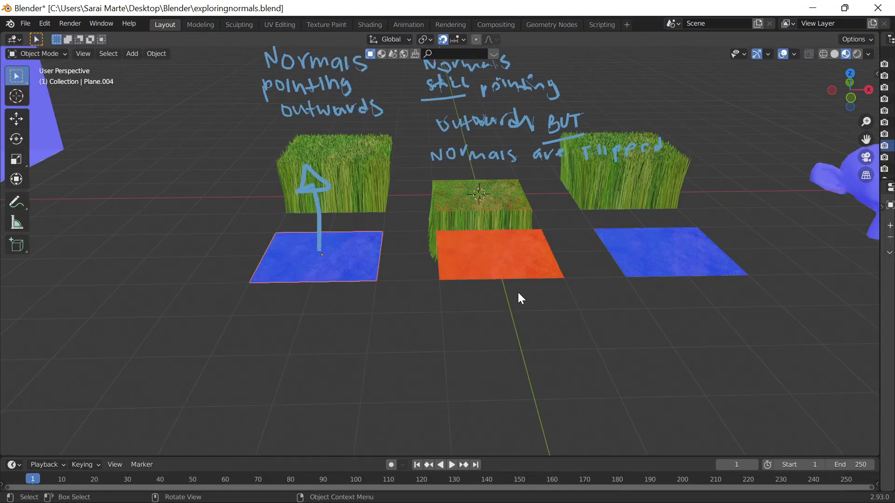
middle_drag(518, 292, 517, 287)
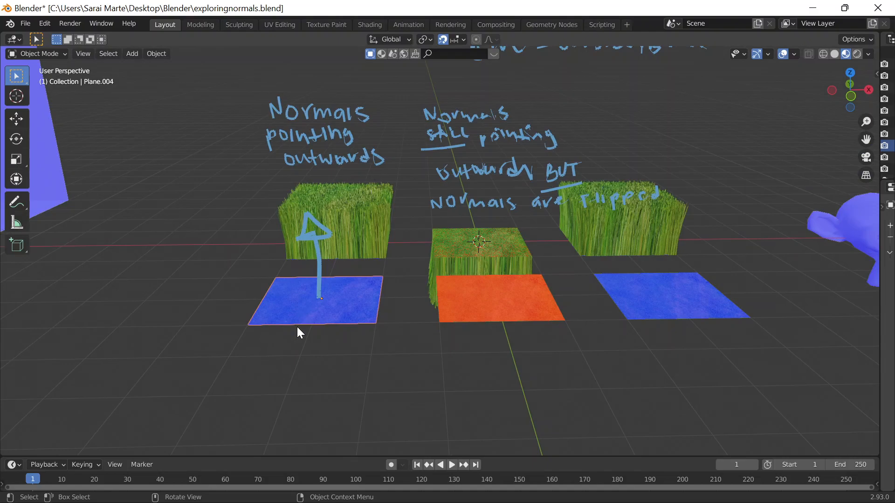
scroll(591, 94, down, 2)
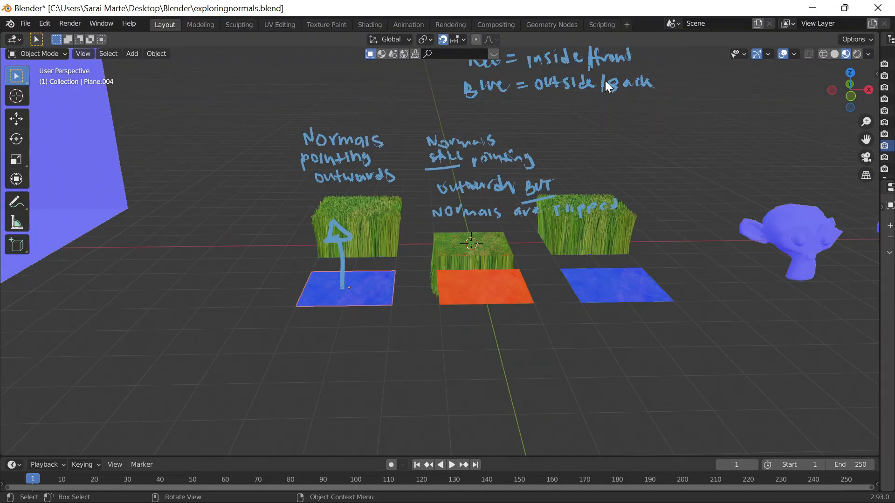
click(510, 294)
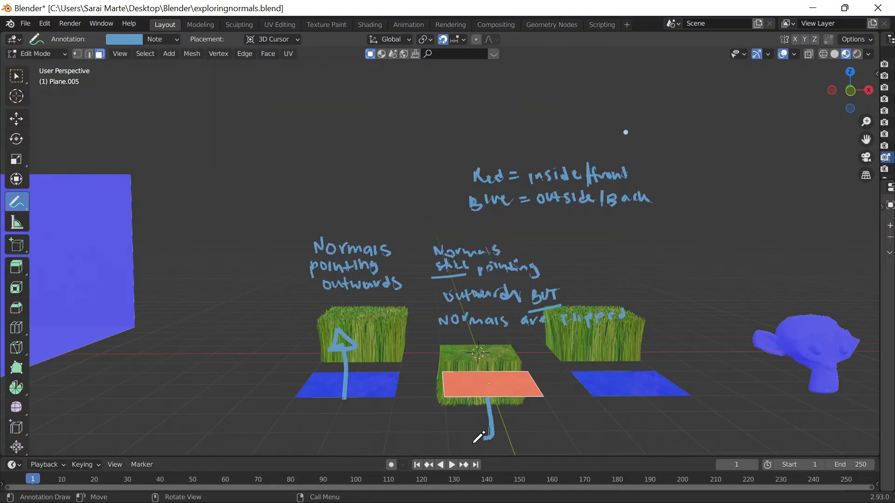
drag(476, 440, 480, 457)
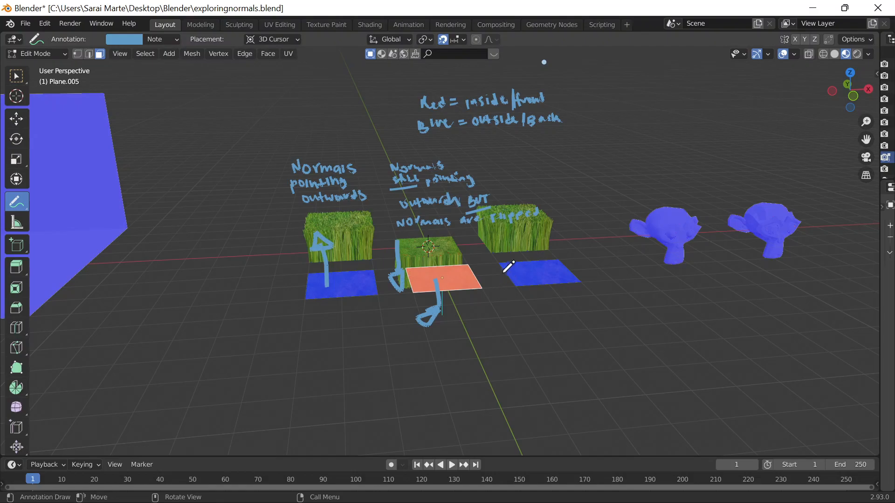
Circle the red plane and the blue plane with the upward arrow using freehand annotations.
mouse_move(478, 265)
mouse_down()
mouse_move(396, 278)
mouse_move(487, 281)
mouse_move(475, 259)
mouse_up()
drag(334, 253, 347, 259)
mouse_move(277, 270)
mouse_down()
mouse_move(377, 305)
mouse_move(357, 254)
mouse_up()
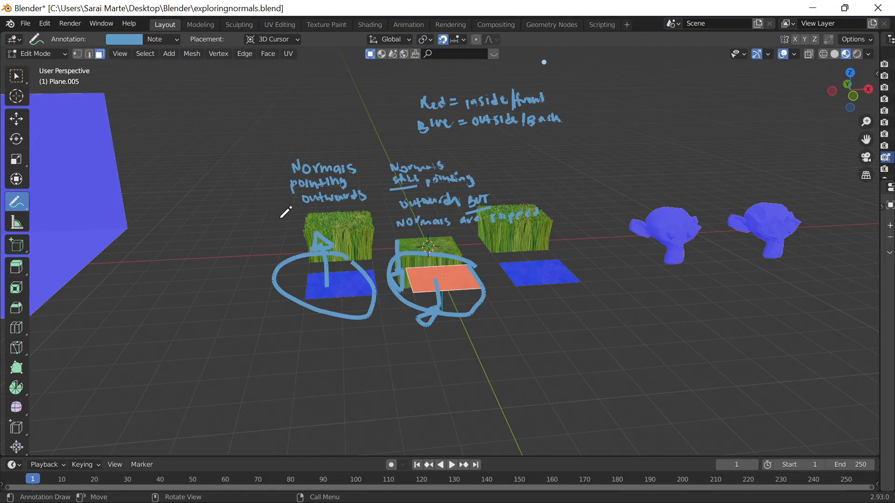
Annotate an upward arrow beside the "Normals pointing outwards" grass and return to Object Mode.
mouse_move(279, 216)
mouse_down()
mouse_move(278, 252)
mouse_move(290, 208)
mouse_up()
key(Tab)
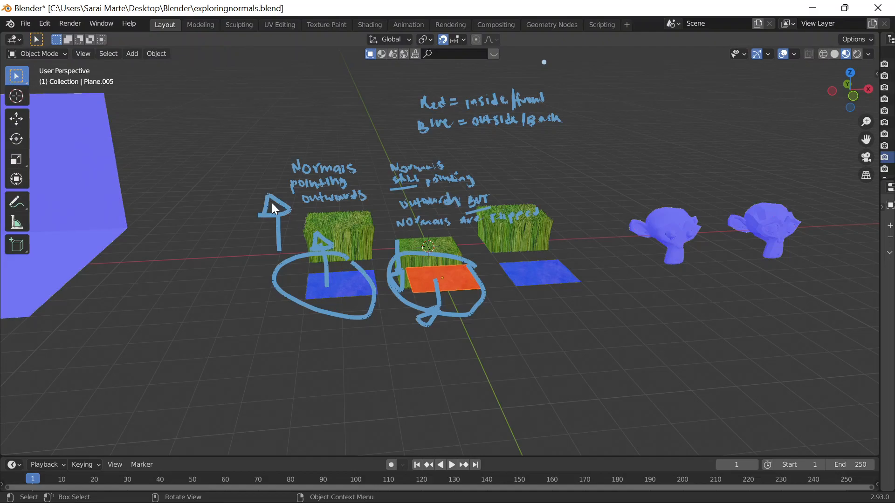
scroll(275, 209, up, 4)
scroll(313, 217, up, 2)
mouse_move(312, 217)
middle_down()
mouse_move(306, 204)
mouse_move(318, 158)
mouse_move(365, 124)
mouse_move(422, 180)
middle_up()
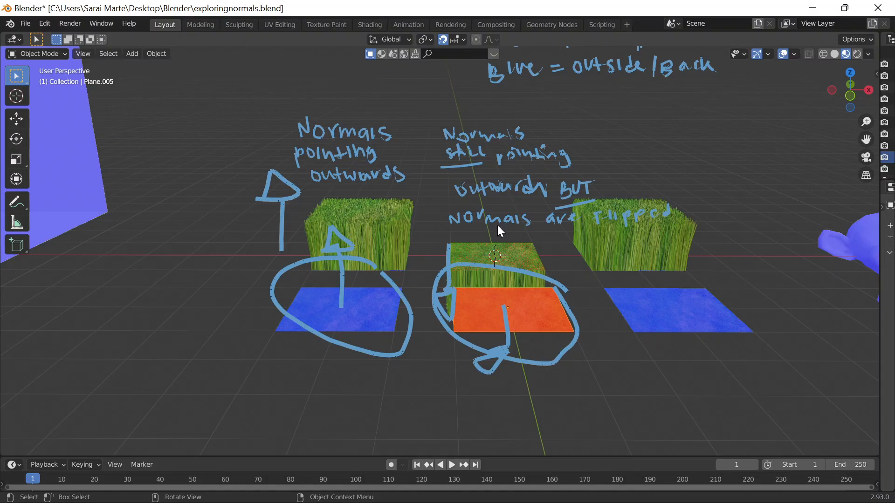
Put the blue plane under the upward arrow in Edit Mode and delete the current annotation layer with all its notes.
click(363, 298)
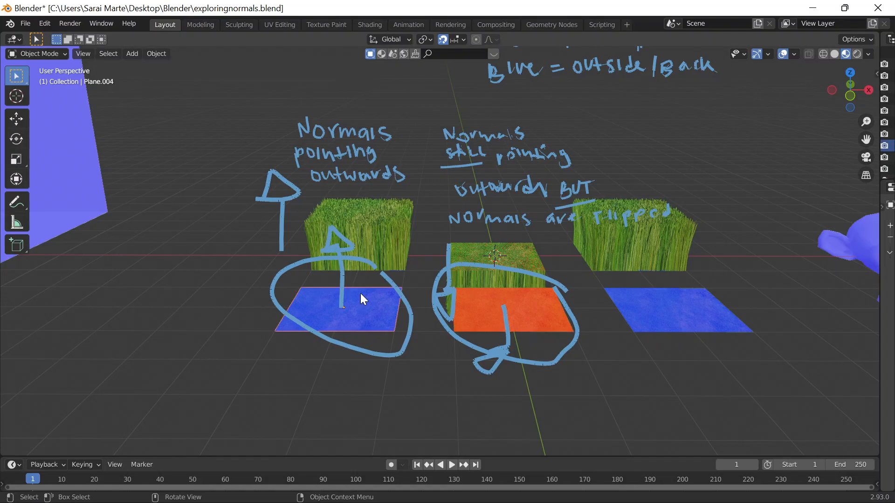
key(Tab)
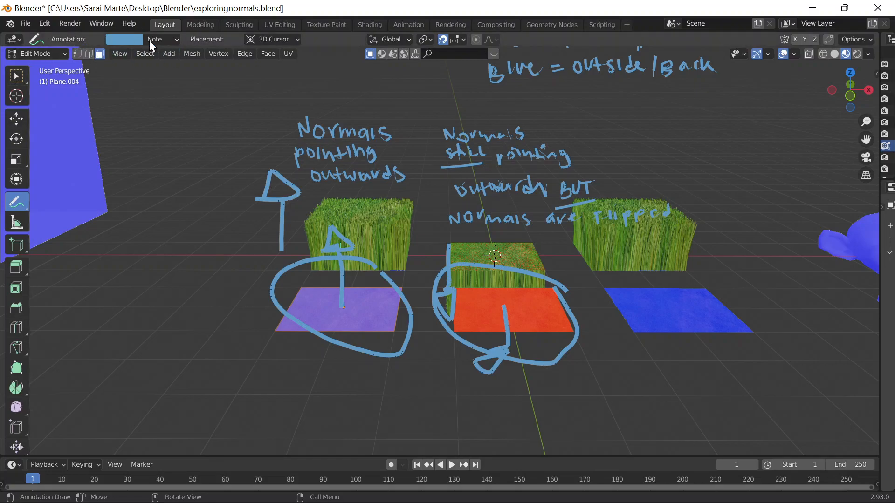
click(163, 39)
click(236, 62)
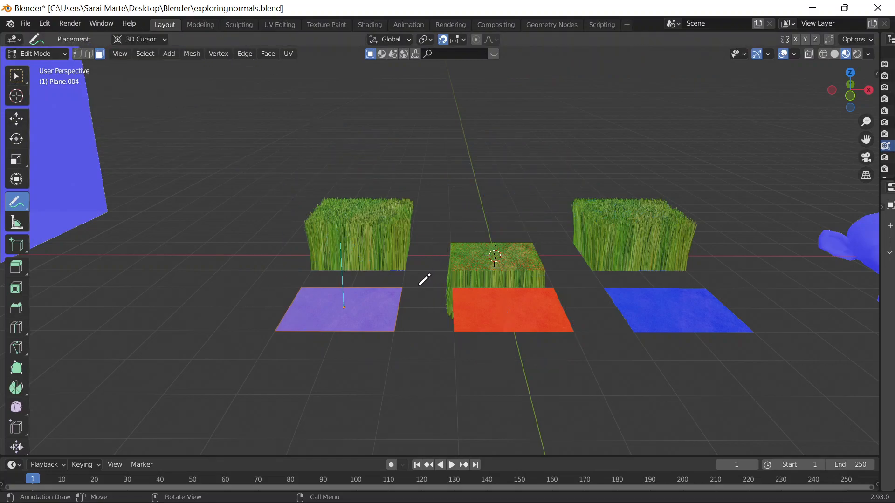
Outline the blue plane's face normal with an annotation, add an upward arrowhead, and return to Object Mode.
mouse_move(331, 230)
mouse_down()
mouse_move(335, 298)
mouse_move(351, 314)
mouse_move(349, 229)
mouse_up()
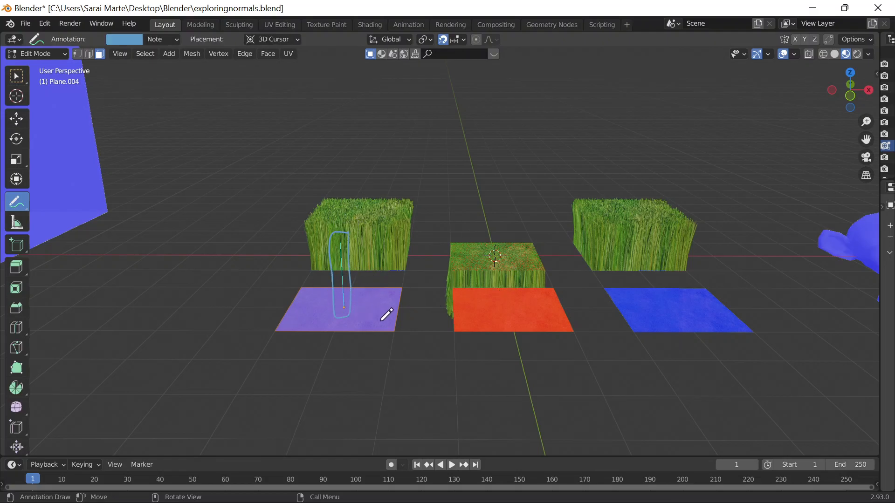
key(Tab)
key(Tab)
drag(347, 240, 339, 242)
key(Tab)
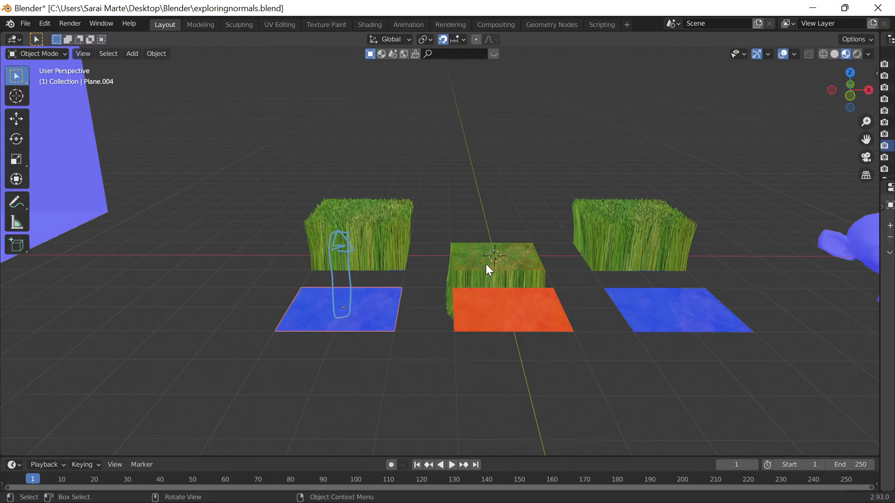
Put the red plane in Edit Mode, annotate a downward arrow below it, and return to Object Mode.
click(488, 279)
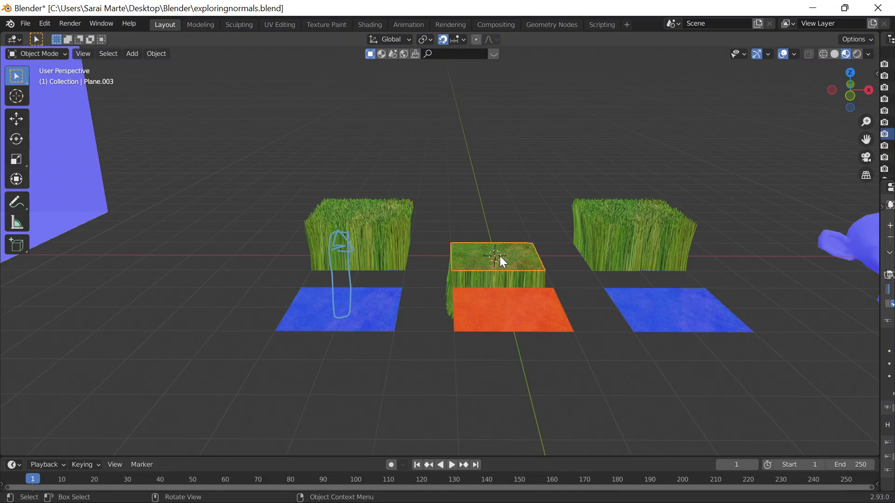
middle_drag(537, 350, 550, 398)
click(485, 320)
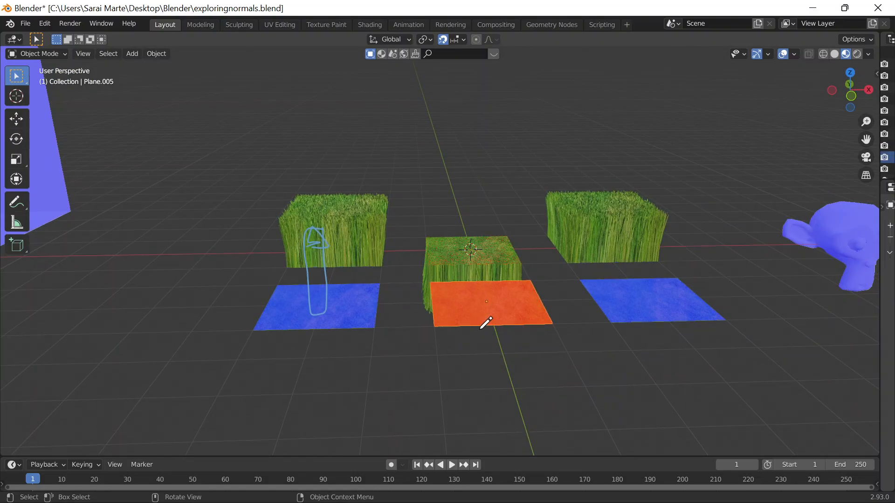
key(Tab)
mouse_move(485, 334)
mouse_down()
mouse_move(487, 373)
mouse_move(494, 368)
mouse_up()
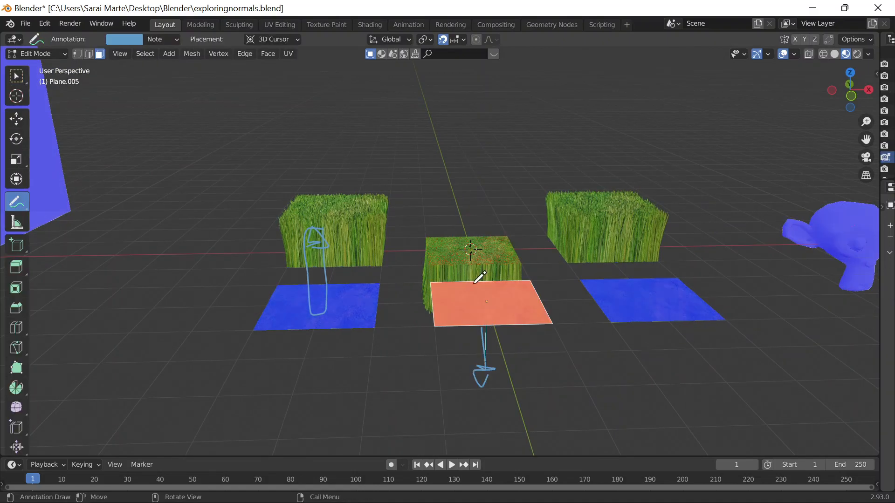
key(Tab)
Put the grass plane behind the annotated blue plane in Edit Mode, annotate an upward arrow along its normal, and return to Object Mode.
middle_drag(480, 277, 437, 141)
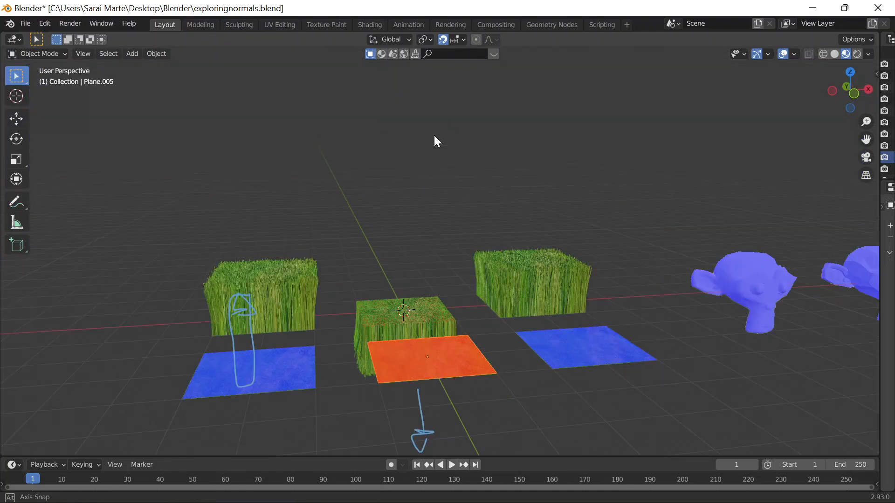
middle_drag(437, 142, 416, 144)
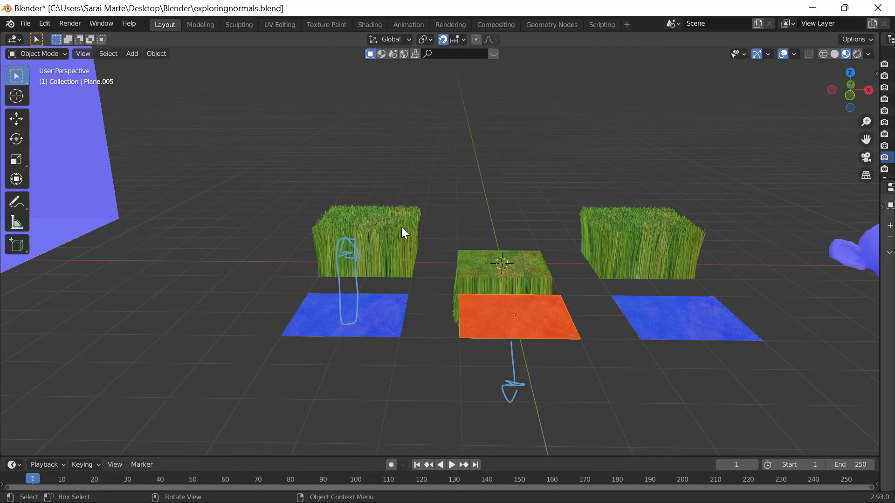
click(377, 233)
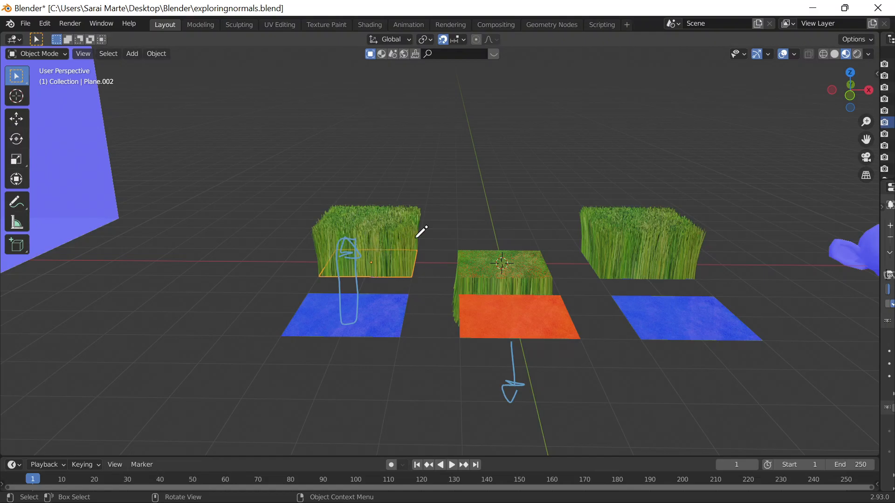
key(Tab)
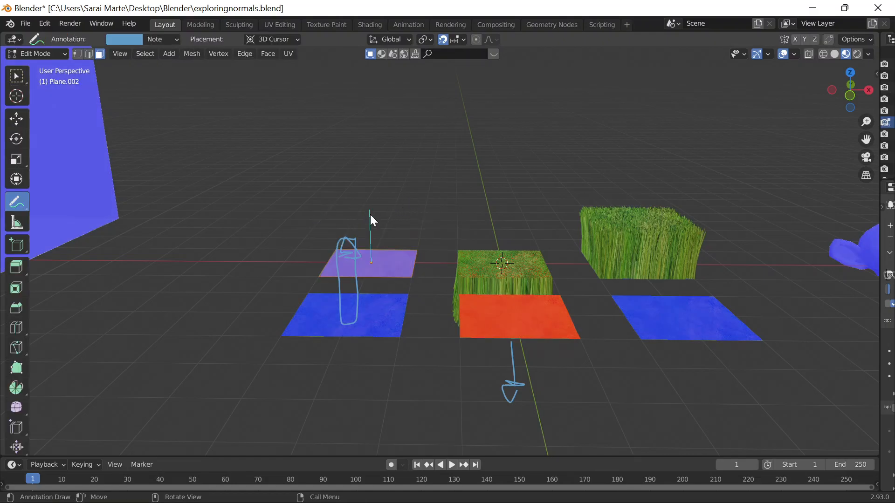
mouse_move(370, 211)
mouse_down()
mouse_move(372, 249)
mouse_move(356, 207)
mouse_move(365, 192)
mouse_move(355, 208)
mouse_up()
key(Tab)
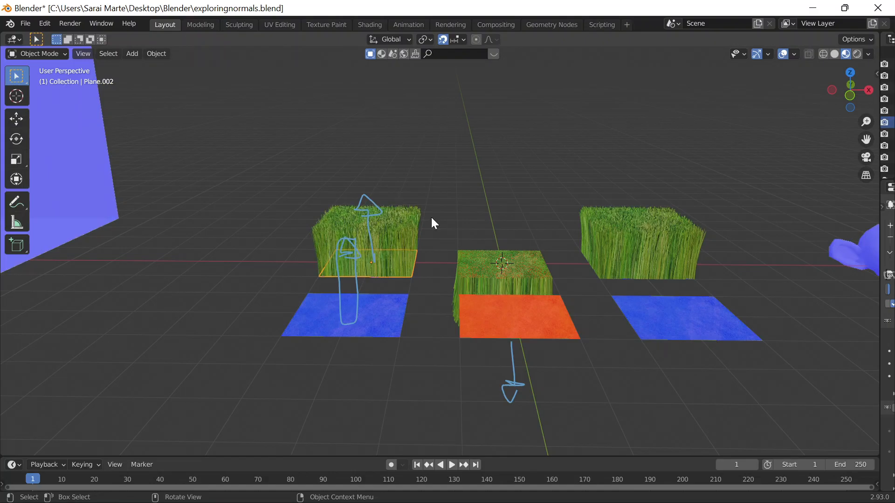
Annotate an upward arrow beside the same grass block and toggle Edit Mode to compare it with the face normal.
click(16, 203)
mouse_move(436, 262)
mouse_down()
mouse_move(418, 205)
mouse_move(443, 206)
mouse_move(427, 212)
mouse_up()
key(Tab)
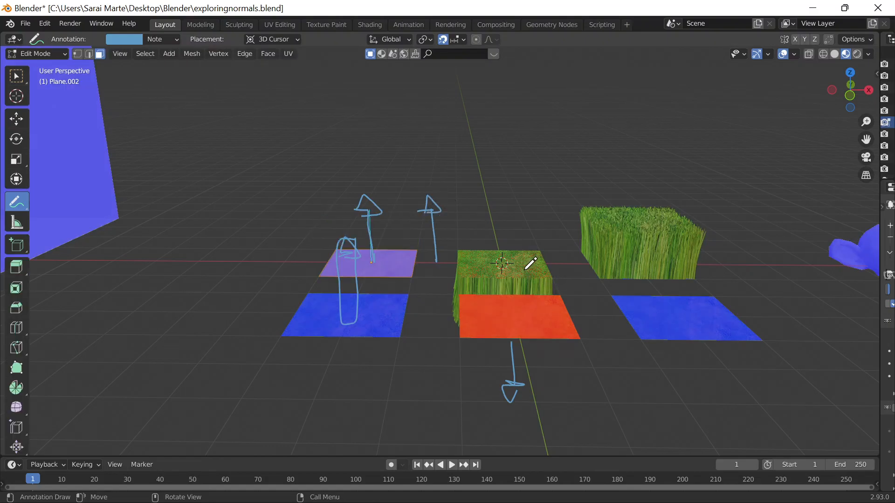
key(Tab)
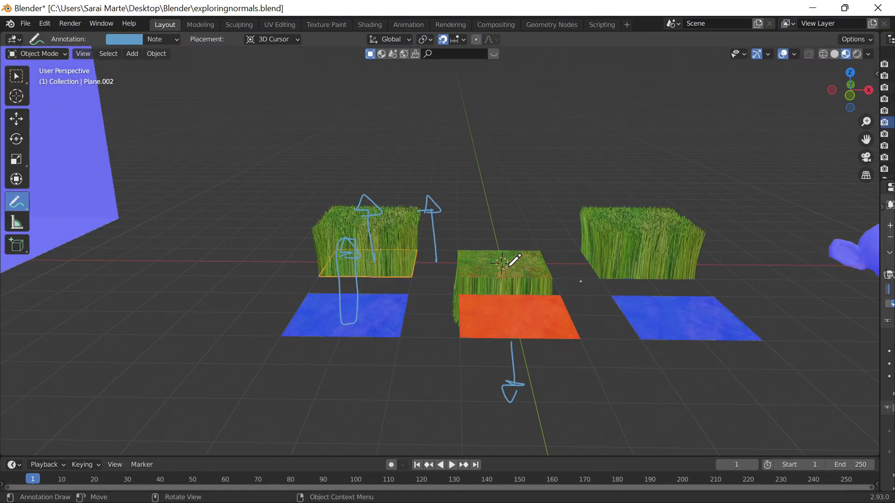
Examine the middle grass plane's face normal against its grass direction by switching between Edit Mode and Object Mode.
click(16, 76)
click(545, 291)
click(16, 202)
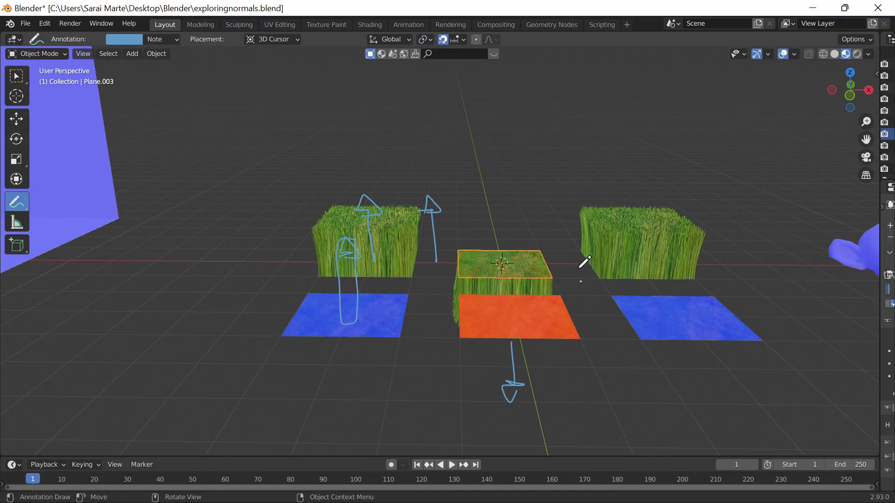
key(Tab)
middle_drag(585, 294, 447, 389)
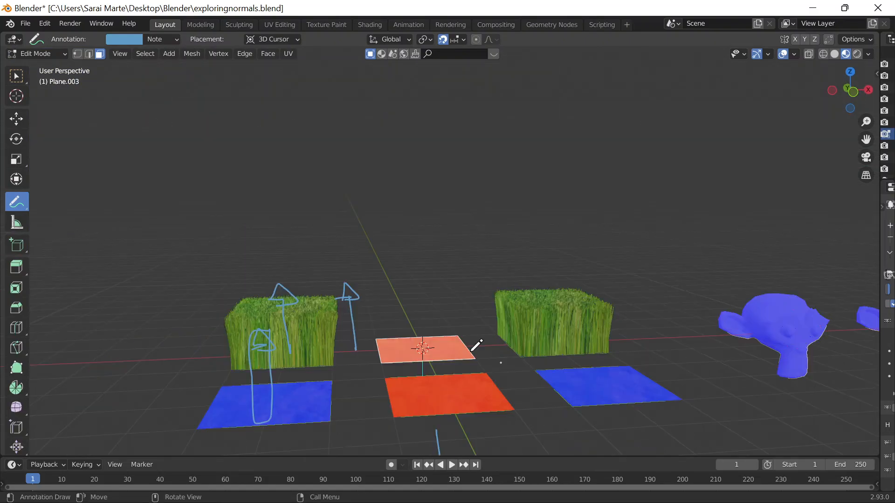
key(Tab)
middle_drag(469, 340, 454, 384)
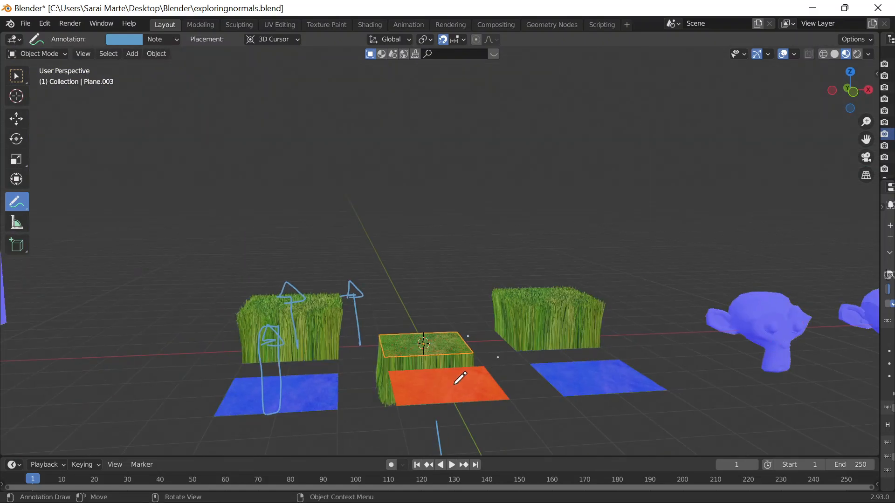
key(Tab)
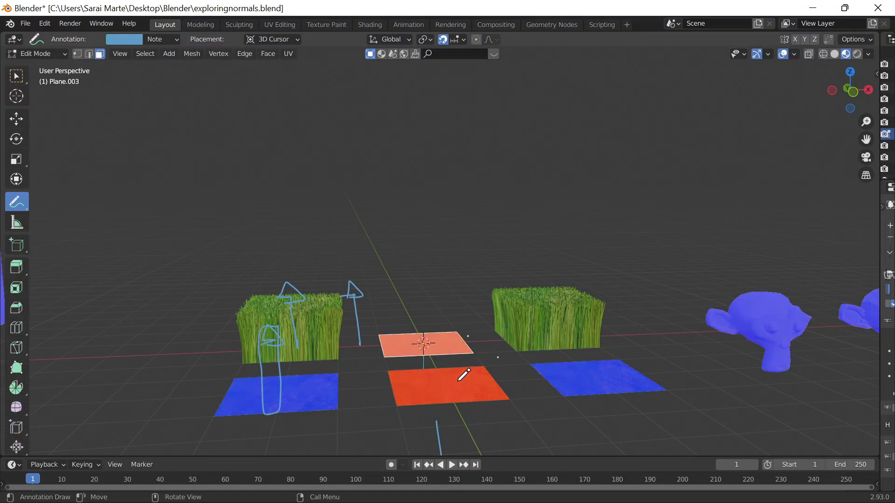
key(Tab)
Hide the red plane in front of the middle grass and annotate a downward arrow beside that grass.
click(16, 77)
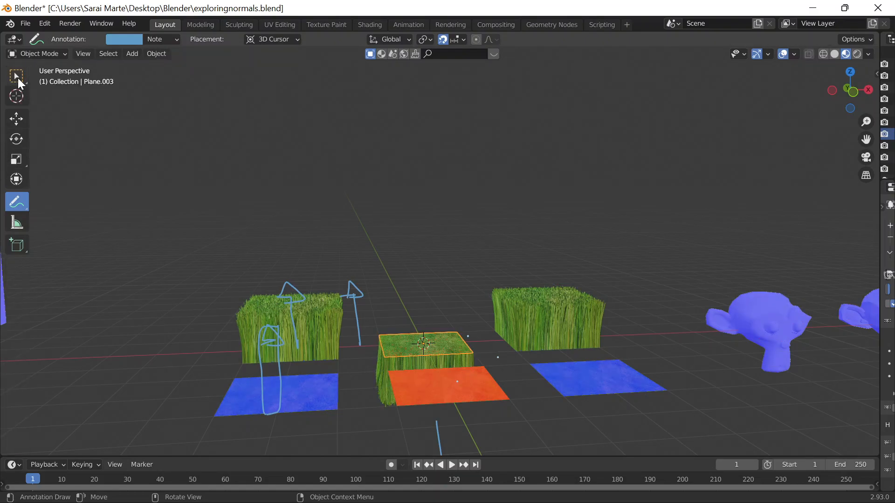
click(455, 381)
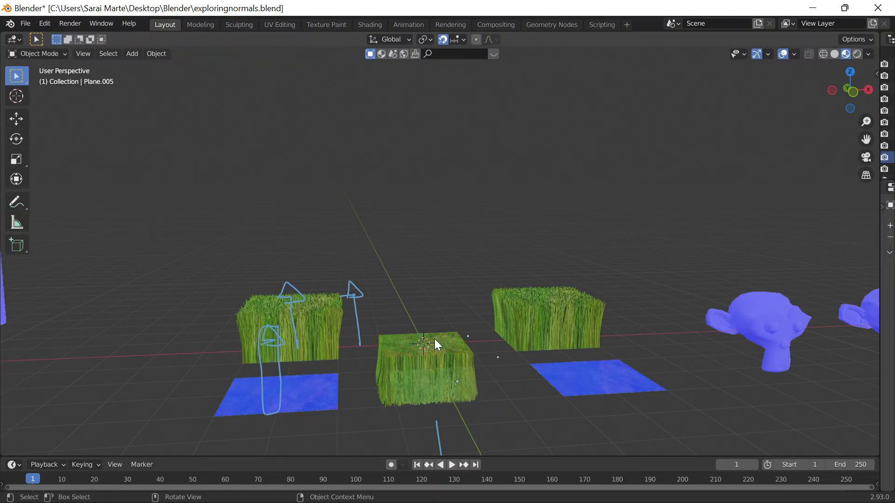
middle_drag(435, 340, 429, 347)
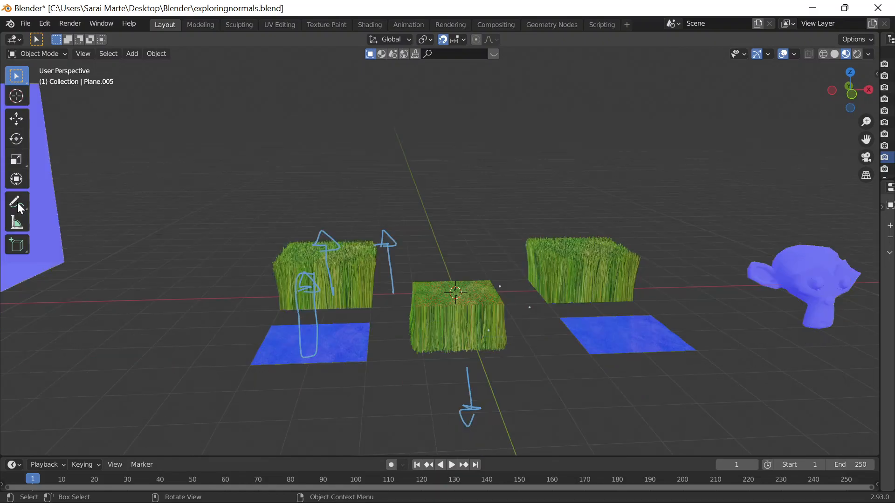
click(17, 203)
mouse_move(516, 295)
mouse_down()
mouse_move(521, 353)
mouse_move(523, 341)
mouse_up()
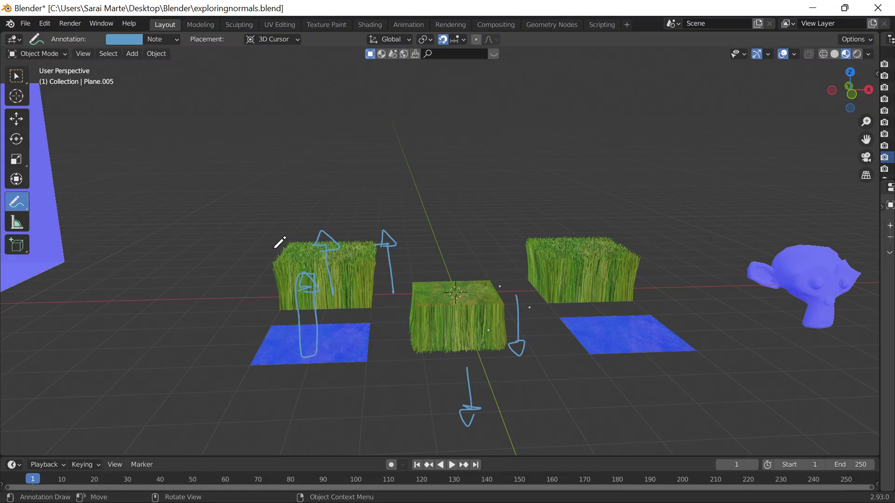
Put the middle grass plane in Edit Mode and annotate a downward arrow along its face normal.
scroll(545, 258, up, 2)
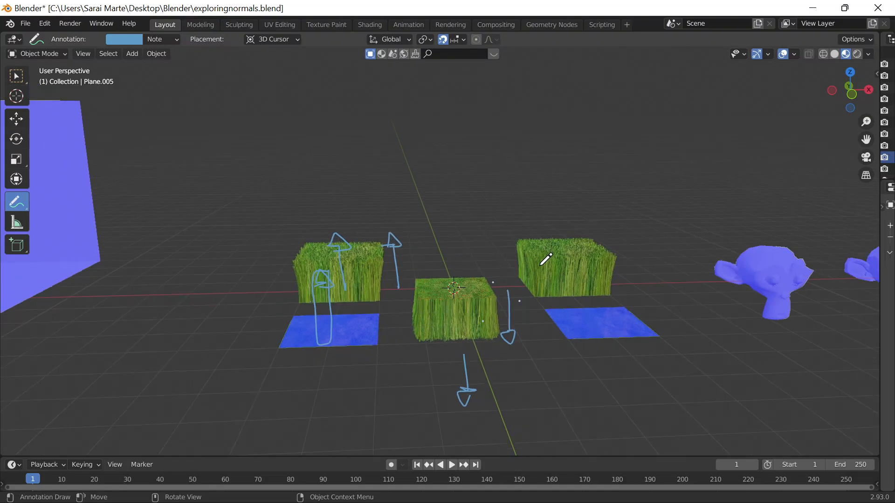
click(16, 76)
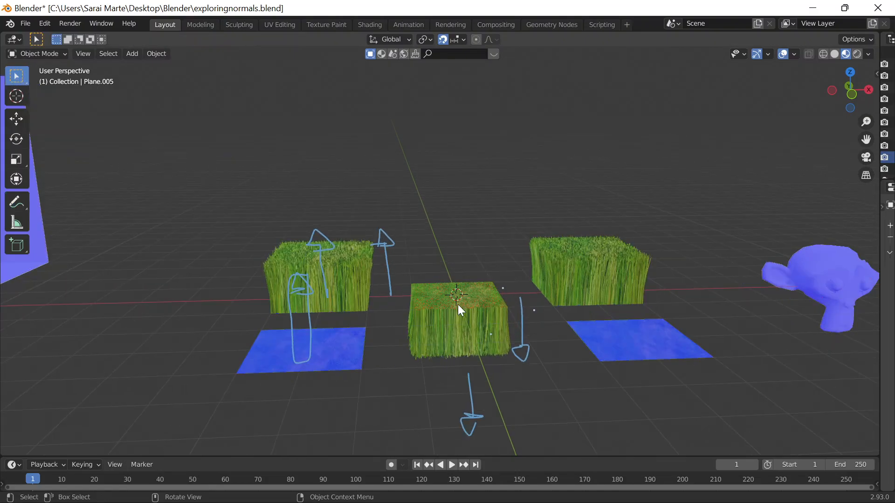
click(448, 296)
key(Tab)
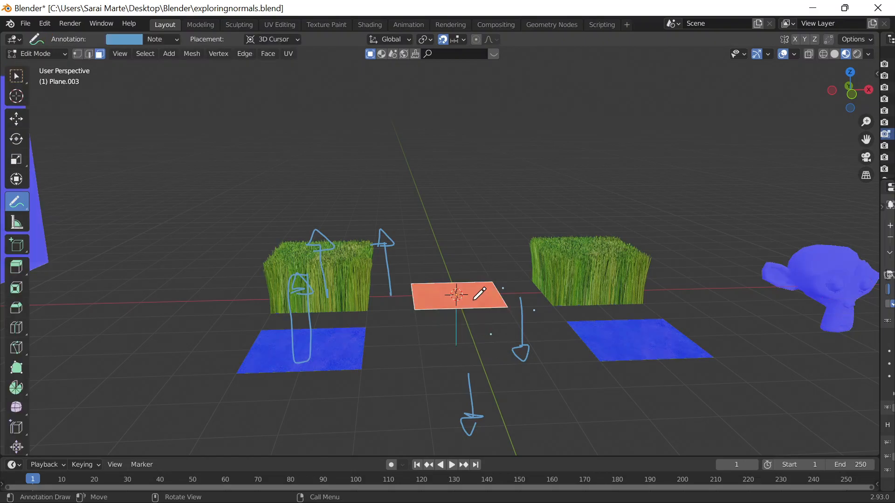
drag(455, 310, 463, 347)
scroll(574, 322, down, 1)
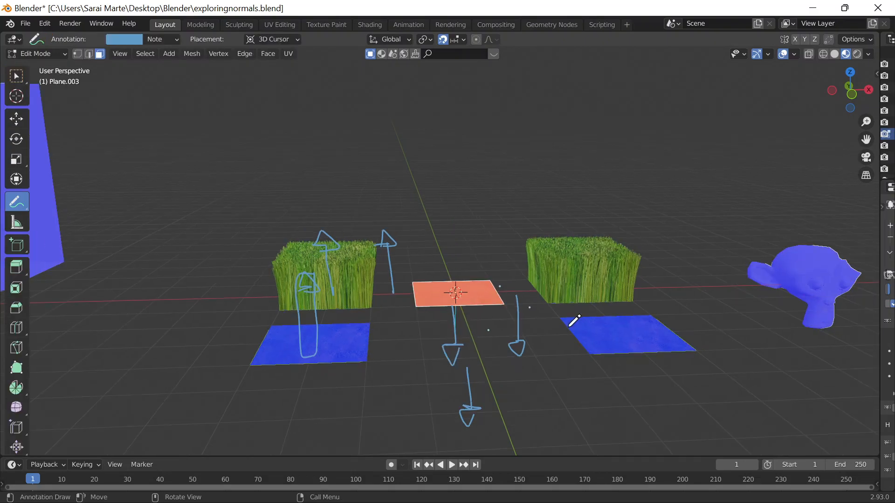
Draw a freehand outline around the middle grass plane and return to Object Mode.
middle_drag(574, 321, 507, 302)
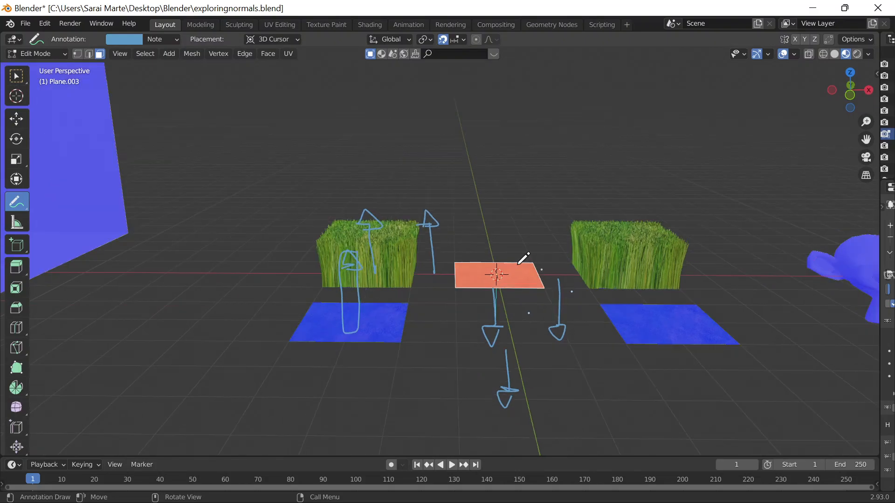
mouse_move(517, 264)
mouse_down()
mouse_move(635, 293)
mouse_move(489, 245)
mouse_up()
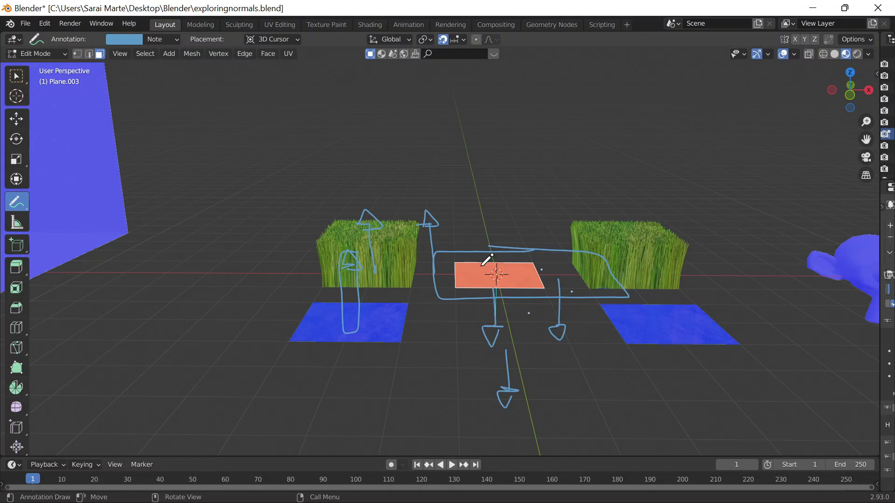
key(Tab)
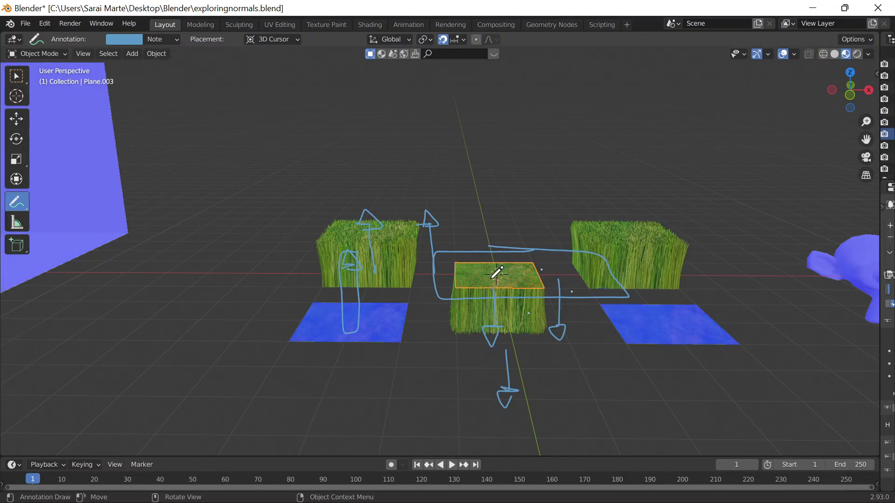
Recalculate the middle grass plane's normals with Inside enabled, and annotate an upward arrow above its grass in Object Mode.
key(Tab)
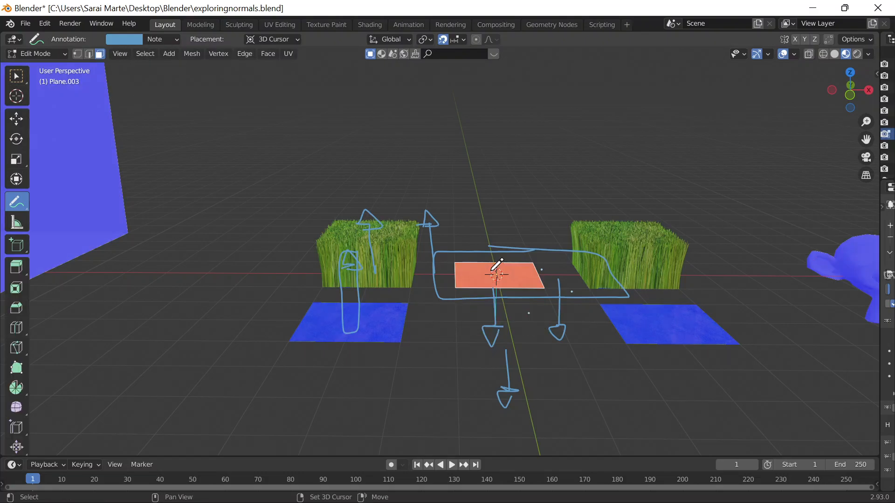
key(shift+n)
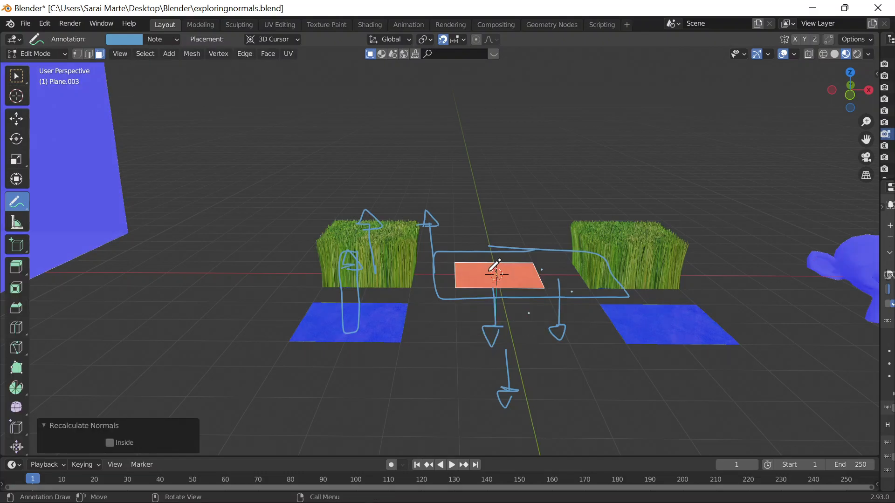
click(110, 443)
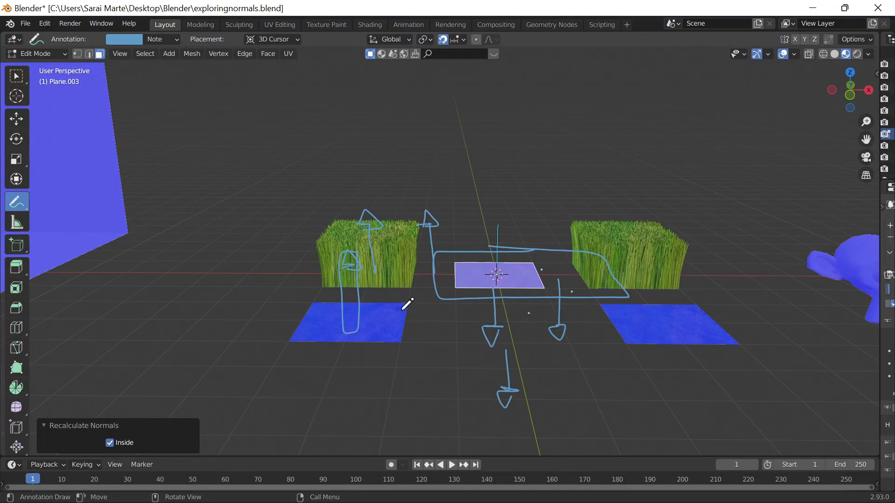
key(Tab)
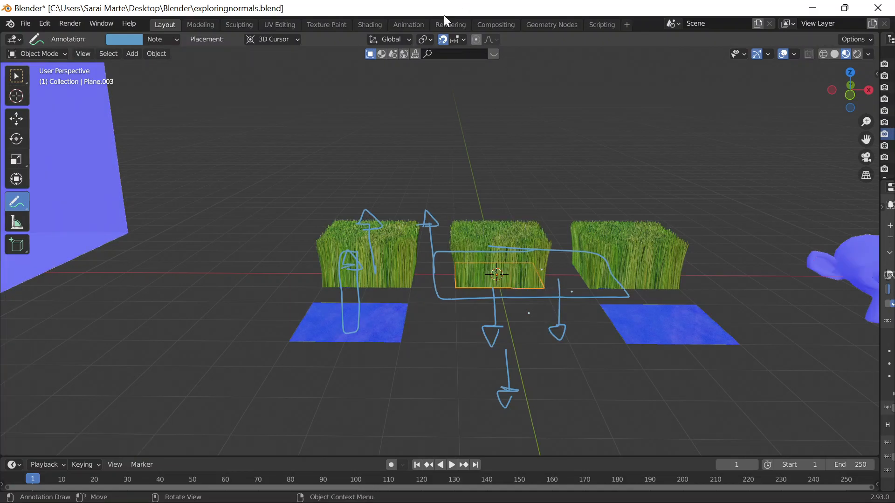
mouse_move(489, 195)
mouse_down()
mouse_move(487, 162)
mouse_move(486, 171)
mouse_up()
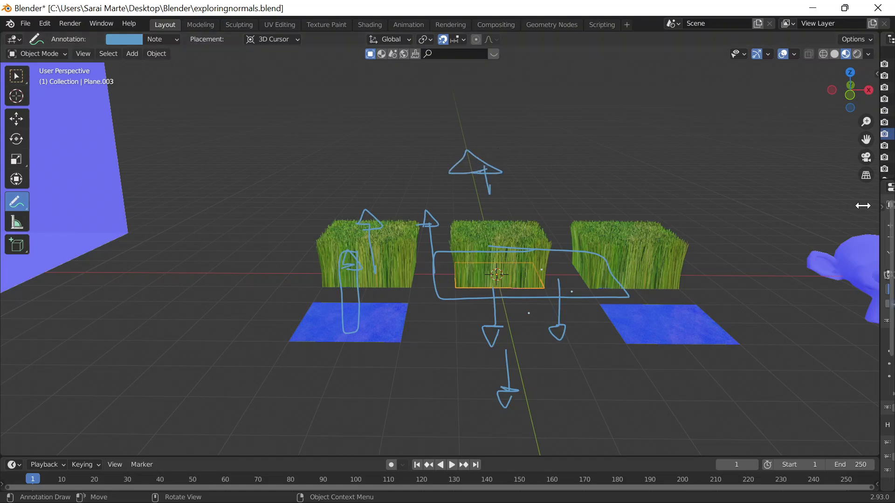
Unlink the annotation data to clear all the drawn notes from the grass scene.
click(158, 39)
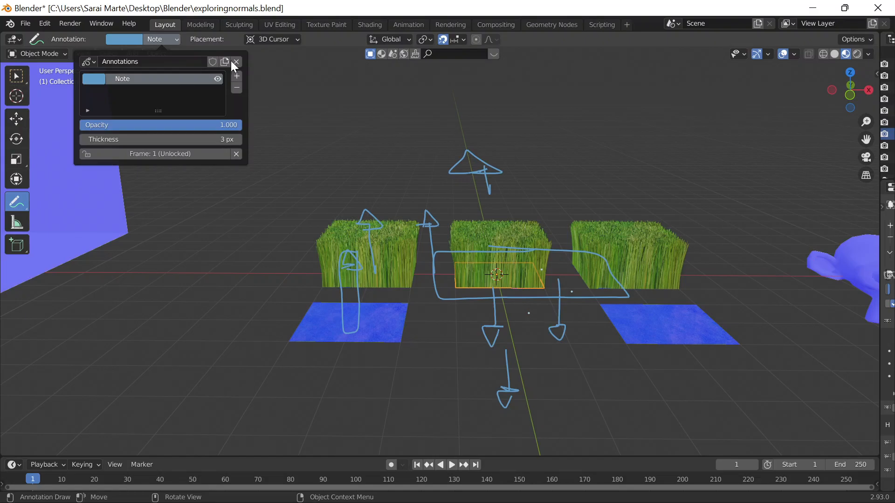
click(225, 61)
click(236, 62)
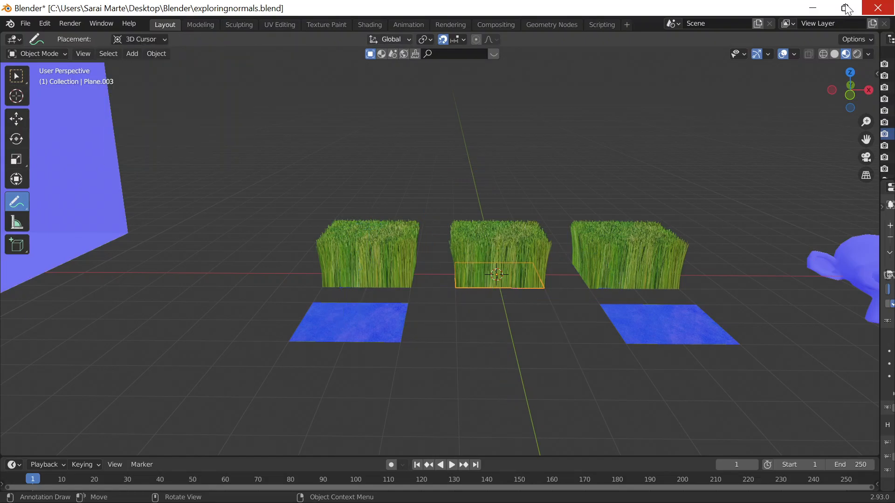
click(816, 7)
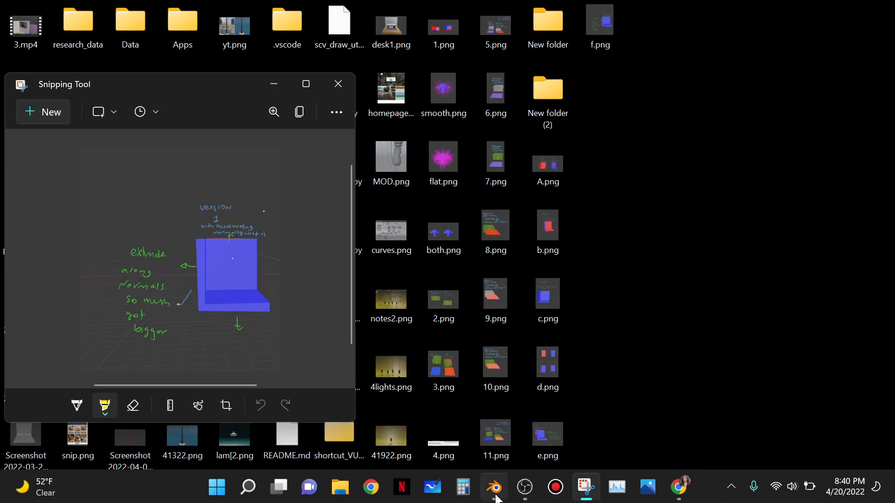
click(495, 489)
click(26, 23)
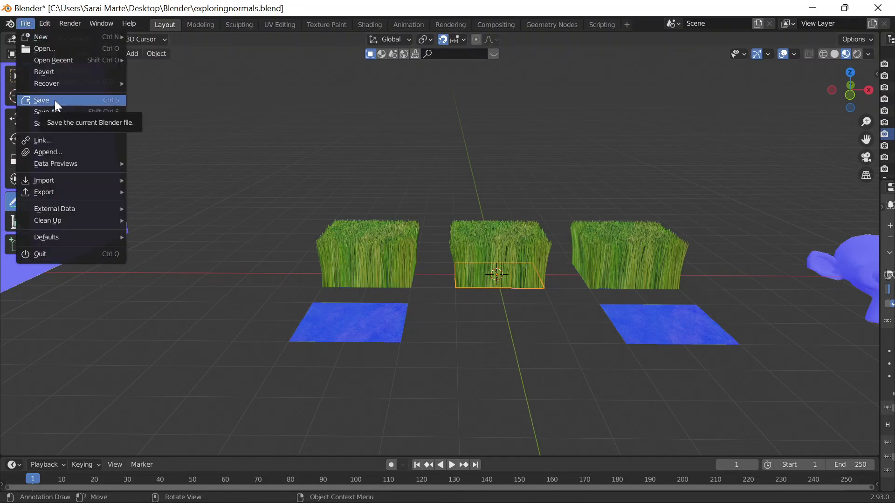
Undo the annotation removal, the latest annotation strokes and the middle grass plane's normals recalculation.
key(ctrl+z)
key(ctrl+z)
key(ctrl+z)
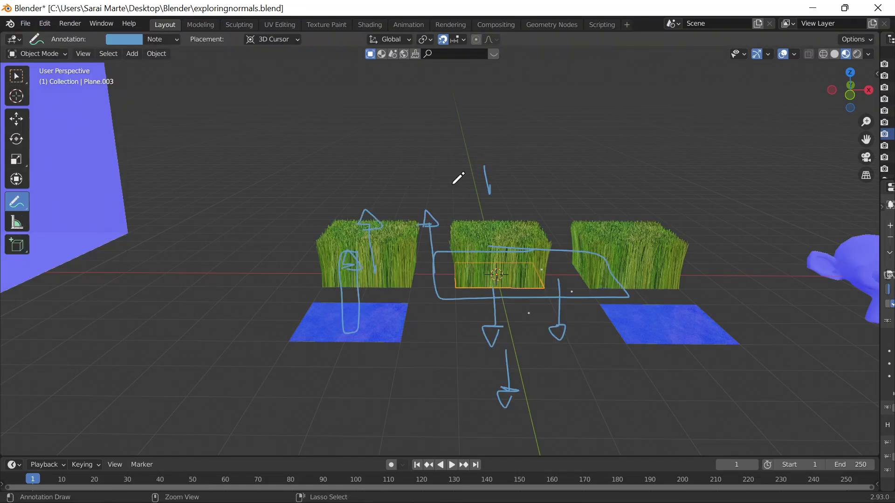
key(ctrl+z)
key(ctrl+z)
key(ctrl+z)
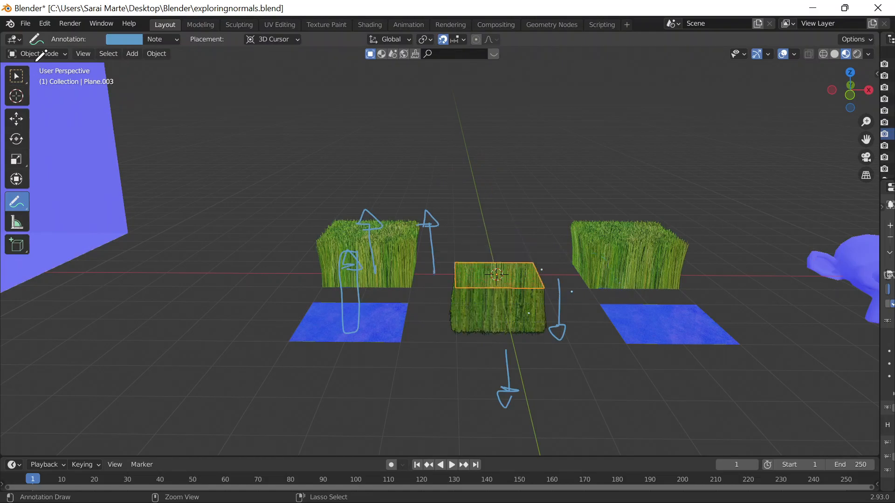
key(ctrl+z)
Close the current Blender session and open the recent file normals 2.blend in a new one.
click(879, 7)
click(470, 279)
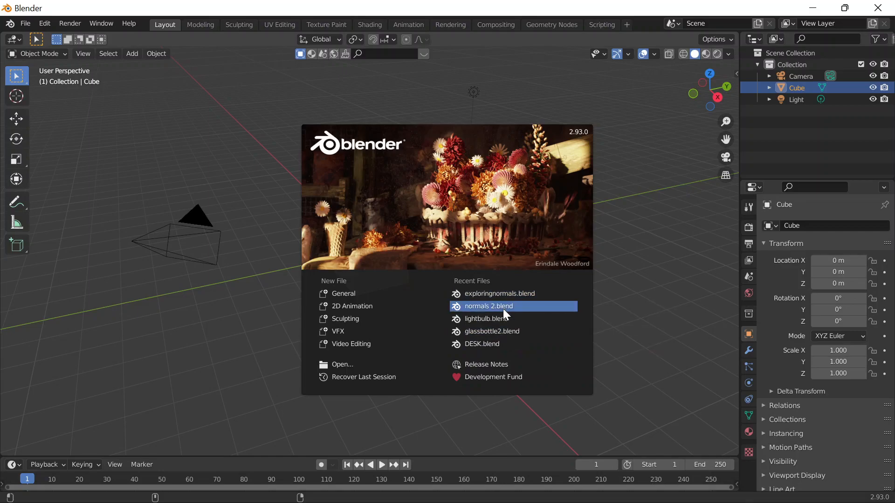
click(502, 308)
scroll(247, 292, up, 3)
scroll(272, 294, down, 2)
scroll(364, 240, up, 4)
mouse_move(364, 240)
middle_down()
mouse_move(336, 270)
mouse_move(314, 257)
mouse_move(392, 258)
mouse_move(382, 259)
mouse_move(158, 9)
middle_up()
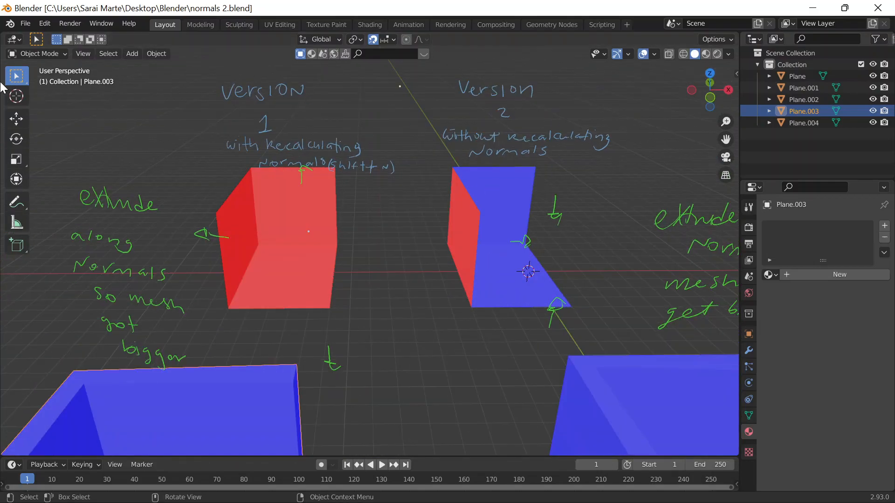
Write green annotations reading "blue → out" and "Red → in" above the Version 2 mesh.
click(16, 202)
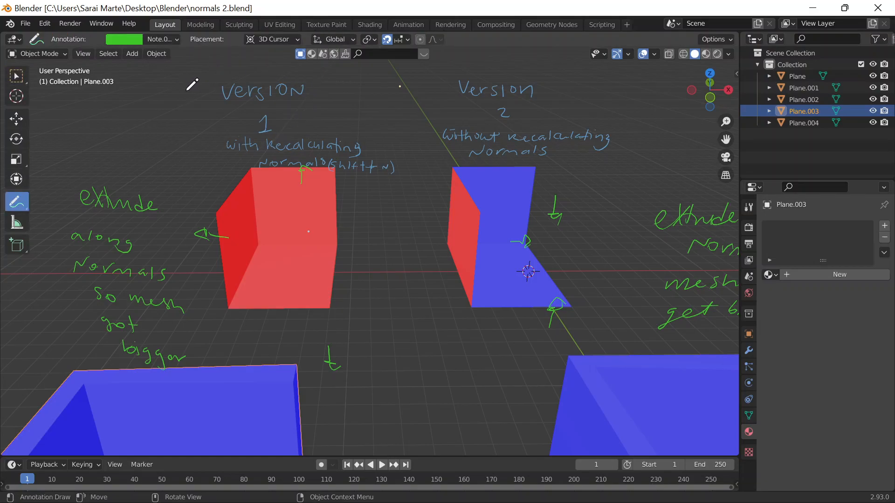
mouse_move(396, 144)
middle_down()
mouse_move(396, 154)
mouse_move(399, 145)
middle_up()
mouse_move(402, 185)
middle_down()
mouse_move(407, 191)
mouse_move(407, 181)
mouse_move(393, 186)
mouse_move(401, 182)
middle_up()
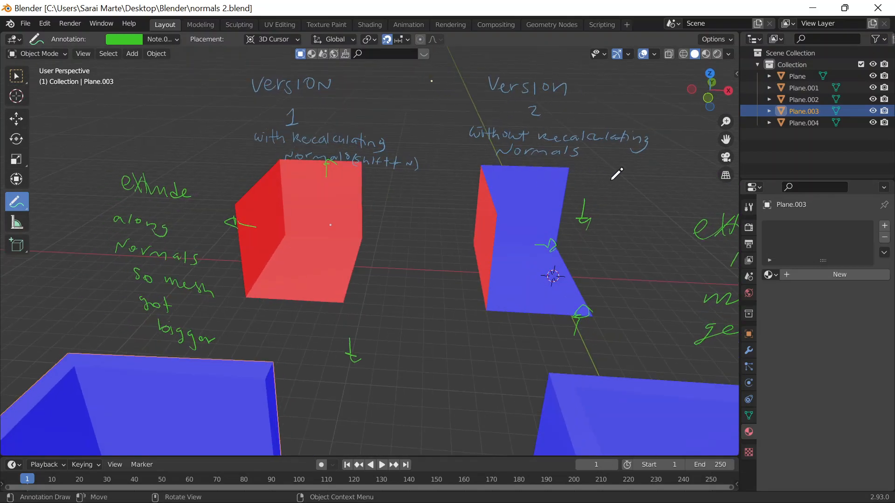
mouse_move(511, 322)
middle_down()
mouse_move(426, 365)
mouse_move(382, 368)
mouse_move(414, 314)
mouse_move(453, 295)
middle_up()
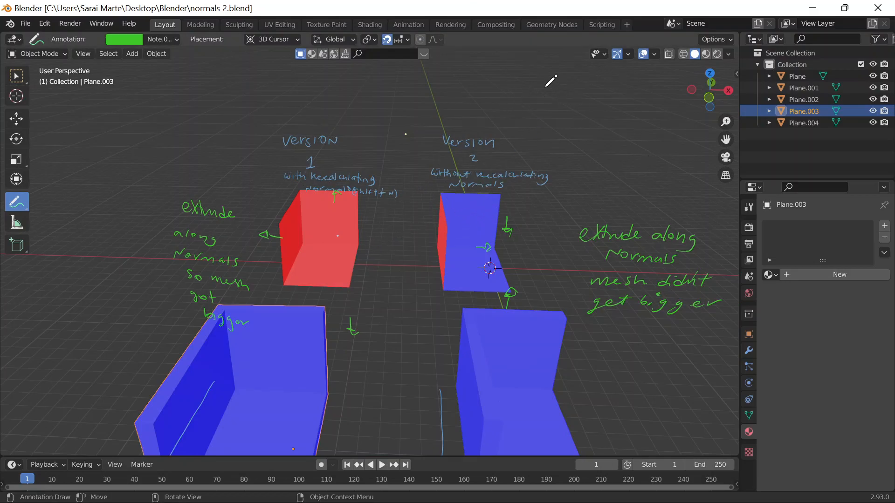
mouse_move(548, 78)
mouse_down()
mouse_move(558, 93)
mouse_move(568, 79)
mouse_move(571, 91)
mouse_move(597, 79)
mouse_move(606, 91)
mouse_move(613, 83)
mouse_up()
drag(593, 112, 603, 122)
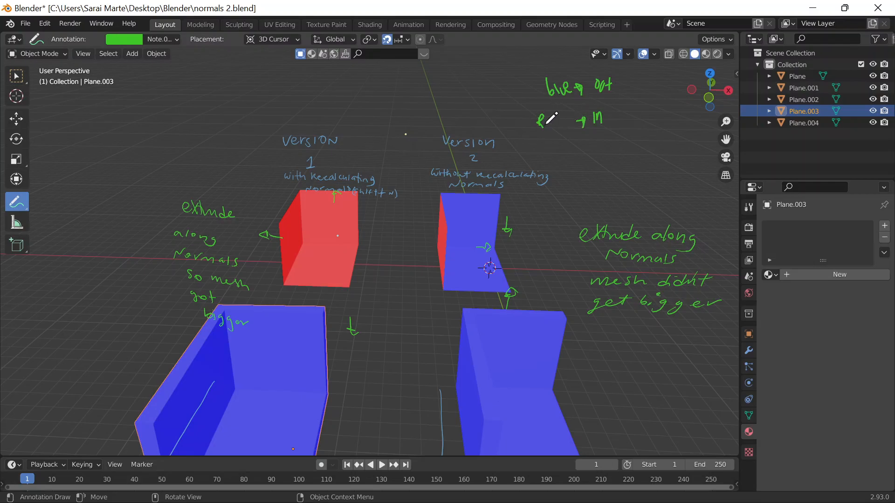
drag(551, 119, 562, 127)
drag(561, 121, 562, 126)
Draw a green freehand outline around the Version 2 label and its mesh.
middle_drag(562, 222, 493, 196)
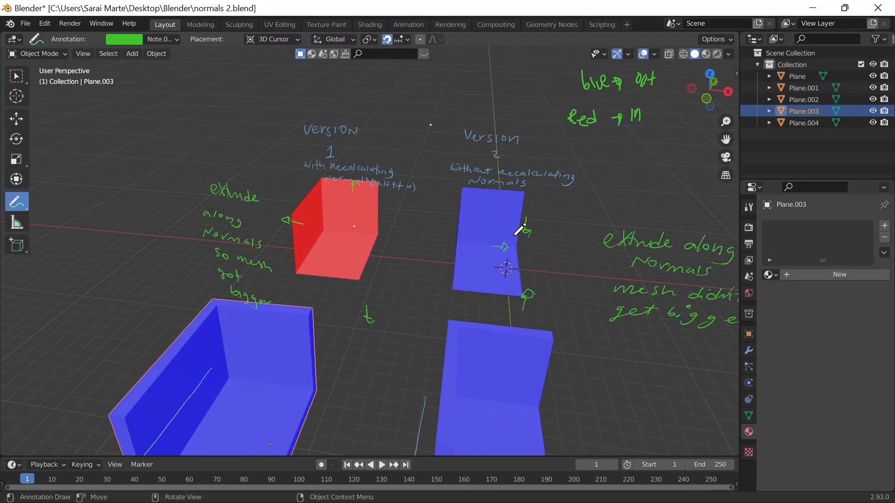
middle_drag(511, 230, 385, 229)
middle_drag(295, 236, 495, 248)
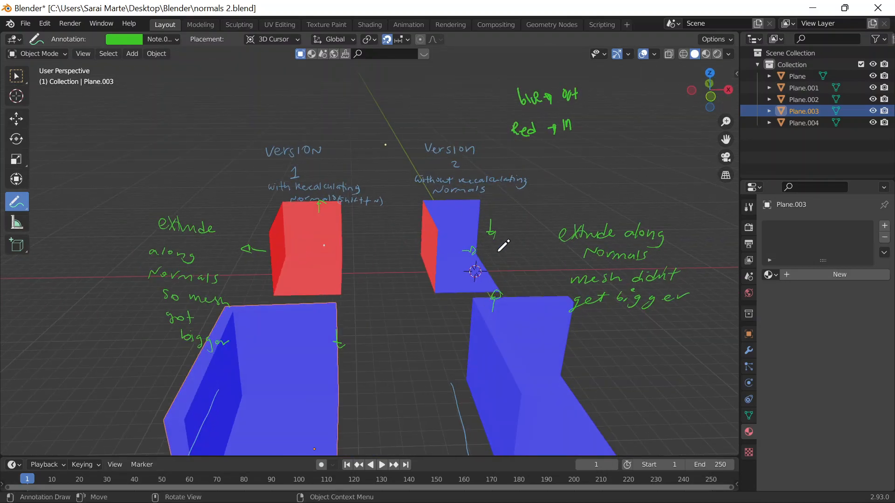
mouse_move(462, 129)
mouse_down()
mouse_move(387, 134)
mouse_move(397, 263)
mouse_move(447, 292)
mouse_move(525, 285)
mouse_move(505, 144)
mouse_move(460, 127)
mouse_up()
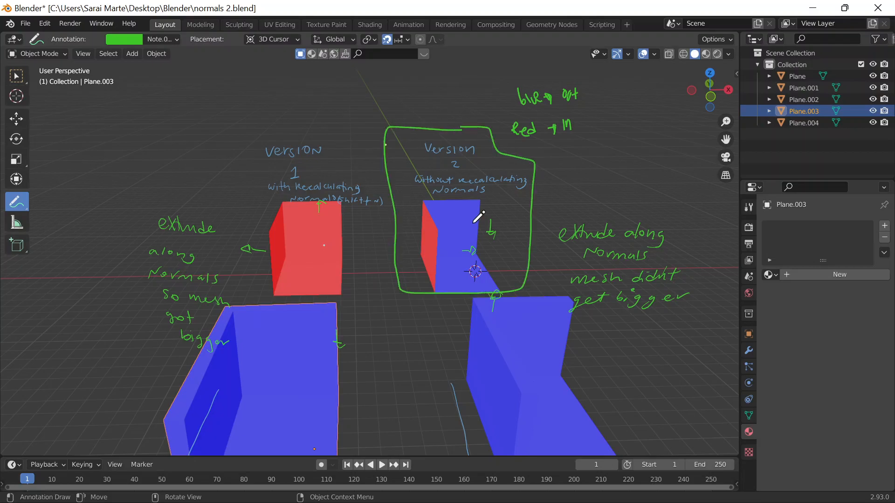
middle_drag(499, 240, 499, 242)
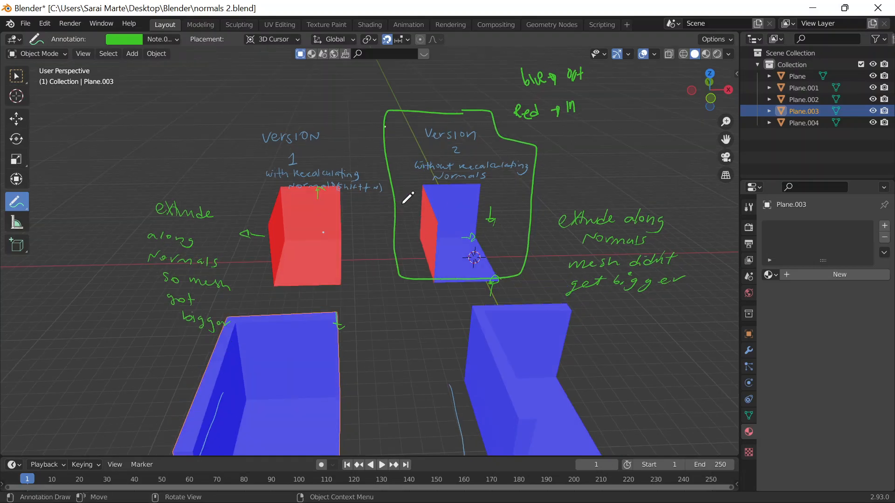
Toggle the extruded Version 1 mesh between Edit and Object Mode to inspect its face normals.
key(Tab)
key(Tab)
mouse_move(326, 243)
middle_down()
mouse_move(344, 234)
mouse_move(363, 239)
mouse_move(329, 290)
mouse_move(359, 301)
mouse_move(364, 351)
middle_up()
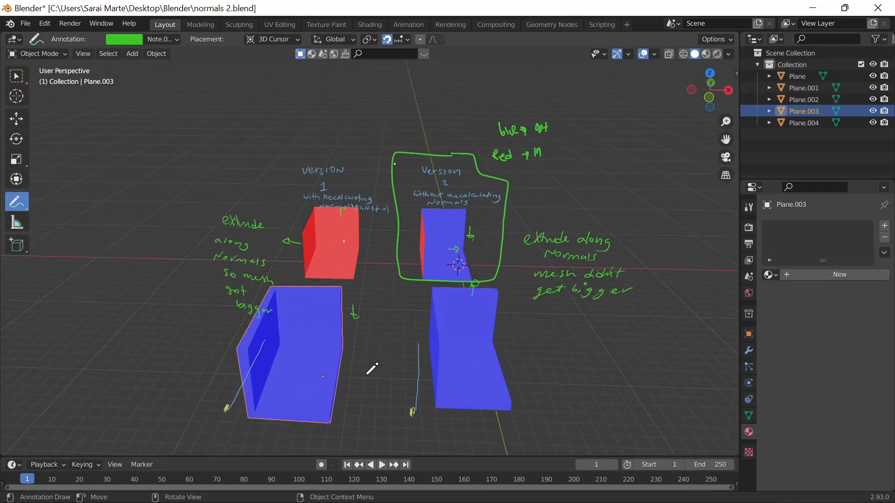
mouse_move(384, 386)
middle_down()
mouse_move(396, 309)
mouse_move(423, 351)
mouse_move(373, 344)
middle_up()
key(Tab)
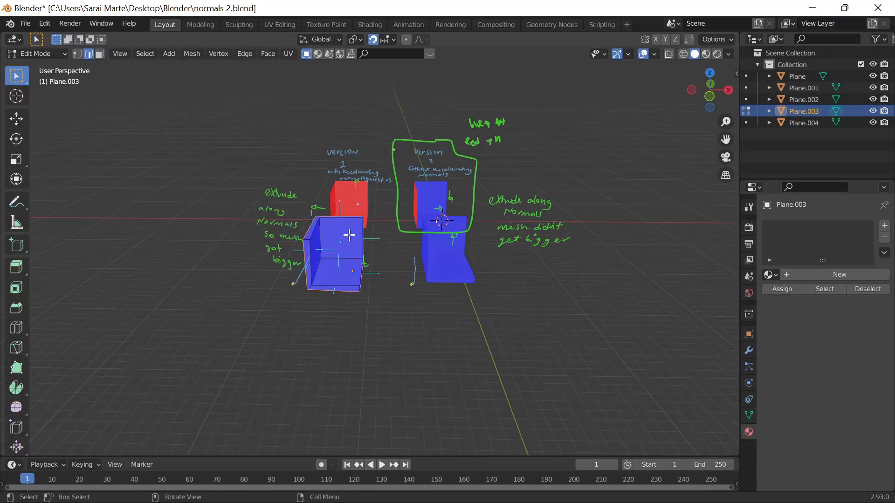
key(Tab)
key(Tab)
scroll(351, 252, up, 3)
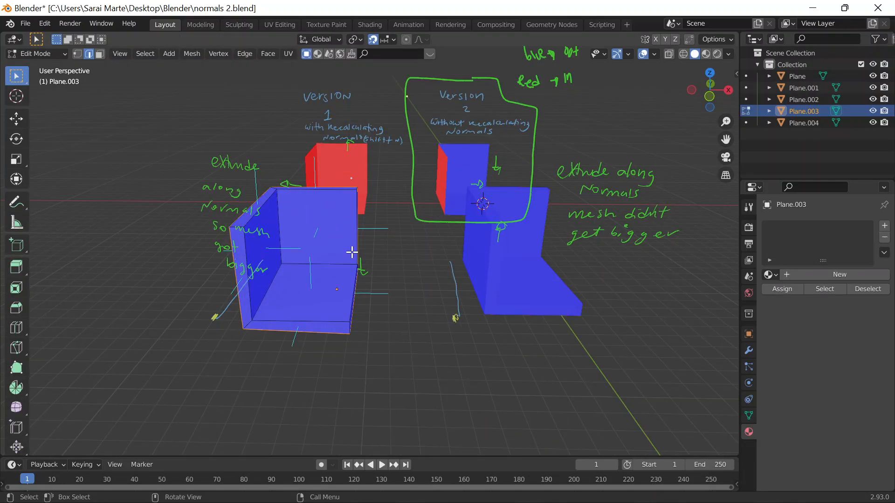
key(Tab)
key(Tab)
key(Tab)
key(Tab)
key(Tab)
Undo the Version 2 outline and the blue and red legend annotations.
key(ctrl+z)
key(ctrl+z)
key(ctrl+z)
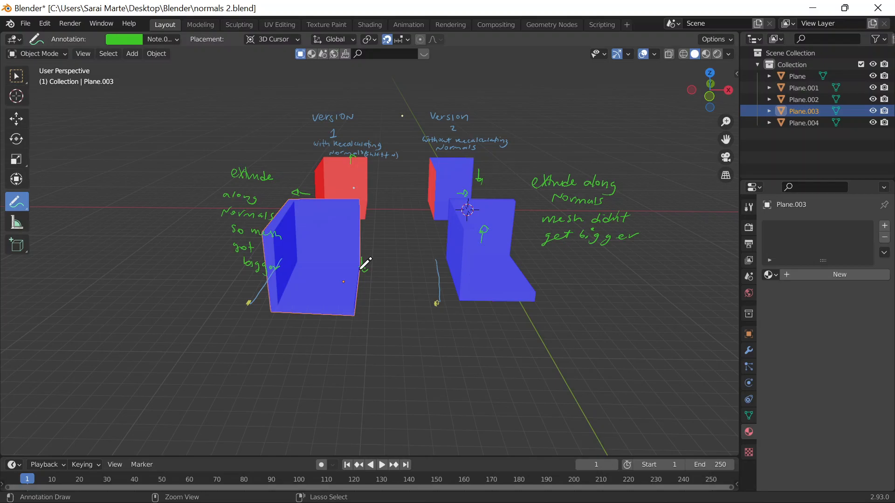
Delete the two extruded blue meshes, Plane.003 and Plane.004, in front of the Version 1 and Version 2 originals.
mouse_move(371, 216)
middle_down()
mouse_move(420, 296)
mouse_move(406, 307)
mouse_move(400, 242)
mouse_move(359, 180)
middle_up()
key(w)
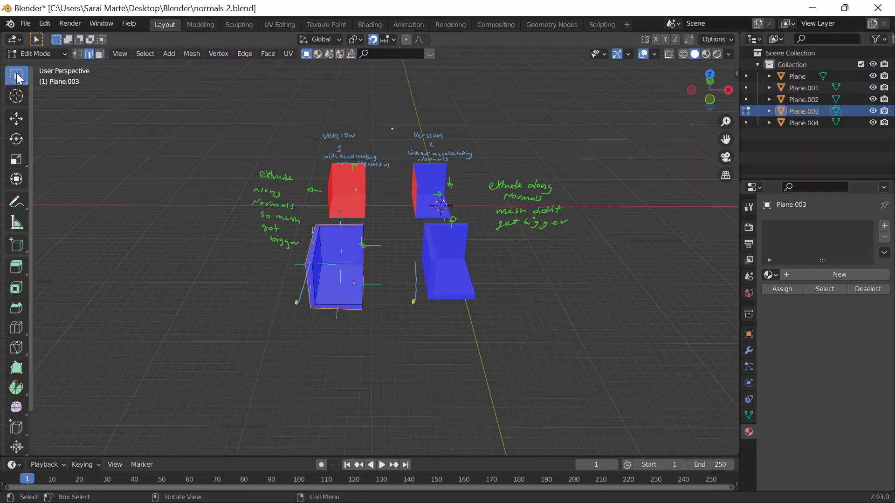
key(x)
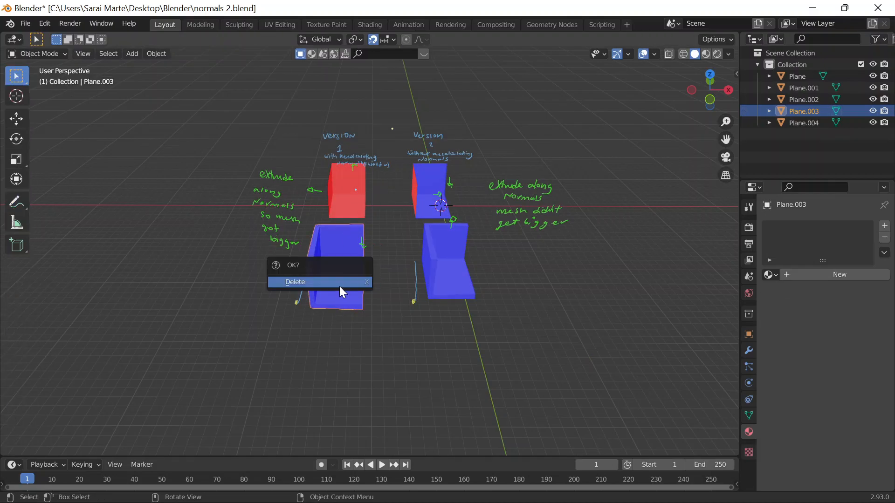
click(340, 284)
click(460, 275)
key(x)
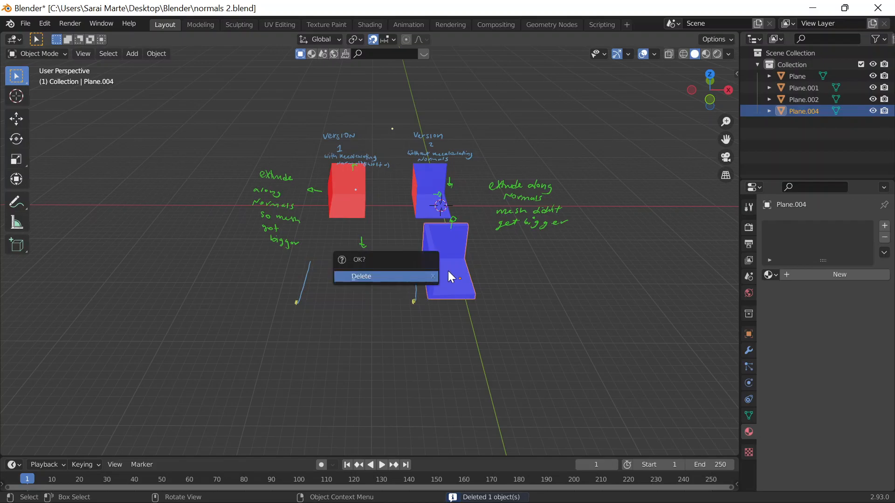
click(396, 277)
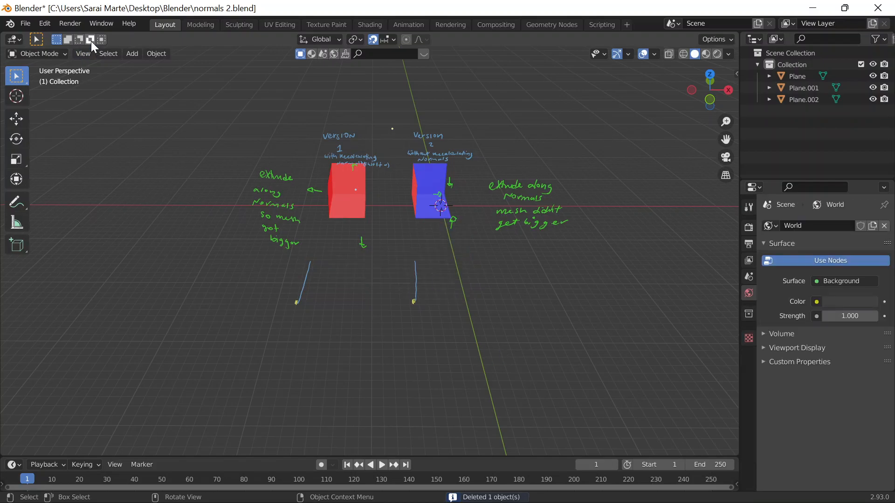
Duplicate the red Version 1 mesh and place the copy in front of it along the Y axis.
scroll(312, 218, up, 3)
click(343, 173)
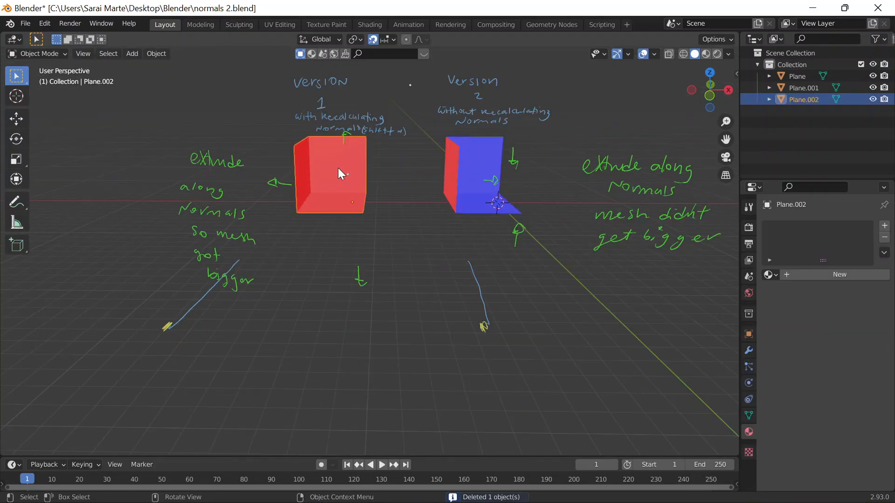
key(shift+d)
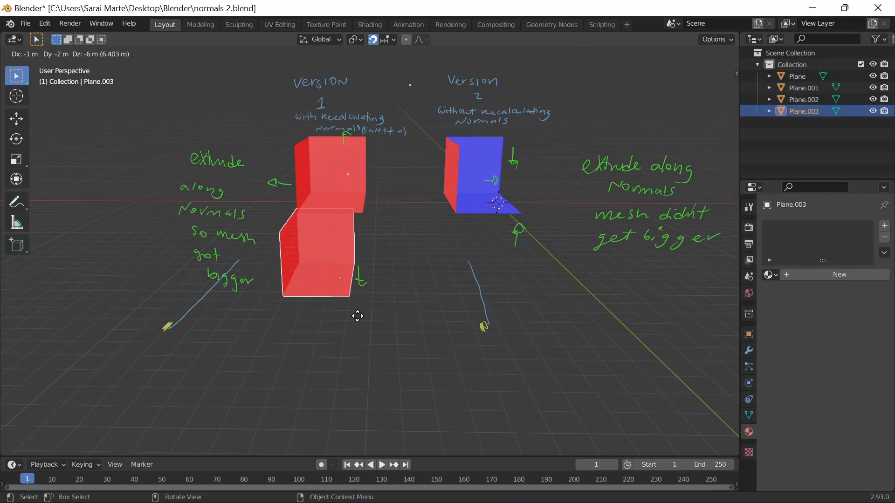
key(y)
click(371, 306)
Duplicate the Version 2 mesh along the Y axis and shift the copy level with the Version 1 copy.
click(461, 180)
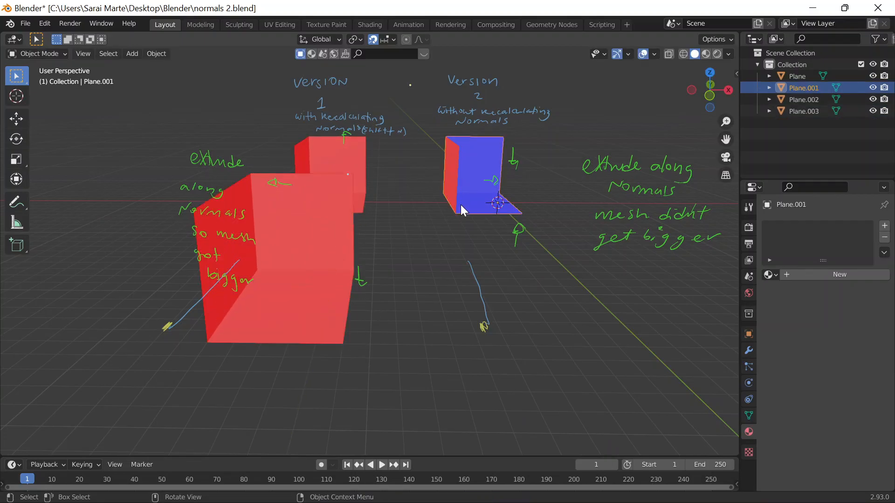
key(shift+d)
key(y)
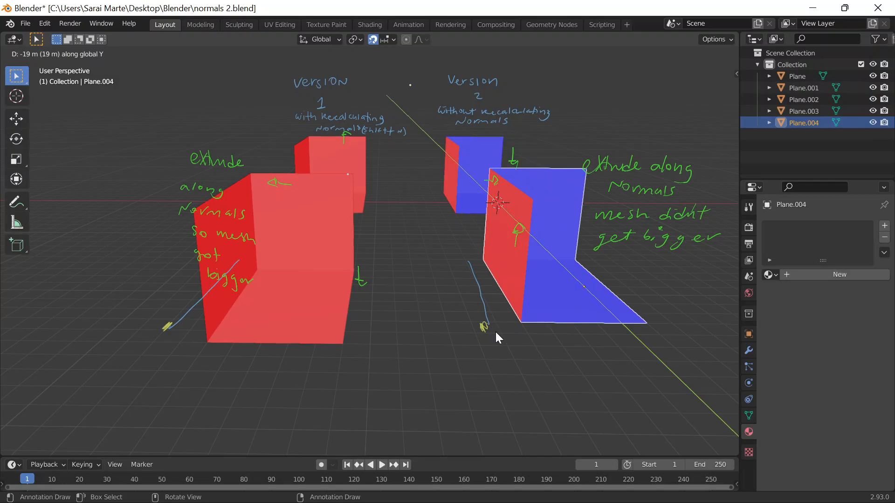
click(480, 284)
scroll(476, 279, down, 1)
middle_drag(480, 293, 475, 382)
key(g)
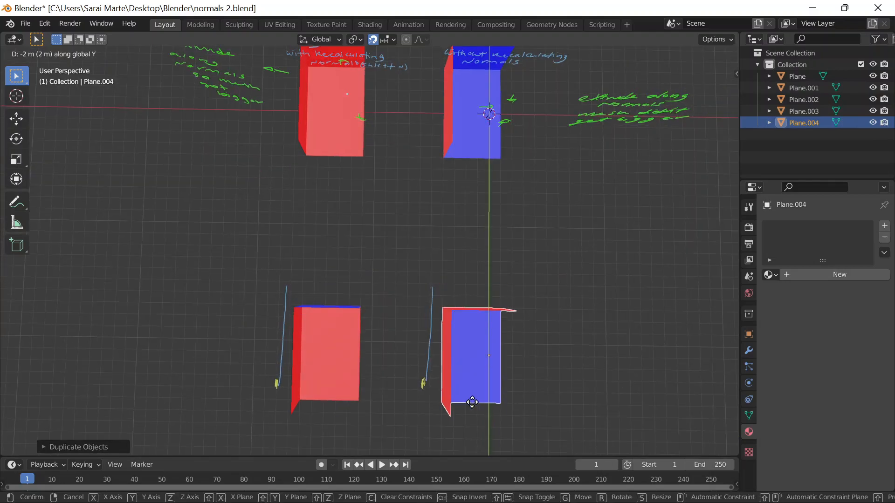
click(471, 407)
middle_drag(347, 355, 122, 84)
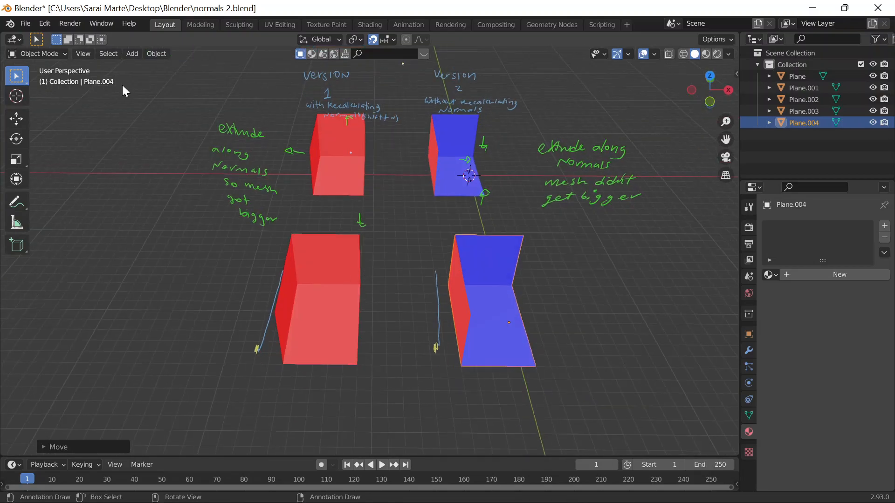
middle_drag(212, 166, 205, 186)
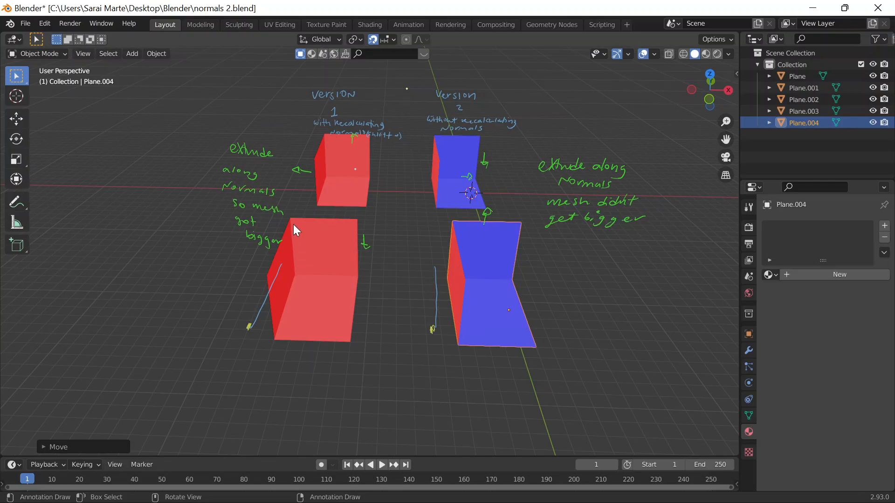
Try recalculating the normals of all faces on the original Version 2 mesh, undo it, and return to Object Mode.
click(315, 268)
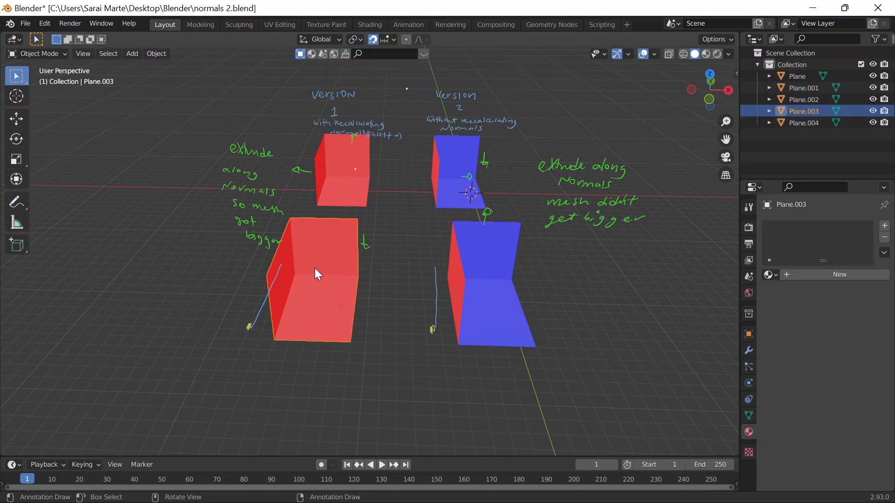
click(447, 175)
key(Tab)
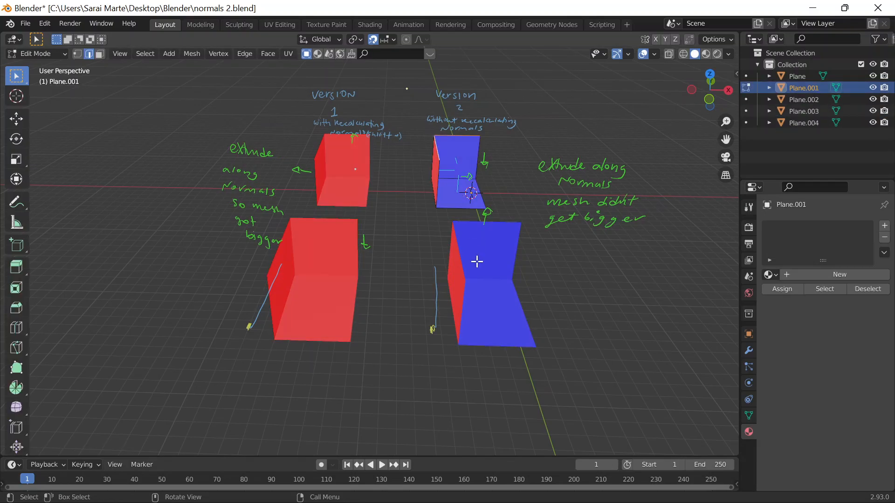
key(a)
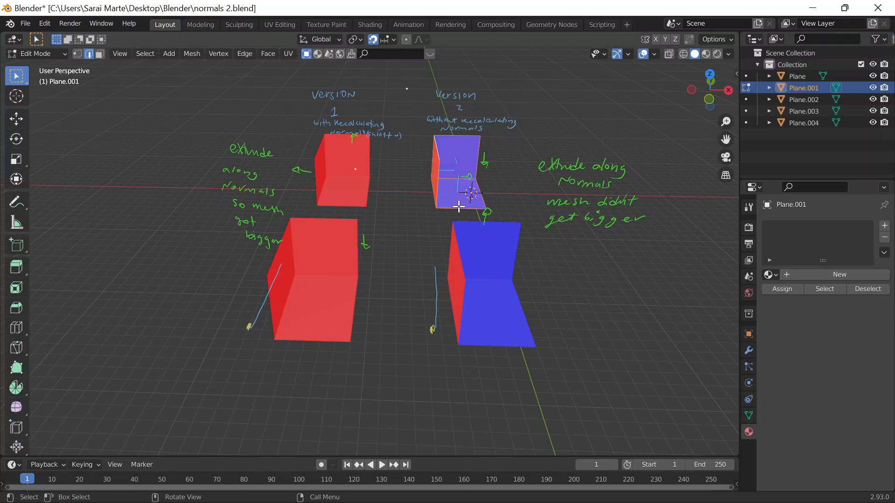
key(shift+n)
middle_drag(433, 245, 395, 250)
key(ctrl+z)
key(Tab)
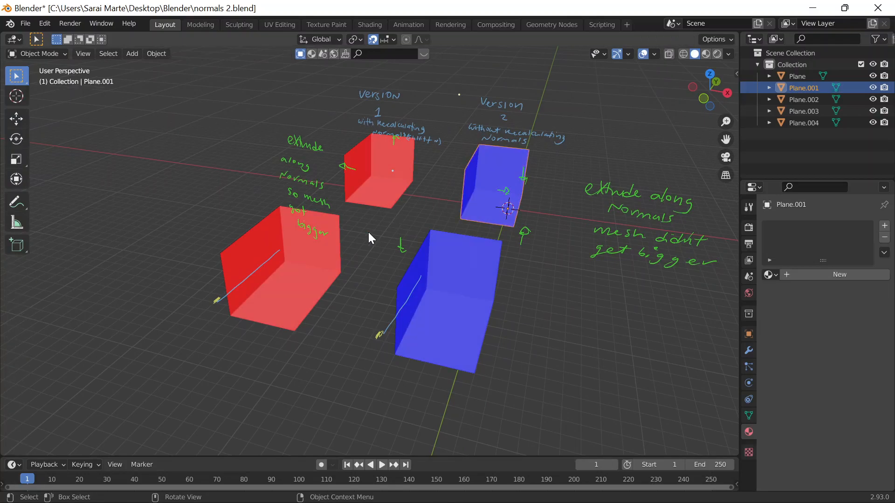
Open the red Version 1 copy in Edit Mode and examine its faces and normals from the outer side.
middle_drag(385, 296, 406, 278)
click(485, 255)
click(342, 275)
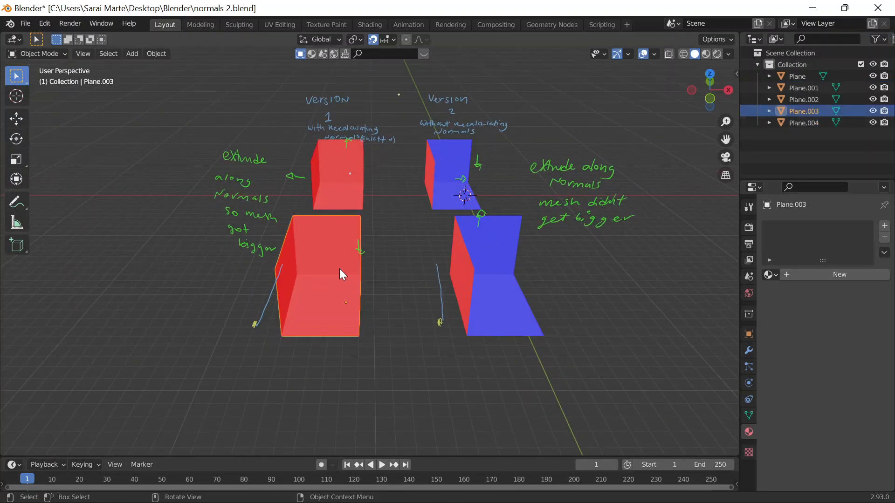
middle_drag(373, 360, 364, 359)
key(Tab)
key(Tab)
key(Tab)
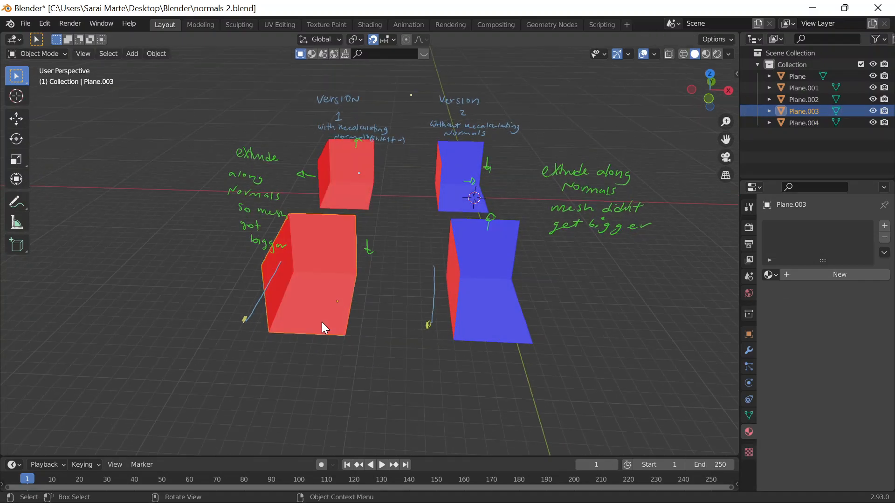
middle_drag(359, 317, 351, 340)
scroll(293, 340, up, 4)
mouse_move(294, 340)
middle_down()
mouse_move(275, 326)
mouse_move(285, 336)
mouse_move(300, 295)
mouse_move(306, 322)
mouse_move(293, 317)
middle_up()
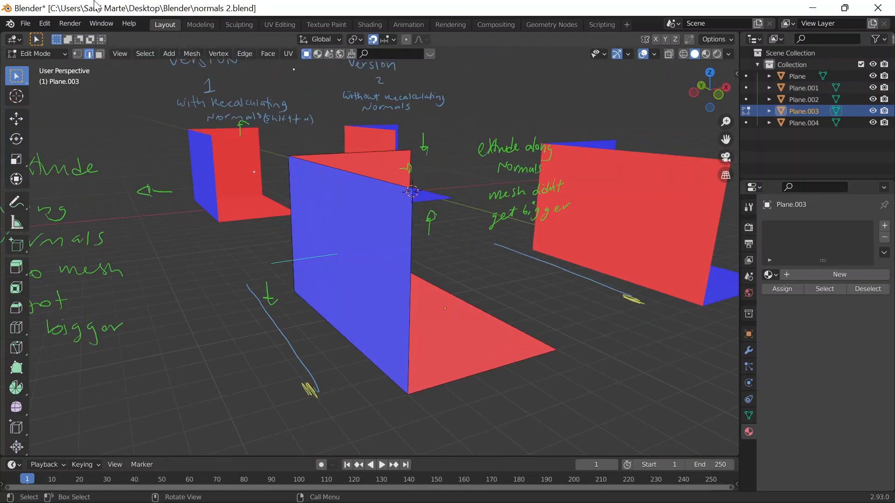
Add a new annotation layer and set its colour to magenta.
click(16, 203)
click(171, 39)
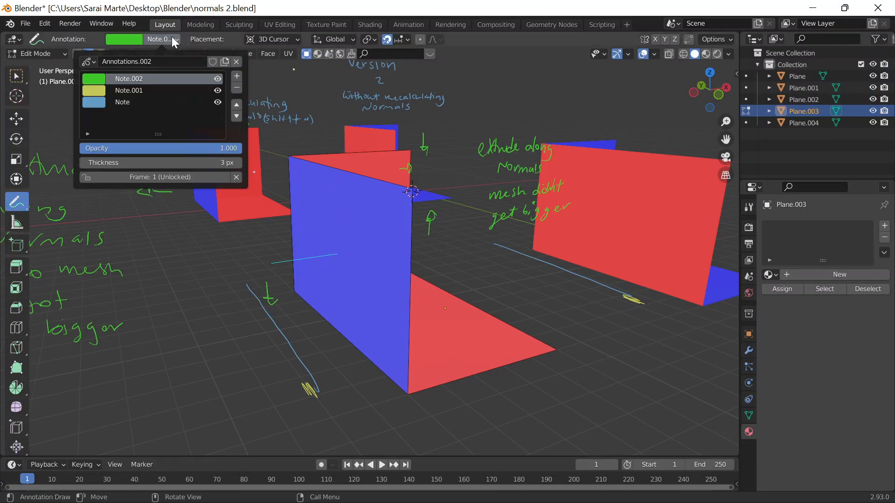
click(237, 76)
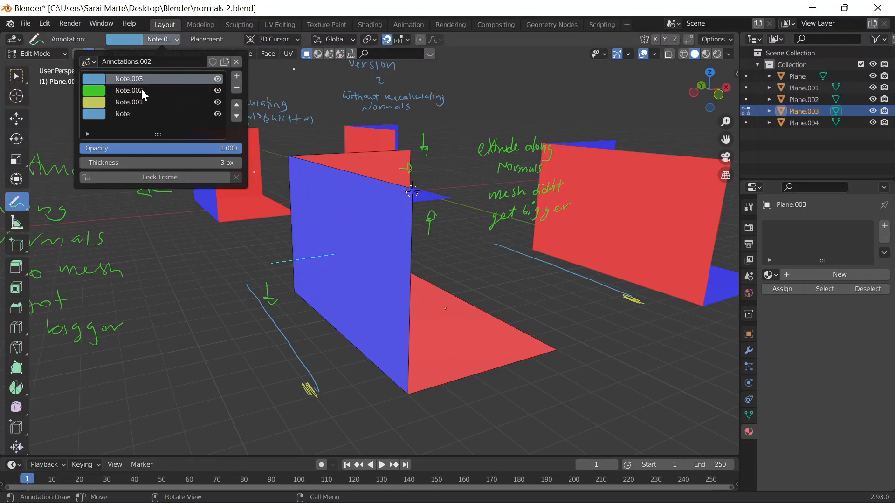
click(128, 39)
drag(175, 97, 188, 114)
Draw magenta arrows pointing outward along the normals of the Version 1 copy's side and bottom faces, and return to Object Mode.
drag(349, 252, 341, 254)
drag(261, 247, 266, 272)
mouse_move(444, 253)
middle_down()
mouse_move(398, 278)
mouse_move(406, 263)
mouse_move(439, 256)
mouse_move(413, 266)
mouse_move(410, 254)
middle_up()
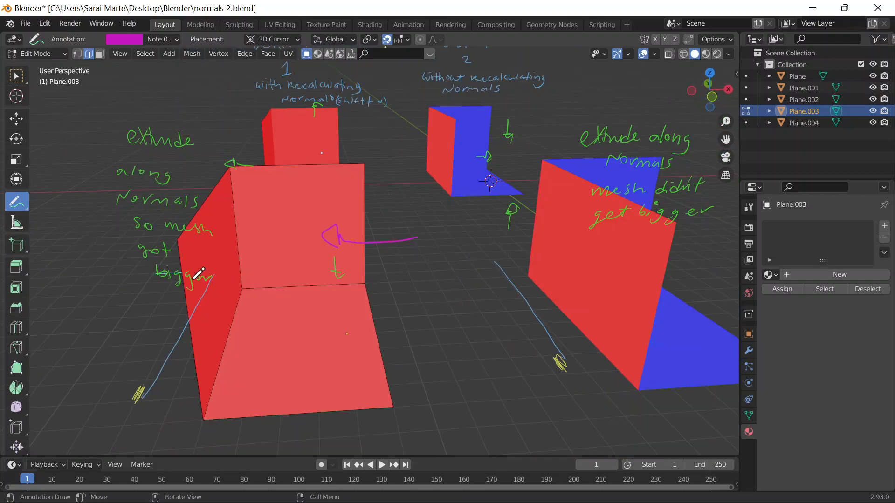
middle_drag(214, 301, 317, 237)
drag(318, 239, 351, 239)
mouse_move(396, 241)
middle_down()
mouse_move(410, 249)
mouse_move(367, 194)
mouse_move(362, 325)
middle_up()
mouse_move(358, 342)
mouse_down()
mouse_move(360, 373)
mouse_move(379, 369)
mouse_up()
middle_drag(525, 310, 501, 313)
key(Tab)
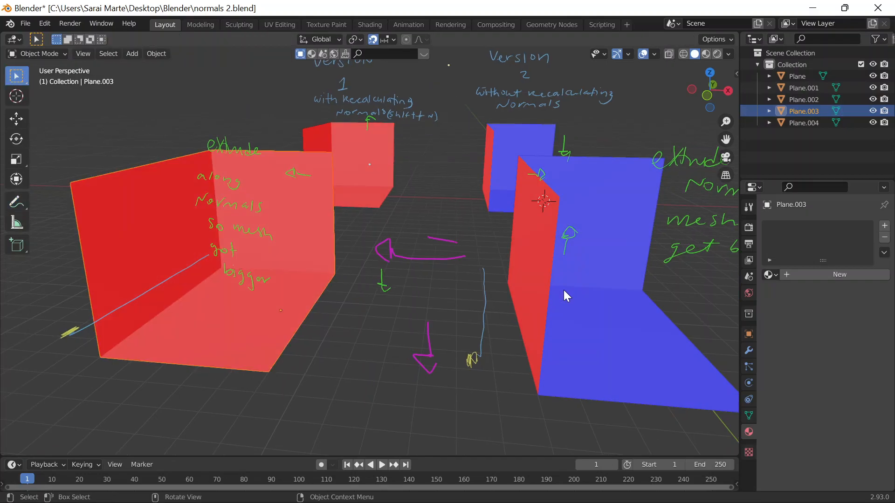
Open the Version 2 copy in Edit Mode and draw magenta arrows pointing inward along its face normals.
click(570, 301)
key(Tab)
key(KP_Decimal)
mouse_move(528, 322)
mouse_down()
mouse_move(528, 375)
mouse_move(535, 322)
mouse_up()
drag(546, 249, 521, 293)
mouse_move(444, 289)
mouse_down()
mouse_move(508, 295)
mouse_move(510, 306)
mouse_up()
scroll(515, 301, down, 4)
mouse_move(499, 302)
middle_down()
mouse_move(524, 330)
mouse_move(515, 335)
mouse_move(471, 317)
mouse_move(515, 317)
mouse_move(505, 314)
middle_up()
scroll(479, 321, up, 4)
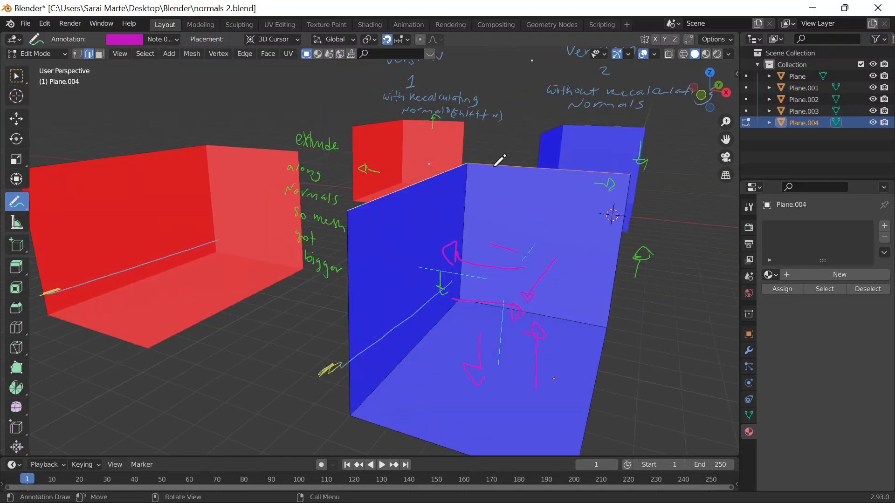
Draw two more magenta arrows along the inward normals of the Version 2 copy's side and back faces.
mouse_move(513, 260)
middle_down()
mouse_move(441, 340)
mouse_move(424, 340)
middle_up()
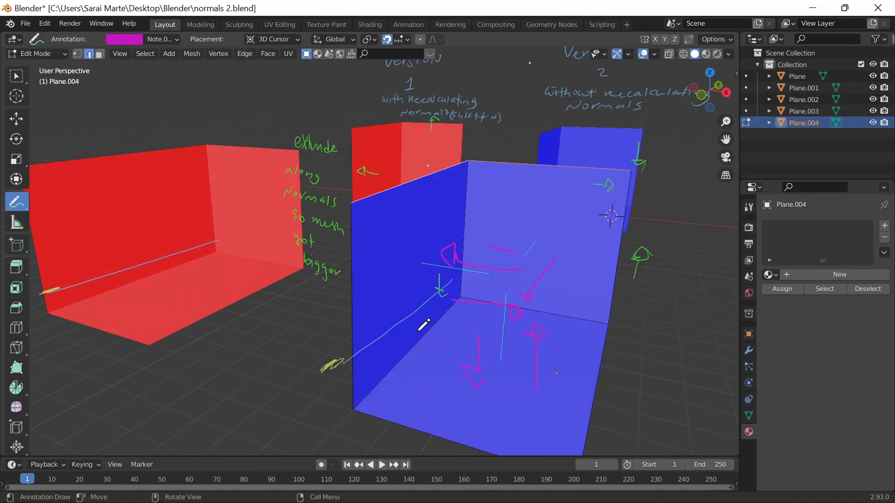
mouse_move(276, 332)
middle_down()
mouse_move(356, 284)
mouse_move(331, 315)
mouse_move(258, 328)
mouse_move(268, 326)
middle_up()
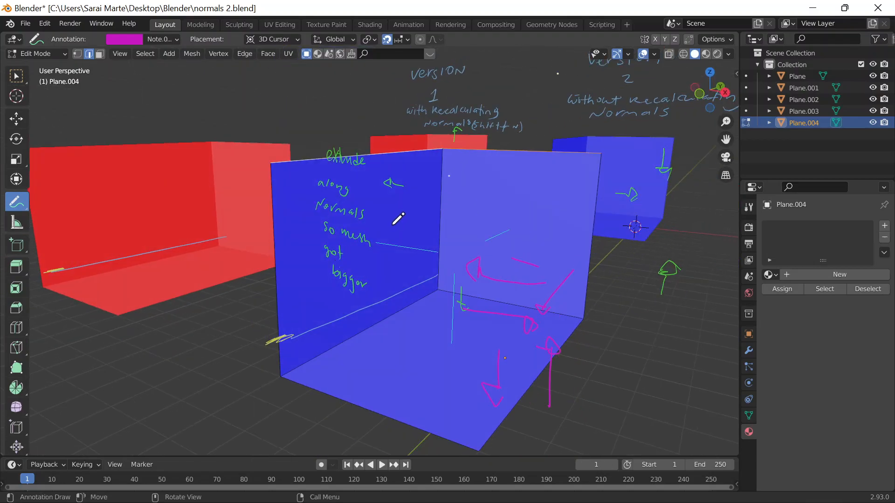
drag(373, 245, 448, 252)
drag(506, 226, 472, 241)
middle_drag(327, 249, 298, 224)
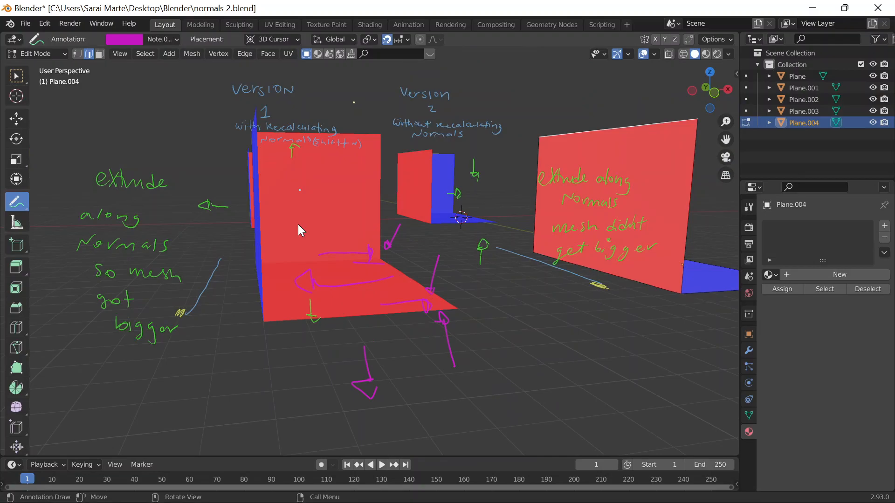
Open the Version 1 copy in Edit Mode and draw another magenta arrow outward along its side face normal.
key(Tab)
click(281, 209)
key(Tab)
middle_drag(226, 243, 302, 238)
mouse_move(278, 269)
mouse_down()
mouse_move(256, 268)
mouse_move(252, 255)
mouse_move(254, 278)
mouse_up()
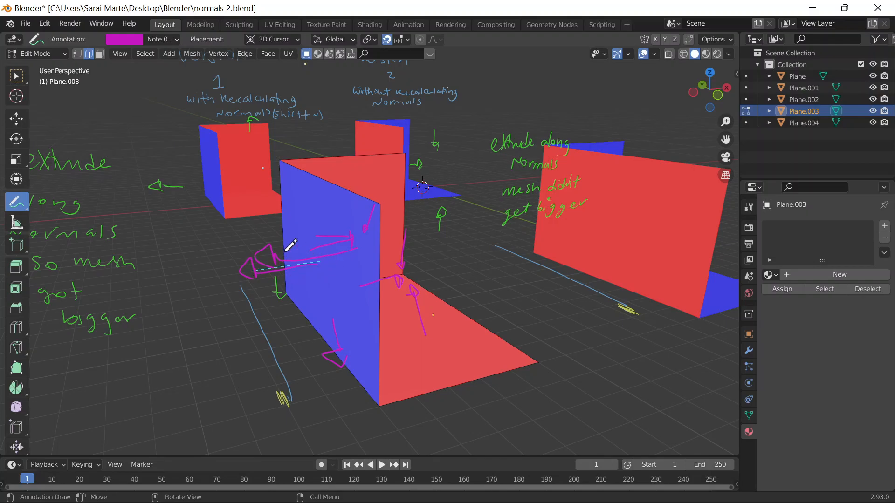
mouse_move(404, 262)
middle_down()
mouse_move(377, 269)
mouse_move(412, 254)
mouse_move(279, 253)
middle_up()
mouse_move(406, 250)
middle_down()
mouse_move(407, 267)
mouse_move(194, 125)
middle_up()
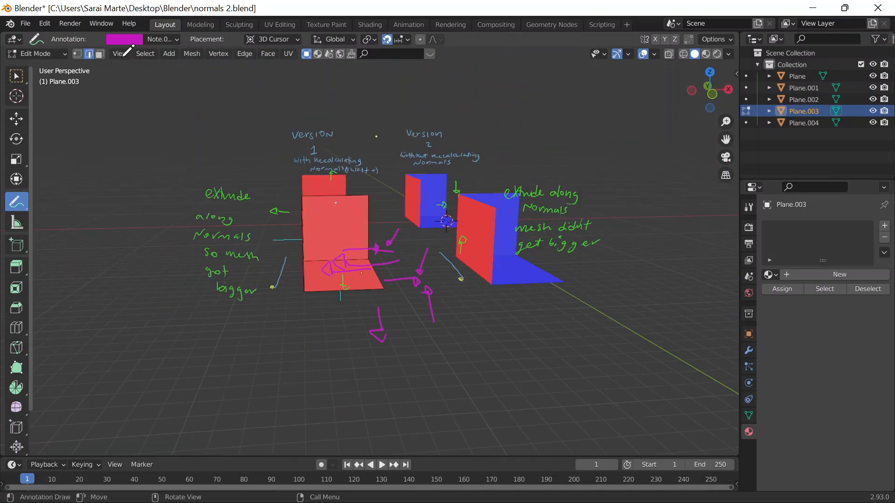
Delete the magenta annotation layer with its arrows and return to Object Mode.
click(166, 40)
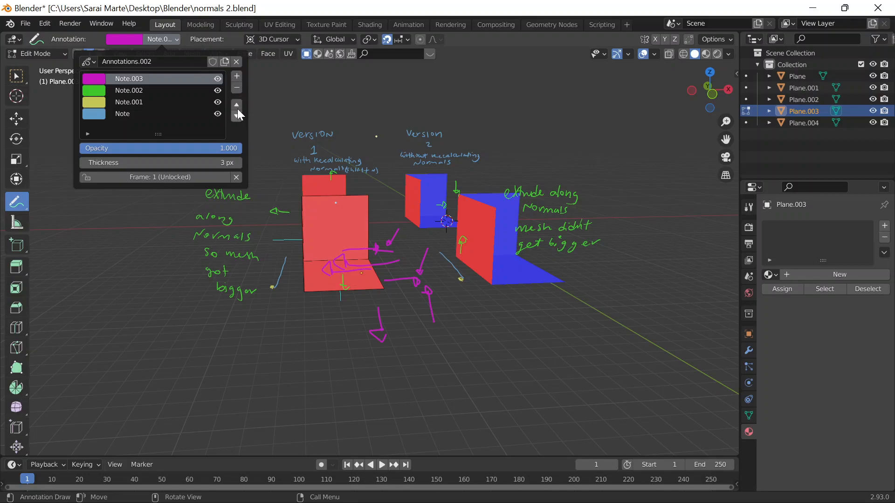
click(237, 87)
mouse_move(322, 183)
middle_down()
mouse_move(309, 208)
mouse_move(311, 236)
mouse_move(333, 244)
middle_up()
key(Tab)
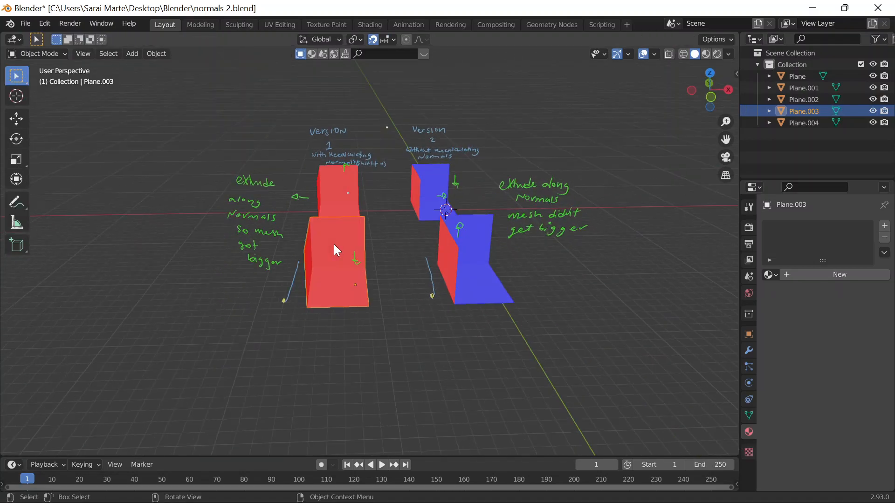
Try extruding all faces of the Version 1 copy along their normals by 0.7 m, and undo it.
key(Tab)
key(a)
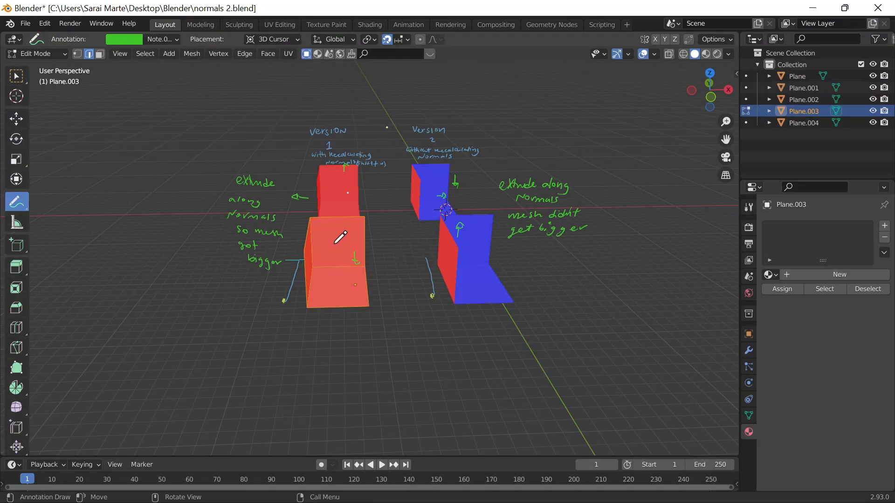
middle_drag(313, 302, 316, 296)
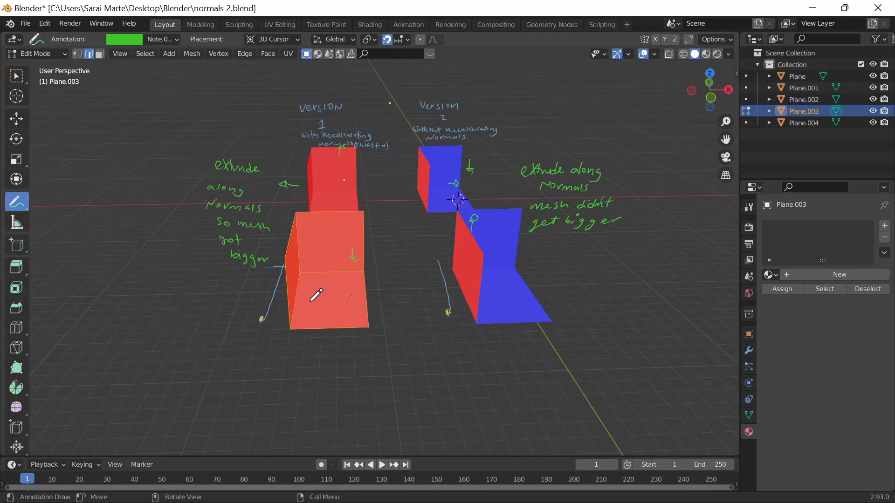
key(alt+e)
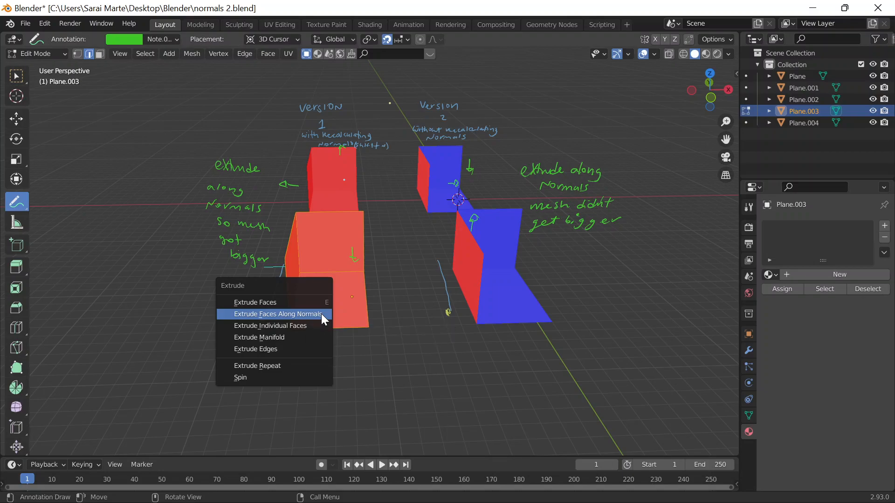
click(320, 314)
text(0.7)
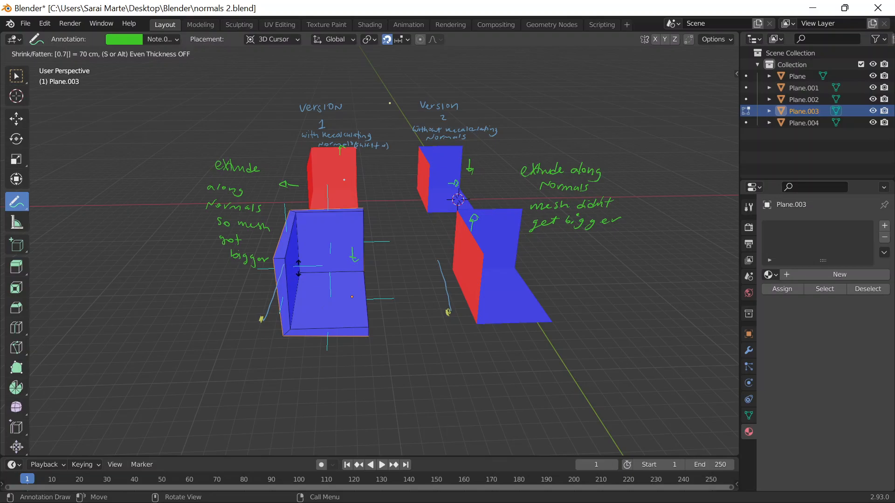
key(Return)
key(ctrl+z)
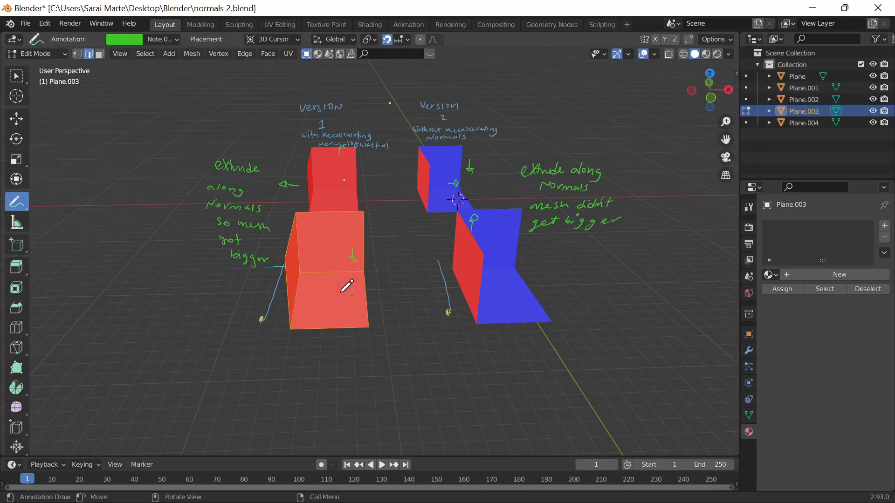
Try a freehand extrusion of the Version 1 copy's faces along their normals, and cancel it.
key(alt+e)
click(324, 274)
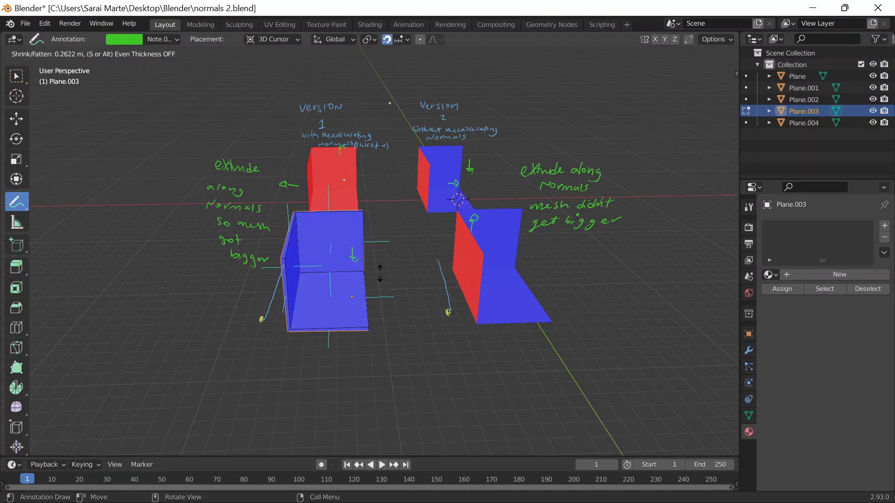
click(435, 265)
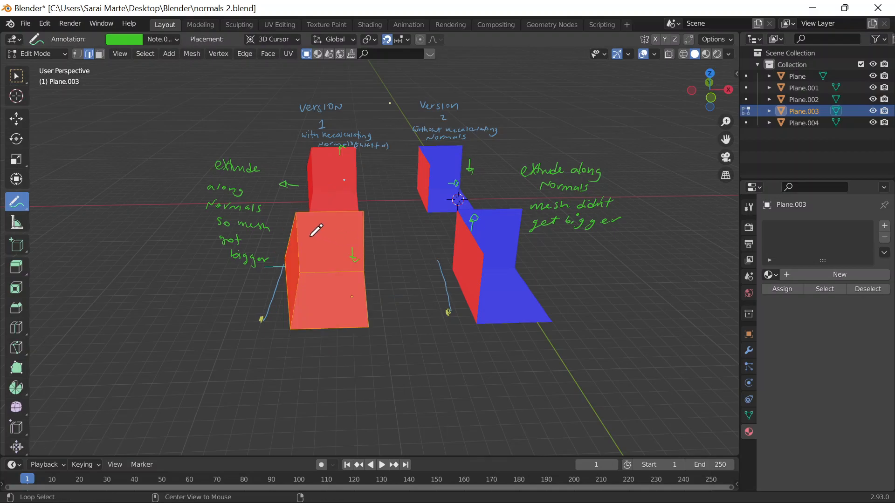
Extrude all faces of the Version 1 copy along their normals by 0.7 m.
key(alt+e)
click(321, 238)
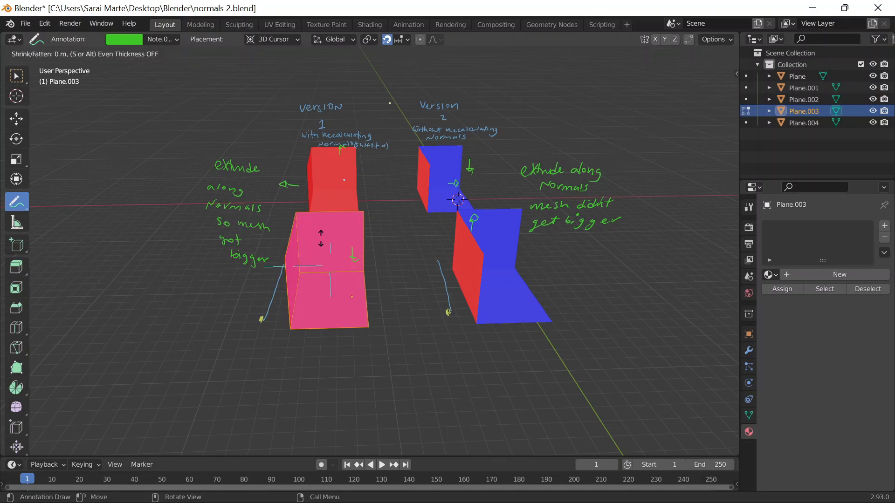
text(0.7)
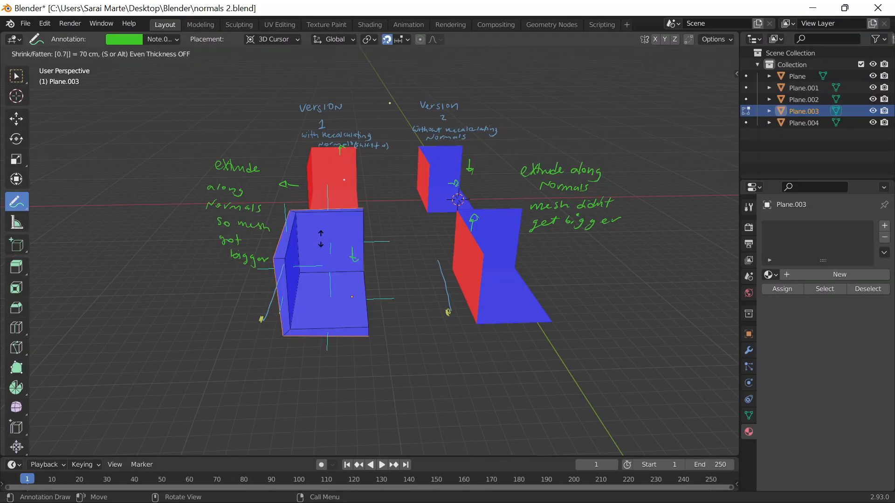
key(Return)
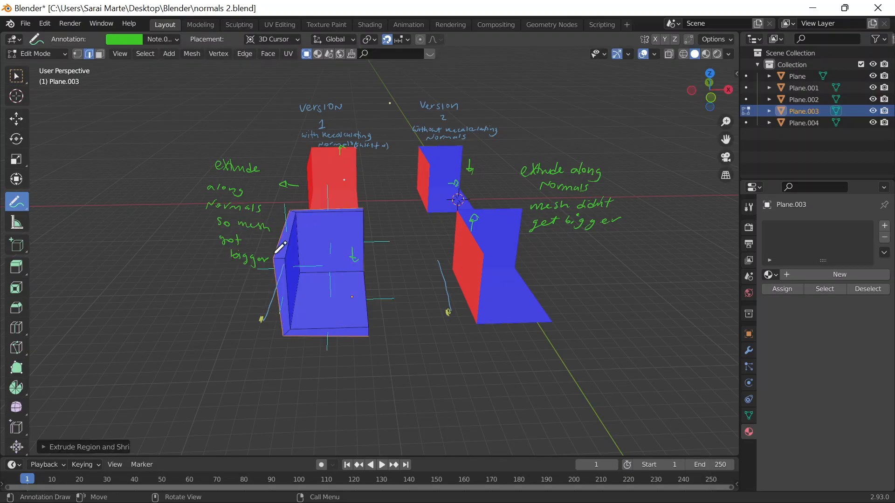
Draw green arrows pointing outward along the normals of the extruded Version 1 copy's side and bottom faces.
mouse_move(373, 249)
middle_down()
mouse_move(391, 244)
mouse_move(273, 270)
middle_up()
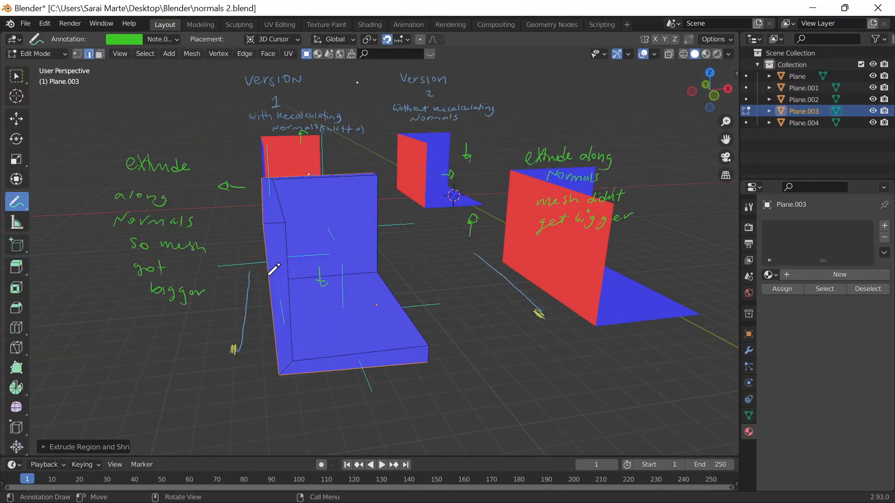
drag(266, 262, 201, 268)
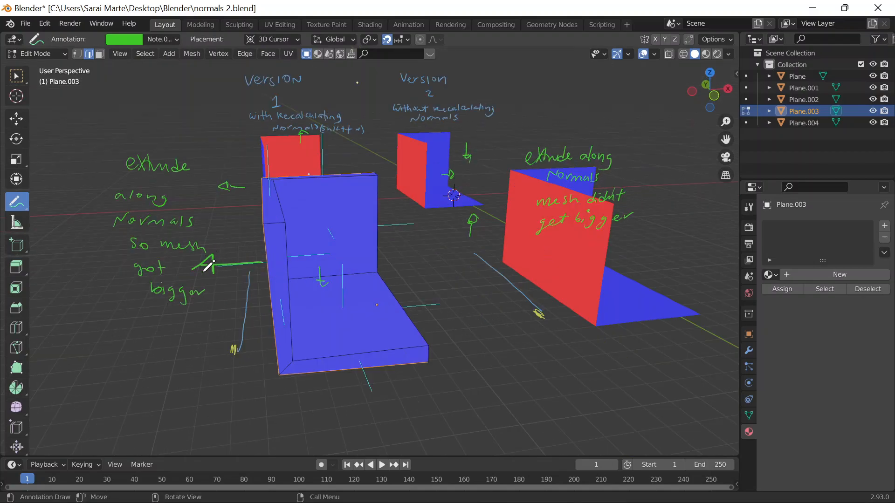
drag(361, 363, 372, 397)
mouse_move(422, 311)
middle_down()
mouse_move(377, 335)
mouse_move(291, 329)
mouse_move(302, 240)
mouse_move(334, 211)
middle_up()
Open the Version 2 copy in Edit Mode and extrude all its faces along their normals by 0.7 m.
key(Tab)
click(572, 283)
middle_drag(572, 283, 582, 328)
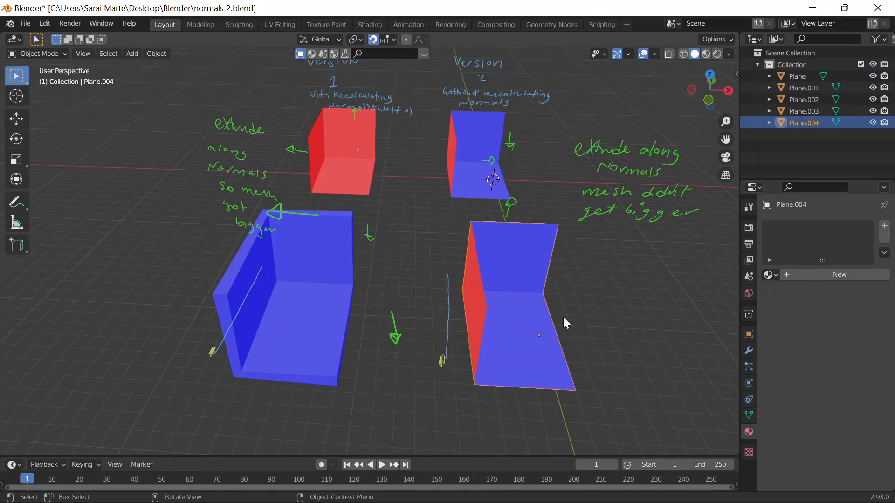
key(Tab)
key(alt+e)
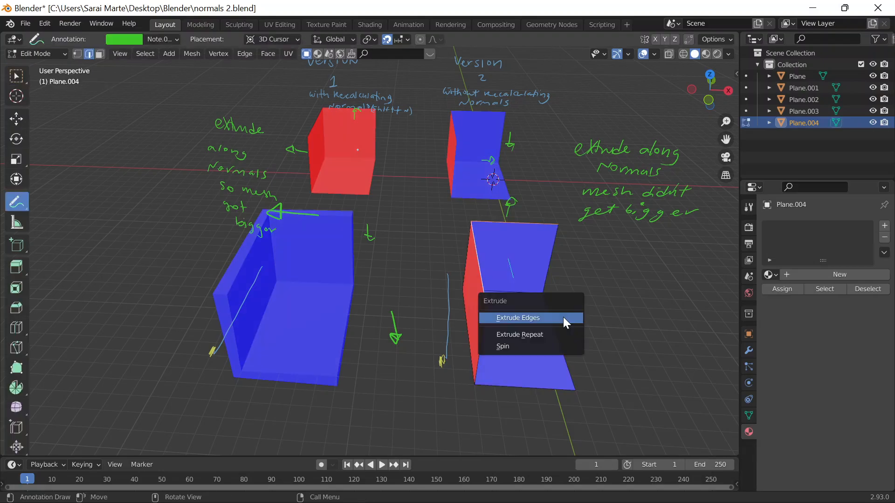
key(a)
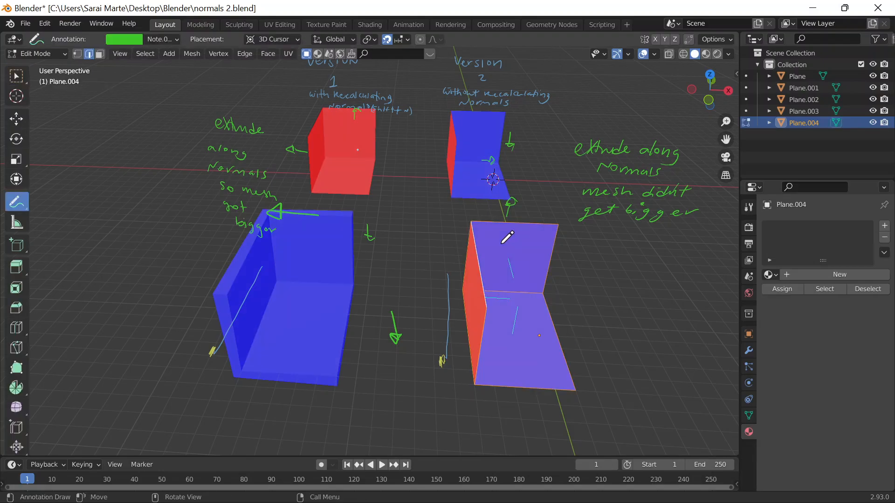
key(alt+e)
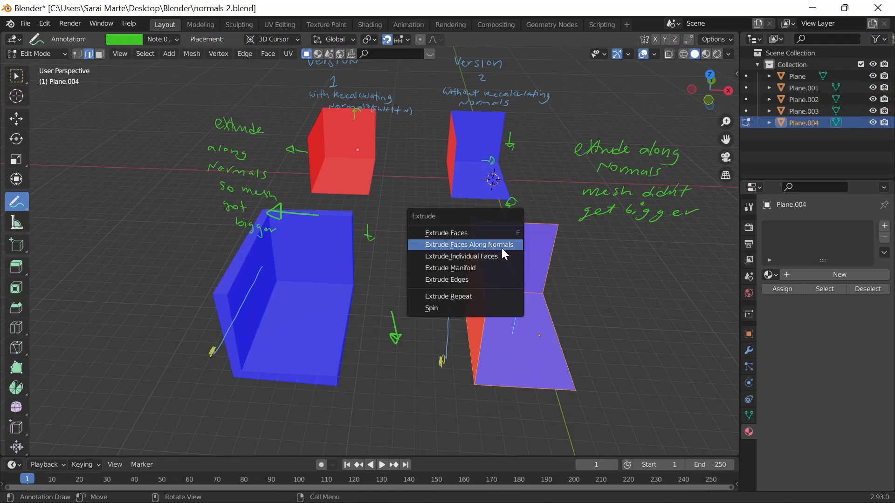
click(502, 248)
text(0.7)
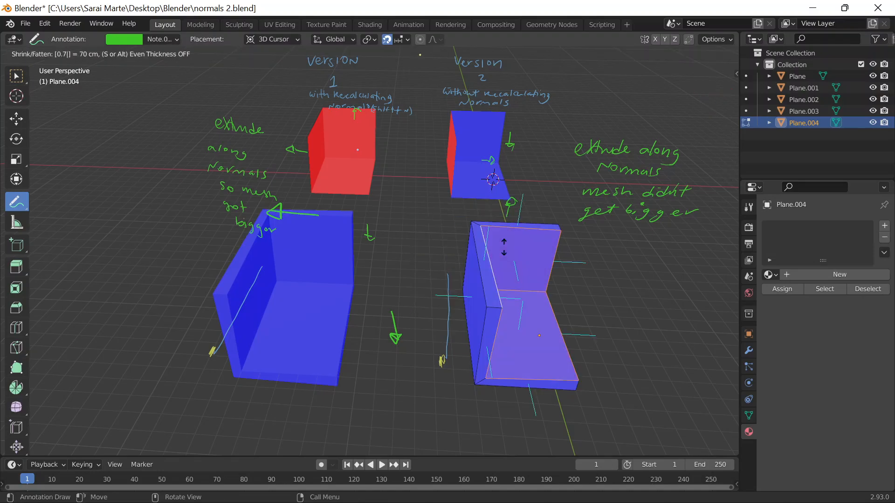
key(Return)
Outline in green the upper rim of the extruded side wall on the Version 2 copy.
mouse_move(510, 244)
middle_down()
mouse_move(589, 304)
mouse_move(497, 233)
middle_up()
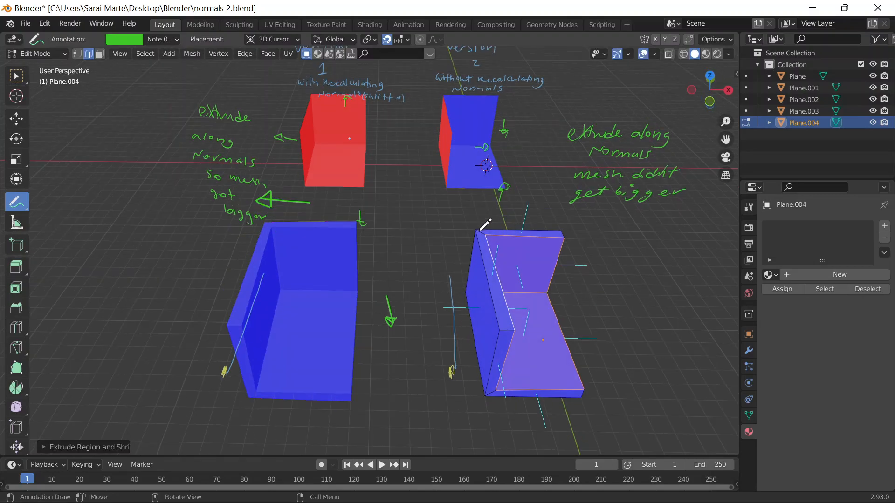
scroll(559, 242, up, 3)
mouse_move(541, 219)
mouse_down()
mouse_move(528, 223)
mouse_move(567, 333)
mouse_move(611, 397)
mouse_up()
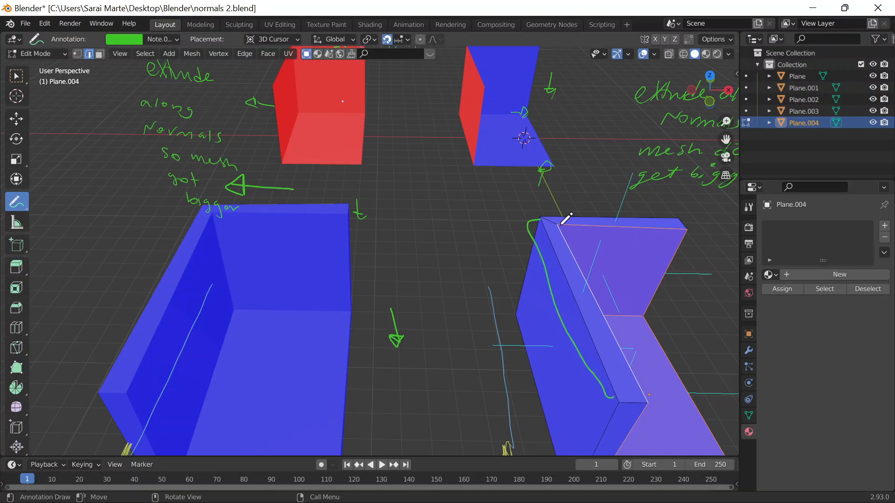
mouse_move(541, 219)
mouse_down()
mouse_move(561, 225)
mouse_move(610, 302)
mouse_up()
mouse_move(655, 364)
mouse_down()
mouse_move(674, 405)
mouse_move(588, 344)
mouse_move(548, 210)
mouse_up()
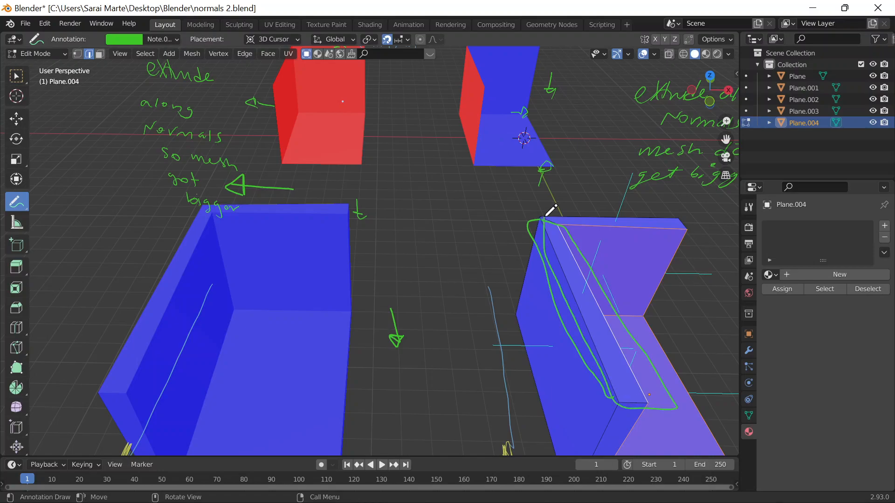
Remove the existing annotation layers so all green and blue notes disappear from the viewport.
mouse_move(654, 301)
middle_down()
mouse_move(466, 343)
mouse_move(354, 326)
middle_up()
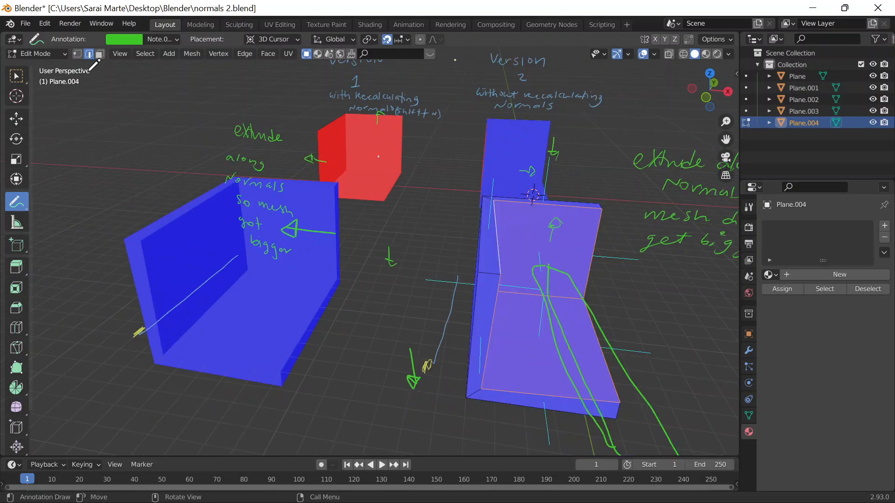
click(162, 39)
click(236, 88)
click(236, 88)
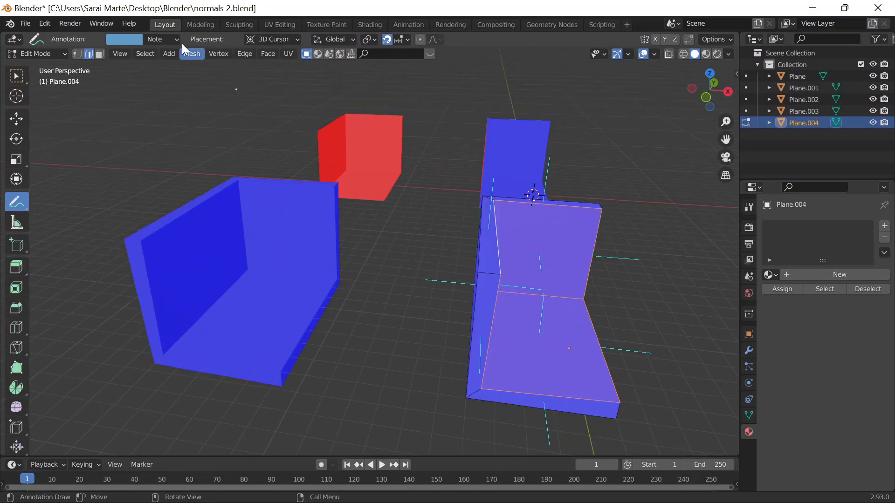
Draw blue arrows showing the normal directions beside the original Version 2 mesh and the side wall of its extruded copy.
middle_drag(633, 318, 536, 298)
mouse_move(514, 300)
mouse_down()
mouse_move(553, 291)
mouse_move(556, 301)
mouse_up()
mouse_move(493, 215)
mouse_down()
mouse_move(525, 217)
mouse_move(518, 212)
mouse_move(518, 227)
mouse_move(448, 208)
mouse_move(435, 224)
mouse_up()
mouse_move(435, 224)
middle_down()
mouse_move(451, 280)
mouse_move(471, 254)
mouse_move(465, 265)
mouse_move(458, 249)
mouse_move(445, 306)
mouse_move(305, 295)
mouse_move(289, 275)
middle_up()
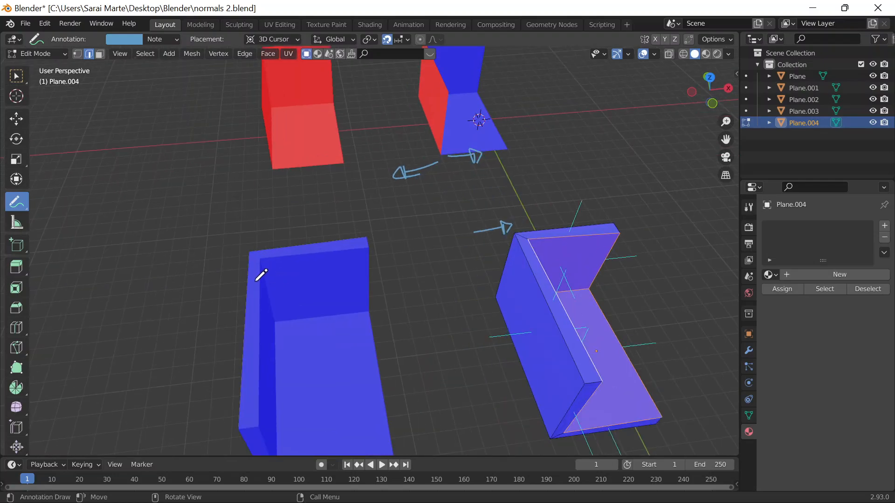
Open the Version 1 copy in Edit Mode and draw a blue arrow pointing outward from its side wall.
key(Tab)
click(279, 305)
key(Tab)
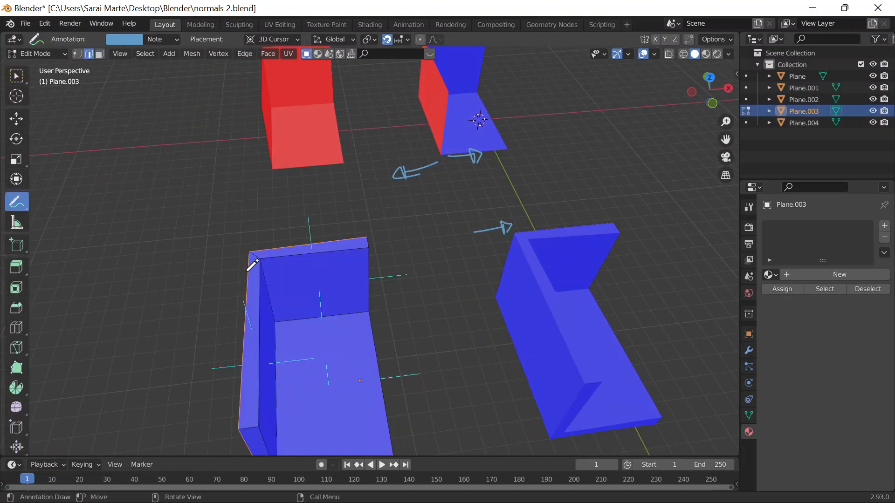
drag(240, 364, 210, 362)
mouse_move(226, 363)
middle_down()
mouse_move(246, 343)
mouse_move(255, 362)
mouse_move(266, 357)
mouse_move(253, 365)
mouse_move(260, 355)
middle_up()
scroll(407, 300, down, 3)
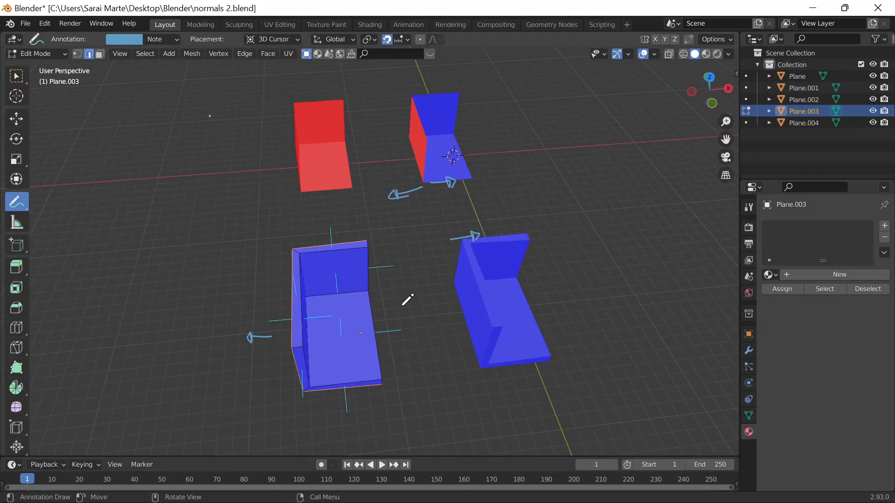
Return to Object Mode and select the extruded Version 2 copy for comparison with the Version 1 copy.
middle_drag(407, 300, 427, 346)
key(Tab)
mouse_move(514, 274)
middle_down()
mouse_move(449, 300)
mouse_move(495, 293)
mouse_move(500, 279)
mouse_move(496, 359)
mouse_move(502, 323)
mouse_move(443, 250)
mouse_move(461, 320)
middle_up()
click(448, 258)
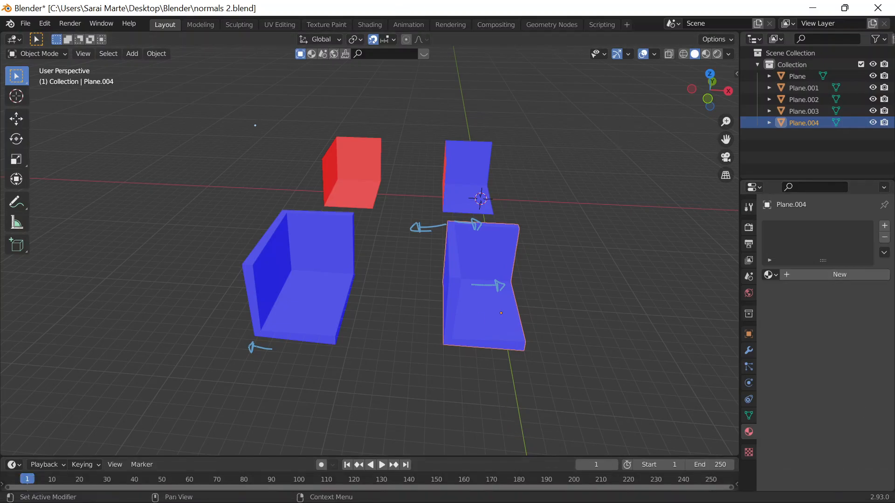
mouse_move(471, 253)
middle_down()
mouse_move(478, 278)
mouse_move(405, 294)
mouse_move(304, 289)
mouse_move(542, 276)
mouse_move(416, 283)
mouse_move(434, 264)
mouse_move(481, 264)
middle_up()
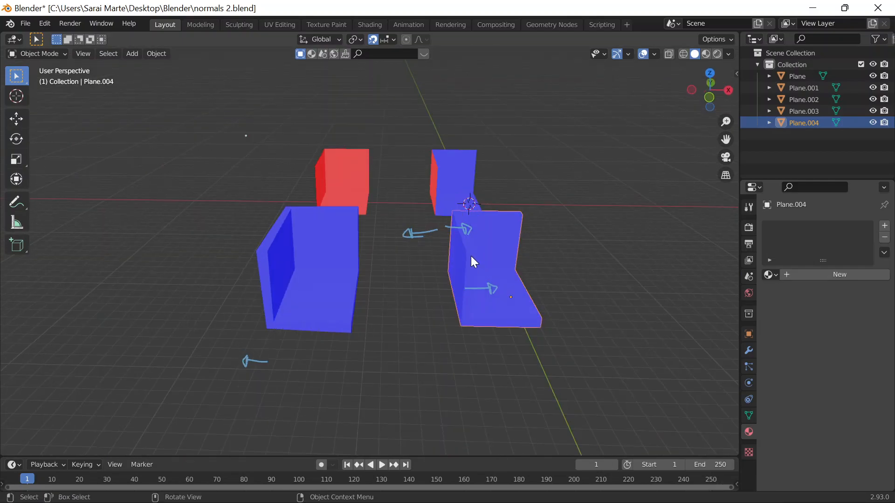
Switch to OBS to check the recording status and return to Blender.
mouse_move(641, 502)
click(524, 491)
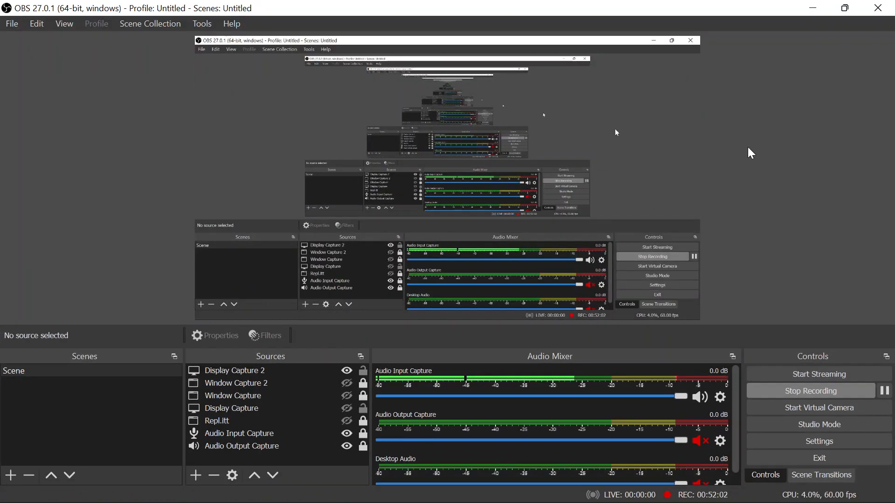
click(811, 11)
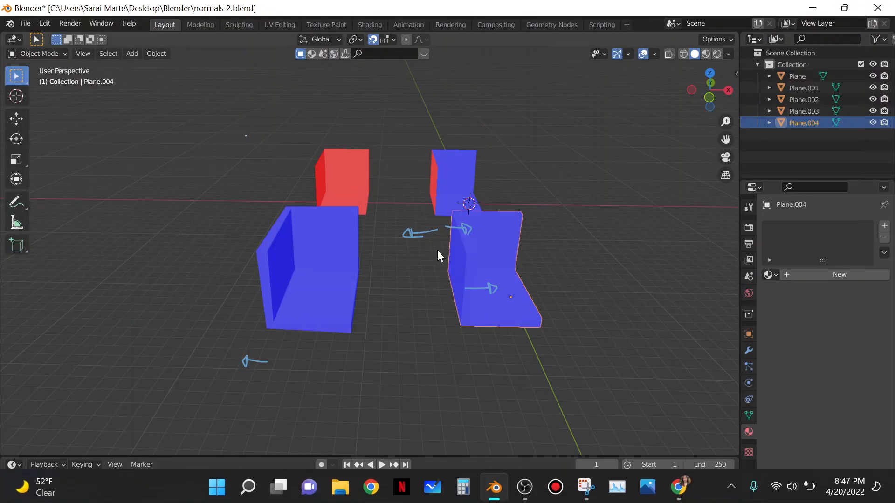
Close Blender without saving the changes to normals 2.blend, and close the Snipping Tool.
middle_drag(485, 322, 523, 299)
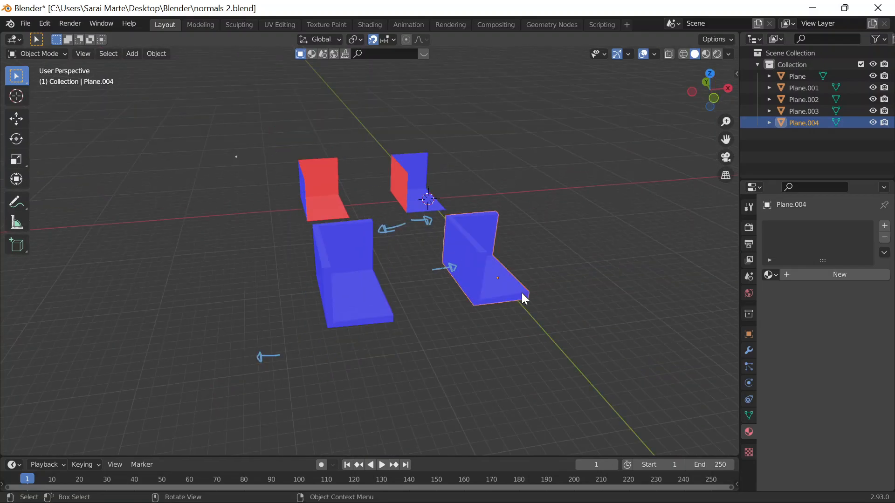
scroll(328, 226, up, 2)
middle_drag(561, 172, 547, 178)
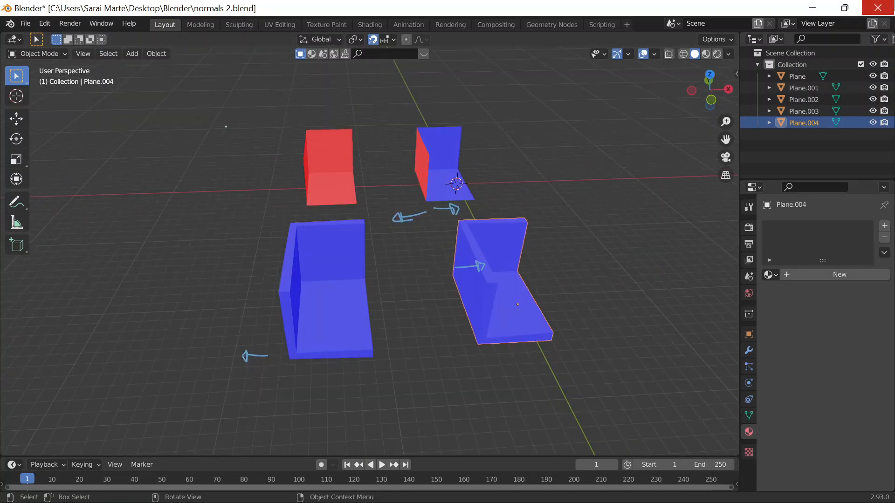
click(878, 8)
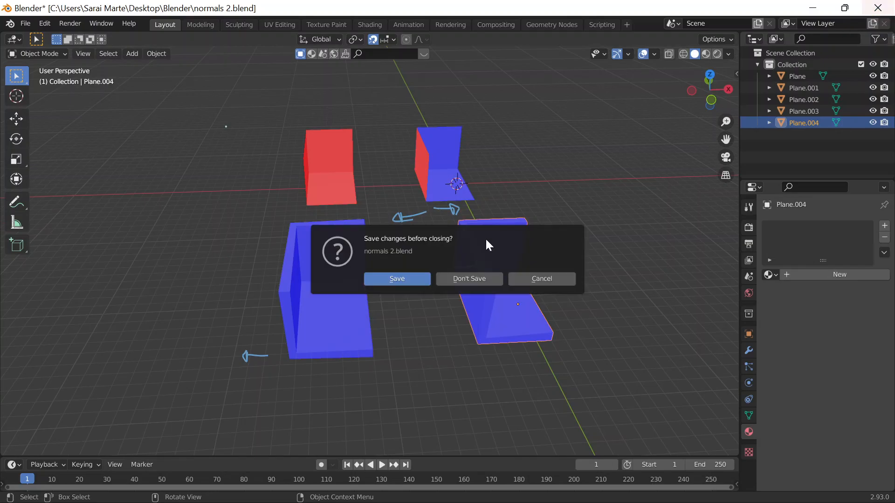
click(446, 278)
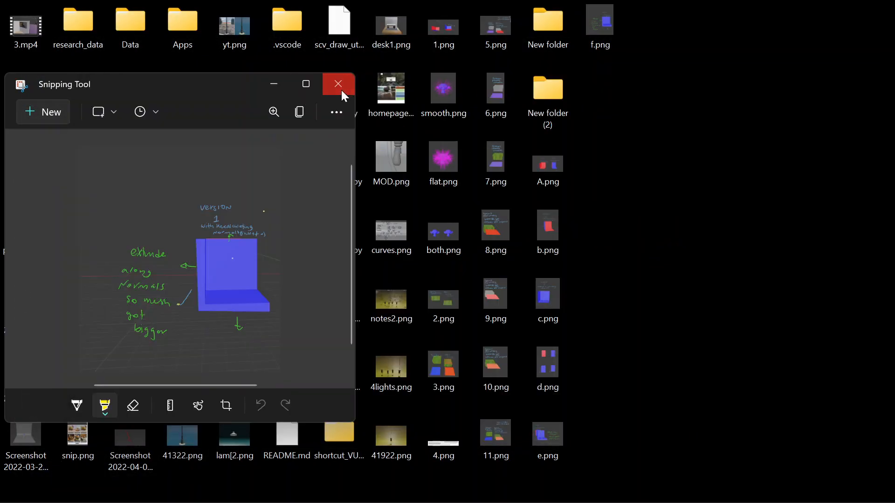
click(338, 86)
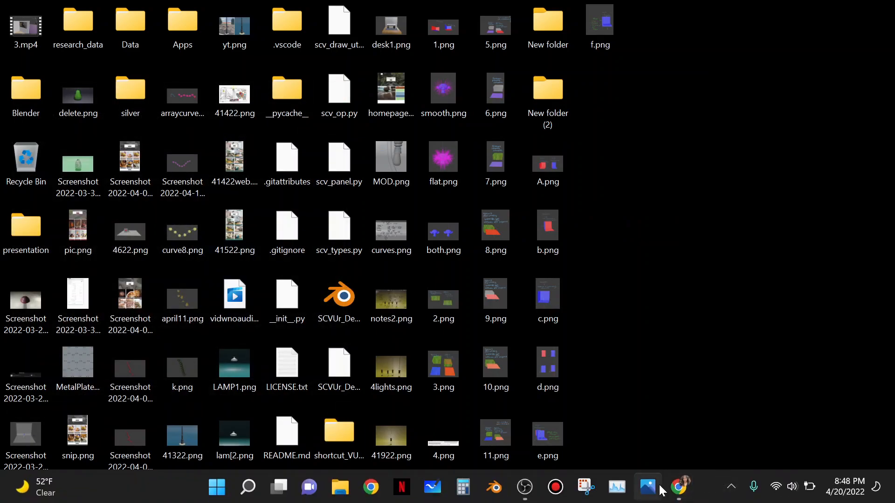
View the low poly room tutorial in the browser and relaunch Blender.
click(667, 486)
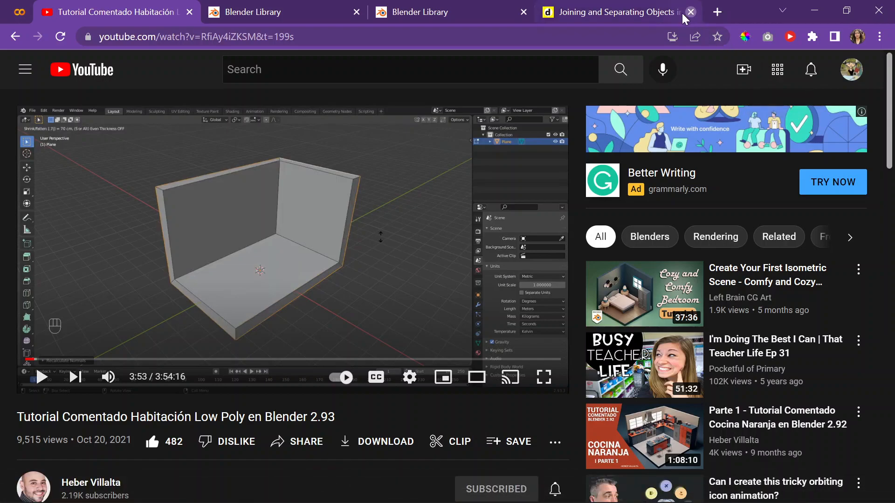
mouse_move(383, 486)
click(496, 488)
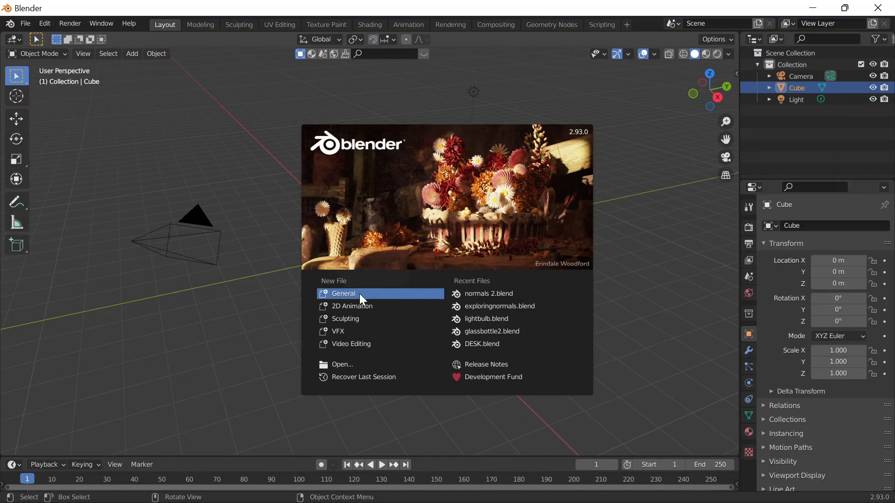
Dismiss the splash screen and delete the default cube.
click(277, 204)
middle_drag(337, 256, 380, 272)
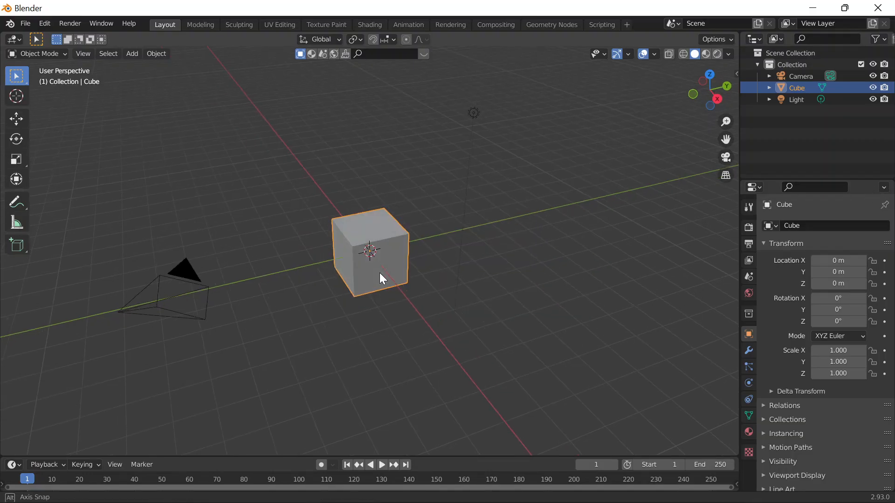
scroll(371, 276, up, 2)
key(x)
click(370, 278)
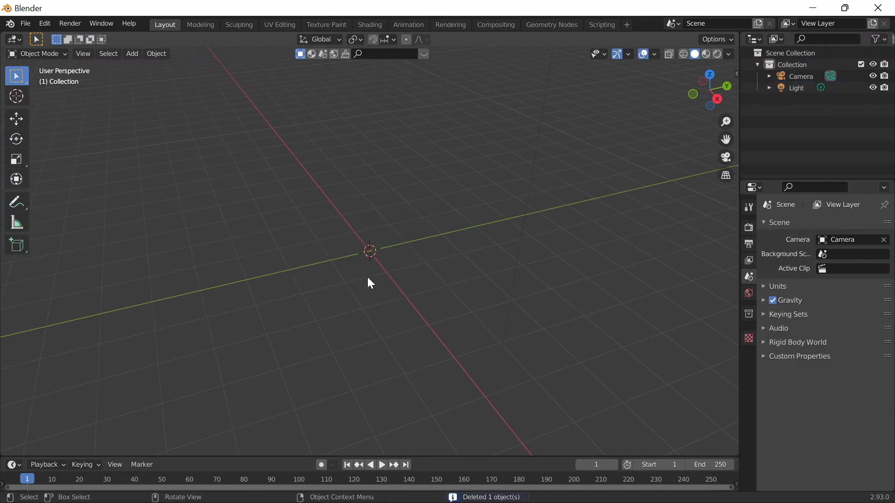
Add a plane mesh and scale it by 4.
key(shift+a)
mouse_move(368, 267)
click(409, 272)
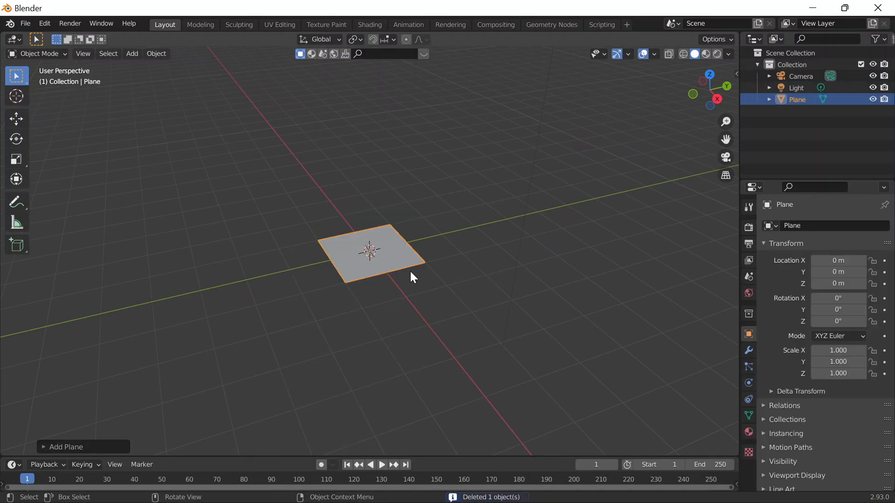
key(s)
key(4)
key(Return)
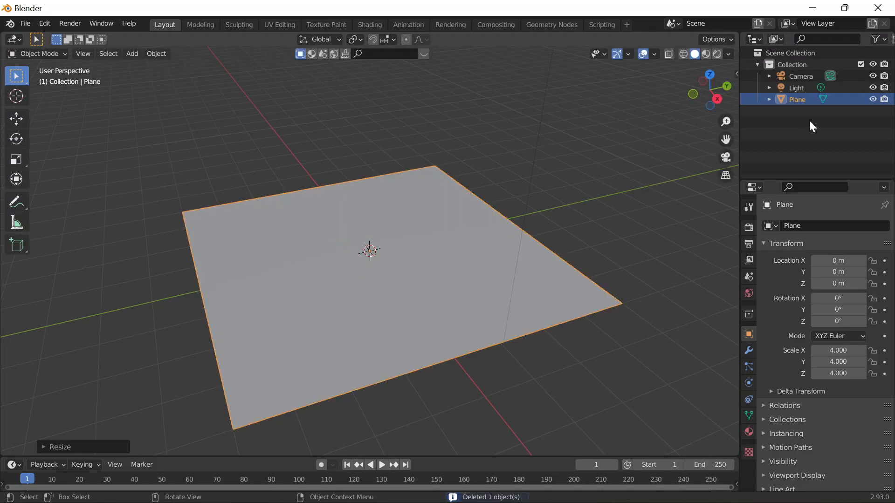
Turn on the Shortcut VUr display of pressed keys and hide the sidebar.
key(n)
click(733, 206)
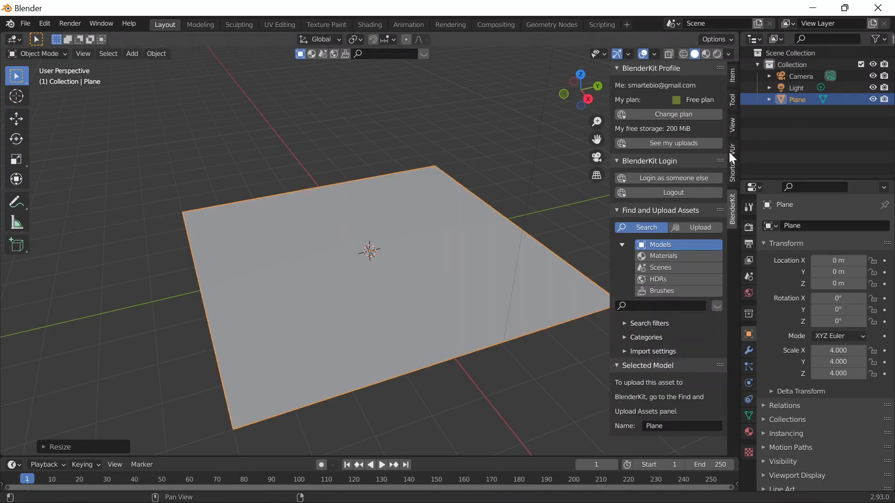
click(730, 152)
click(673, 87)
key(n)
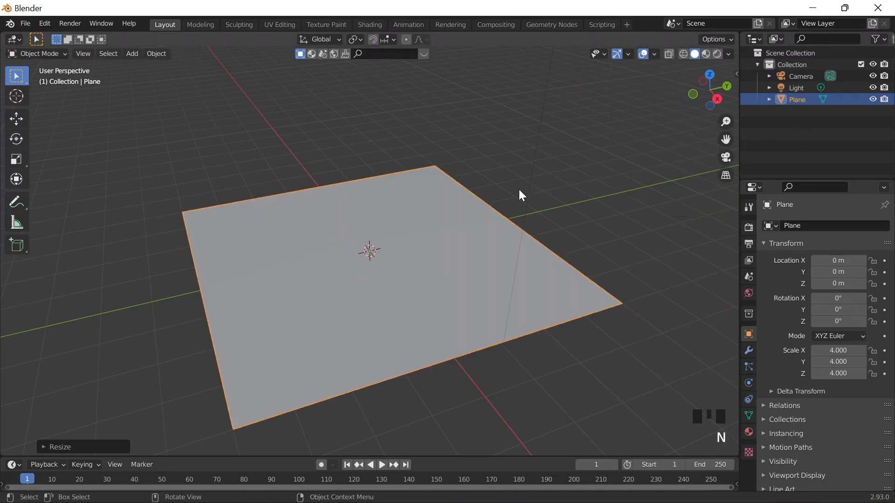
In top view, enable snapping and move the plane's +X edge by -3 m along the X axis.
key(grave)
click(526, 125)
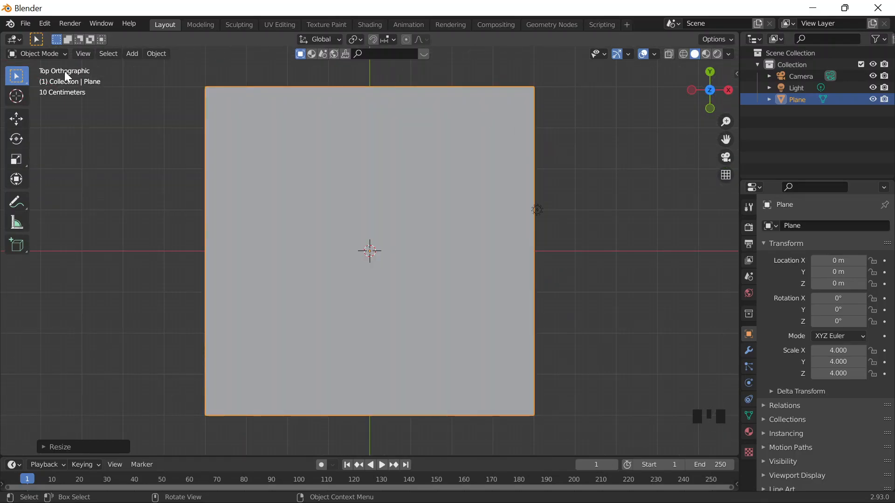
key(Tab)
click(88, 55)
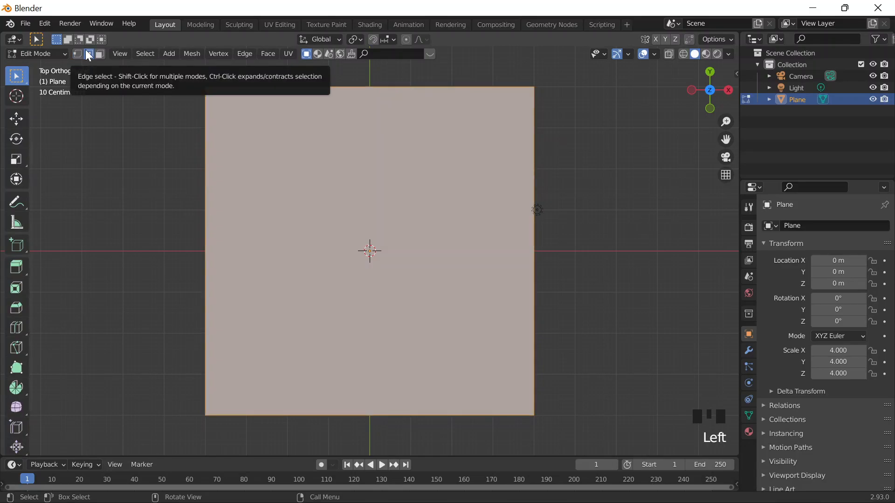
click(536, 227)
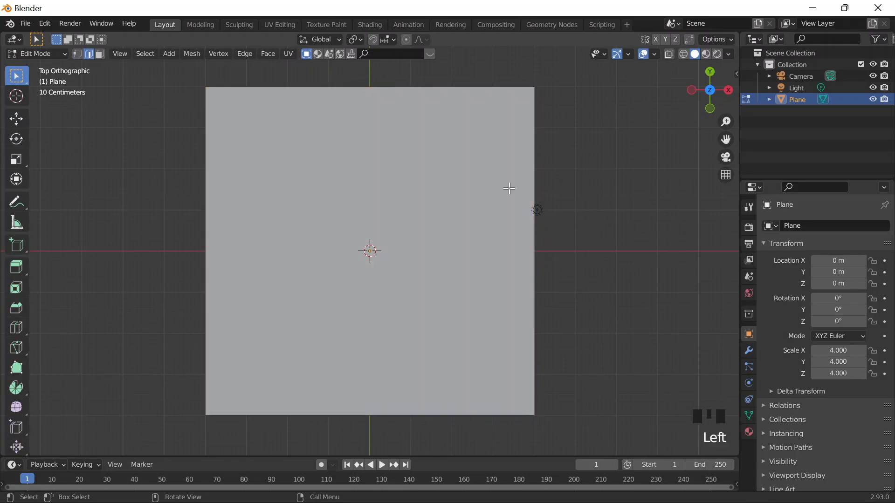
click(372, 40)
click(536, 240)
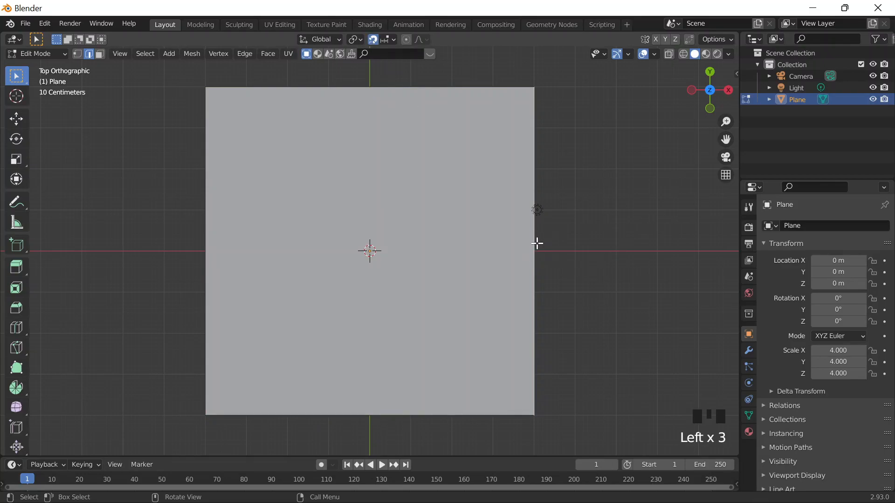
key(g)
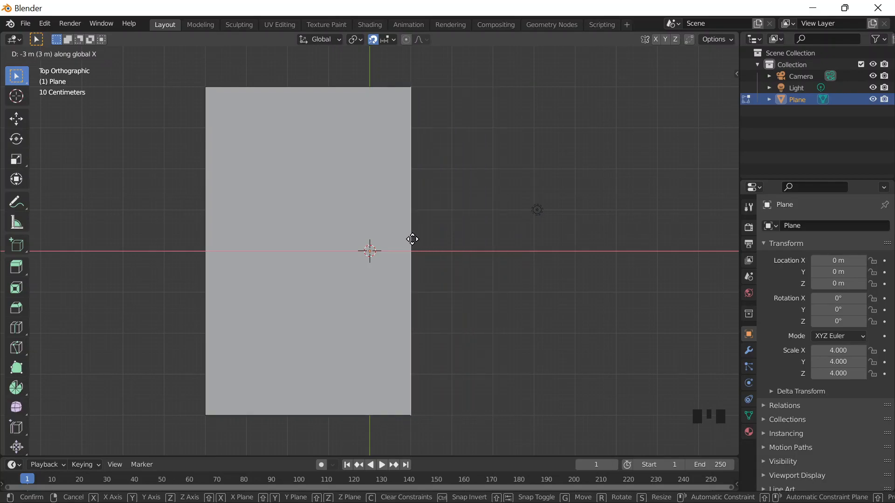
click(412, 239)
scroll(414, 241, down, 2)
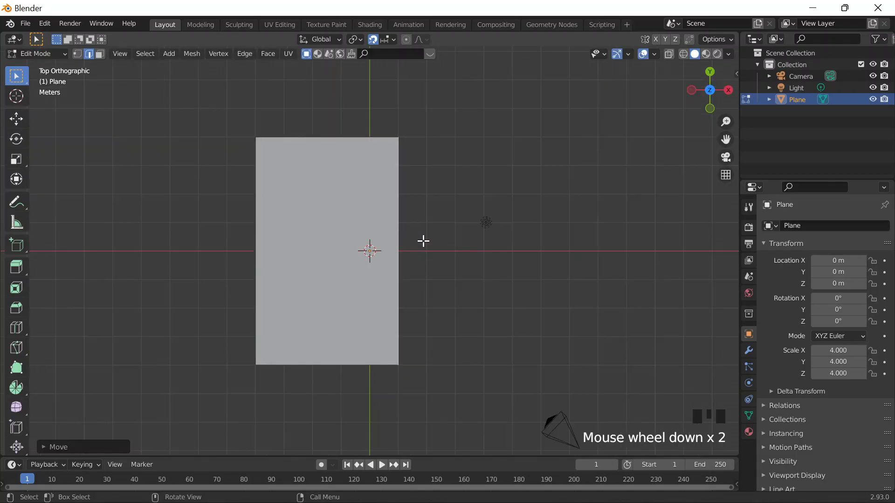
Extrude the plane's rear short edge and its -X long edge upward along Z to form two walls.
key(Tab)
middle_drag(421, 266, 367, 158)
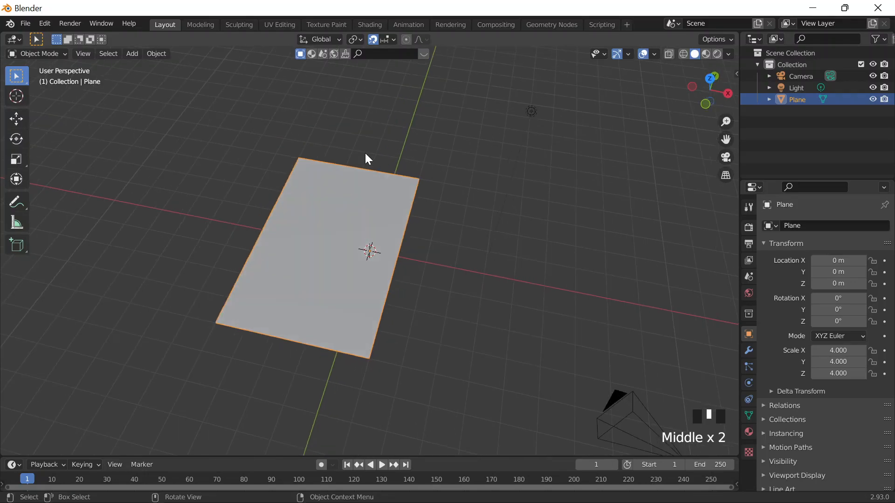
key(Tab)
click(273, 208)
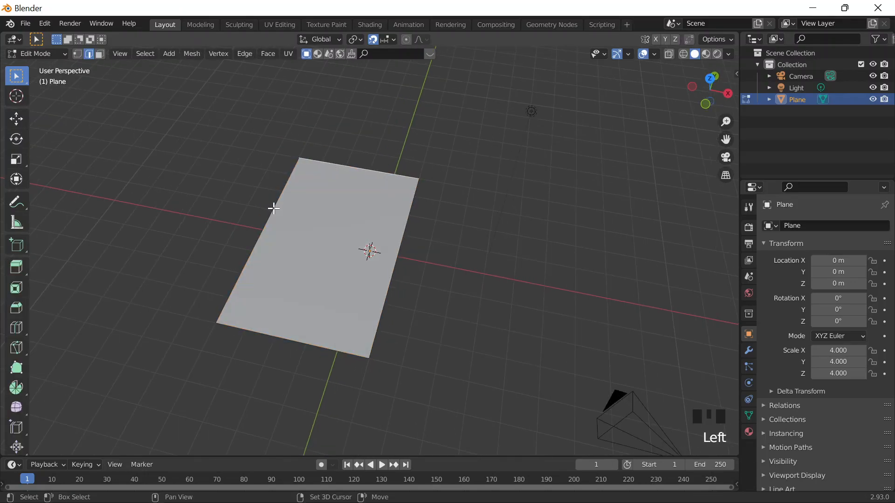
shift+click(309, 248)
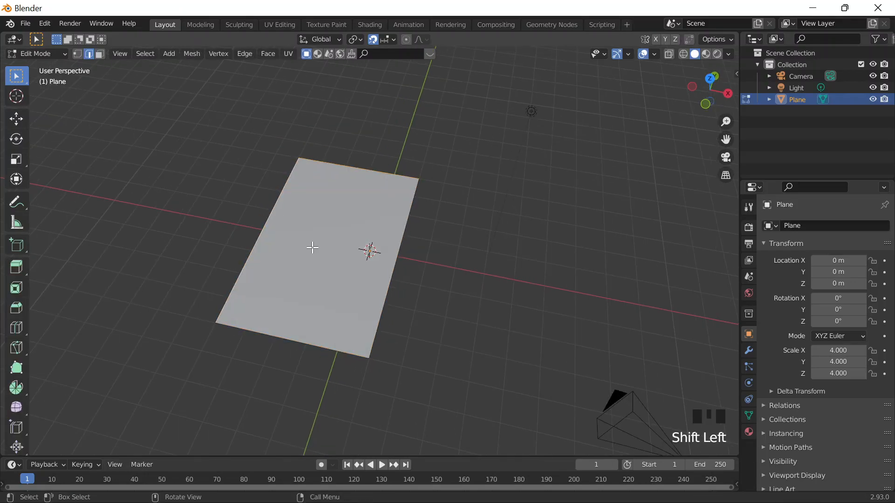
key(e)
key(z)
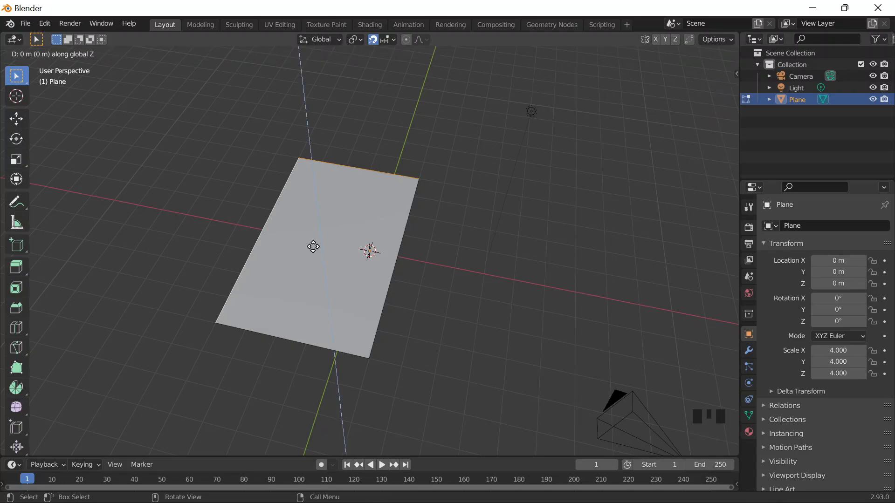
click(313, 246)
middle_drag(326, 220, 276, 99)
middle_drag(285, 198, 356, 256)
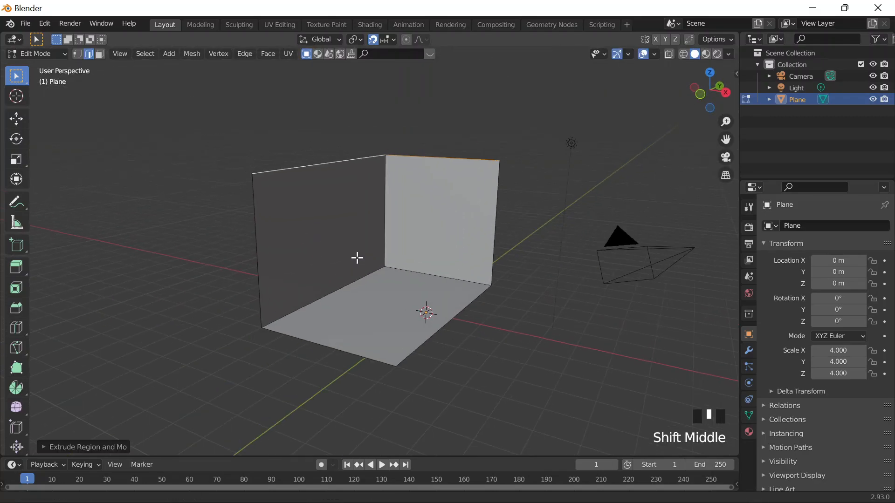
Apply the plane's scale in Object Mode.
key(Tab)
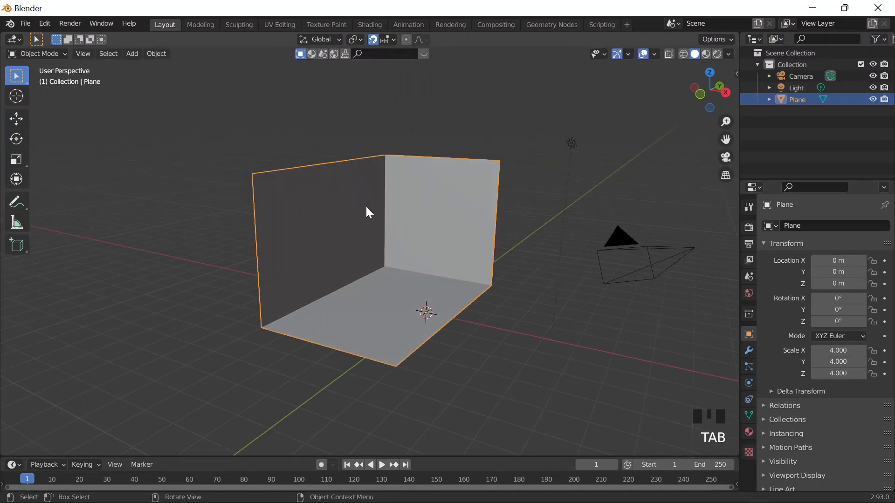
key(ctrl+a)
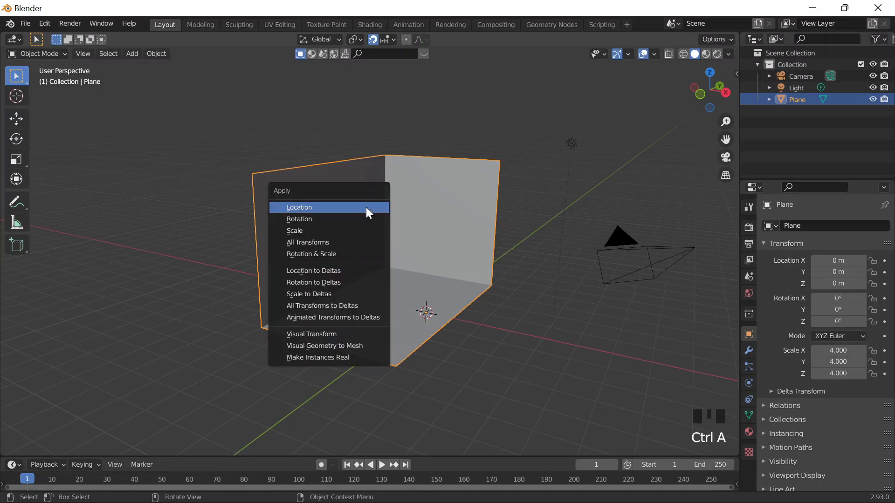
click(369, 229)
middle_drag(368, 233, 459, 269)
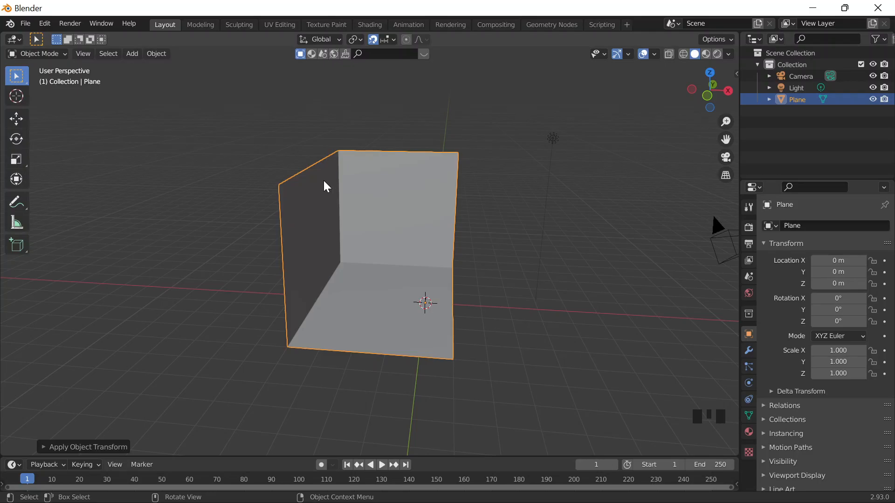
scroll(354, 229, up, 2)
mouse_move(503, 289)
middle_down()
mouse_move(461, 275)
mouse_move(516, 281)
mouse_move(494, 275)
middle_up()
scroll(516, 281, down, 2)
Select the whole room mesh in Edit Mode and try to recalculate its normals outward.
key(Tab)
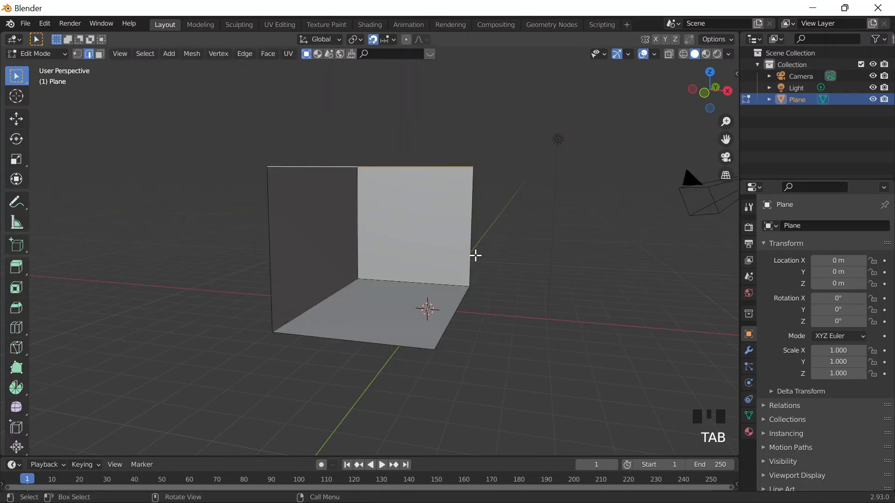
key(a)
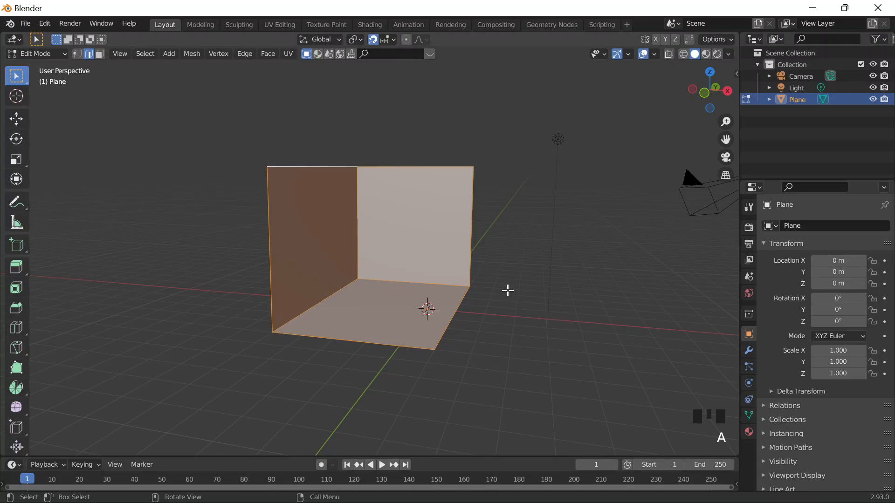
key(shift+n)
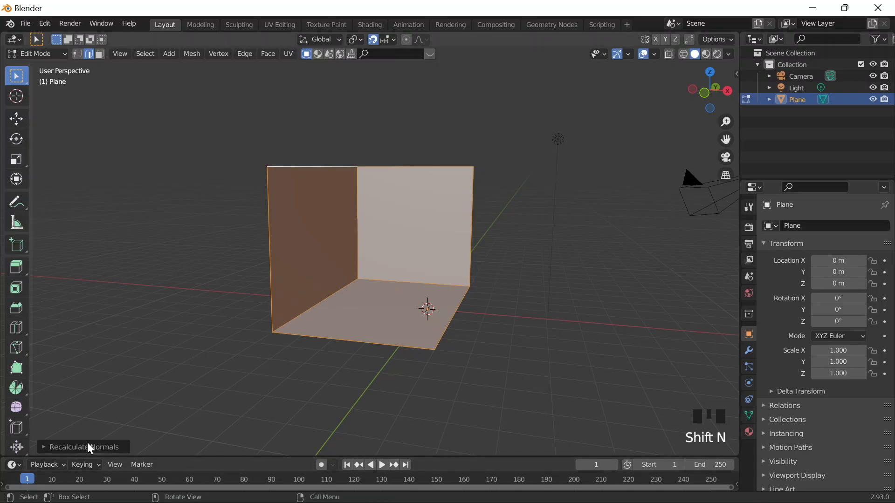
key(ctrl+z)
Turn on the Face Orientation overlay and view the room's faces from several sides.
click(654, 54)
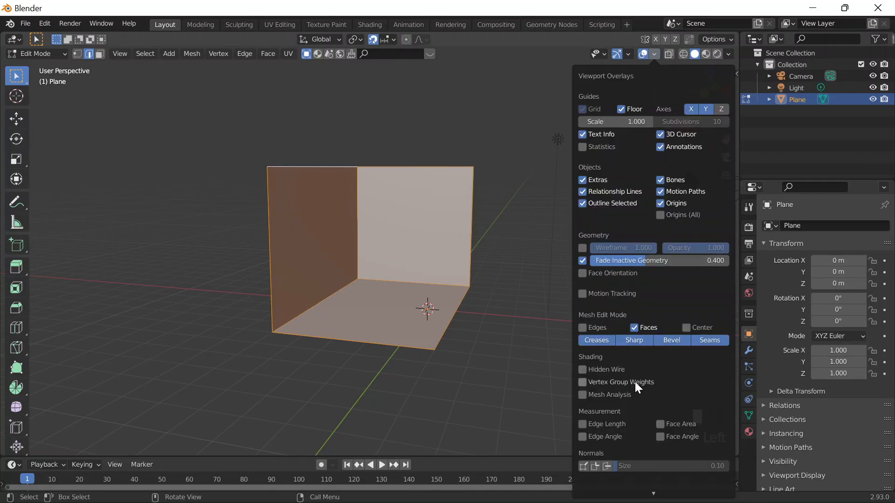
scroll(635, 381, down, 1)
click(582, 261)
middle_drag(540, 345, 376, 161)
middle_drag(489, 244, 228, 286)
middle_drag(440, 228, 443, 287)
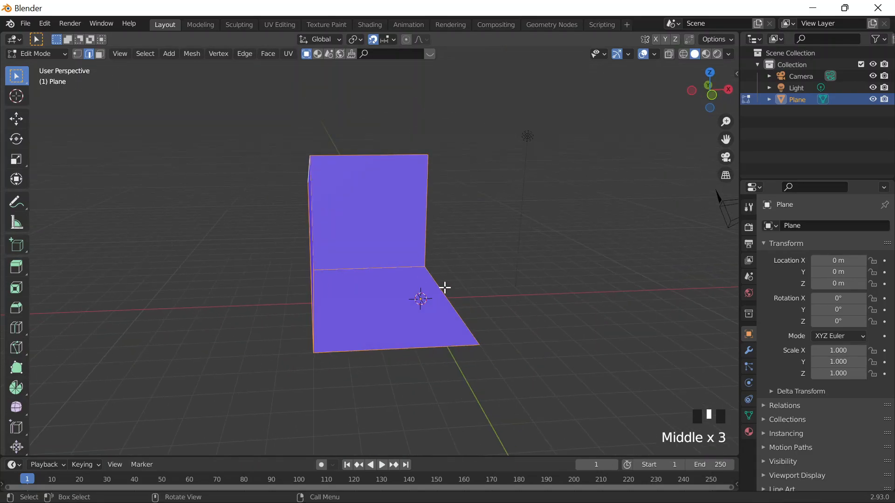
Recalculate the normals of all selected room faces to point outward.
key(shift+n)
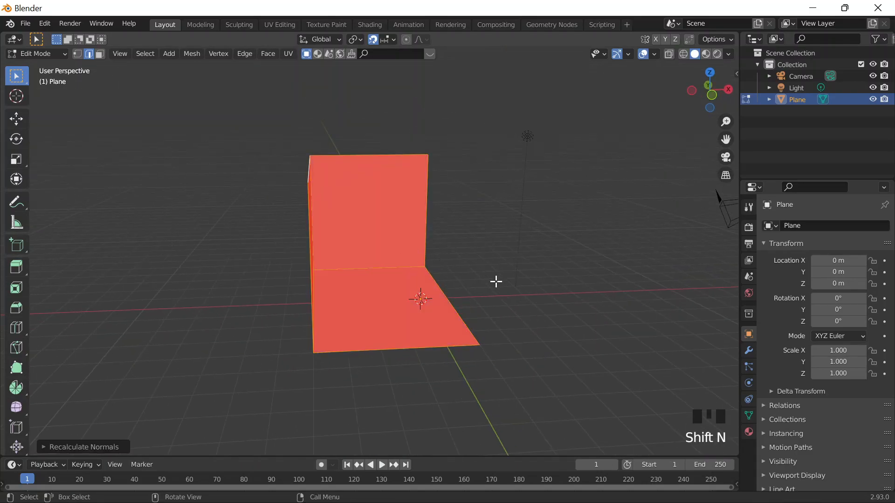
middle_drag(496, 279, 466, 287)
middle_drag(487, 257, 505, 293)
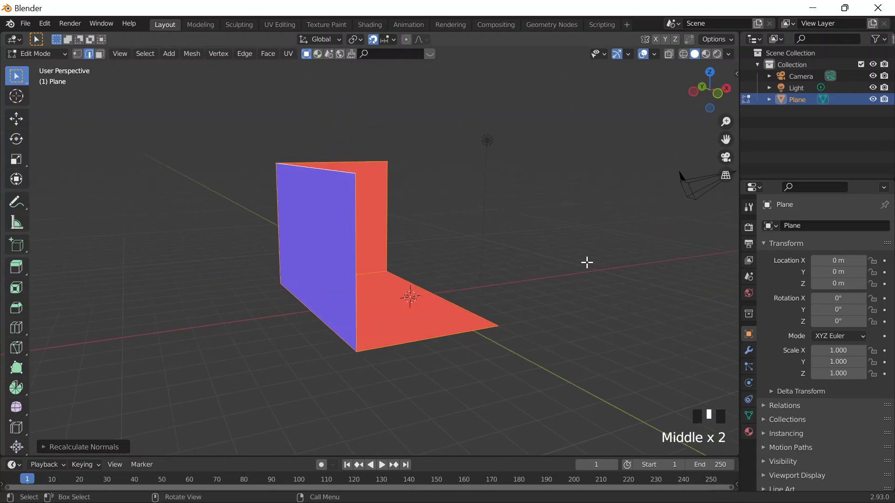
middle_drag(601, 258, 570, 260)
Display the face normals as lines and set their size to 2.00.
click(654, 54)
scroll(615, 396, down, 1)
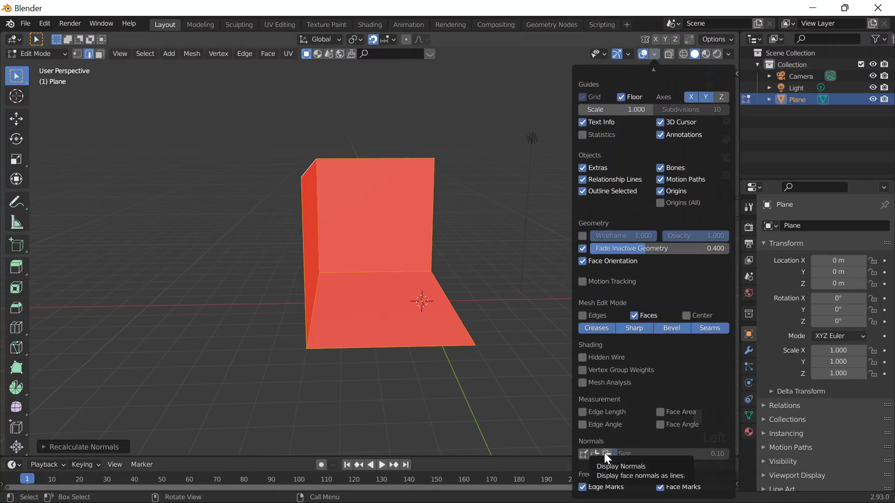
click(606, 453)
mouse_move(513, 431)
middle_down()
mouse_move(501, 421)
mouse_move(512, 421)
middle_up()
click(655, 54)
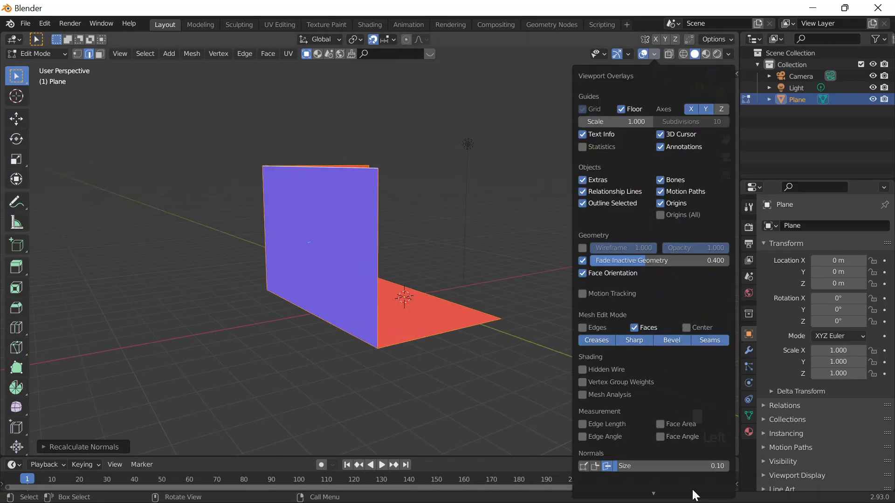
drag(619, 467, 652, 466)
Examine the direction of the normal lines and the face orientation colours on the walls and floor.
middle_drag(448, 299, 301, 158)
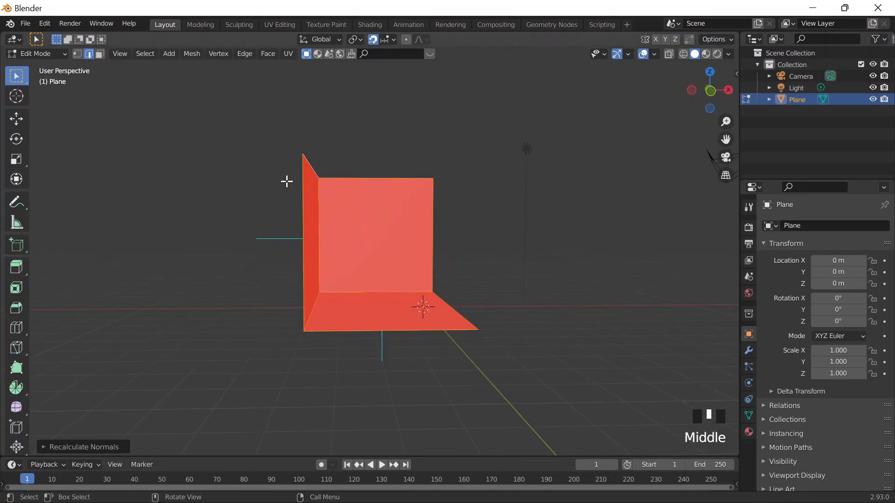
middle_drag(399, 324, 295, 204)
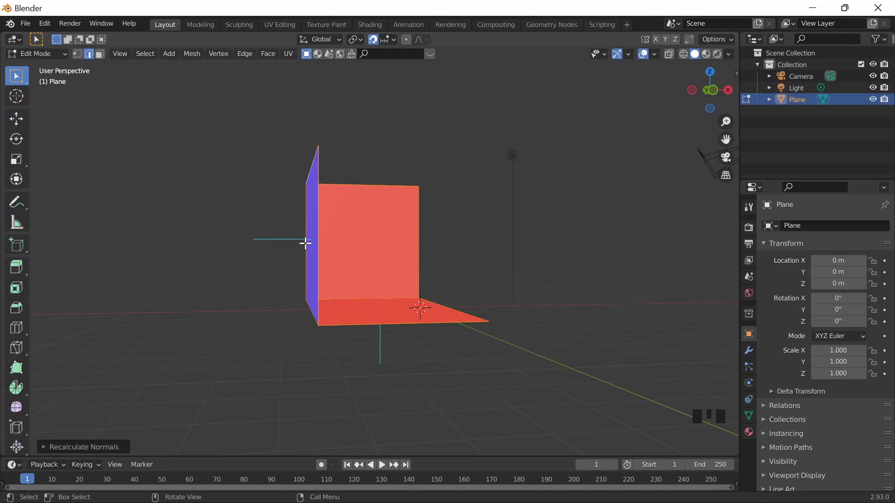
middle_drag(483, 250, 464, 280)
middle_drag(565, 209, 567, 218)
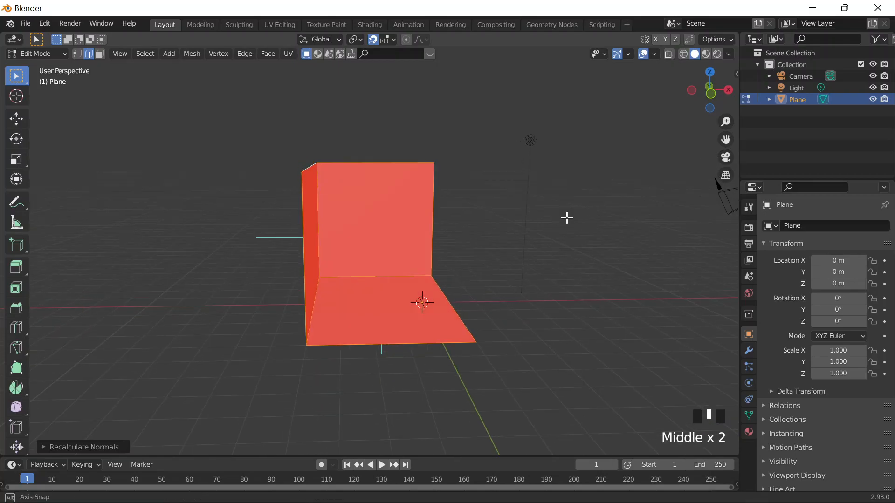
scroll(577, 156, up, 1)
key(Tab)
key(Tab)
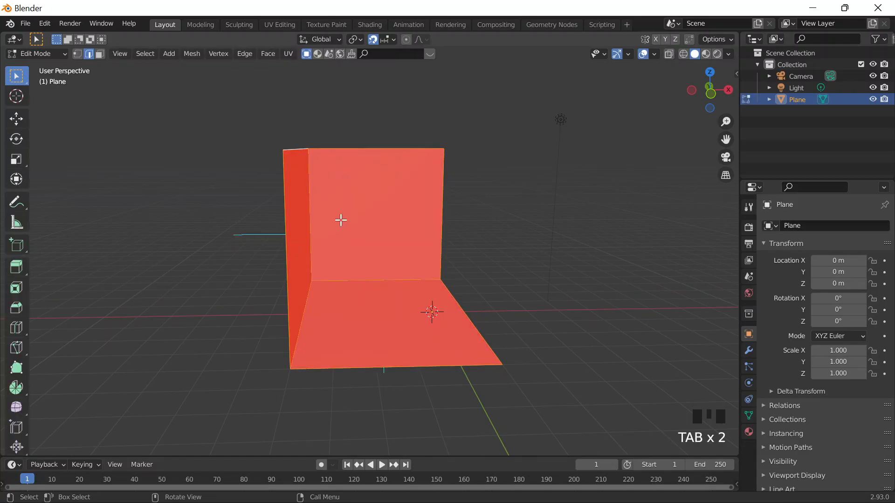
scroll(364, 206, down, 2)
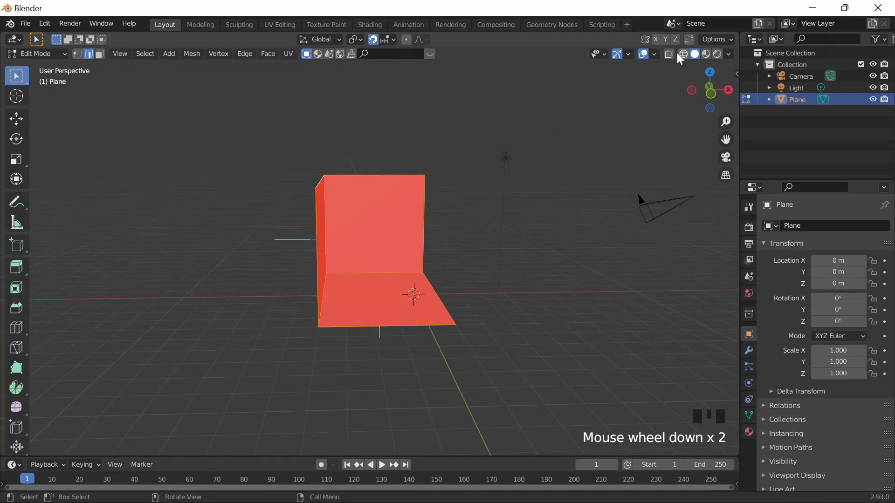
Turn off the Face Orientation overlay and the face normal lines.
click(655, 54)
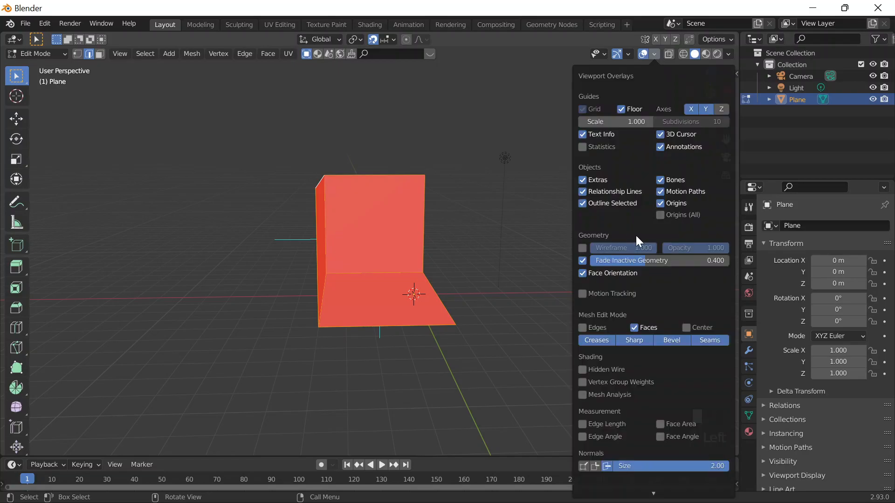
click(603, 273)
click(654, 53)
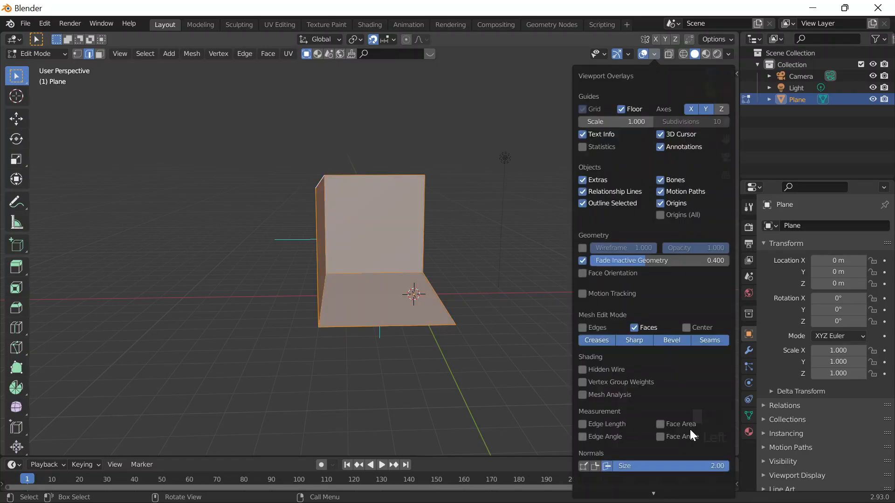
click(355, 215)
Extrude all room faces along their normals by 0.7 m.
scroll(430, 236, up, 2)
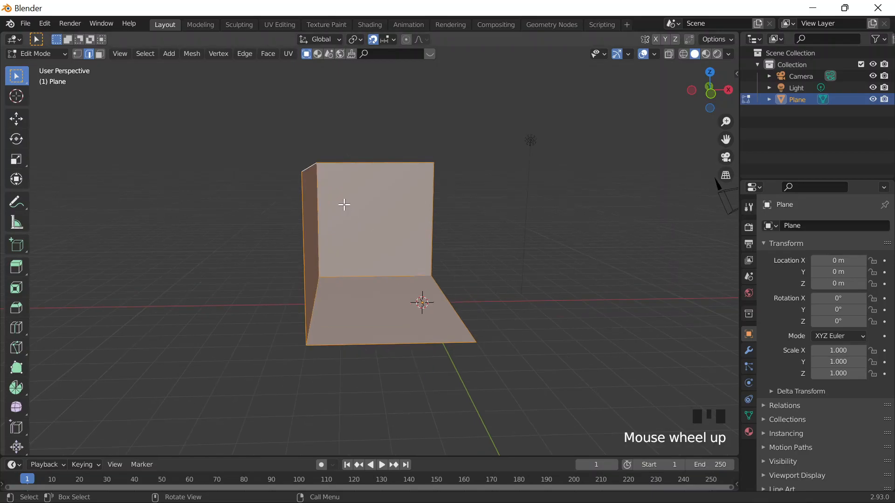
key(alt+e)
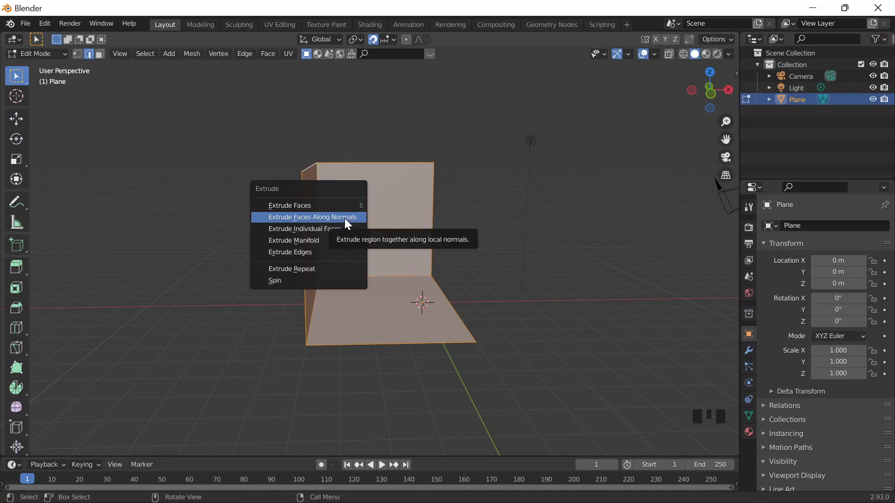
click(345, 218)
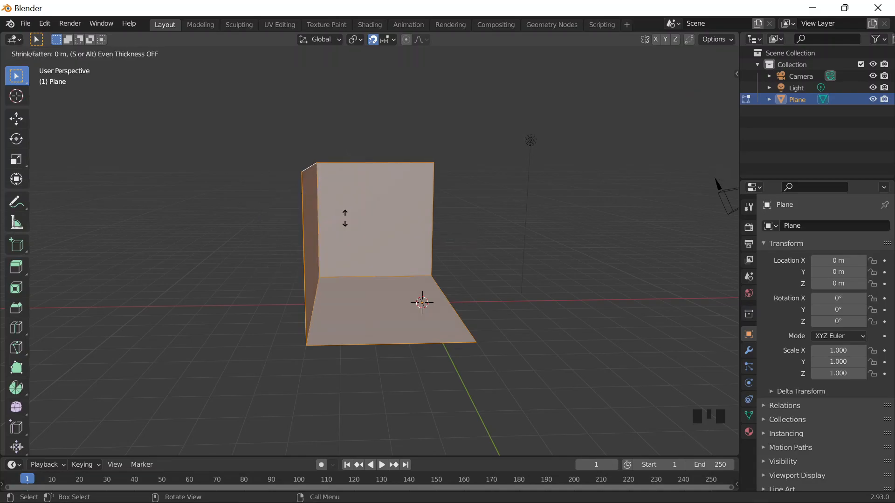
text(0.7)
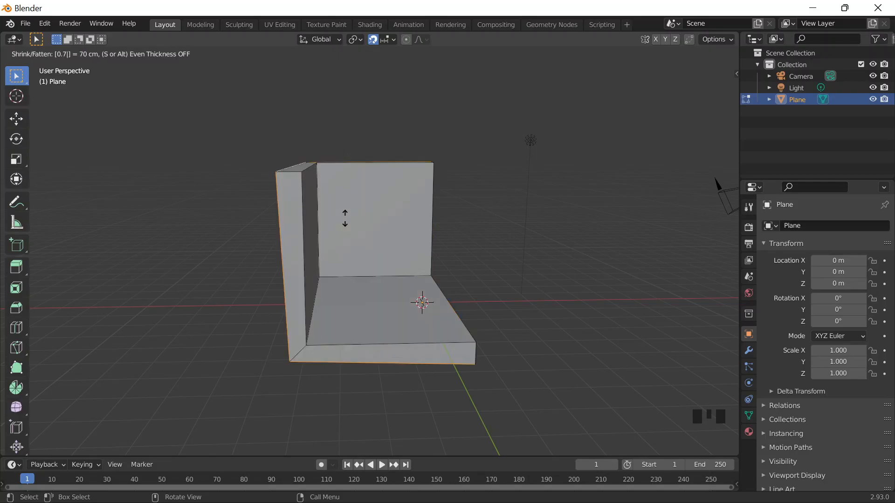
key(Return)
Expand the options of the Extrude Region and Shrink/Fatten operation and examine the thickened room.
scroll(791, 378, down, 6)
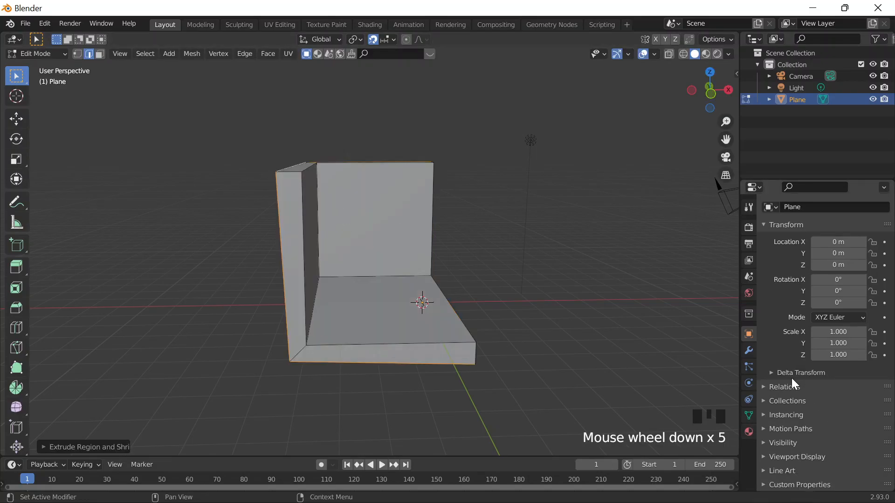
scroll(785, 400, down, 4)
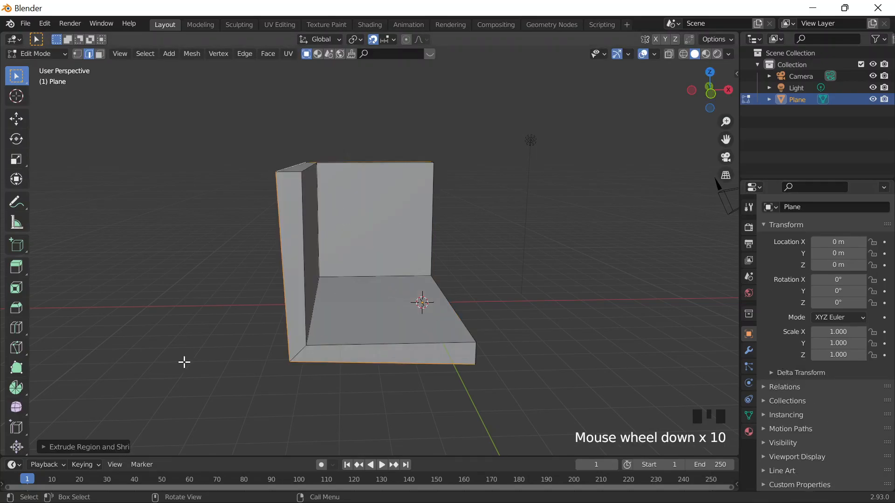
click(101, 446)
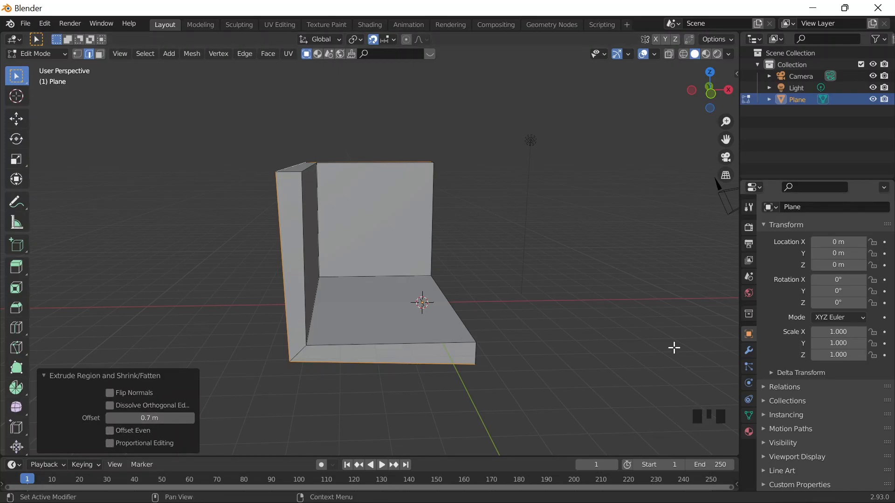
middle_drag(541, 326, 587, 349)
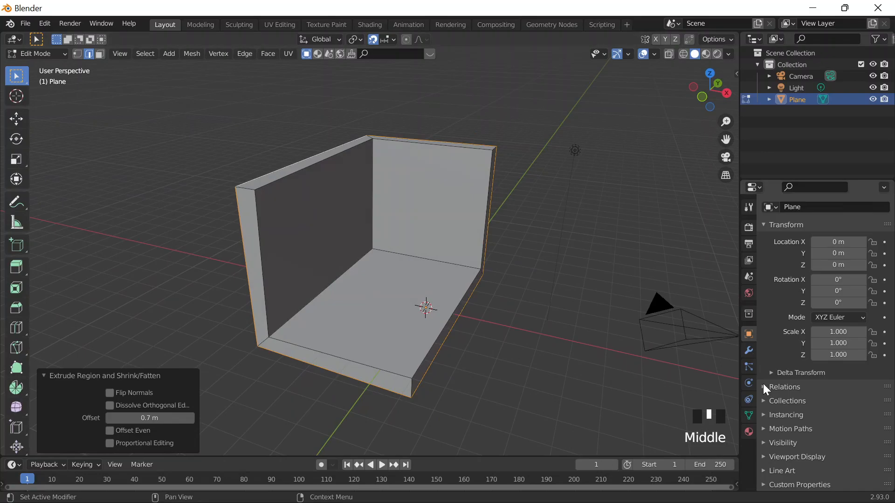
Look through the modifier, world, material and object data properties for the plane.
click(747, 351)
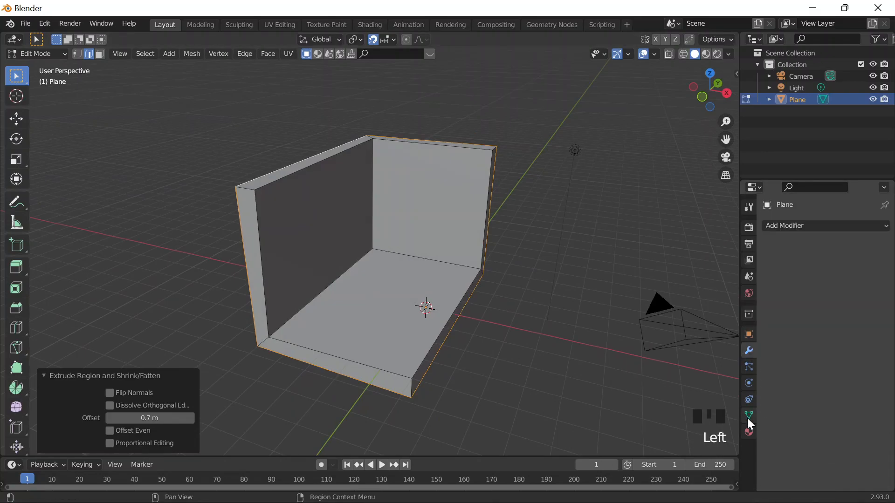
click(748, 293)
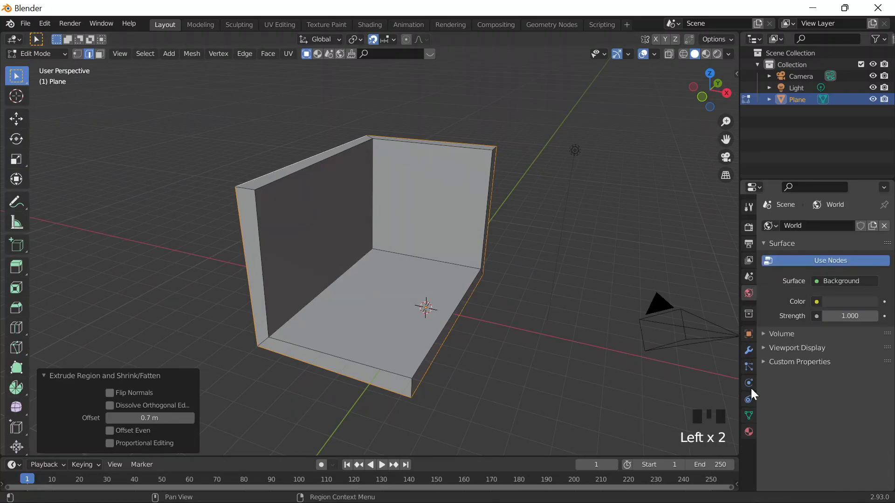
click(749, 430)
scroll(789, 356, down, 2)
click(749, 415)
click(748, 432)
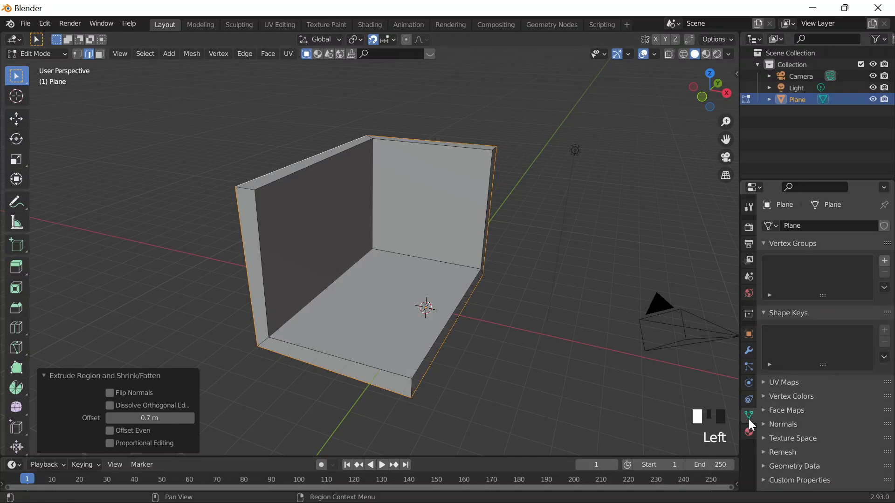
click(748, 415)
click(746, 432)
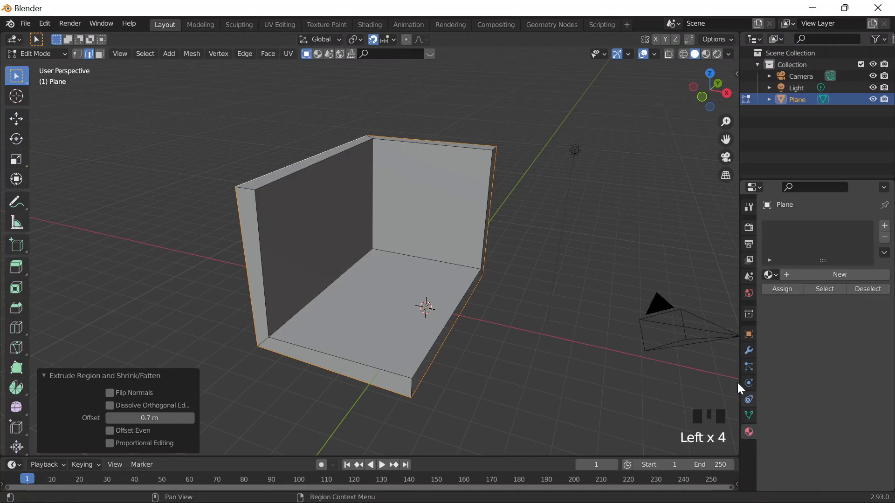
middle_drag(362, 293, 609, 258)
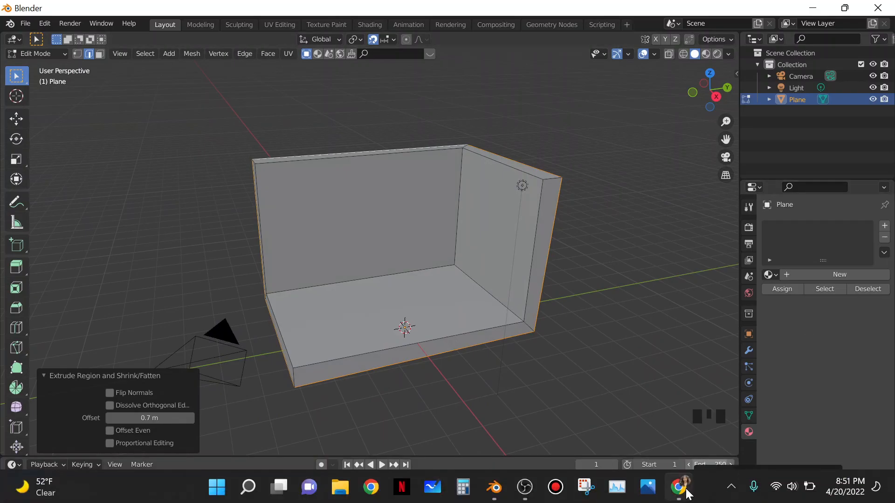
Switch to Chrome and play the YouTube video "Tutorial Comentado Habitación Low Poly en Blender 2.93", toggling its sound.
click(686, 494)
click(300, 256)
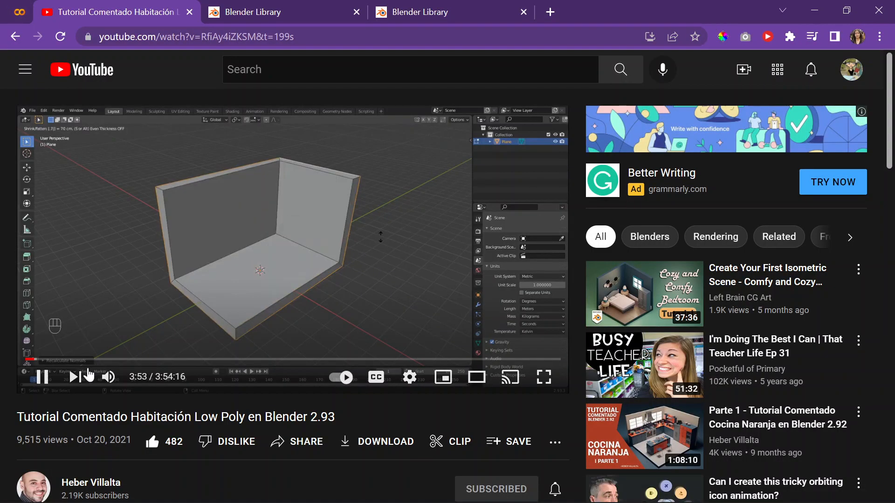
click(108, 376)
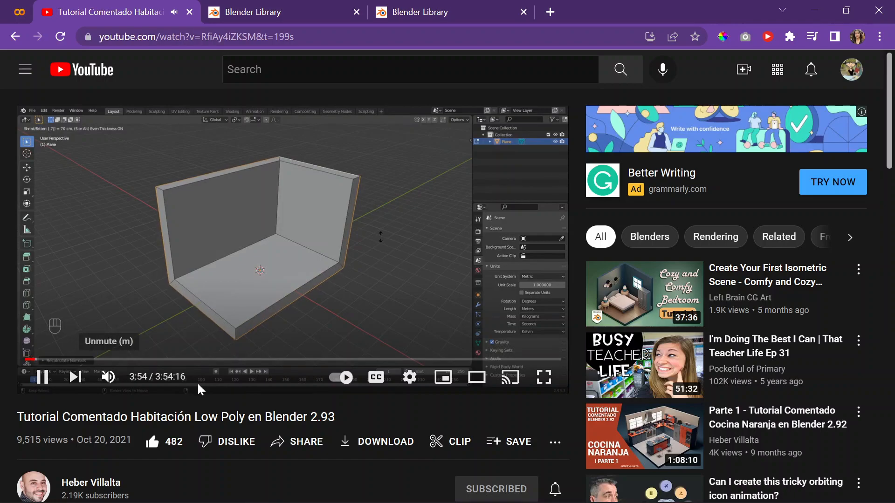
click(107, 377)
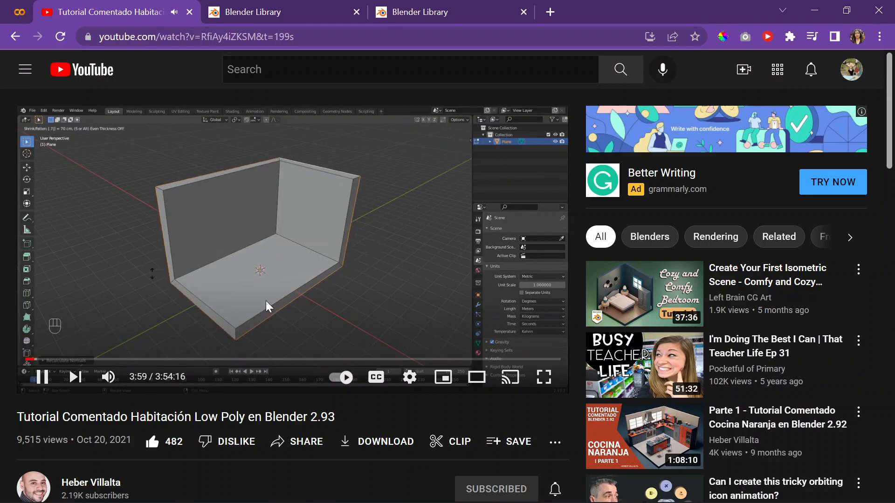
Switch to OBS and mute the Audio Input Capture in the audio mixer.
click(375, 281)
click(376, 280)
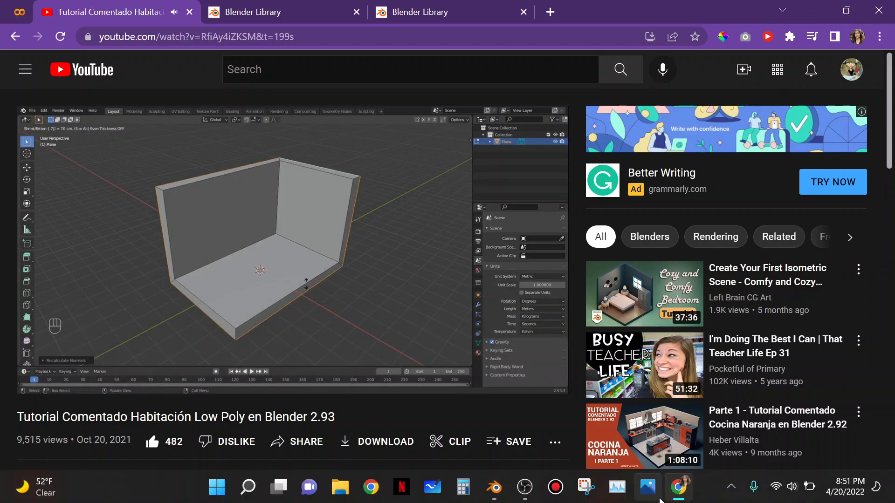
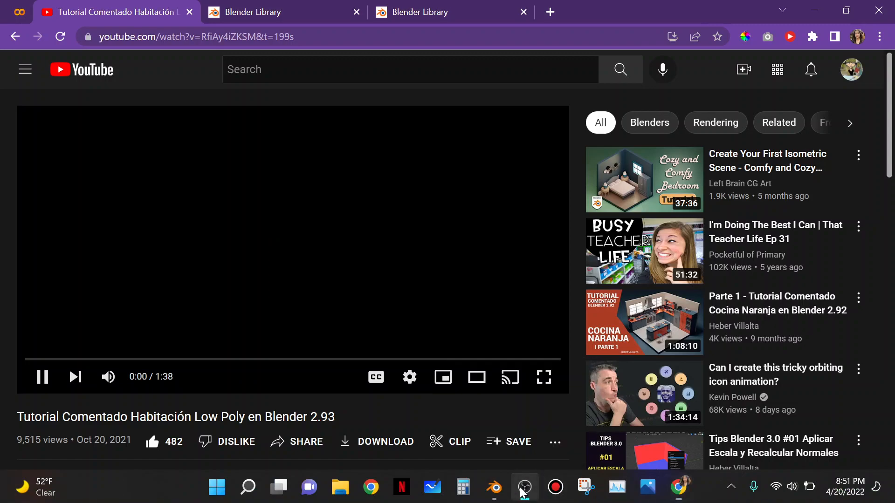
click(524, 488)
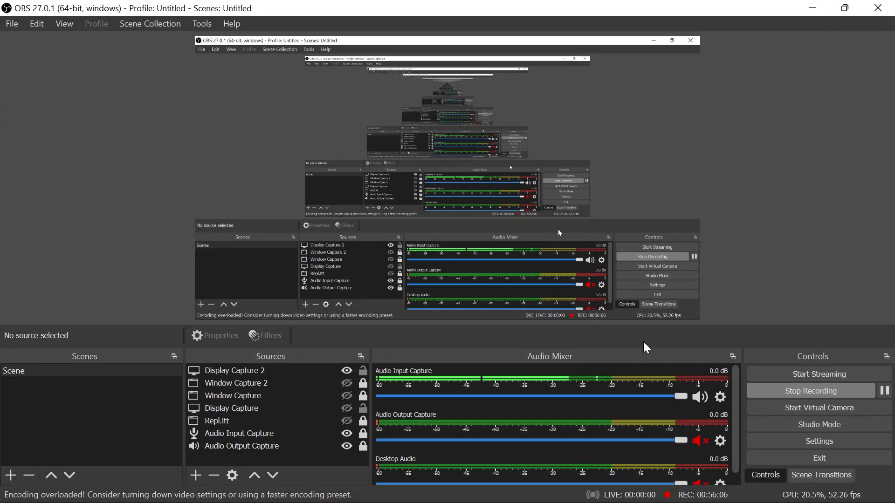
click(699, 397)
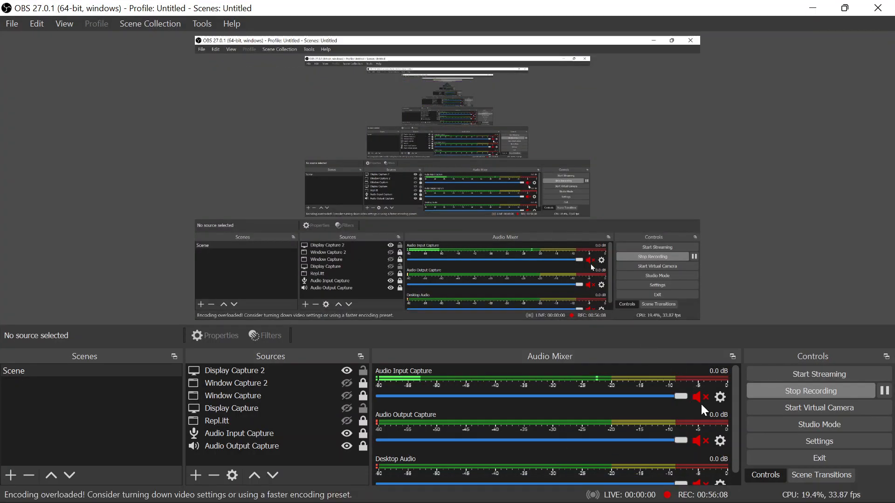
click(700, 396)
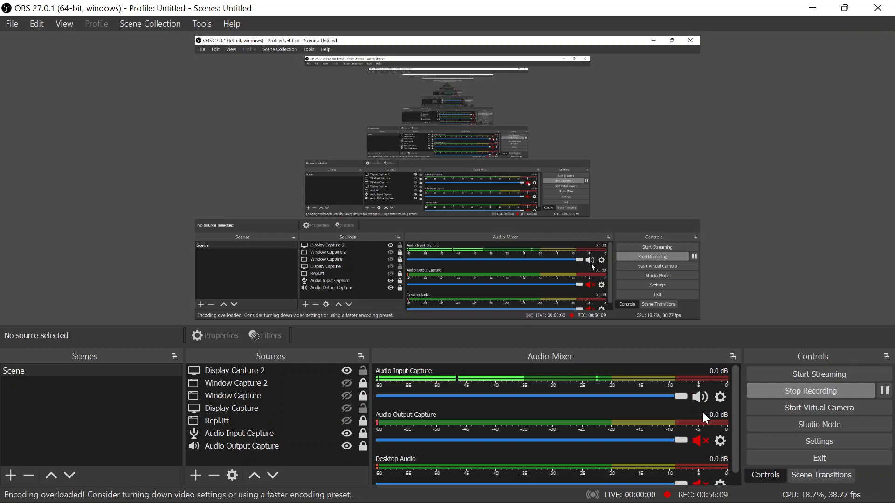
click(697, 439)
click(697, 439)
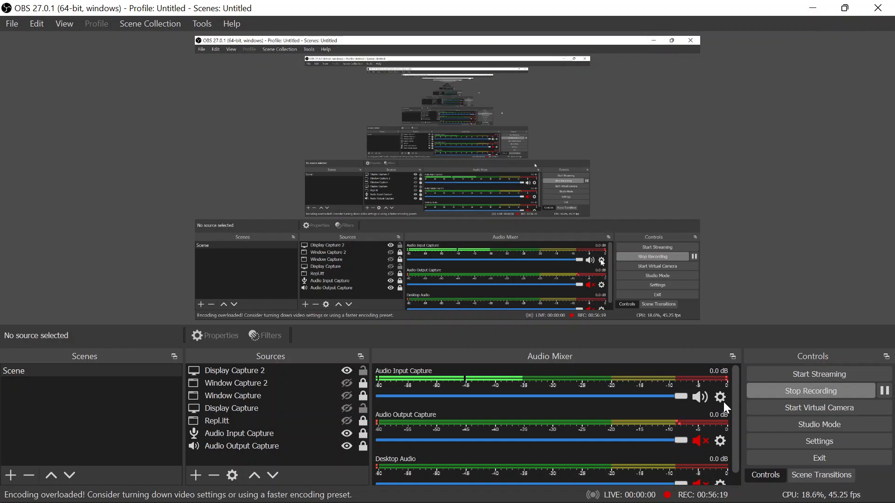
click(699, 397)
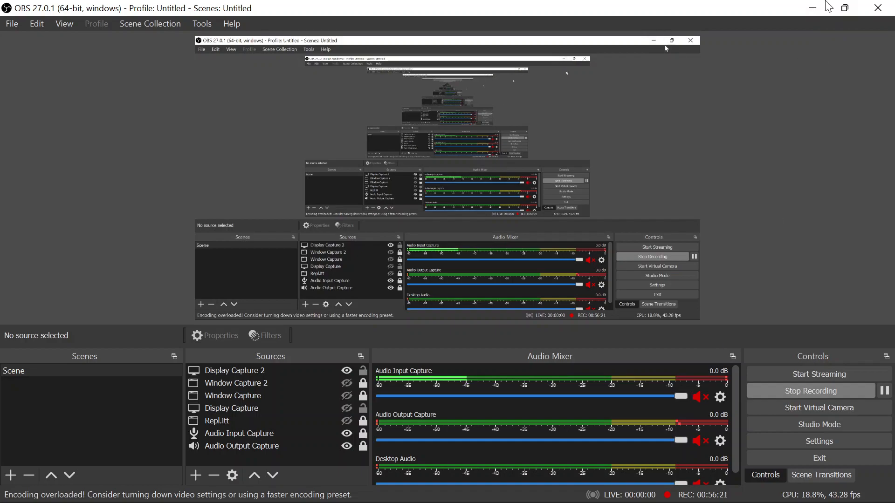
click(813, 8)
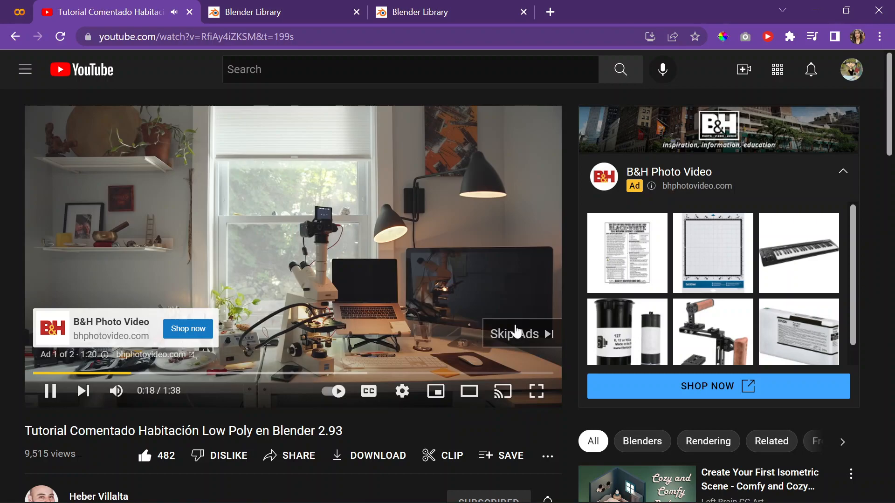
Skip the ad before the YouTube tutorial and check the audio mixer in OBS.
click(515, 332)
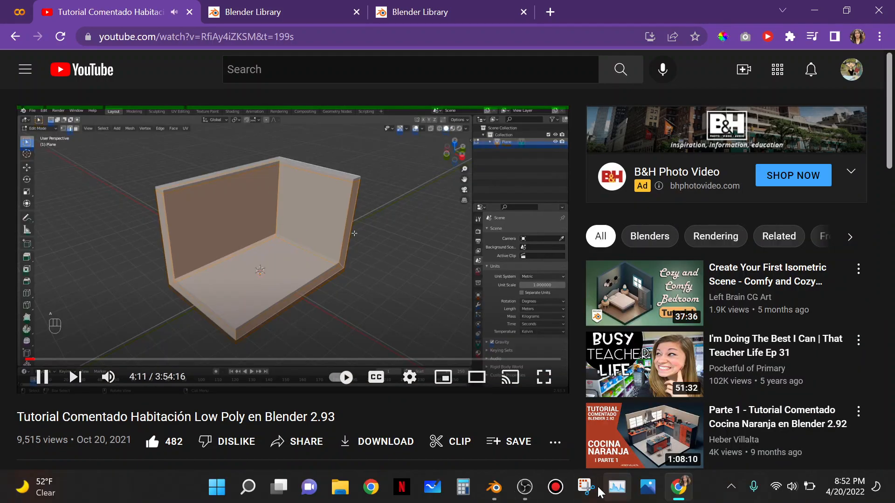
click(599, 492)
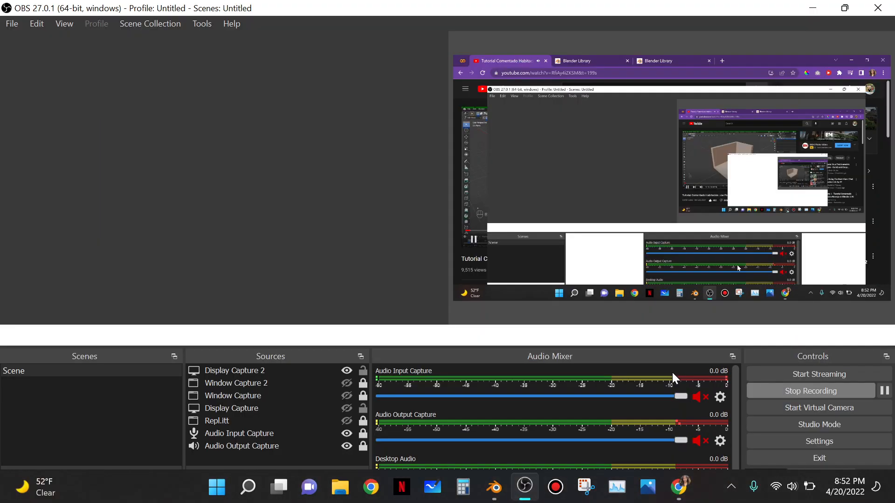
click(812, 7)
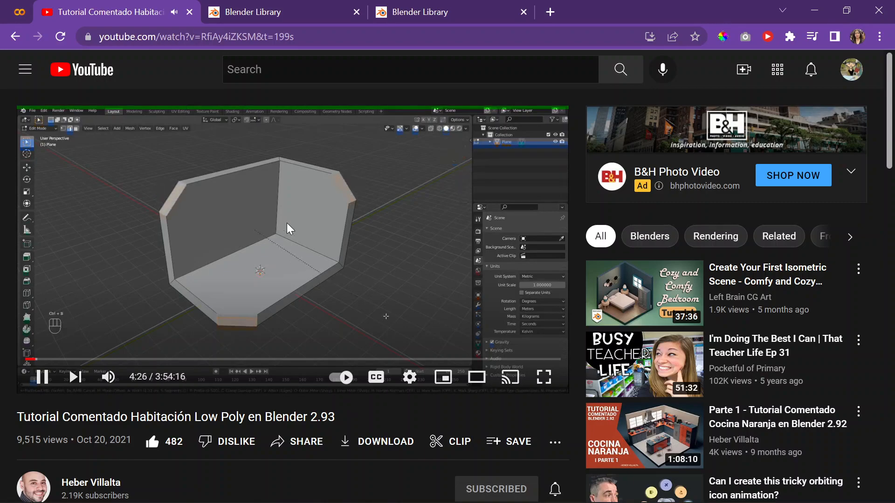
Rewind the tutorial to about 3:49, replay the Shrink/Fatten wall thickening and pause at 3:59.
key(Left)
key(Left)
key(Left)
key(Left)
key(Left)
key(Left)
key(Left)
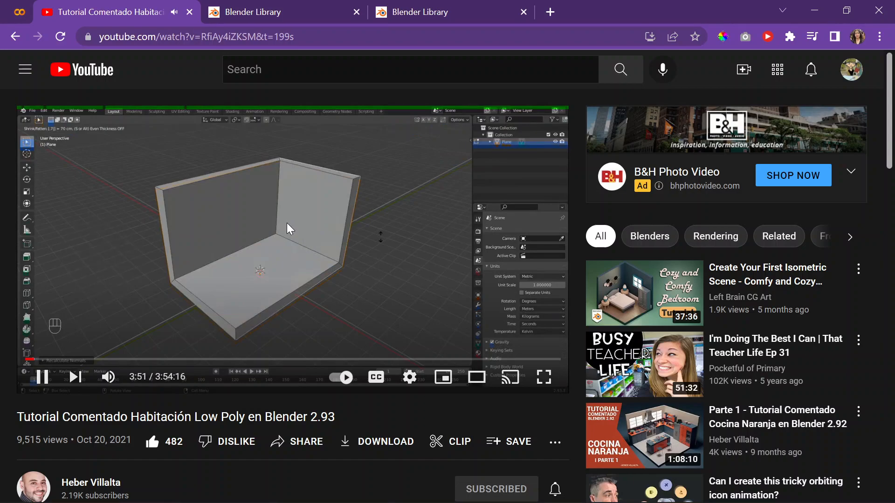
key(Left)
key(Left)
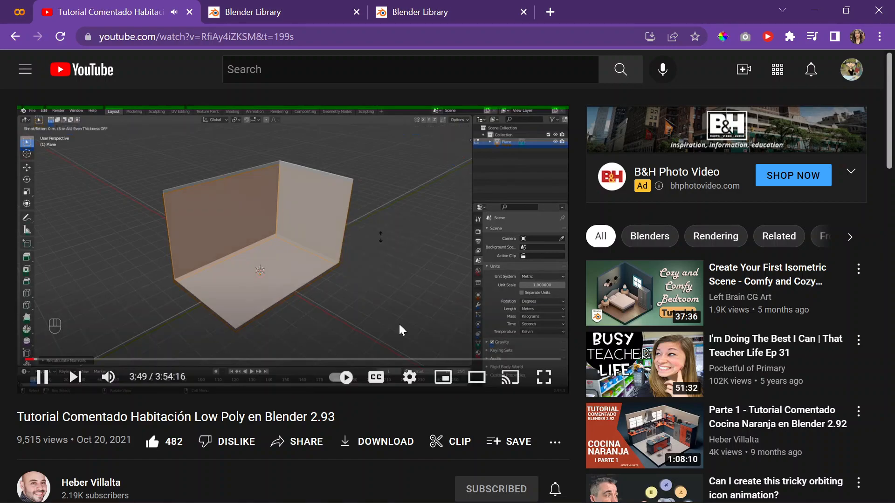
scroll(326, 271, down, 2)
scroll(334, 272, up, 2)
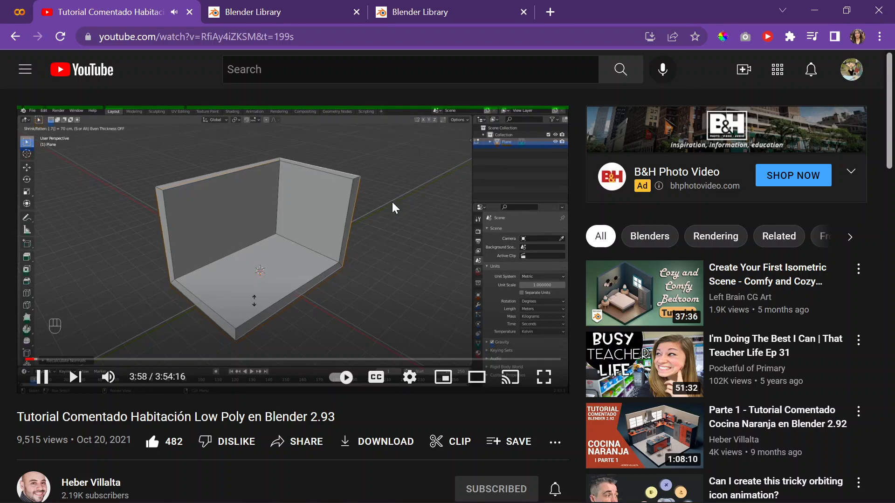
key(space)
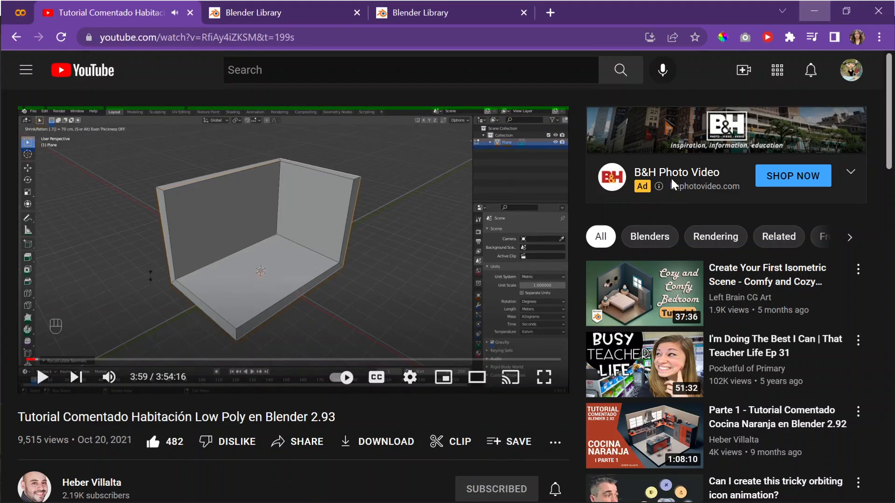
Switch to Blender and undo the extrusion that thickened the room's walls and floor.
click(814, 10)
click(523, 488)
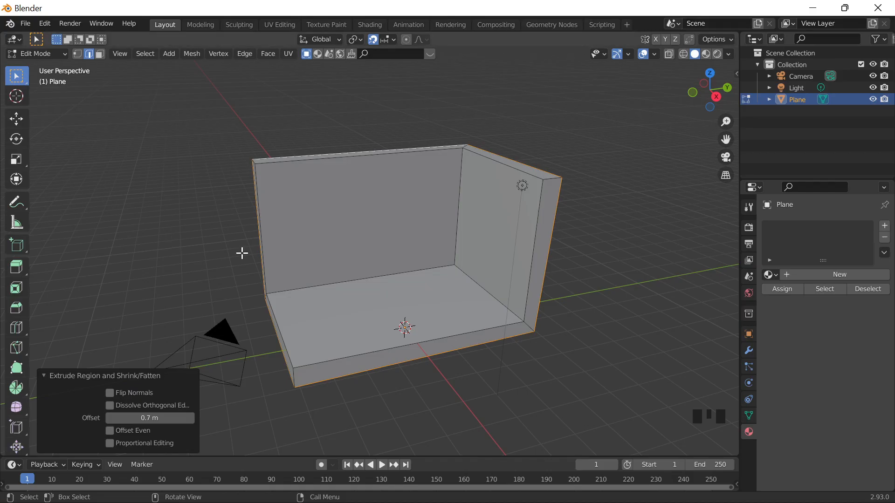
middle_drag(242, 252, 269, 251)
middle_click(217, 277)
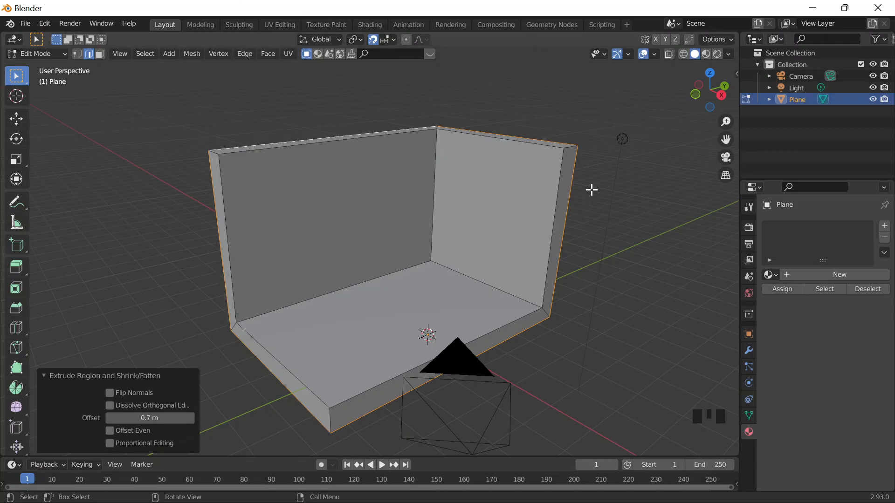
key(a)
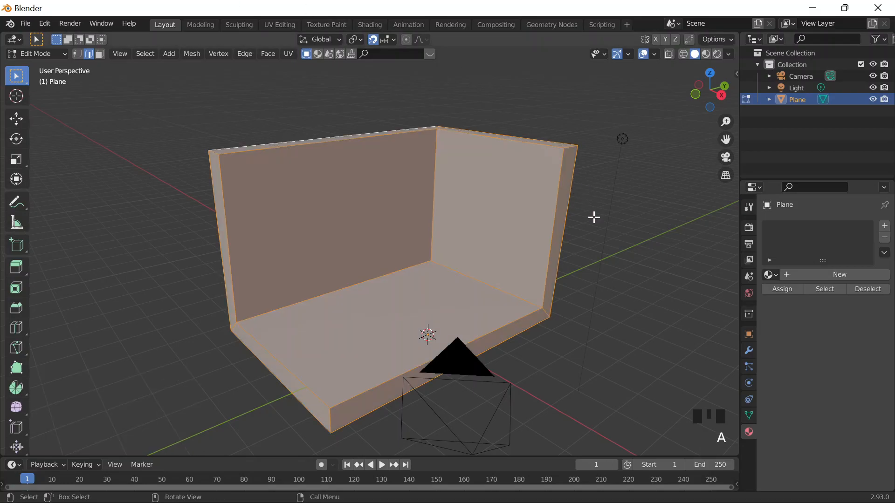
key(ctrl+z)
key(ctrl+z)
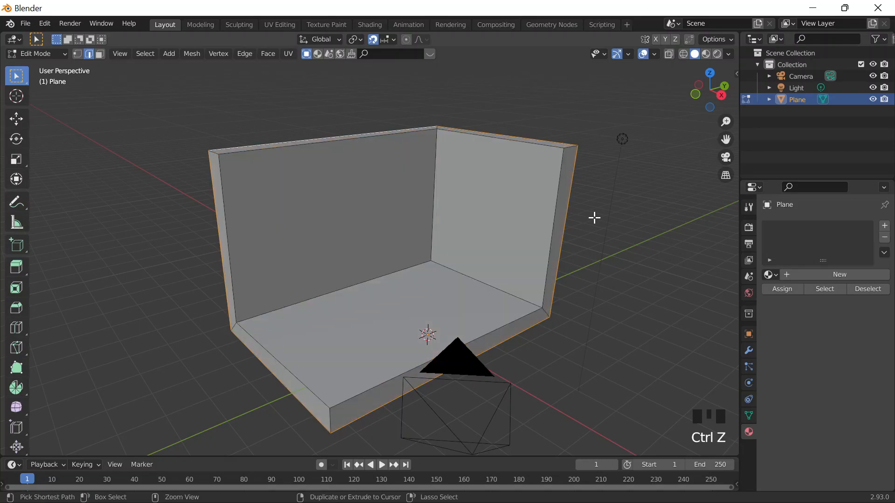
Try extruding all room faces along their normals by 0.225 m with Offset Even, and undo it.
key(alt+e)
click(544, 211)
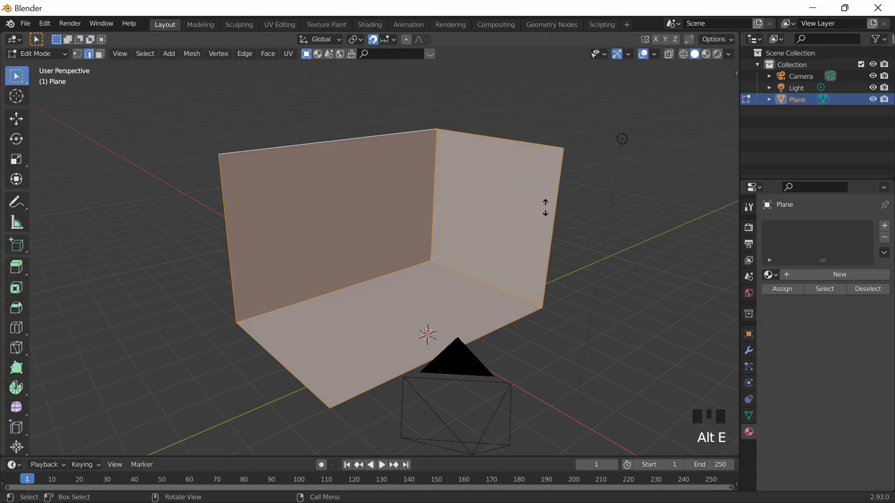
key(alt)
key(alt)
click(545, 207)
middle_drag(587, 250, 555, 243)
scroll(635, 299, up, 3)
middle_drag(635, 300, 621, 312)
scroll(609, 299, down, 4)
scroll(620, 311, up, 3)
scroll(617, 312, down, 3)
middle_drag(638, 349, 677, 329)
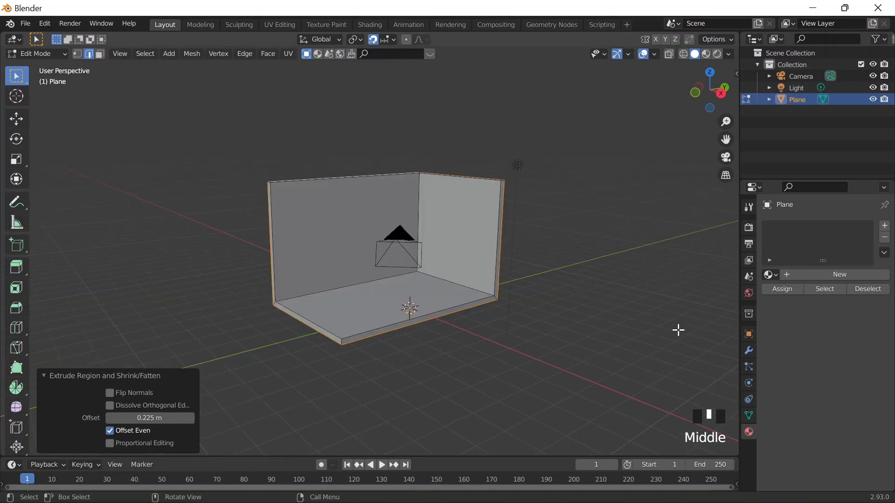
key(ctrl+z)
Return to Object Mode and duplicate the room plane 11 m along the X axis.
middle_drag(296, 210, 396, 259)
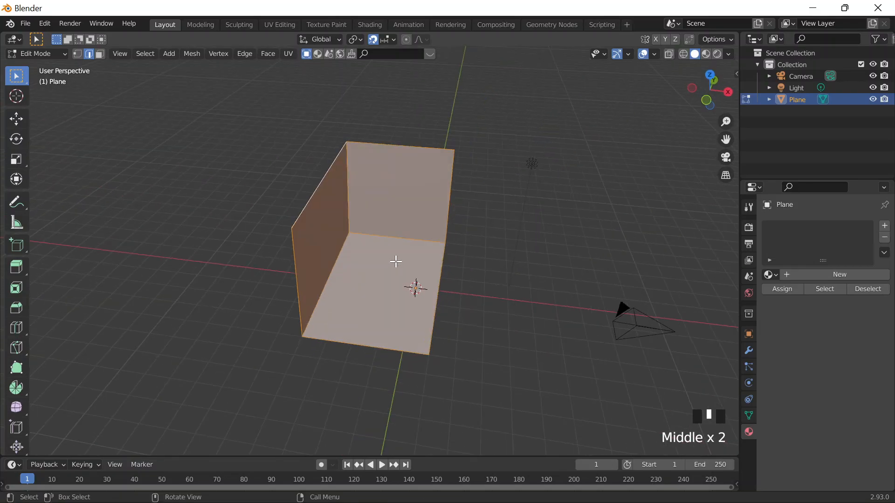
click(501, 257)
scroll(305, 202, down, 2)
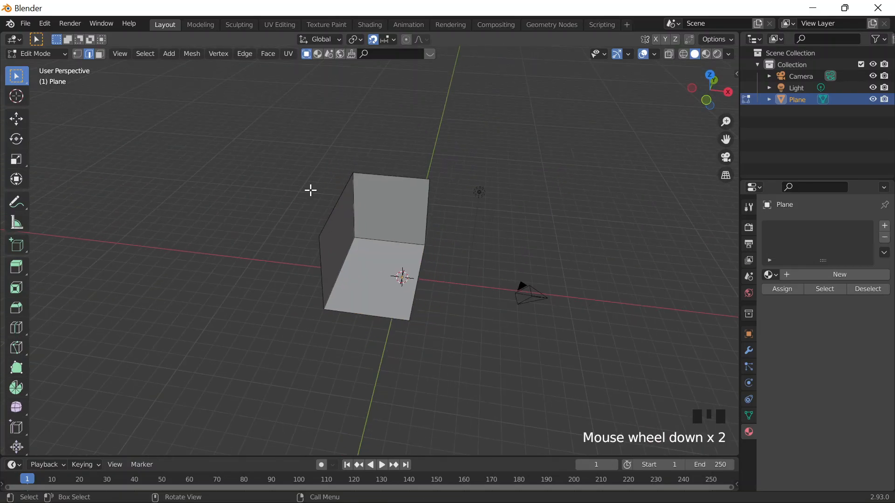
drag(309, 190, 483, 343)
key(Tab)
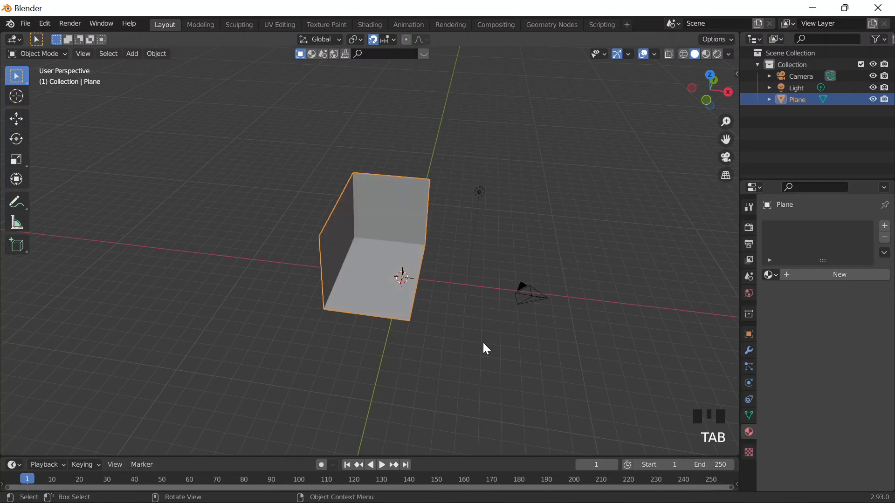
key(shift+d)
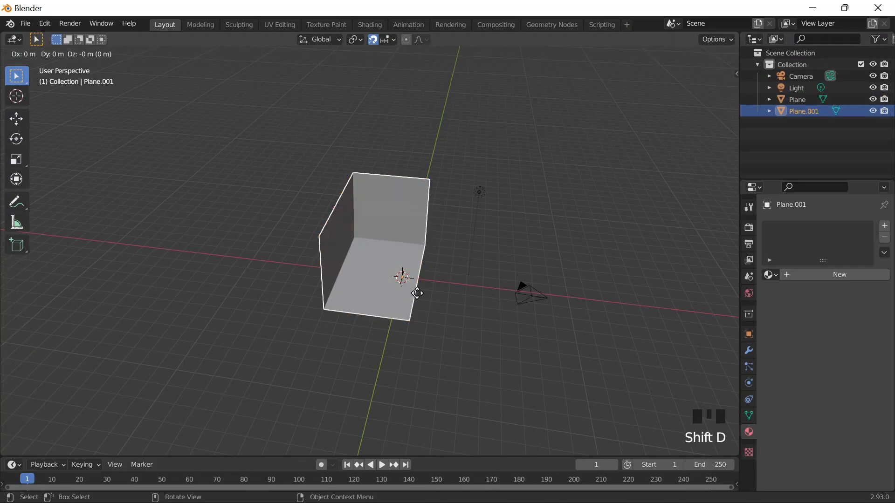
click(591, 311)
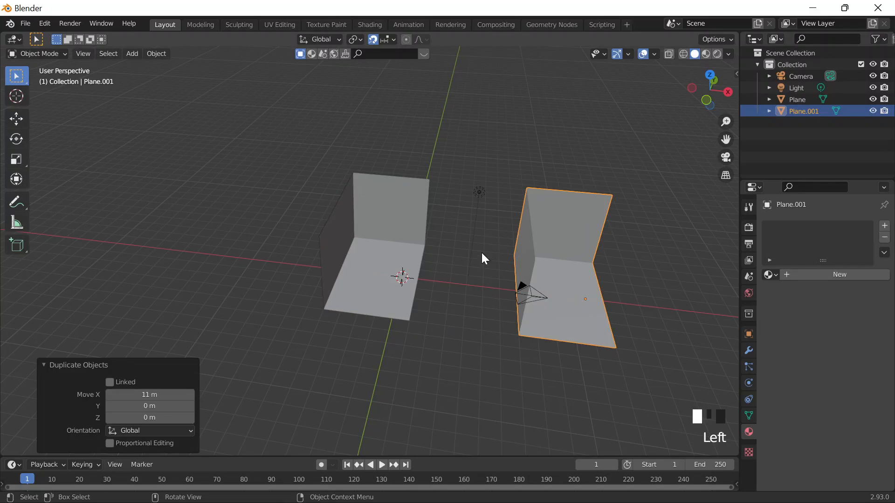
Add a Solidify modifier to the duplicated room with a thickness of 1.71 m.
click(402, 250)
click(544, 253)
middle_drag(436, 303, 419, 287)
shift+middle_drag(546, 339, 440, 327)
scroll(342, 252, up, 2)
click(342, 253)
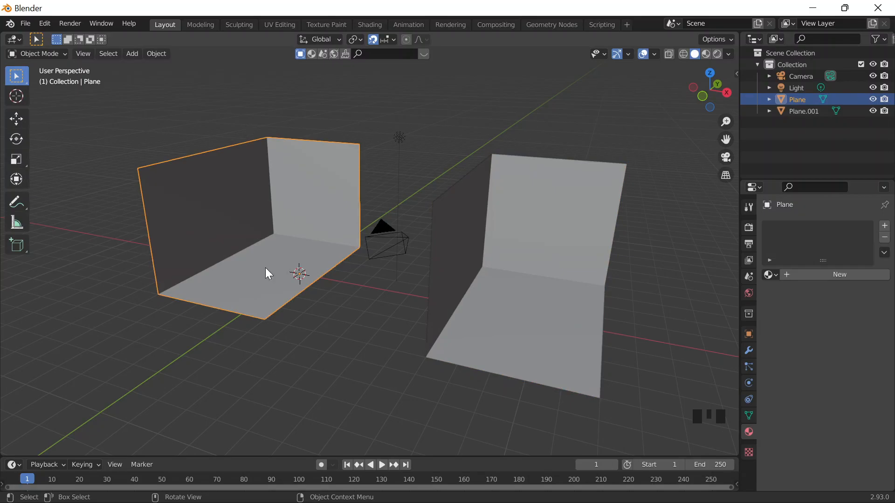
click(512, 326)
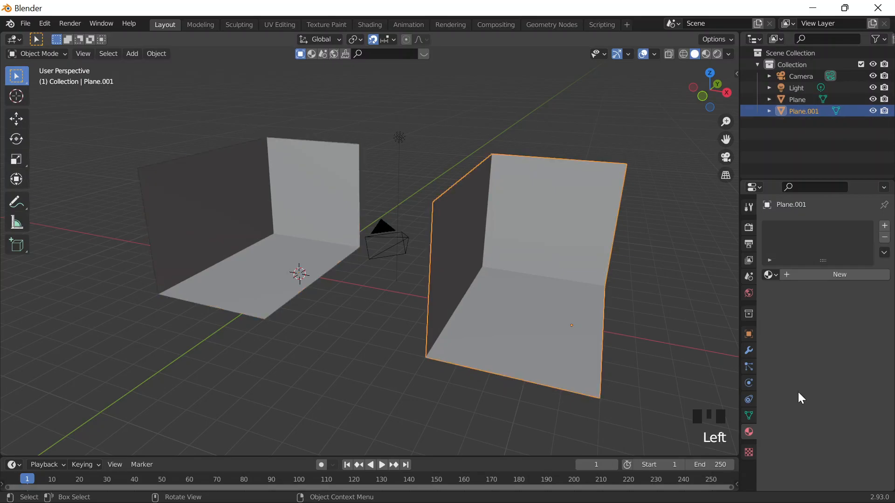
click(748, 350)
click(825, 225)
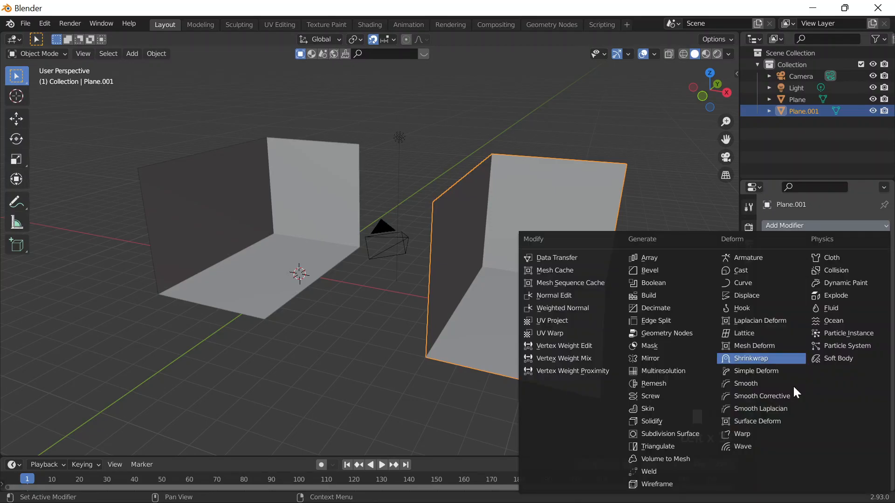
click(660, 421)
mouse_move(834, 277)
mouse_down()
mouse_move(887, 278)
mouse_move(846, 277)
mouse_up()
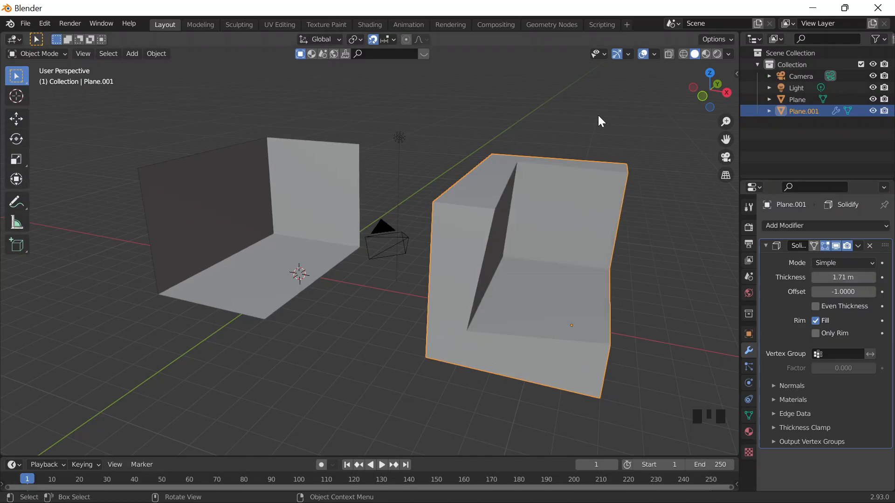
Enable the Face Orientation overlay to show the normals of both rooms, ending in Object Mode.
click(654, 53)
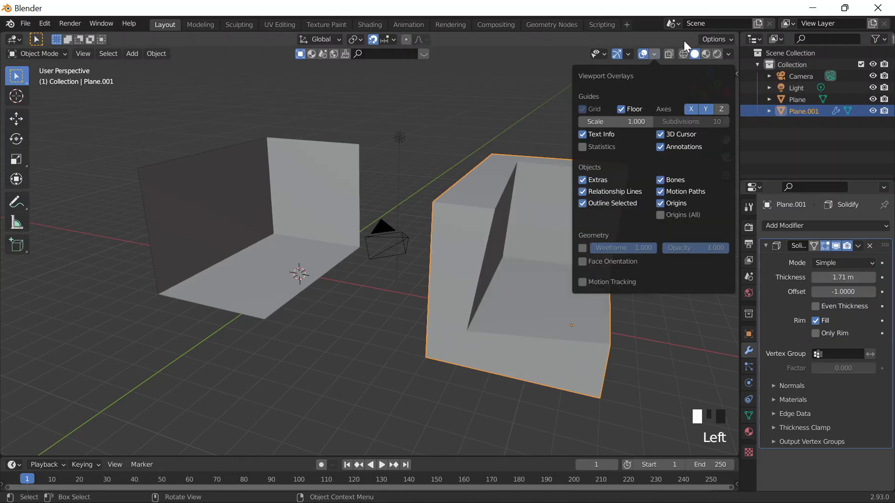
key(Tab)
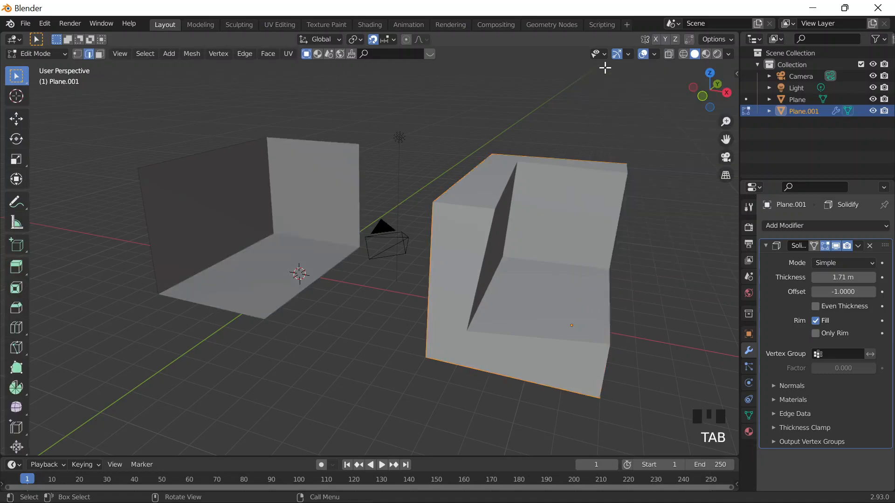
click(654, 54)
click(623, 277)
middle_drag(569, 336, 487, 256)
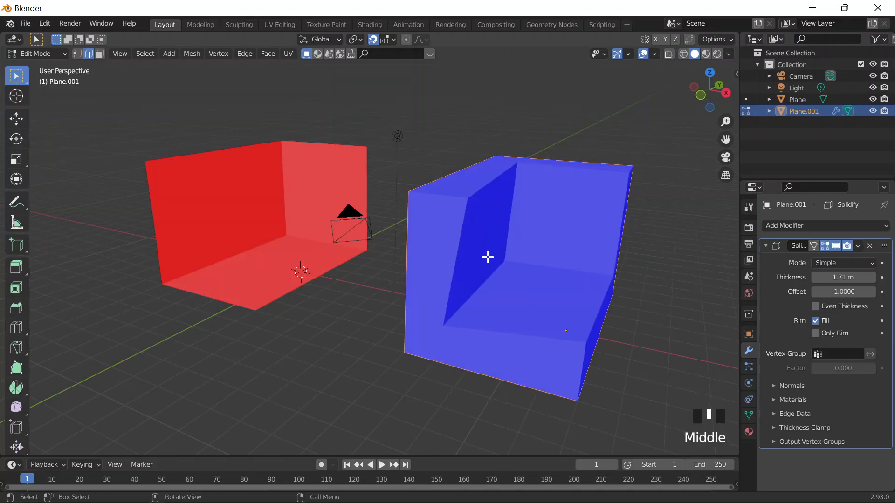
key(Tab)
Add a Solidify modifier to the original room plane with a thickness of -0.73 m.
click(236, 165)
click(792, 226)
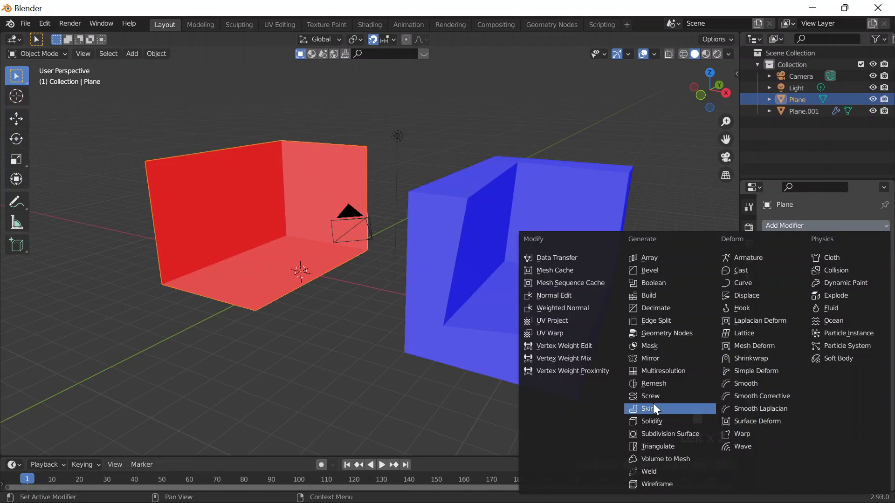
click(652, 421)
mouse_move(844, 277)
mouse_down()
mouse_move(888, 277)
mouse_move(838, 277)
mouse_up()
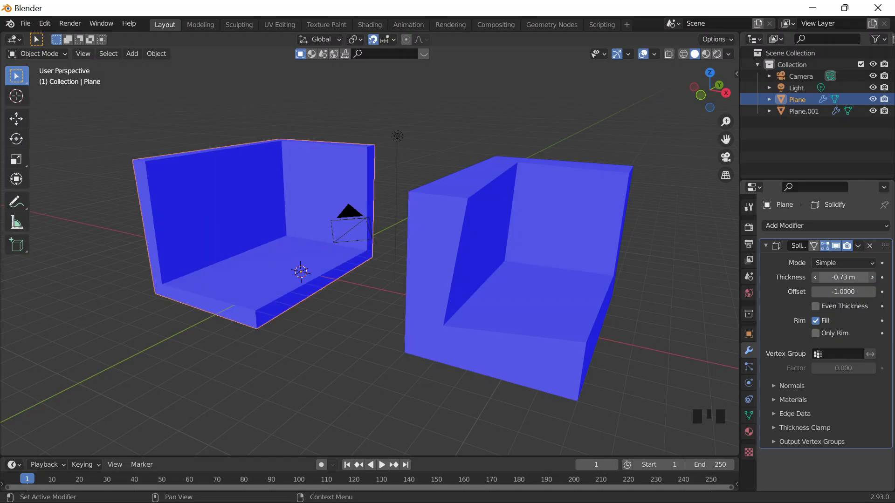
Try a Solidify thickness of 1.1 m on the original room plane and undo back to before its modifier was added.
drag(839, 277, 857, 278)
key(Tab)
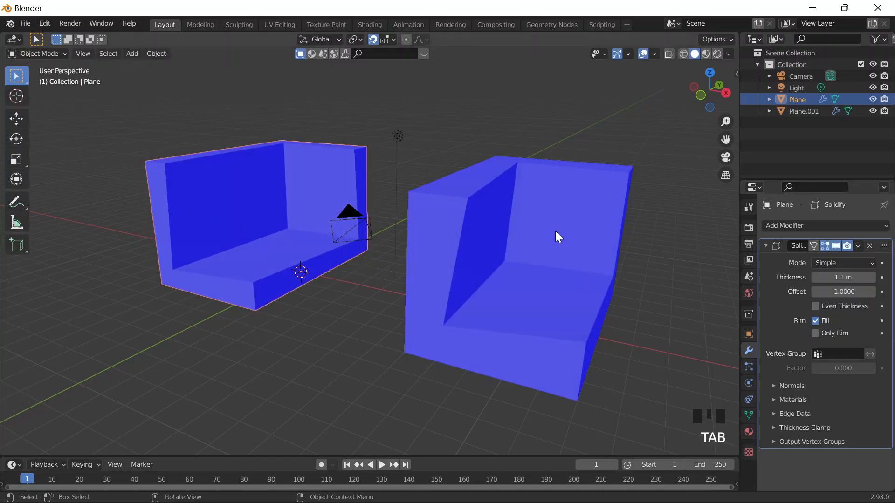
key(ctrl+z)
key(ctrl+z)
key(ctrl+z)
key(ctrl+z)
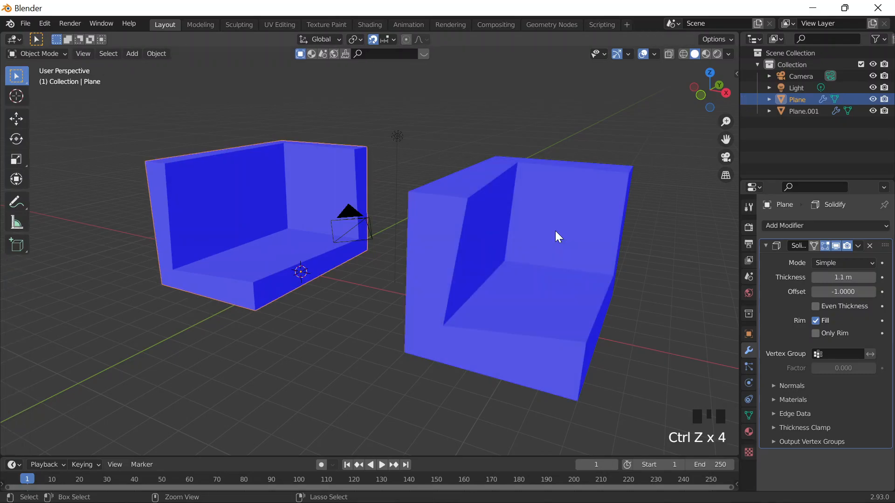
middle_drag(555, 231, 425, 239)
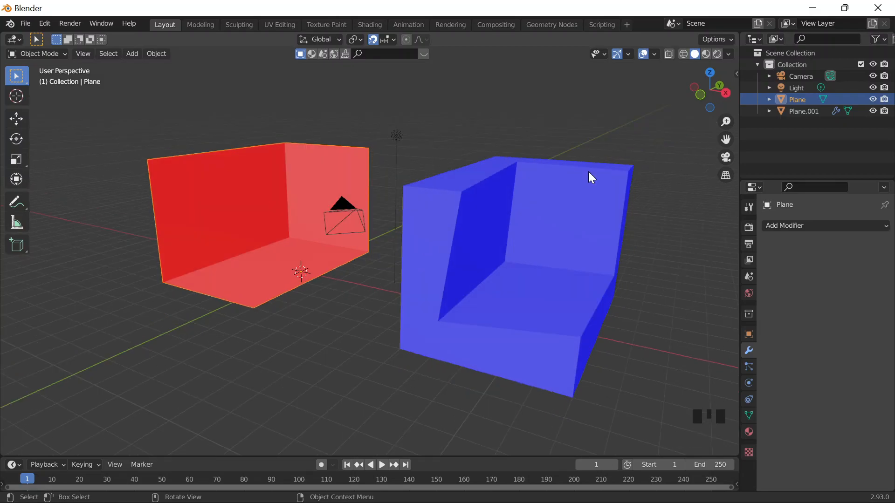
Enable Even Thickness on the duplicated room's Solidify modifier and set its thickness to 0.07 m.
double_click(611, 233)
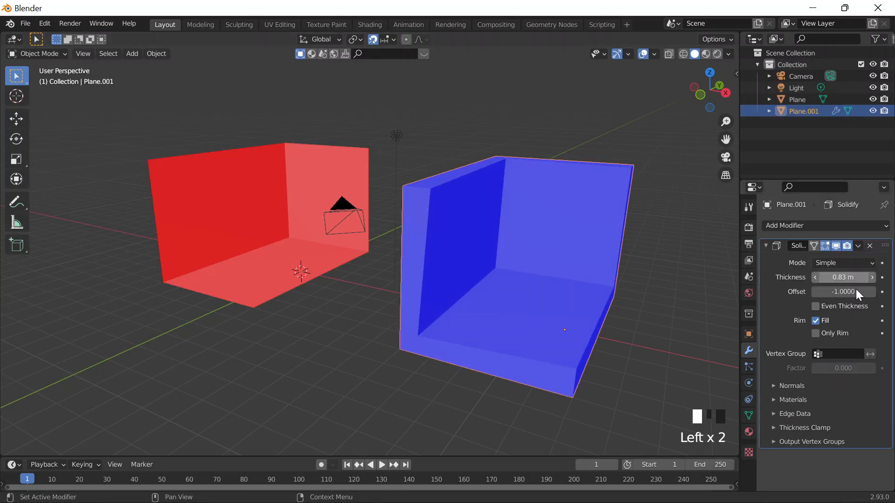
click(827, 311)
middle_drag(739, 314, 658, 320)
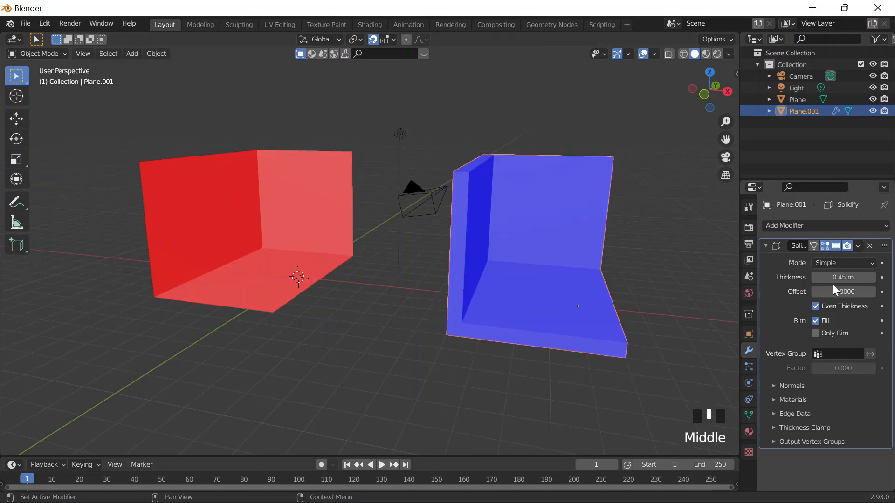
click(832, 280)
text(0.)
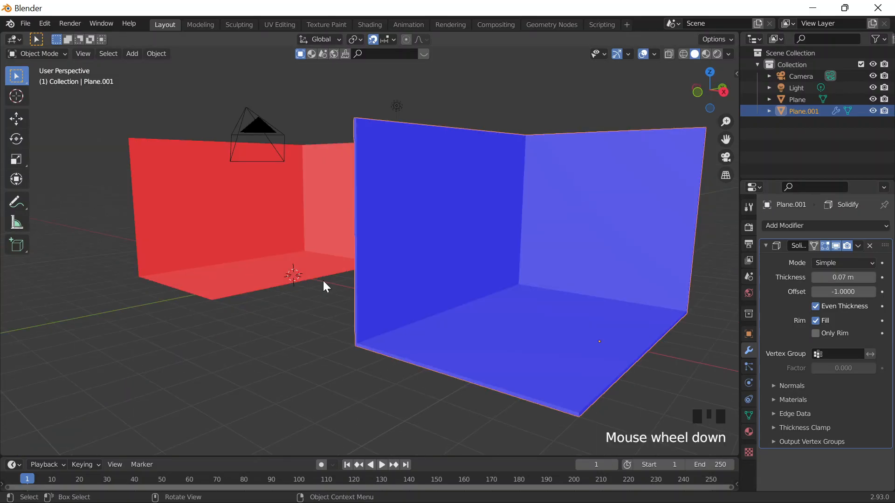
Thicken the duplicated room's walls and floor by raising the Solidify thickness value.
middle_drag(322, 287, 344, 289)
click(834, 277)
text(0.)
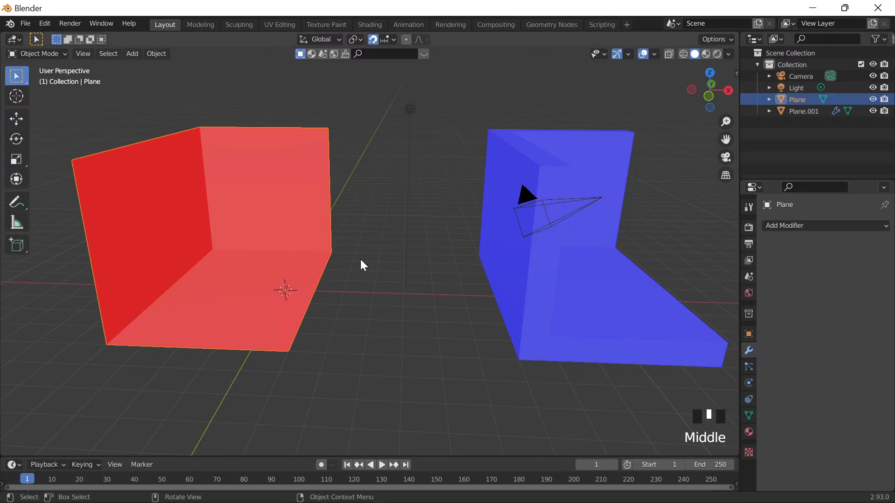
In Edit Mode, extrude all faces of the original room plane along their normals by 0.7 m.
middle_drag(360, 259, 367, 233)
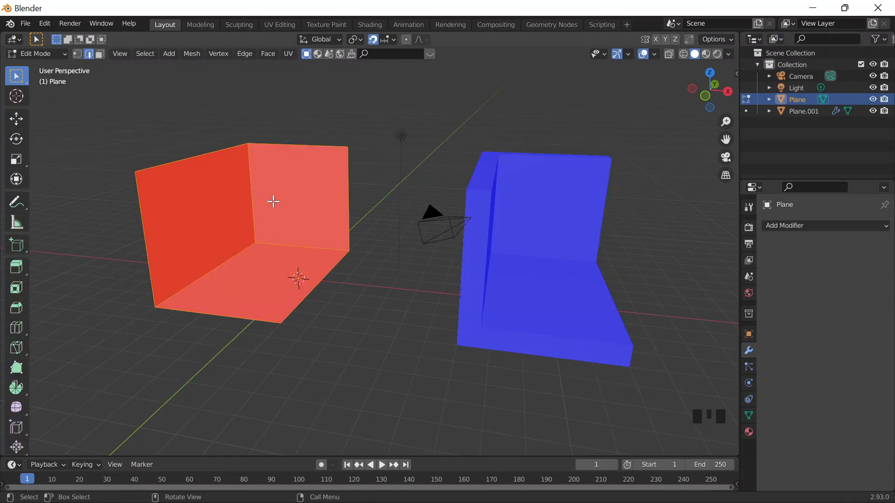
key(alt+e)
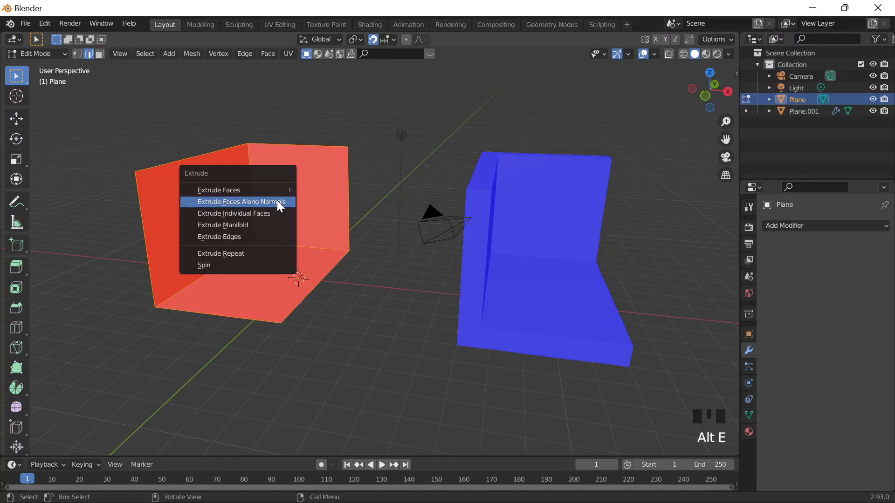
click(277, 200)
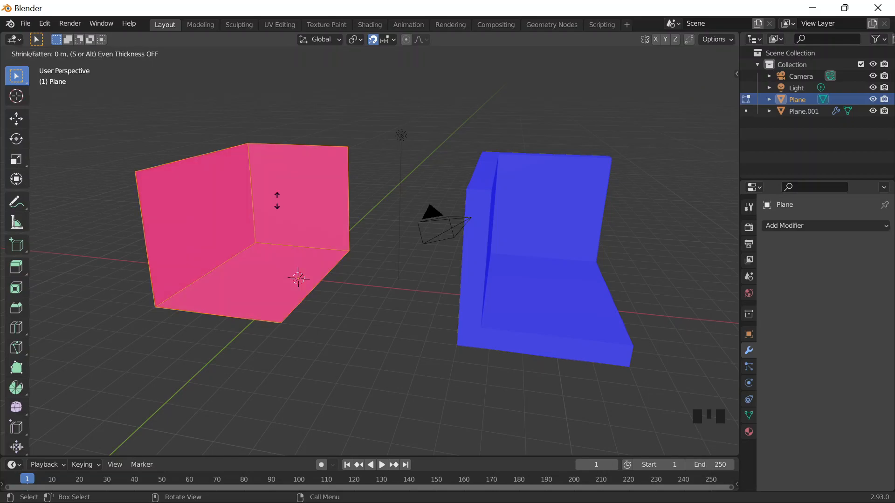
text(0.7)
key(Return)
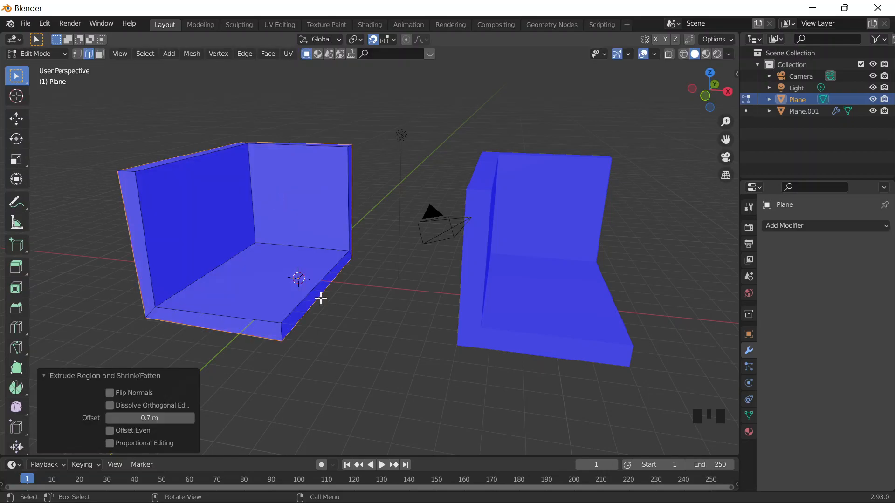
In top view, draw annotation arrows along the two outer wall edges of the original room.
middle_drag(321, 299, 371, 284)
key(grave)
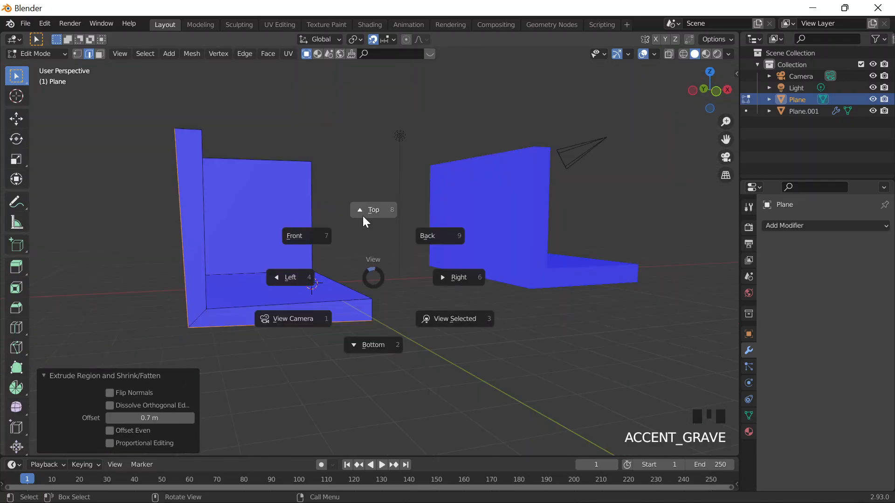
click(16, 202)
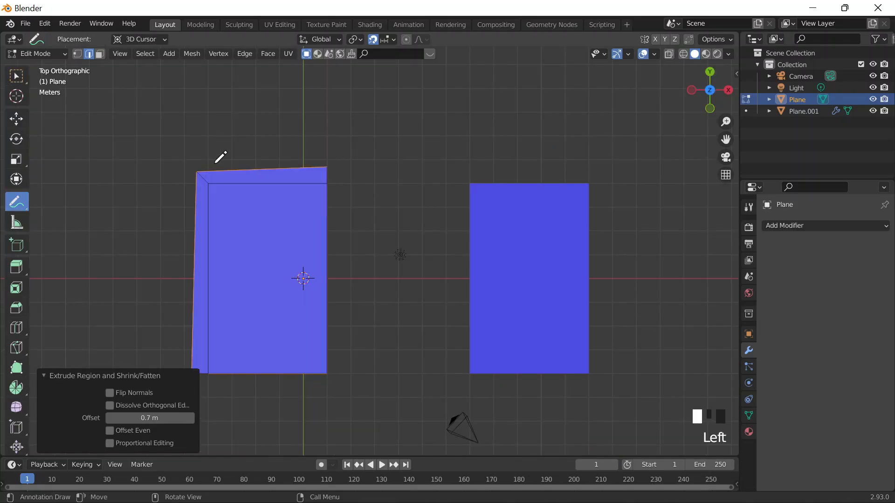
drag(195, 167, 327, 159)
drag(328, 157, 332, 149)
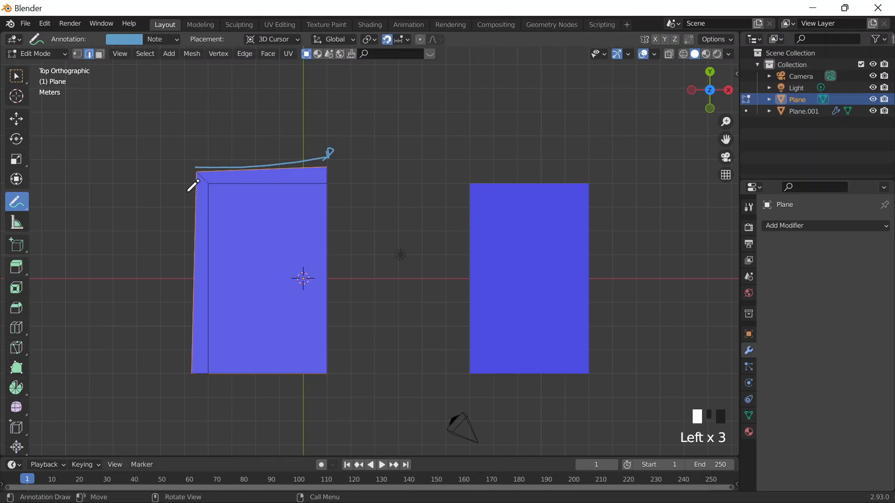
mouse_move(189, 180)
mouse_down()
mouse_move(165, 362)
mouse_move(156, 367)
mouse_move(167, 368)
mouse_up()
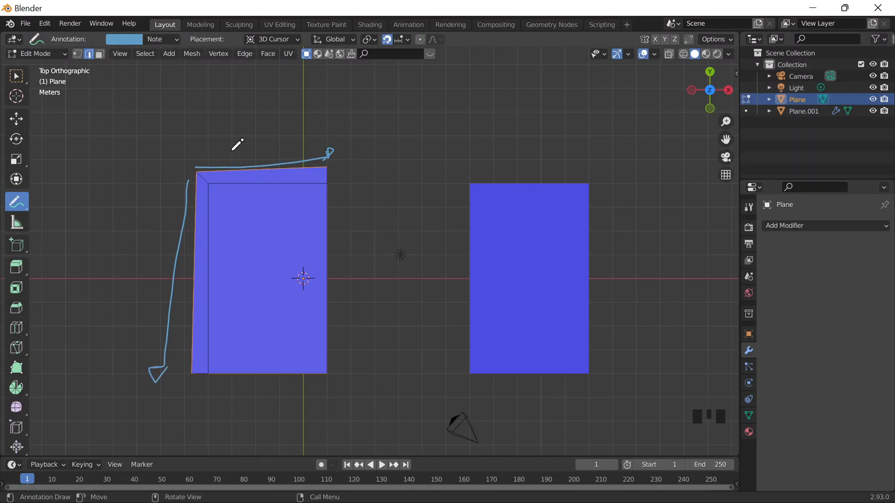
Select the whole original room mesh, try extruding its faces along normals by 0.7 m, and undo the attempt.
key(alt)
key(a)
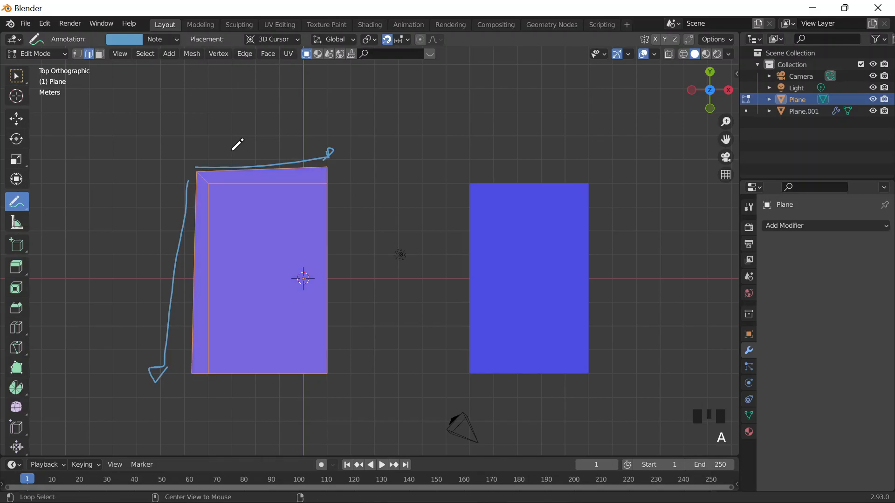
key(Tab)
key(Tab)
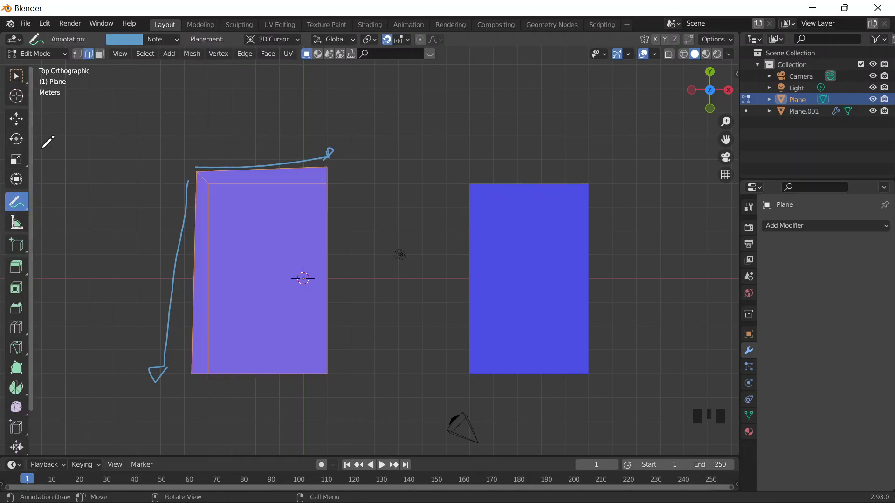
key(alt+e)
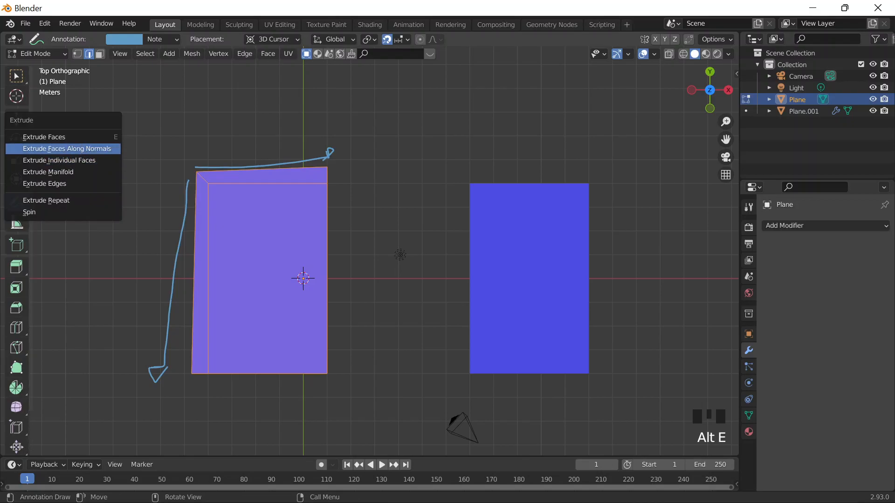
click(84, 149)
key(alt)
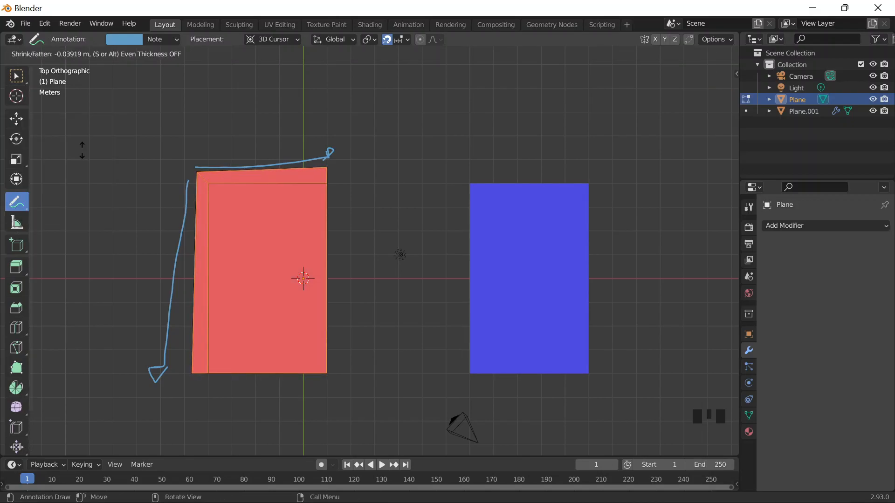
text(0.7)
key(Return)
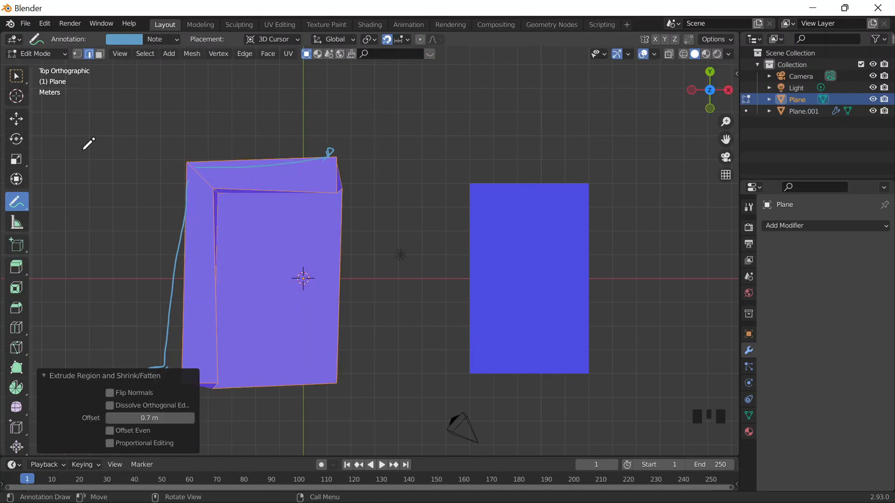
key(ctrl+z)
key(ctrl+z)
key(ctrl+z)
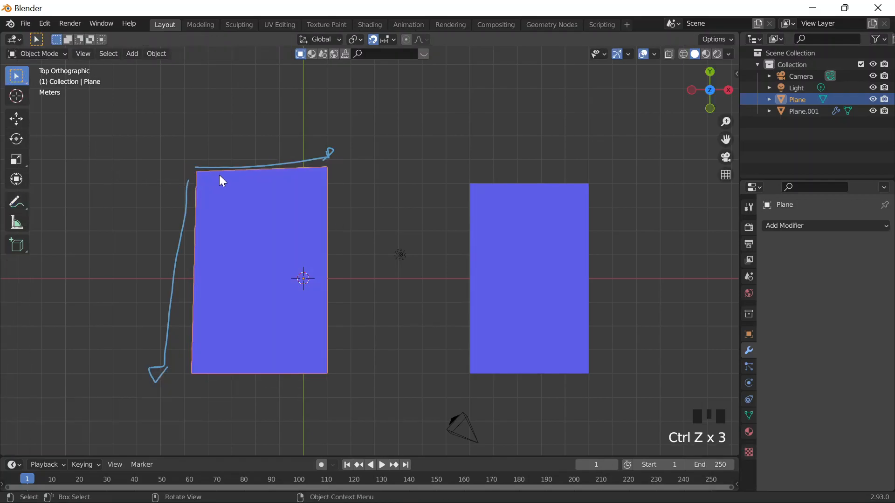
Try once more to extrude all faces of the already thickened original room along their normals by 0.7 m.
key(alt+e)
key(a)
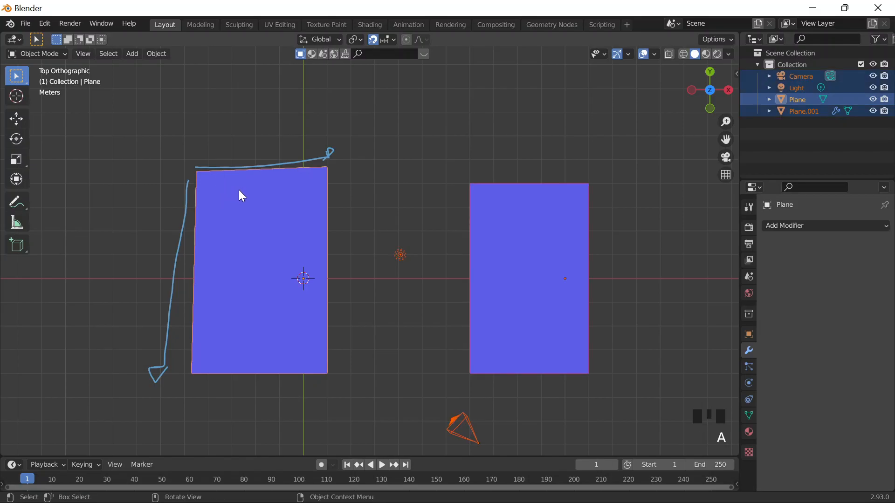
click(239, 189)
key(Tab)
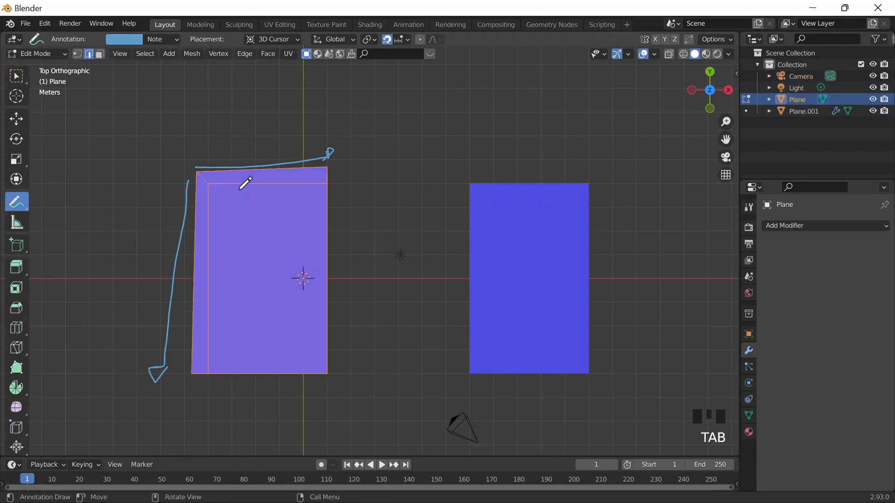
key(Tab)
key(Tab)
key(alt+e)
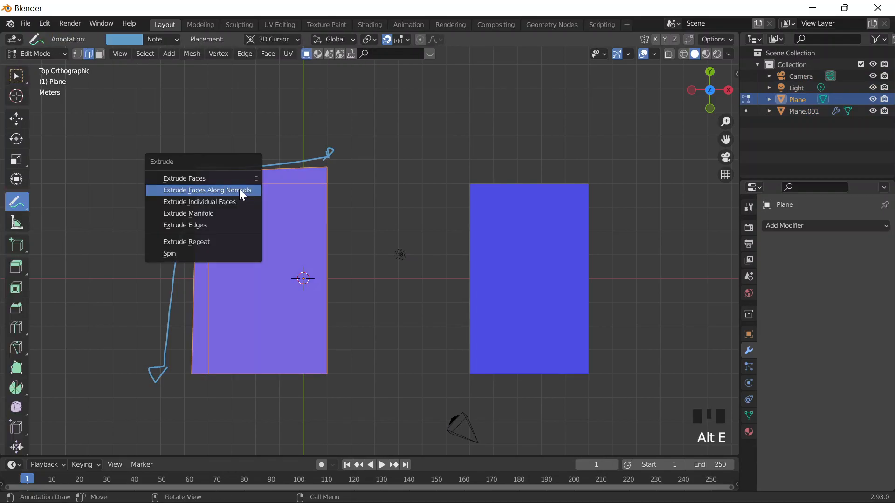
click(239, 190)
text(0.7)
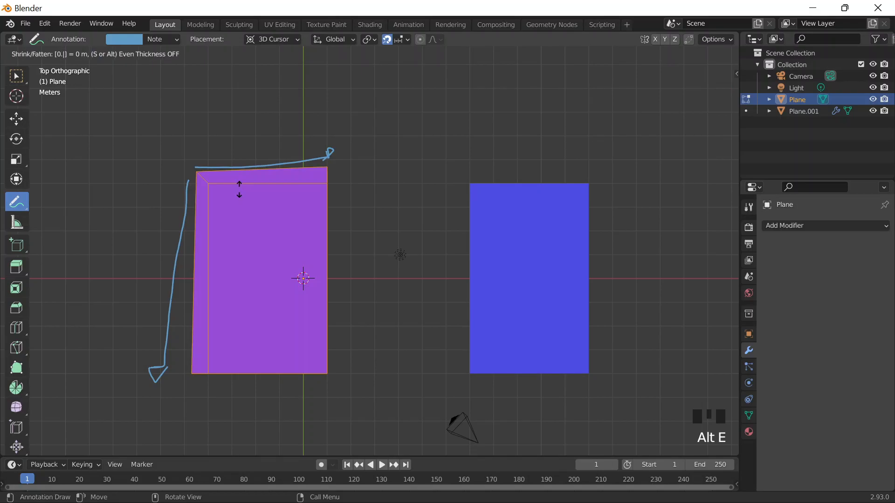
key(Return)
key(ctrl+shift+z)
key(ctrl+shift+z)
key(ctrl+shift+z)
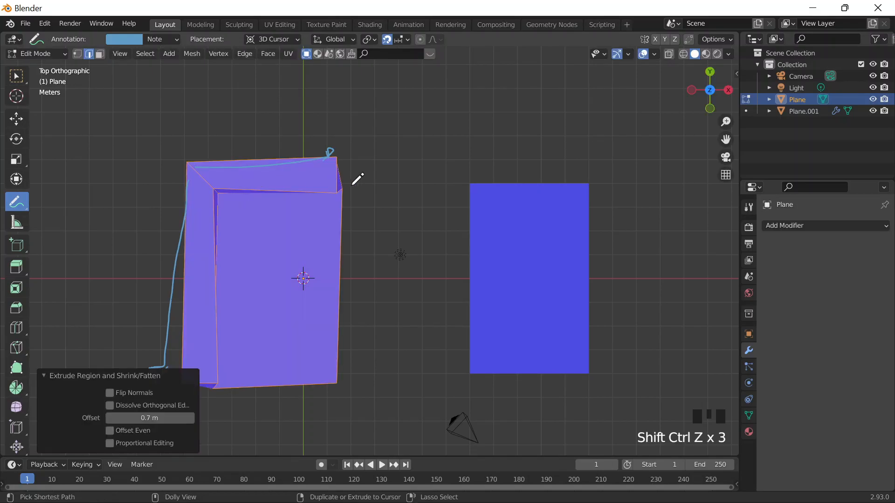
Undo the repeated extrusion of the original room, going back to Object Mode.
click(369, 177)
key(ctrl+z)
key(ctrl+z)
key(ctrl+z)
key(ctrl+z)
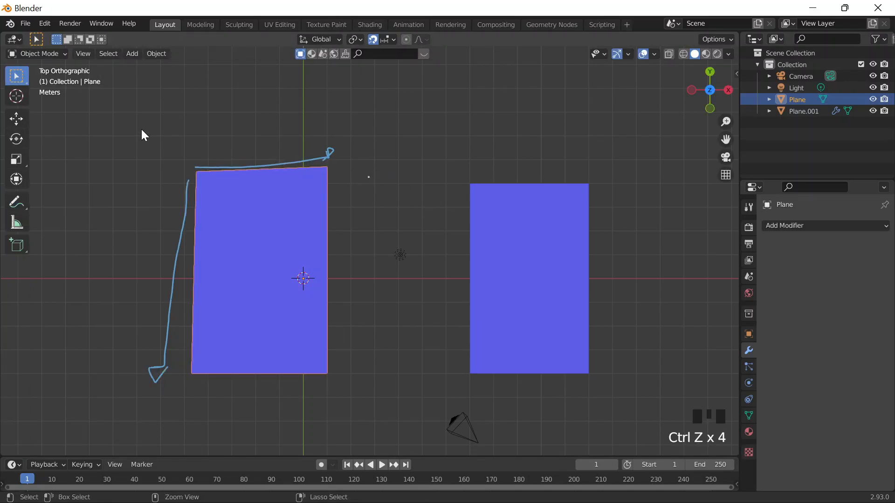
middle_drag(207, 156, 168, 74)
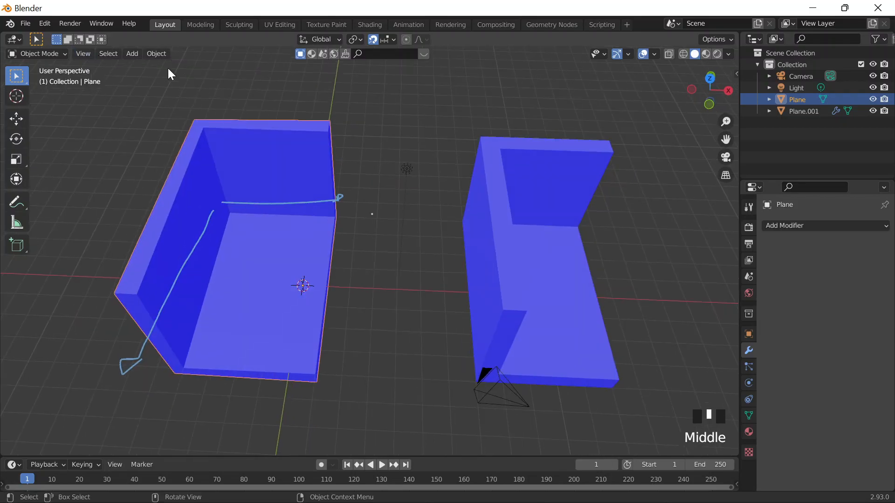
Undo the annotation strokes and the first extrusion so the original room is a thin shell in Edit Mode.
key(ctrl+shift+z)
key(ctrl+z)
key(ctrl+z)
key(ctrl+z)
key(ctrl+z)
key(ctrl+z)
key(ctrl+z)
key(ctrl+z)
key(ctrl+z)
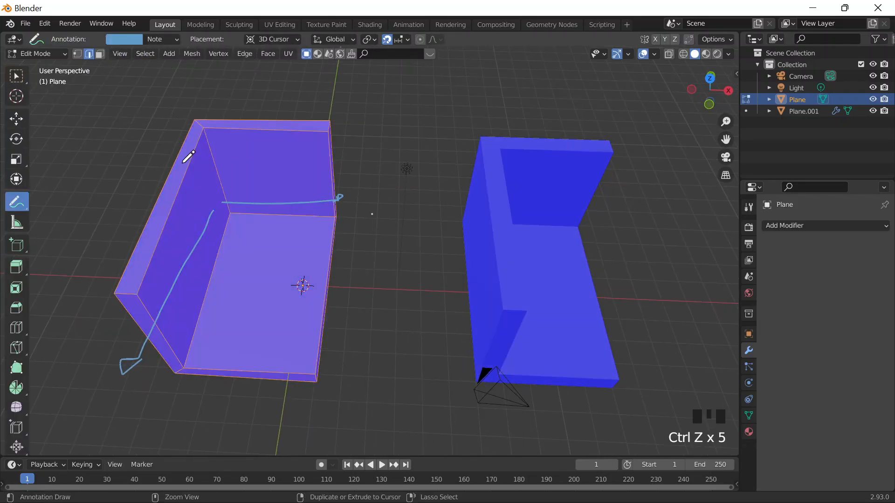
key(ctrl+z)
key(ctrl+z)
key(ctrl+z)
key(ctrl+z)
key(ctrl+z)
key(ctrl+z)
key(ctrl+z)
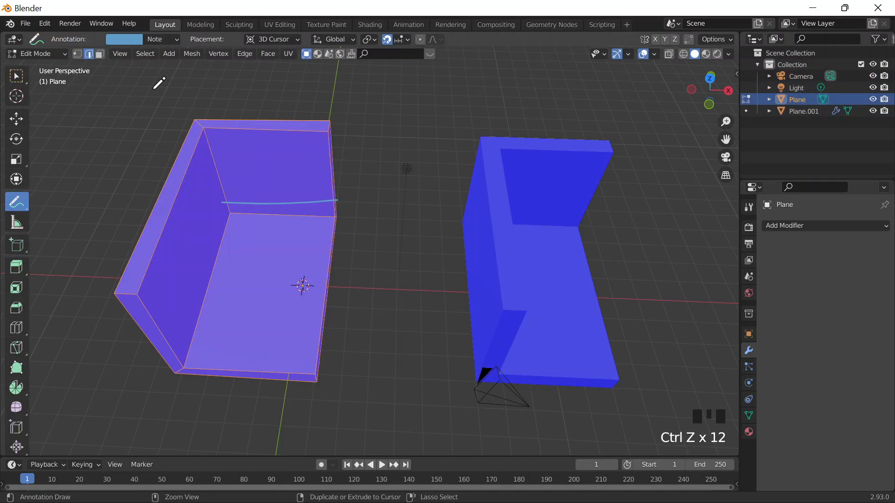
key(ctrl+z)
key(ctrl+z)
key(ctrl+z)
key(ctrl+z)
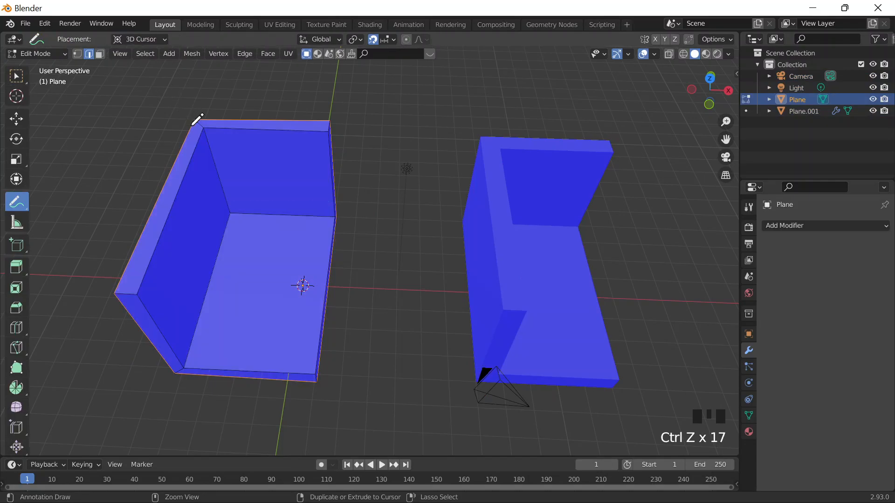
middle_drag(209, 115, 269, 196)
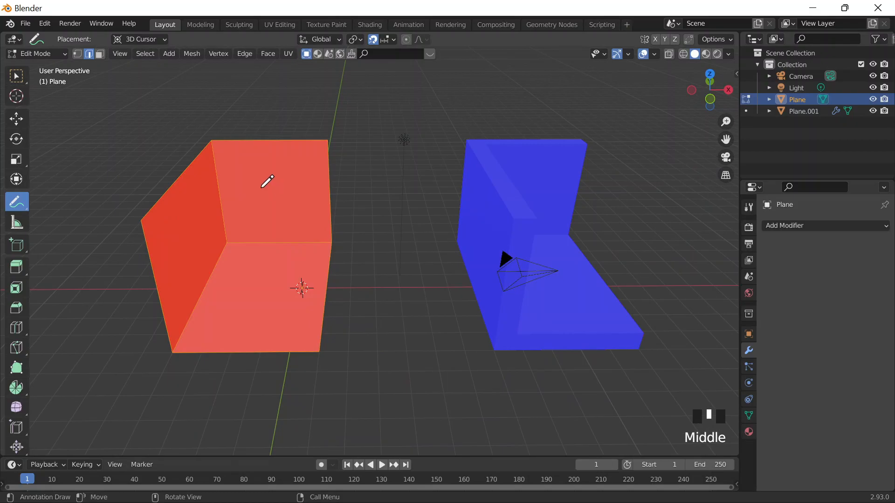
Show the original room from directly above in Edit Mode with all its faces selected.
key(Tab)
key(Tab)
key(grave)
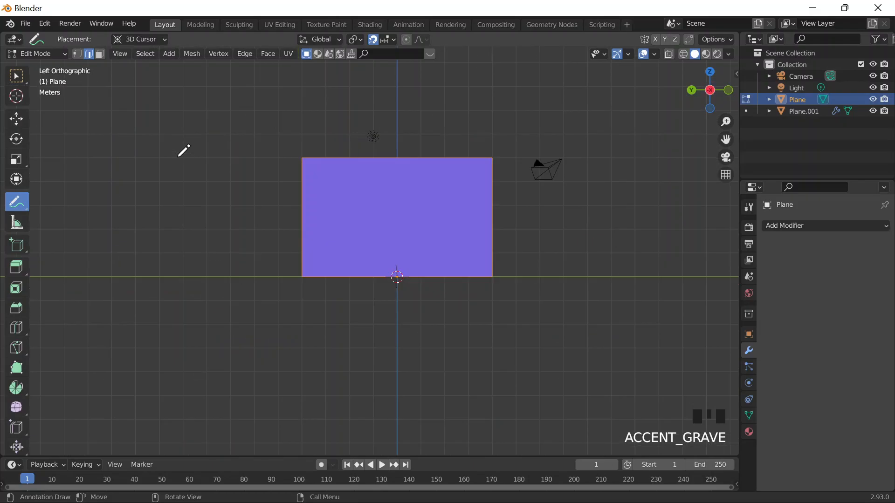
key(grave)
key(grave)
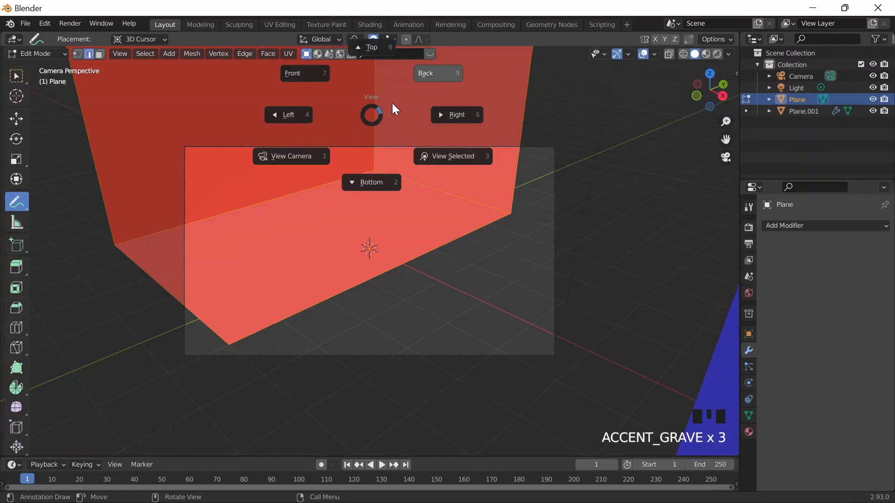
click(372, 55)
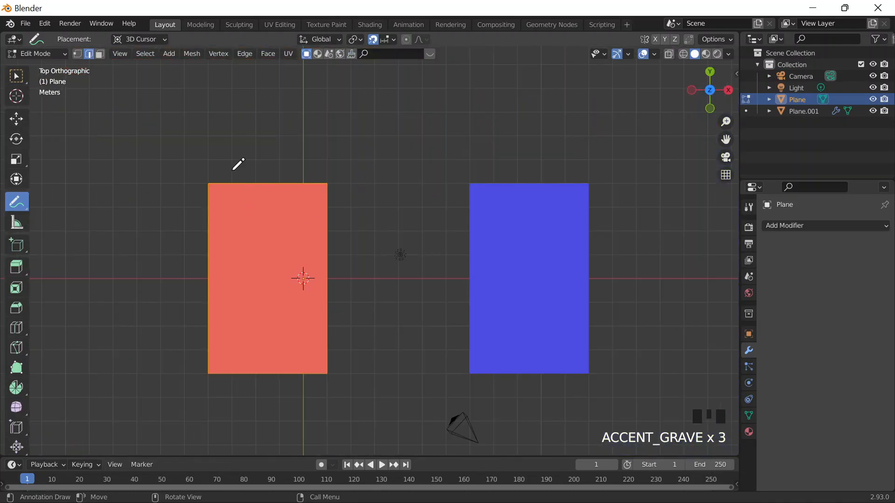
Extrude all faces of the original room along their normals by 0.7 m.
click(16, 76)
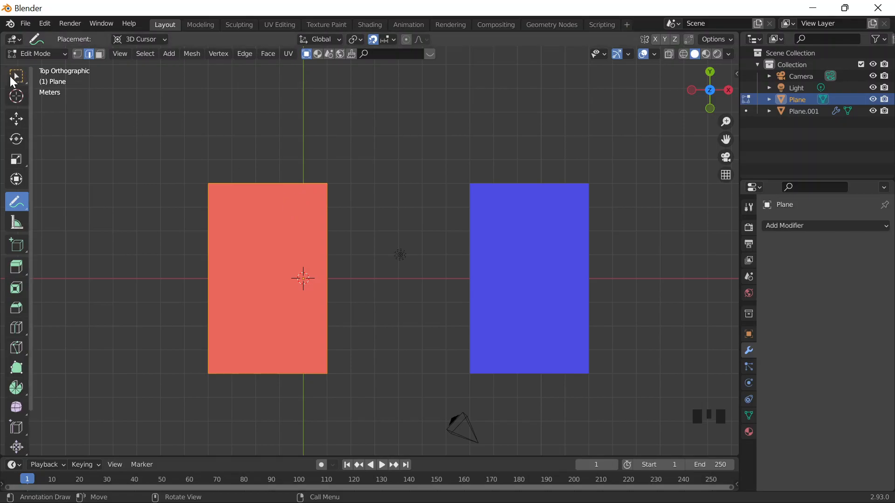
click(289, 314)
click(275, 248)
key(a)
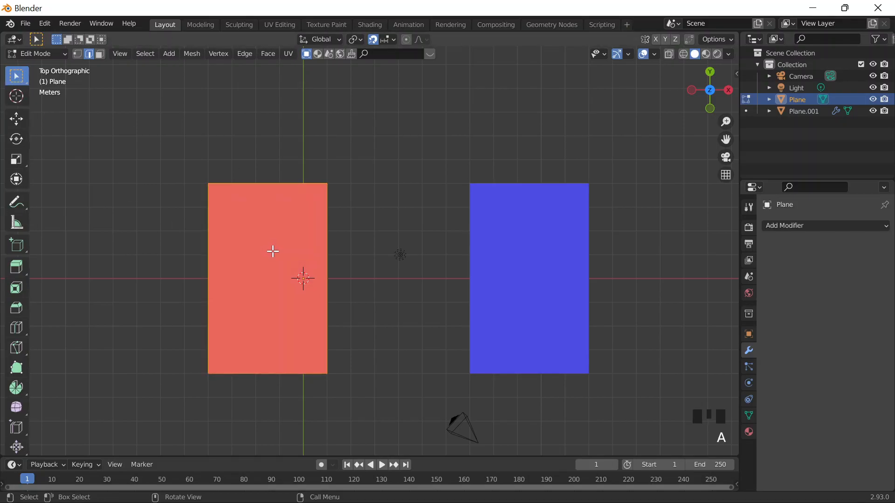
key(alt+e)
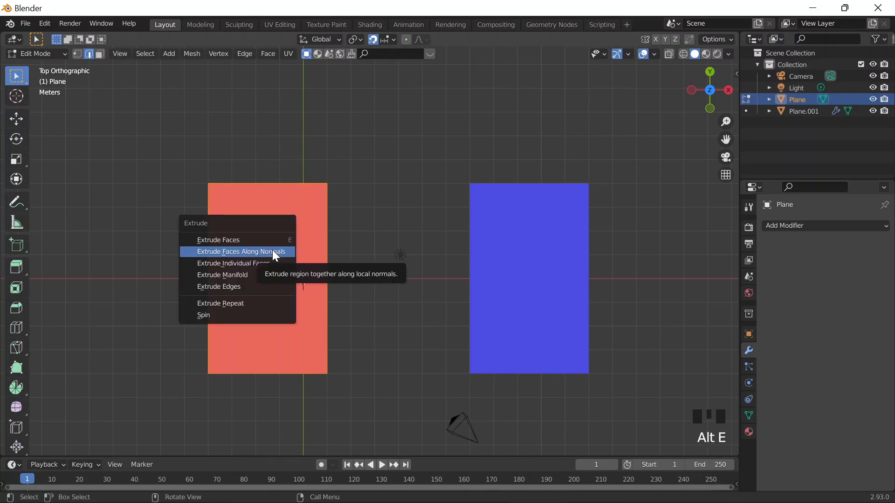
click(273, 251)
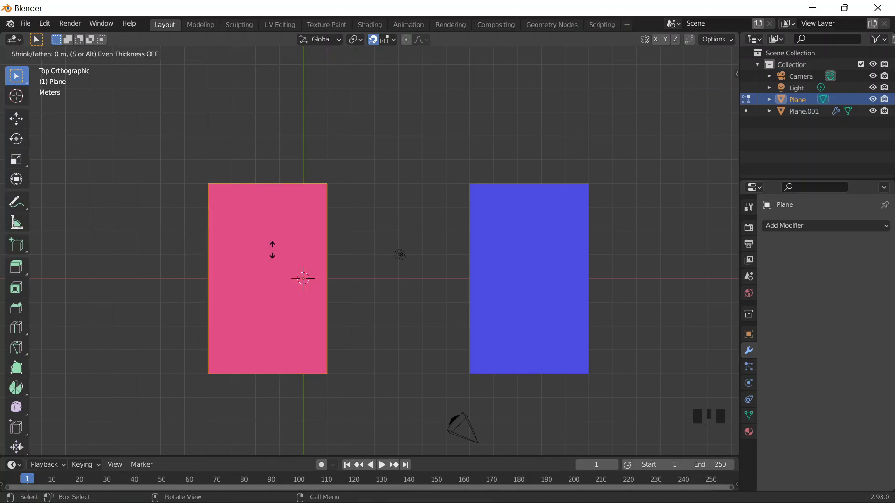
text(0.7)
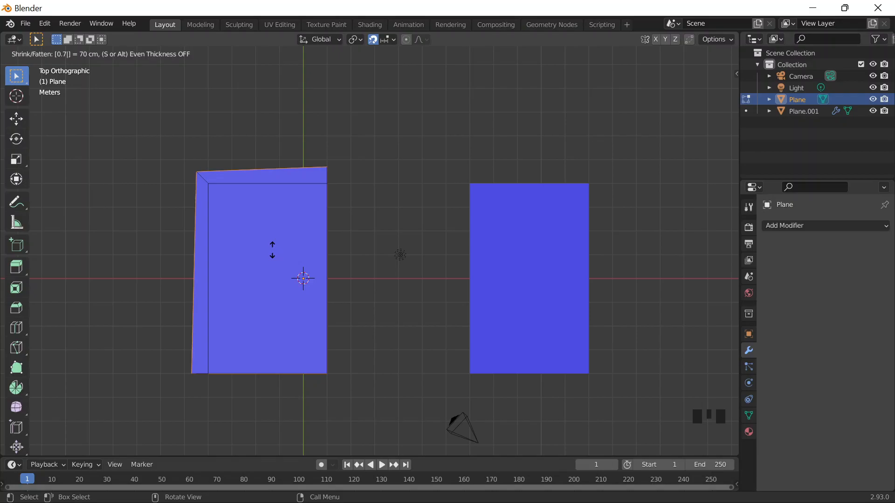
Compare the running extrusion with Even Thickness off and on, and finish it with Even Thickness on.
key(alt)
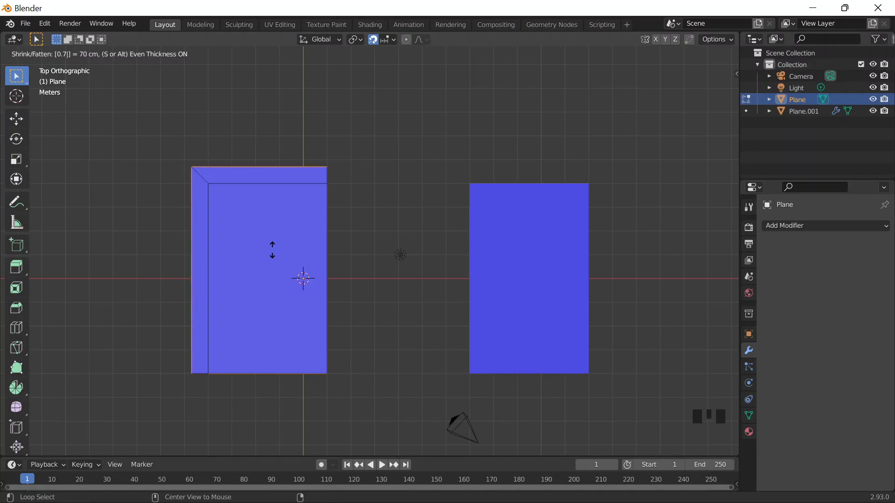
key(alt)
key(alt)
key(alt)
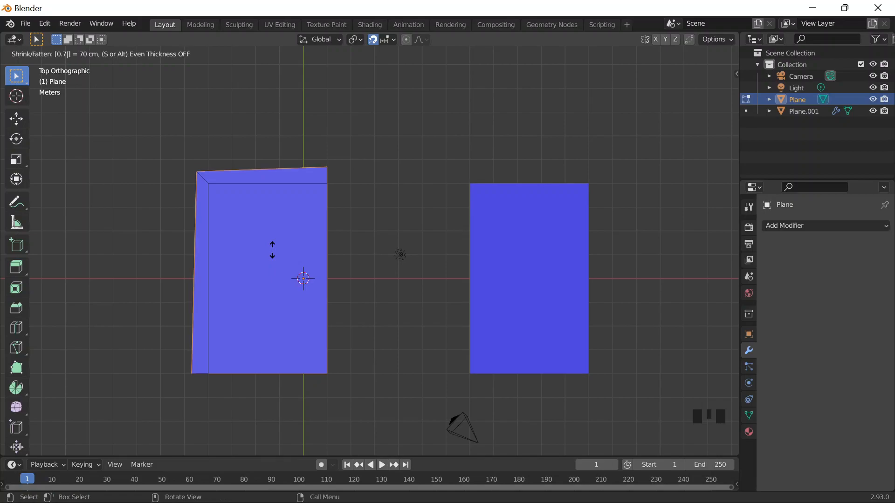
key(alt)
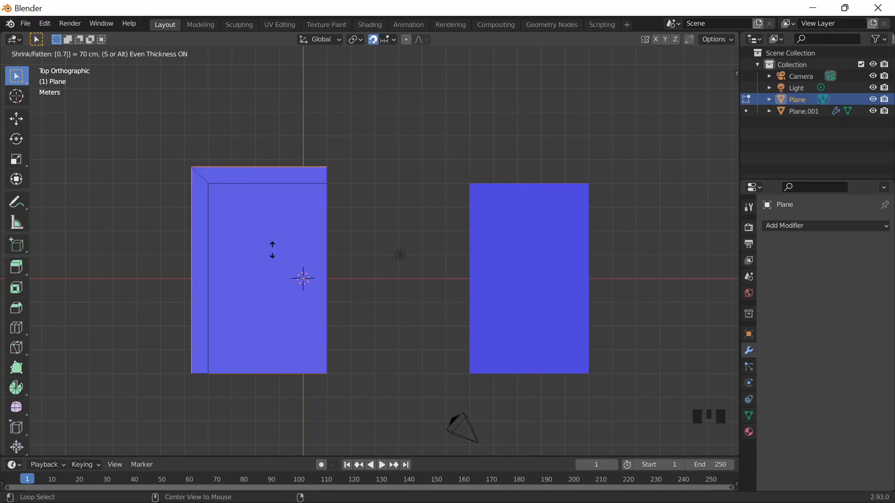
click(272, 250)
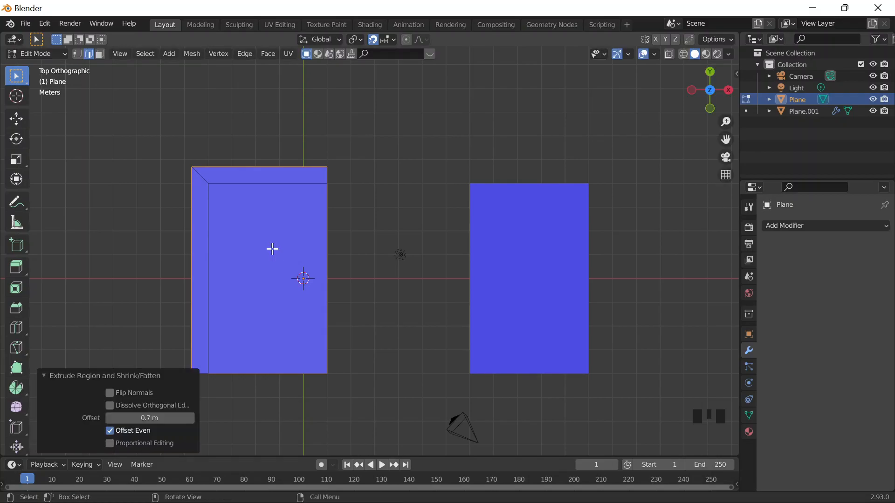
Return the original room to Object Mode and turn off the Face Orientation overlay.
middle_drag(383, 238, 329, 137)
scroll(397, 156, down, 1)
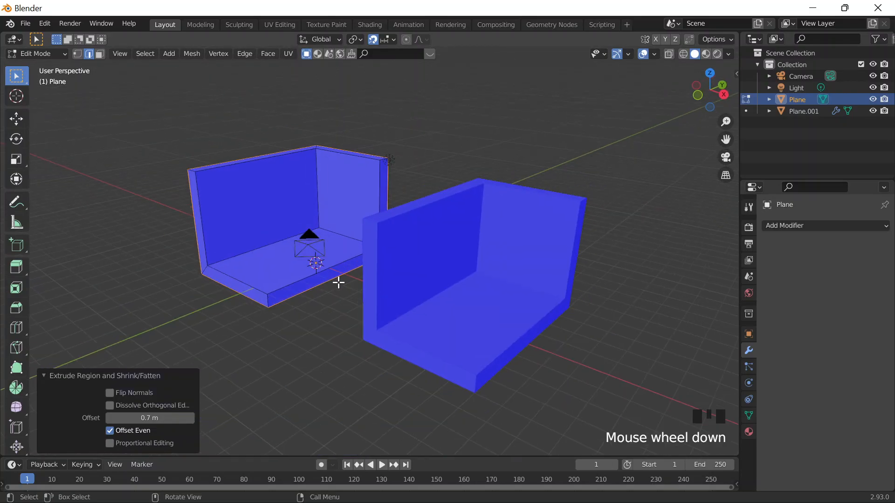
middle_drag(337, 281, 349, 277)
key(Tab)
middle_drag(480, 294, 688, 65)
click(666, 97)
click(654, 54)
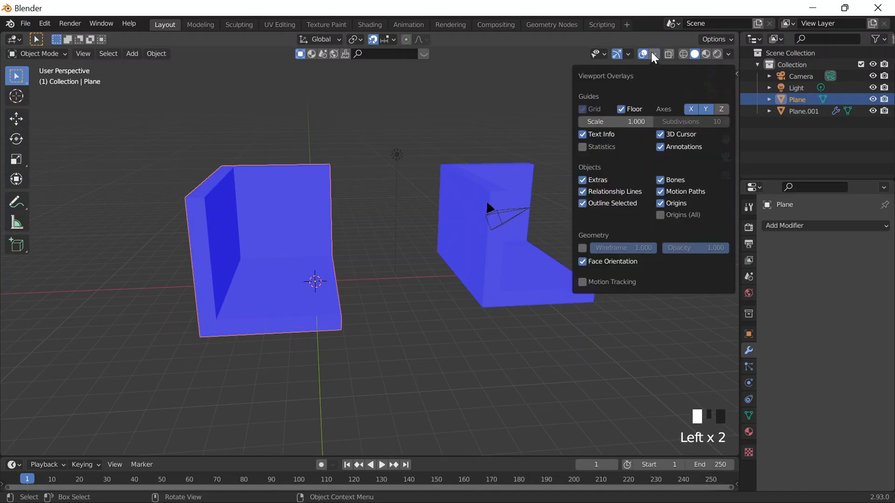
click(589, 264)
Switch Even Thickness off and back on in the duplicate room's Solidify modifier, comparing its walls with the original room.
middle_drag(508, 251, 439, 281)
middle_drag(425, 122, 422, 196)
click(418, 265)
click(347, 256)
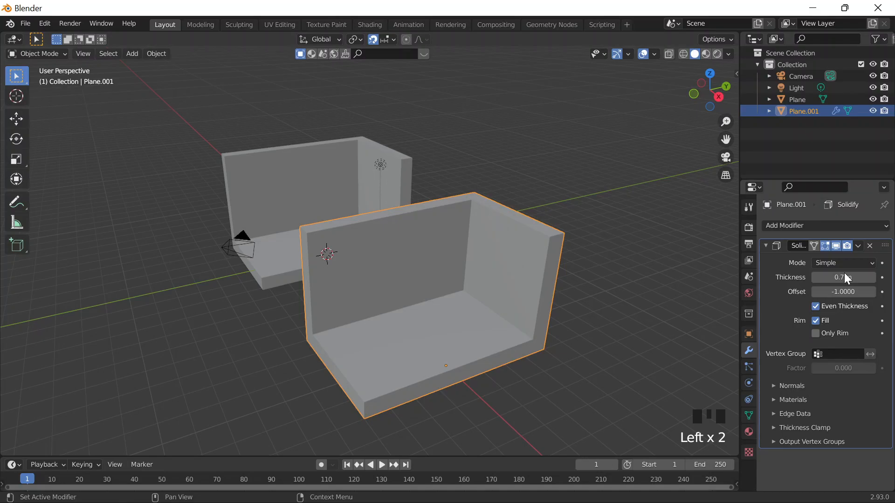
click(816, 307)
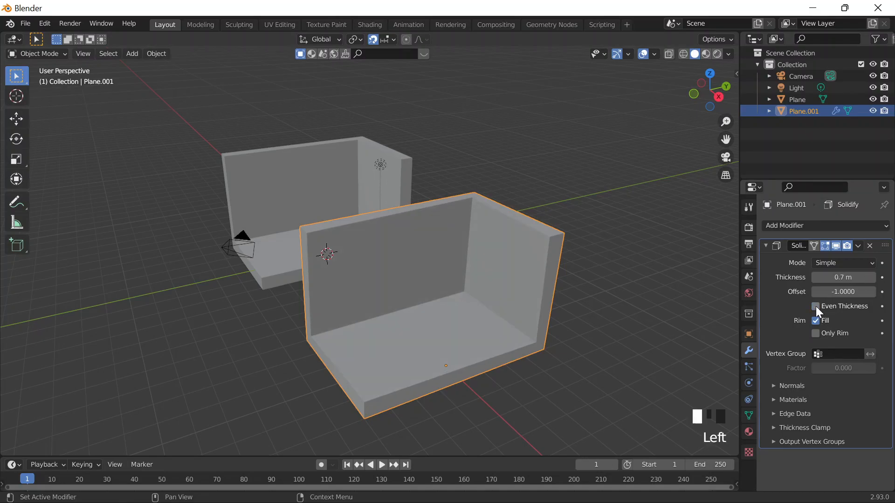
click(815, 306)
middle_drag(676, 308, 278, 216)
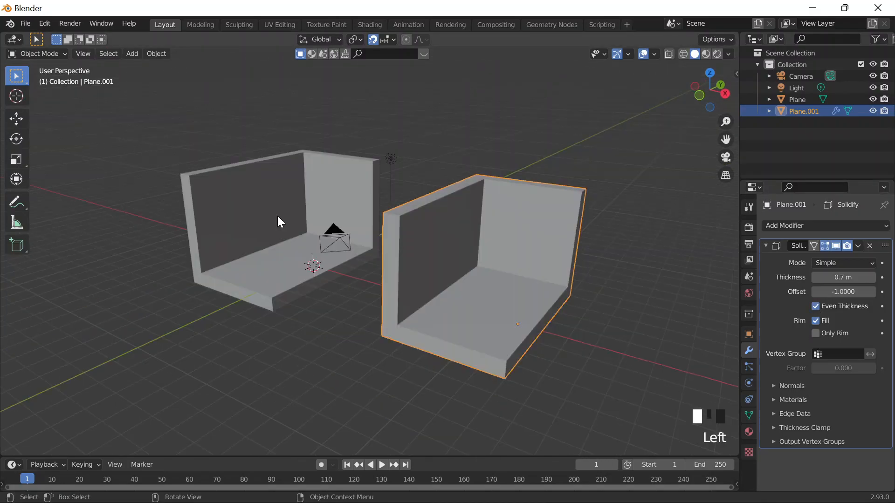
click(278, 216)
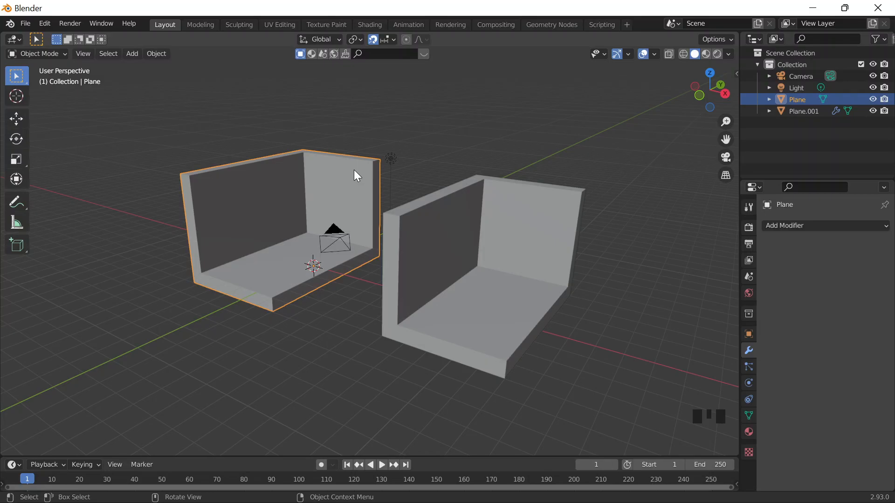
click(539, 243)
click(831, 306)
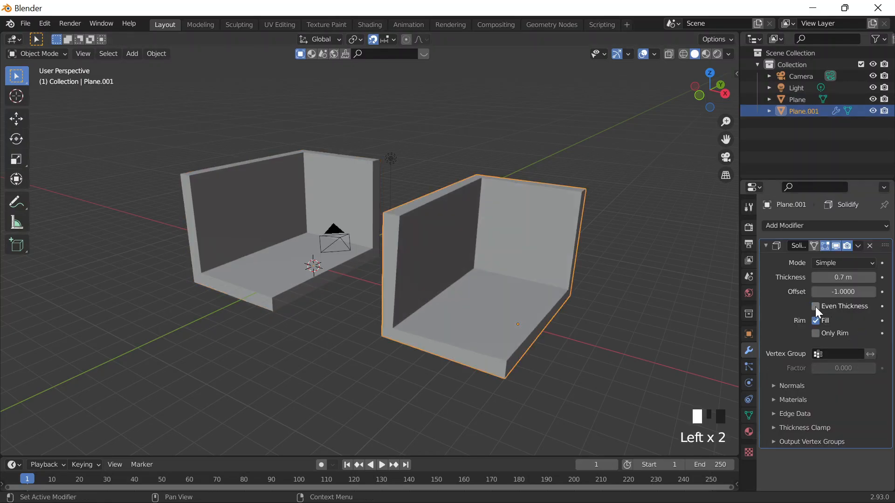
click(815, 307)
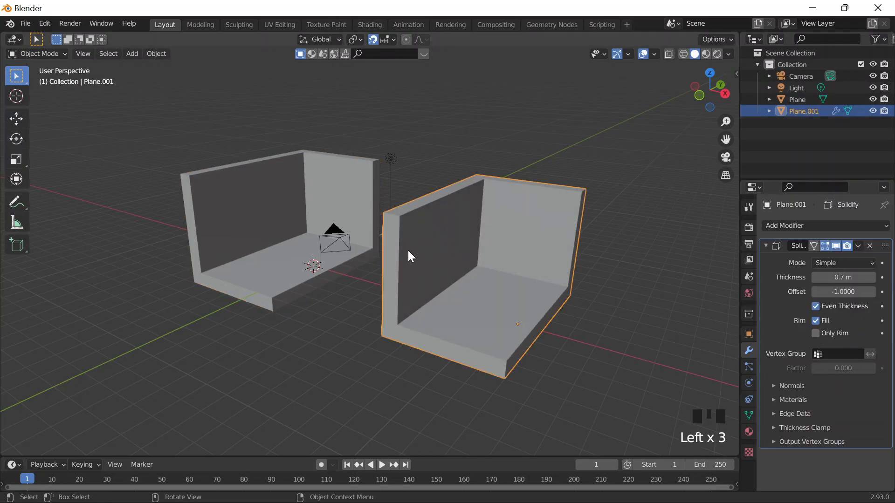
Move the duplicate room freehand past the original room to its negative X side.
middle_drag(317, 278, 388, 191)
scroll(329, 242, down, 2)
scroll(388, 190, down, 1)
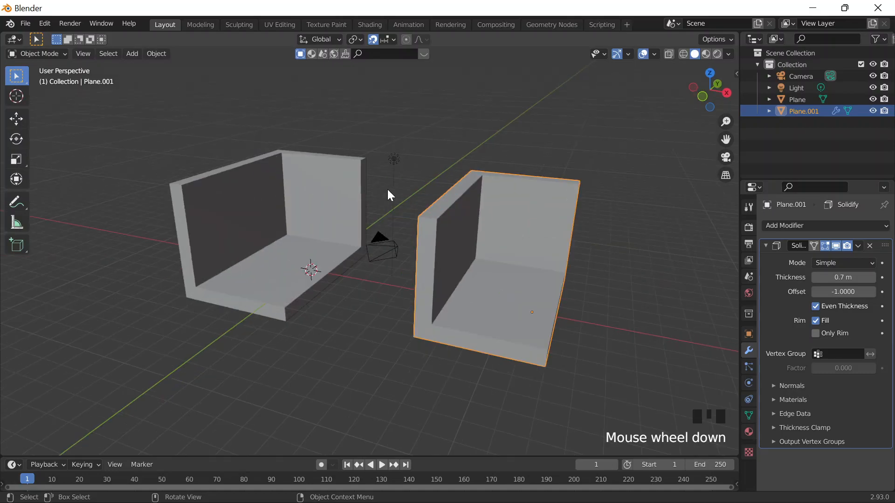
scroll(391, 192, down, 2)
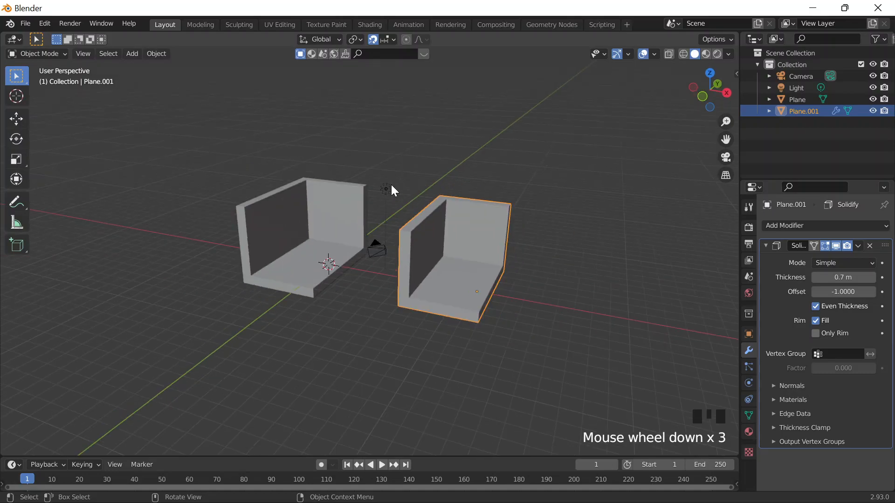
middle_drag(391, 185, 385, 214)
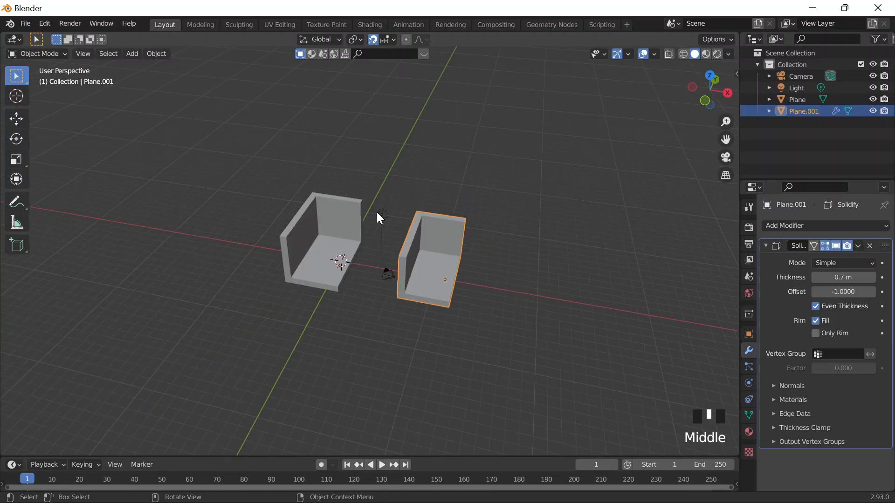
scroll(376, 212, up, 3)
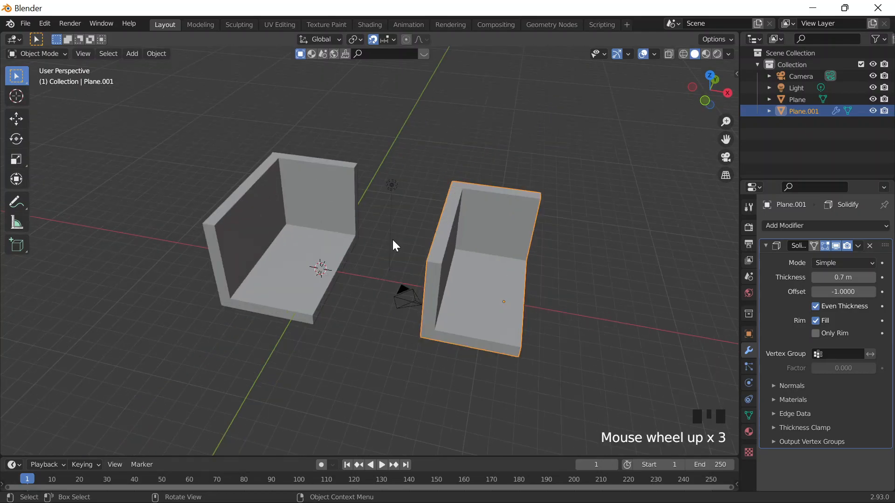
scroll(392, 240, down, 2)
key(g)
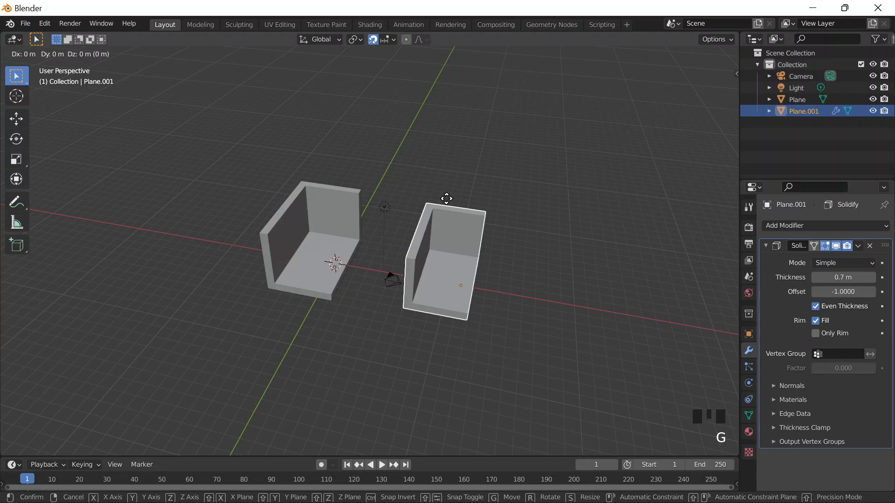
click(206, 165)
Move the original room 16 m along the X axis, leaving the world origin free.
click(334, 233)
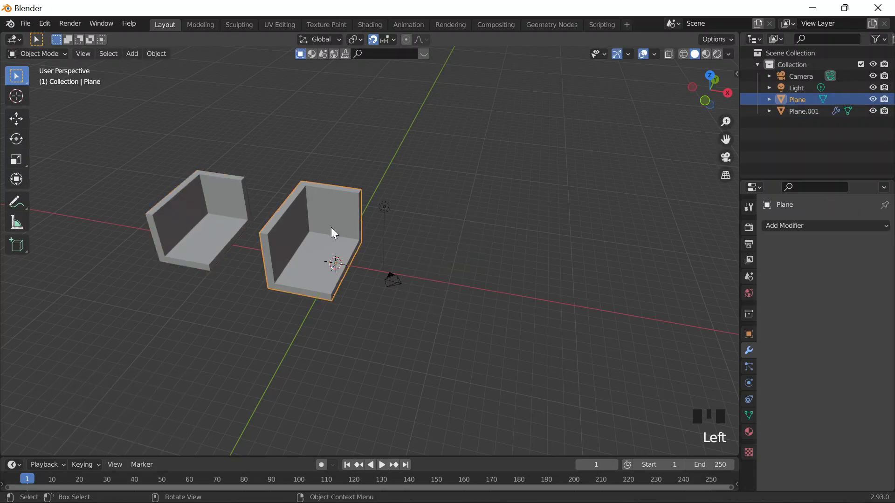
key(g)
key(x)
key(1)
key(6)
key(Return)
Add a 2 m plane at the world origin between the two rooms.
scroll(331, 267, up, 4)
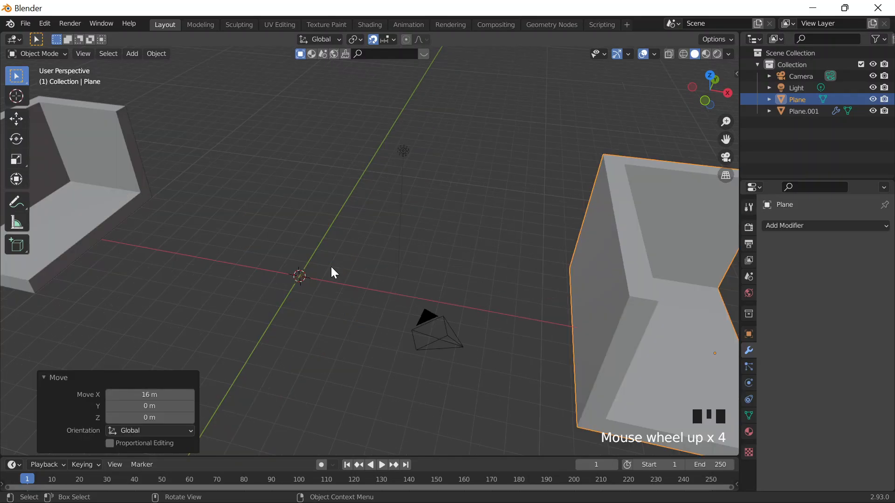
key(shift+a)
click(310, 304)
scroll(309, 304, down, 2)
shift+middle_drag(309, 304, 345, 257)
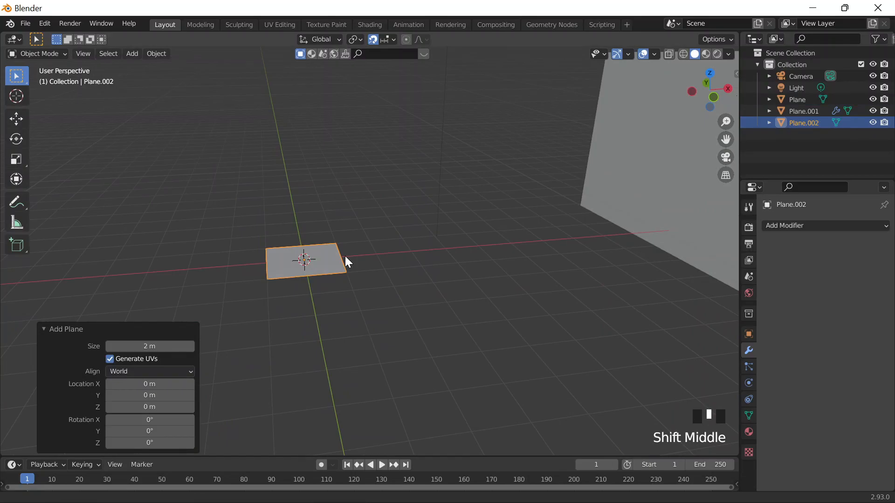
shift+middle_drag(345, 256, 351, 248)
key(z)
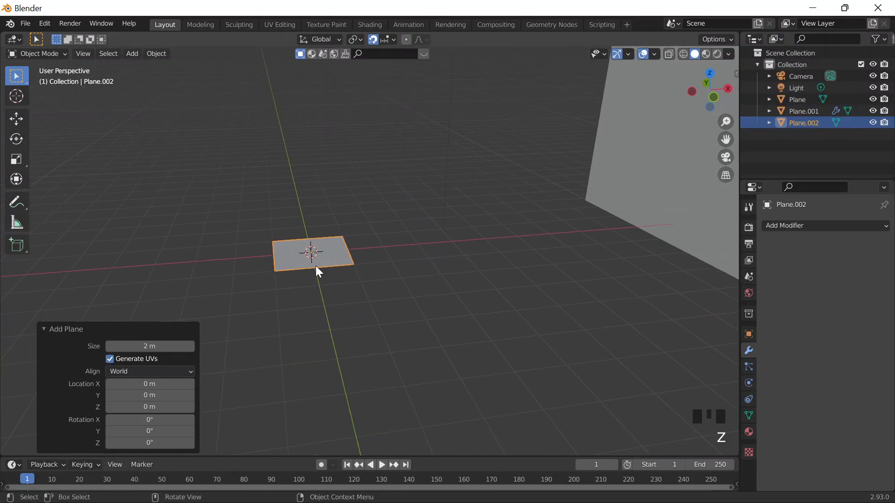
click(316, 262)
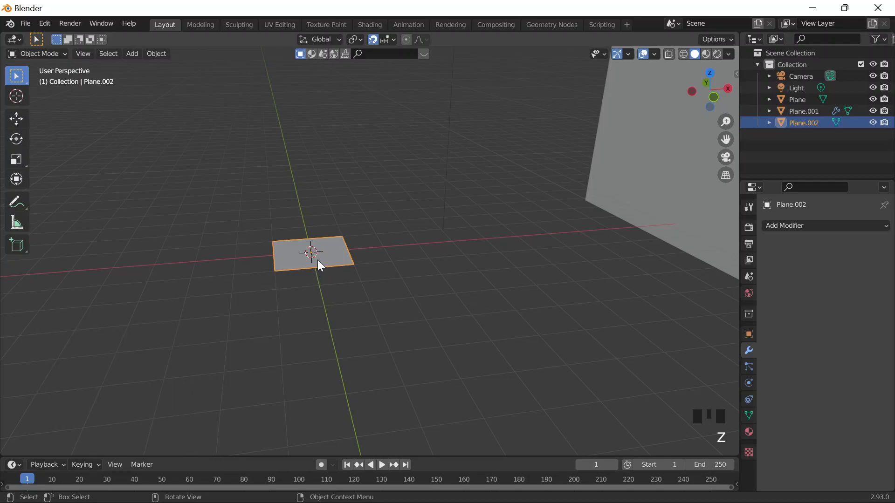
scroll(144, 207, up, 3)
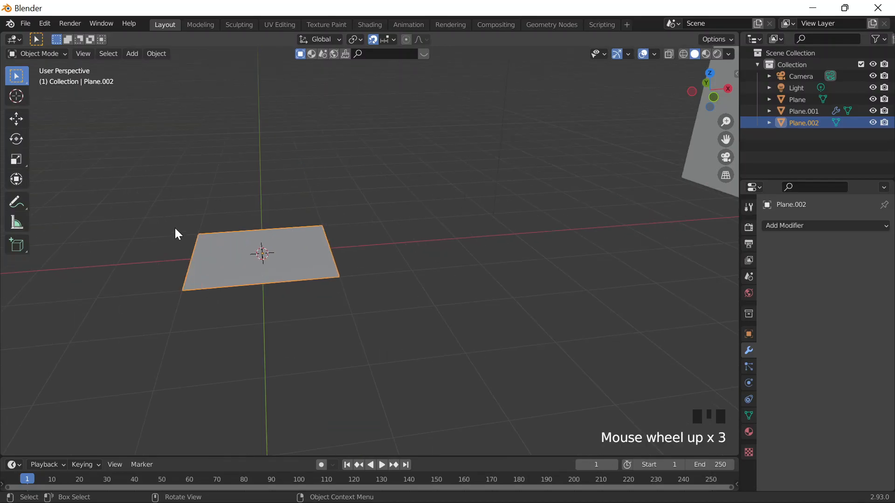
scroll(243, 246, down, 1)
Extrude the new plane's face upward by 1 m in Edit Mode and deselect everything.
key(Tab)
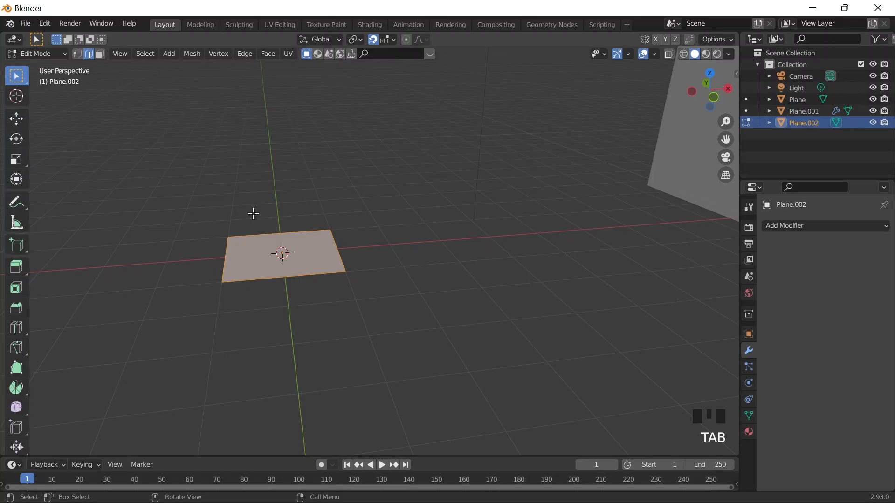
middle_drag(253, 213, 286, 241)
key(e)
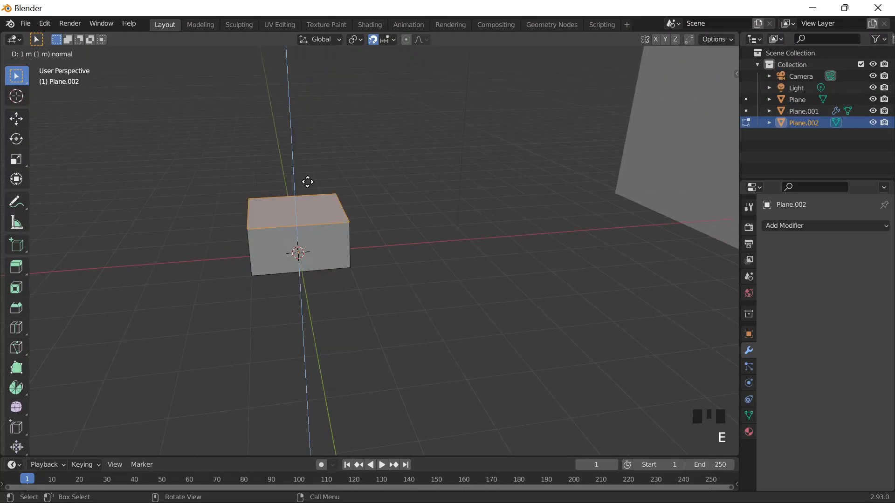
click(307, 182)
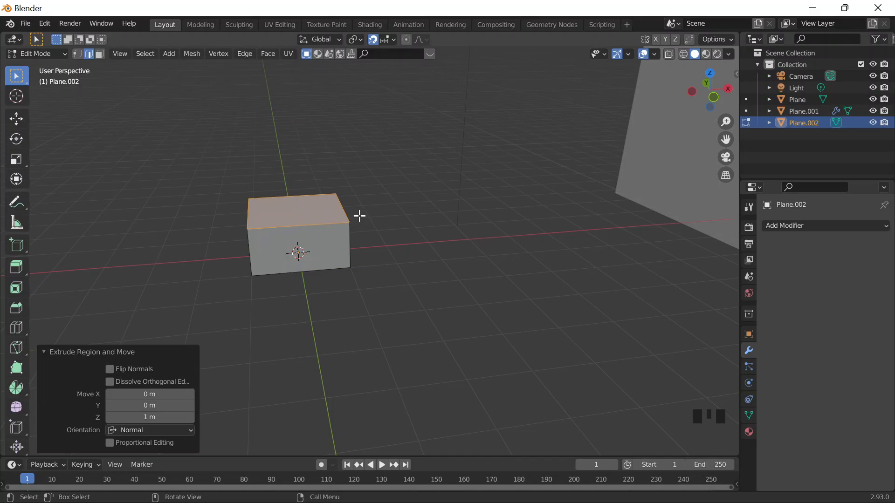
scroll(268, 149, up, 3)
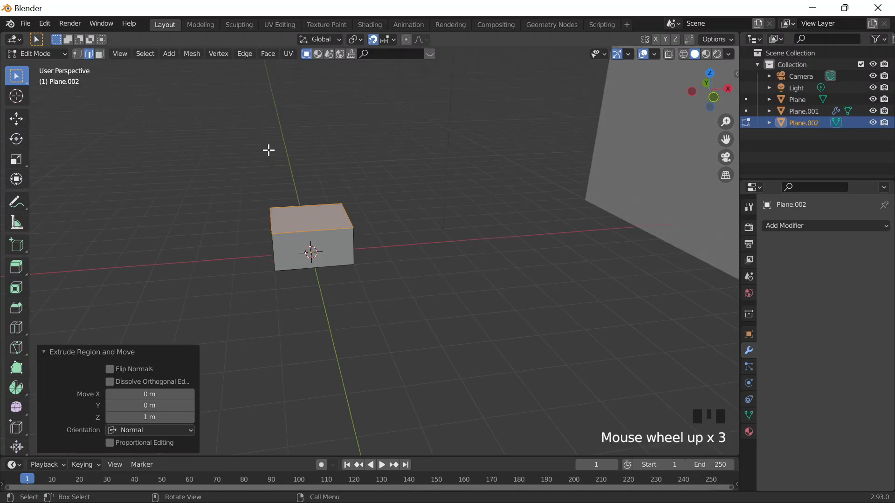
click(294, 196)
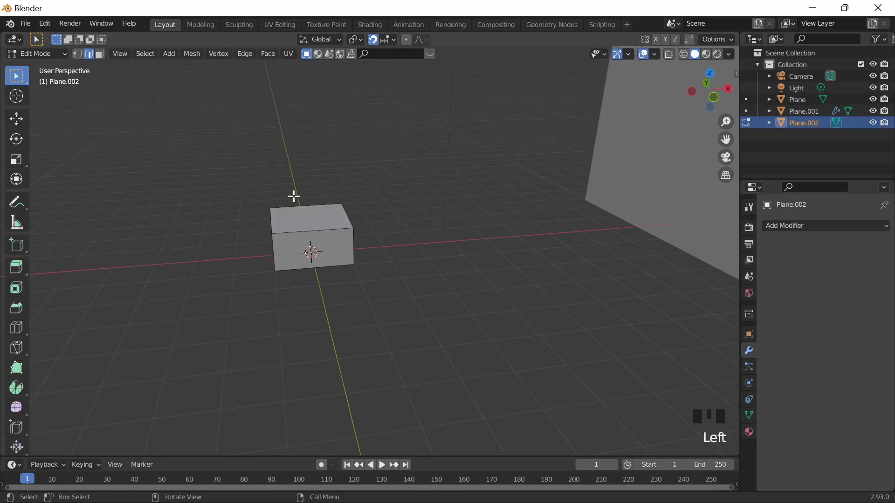
middle_drag(293, 196, 378, 226)
scroll(378, 226, down, 1)
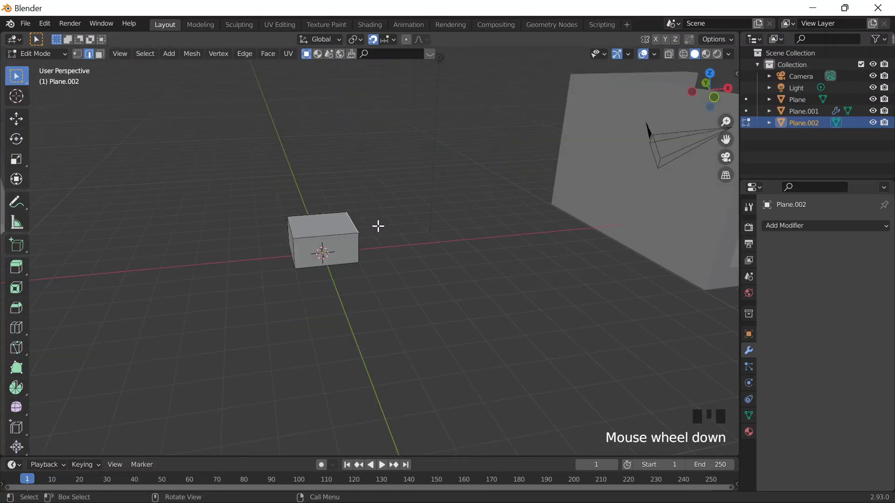
Undo the deselection and the extrusion so the new plane is flat in Edit Mode.
key(ctrl+z)
key(ctrl+z)
key(ctrl+z)
key(ctrl+z)
key(ctrl+z)
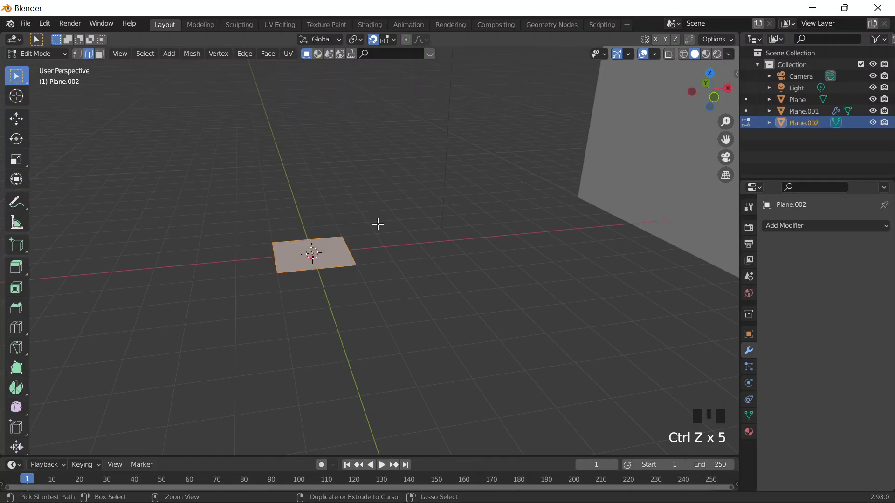
Scale the new plane at the world origin by a factor of 2.
key(s)
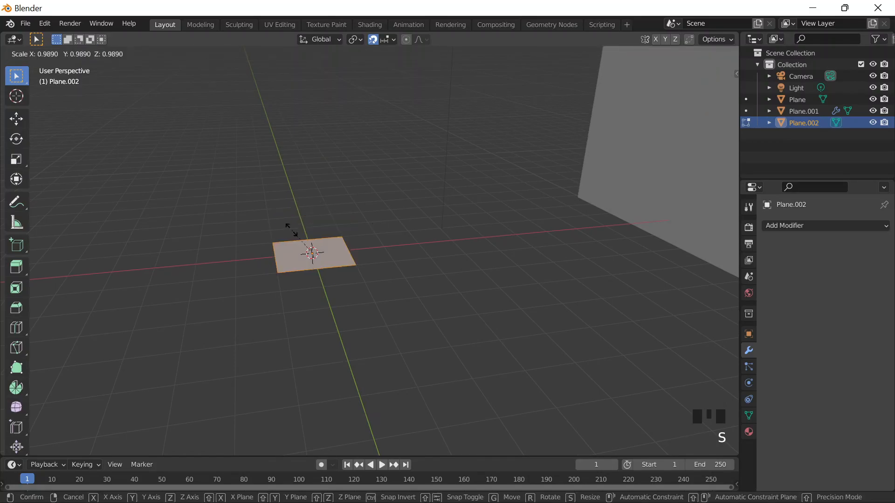
key(2)
key(Return)
scroll(292, 217, up, 3)
scroll(282, 214, down, 1)
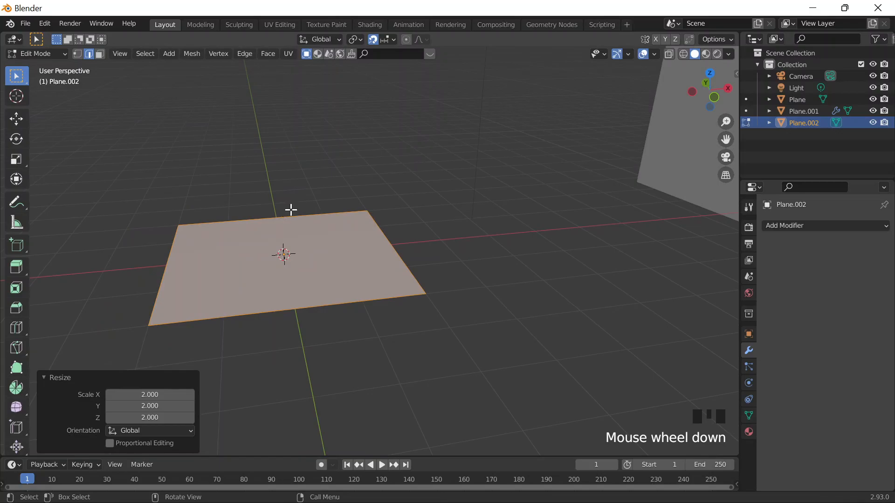
Select the plane's face in face select mode, extrude it 1 m upward, and turn snapping off.
key(e)
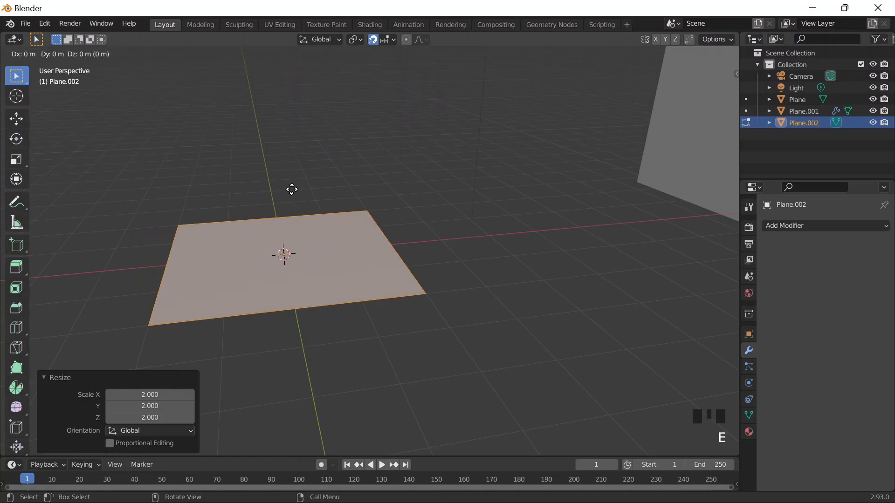
click(276, 239)
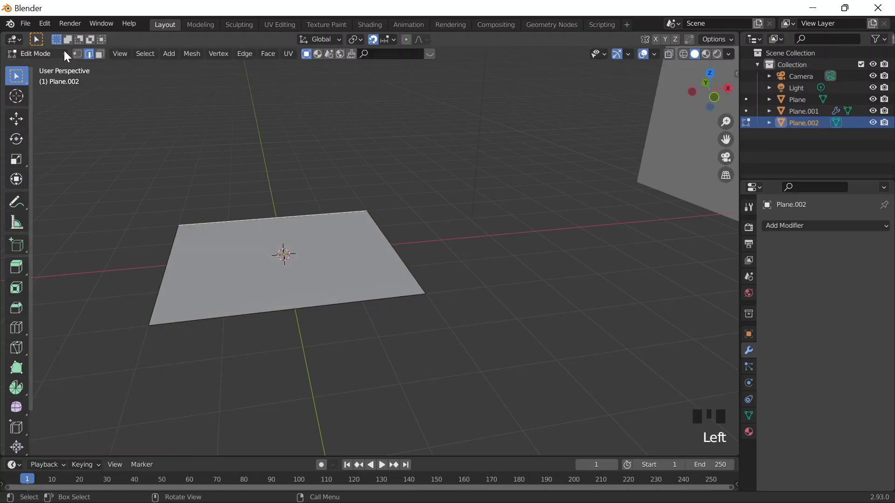
click(99, 54)
click(213, 229)
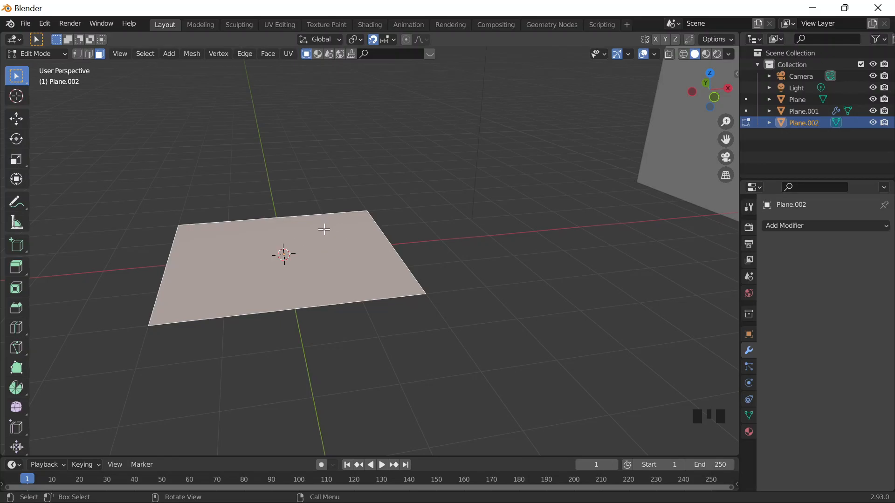
key(e)
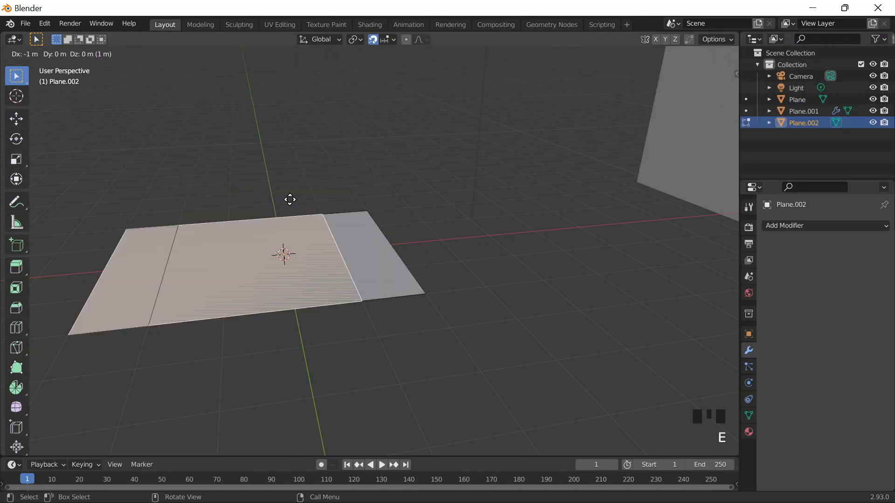
click(320, 188)
click(375, 40)
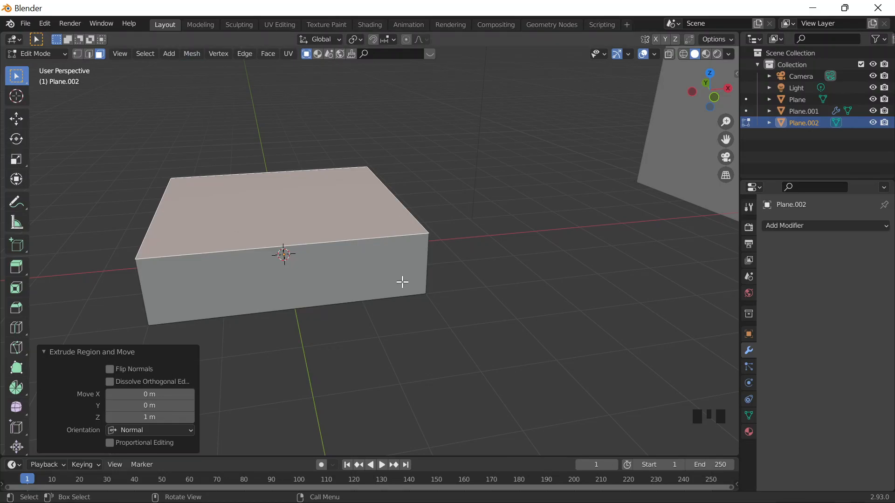
Undo the 1 m extrusion and extrude the face about 0.3 m along the Z axis instead.
middle_drag(385, 294, 287, 148)
middle_drag(280, 192, 296, 200)
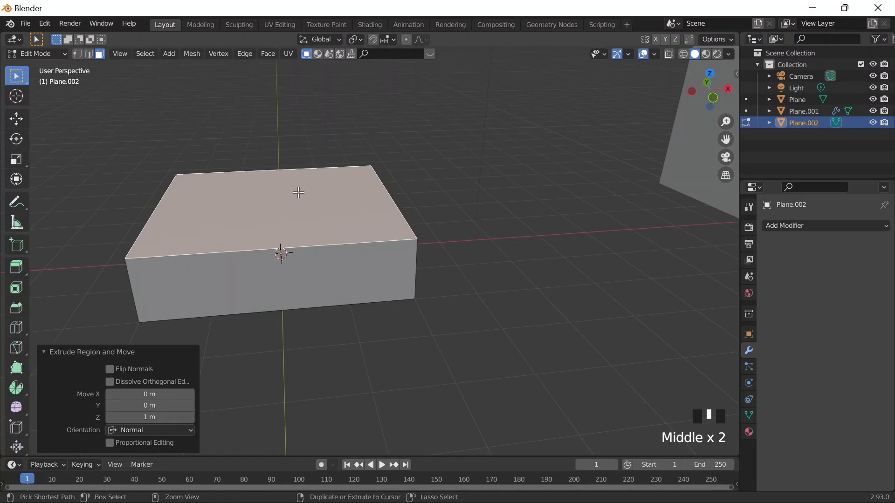
key(ctrl+z)
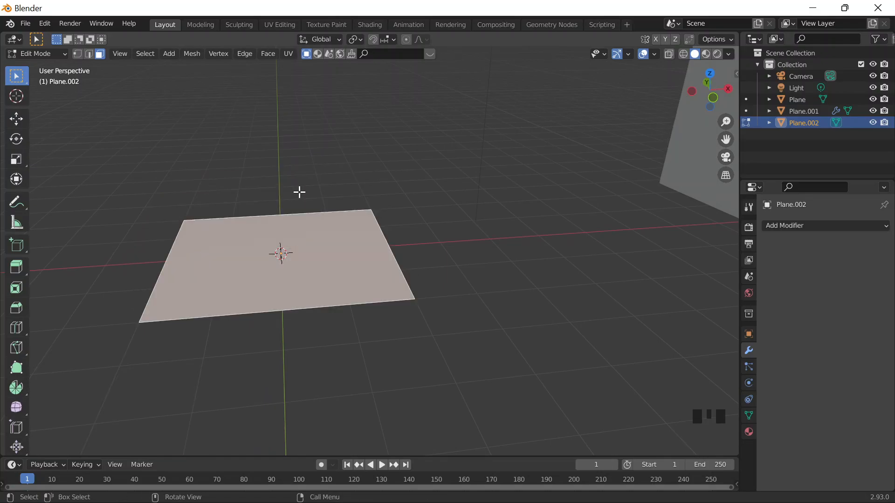
key(e)
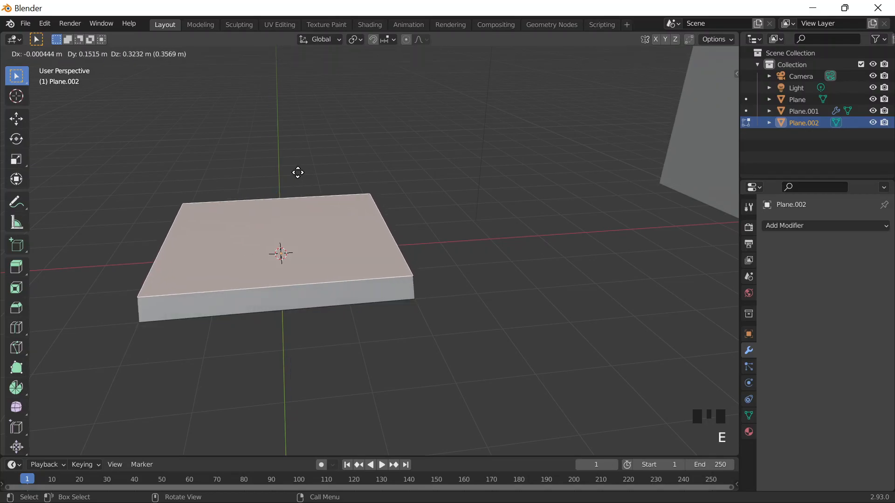
key(z)
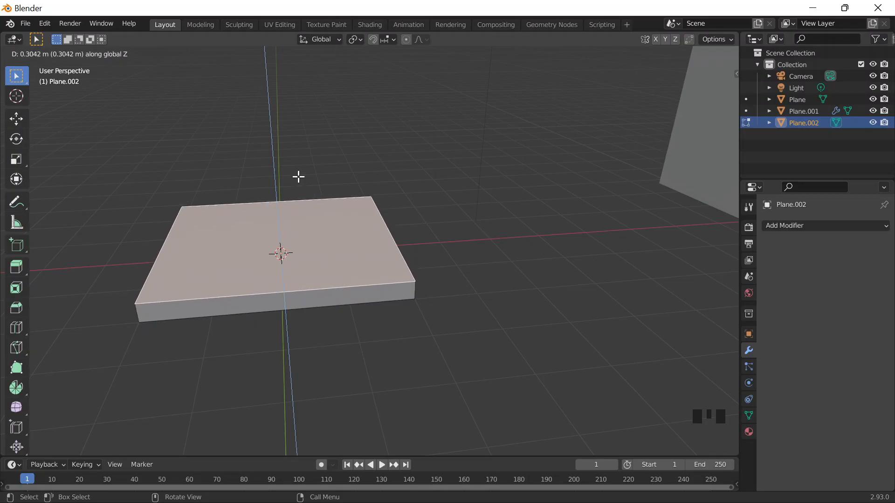
click(298, 177)
Duplicate the slab in Object Mode and place the copy about 1.8 m above the original.
key(shift+a)
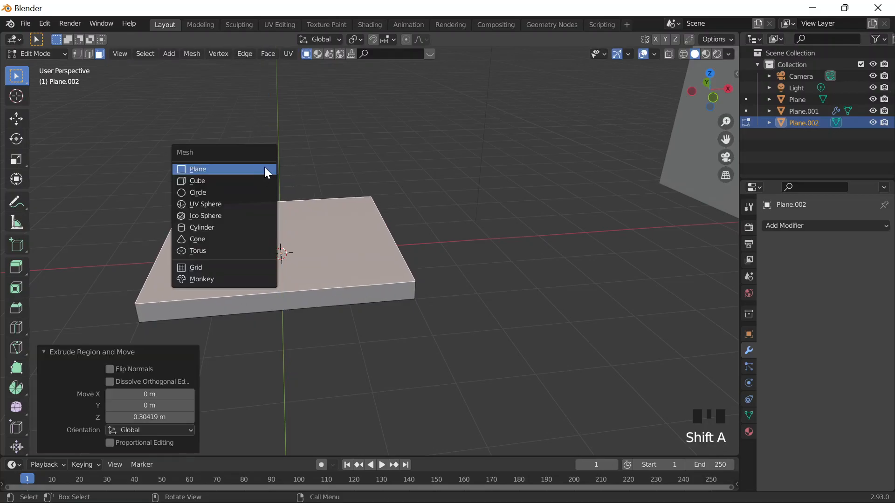
key(Tab)
key(shift+a)
mouse_move(301, 173)
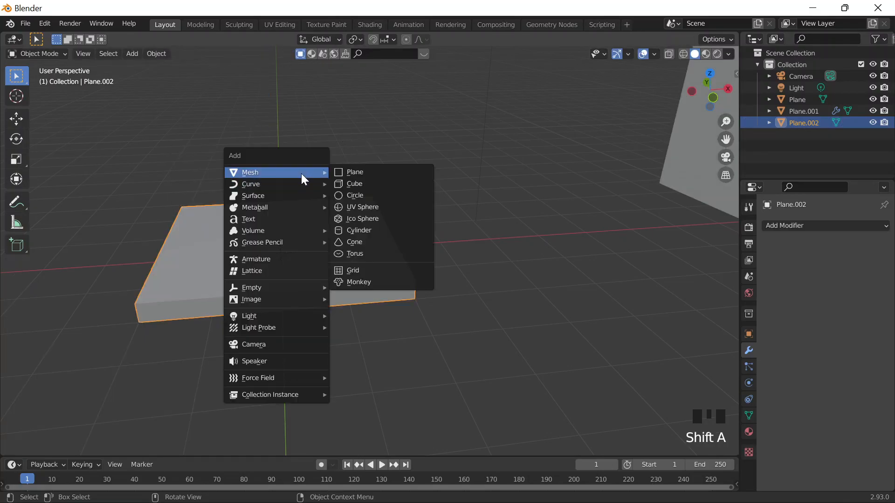
click(474, 191)
click(333, 250)
key(shift+d)
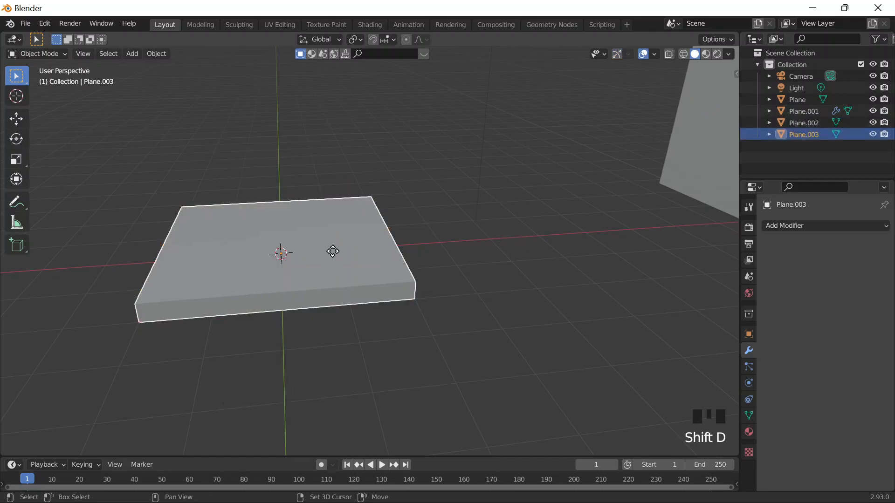
click(330, 131)
Set the duplicated slab's X rotation to 90° so it stands upright as a wall.
click(749, 334)
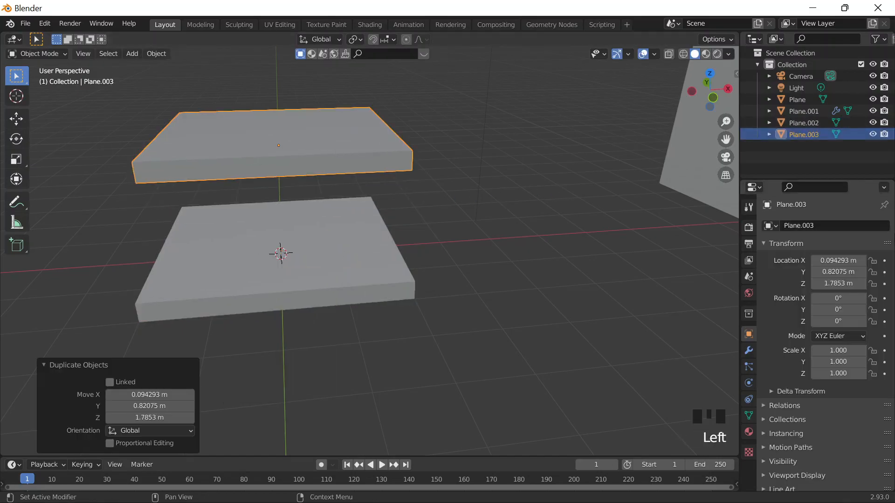
double_click(838, 299)
text(90)
key(Return)
Move the upright slab about 1.28 m along the Y axis to the edge of the floor slab.
middle_drag(204, 159, 390, 205)
key(h)
key(g)
key(ctrl+z)
key(g)
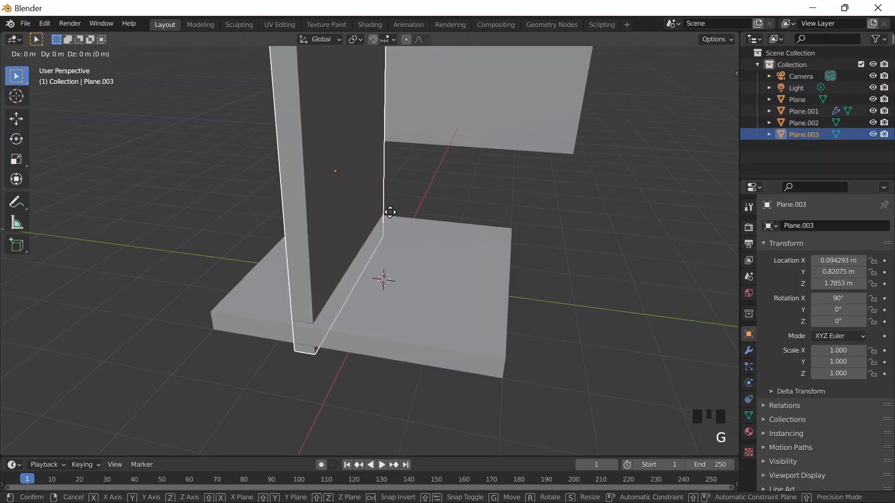
key(y)
click(314, 208)
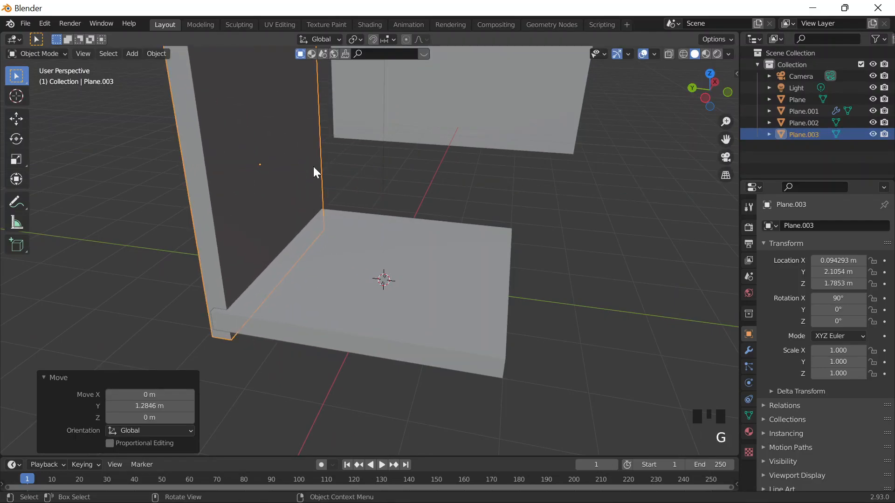
Turn on snapping to faces and raise the upright slab about 0.25 m along the Z axis.
click(373, 39)
click(386, 40)
click(390, 107)
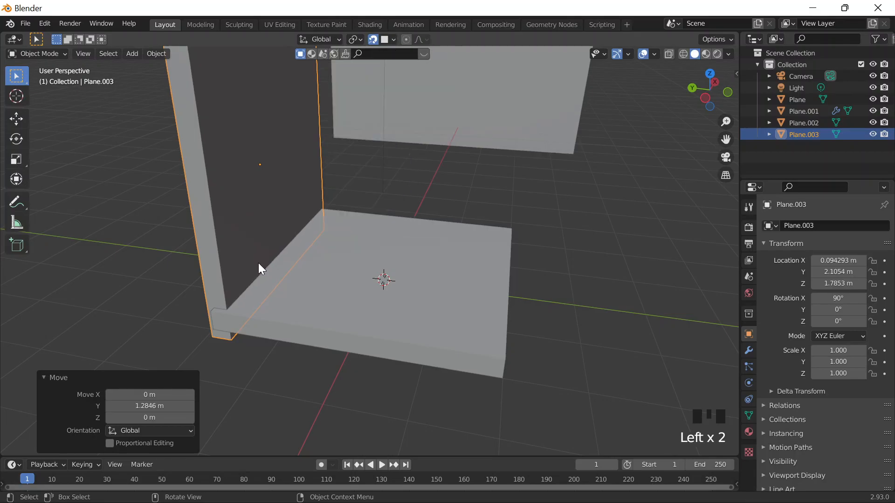
middle_drag(260, 288, 273, 277)
key(g)
key(z)
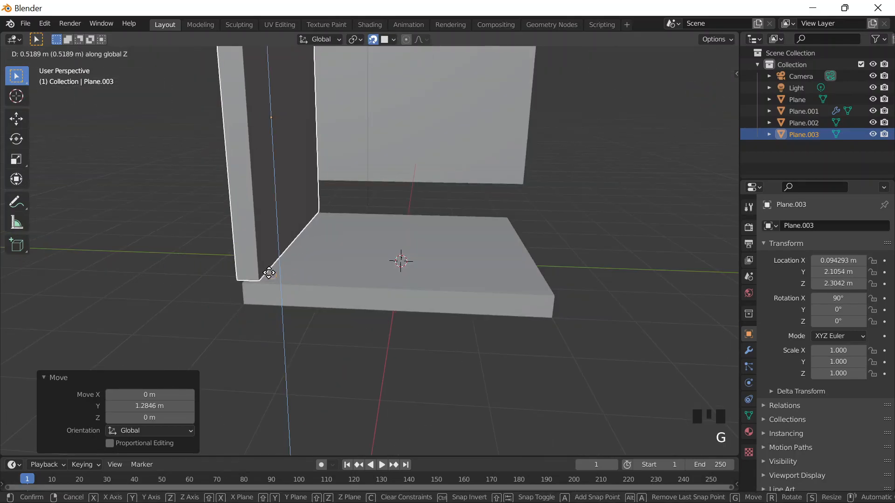
click(256, 302)
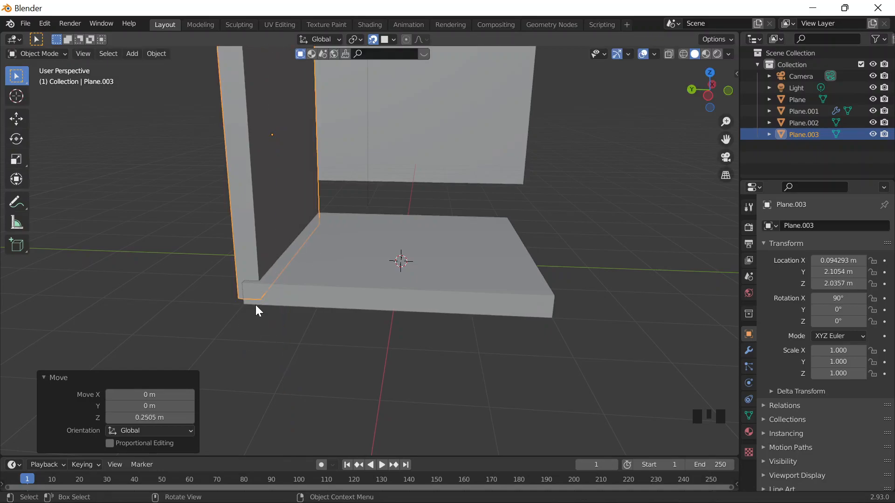
Align the upright slab with the floor slab's edge, moving it about -0.07 m along Z and -0.11 m along Y.
key(g)
key(z)
click(262, 300)
middle_drag(263, 305, 378, 256)
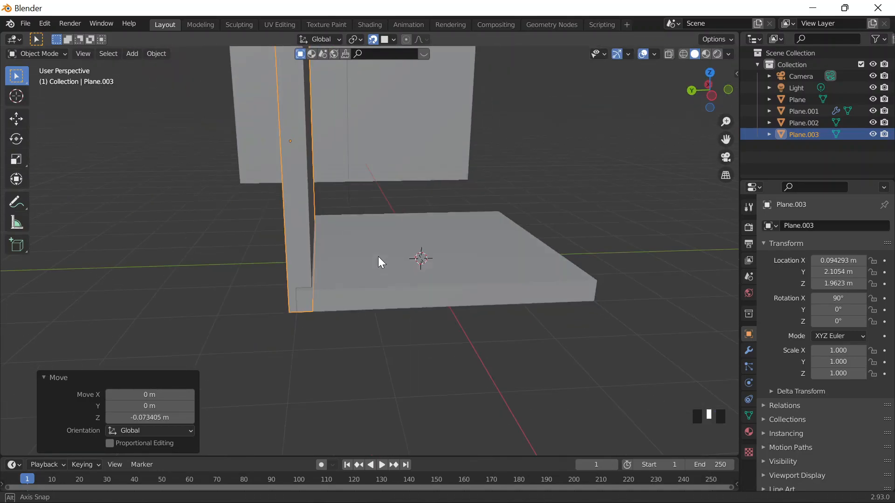
key(g)
key(y)
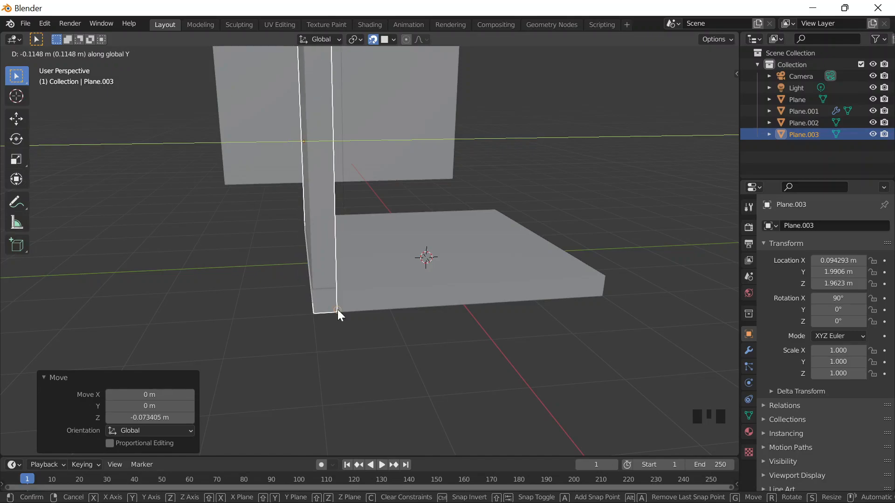
click(338, 309)
Select the floor slab and upright slab at the world origin together with the light, and delete them.
scroll(323, 212, down, 4)
middle_drag(322, 212, 345, 179)
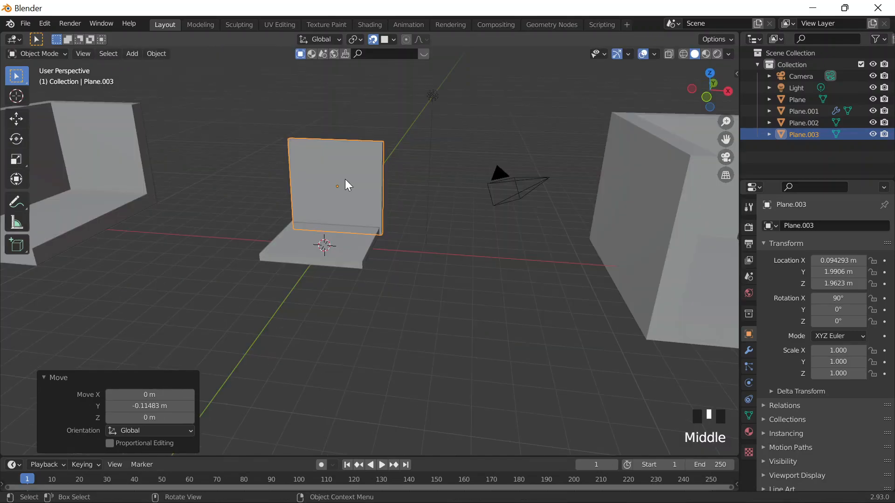
double_click(345, 179)
scroll(396, 210, down, 4)
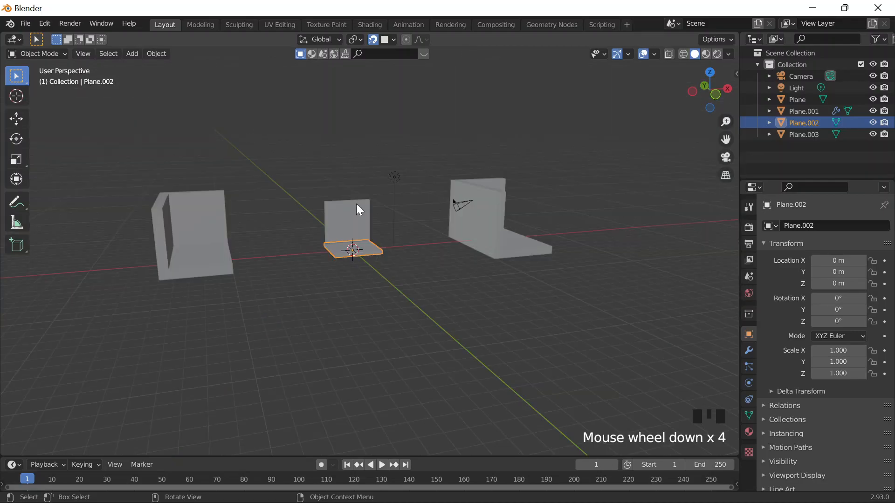
click(307, 157)
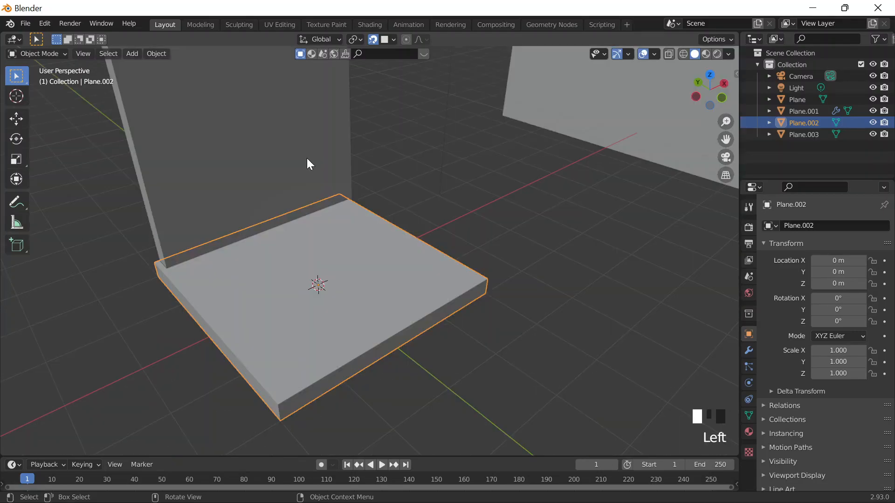
scroll(357, 175, down, 3)
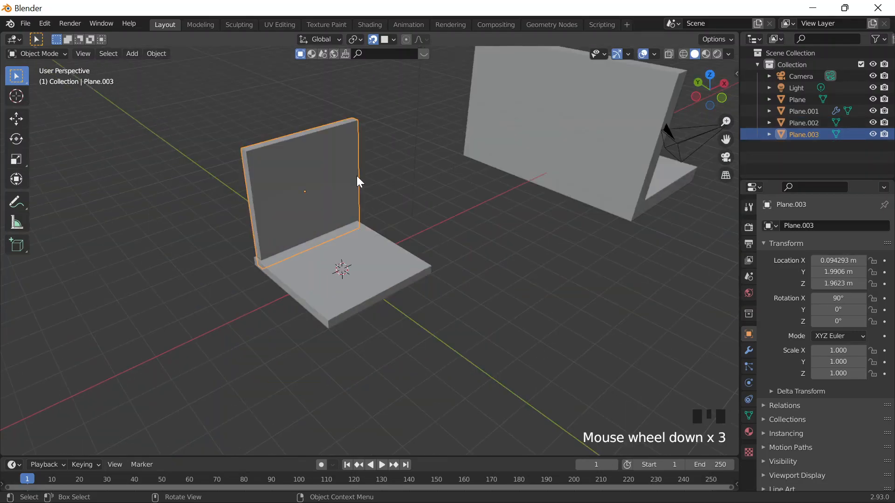
drag(178, 123, 440, 338)
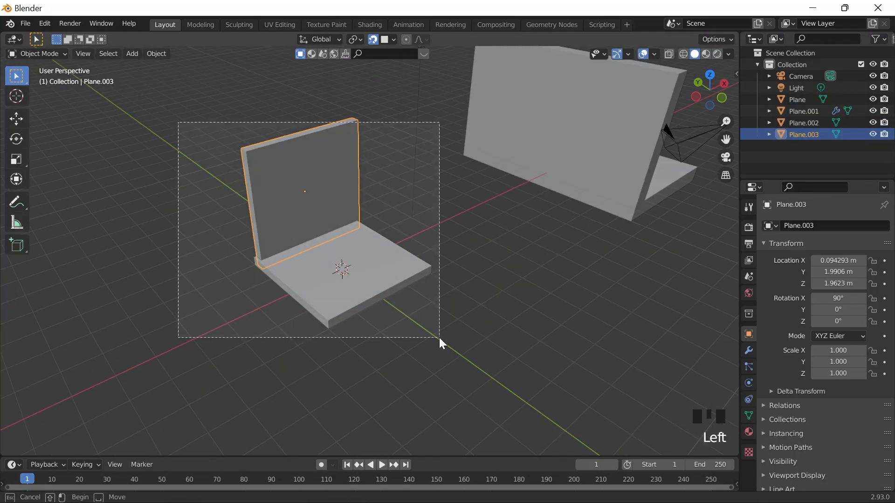
drag(439, 337, 414, 325)
key(x)
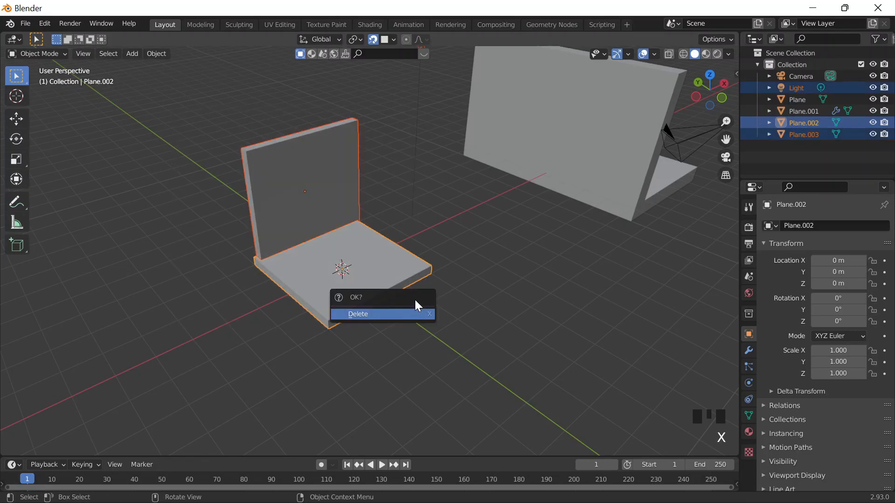
key(x)
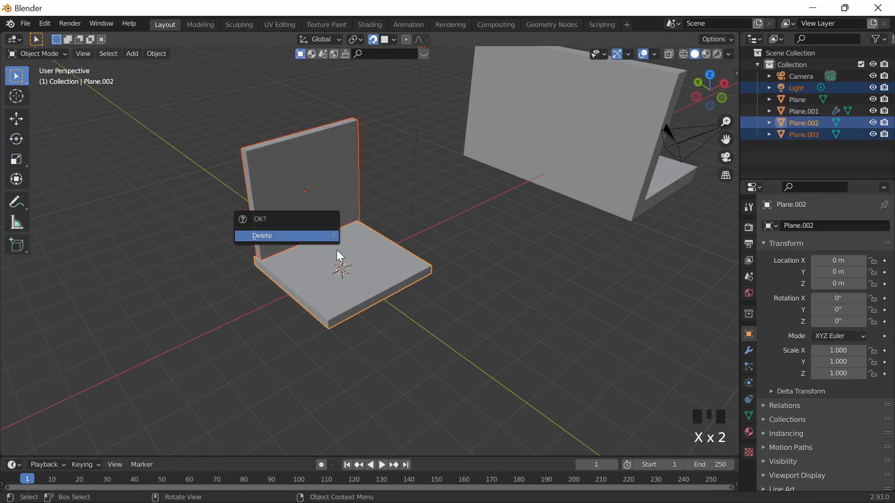
click(305, 236)
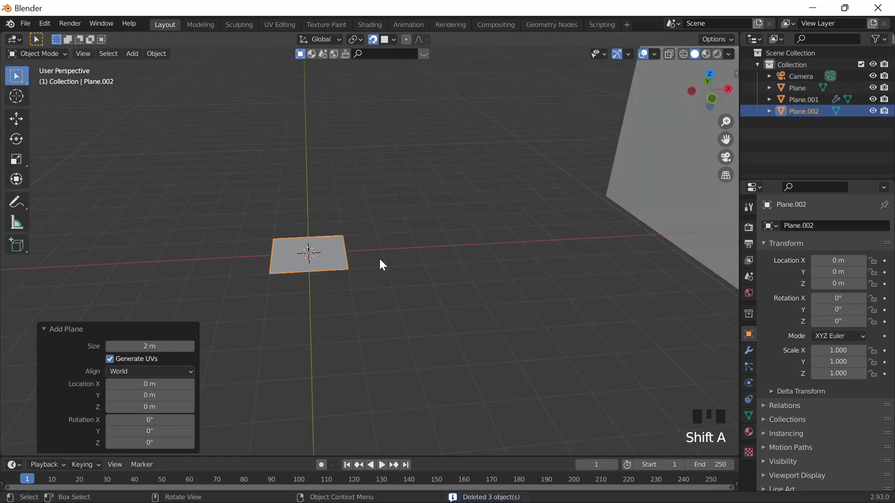
Add a Solidify modifier to the new 2 m plane with a thickness of 0.29 m and toggle Even Thickness.
scroll(379, 259, up, 3)
click(748, 350)
click(825, 225)
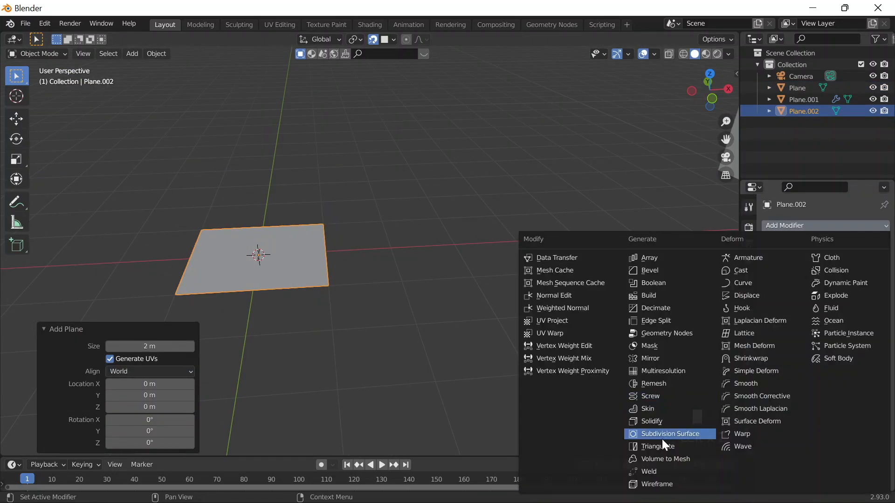
click(671, 412)
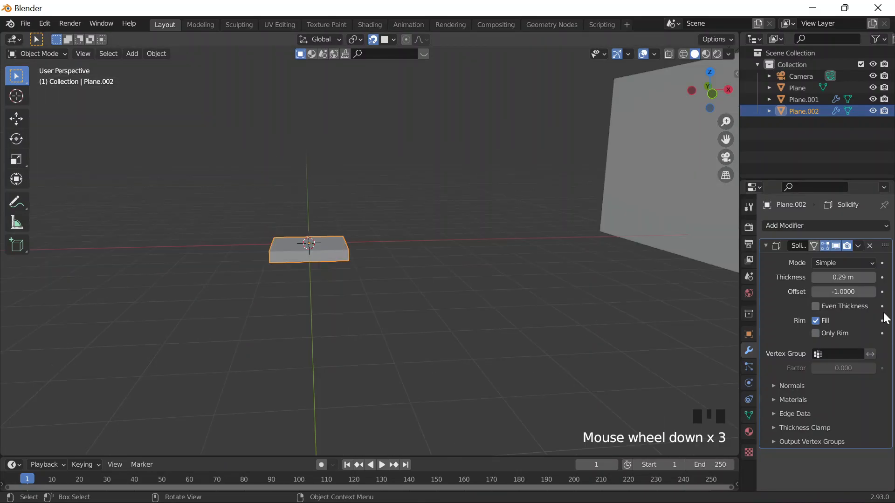
click(817, 306)
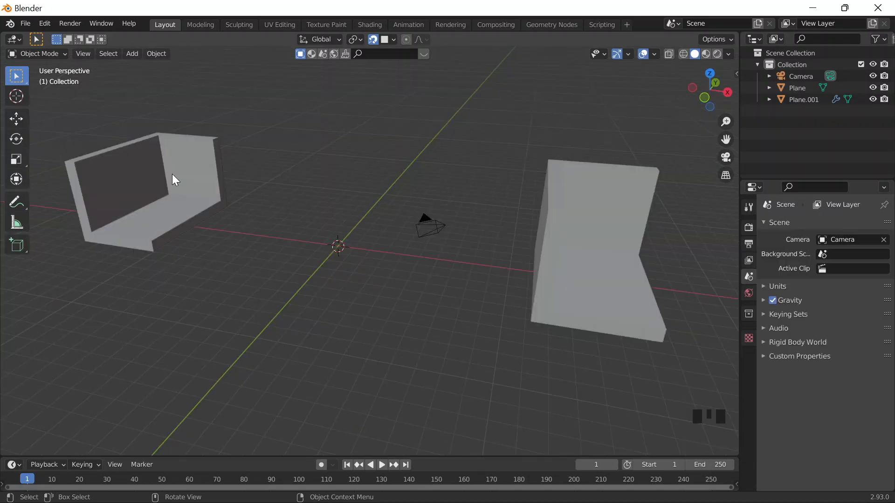
Delete the room corner built with the Solidify modifier.
scroll(172, 176, down, 3)
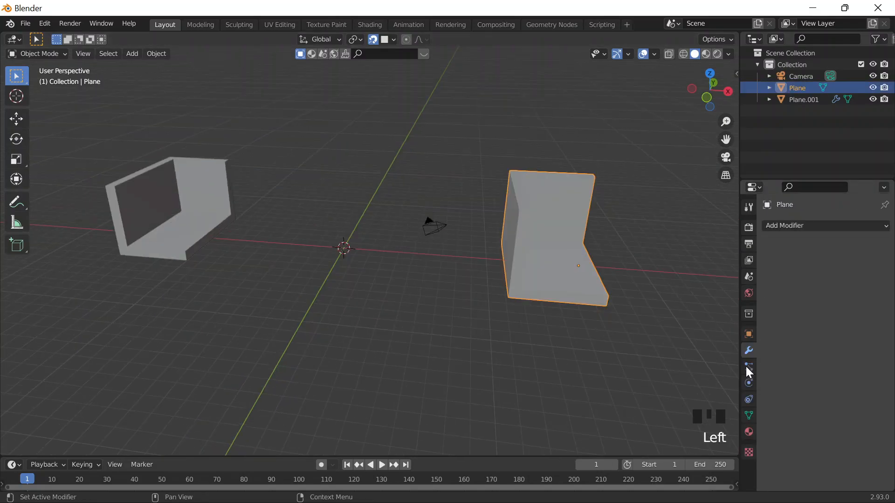
click(746, 367)
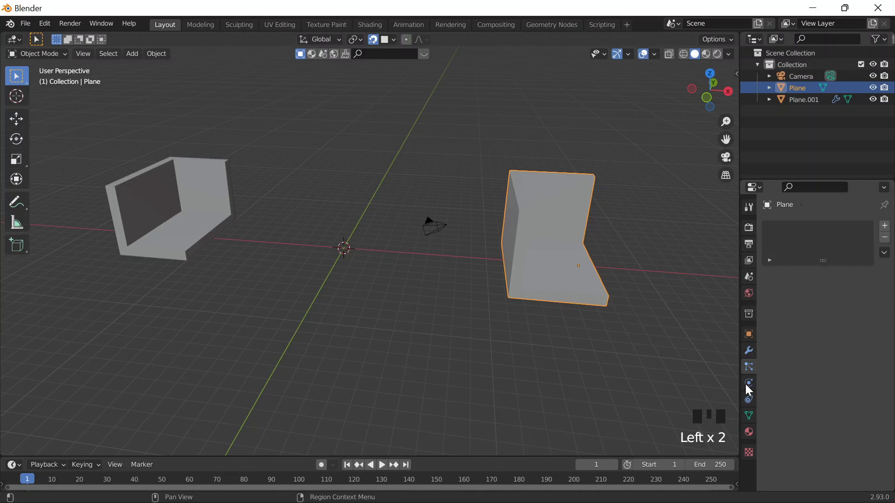
key(x)
click(565, 223)
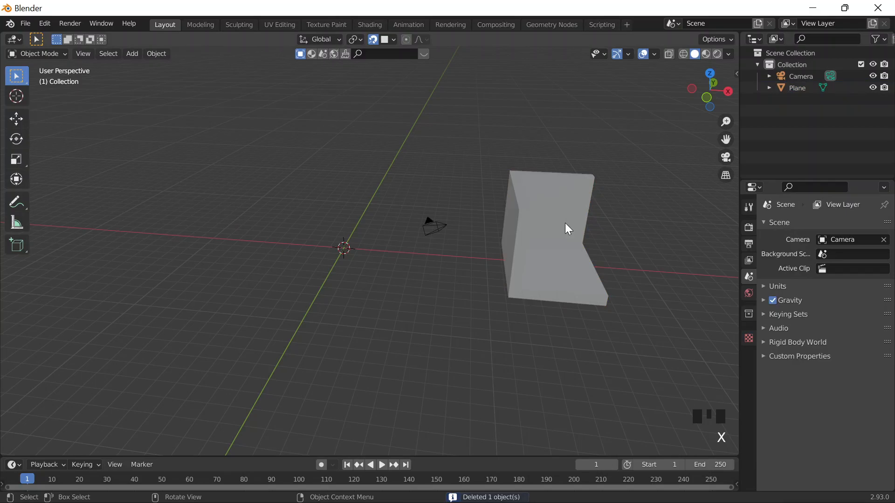
Move the remaining extruded room about -13.93 m along X and snap it to the 3D cursor at the world origin.
click(565, 223)
key(g)
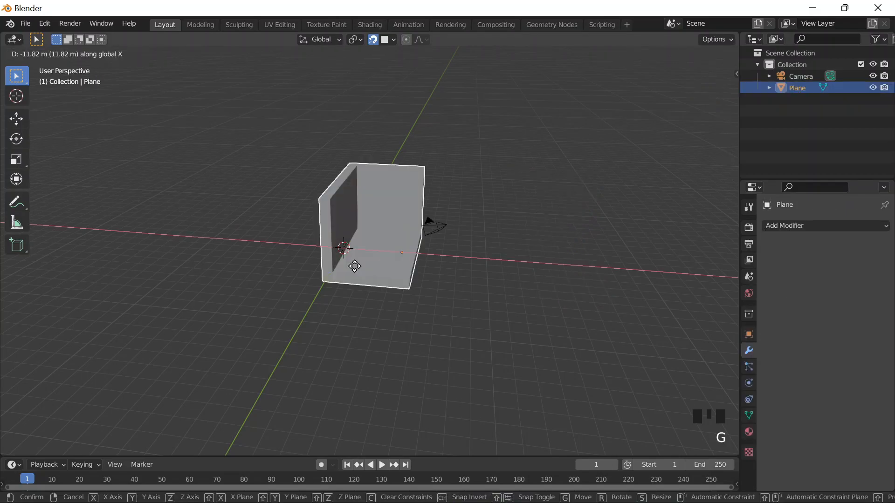
click(297, 219)
scroll(297, 219, up, 3)
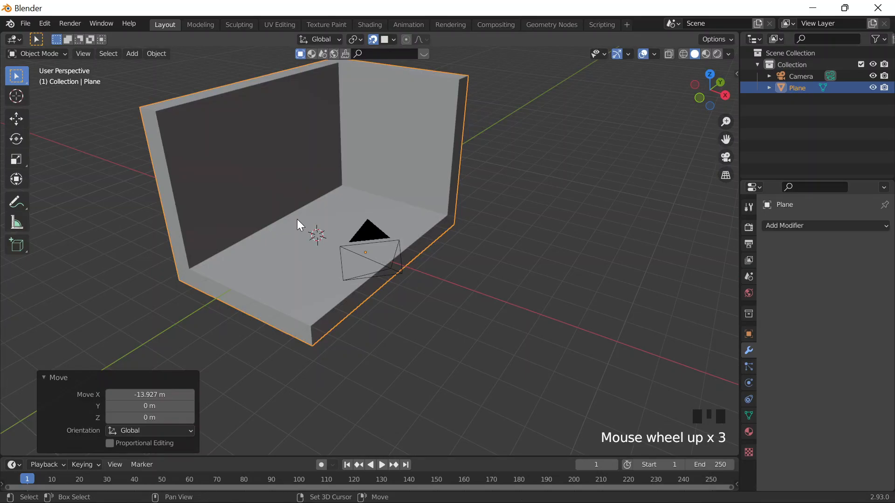
key(shift+s)
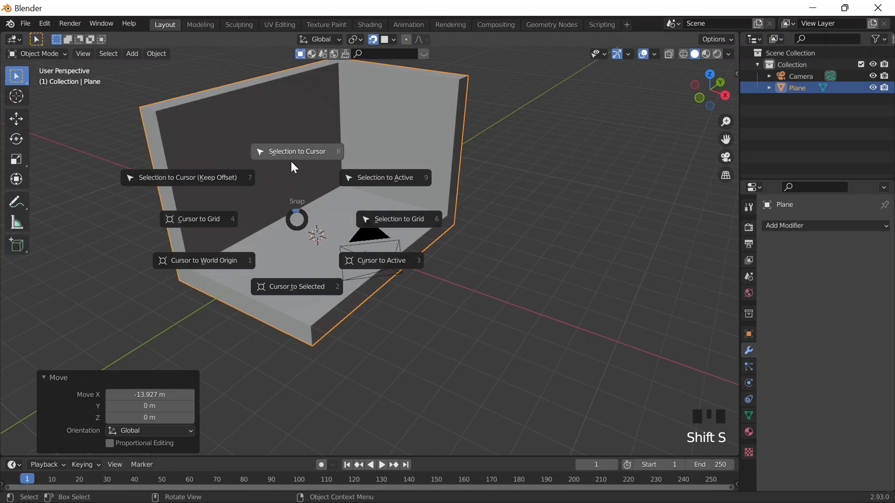
click(291, 162)
middle_drag(292, 162, 531, 285)
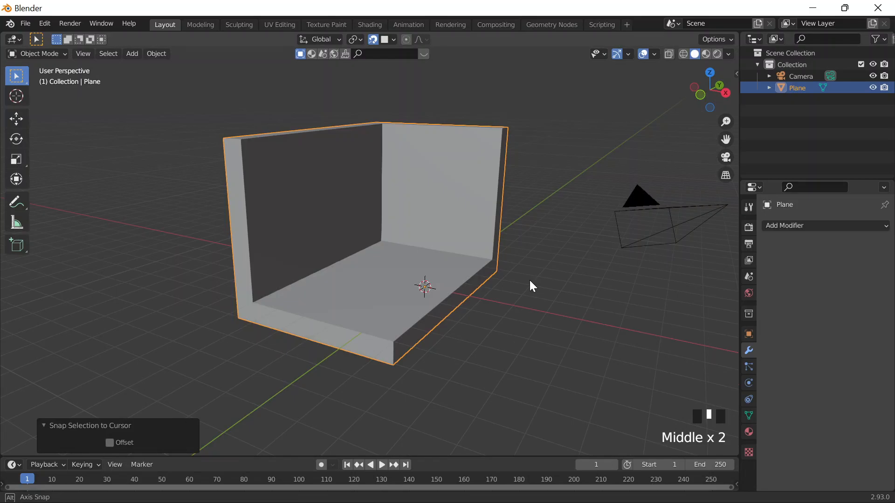
Review the Set Origin options available for the room object.
click(529, 281)
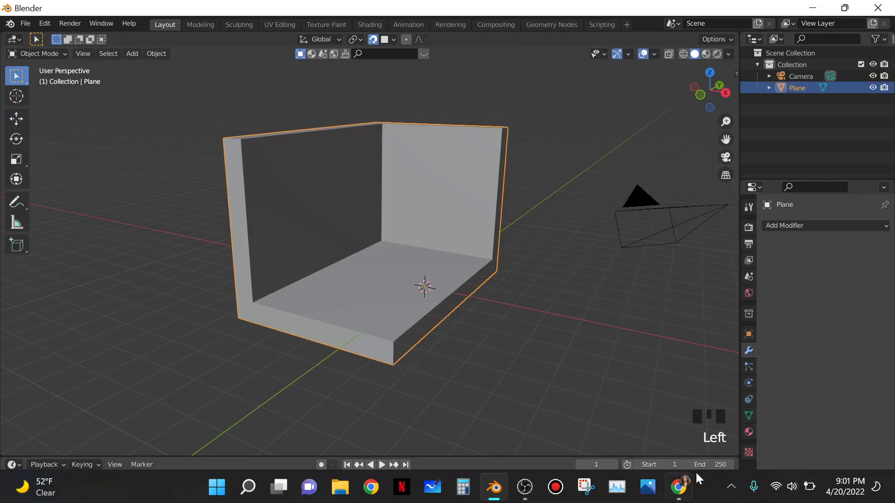
click(669, 479)
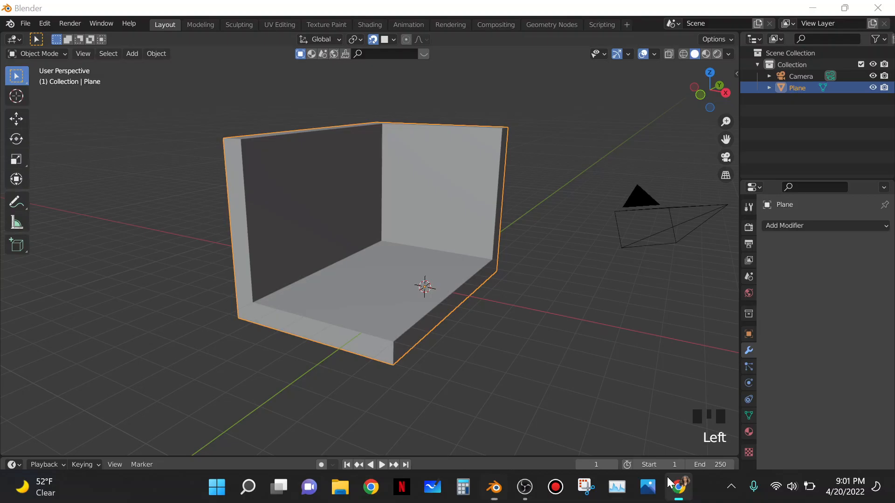
click(156, 53)
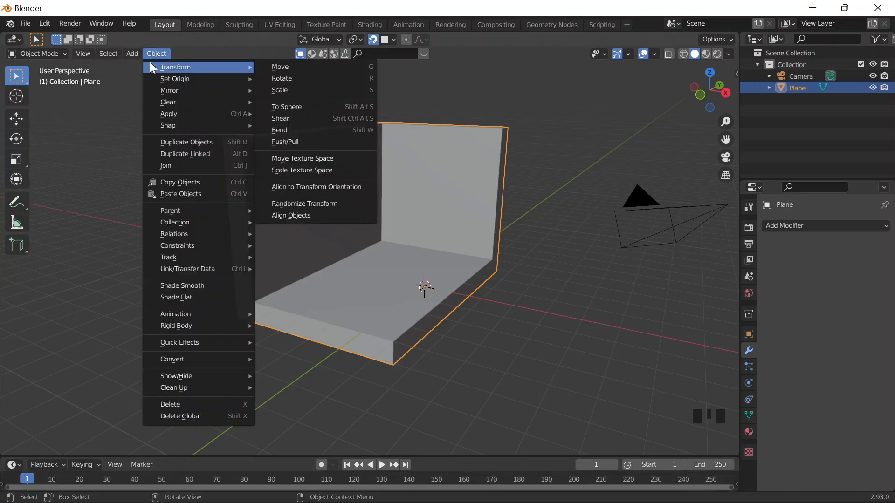
mouse_move(172, 83)
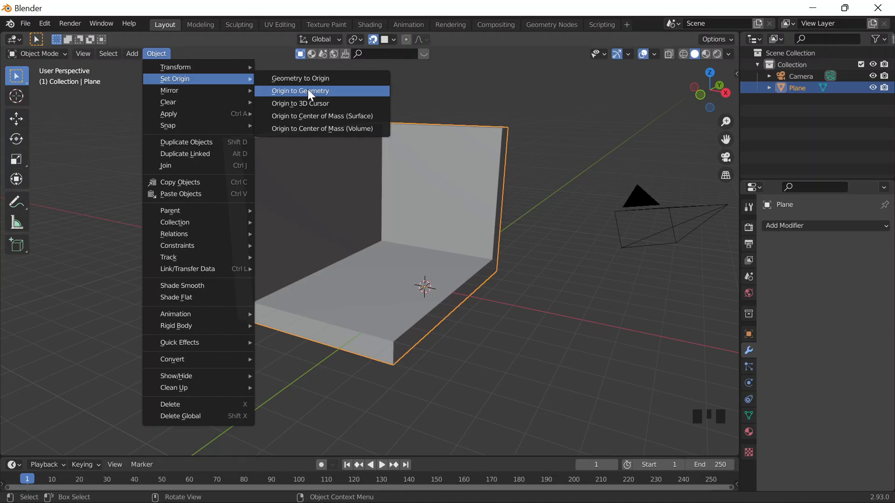
Switch to Chrome, watch the YouTube tutorial's part on bevelling the room's corner edges, and return to Blender.
key(alt+Tab)
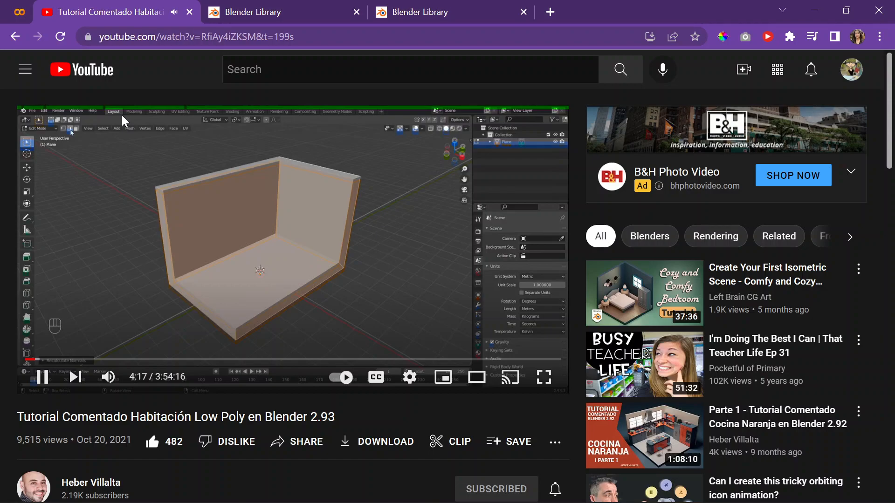
click(271, 147)
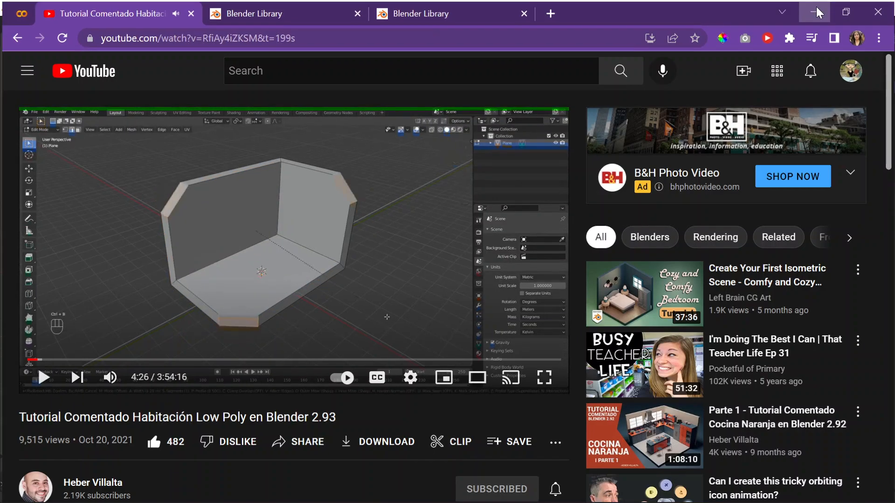
click(815, 9)
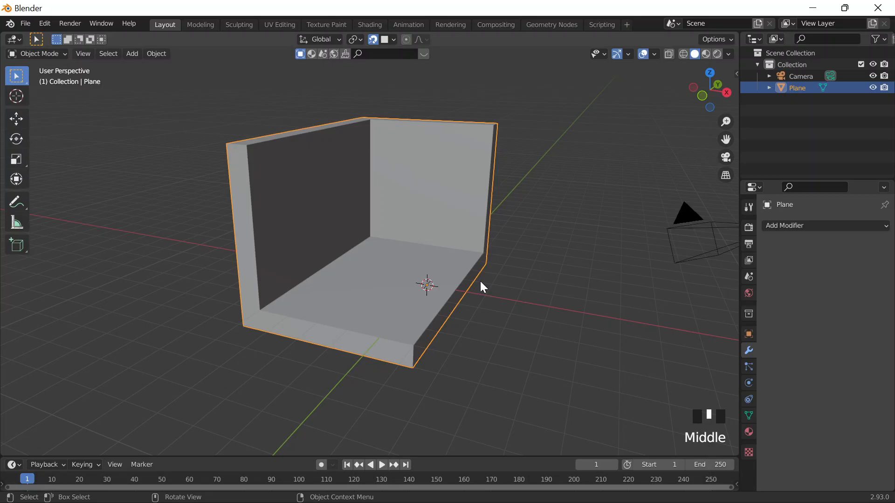
key(ctrl+v)
click(395, 200)
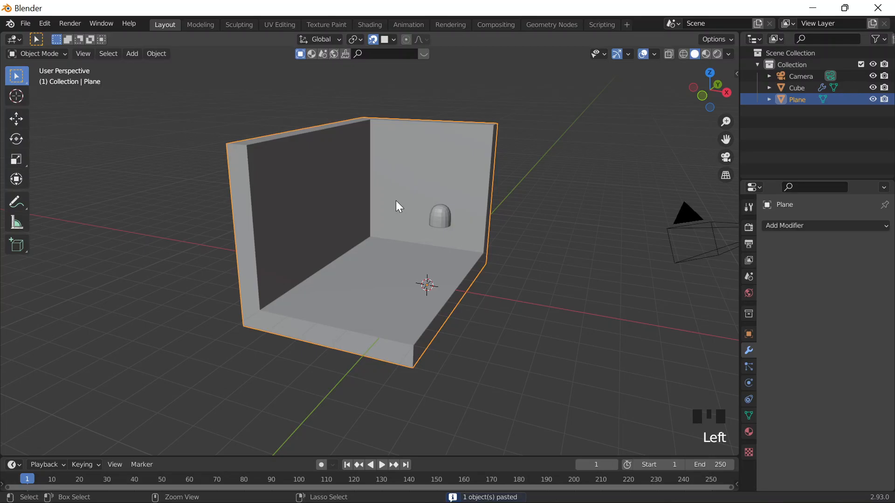
key(ctrl+z)
key(ctrl+z)
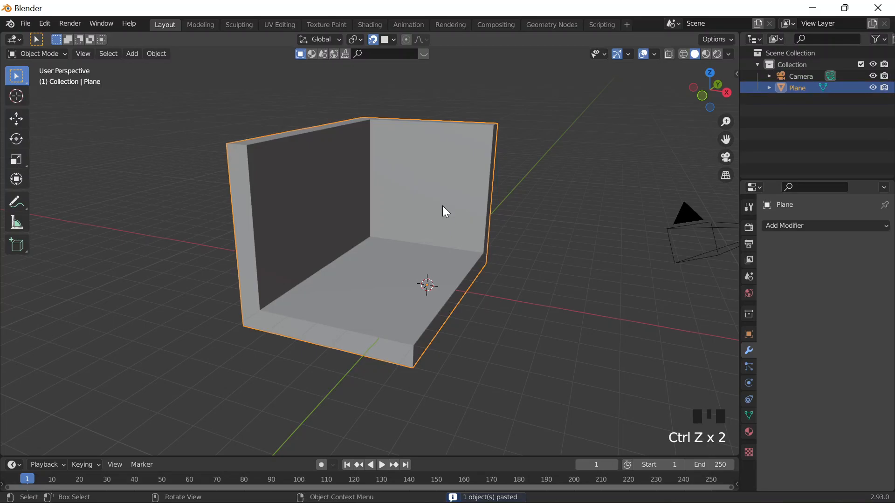
key(ctrl+b)
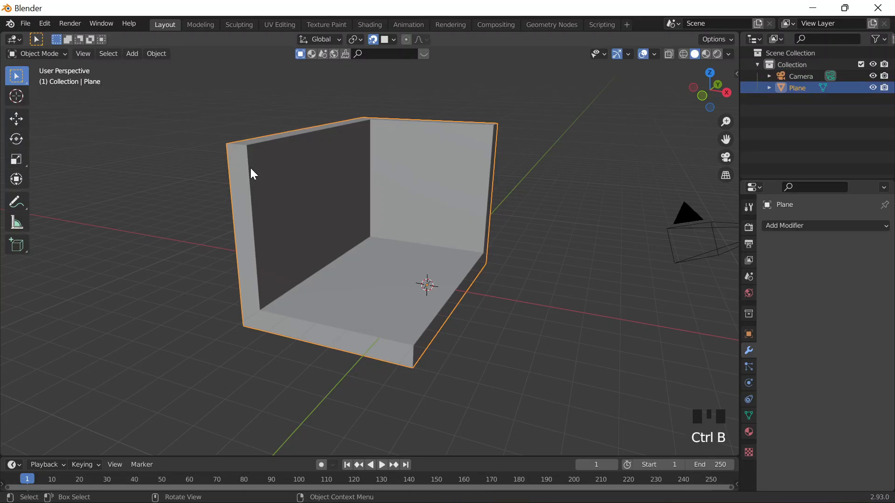
Enter Edit Mode on the room and select the three short outer corner edges of the two walls and the floor.
click(255, 163)
key(Tab)
middle_drag(258, 166, 214, 135)
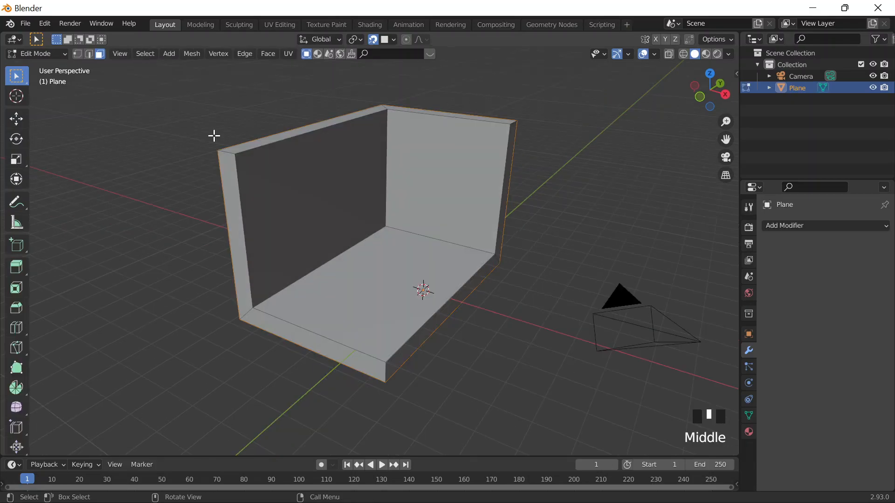
click(235, 233)
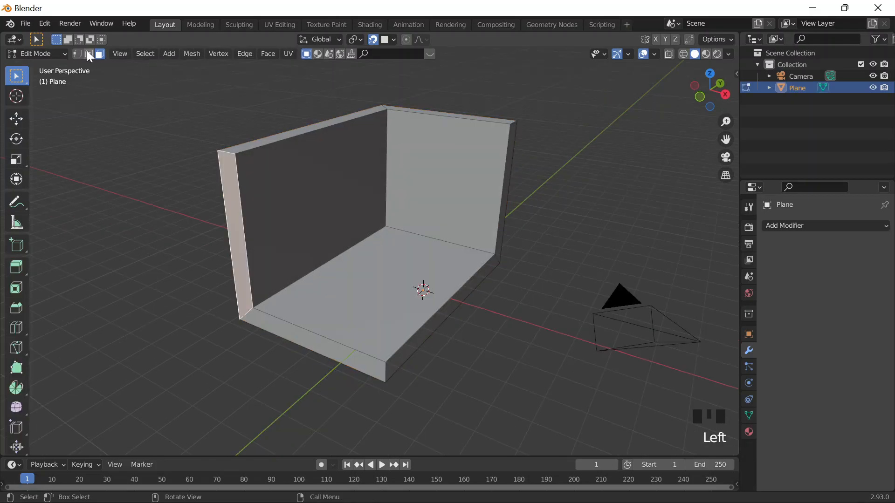
click(89, 54)
click(176, 174)
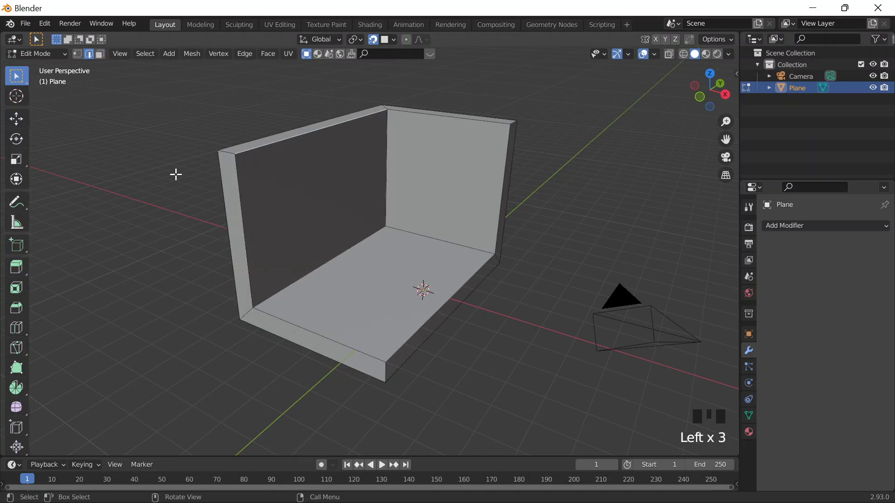
click(219, 153)
middle_drag(219, 153, 335, 237)
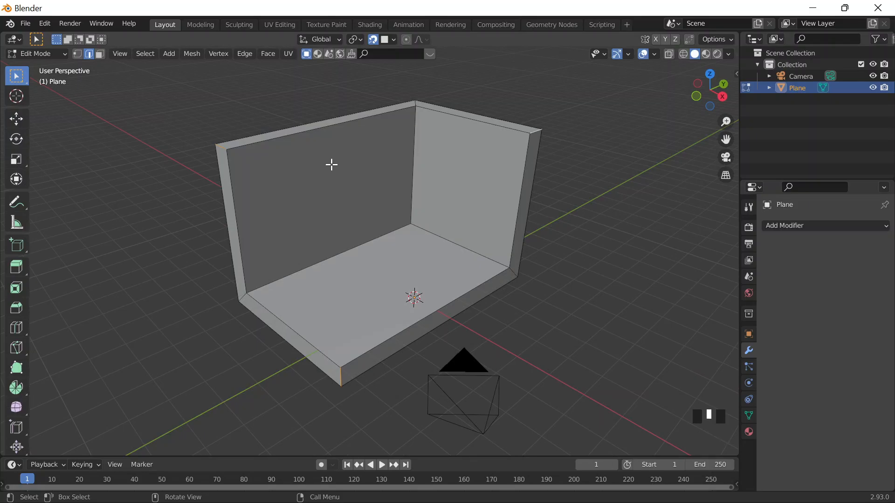
Try a bevel on the three selected corner edges.
key(ctrl+b)
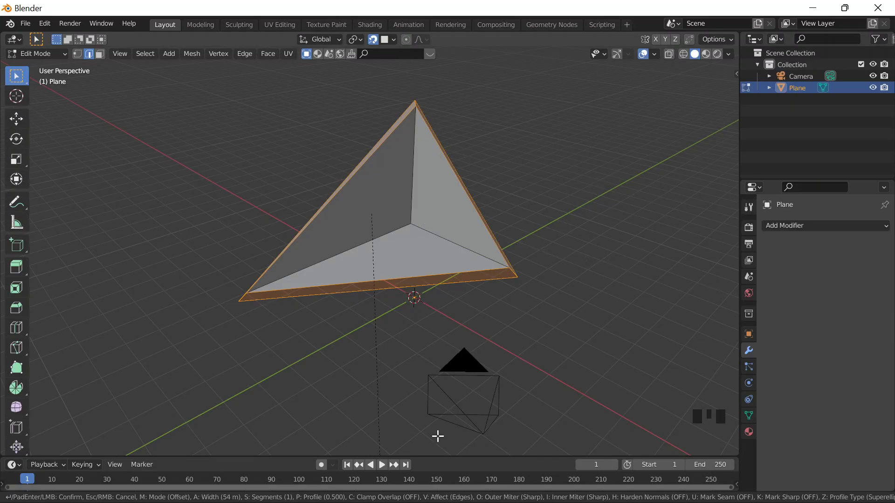
key(Escape)
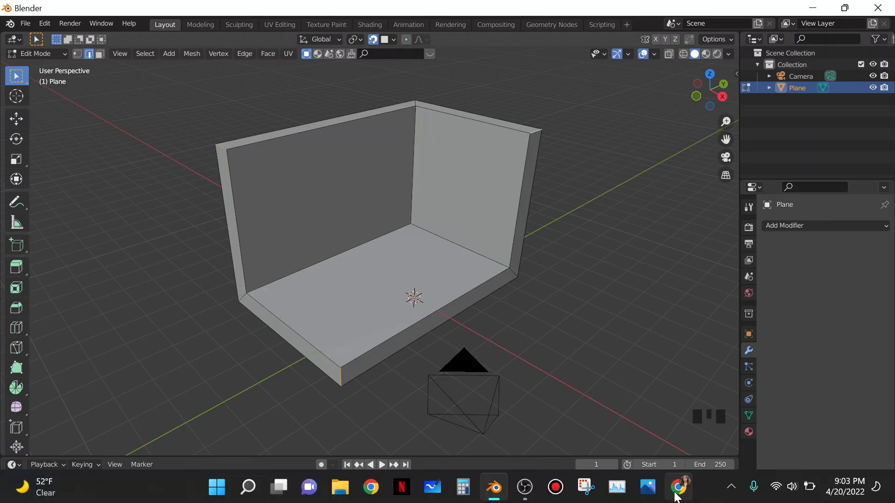
Switch to Chrome, watch how the tutorial sets the bevel segments for the rounded corners, and return to Blender.
click(678, 492)
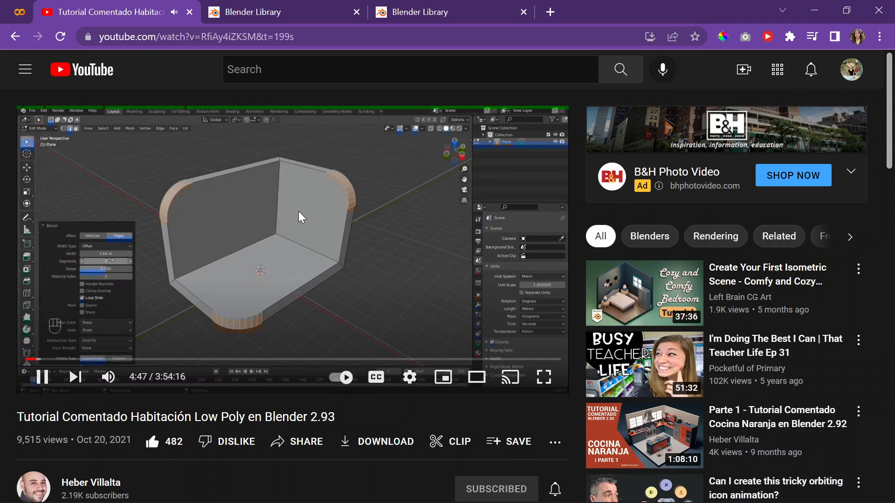
click(315, 202)
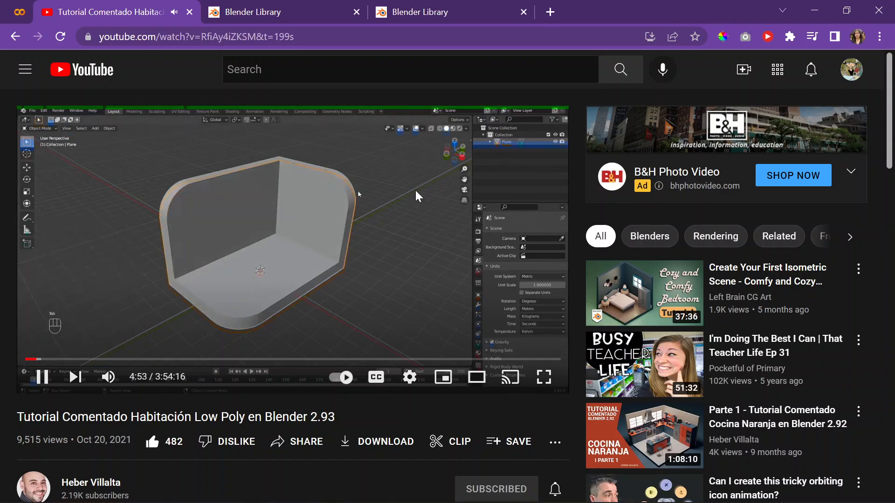
key(super+Down)
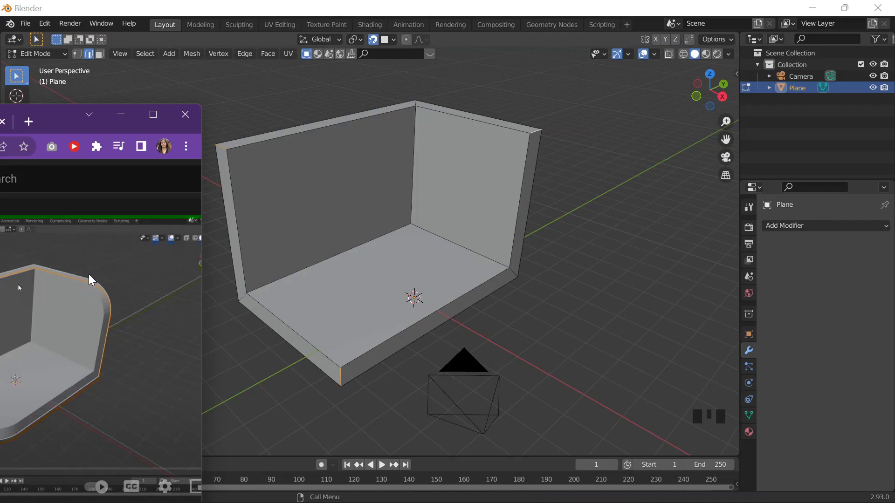
click(120, 114)
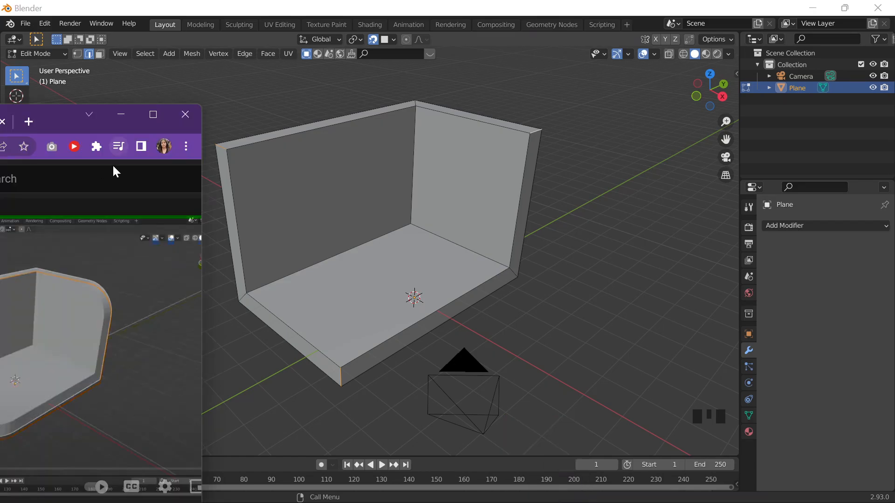
double_click(73, 126)
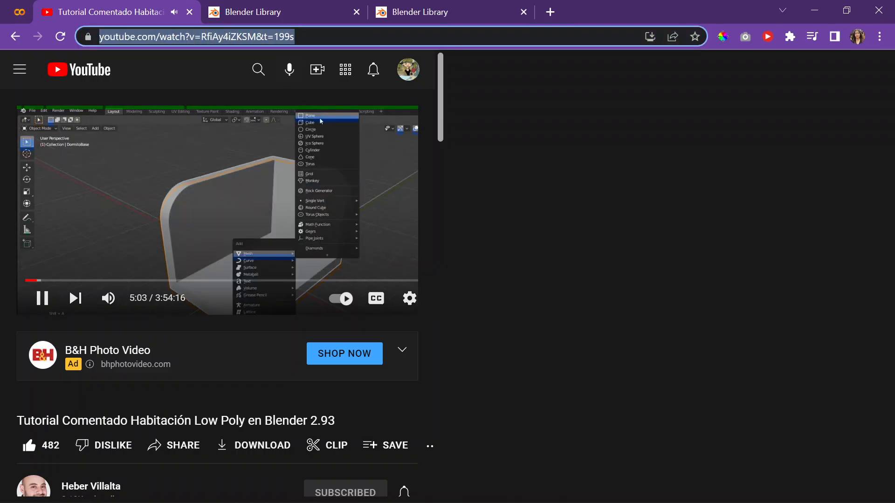
click(147, 37)
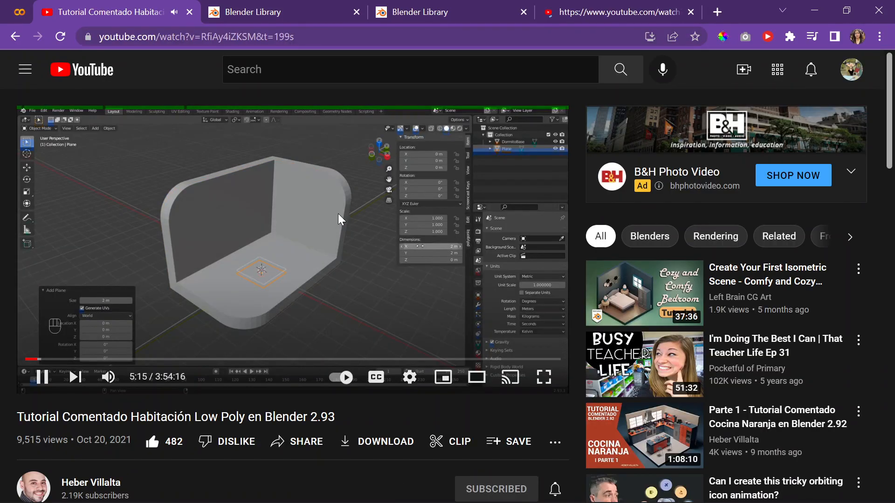
click(364, 187)
key(alt+Tab)
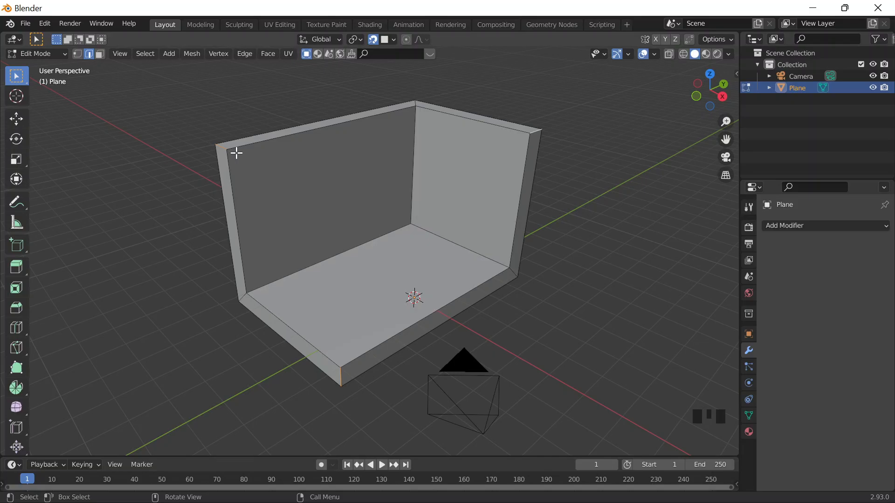
Bevel the three selected corner edges with a width of 1.79 m and 10 segments, and return to Object Mode.
key(ctrl+b)
scroll(402, 165, up, 1)
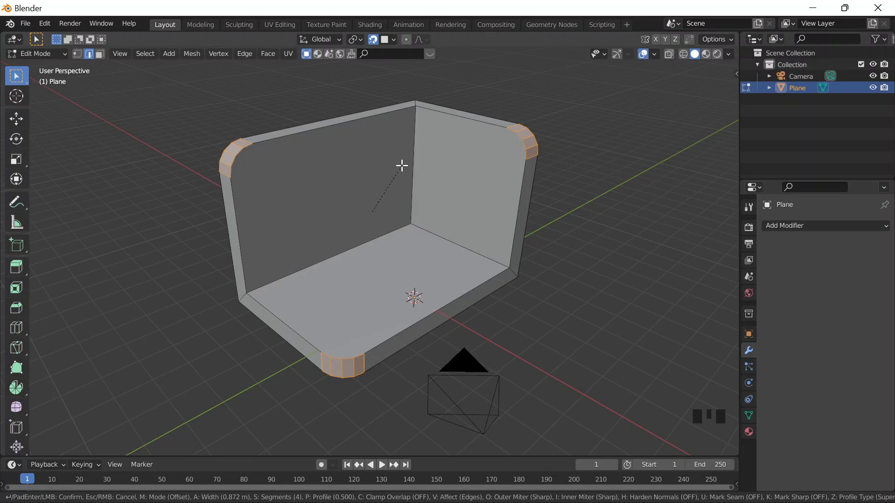
scroll(573, 111, up, 3)
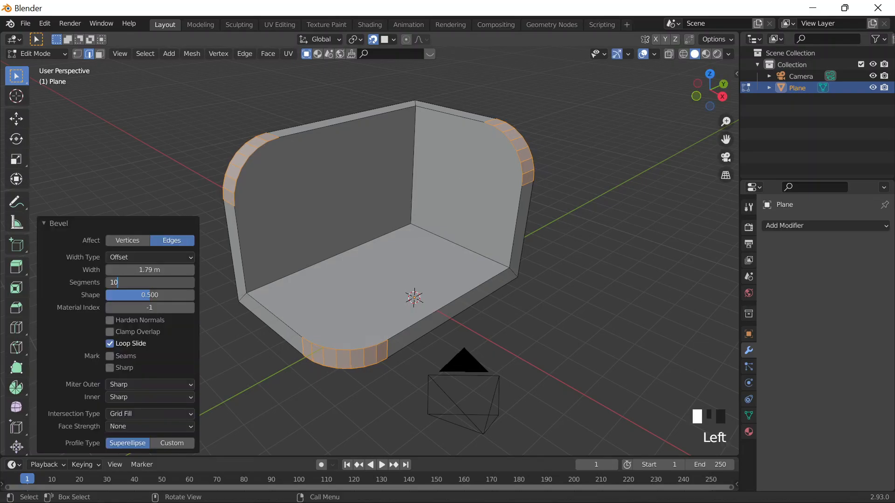
key(Return)
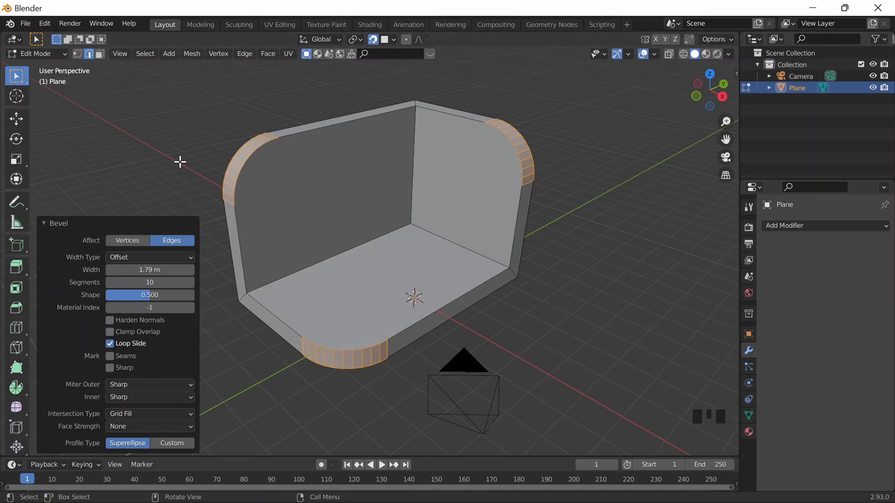
key(Tab)
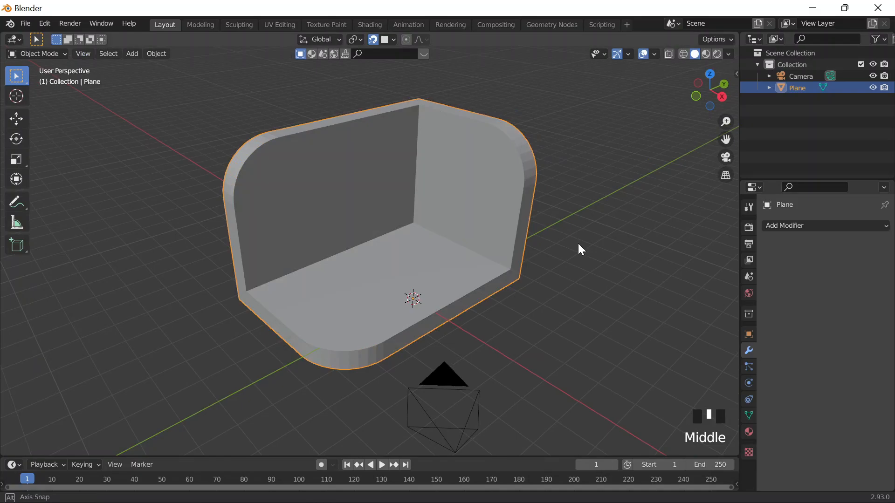
middle_drag(577, 244, 516, 250)
scroll(517, 250, down, 2)
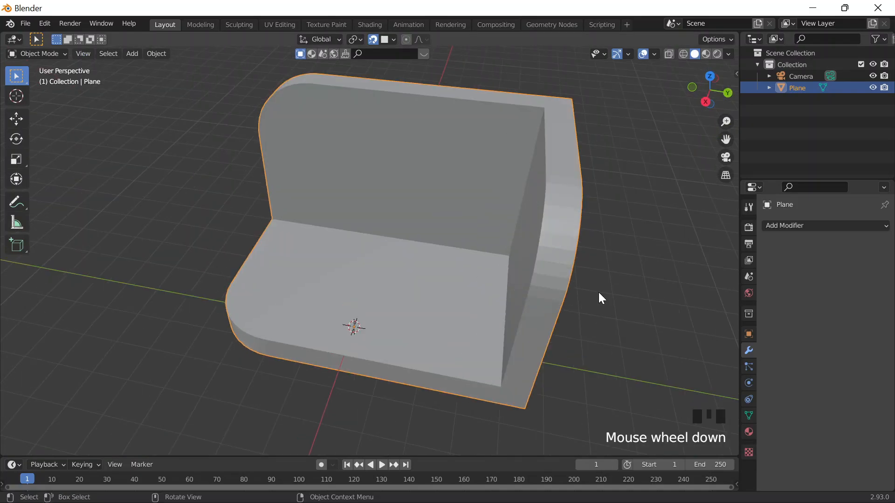
Switch to the tutorial video in Chrome and play the part where the room object is named.
middle_drag(600, 296, 566, 218)
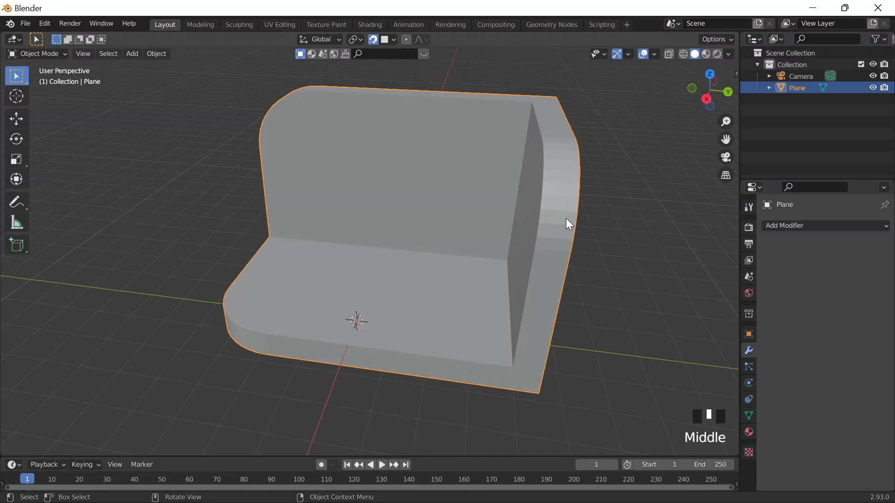
middle_drag(565, 218, 473, 294)
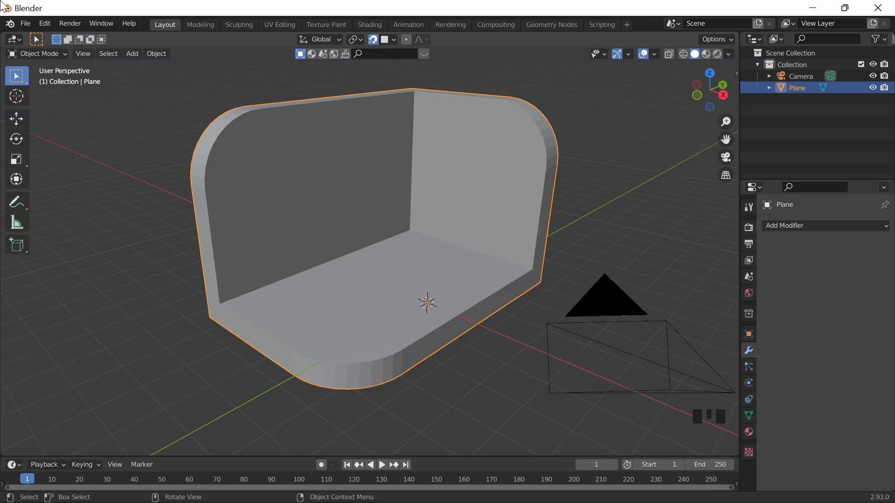
key(alt+Tab)
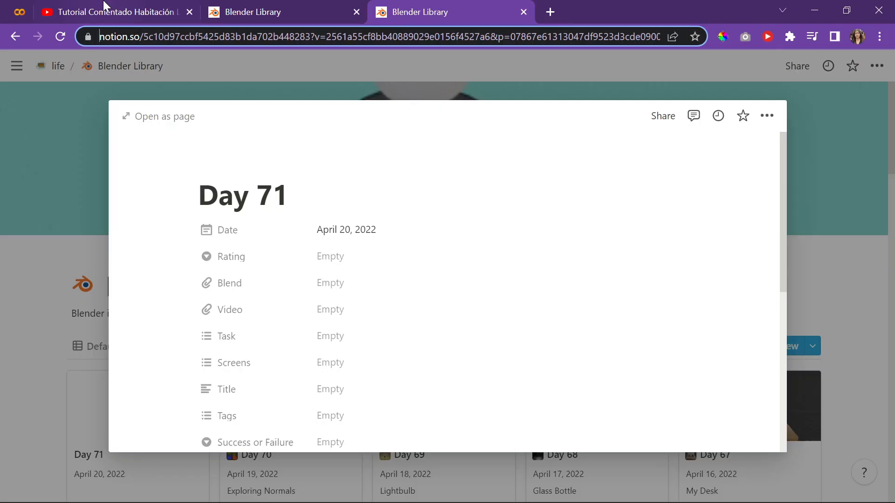
click(104, 6)
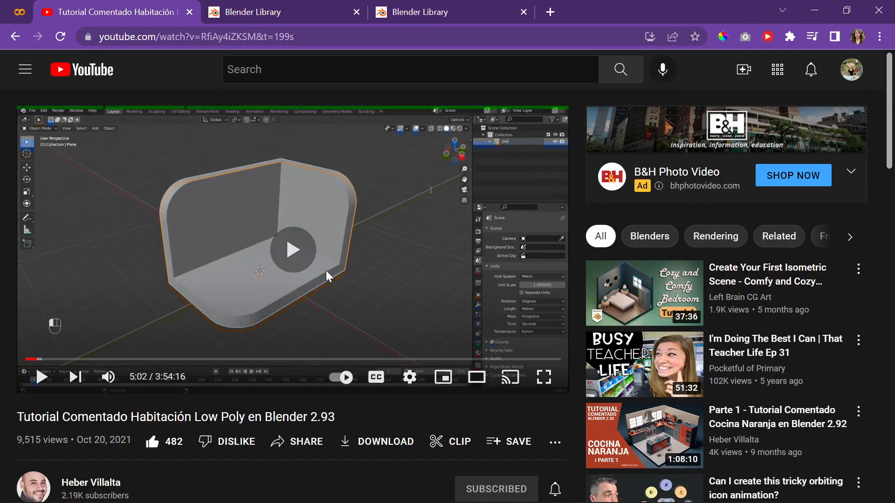
click(294, 267)
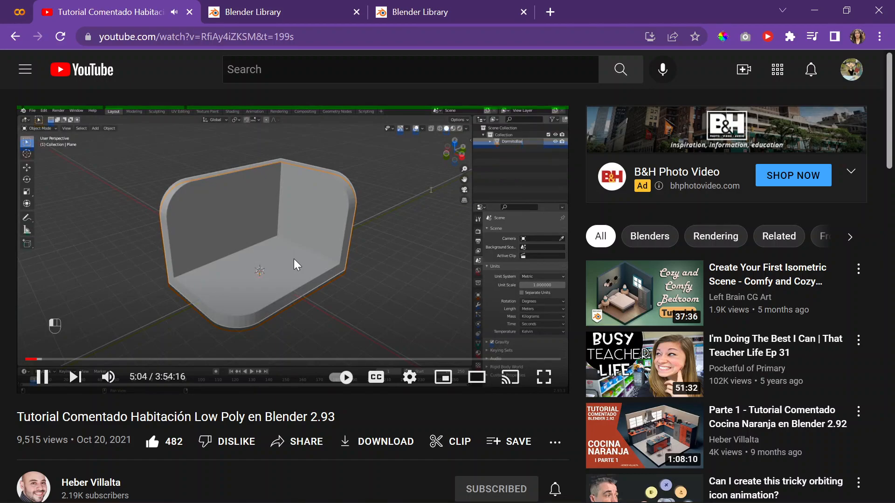
Return to Blender and rename the room's plane object to roomBase.
key(alt+Tab)
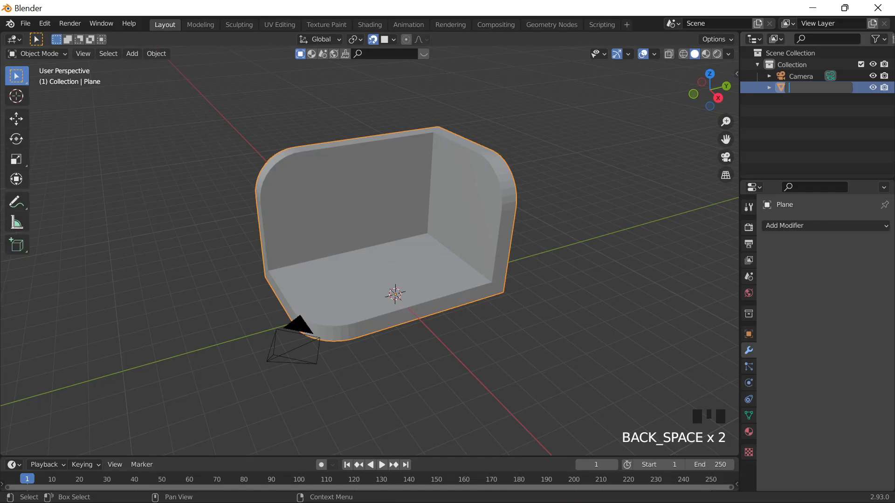
text(roomBase)
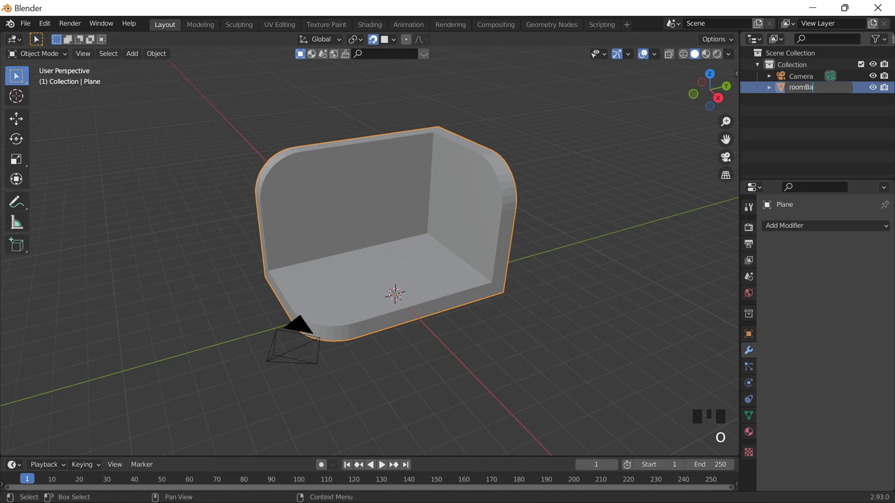
key(Return)
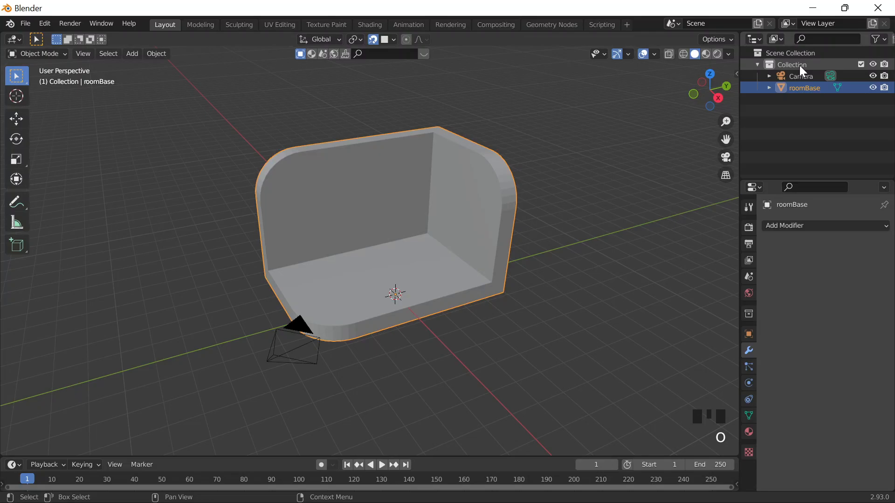
Check the tutorial in Chrome, add a mesh plane in Blender and set its dimensions to 0.96 m in X and 0.17 m in Y.
key(alt+Tab)
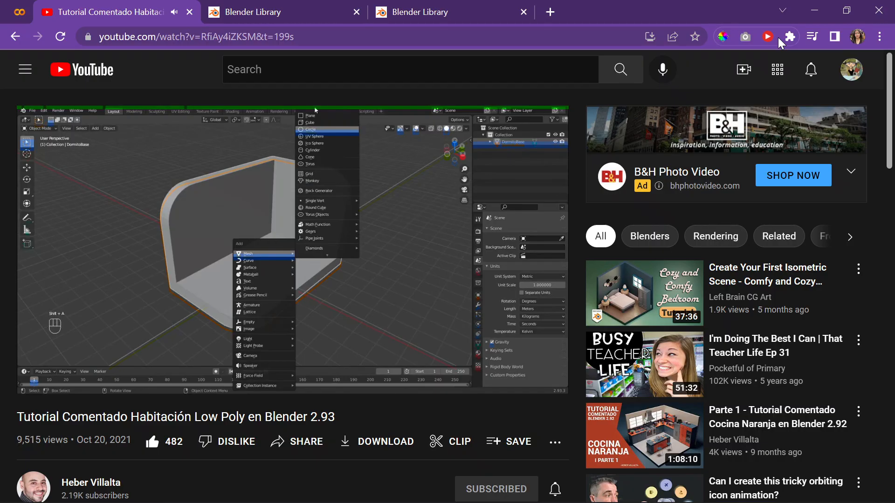
mouse_move(164, 241)
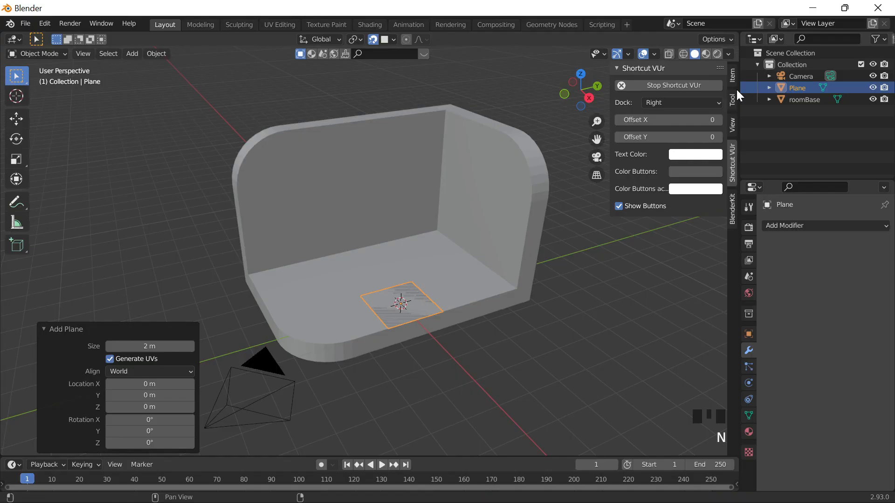
click(732, 80)
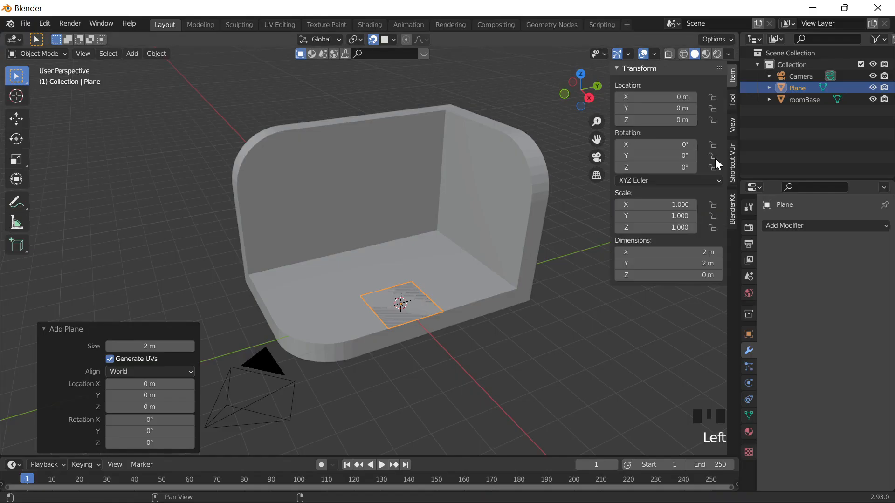
double_click(668, 252)
text(0.96)
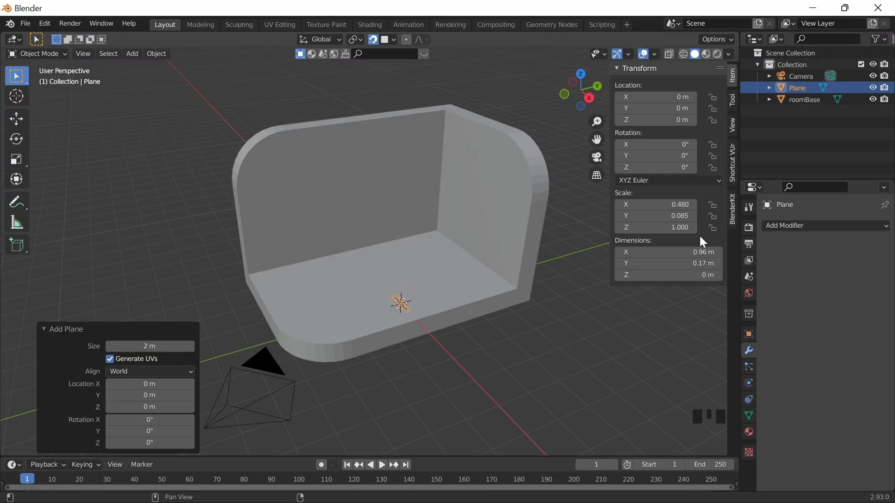
Switch to Chrome, watch how the tutorial raises the small plane into a tall panel, and return to Blender.
middle_drag(676, 326, 594, 484)
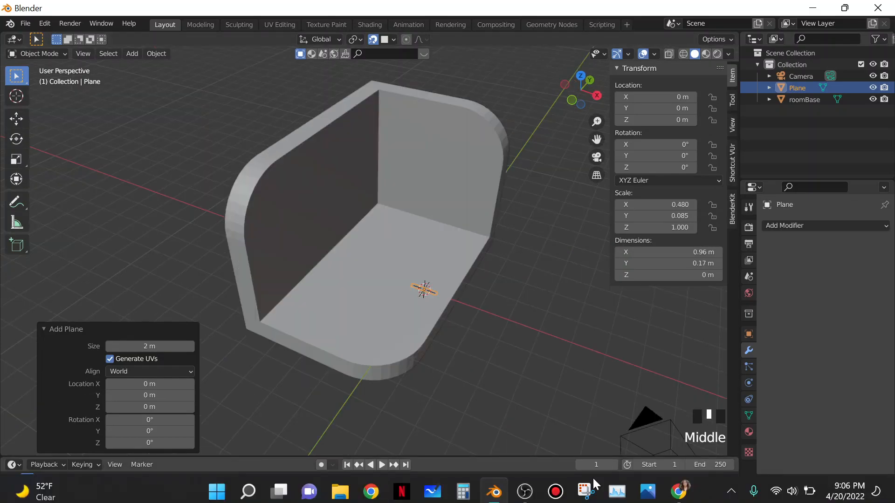
click(678, 491)
key(space)
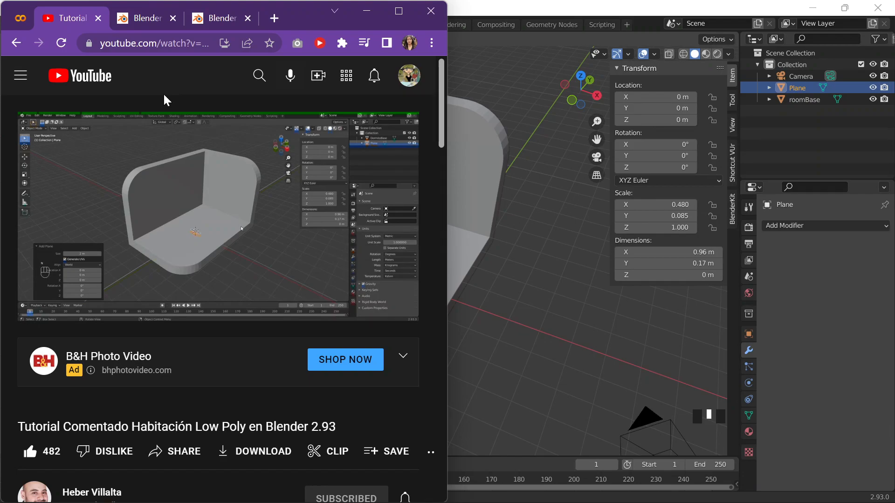
click(261, 201)
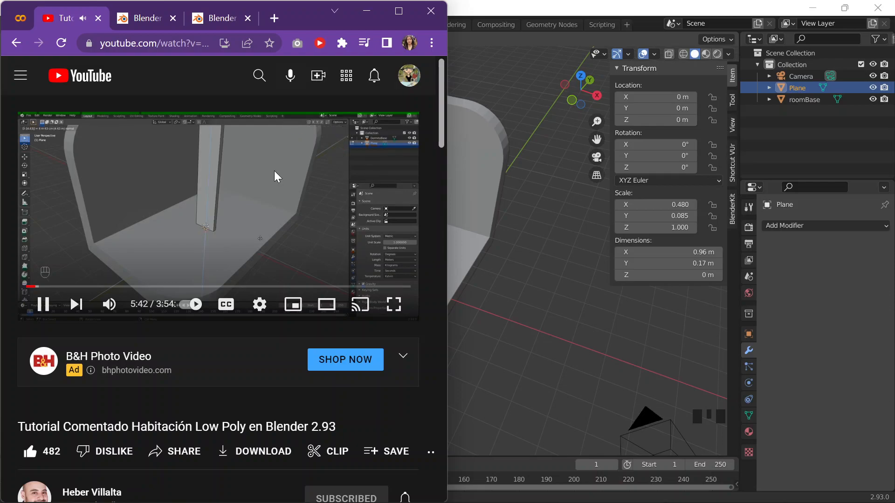
key(alt+Tab)
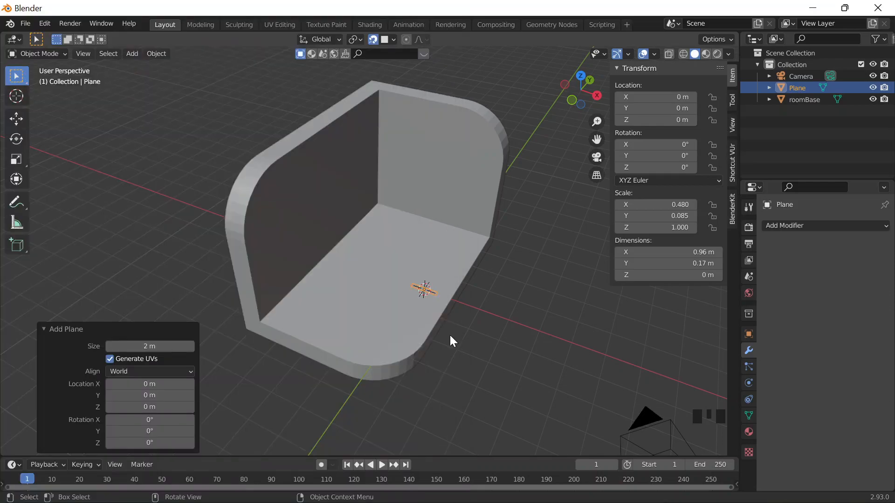
Enter Edit Mode on the small plane and extrude it 4.43 m along Z into a tall, thin panel.
key(n)
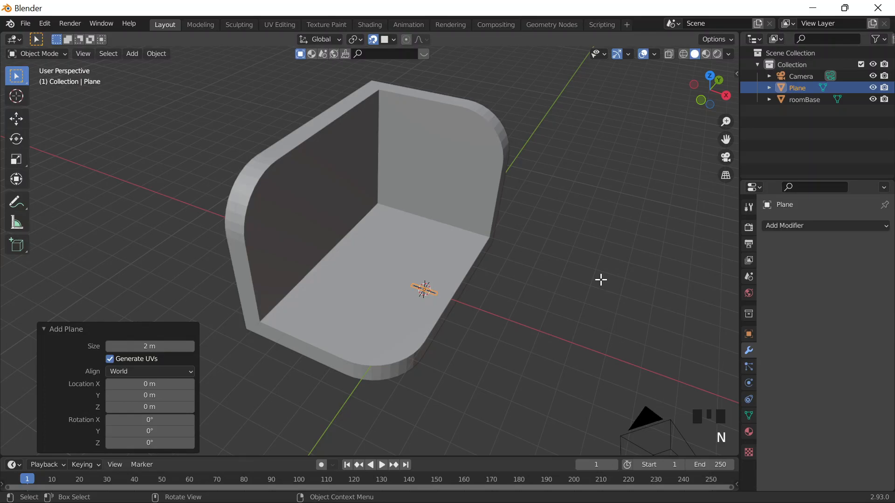
key(Tab)
text(gx4.46)
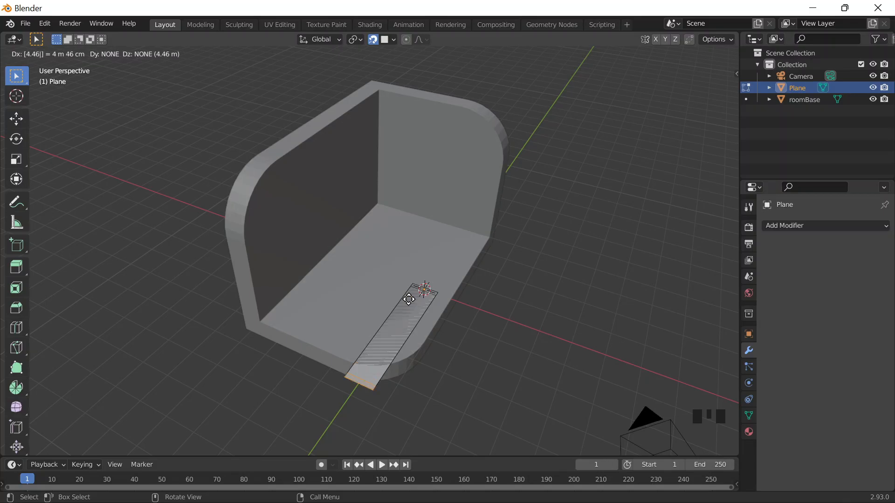
key(Return)
middle_click(506, 275)
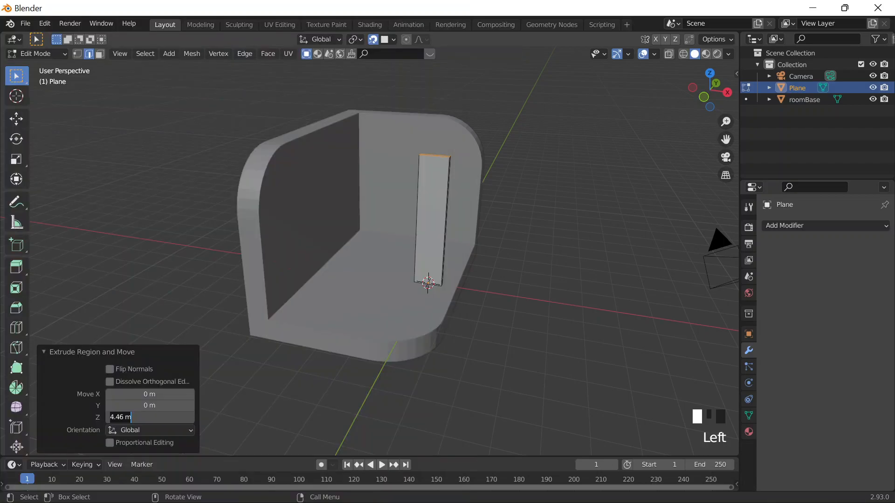
text(4.43)
key(Return)
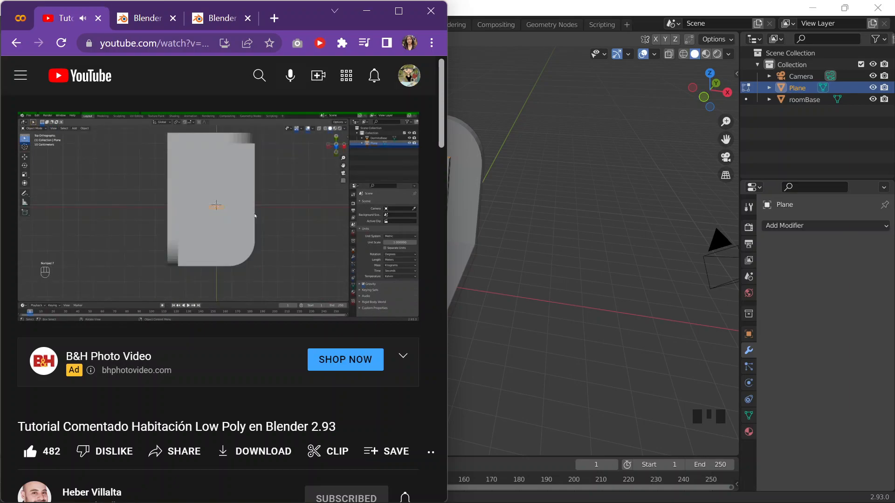
Check the tutorial in Chrome, return to Object Mode in Blender and show the scene from the top in wireframe.
mouse_move(224, 149)
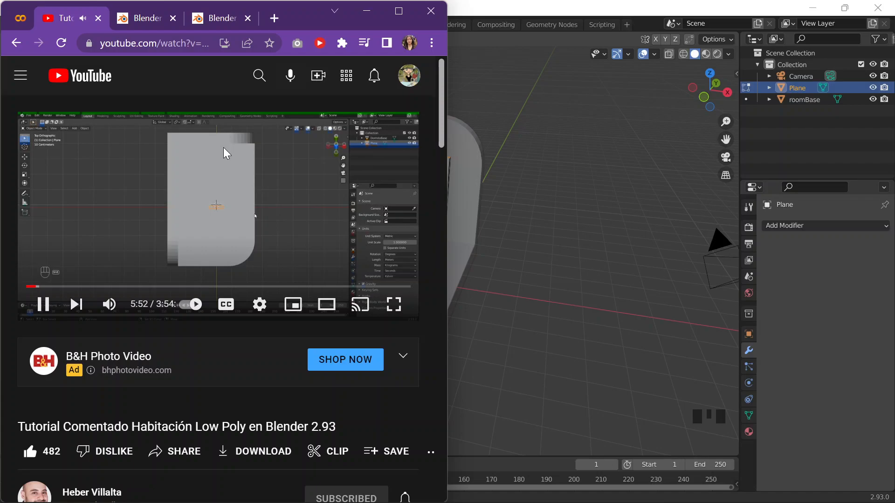
click(368, 12)
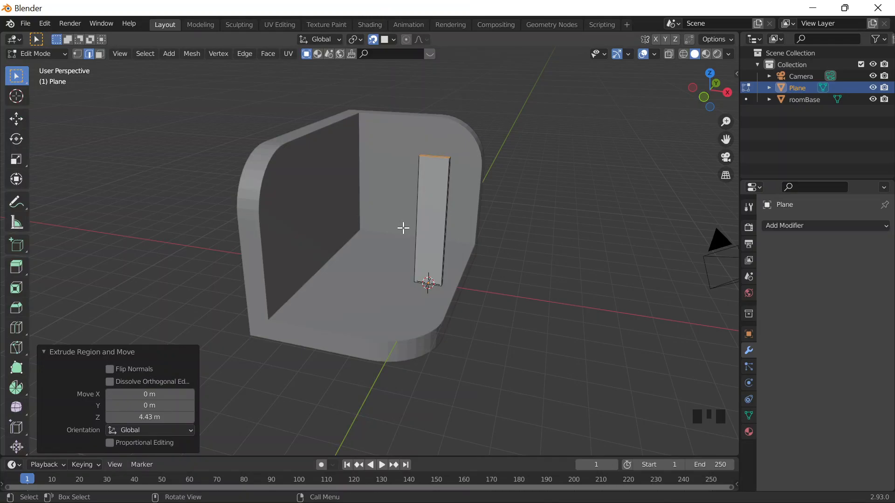
key(Tab)
middle_drag(403, 227, 539, 227)
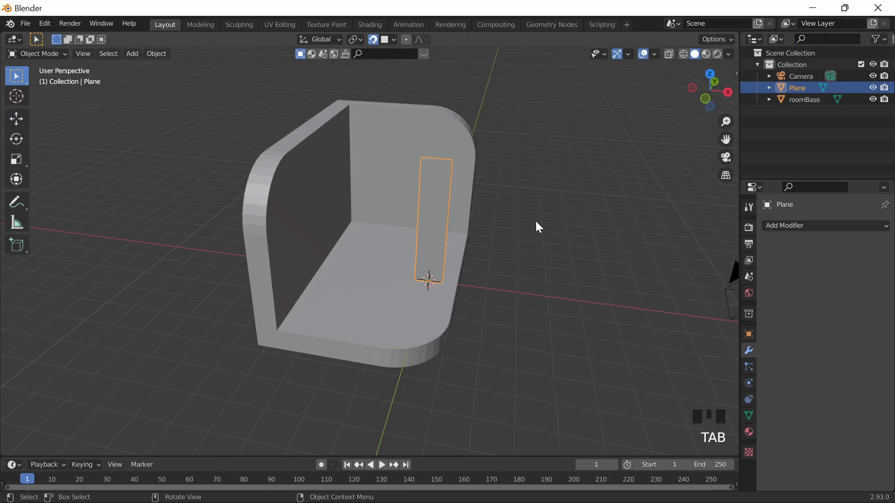
key(KP_7)
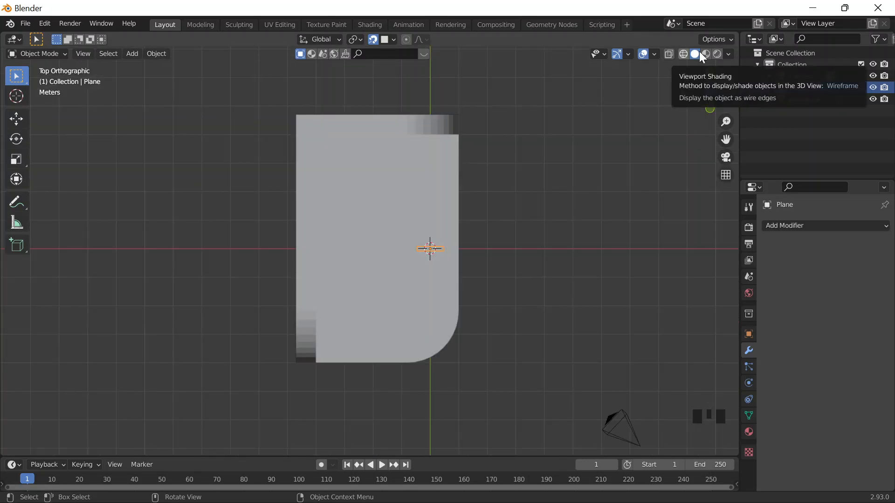
click(684, 54)
Switch to Chrome, watch which snapping settings the tutorial chooses for positioning the panel, and return to Blender.
click(678, 487)
click(324, 216)
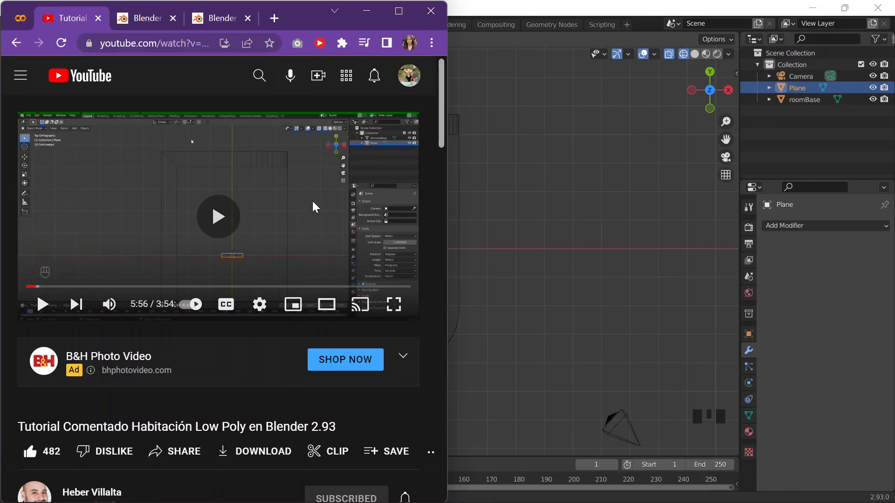
drag(309, 20, 346, 29)
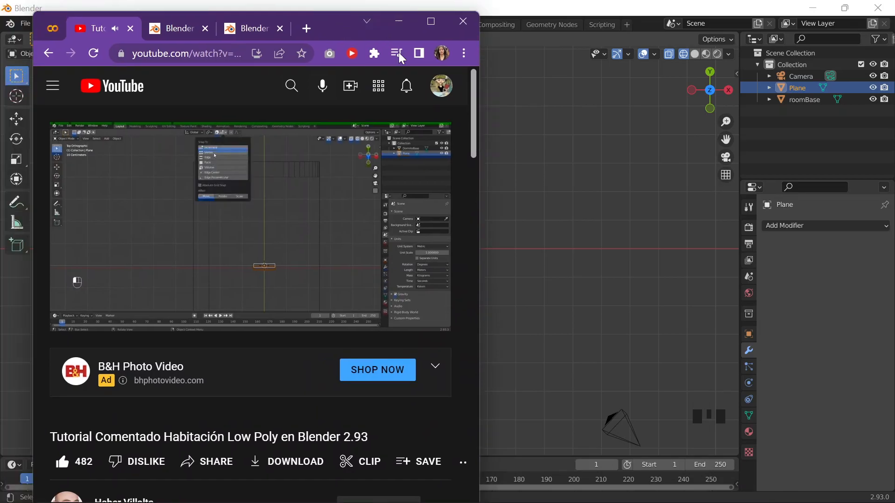
click(399, 21)
mouse_move(678, 493)
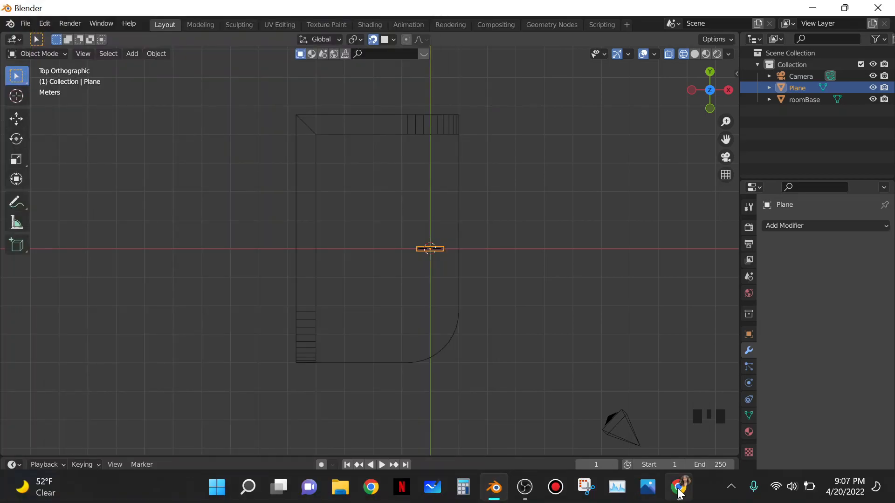
Switch the viewport back to solid shading and set the origin of roomBase to its geometry.
click(432, 254)
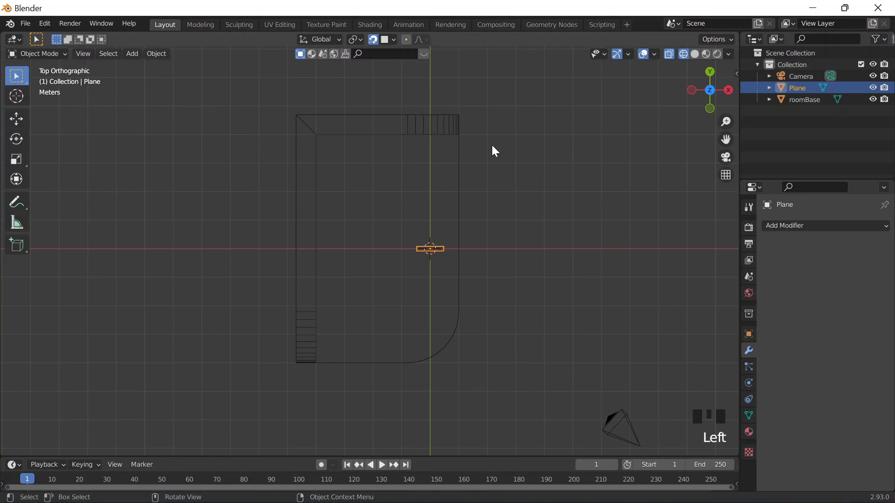
middle_drag(495, 152, 315, 235)
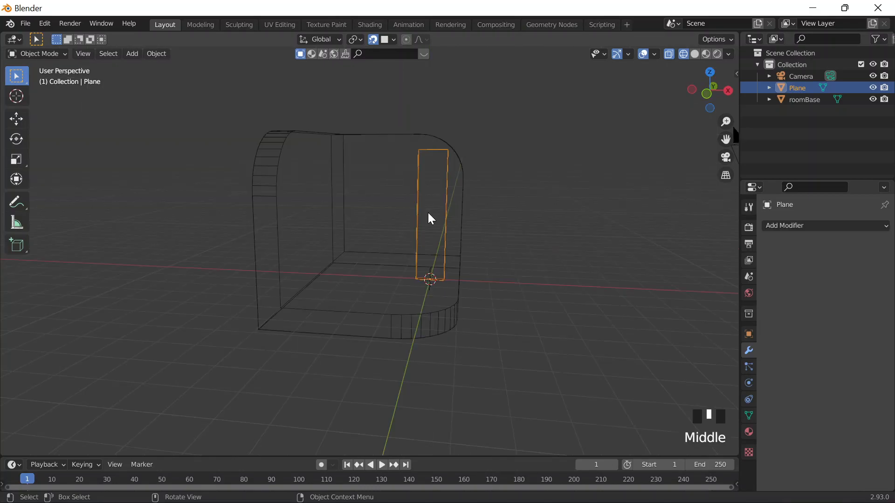
click(699, 56)
click(376, 310)
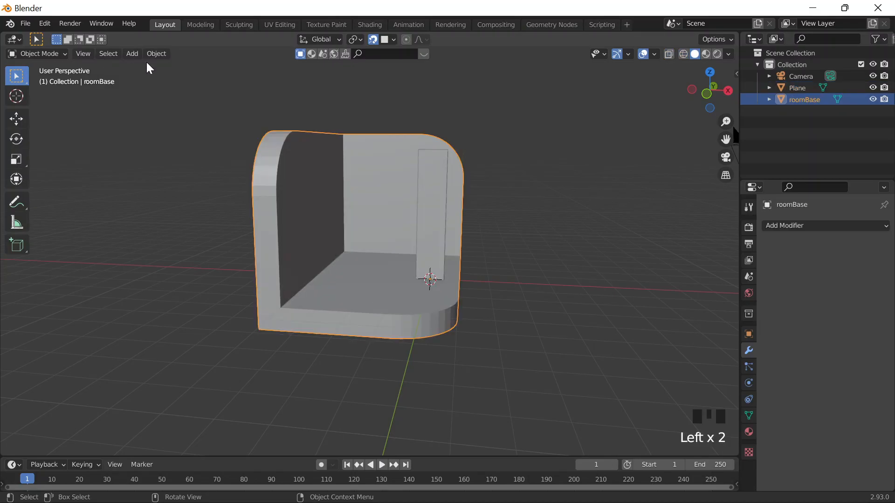
click(156, 53)
mouse_move(196, 79)
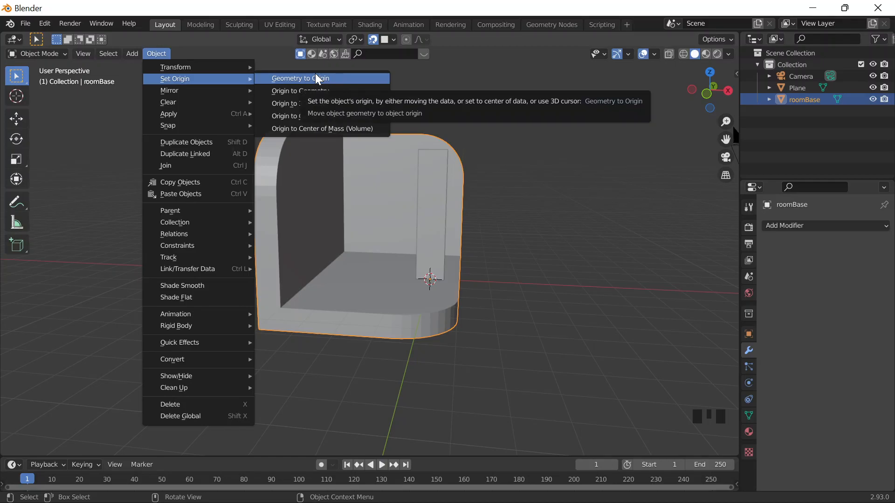
click(319, 92)
middle_drag(417, 238, 428, 296)
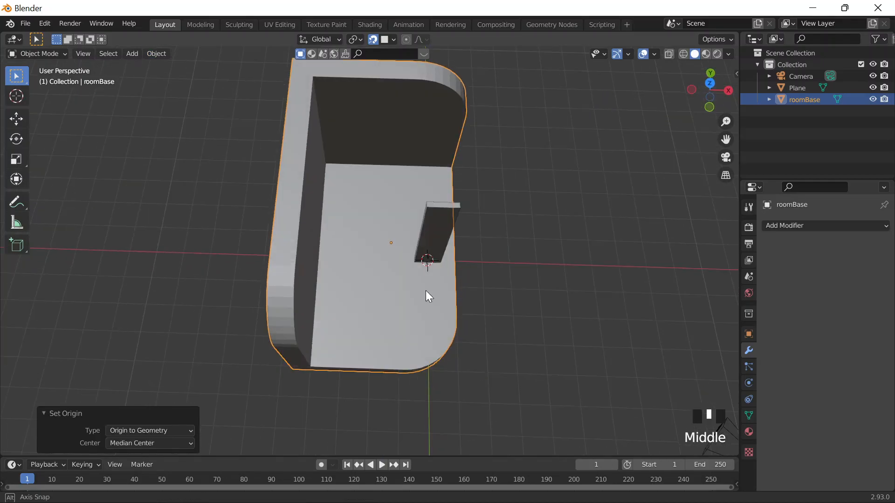
Try adding another 2 m mesh plane at the world origin, and undo it.
click(425, 293)
click(370, 257)
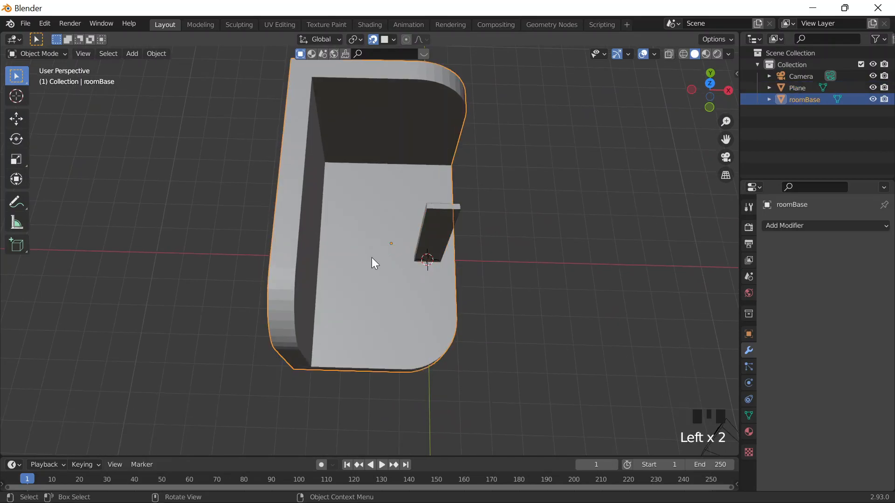
key(shift+a)
mouse_move(372, 259)
click(432, 260)
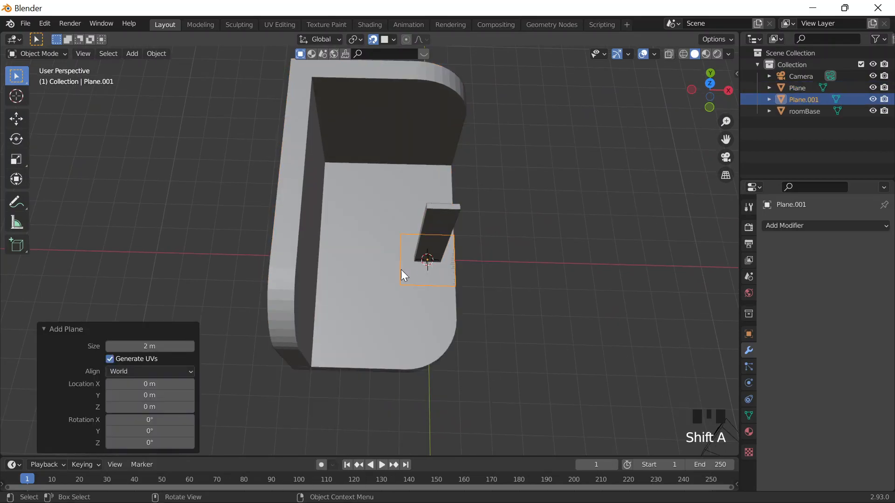
key(ctrl+z)
key(ctrl+z)
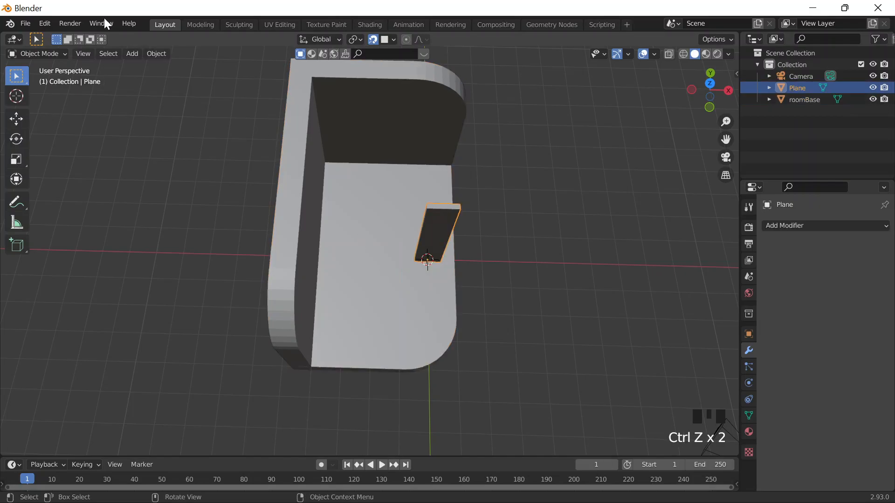
Move roomBase's geometry to its origin.
click(278, 149)
click(158, 53)
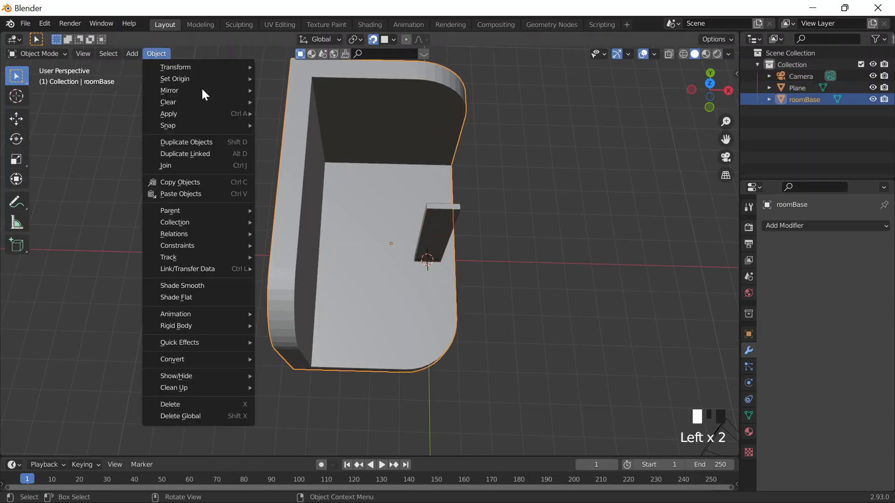
mouse_move(191, 78)
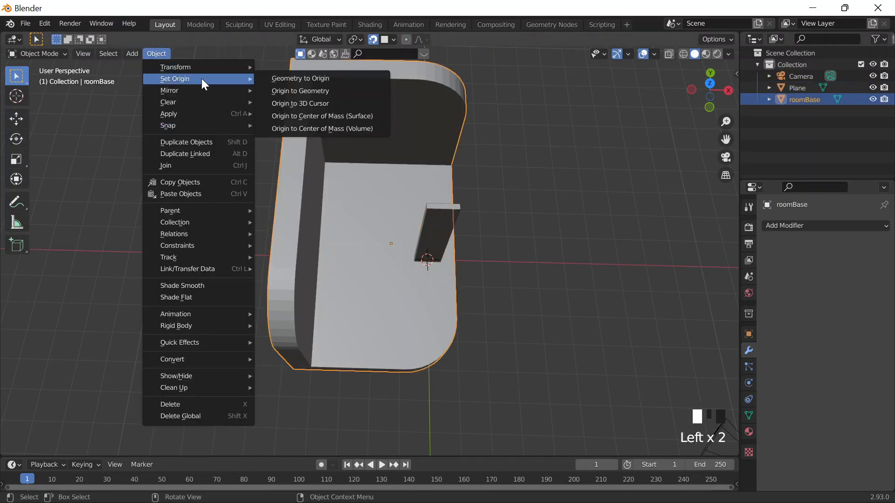
click(321, 80)
middle_drag(366, 236, 372, 219)
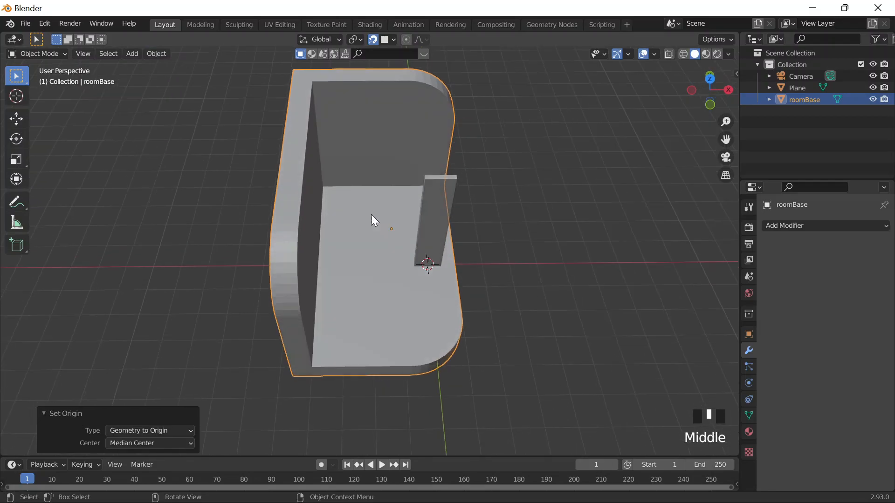
Try moving the tall panel's geometry to its origin, and undo it.
mouse_move(437, 217)
middle_down()
mouse_move(451, 224)
mouse_move(438, 208)
middle_up()
click(438, 207)
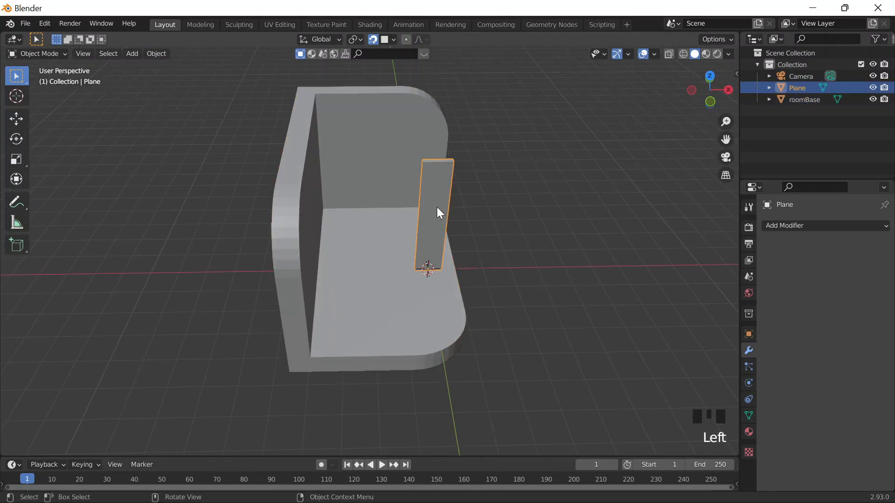
click(157, 53)
mouse_move(177, 79)
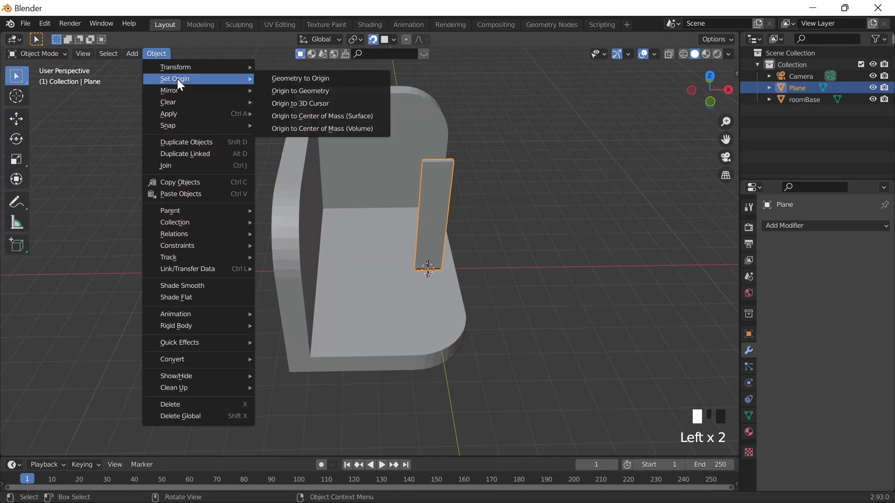
click(296, 84)
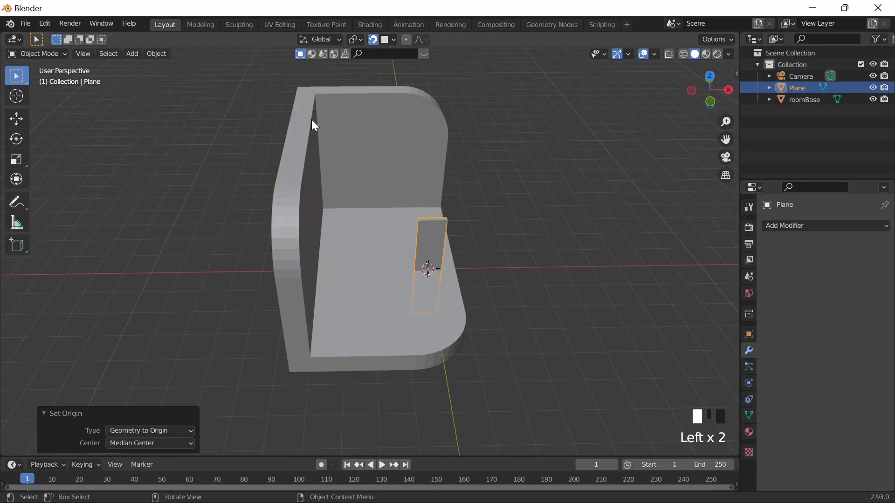
key(ctrl+z)
Set the tall panel's origin to the 3D cursor and reselect roomBase.
click(157, 54)
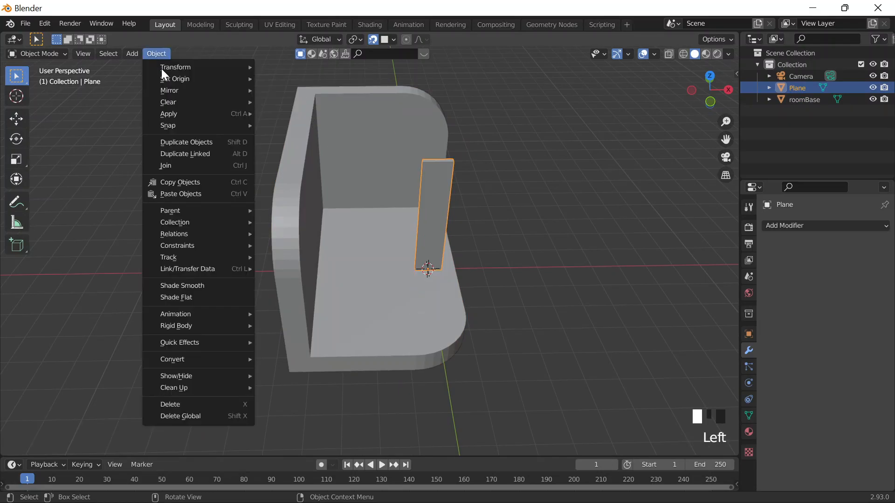
mouse_move(179, 80)
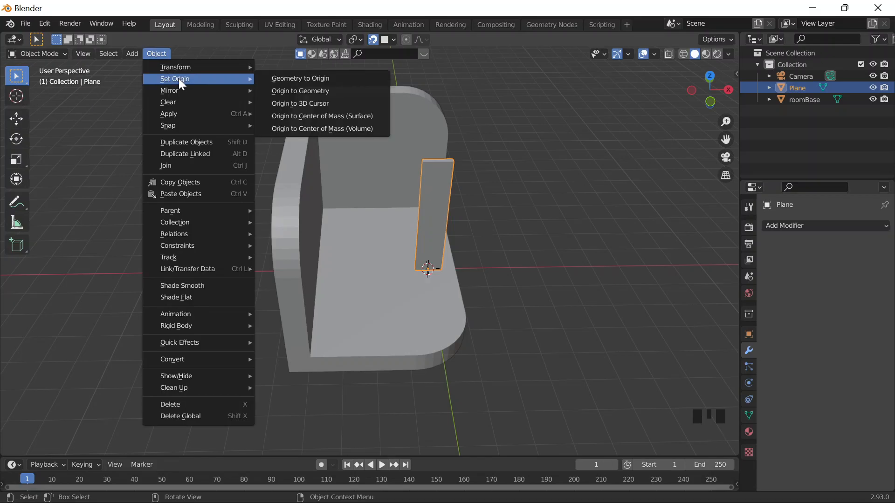
click(314, 106)
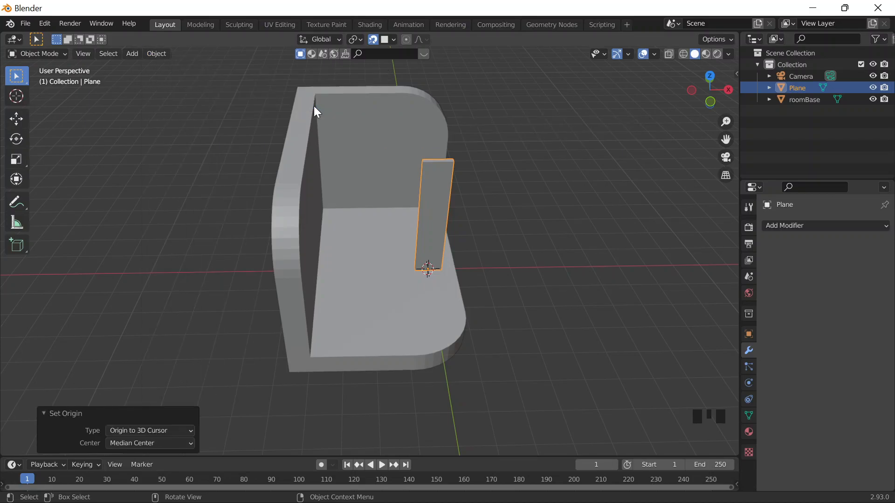
click(161, 56)
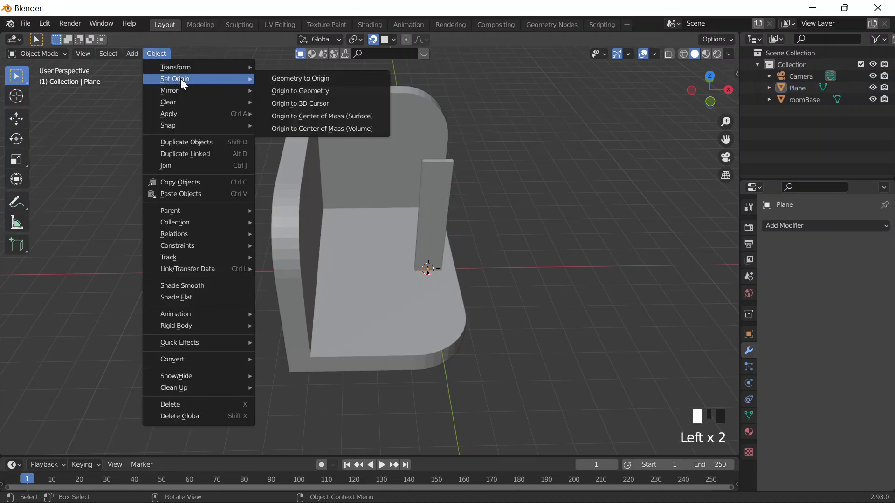
click(438, 197)
click(157, 54)
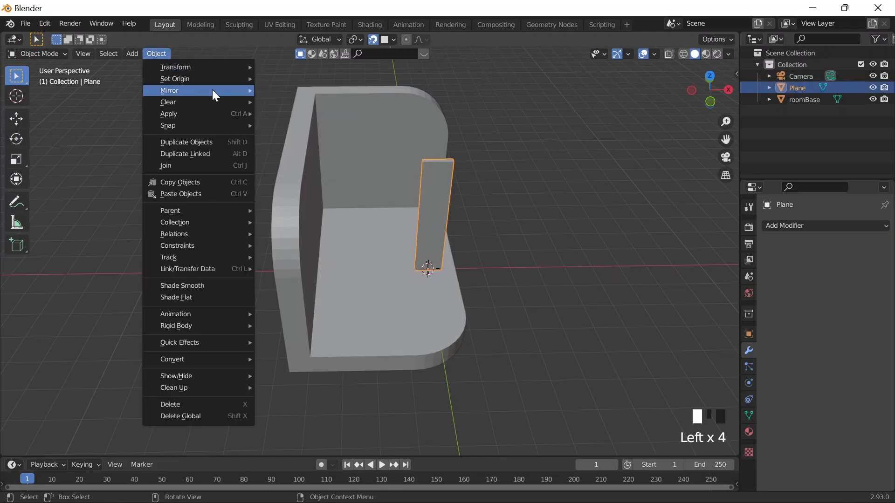
mouse_move(208, 80)
click(315, 103)
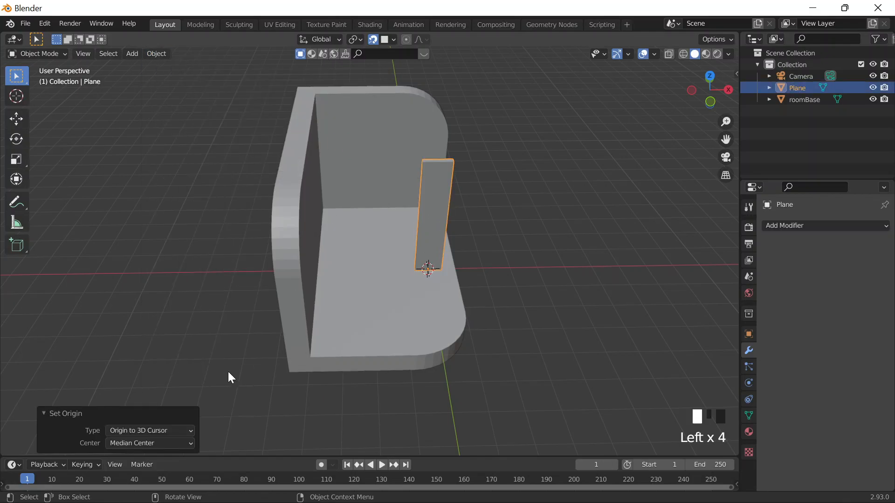
click(226, 335)
middle_drag(225, 335, 408, 249)
click(363, 249)
middle_drag(362, 328, 398, 329)
click(368, 333)
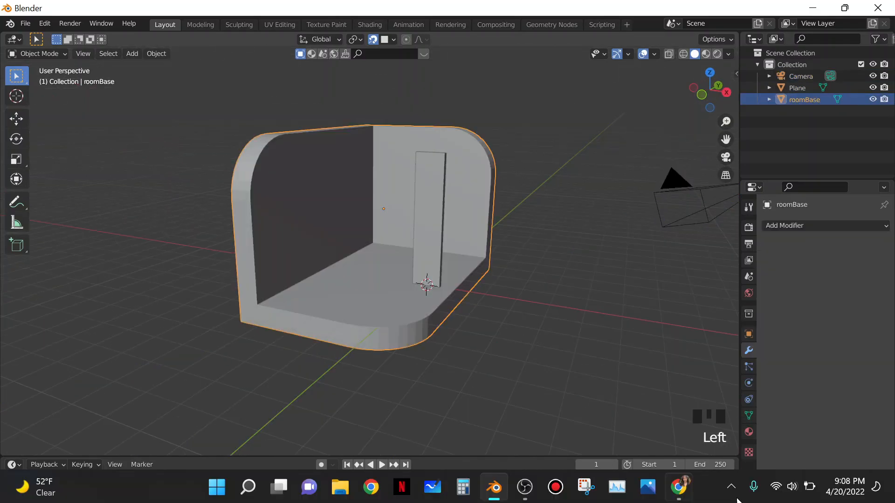
Switch to Chrome, maximize its window and rewind the low-poly room tutorial to where the base is first modelled.
click(678, 487)
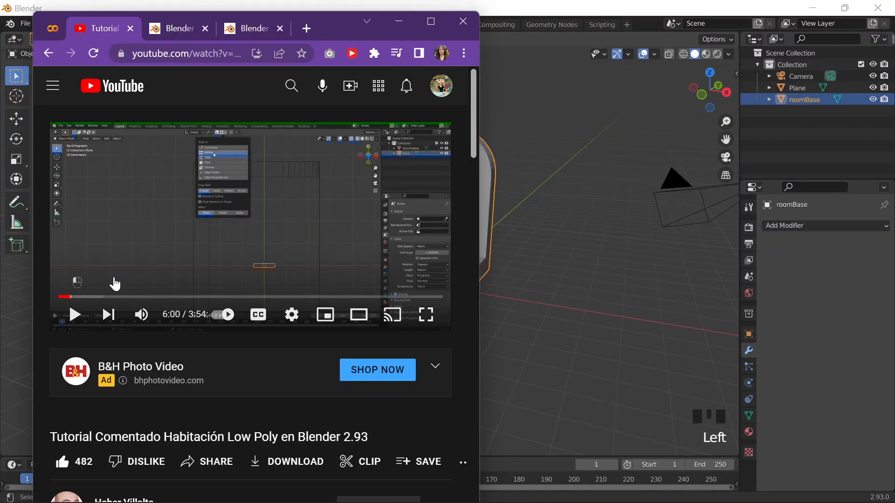
click(431, 21)
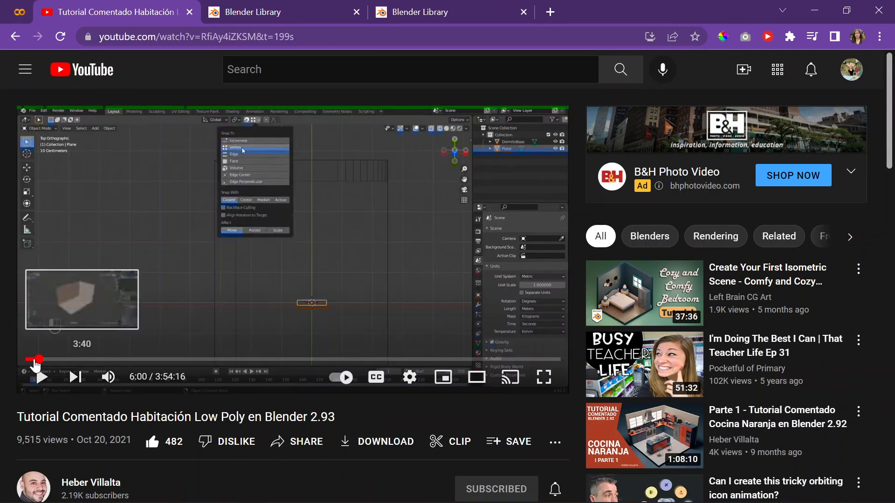
click(34, 359)
click(191, 276)
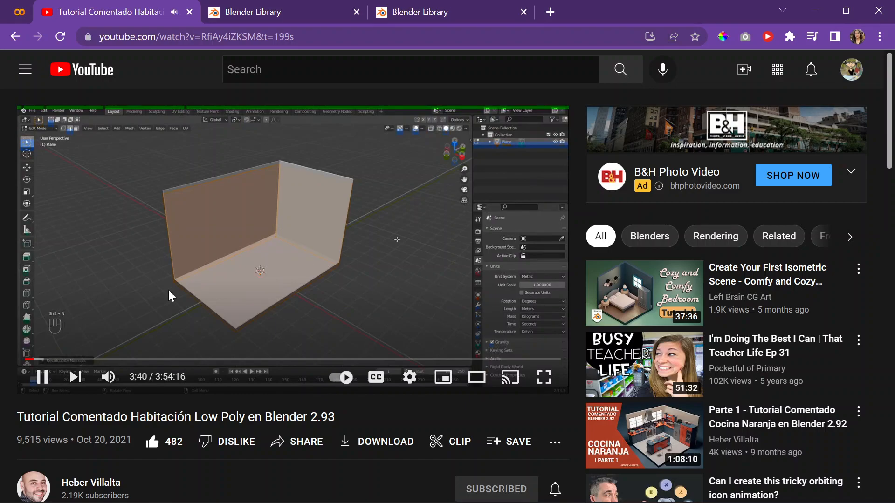
click(28, 359)
Look through the tutorial's description and comments, and return to the video.
scroll(438, 366, down, 2)
scroll(438, 366, down, 12)
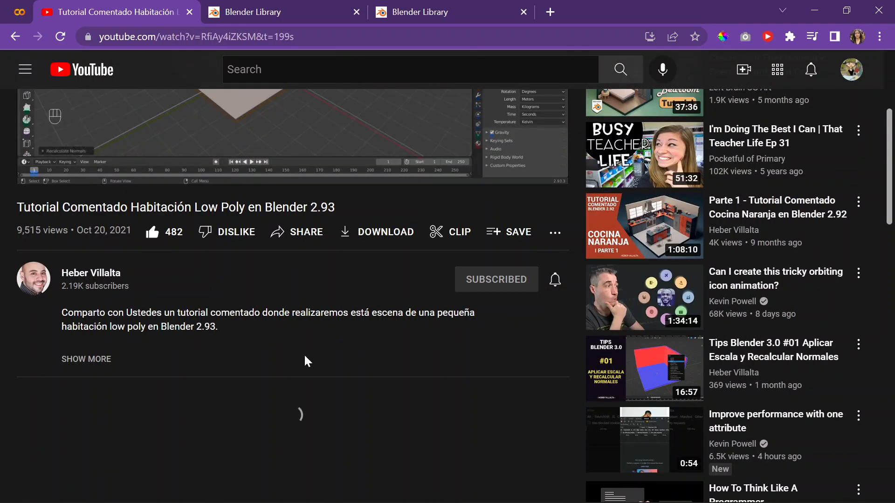
scroll(186, 359, up, 3)
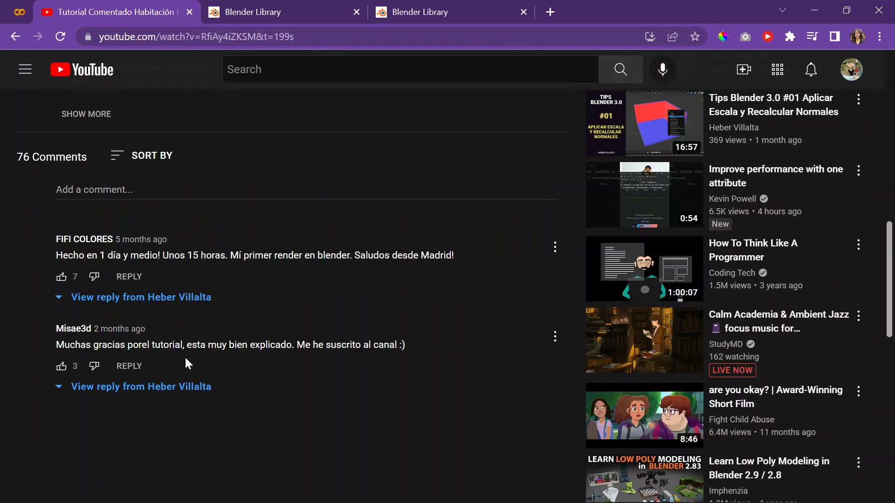
scroll(187, 358, down, 1)
scroll(188, 357, up, 12)
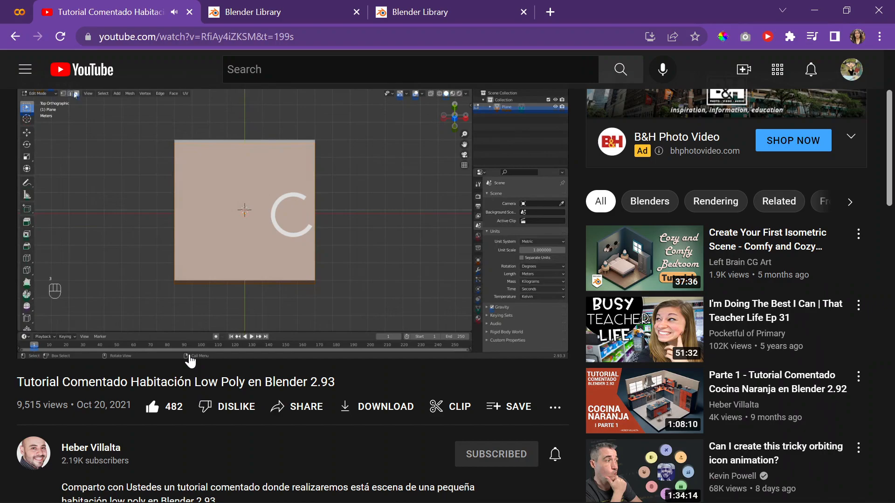
scroll(190, 361, up, 1)
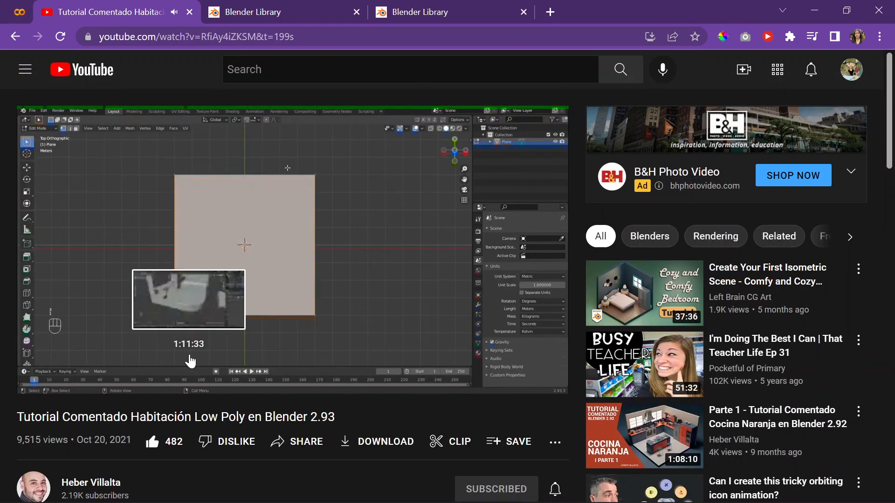
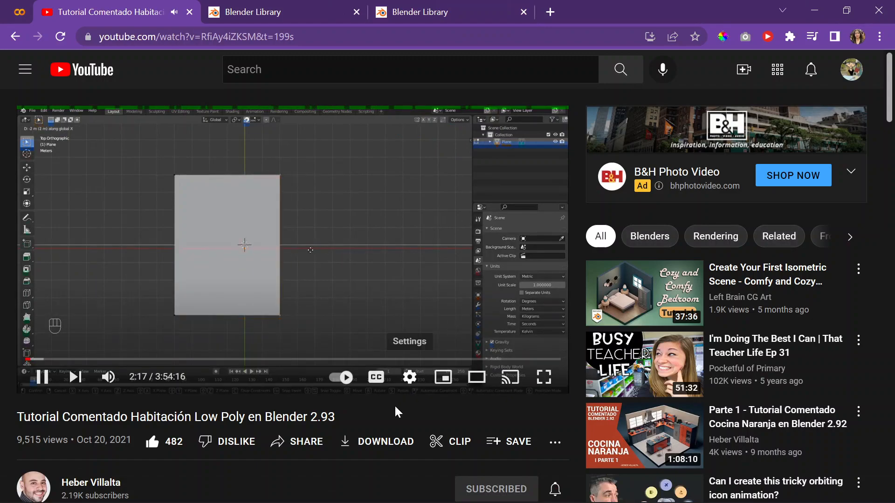
Watch how the tutorial resizes the floor plane and handles it in Object Mode, pause it and return to Blender.
mouse_move(278, 486)
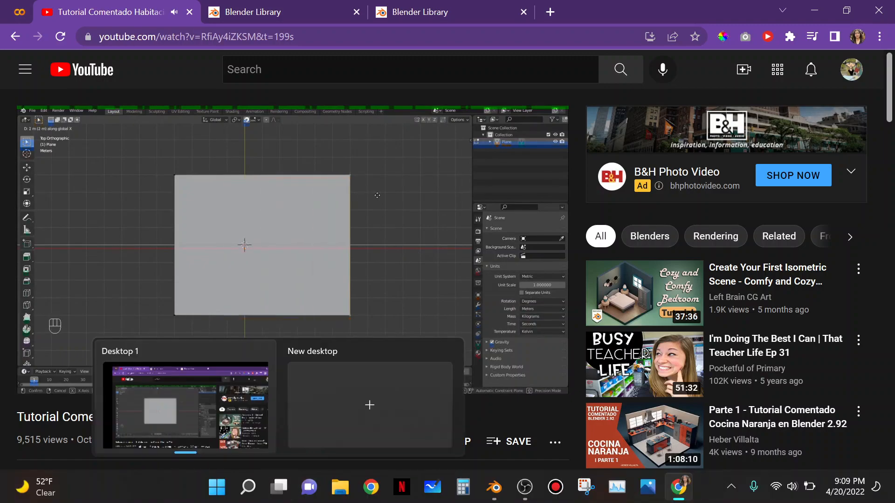
key(Right)
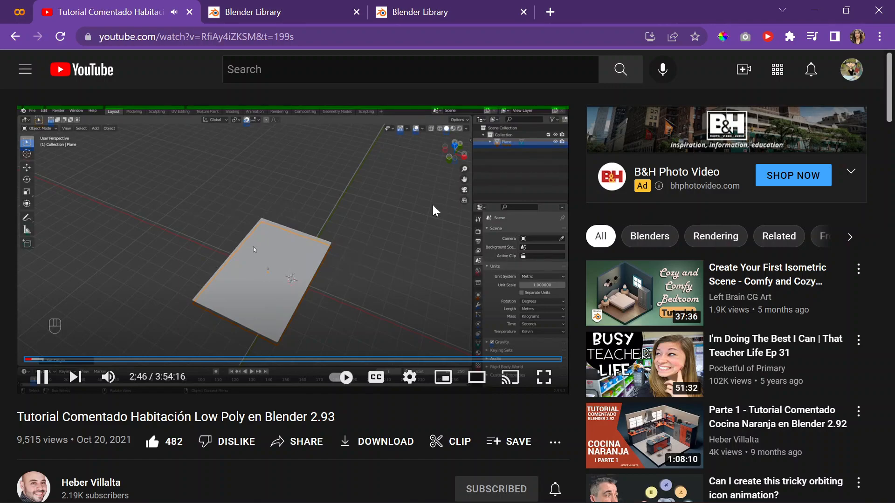
click(311, 196)
click(814, 11)
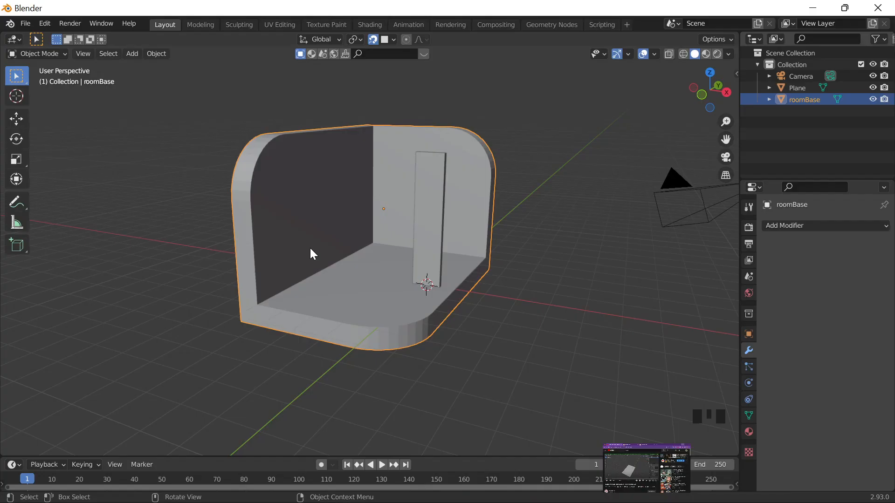
Set roomBase's origin to its geometry with Median Center, and deselect it.
middle_drag(393, 212, 371, 258)
click(371, 258)
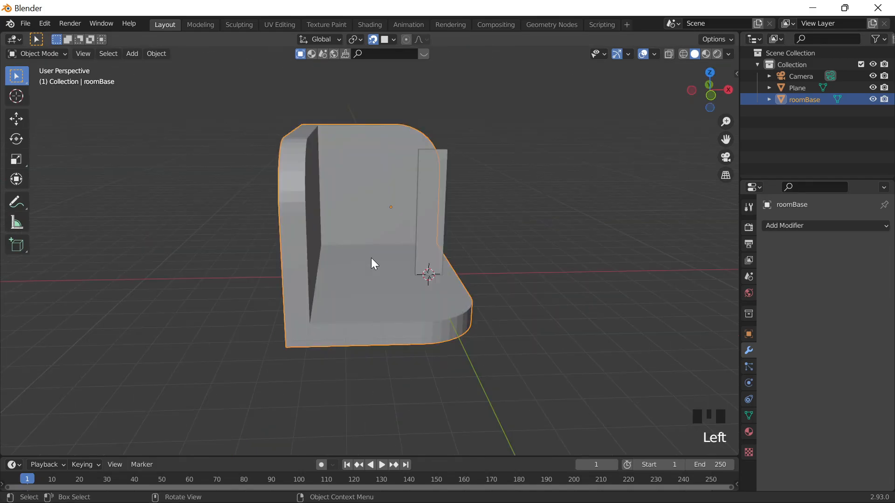
click(132, 53)
click(148, 53)
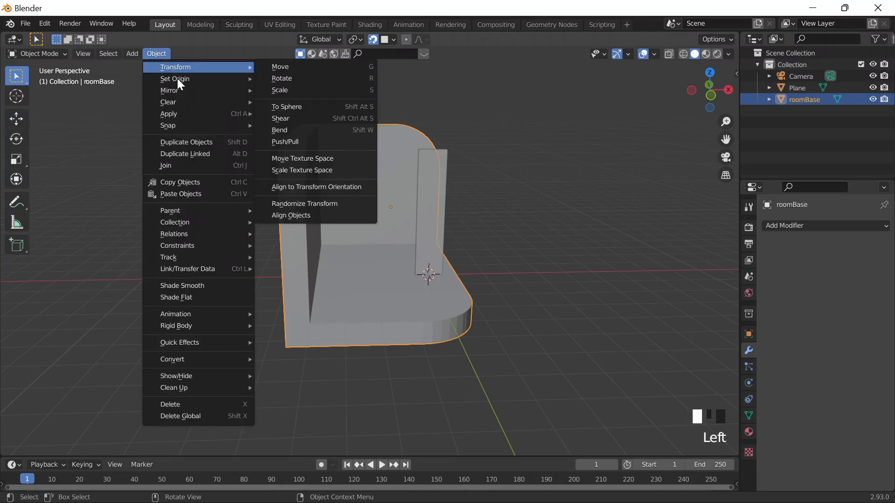
mouse_move(176, 83)
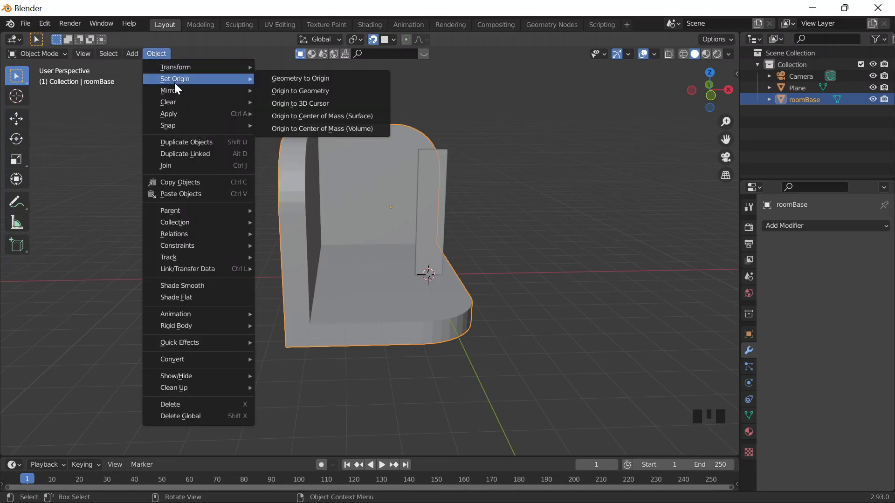
click(325, 91)
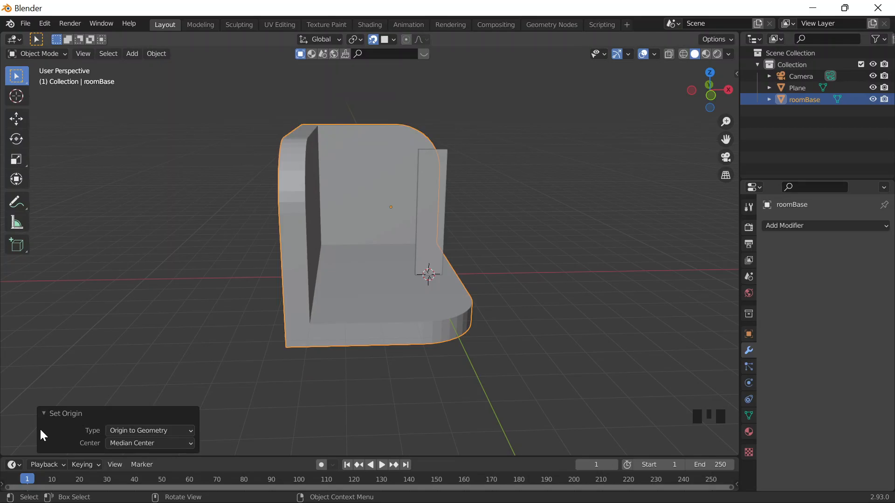
click(171, 443)
click(175, 468)
drag(159, 441, 158, 457)
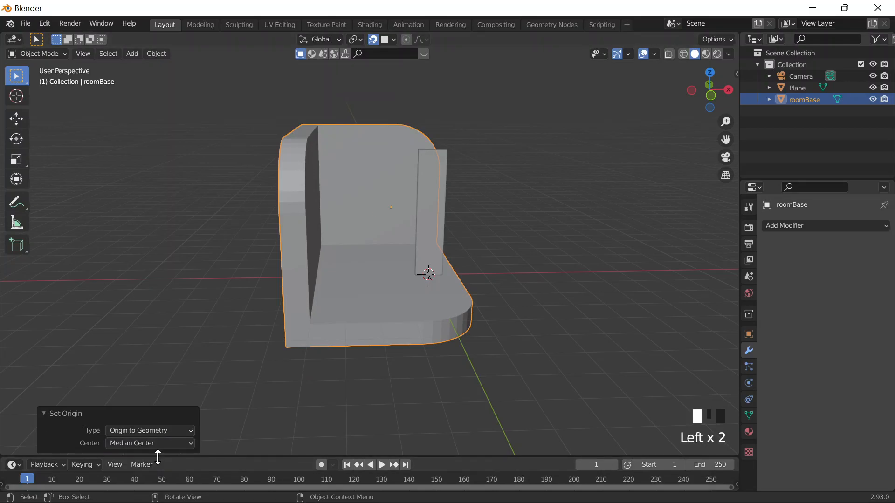
click(157, 447)
click(241, 335)
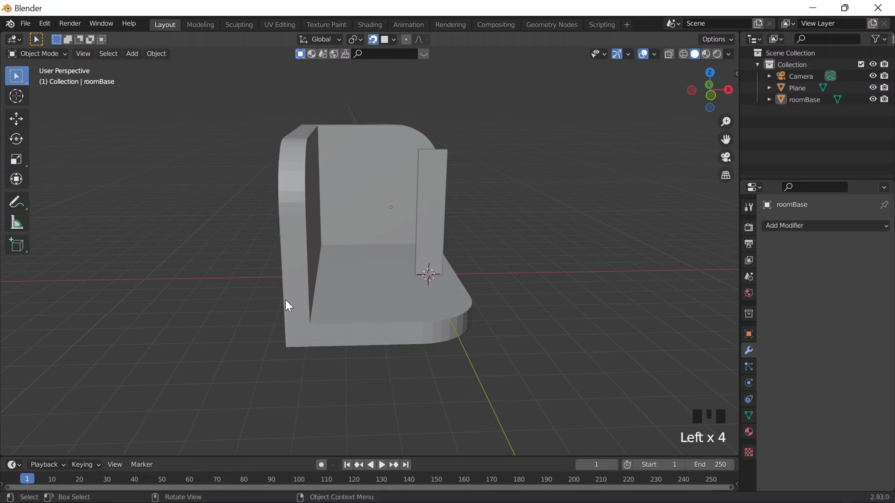
middle_drag(321, 295, 240, 335)
drag(78, 80, 553, 379)
key(x)
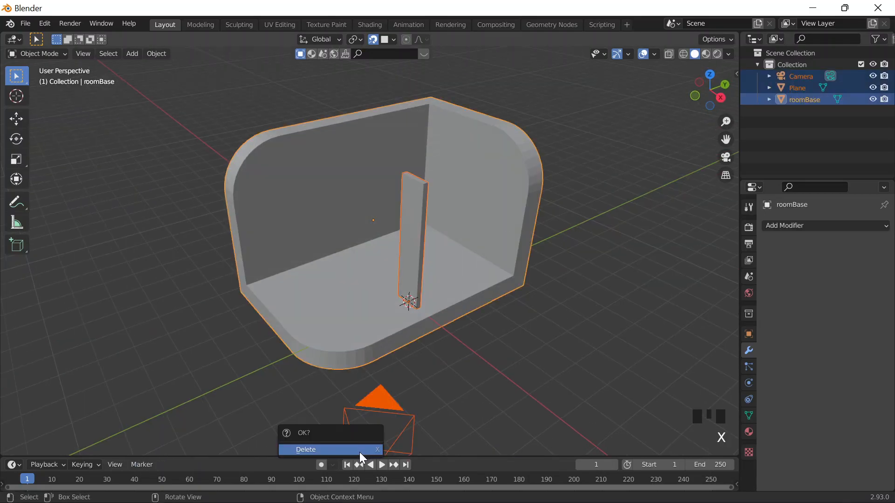
click(210, 88)
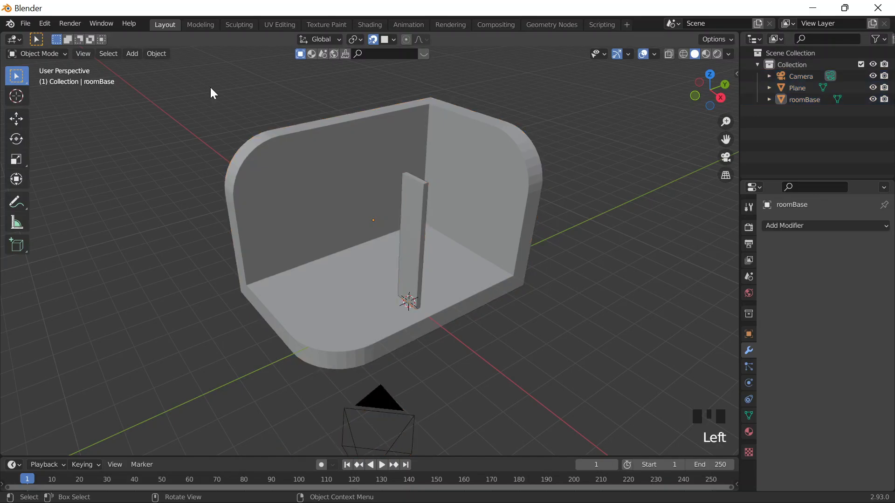
Delete roomBase and the tall panel together, keeping the camera in the scene.
click(242, 145)
key(Return)
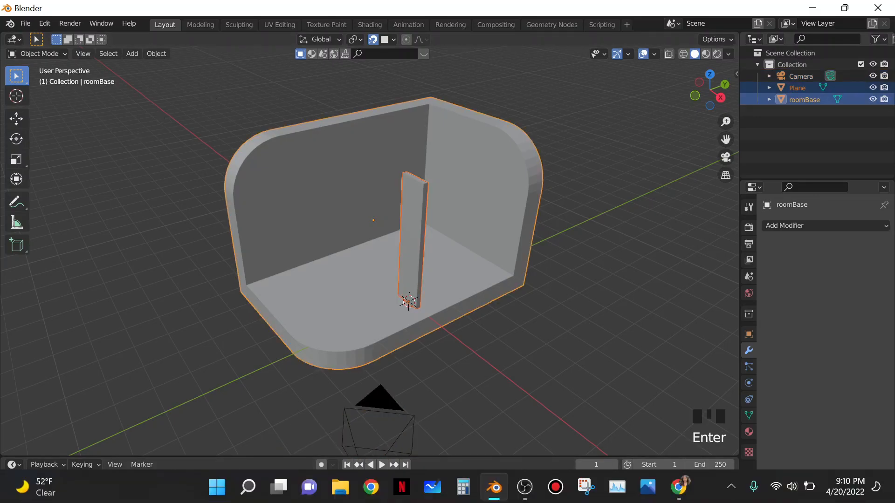
key(x)
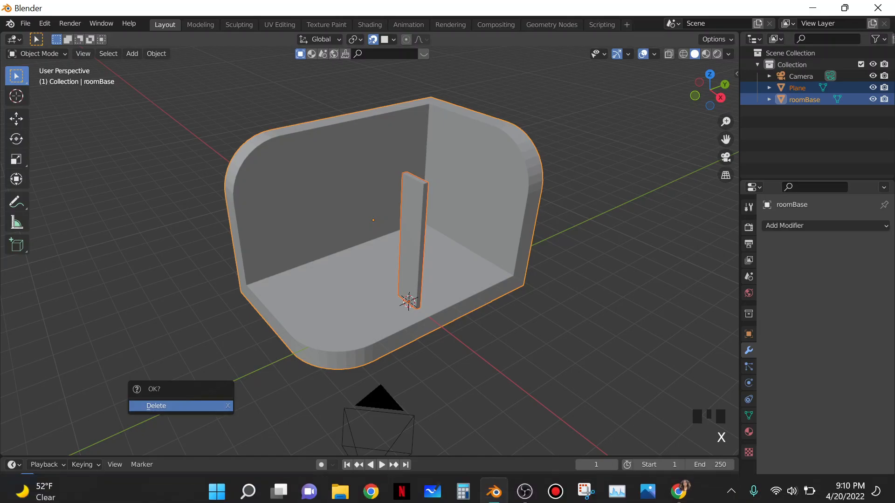
click(156, 406)
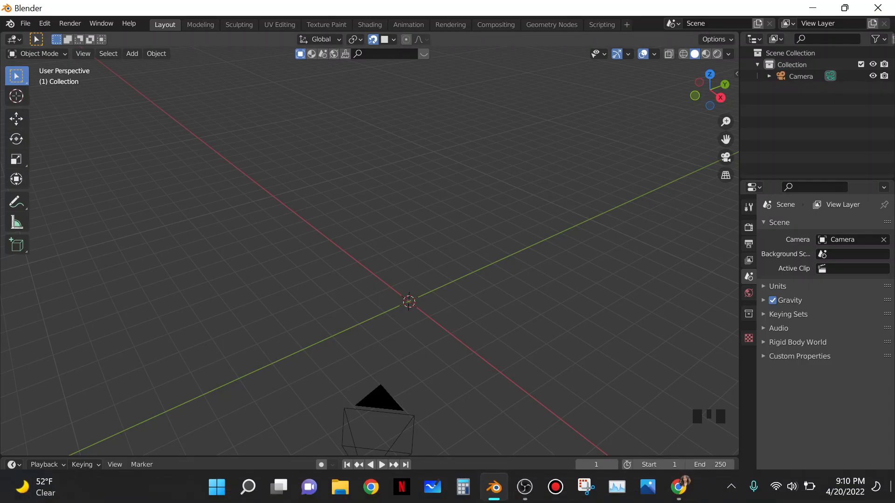
Add a plane at the world origin as the room's floor and scale it by 4.
middle_drag(407, 309, 478, 289)
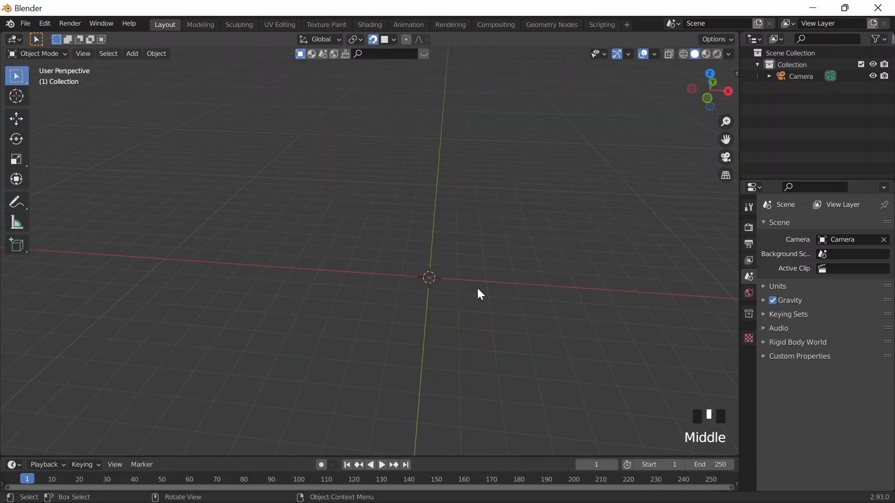
key(shift+a)
mouse_move(477, 269)
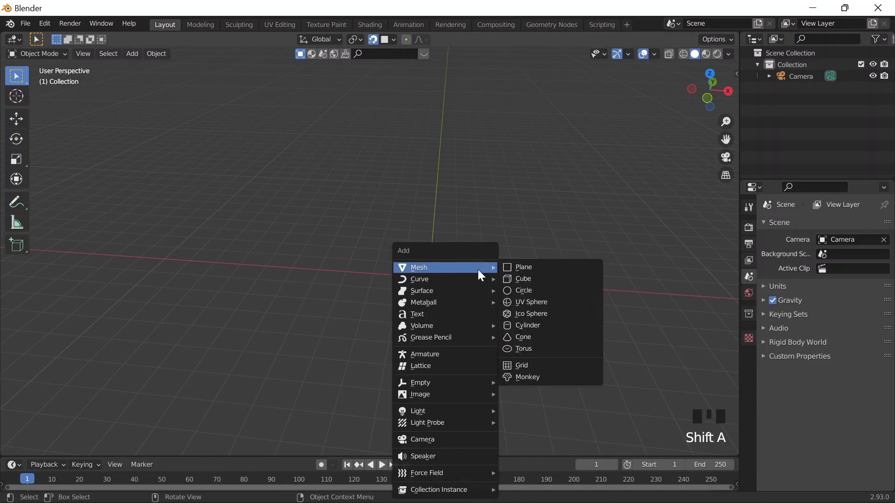
click(524, 267)
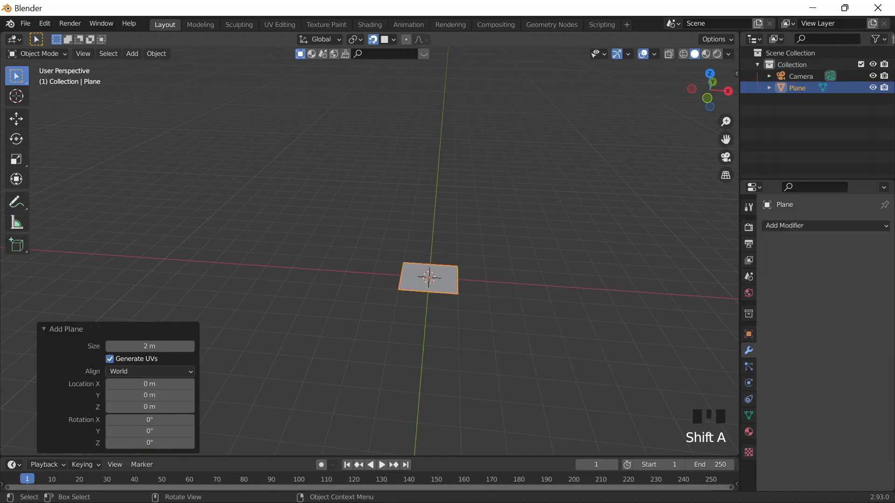
key(s)
key(4)
key(Return)
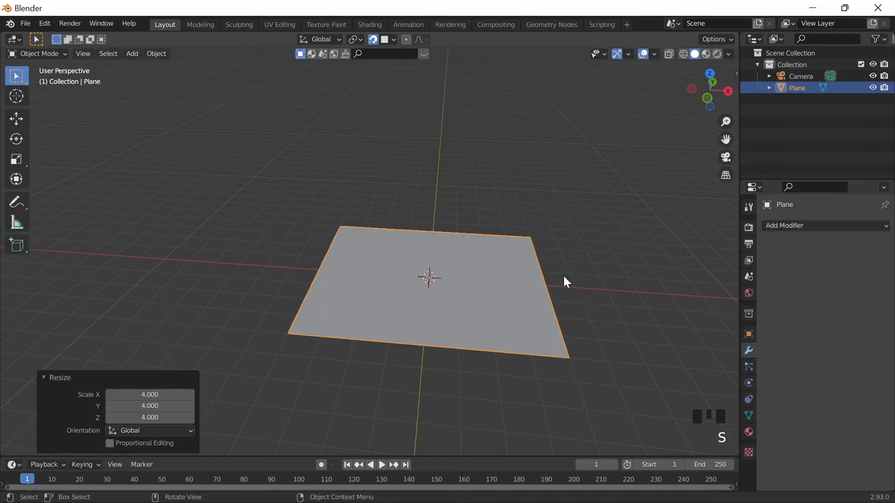
Narrow the floor in top view by moving its positive-X edge about -2.99 m along X in Edit Mode.
middle_drag(463, 192, 501, 232)
key(grave)
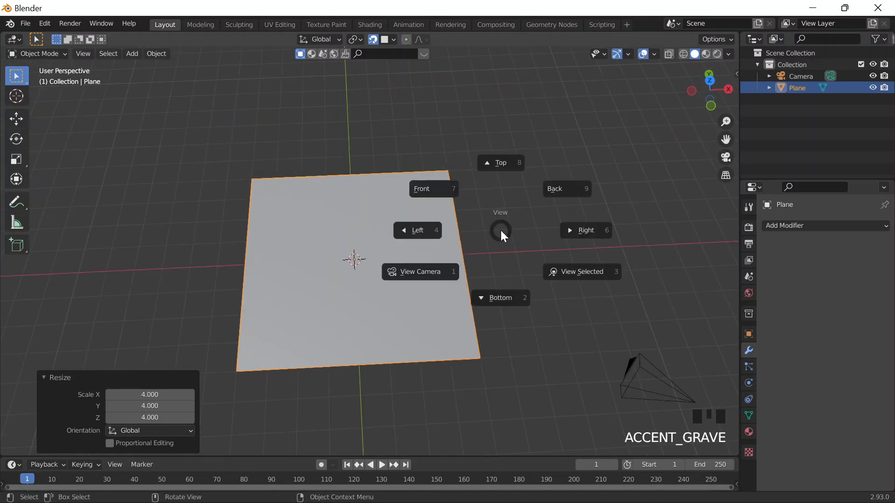
click(508, 164)
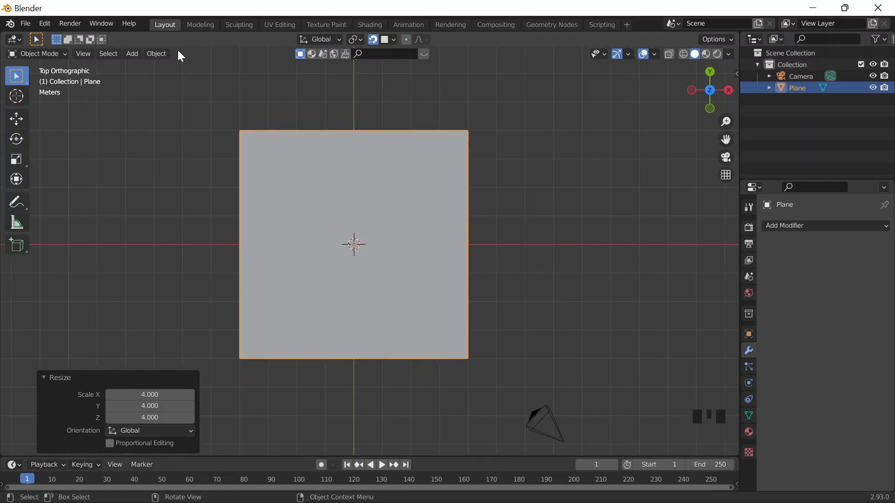
key(Tab)
key(Tab)
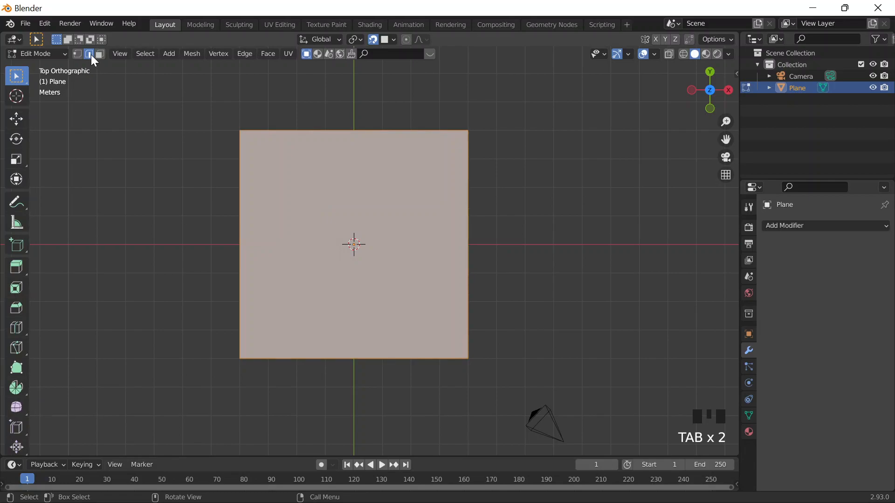
click(473, 214)
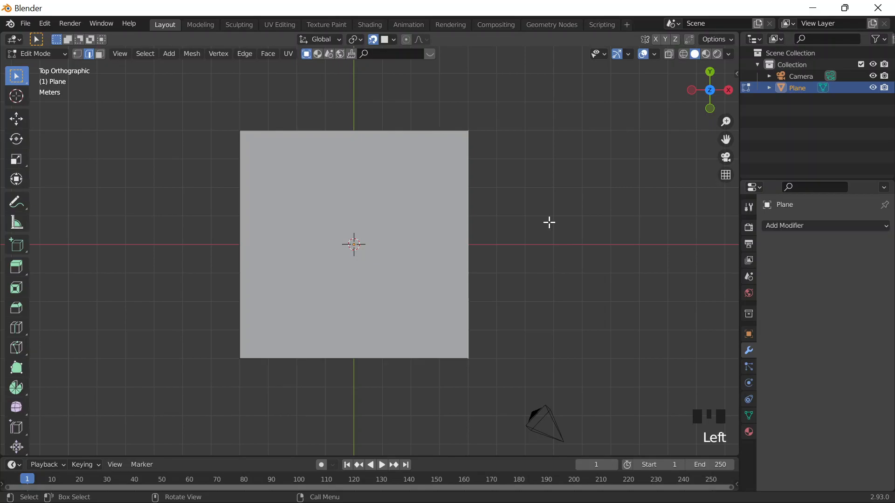
key(g)
key(x)
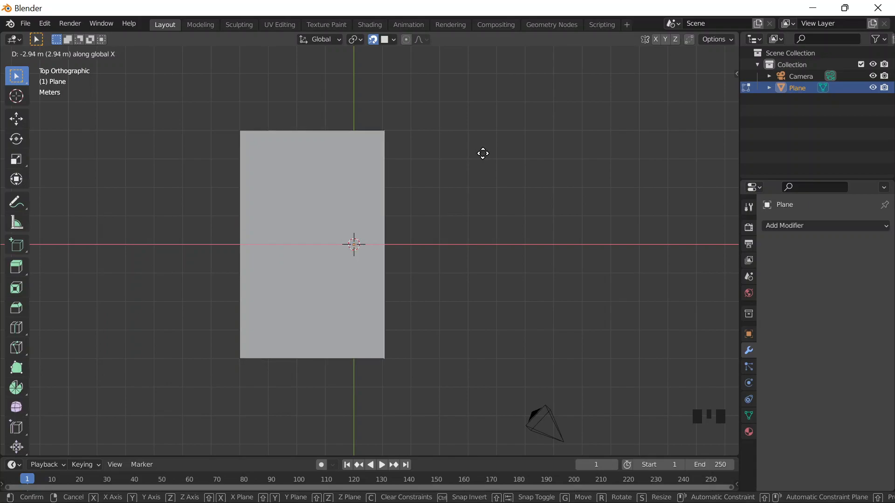
click(483, 153)
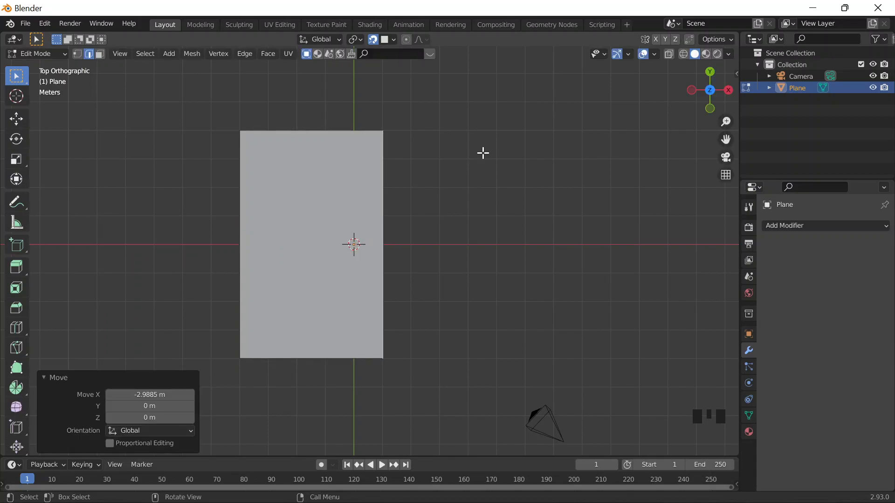
Extrude the floor's back edge and the adjoining long negative-X edge 5 m up along Z to form two walls.
key(Tab)
middle_drag(413, 213, 353, 152)
key(Tab)
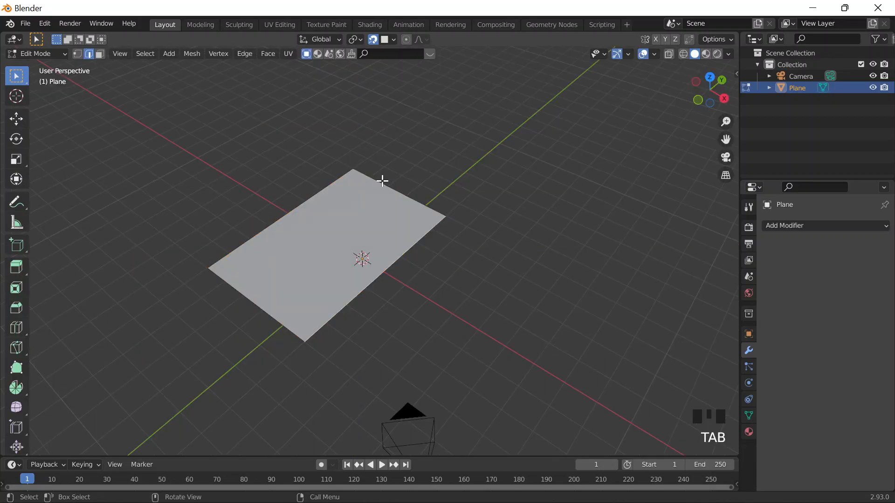
click(382, 181)
shift+click(339, 176)
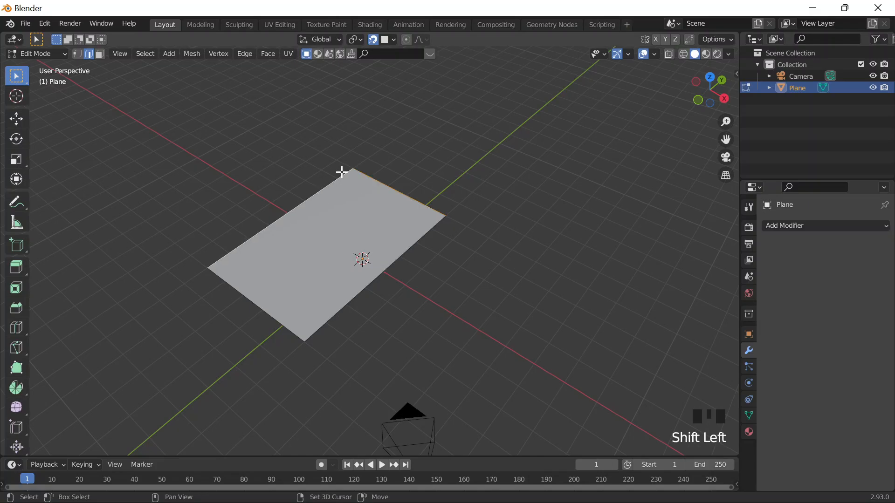
key(e)
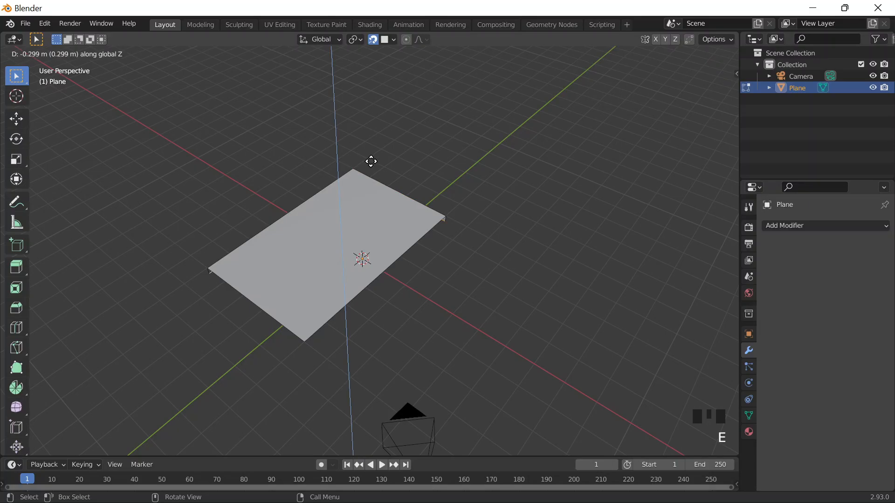
key(5)
key(Return)
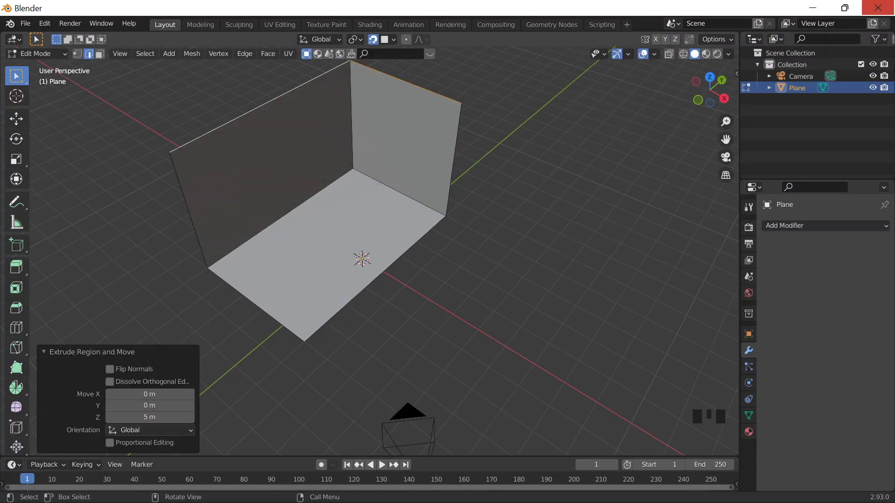
Apply the scale of the room plane in Object Mode.
middle_drag(460, 245, 451, 220)
key(Tab)
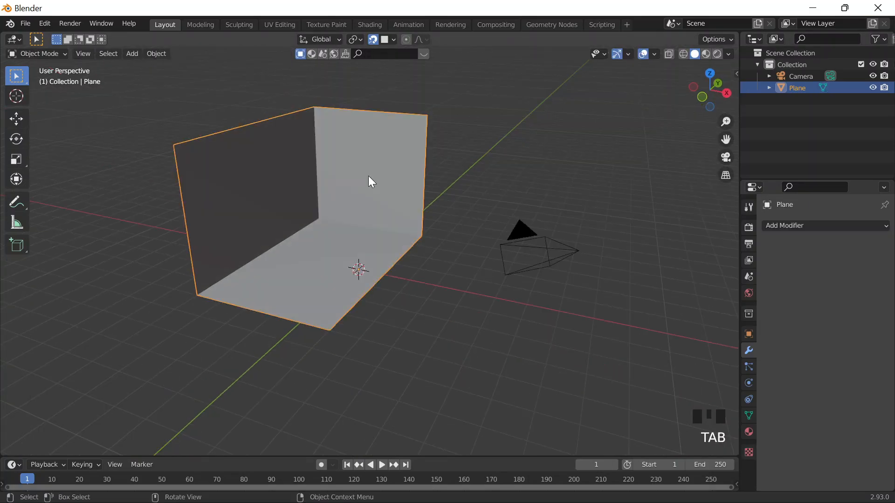
key(ctrl+a)
click(410, 188)
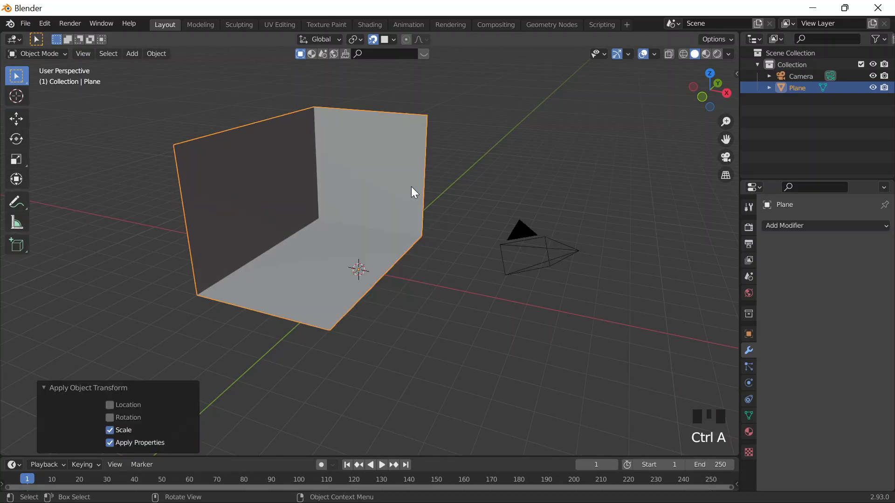
Select the whole room mesh in Edit Mode and recalculate its normals.
key(Tab)
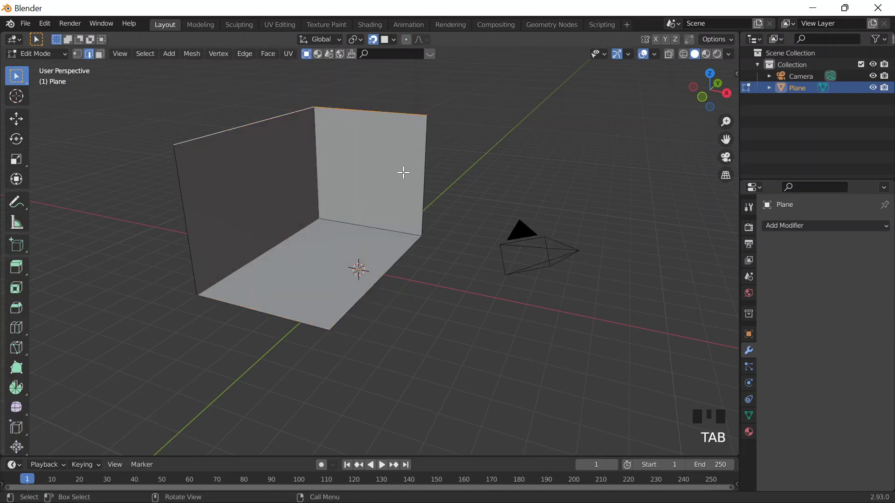
key(a)
key(shift+n)
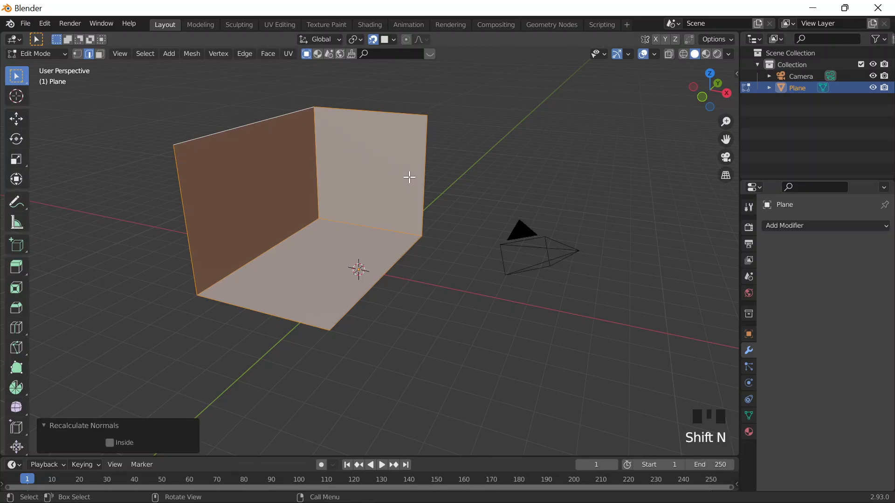
middle_drag(194, 280, 245, 219)
middle_drag(461, 230, 612, 126)
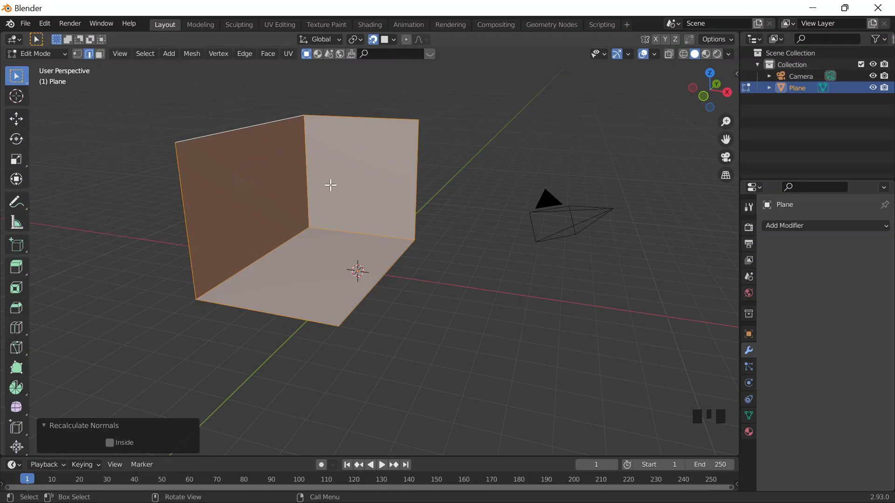
Try extruding the floor and walls along their normals by 0.7 m without even thickness, and undo it.
key(alt+e)
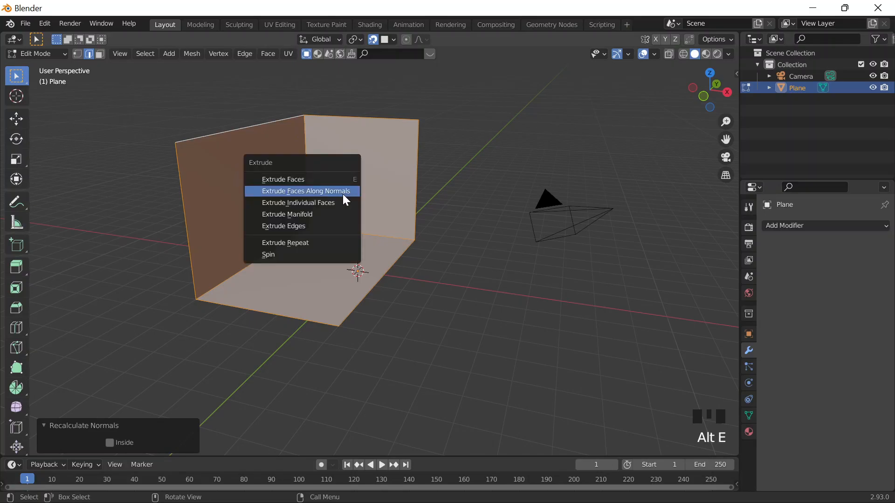
click(335, 189)
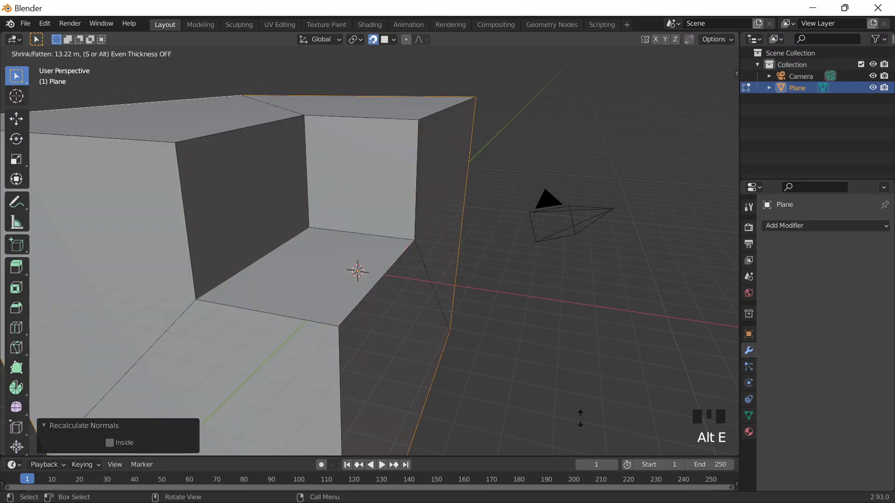
text(0.7)
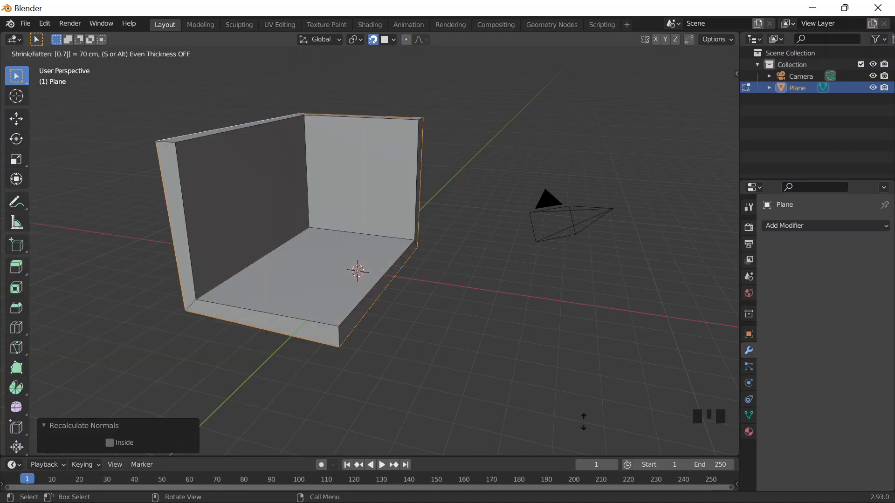
key(Return)
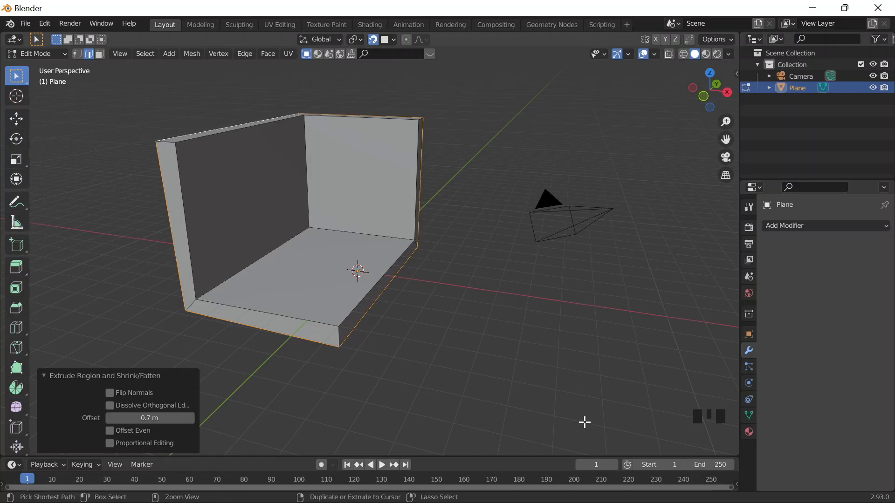
key(ctrl+z)
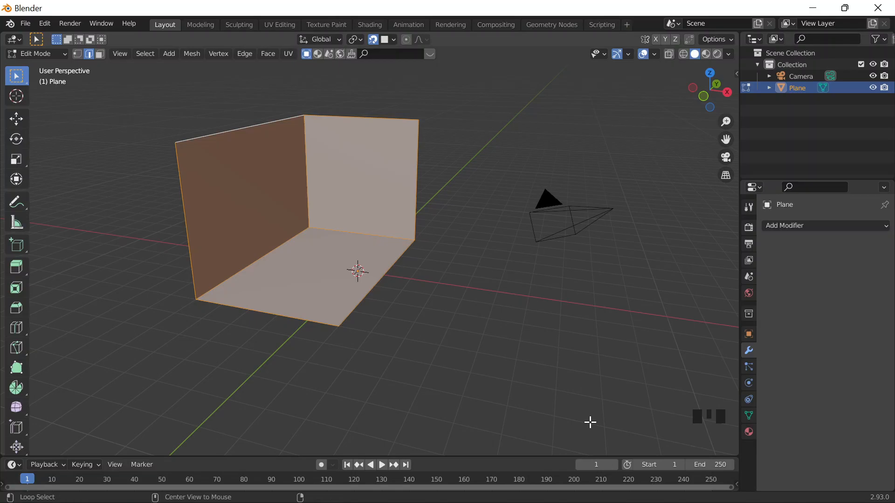
Extrude the floor and walls along their normals by 0.7 m with even offset.
key(alt+e)
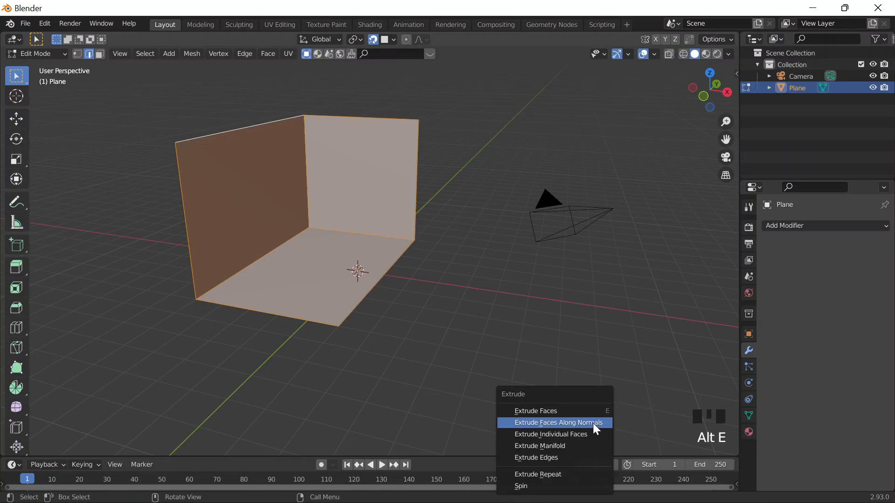
click(593, 423)
text(0.7)
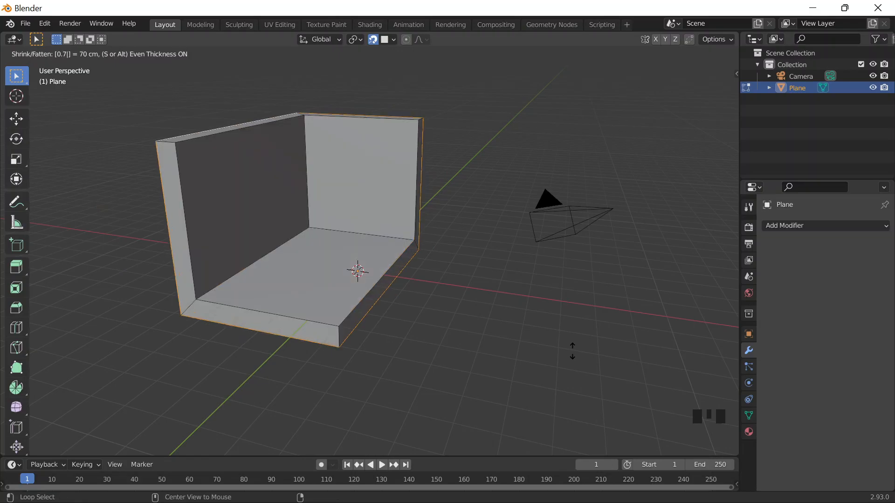
key(Return)
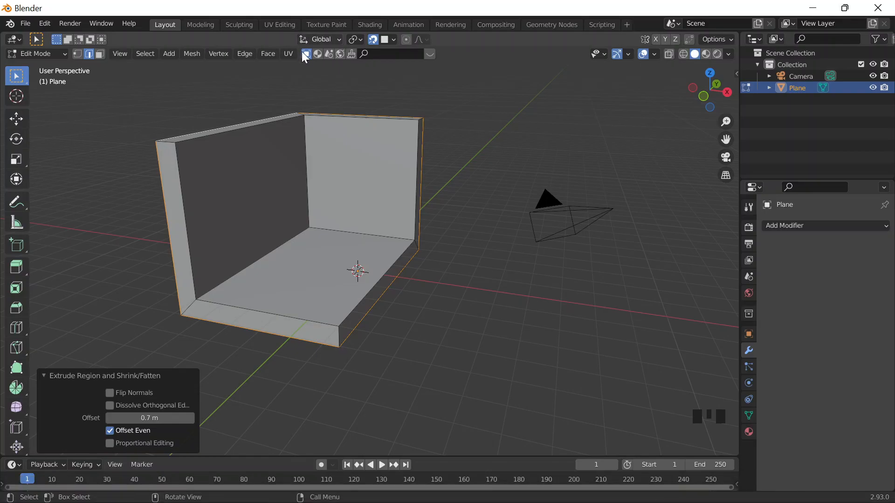
mouse_move(523, 243)
middle_down()
mouse_move(471, 243)
mouse_move(522, 251)
middle_up()
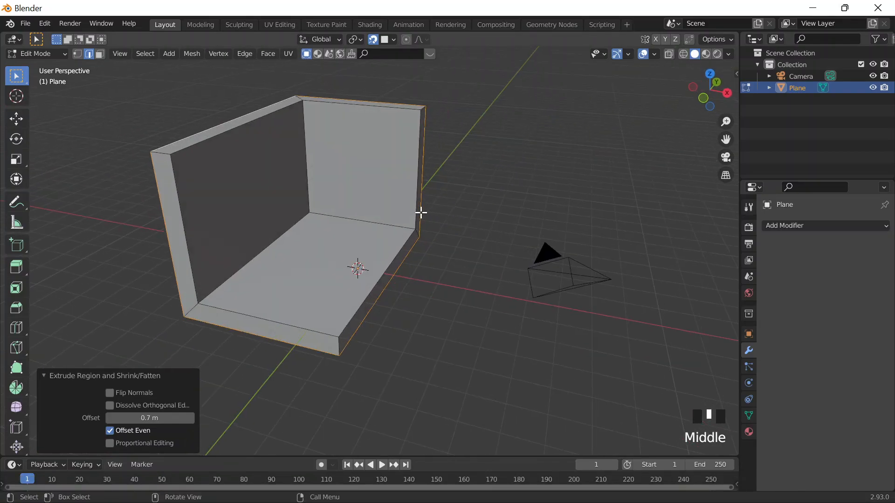
Undo the thickness, normals, scale and wall extrusion changes back to the flat narrowed floor plane.
key(ctrl+z)
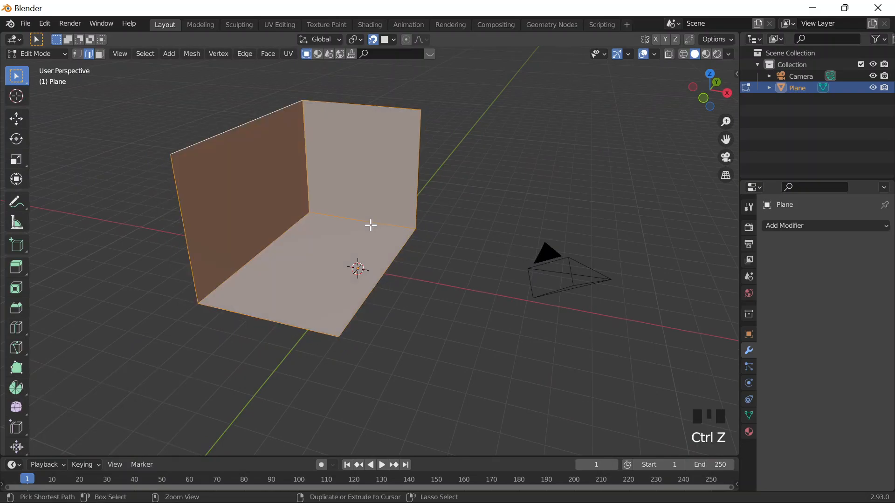
key(ctrl+z)
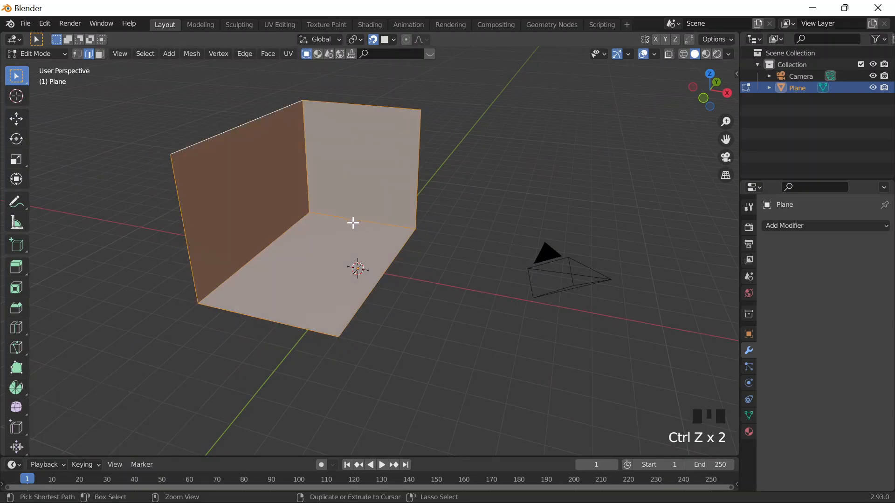
key(ctrl+z)
key(ctrl+z)
key(ctrl+z)
key(ctrl+z)
key(ctrl+z)
key(ctrl+z)
key(ctrl+z)
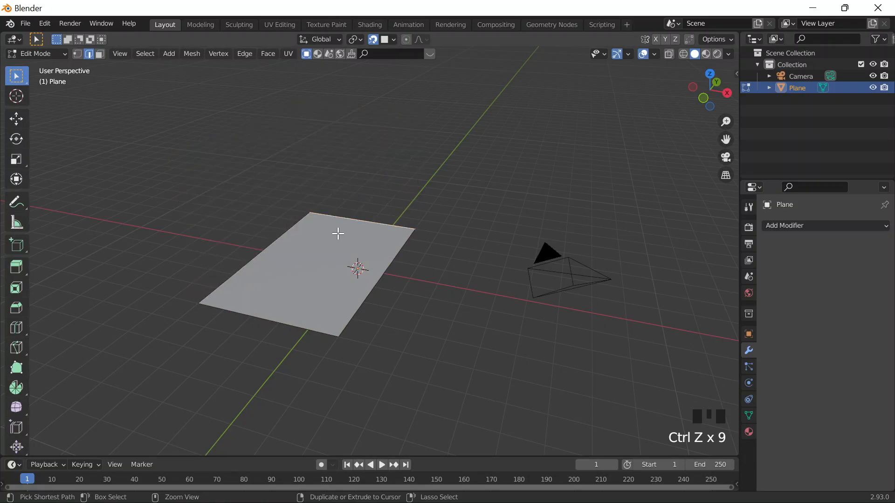
middle_drag(266, 207, 261, 202)
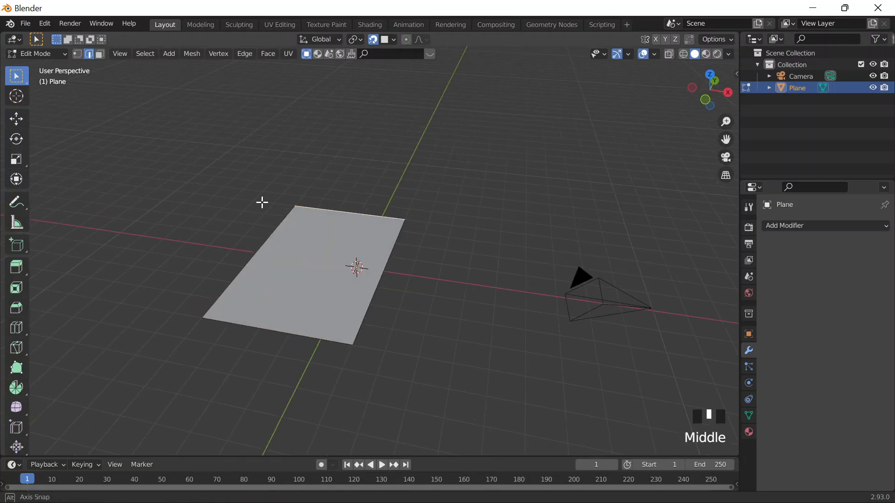
Return to Object Mode and set the floor plane's origin to its geometry.
key(Tab)
click(318, 237)
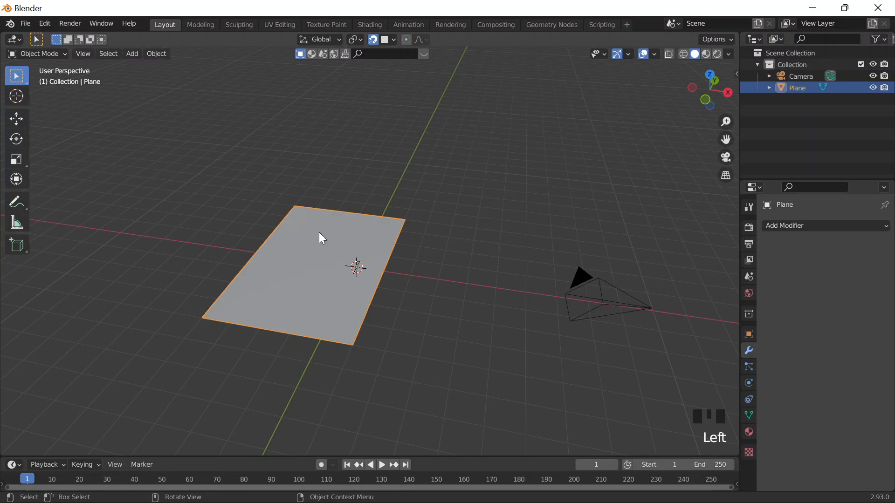
key(ctrl+a)
key(ctrl+s)
key(Escape)
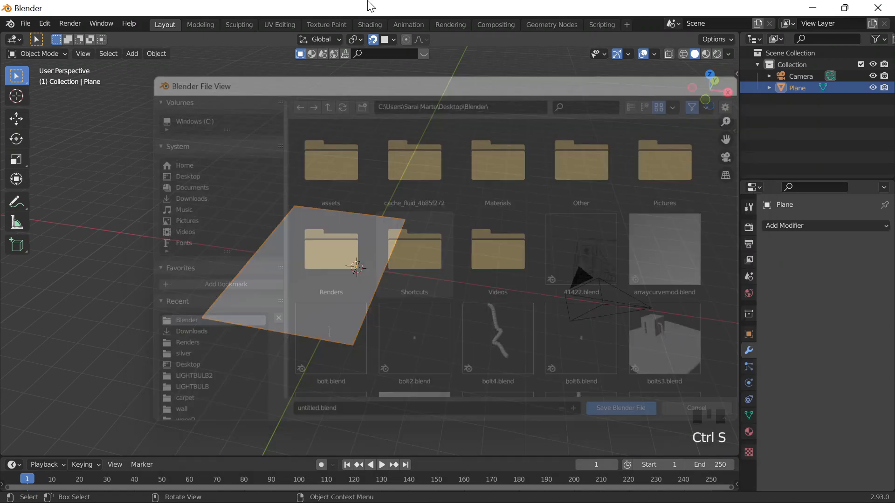
click(150, 54)
mouse_move(192, 82)
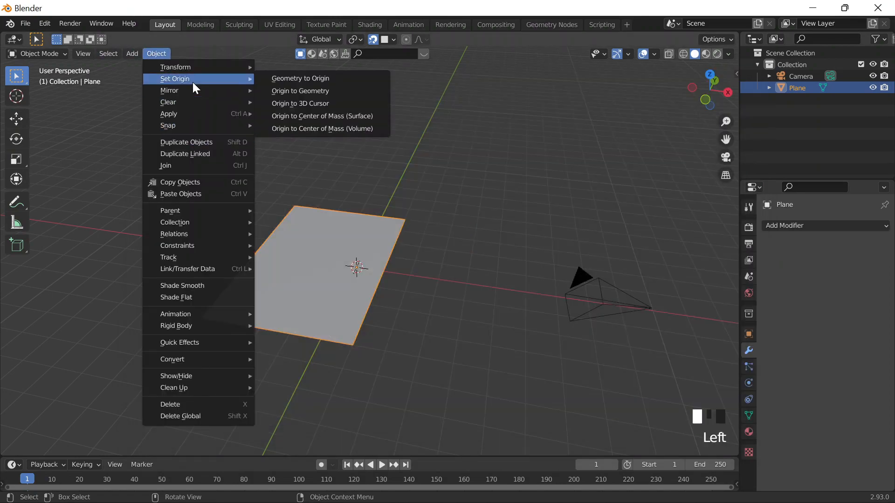
click(313, 90)
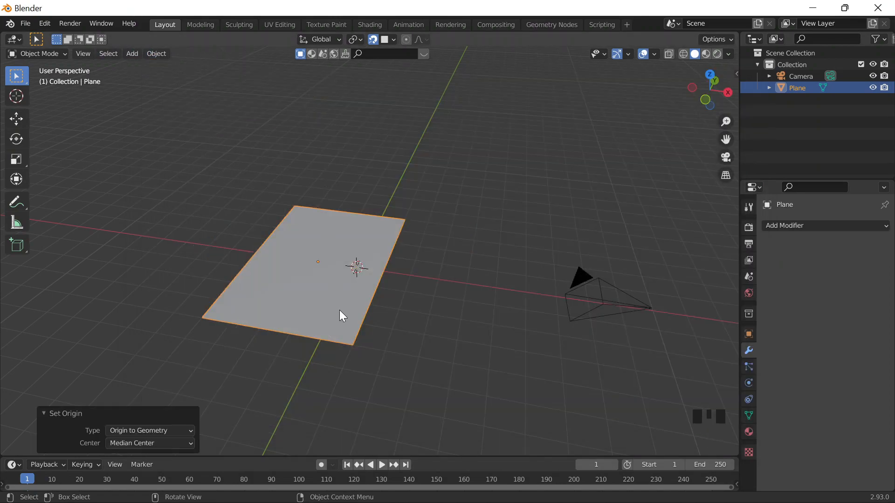
middle_drag(340, 309, 215, 318)
scroll(197, 280, up, 3)
scroll(208, 279, down, 3)
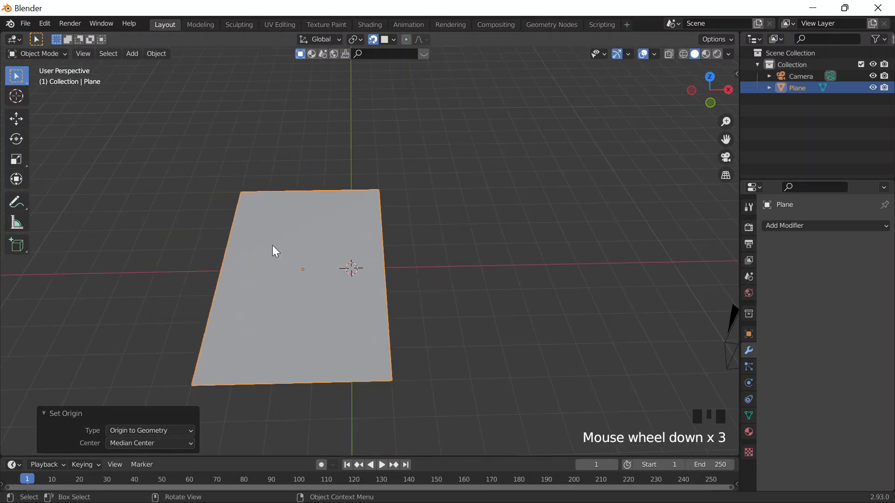
Snap the floor plane to the 3D cursor at the world origin.
key(ctrl+a)
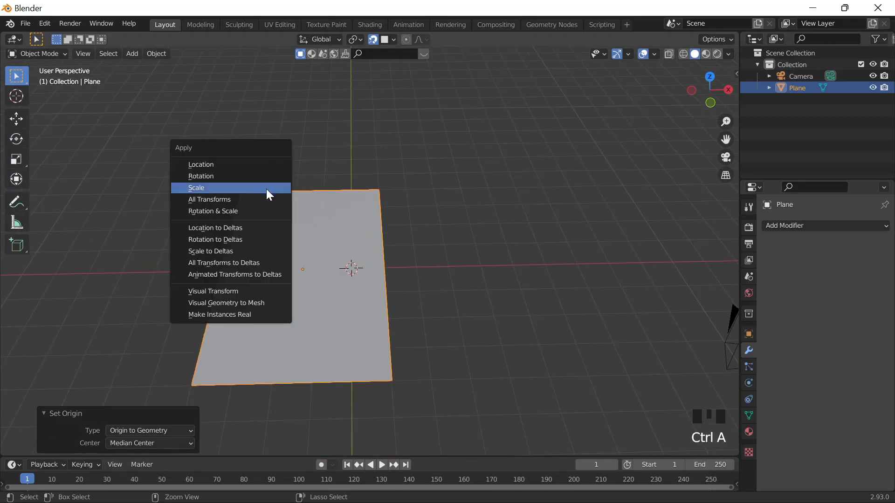
key(shift+s)
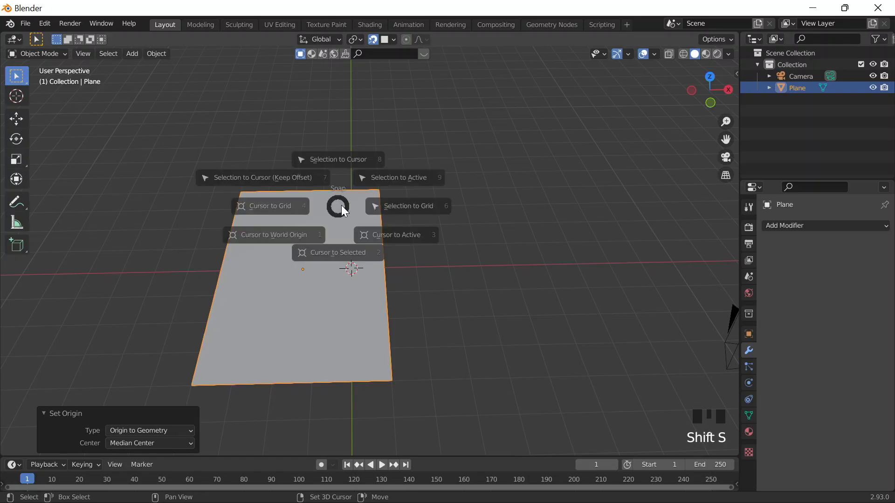
click(333, 138)
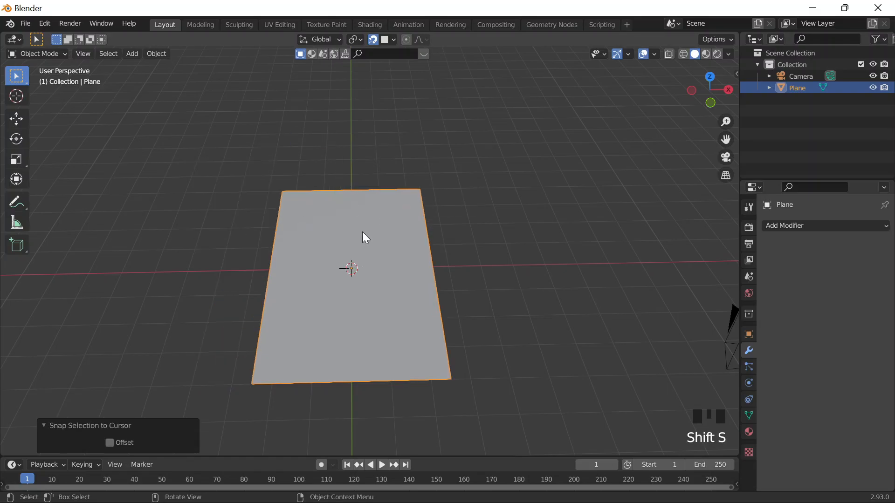
Extrude the floor plane's back edge and adjoining long edge 5 m along Z to form two walls.
middle_drag(460, 214, 439, 250)
key(Tab)
click(406, 208)
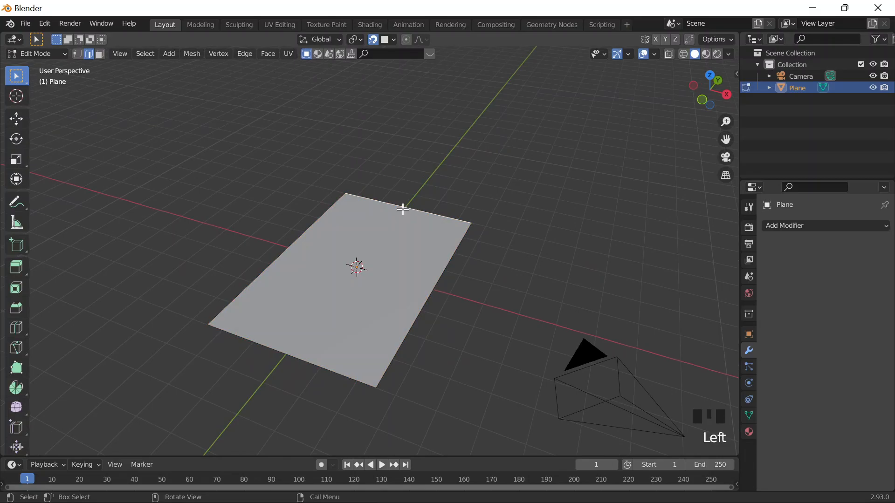
shift+click(306, 234)
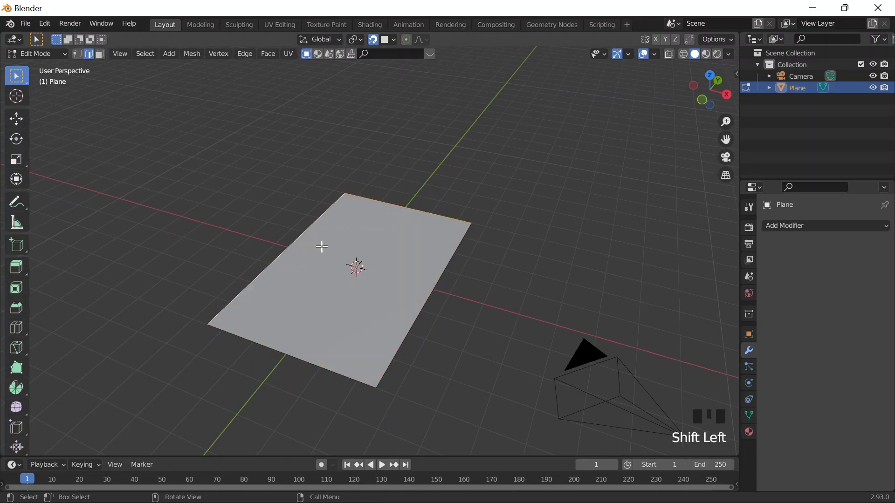
text(ez5)
key(Return)
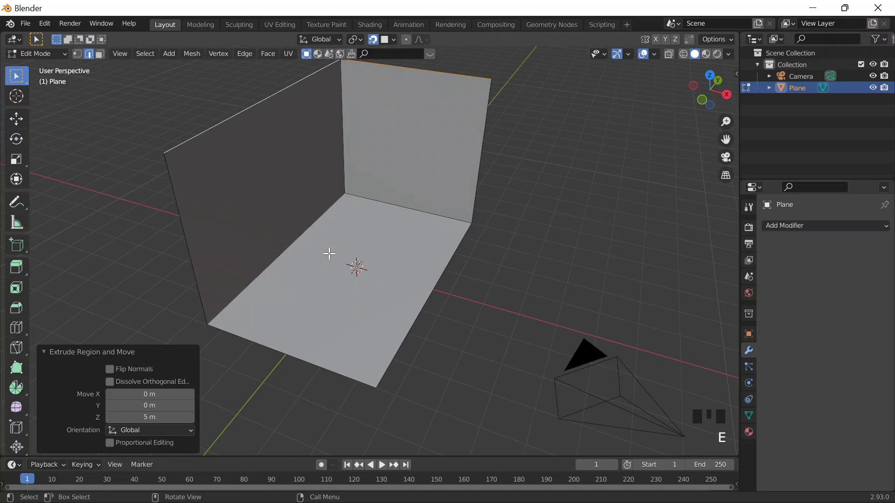
Return to Object Mode and apply the scale of the room object.
key(Tab)
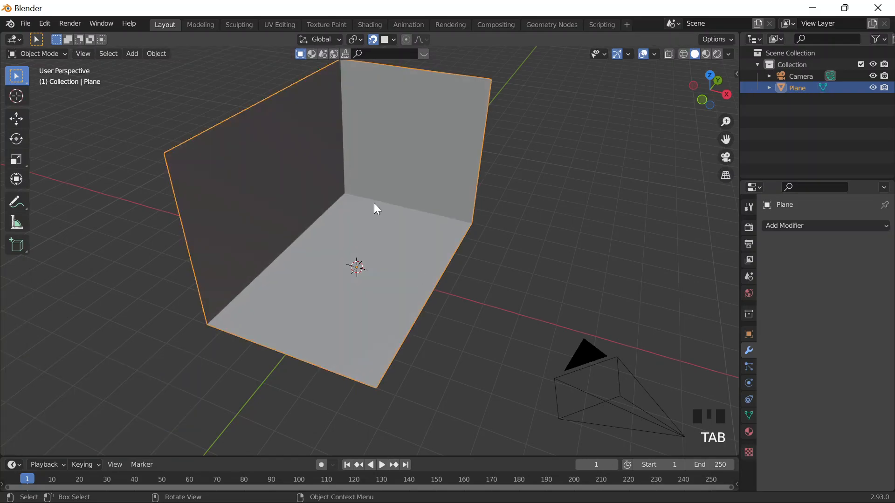
key(ctrl+a)
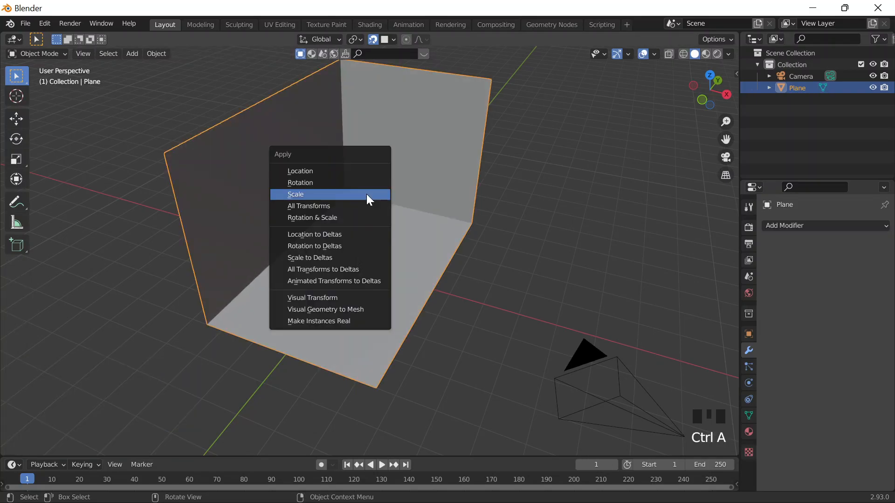
click(366, 194)
Select the entire floor and wall mesh in Edit Mode and recalculate its normals.
key(Tab)
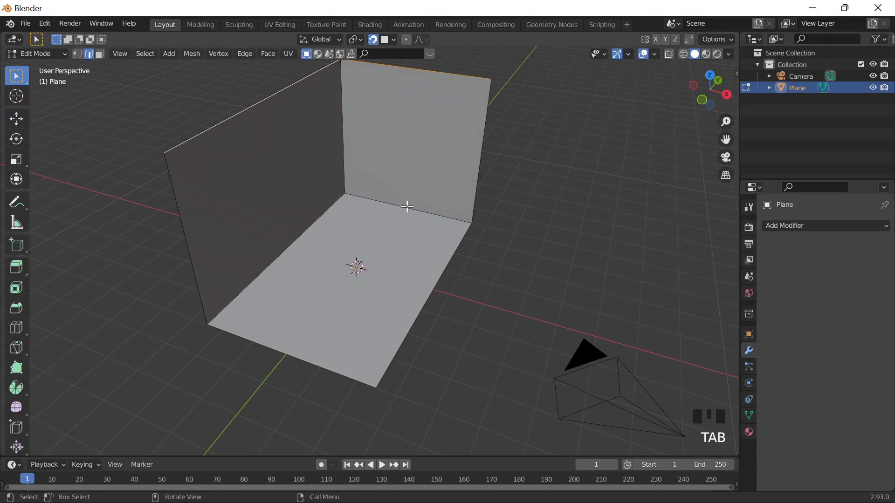
key(a)
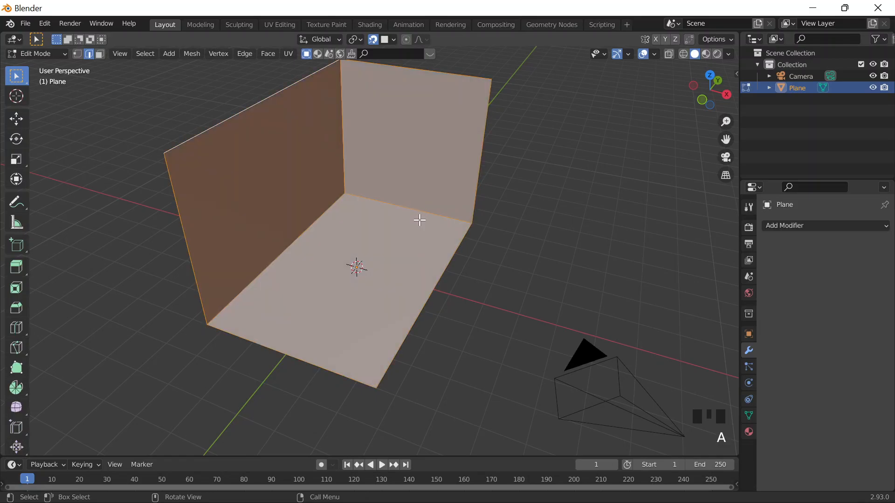
key(shift+n)
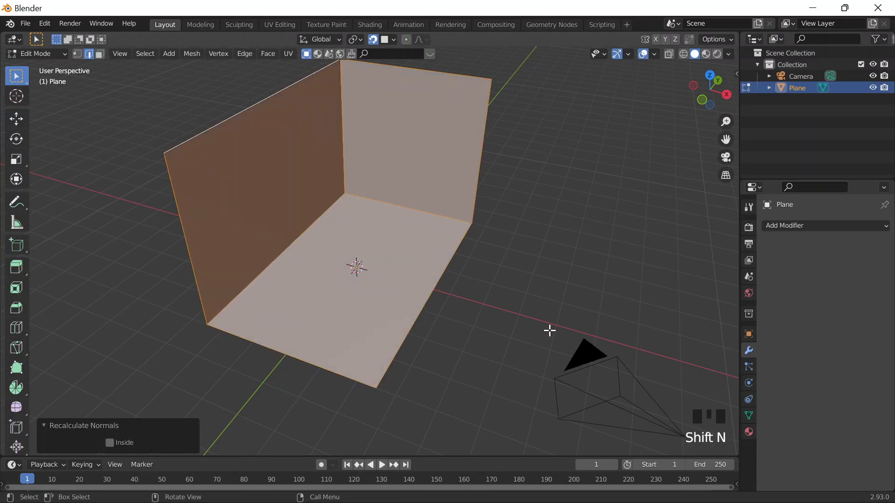
Extrude all floor and wall faces along their normals by 0.7 m with even offset.
middle_drag(549, 329, 543, 309)
key(alt+e)
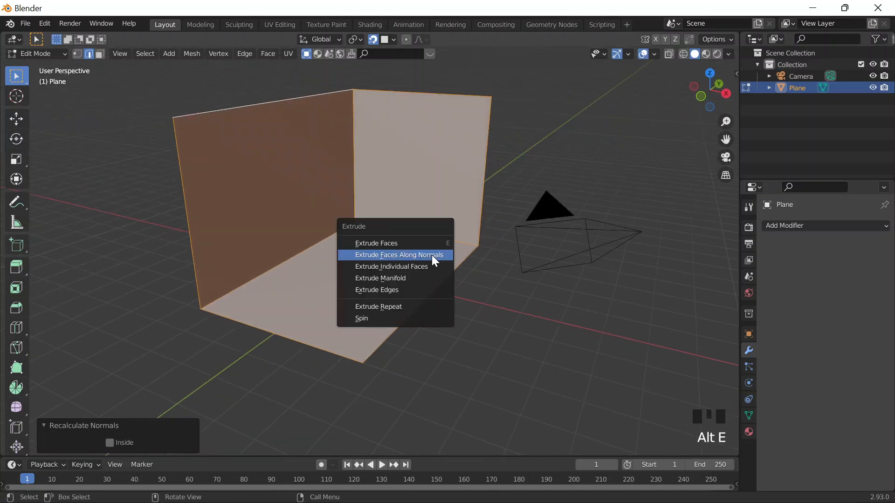
click(433, 259)
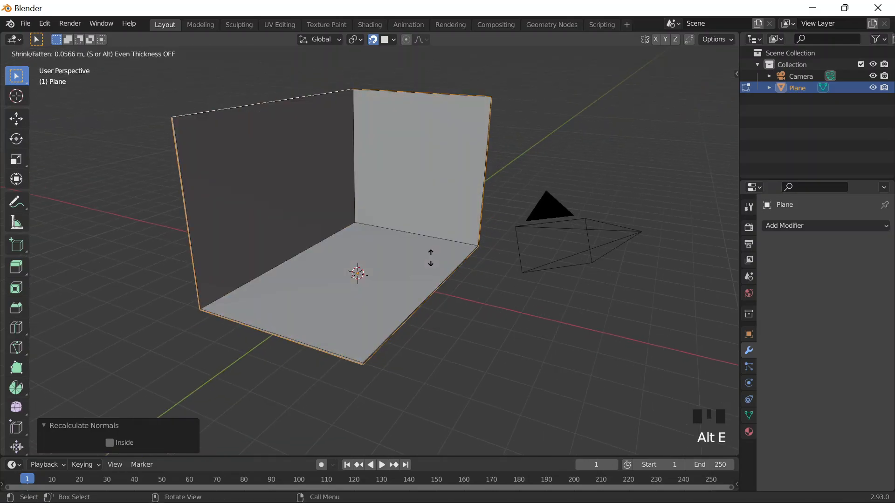
text(0.7)
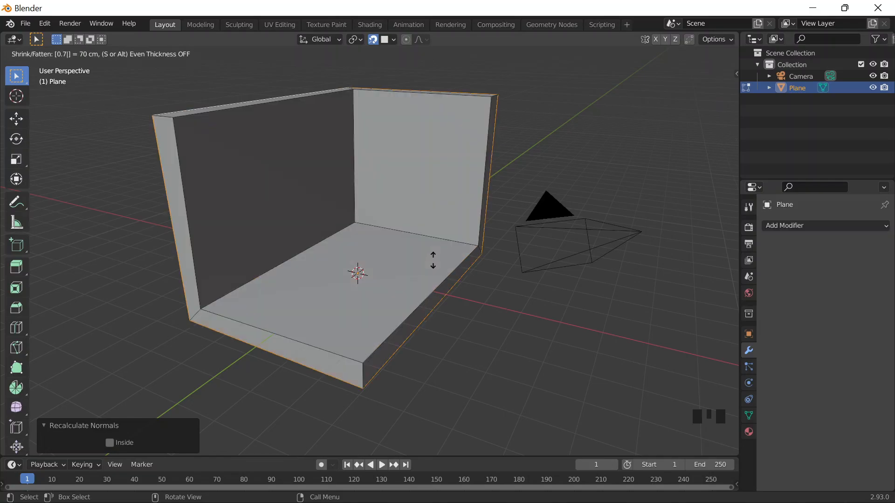
key(alt)
key(Return)
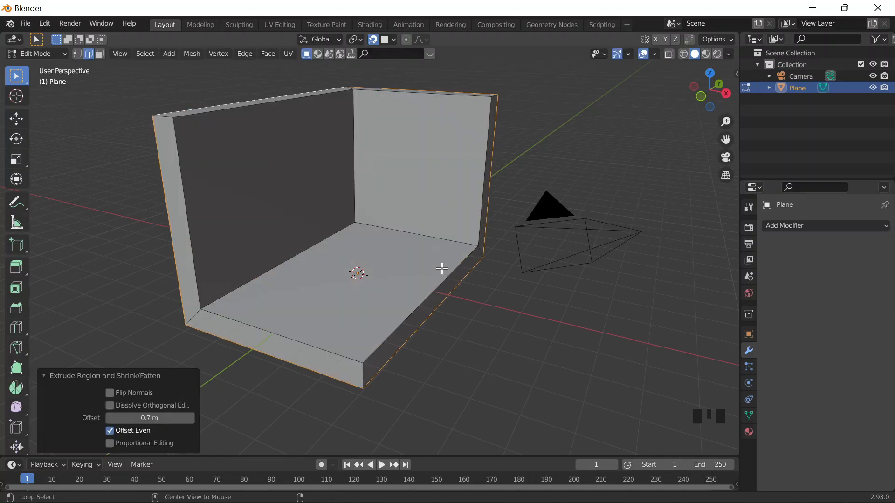
middle_drag(356, 275, 238, 194)
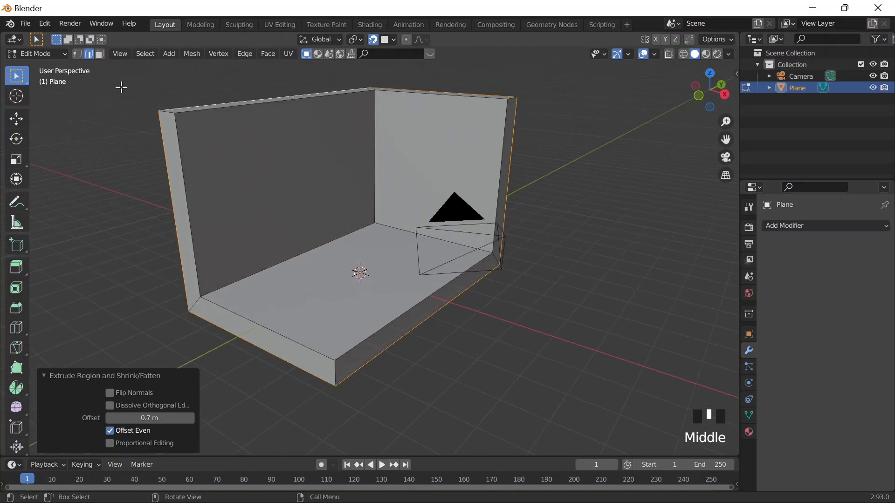
Bevel the free outer corner edges of both walls and the floor with a 1.41 m width and 10 segments, then leave Edit Mode.
click(231, 238)
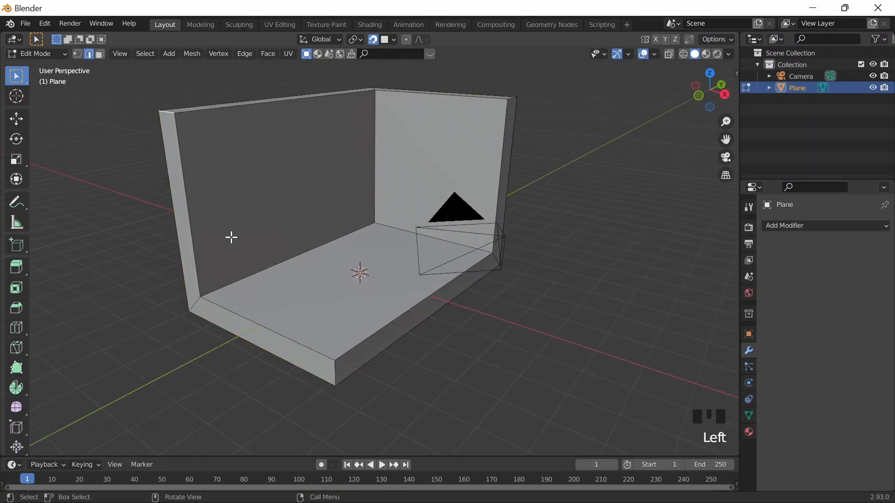
shift+click(335, 371)
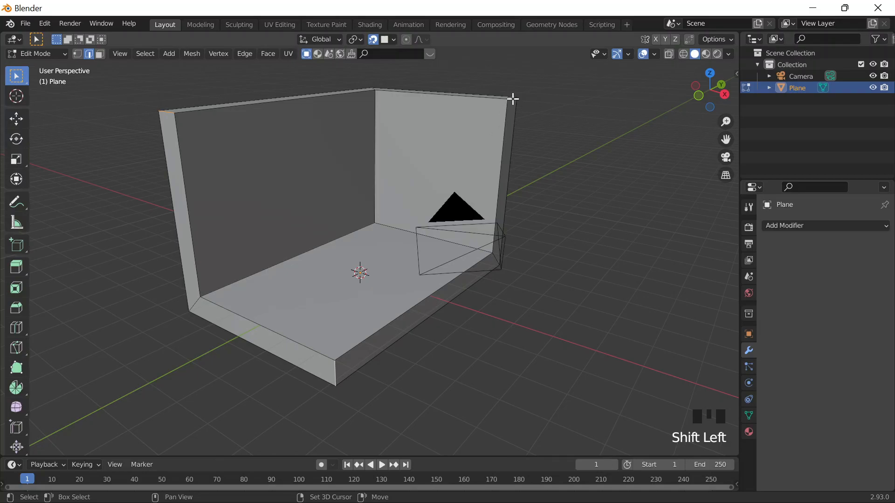
shift+click(514, 127)
key(ctrl+b)
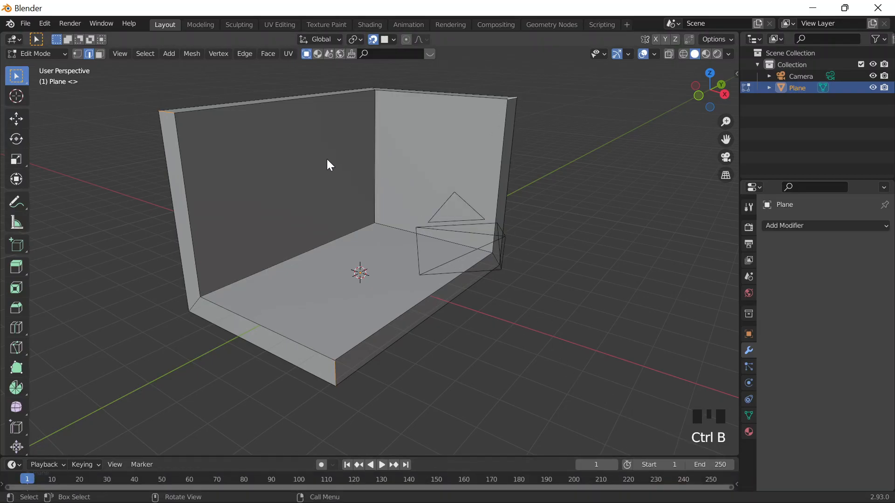
middle_drag(345, 365, 346, 390)
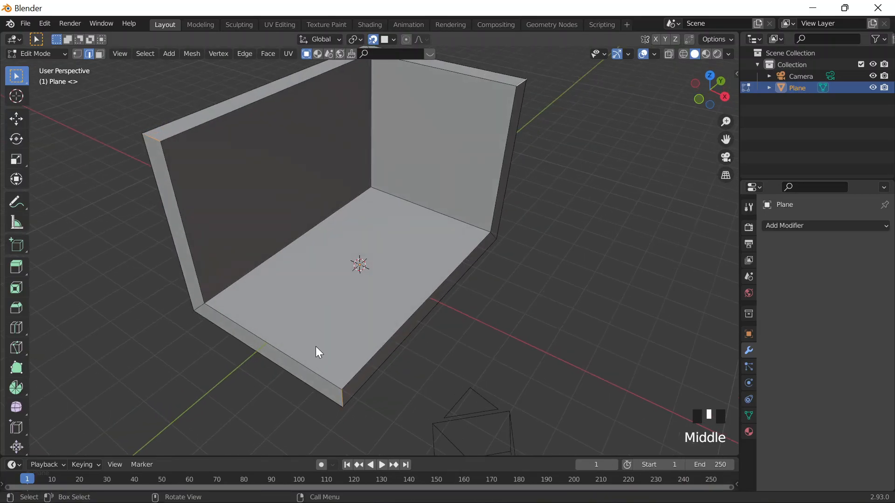
key(ctrl+b)
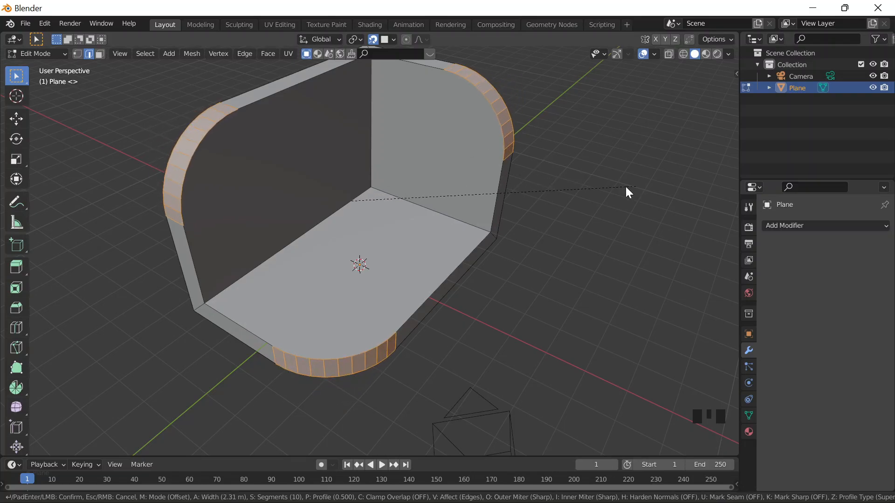
click(599, 180)
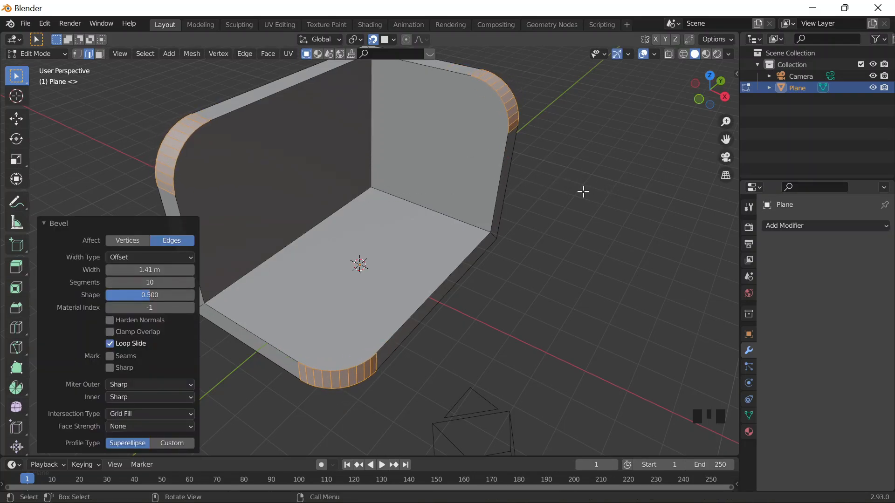
click(613, 223)
middle_drag(615, 243, 619, 250)
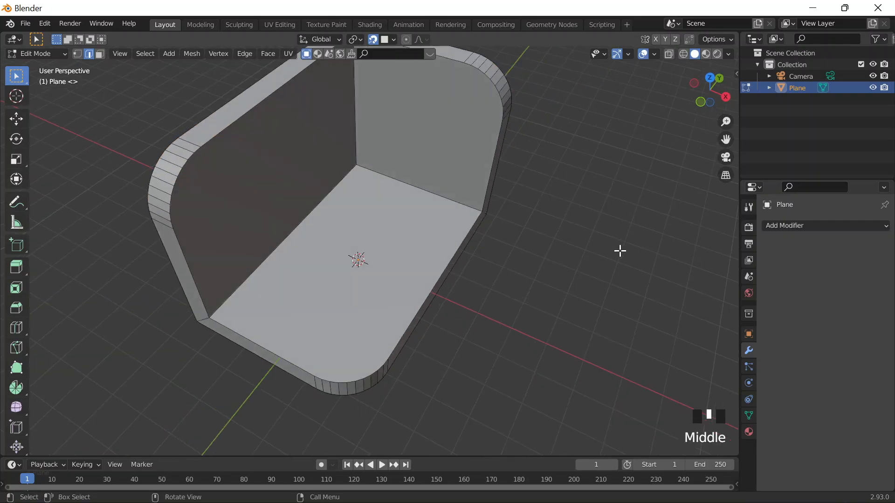
key(Tab)
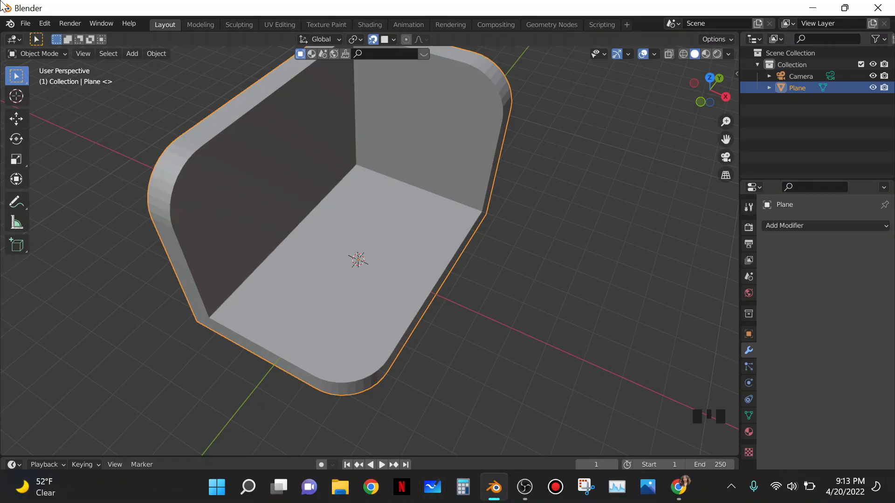
Add a new 2 m mesh plane at the world origin on the room floor.
key(grave)
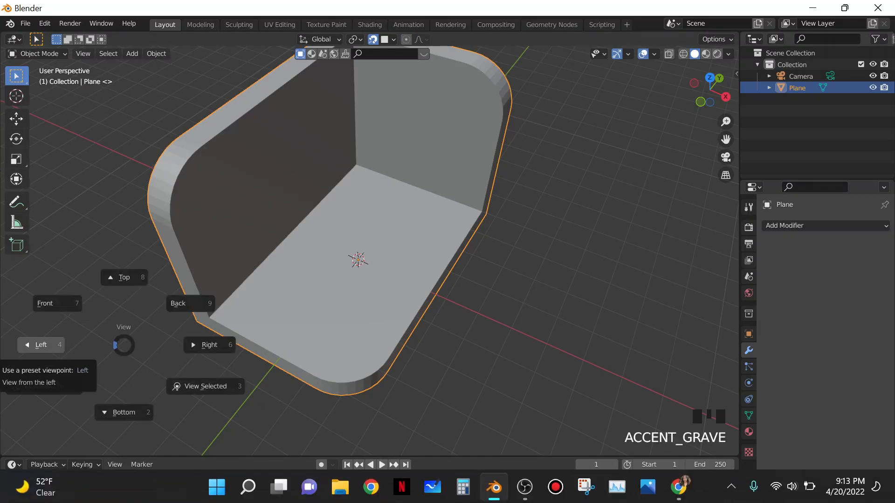
click(109, 281)
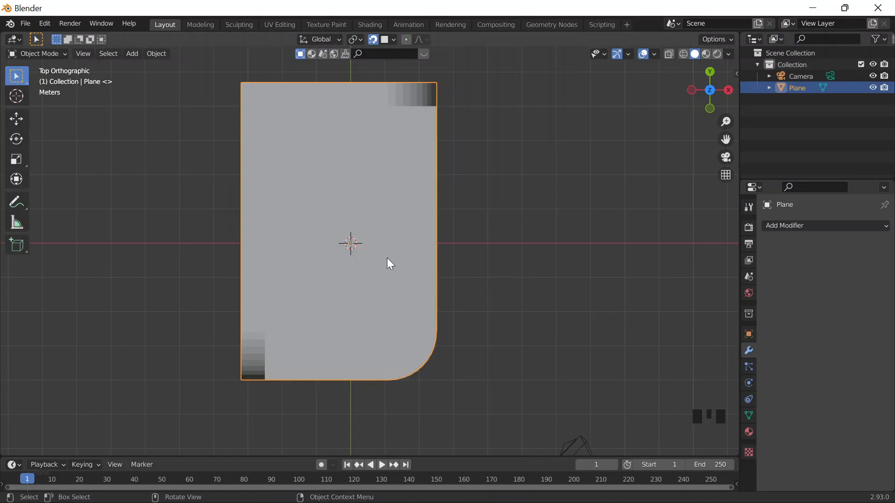
middle_drag(390, 264, 339, 242)
key(shift+a)
mouse_move(336, 239)
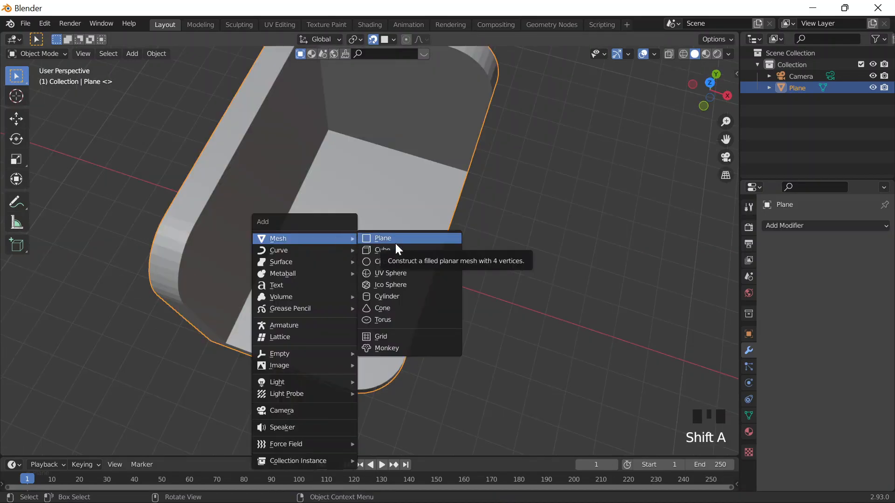
click(396, 243)
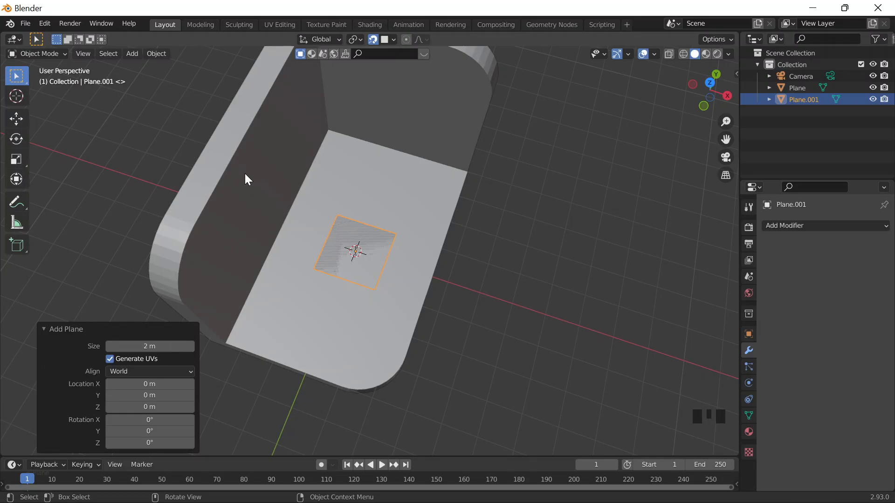
Set the new plane's dimensions to 0.96 m in X and 0.17 m in Y, and enter Edit Mode.
key(n)
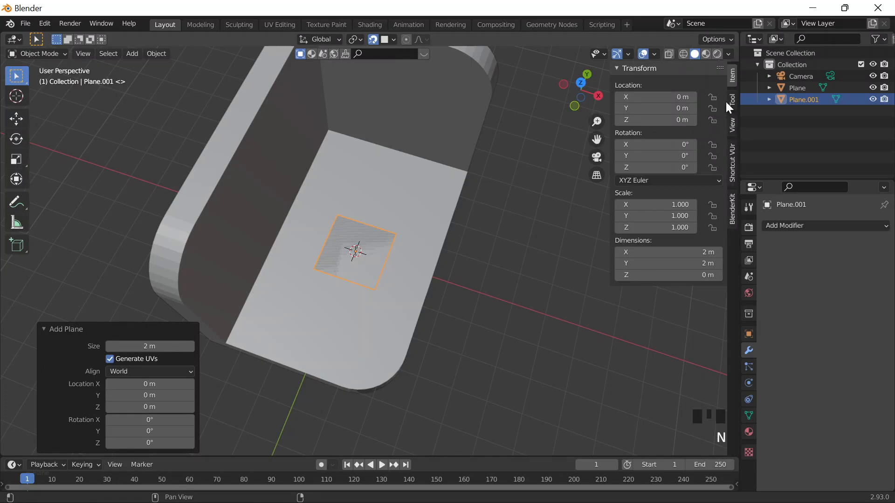
click(681, 252)
text(0.96)
key(Return)
click(657, 265)
click(672, 262)
key(BackSpace)
key(BackSpace)
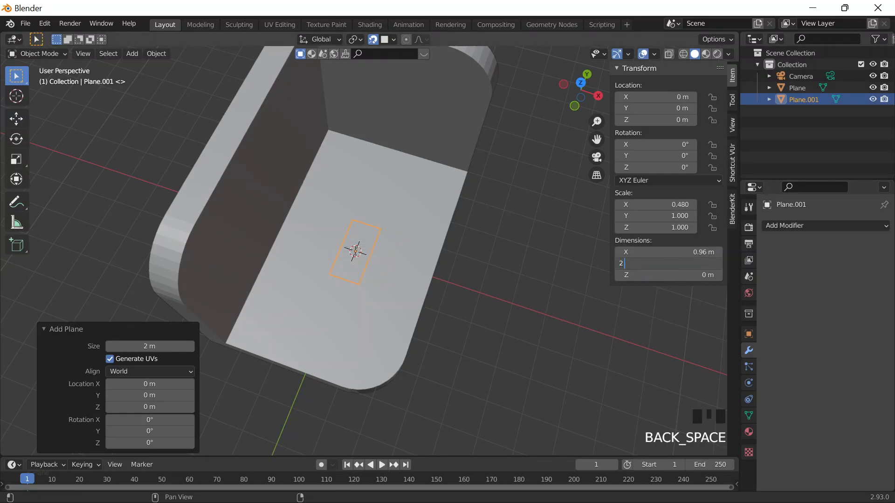
key(BackSpace)
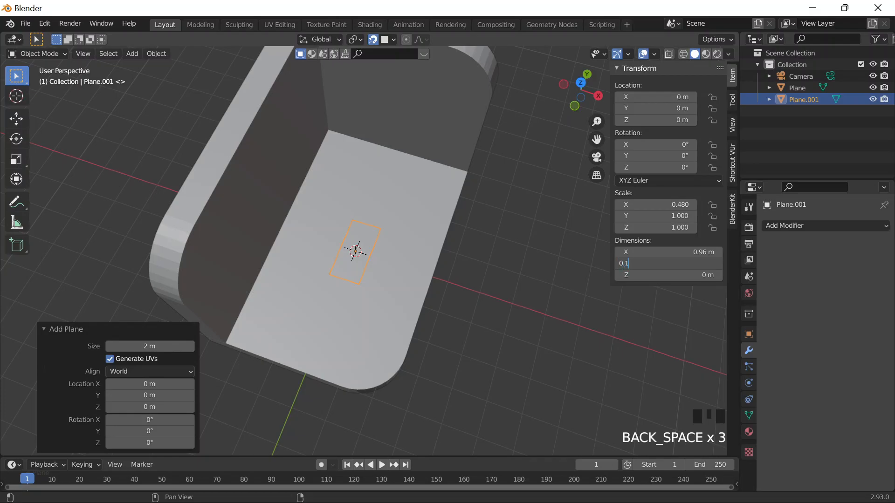
text(0.17)
key(Return)
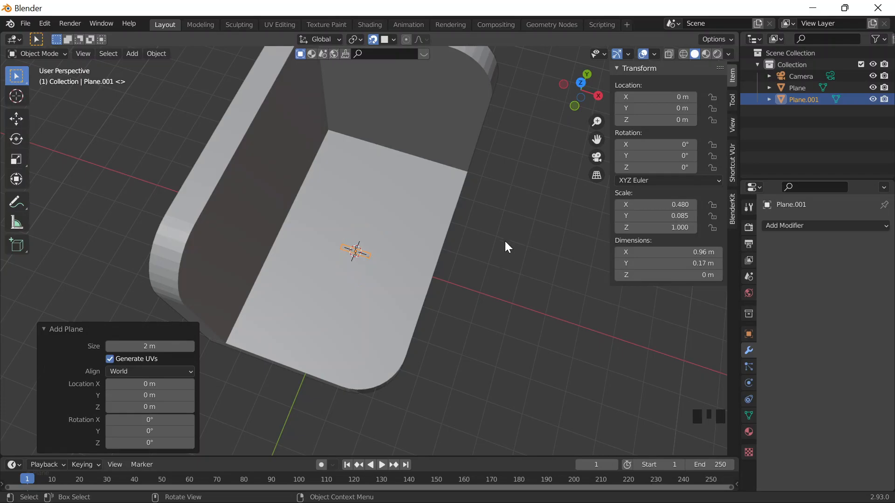
middle_drag(550, 270, 399, 226)
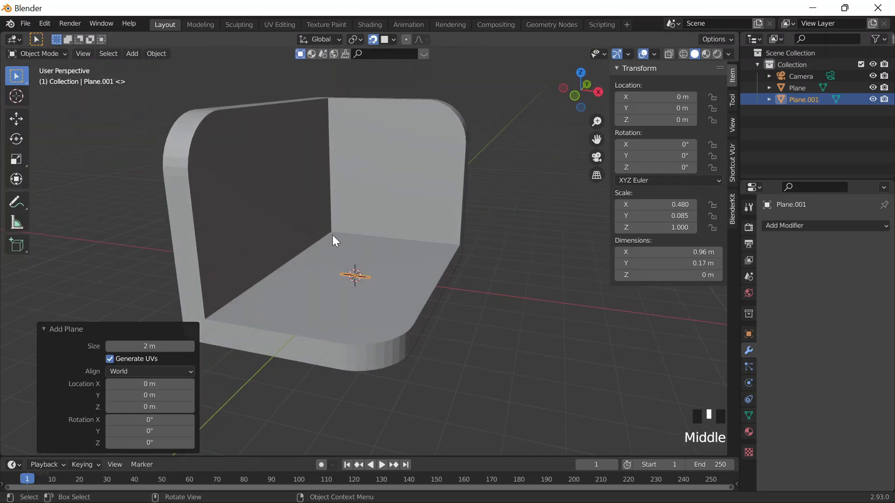
key(n)
key(Tab)
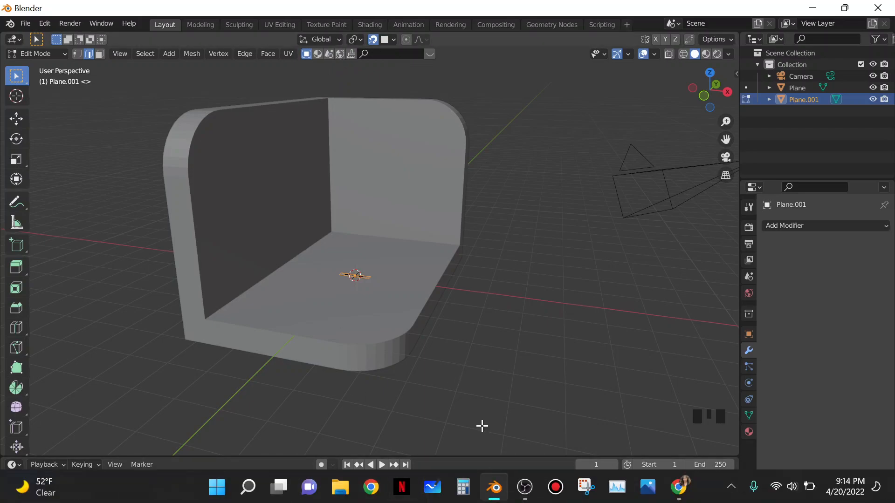
Switch to the YouTube tutorial in Chrome and skip through it to examine how the small plane is extruded, then return to Blender.
click(679, 487)
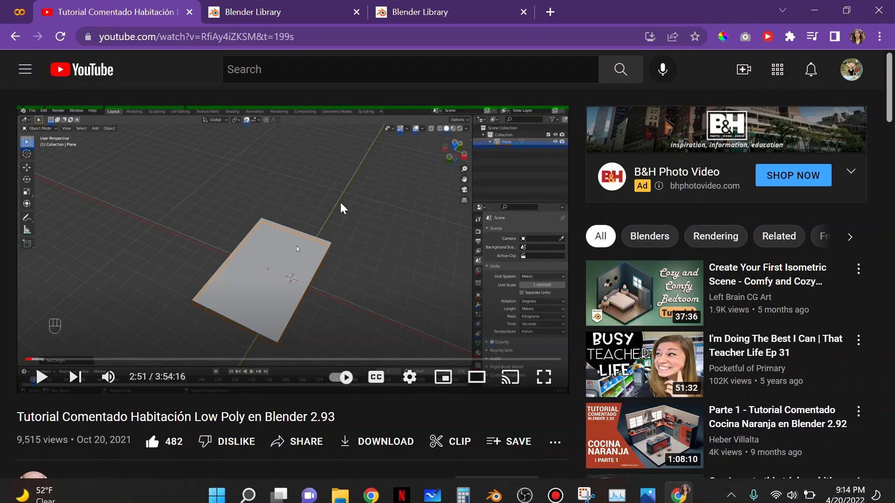
click(340, 202)
key(Right)
key(Right)
key(Right)
key(Right)
key(Right)
key(Right)
key(Right)
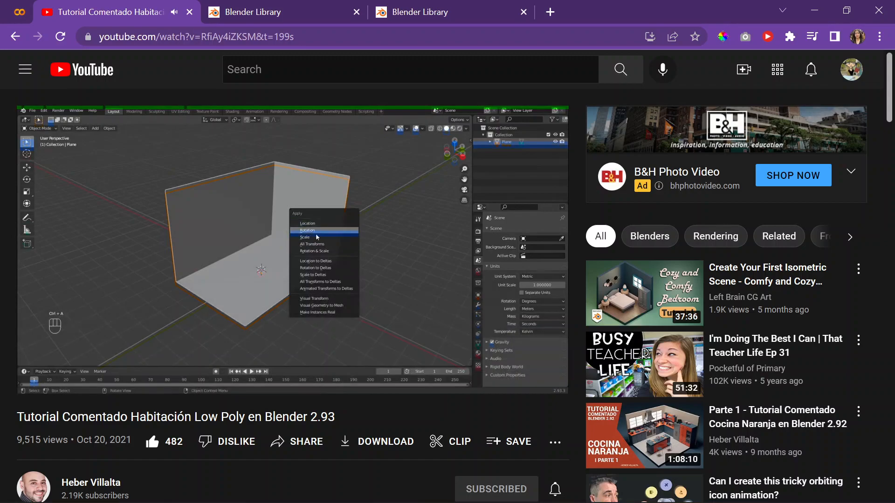
key(Right)
key(Right)
key(Right)
key(Right)
key(Right)
key(Right)
key(Right)
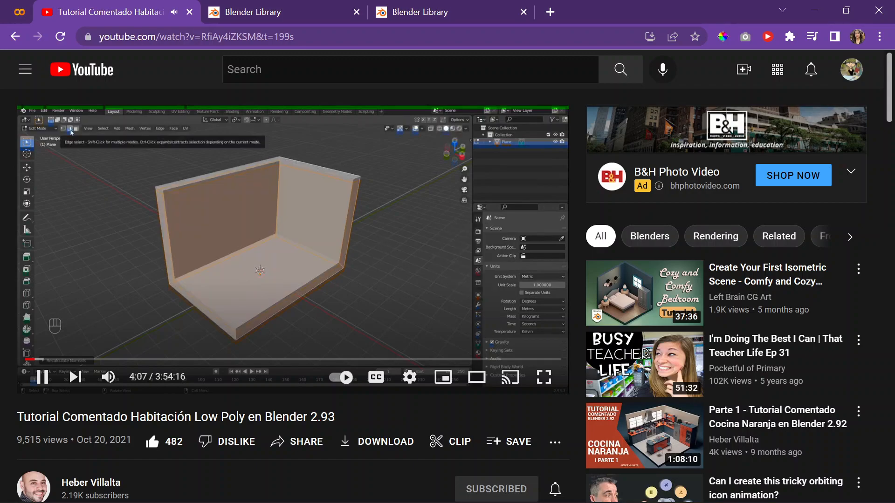
key(Right)
key(Right)
key(Right)
key(Right)
key(Right)
key(Right)
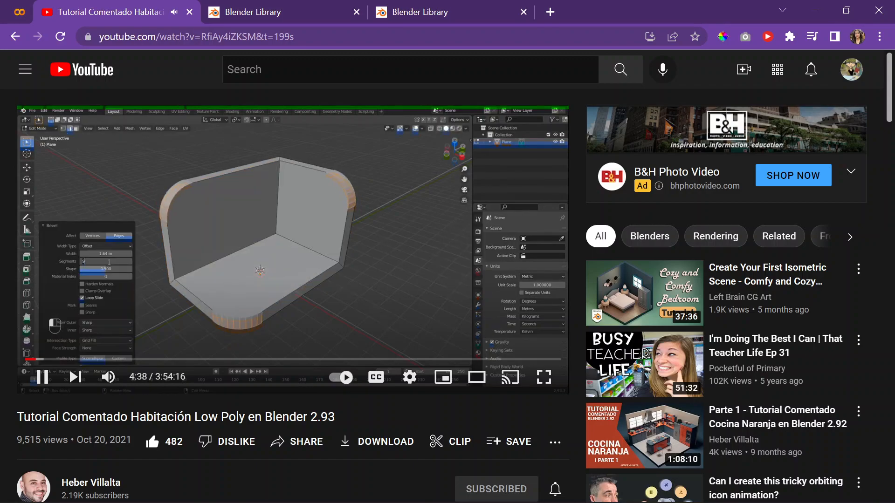
key(Right)
key(Right)
key(Right)
key(Right)
key(Right)
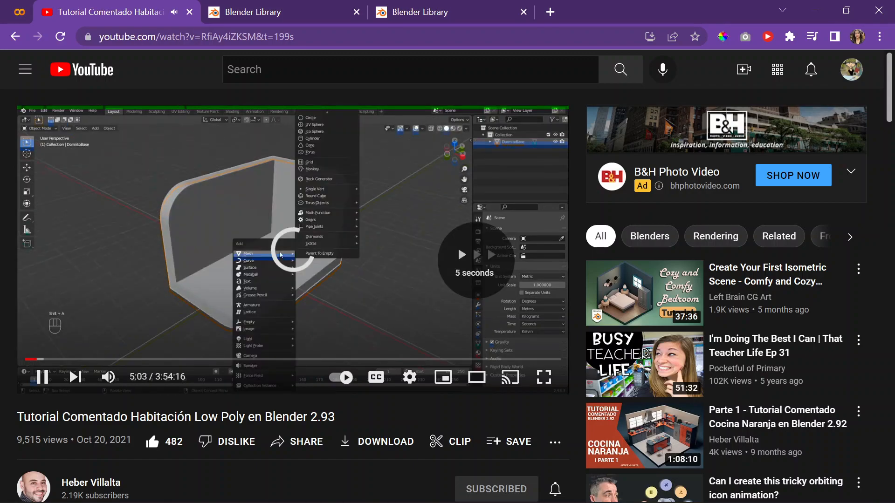
key(Right)
key(Right)
key(Right)
key(Right)
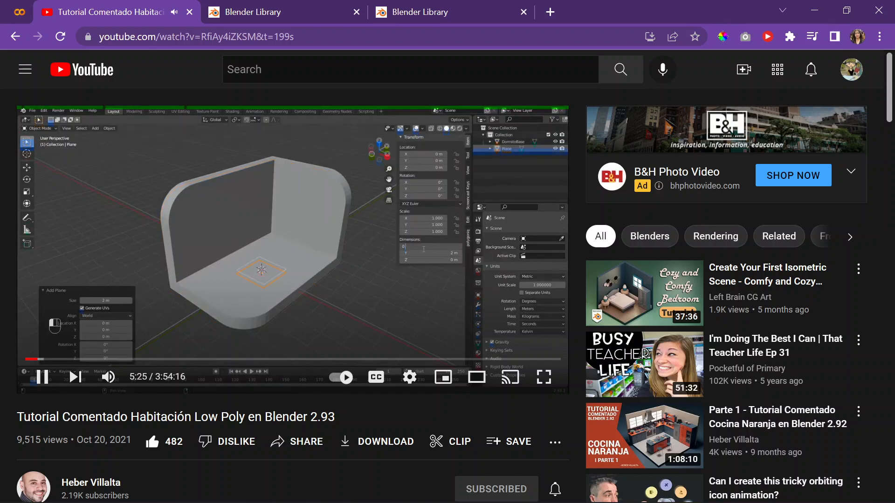
key(Right)
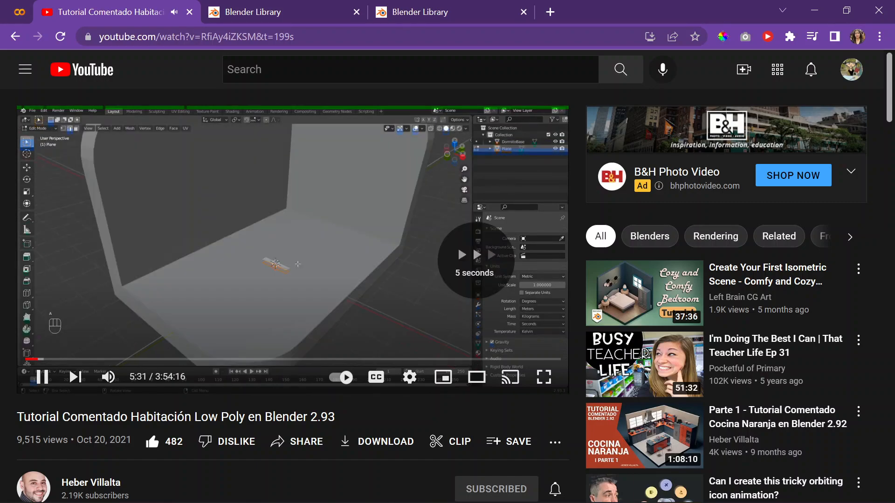
key(Right)
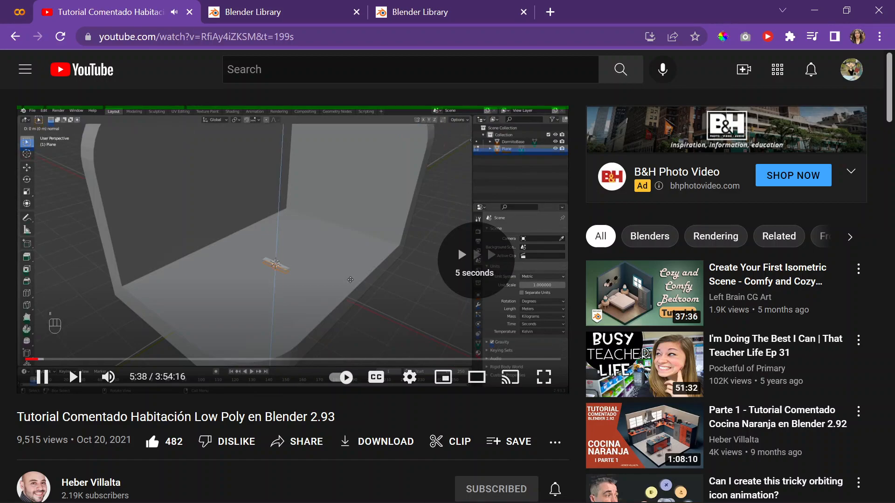
key(Right)
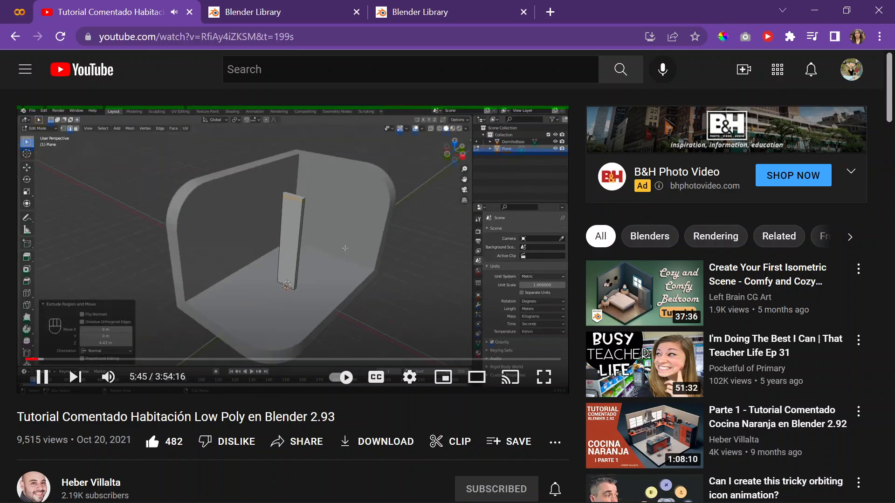
key(Left)
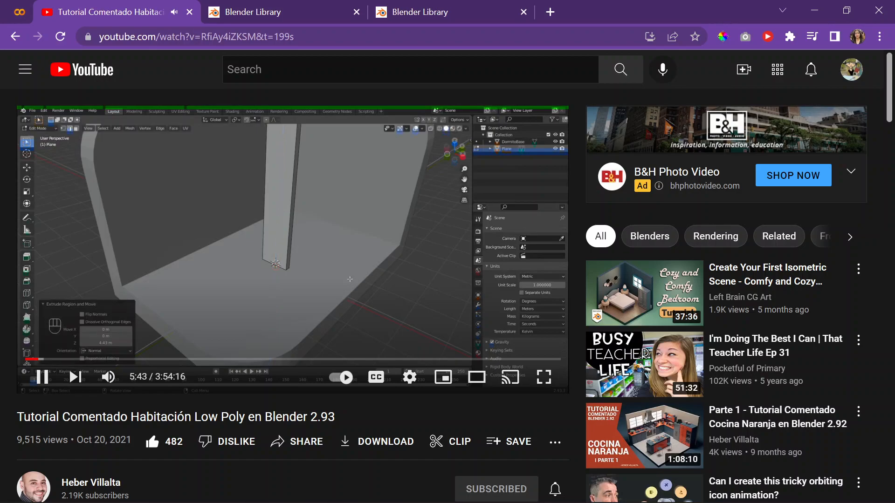
key(Left)
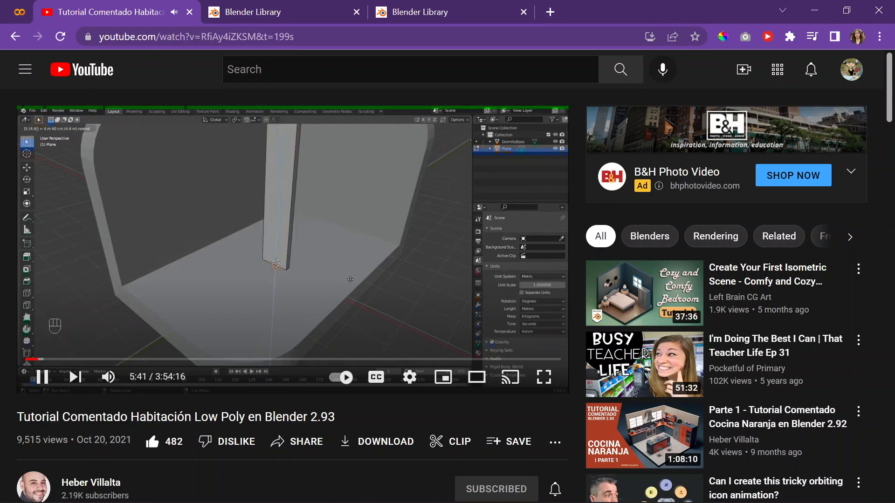
click(819, 13)
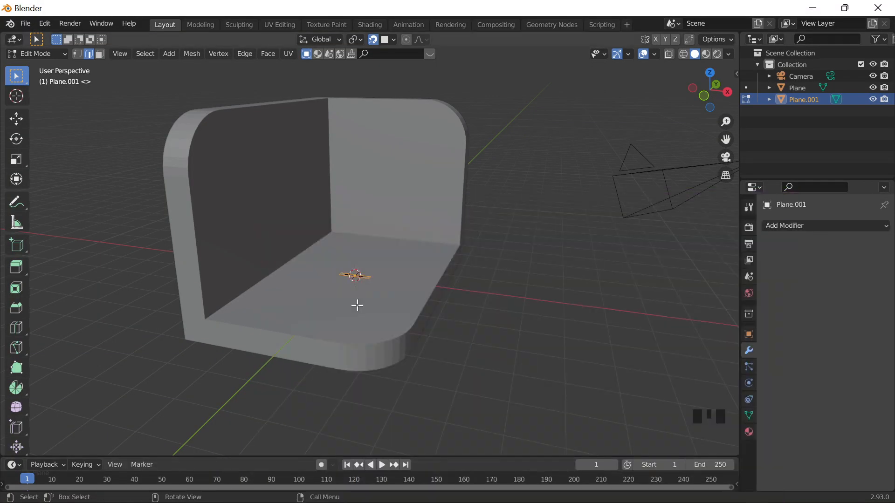
Extrude the resized plane upward 4.43 m along the global Z axis.
key(e)
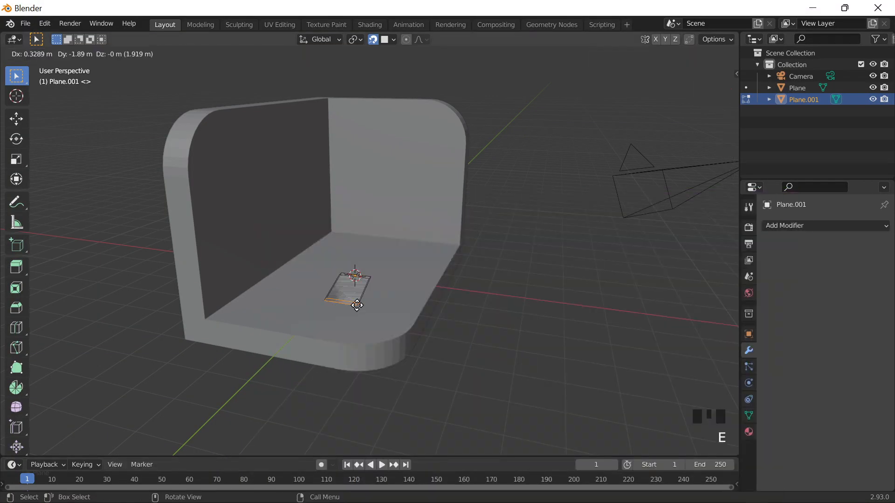
text(z)
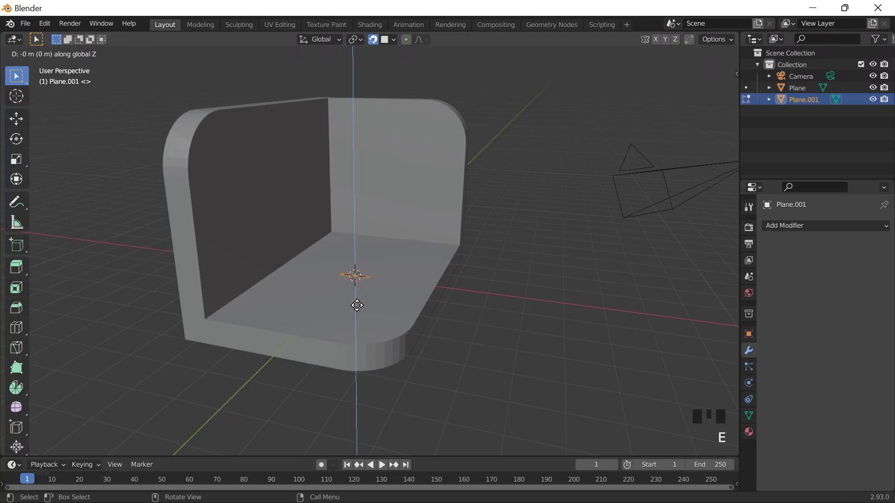
text(4.)
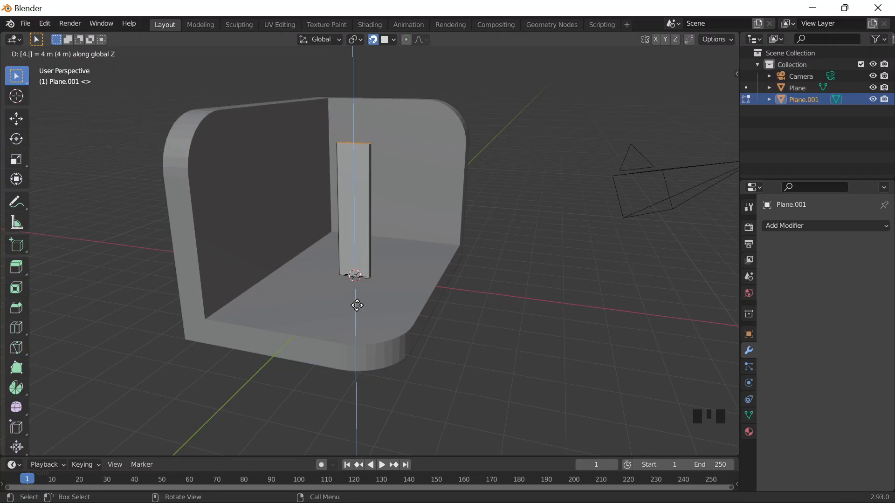
text(43)
key(Return)
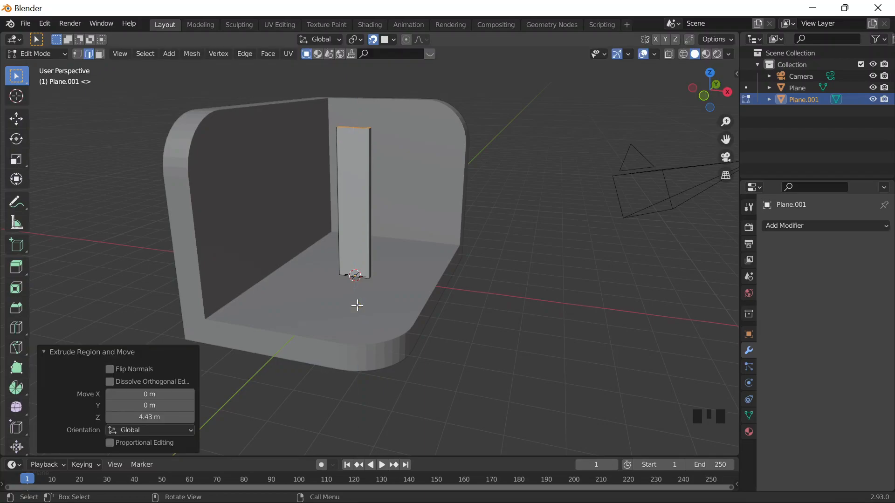
Compare the extruded column with the YouTube tutorial and watch its top-view and snapping setup, then return to Blender.
mouse_move(559, 479)
click(678, 489)
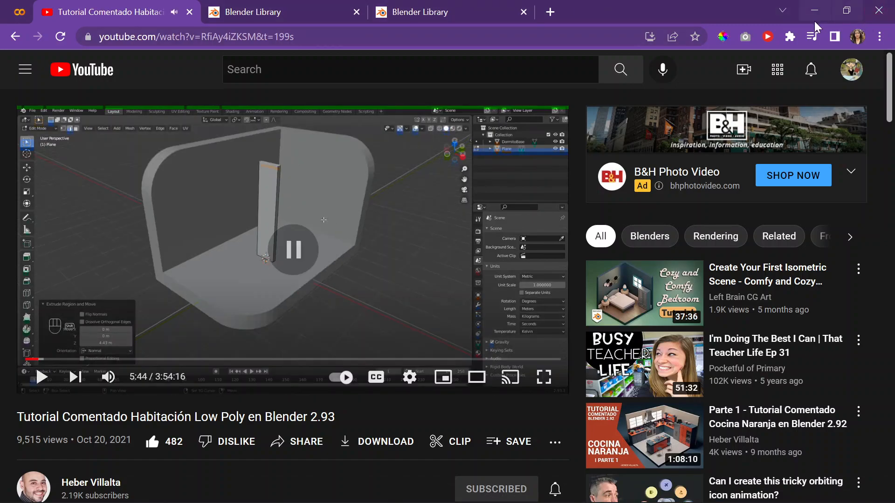
click(815, 15)
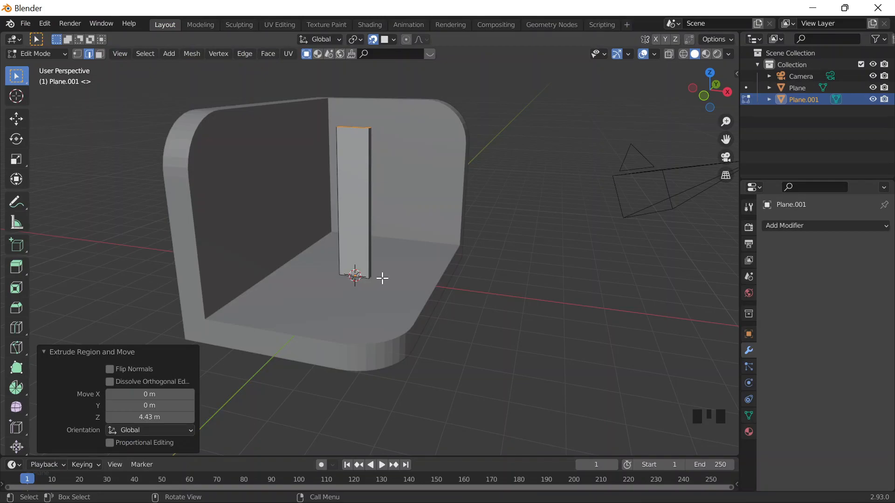
middle_drag(382, 278, 407, 292)
middle_drag(482, 253, 458, 239)
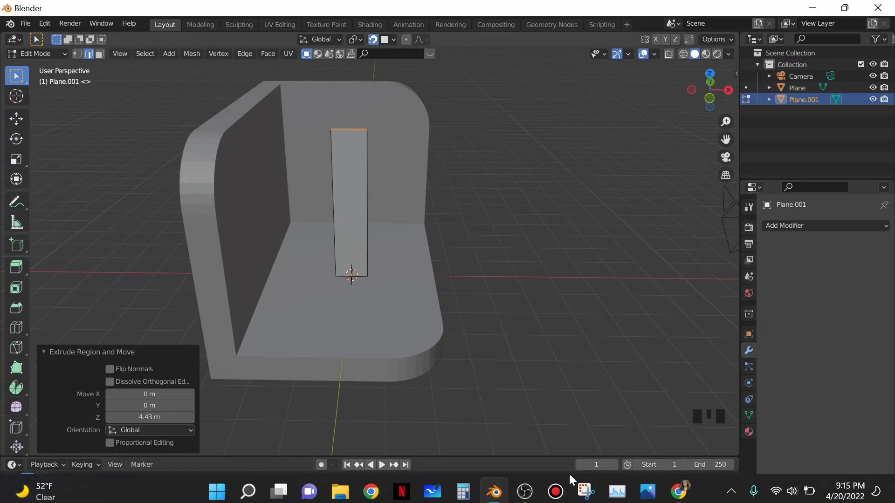
click(681, 485)
click(269, 183)
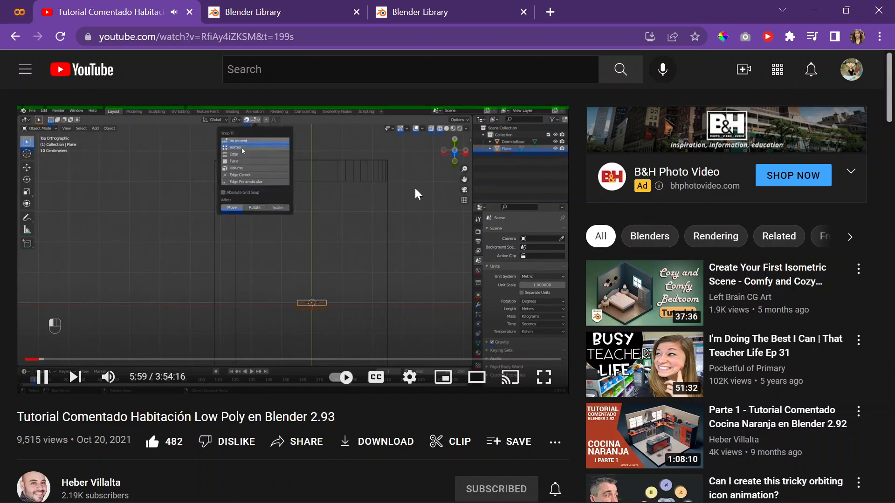
click(442, 226)
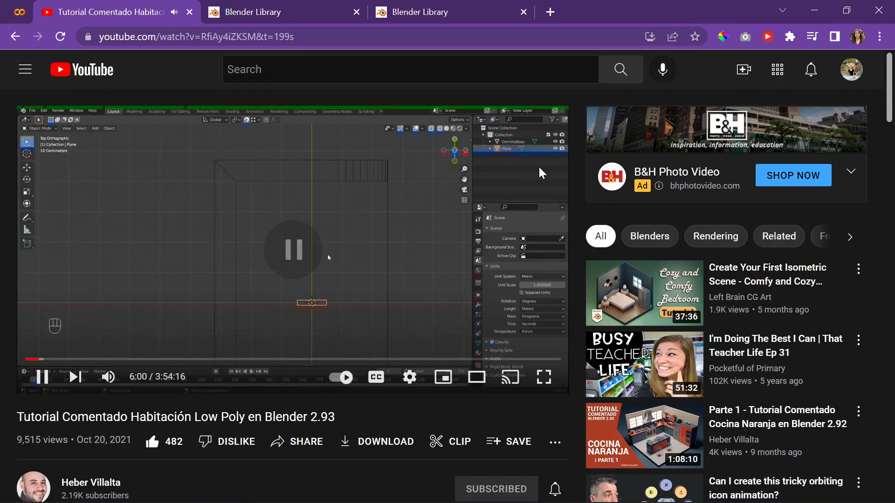
click(846, 11)
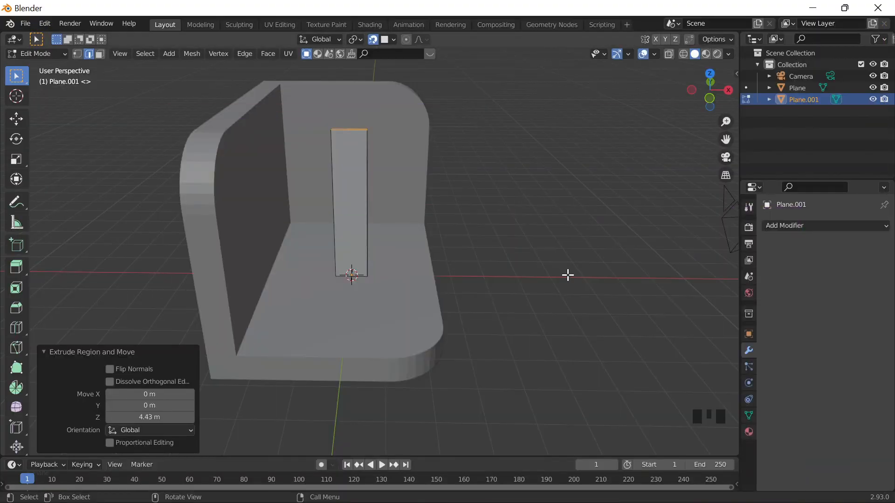
Leave Edit Mode, show the scene from the top in wireframe, and set snapping to Vertex.
key(Tab)
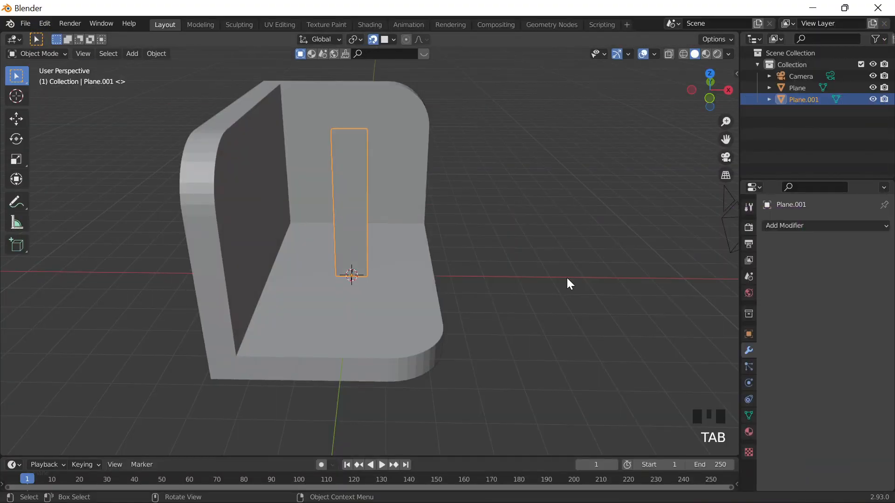
key(KP_7)
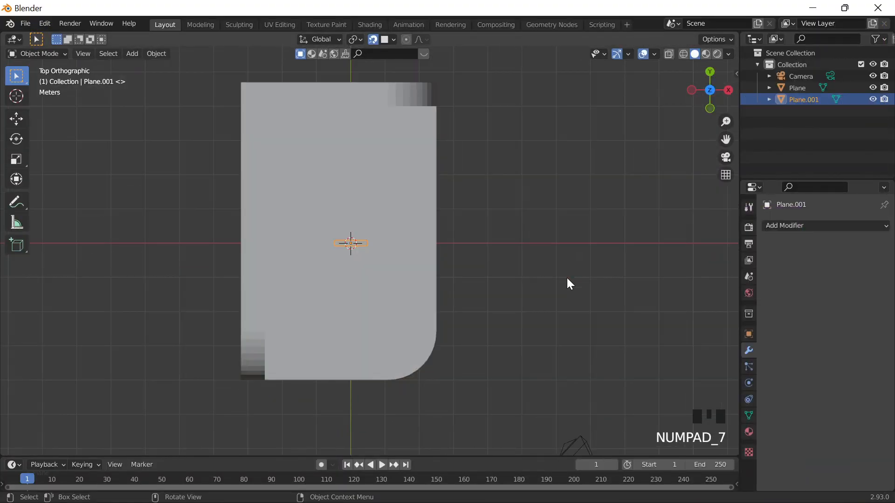
key(shift+z)
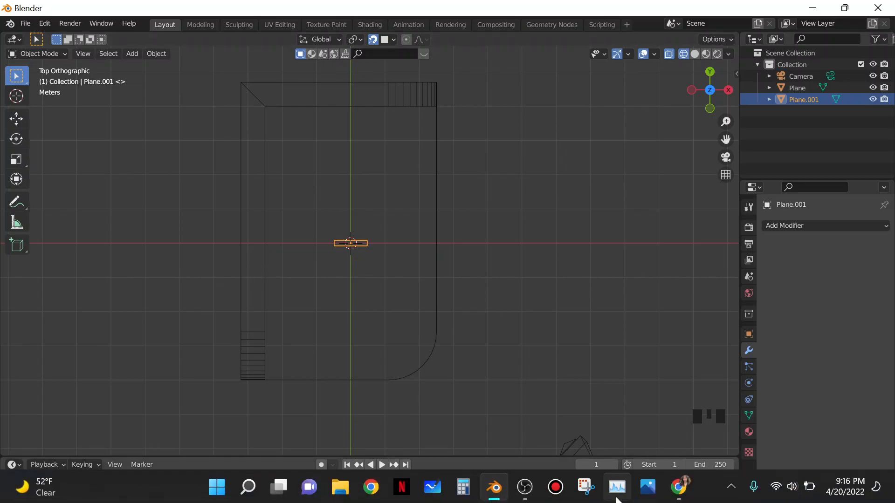
click(392, 40)
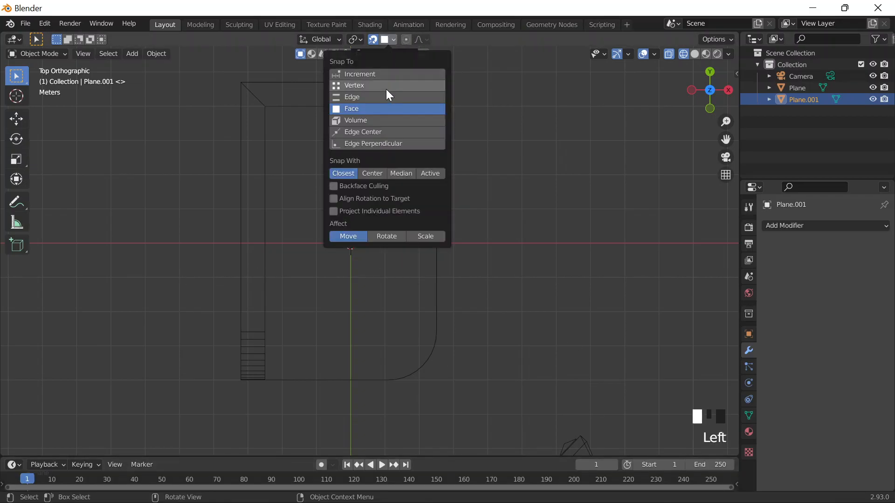
click(385, 85)
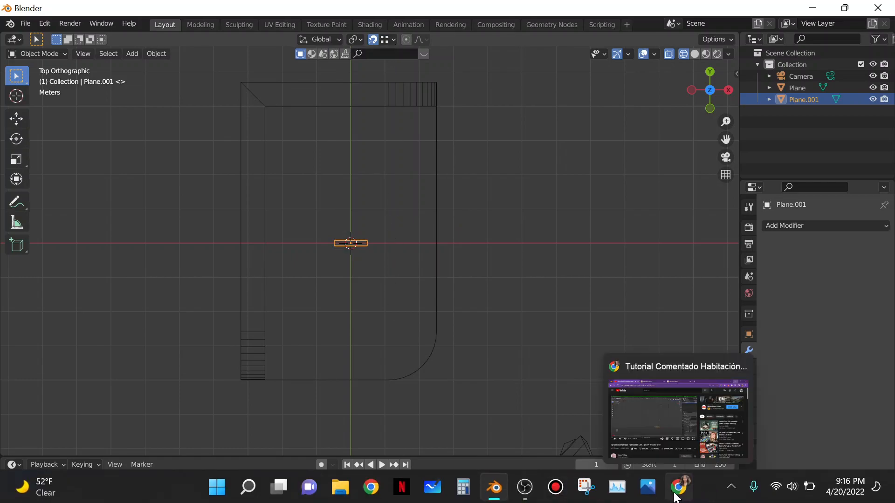
Watch the YouTube tutorial for how the column is moved towards the room's inner wall corner, then return to Blender.
click(678, 489)
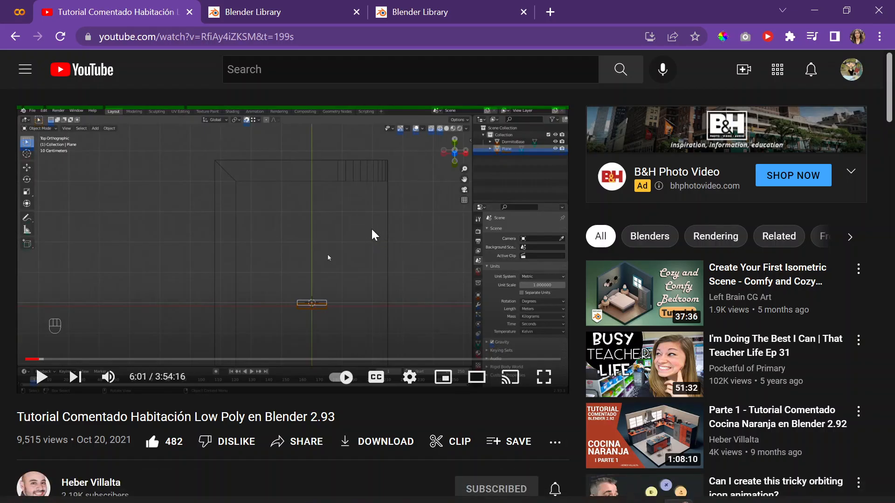
click(371, 230)
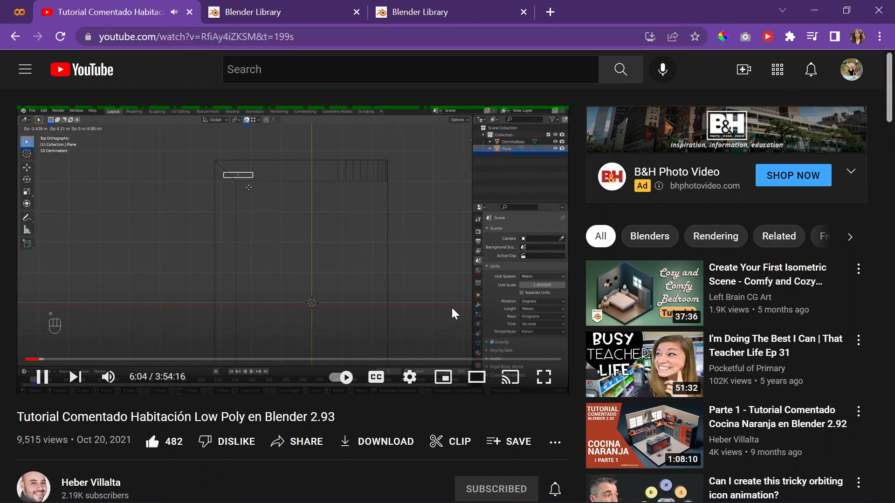
click(402, 208)
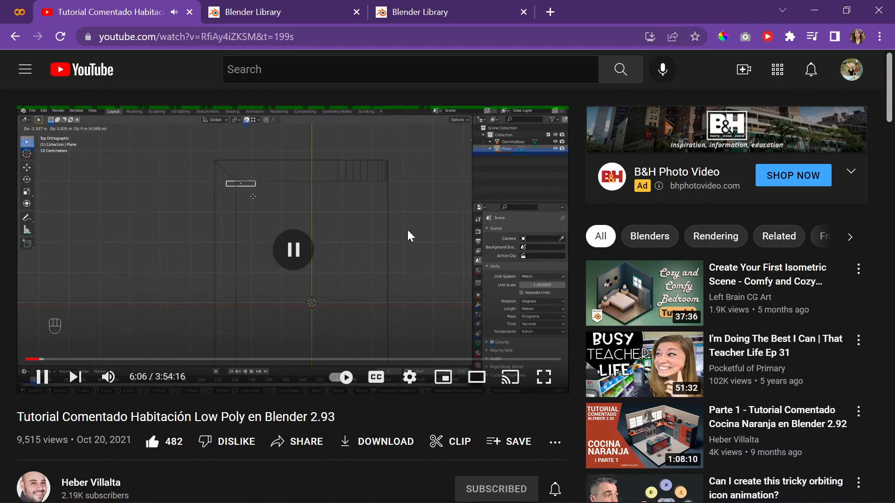
click(813, 11)
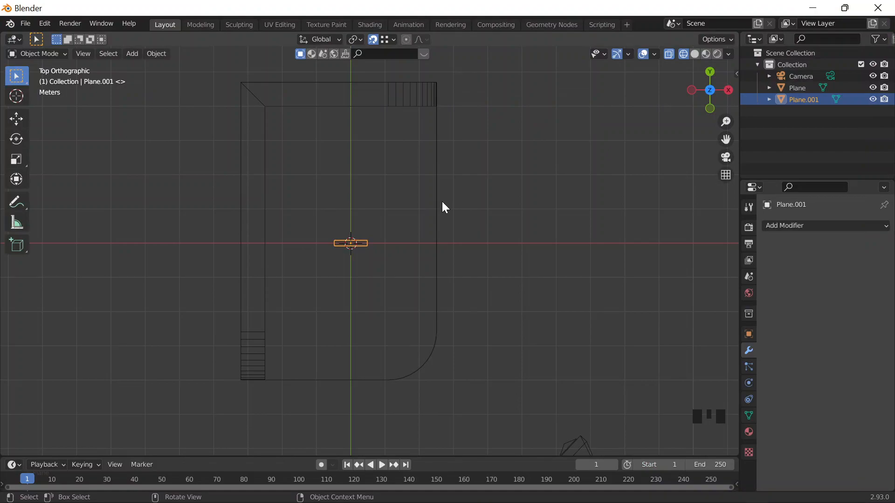
Check the YouTube tutorial and, back in Blender, move the small panel into the walls' inner corner, about -2.03 m X, 3.92 m Y, 0.57 m Z.
mouse_move(658, 488)
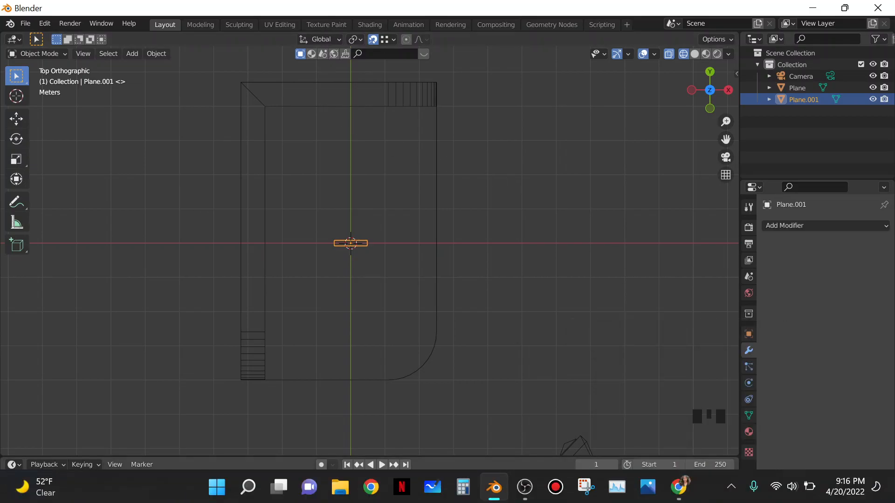
click(682, 493)
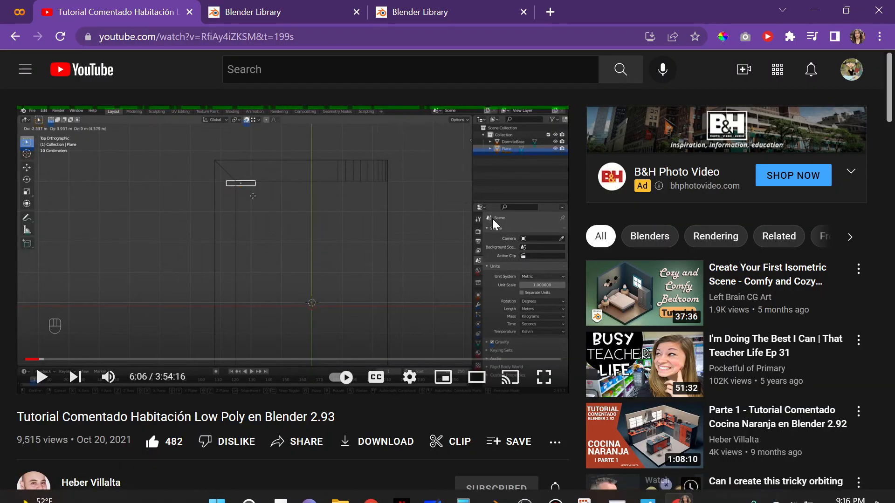
click(466, 195)
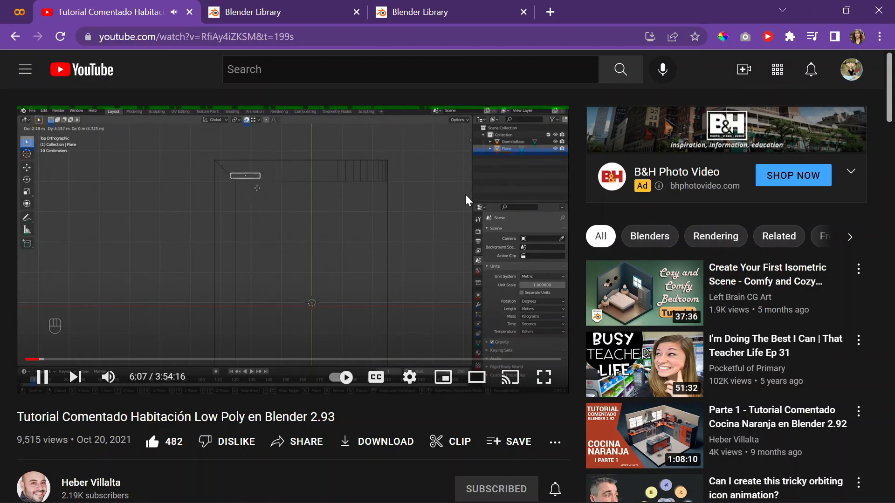
click(454, 188)
click(845, 9)
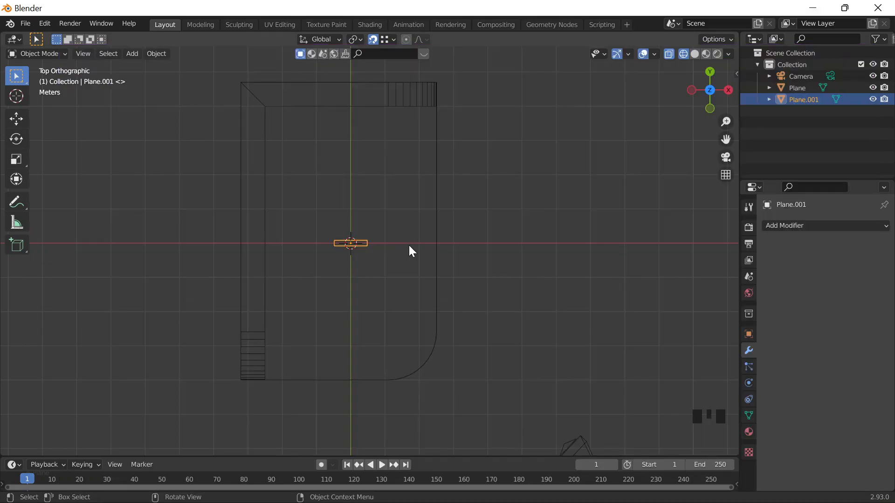
key(g)
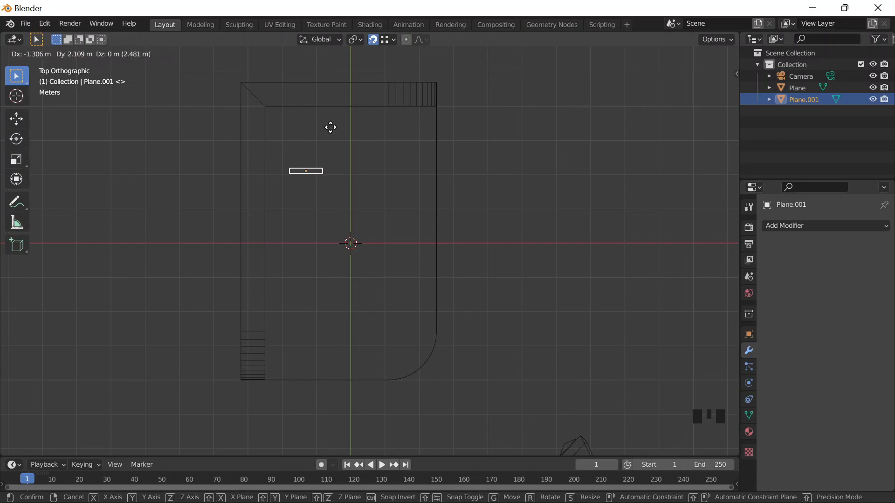
click(305, 66)
Switch to the YouTube tutorial, watch how the placed panel is viewed in the shaded room, and return to Blender.
mouse_move(712, 491)
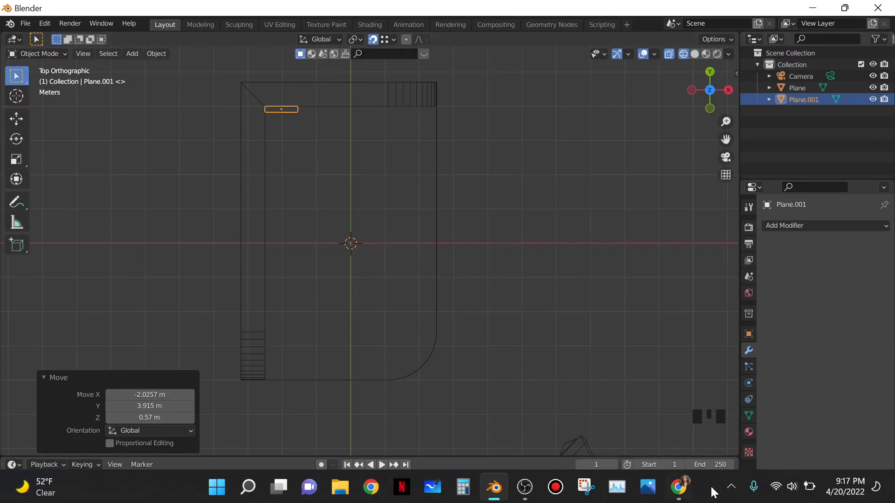
click(678, 486)
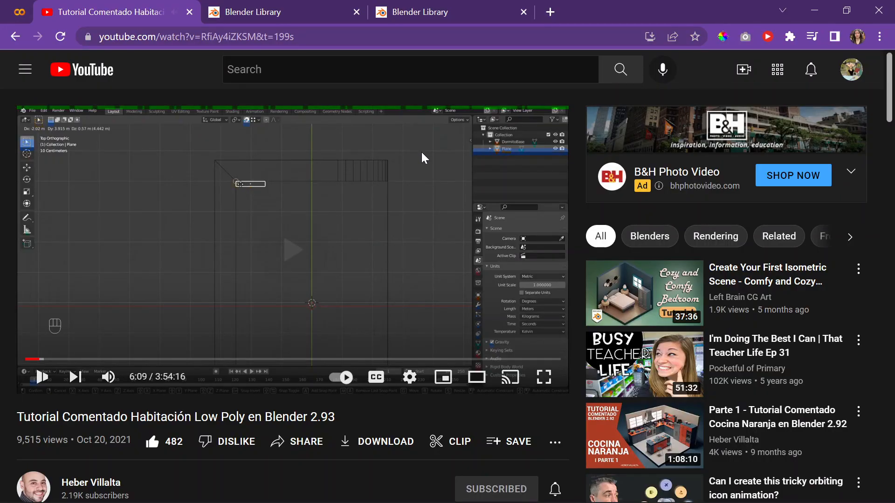
click(421, 152)
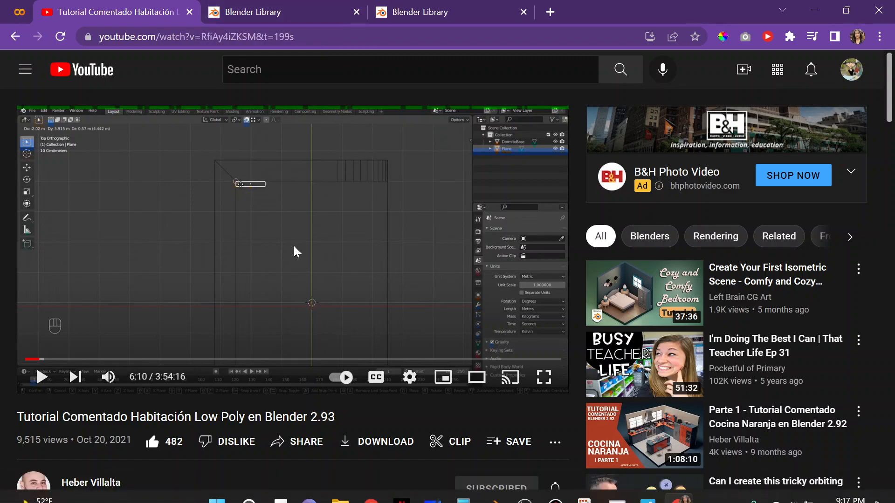
click(378, 250)
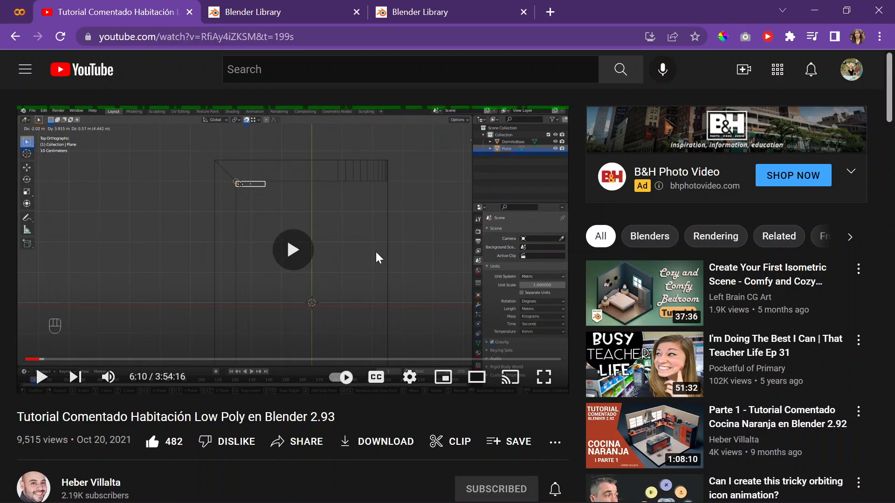
click(335, 185)
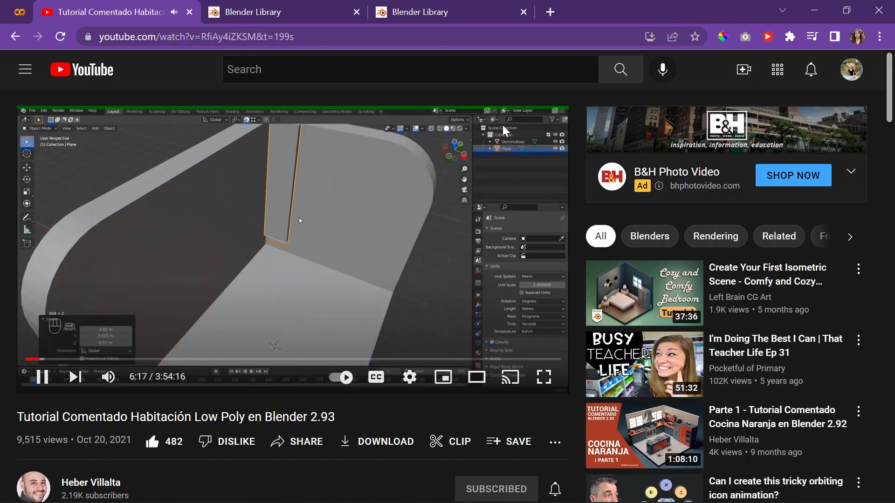
click(401, 161)
click(814, 12)
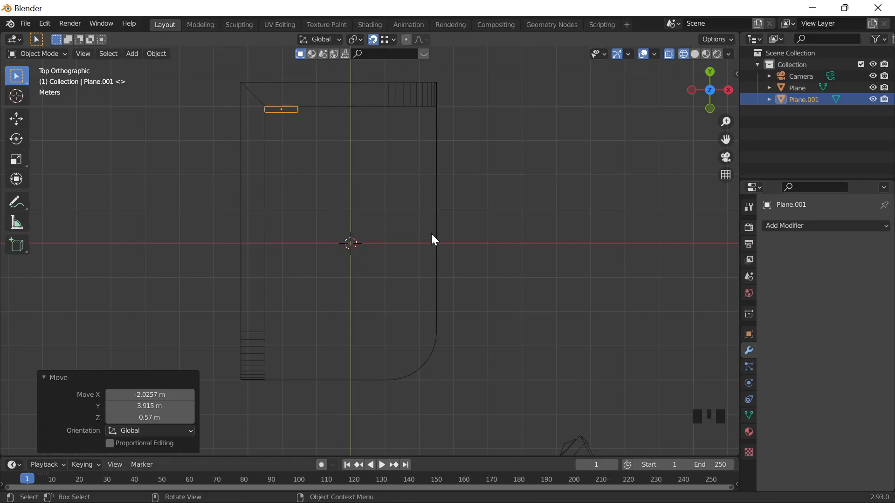
Deselect the panel and switch the viewport from wireframe to solid shading.
key(shift+z)
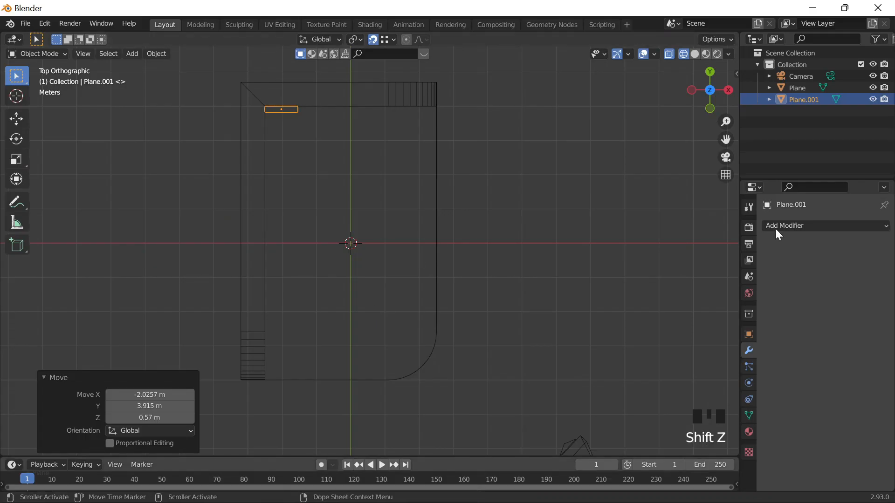
click(599, 257)
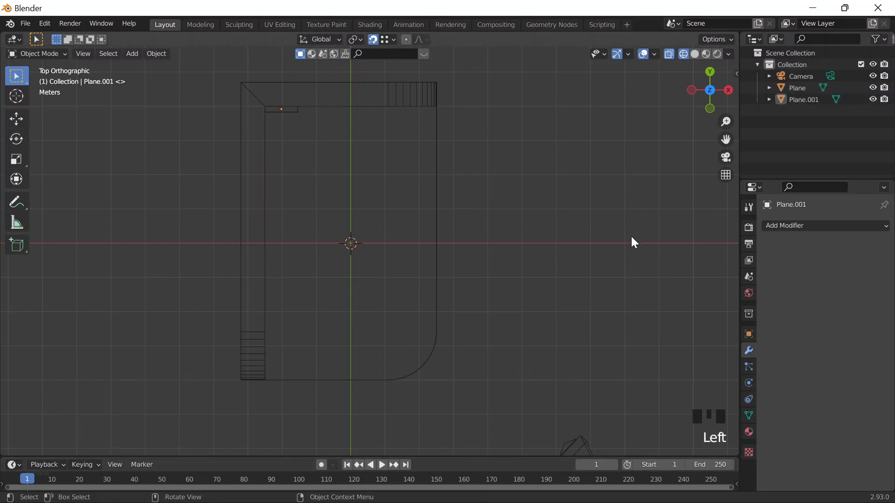
key(shift+z)
Lower the tall corner panel 0.57 m along the Z axis so its base snaps to the room's floor.
scroll(453, 305, down, 1)
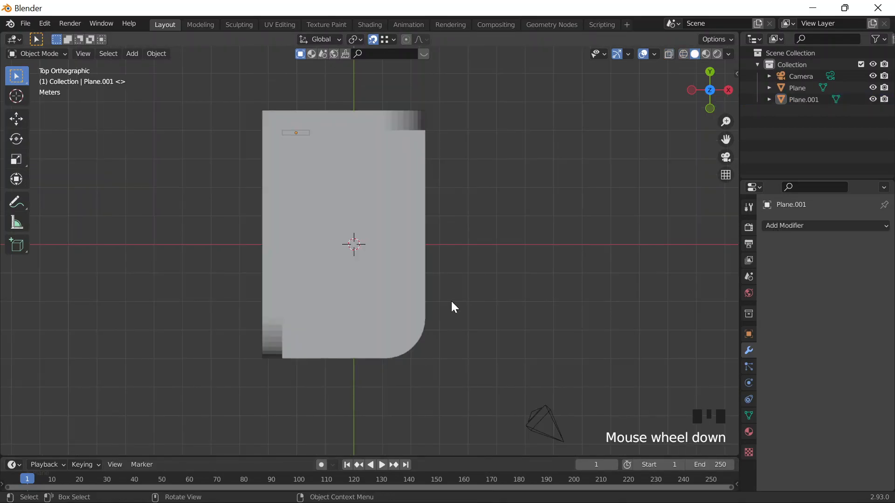
middle_drag(451, 303, 362, 179)
scroll(368, 179, up, 2)
drag(371, 179, 344, 175)
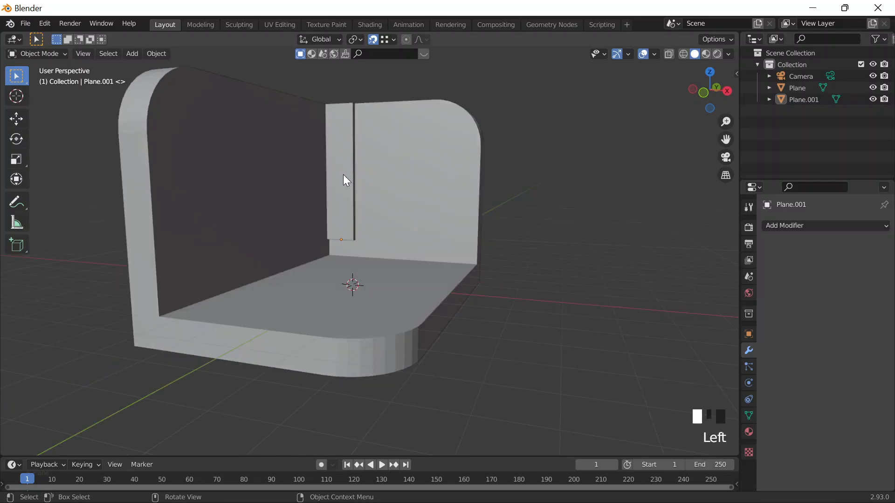
click(344, 176)
key(g)
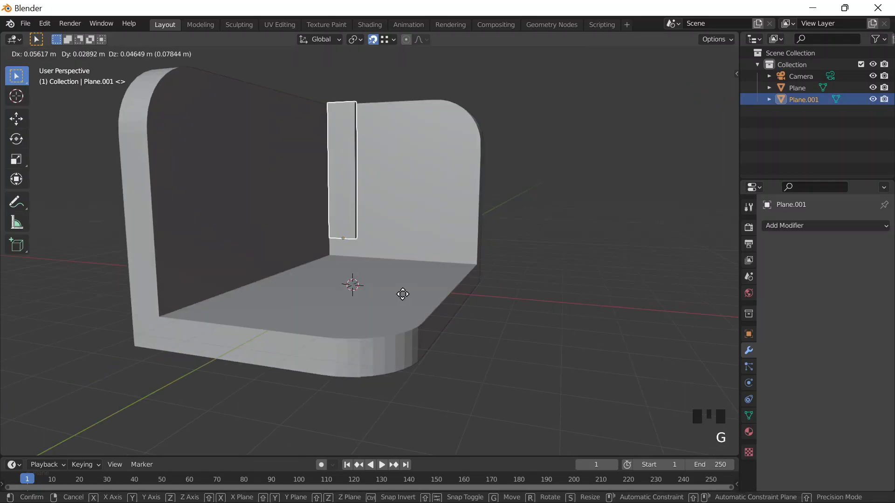
key(z)
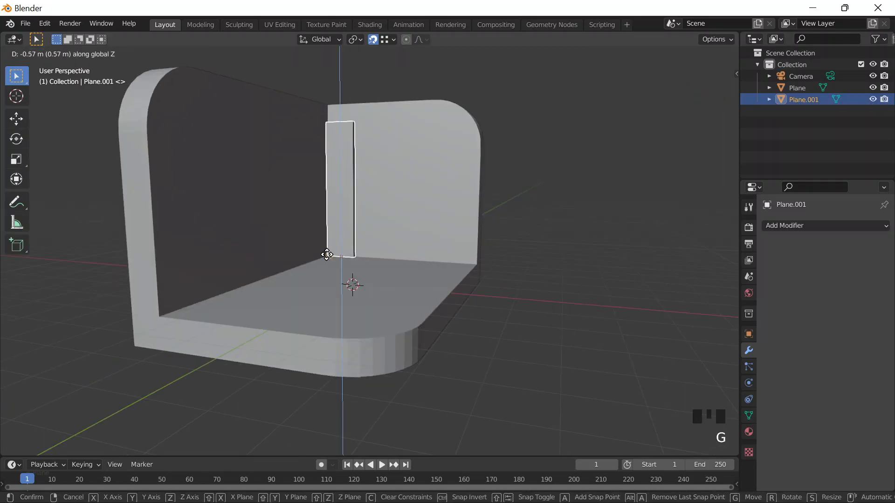
click(331, 260)
middle_drag(331, 259, 337, 290)
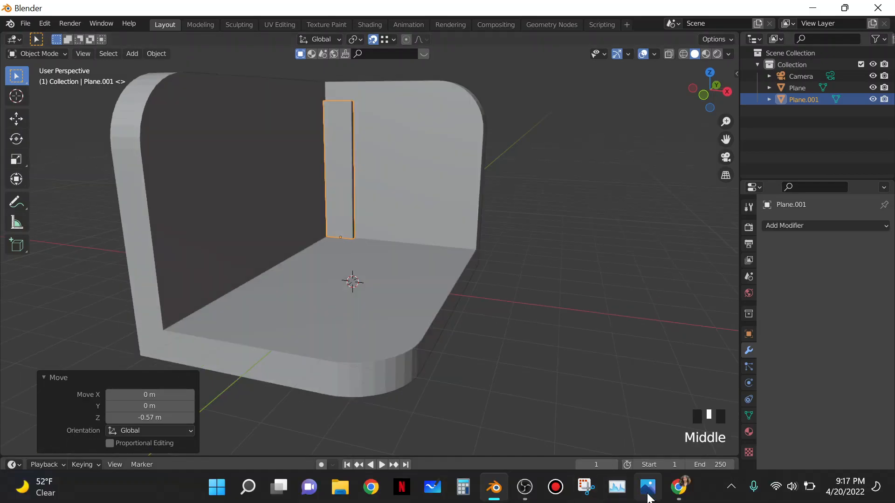
Switch to the YouTube tutorial, watch how loop cuts are added to the corner panel, and return to Blender.
click(678, 492)
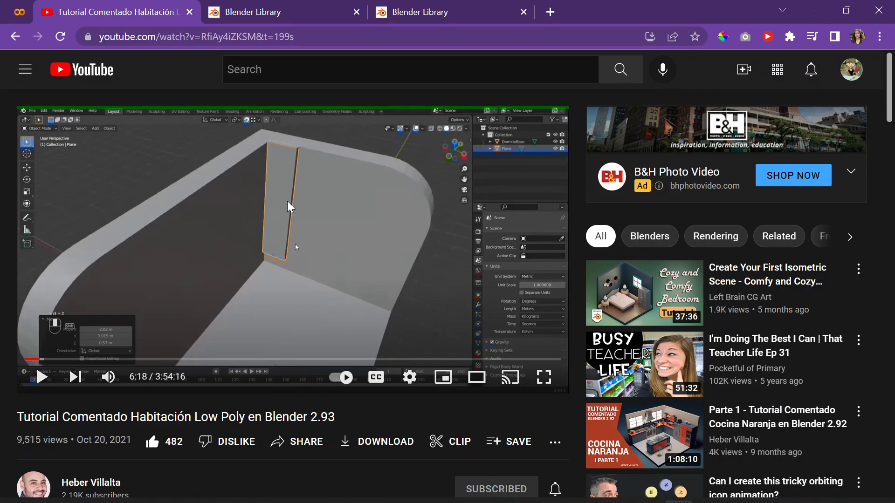
click(289, 208)
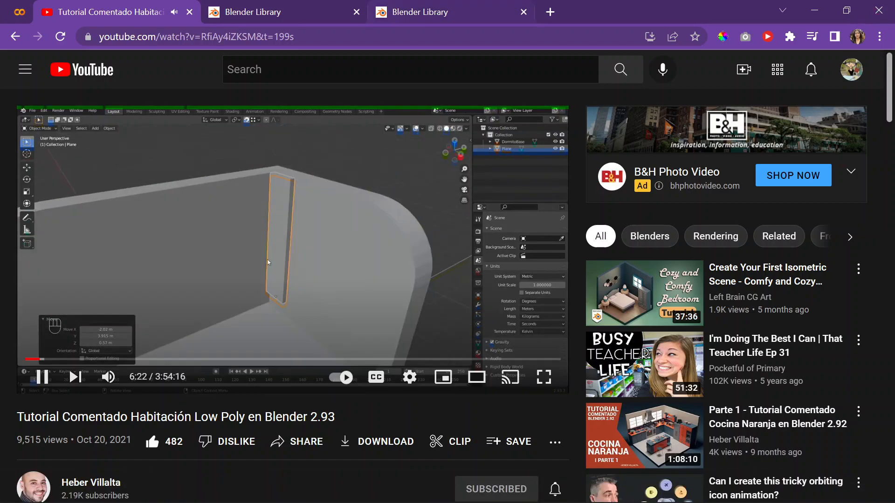
click(522, 487)
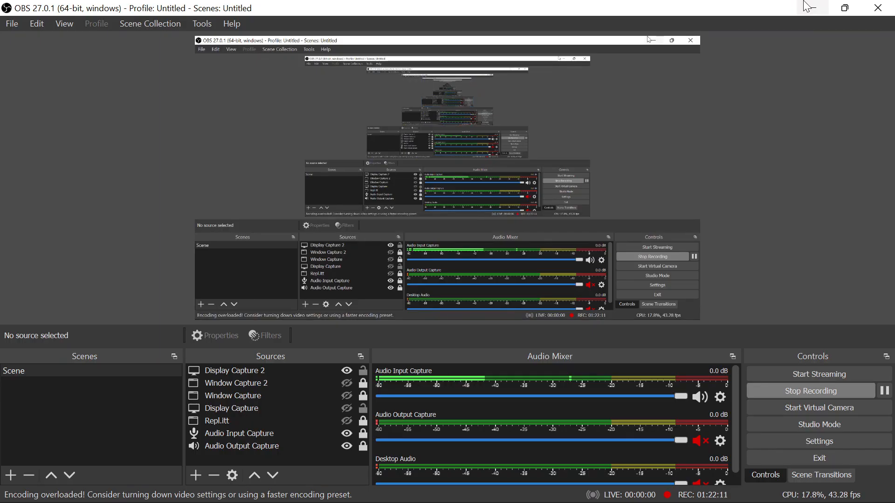
click(807, 6)
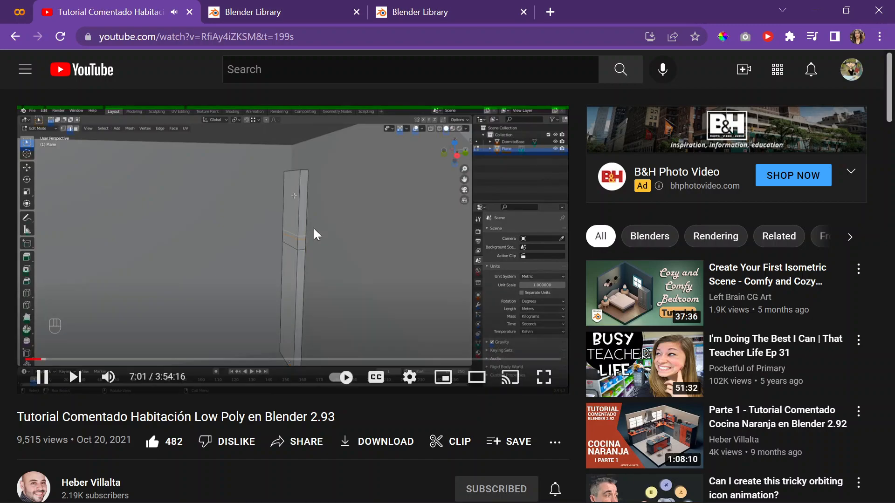
click(388, 237)
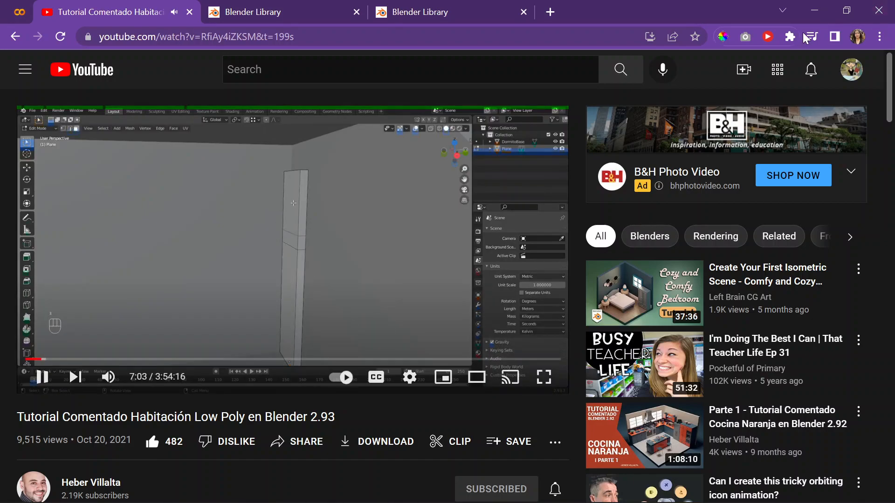
key(alt+Tab)
In Edit Mode, add a horizontal loop cut across the upper half of the corner panel, at a slide factor of about -0.31.
middle_drag(473, 188, 497, 154)
scroll(496, 150, down, 1)
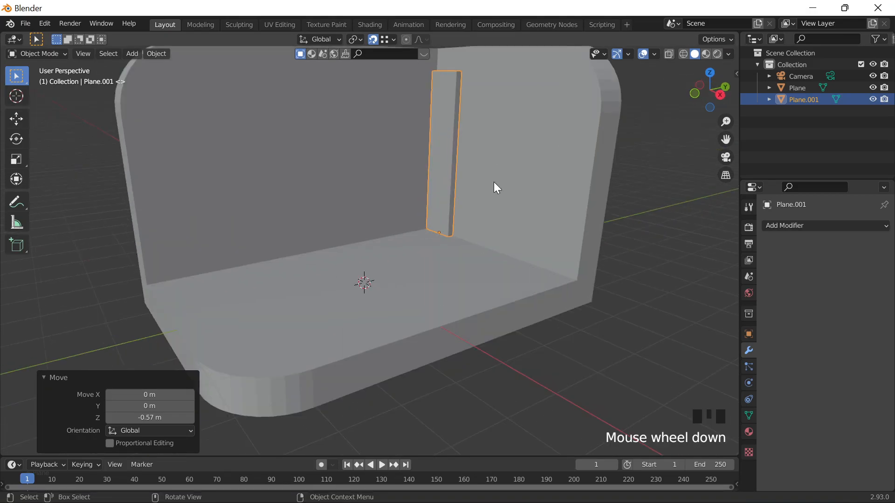
key(Tab)
key(ctrl+r)
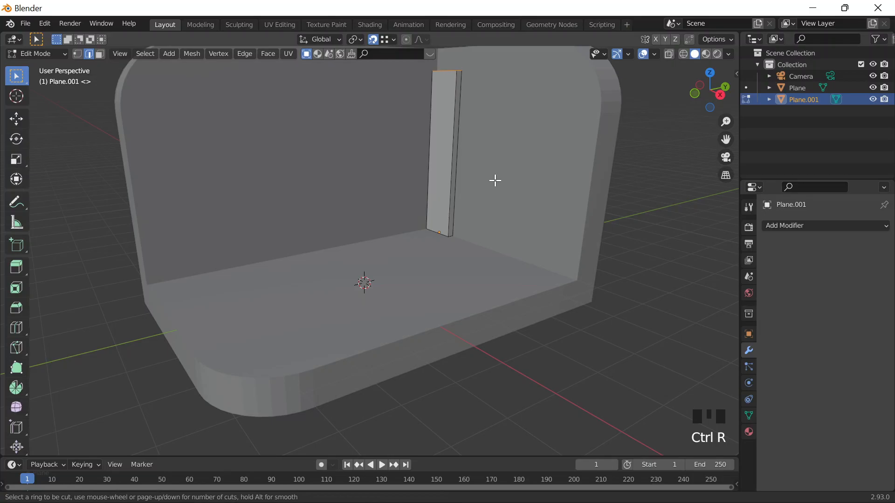
click(450, 112)
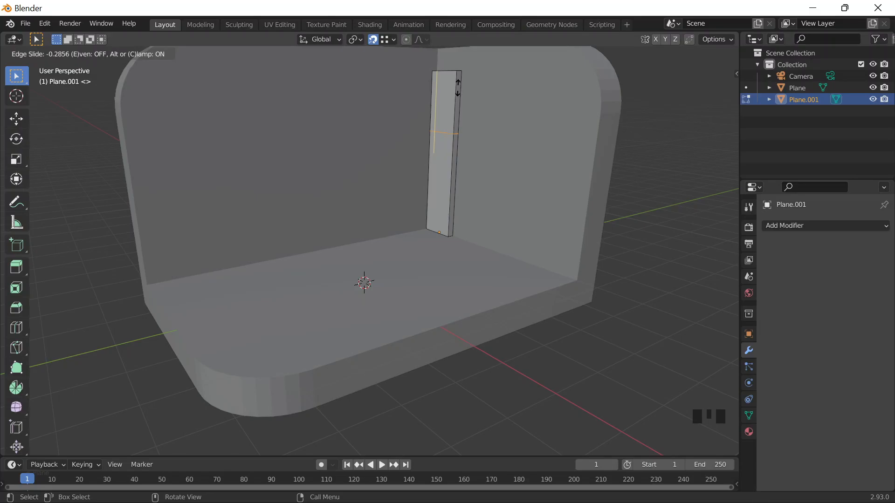
click(458, 91)
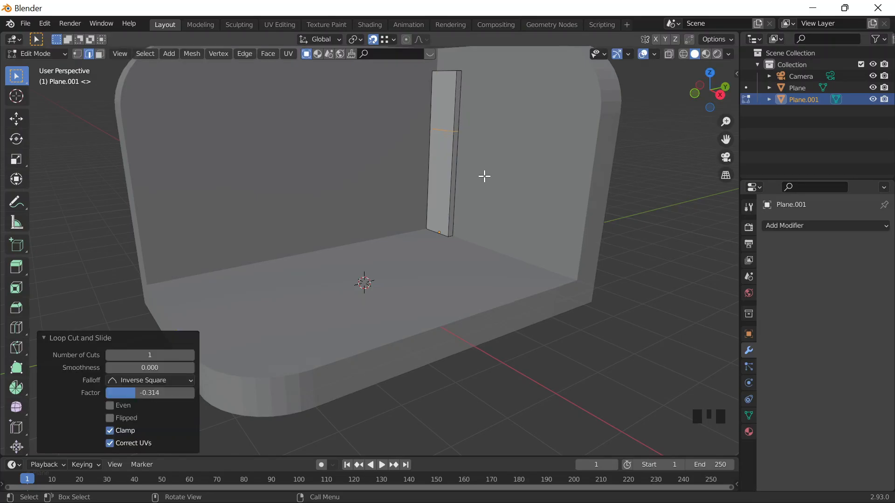
Try to set the slide factor of the panel's new loop cut to -0.246.
key(ctrl+r)
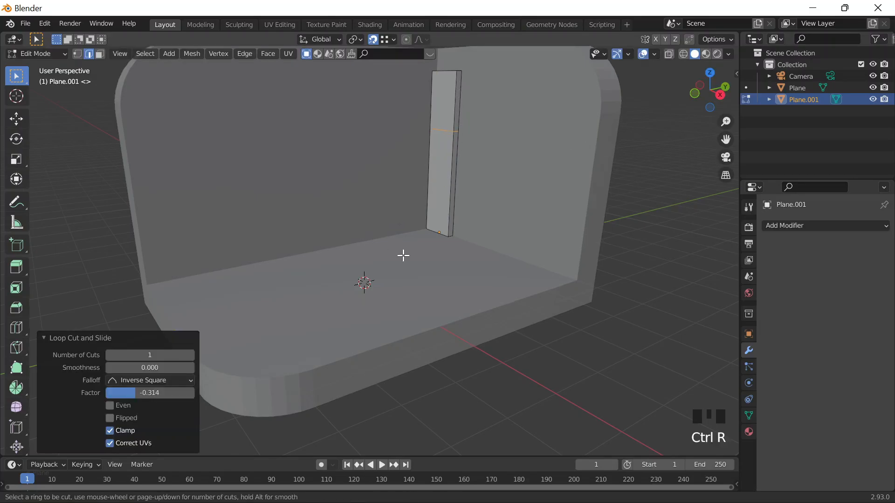
click(152, 393)
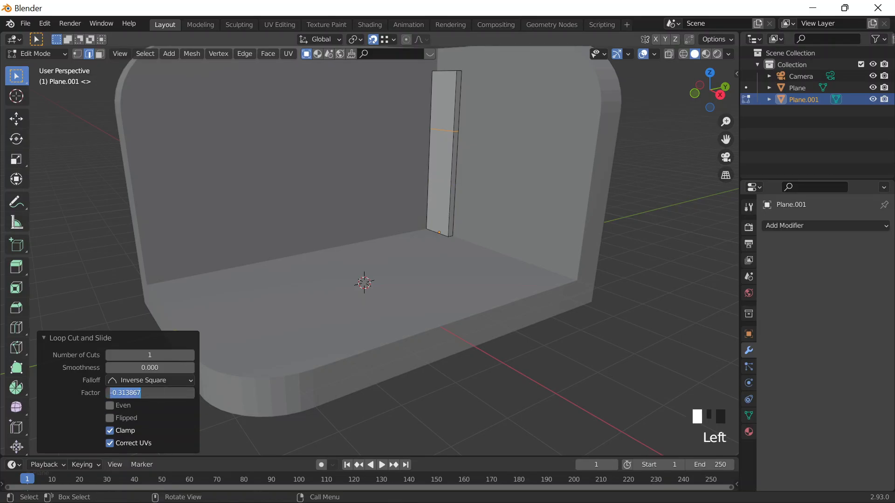
text(-0.246)
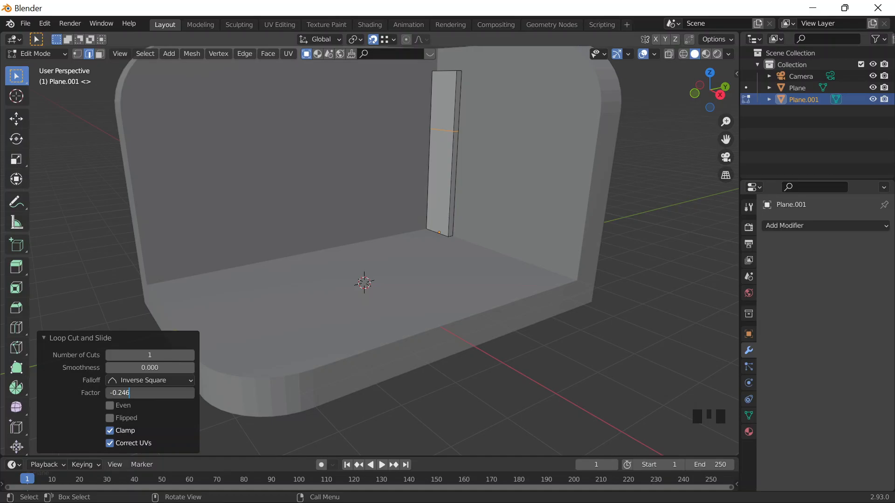
text(\)
key(Return)
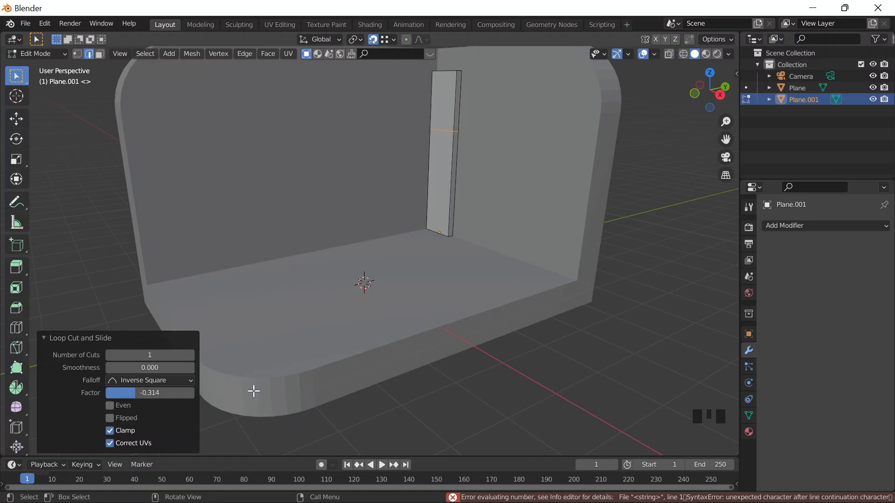
Set the Loop Cut and Slide factor to -0.246 for the corner panel's horizontal cut.
click(153, 396)
drag(155, 395, 135, 395)
click(135, 395)
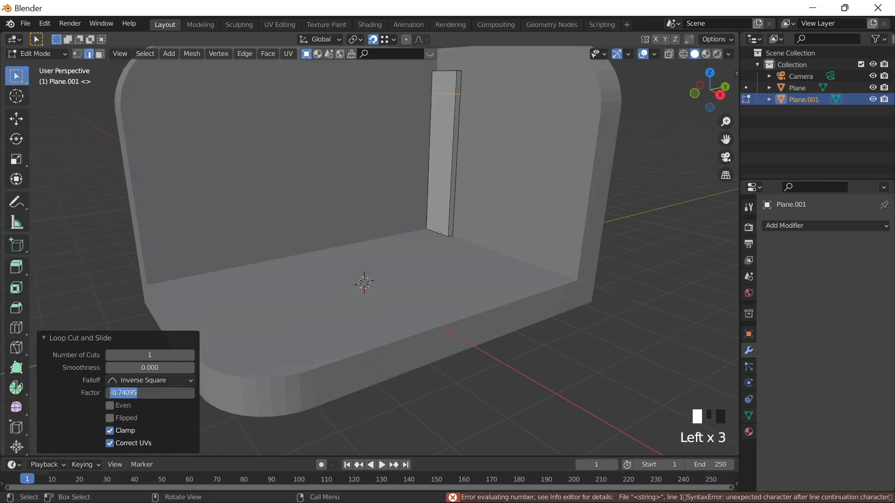
text(-0)
key(BackSpace)
text(0.)
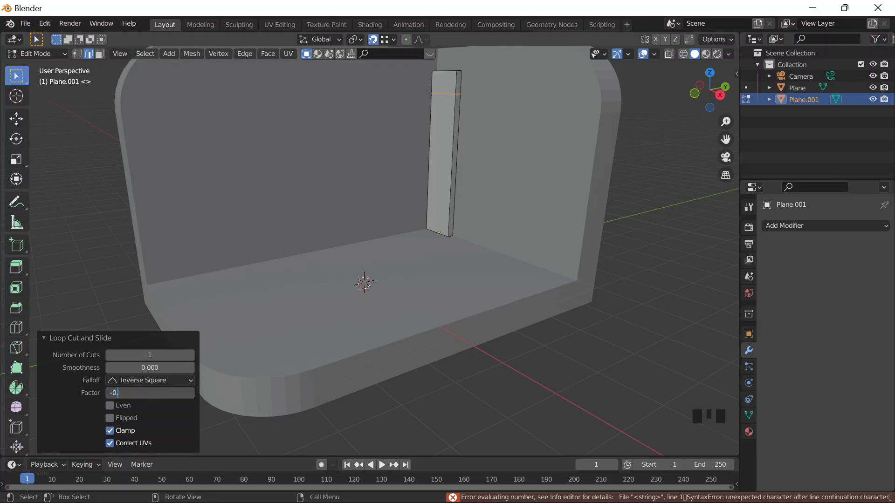
text(246)
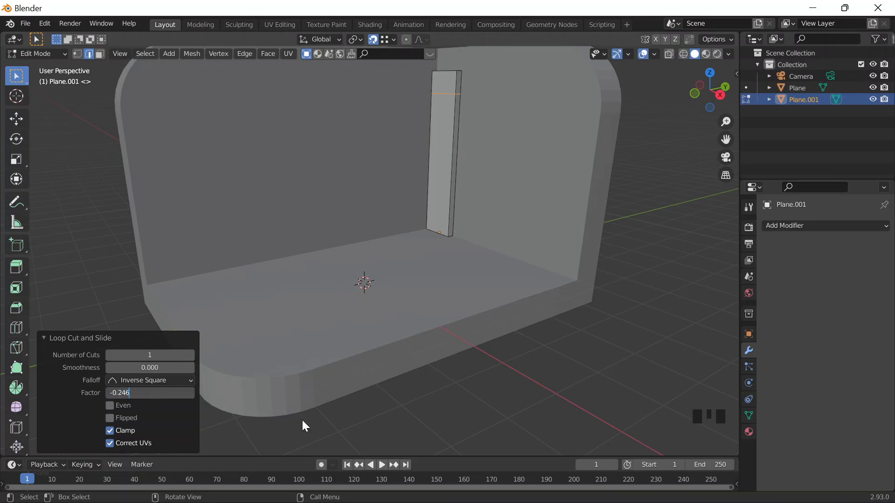
key(Return)
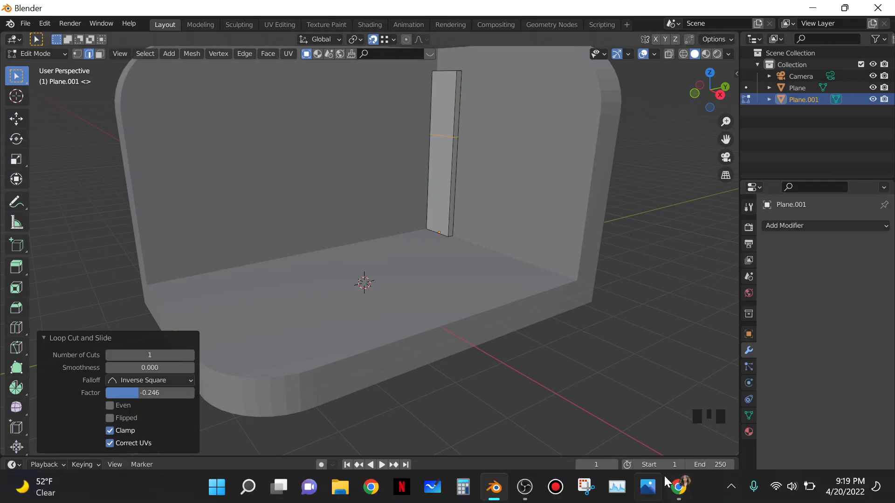
Switch to the YouTube tutorial, rewind to about 6:54 to check the loop cut's slide factor, pause it and return to Blender.
click(678, 487)
click(283, 204)
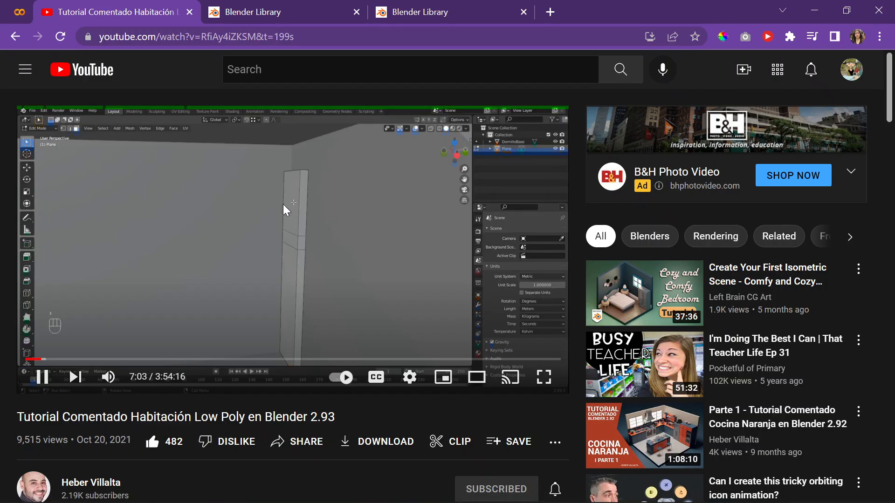
key(Left)
key(Left)
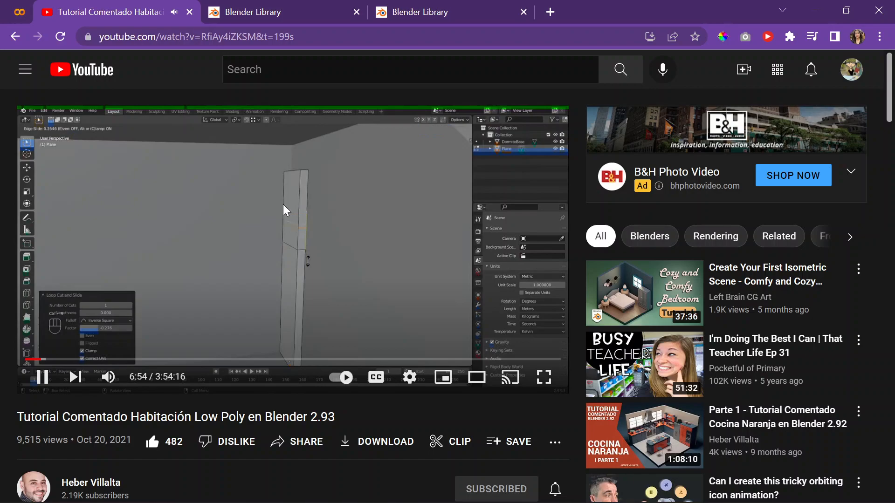
key(space)
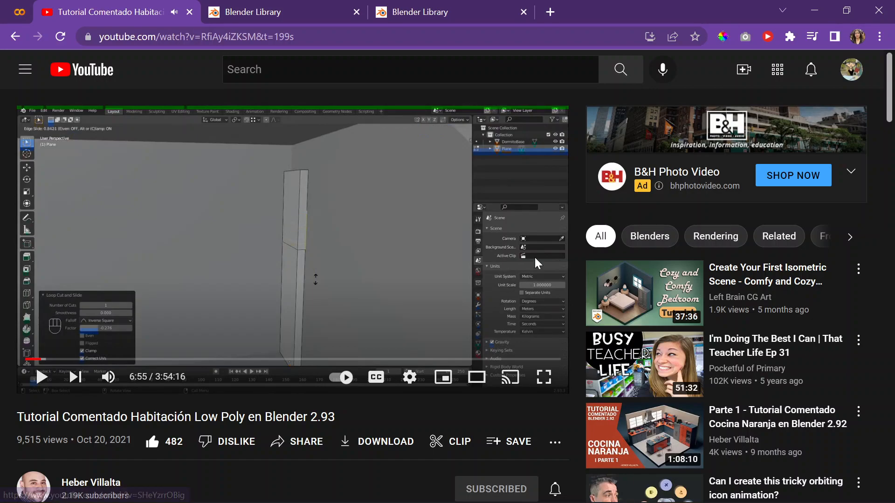
click(814, 9)
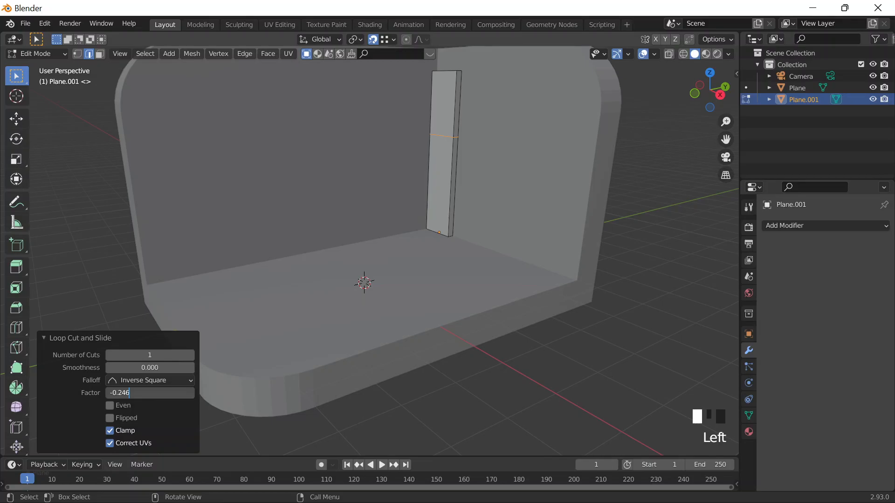
Set the Loop Cut and Slide factor to -0.276 for the corner panel's horizontal cut.
key(BackSpace)
key(BackSpace)
text(76)
key(Return)
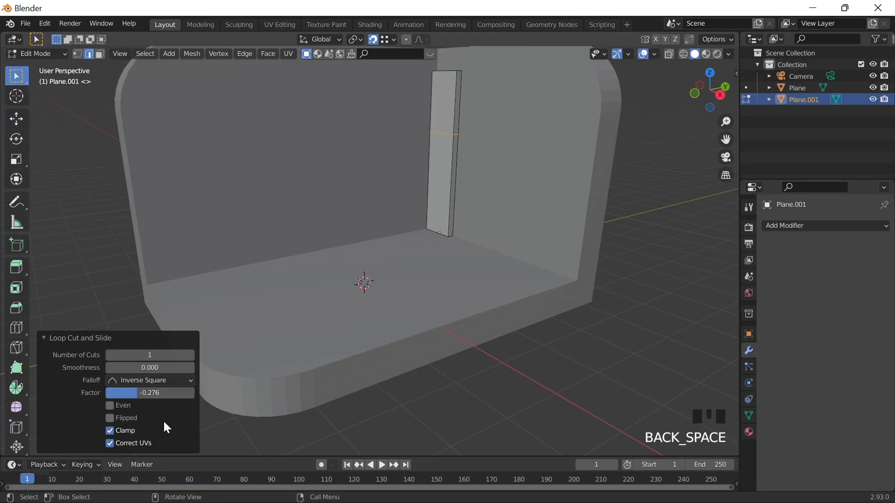
Switch to the tutorial, watch how the second loop cut is placed on the panel, and return to Blender.
click(680, 489)
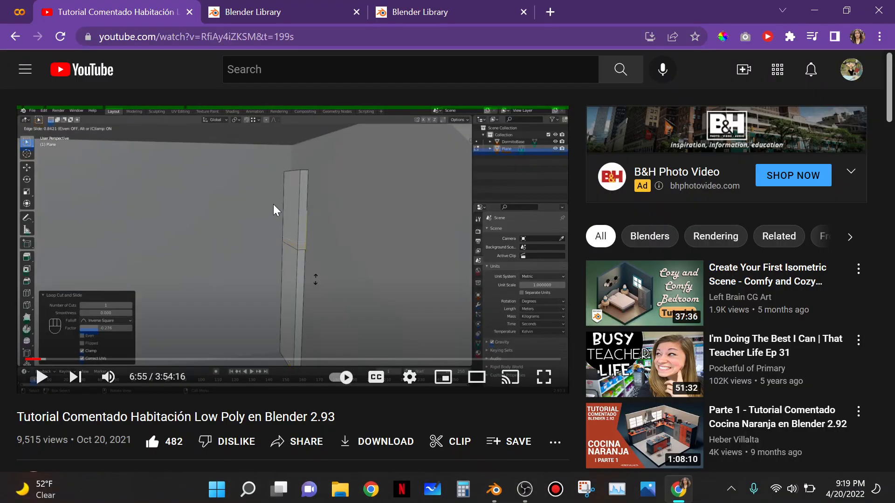
click(329, 247)
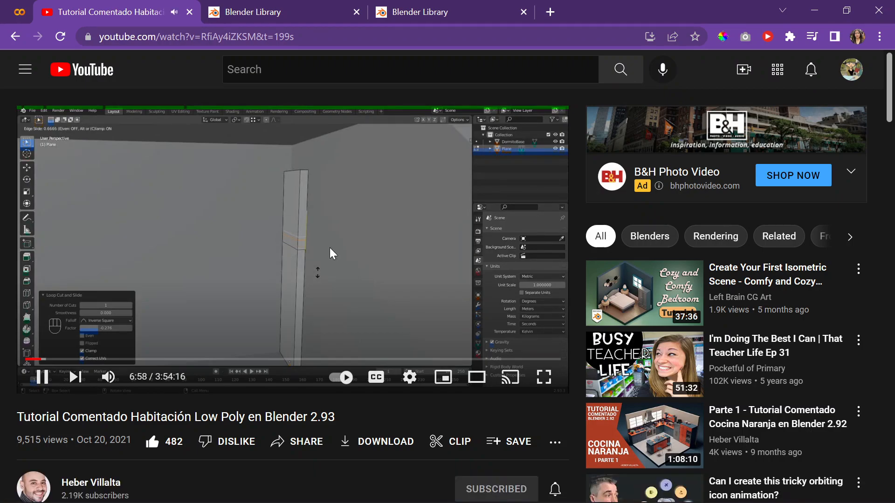
click(329, 247)
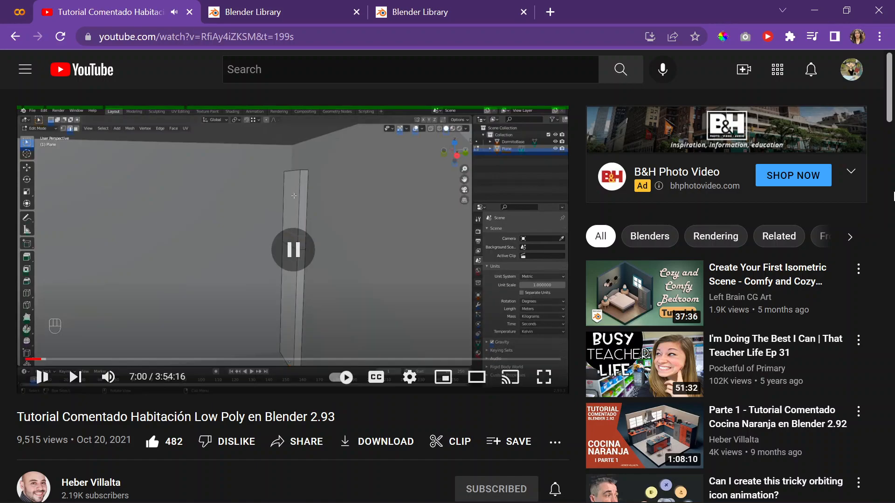
click(814, 9)
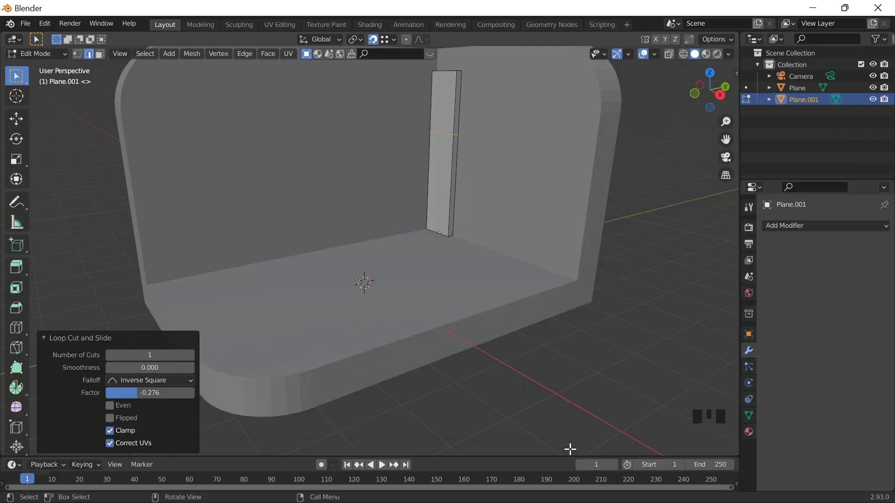
Add a second horizontal loop cut to the corner panel just above the first, with a slide factor of 0.641.
click(454, 151)
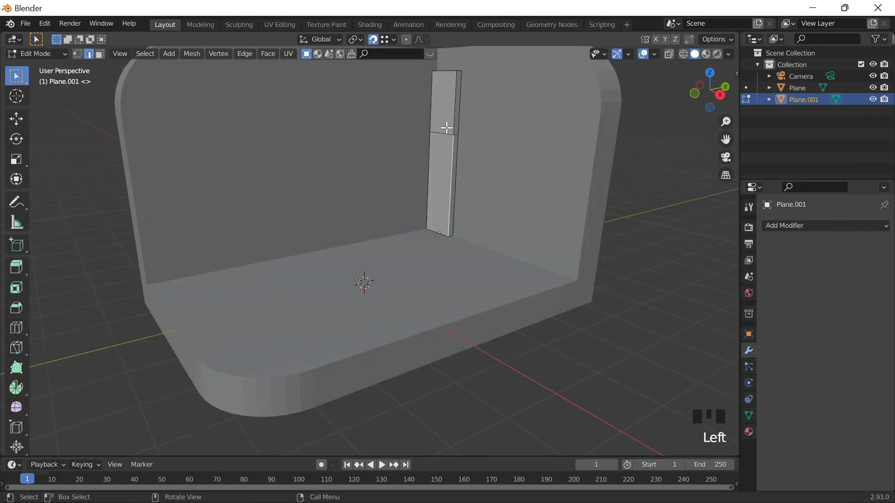
click(445, 132)
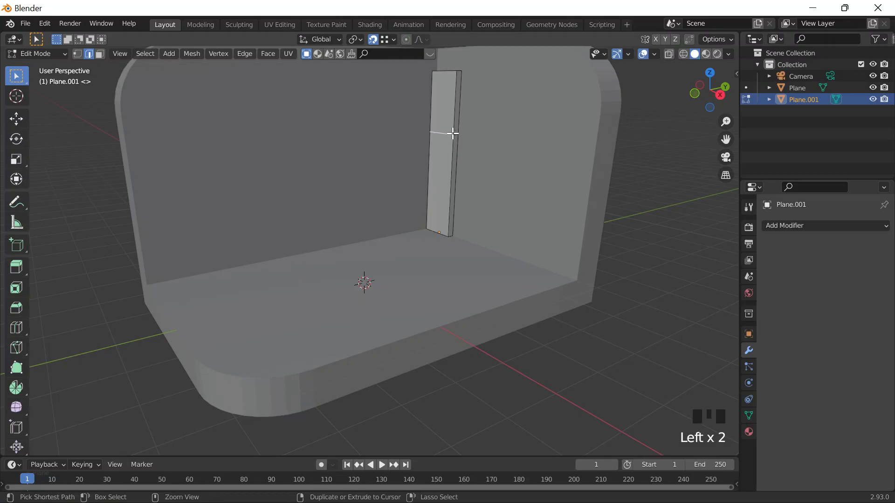
key(ctrl+r)
click(459, 117)
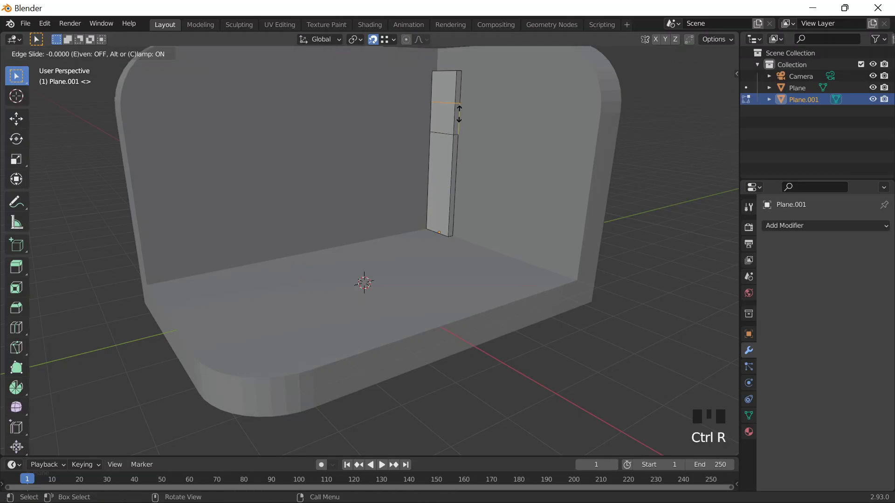
click(455, 130)
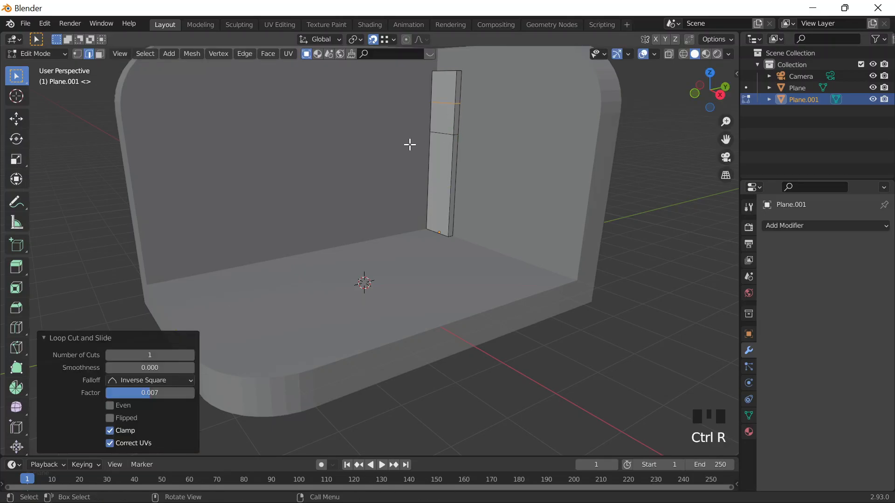
click(140, 392)
text(0.6)
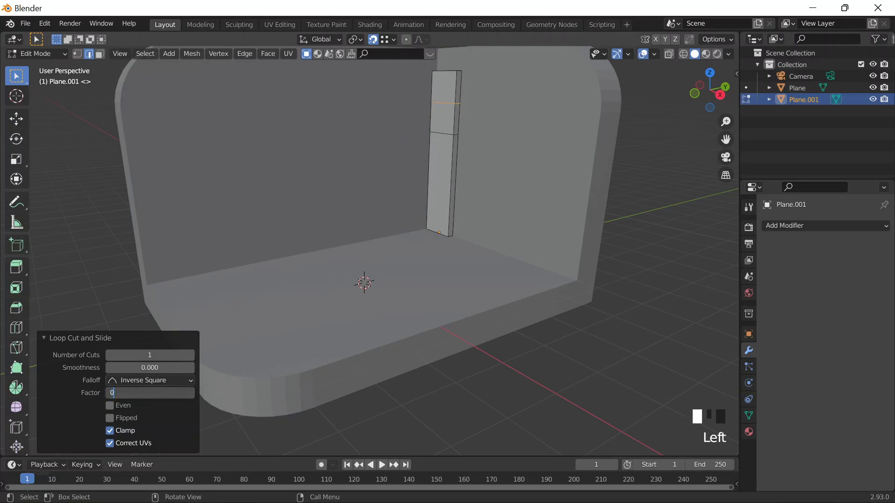
text(41)
key(Return)
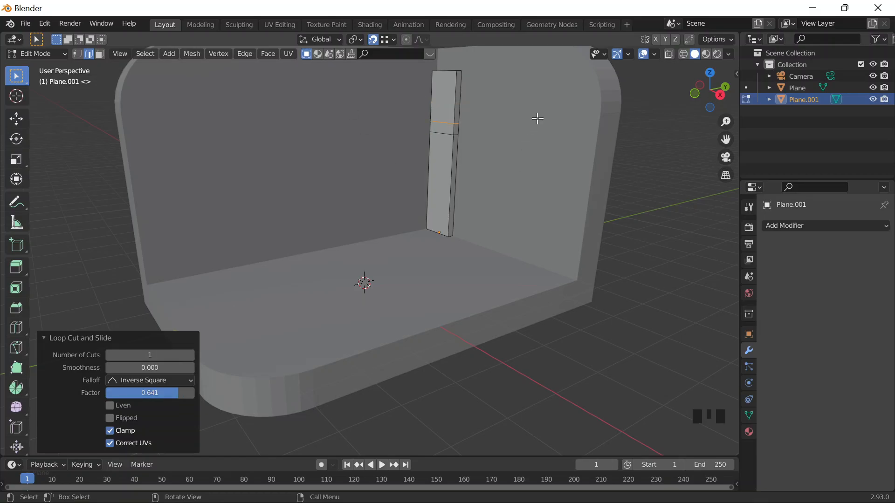
Switch to the tutorial, watch how the panel's upper side faces are extruded, and return to Blender.
scroll(529, 126, down, 2)
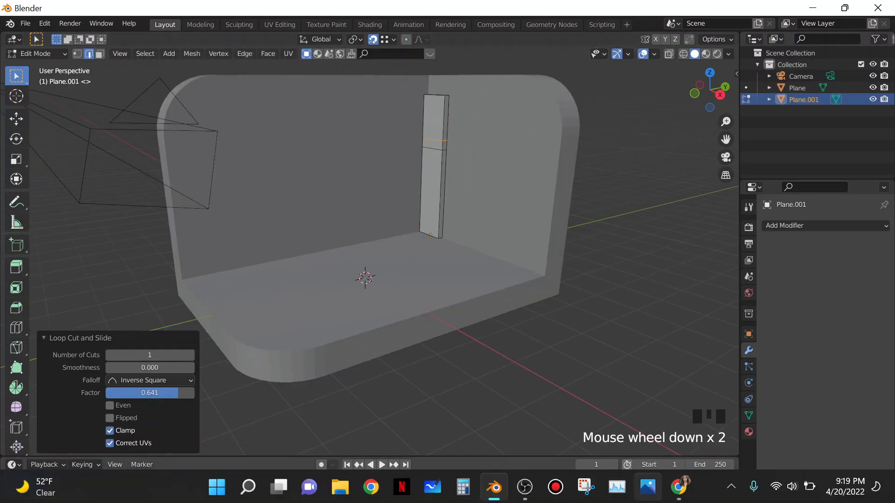
click(678, 486)
click(324, 217)
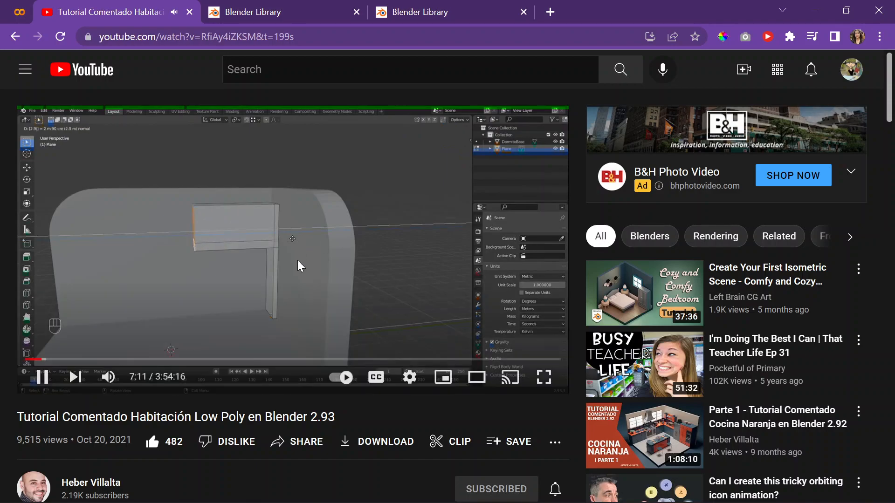
click(547, 206)
click(814, 10)
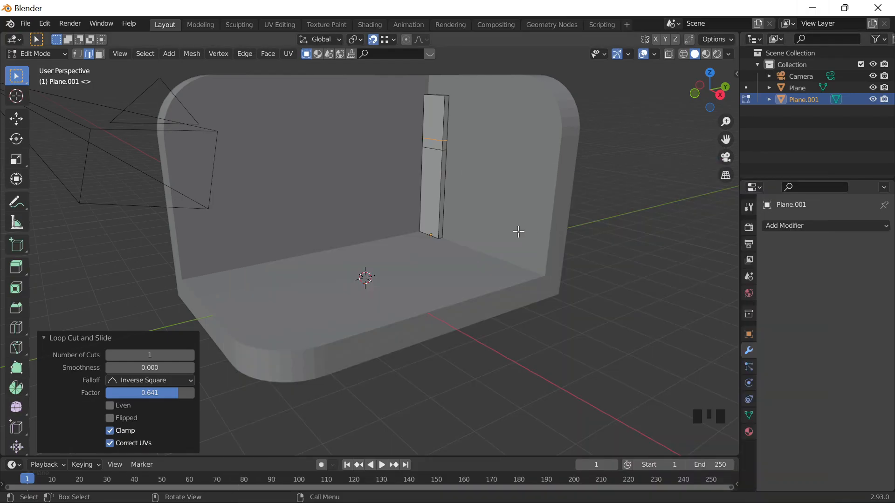
In face select mode, select the corner panel's top face section and the narrow section between the two loop cuts.
middle_drag(506, 135, 536, 116)
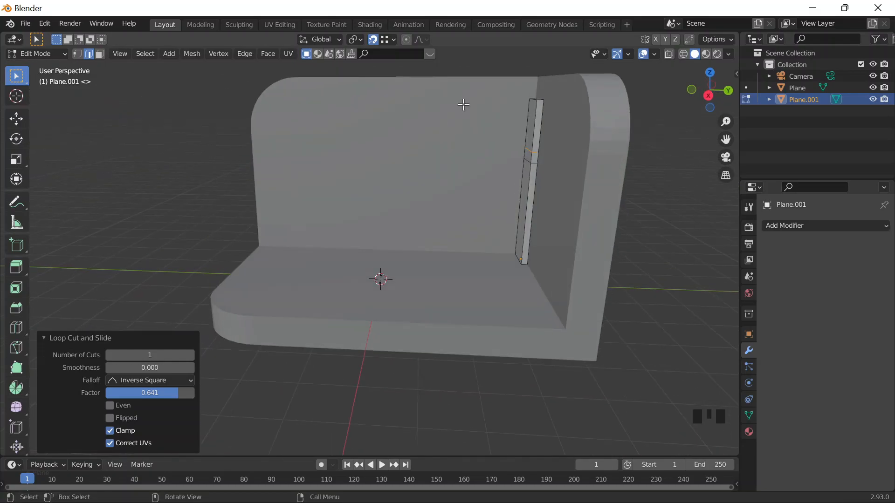
click(100, 54)
double_click(531, 121)
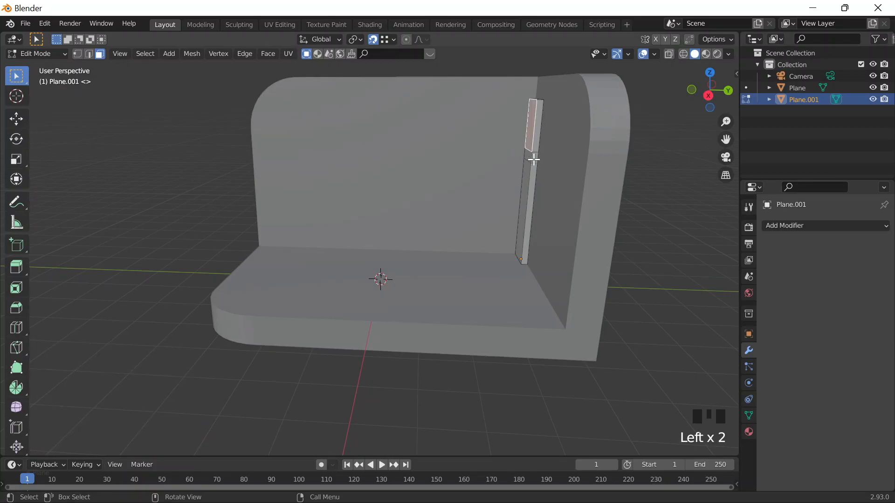
shift+click(532, 157)
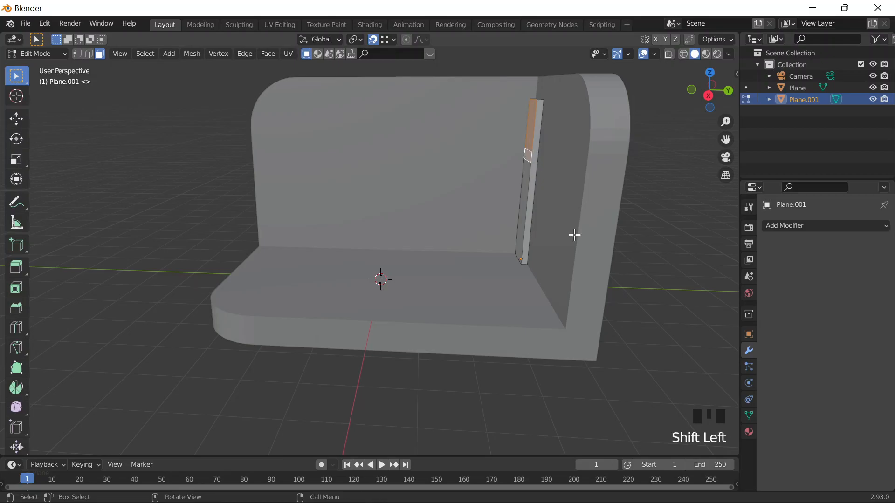
Try to extrude the two selected panel faces 2.9 m along the global Y axis.
key(e)
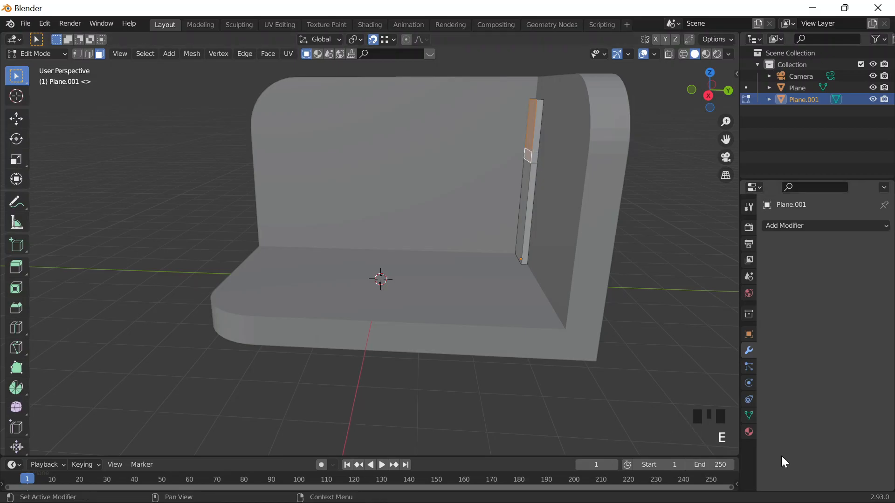
key(y)
key(KP_2)
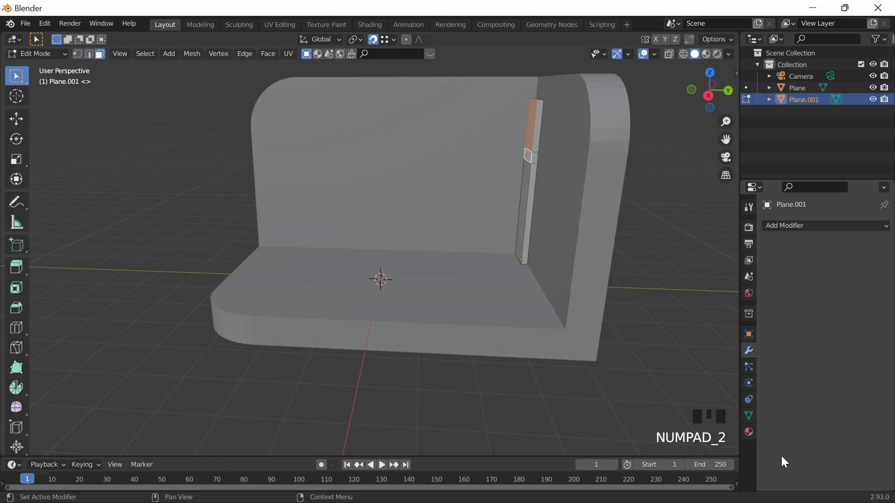
key(period)
key(KP_9)
middle_drag(451, 277, 497, 274)
key(e)
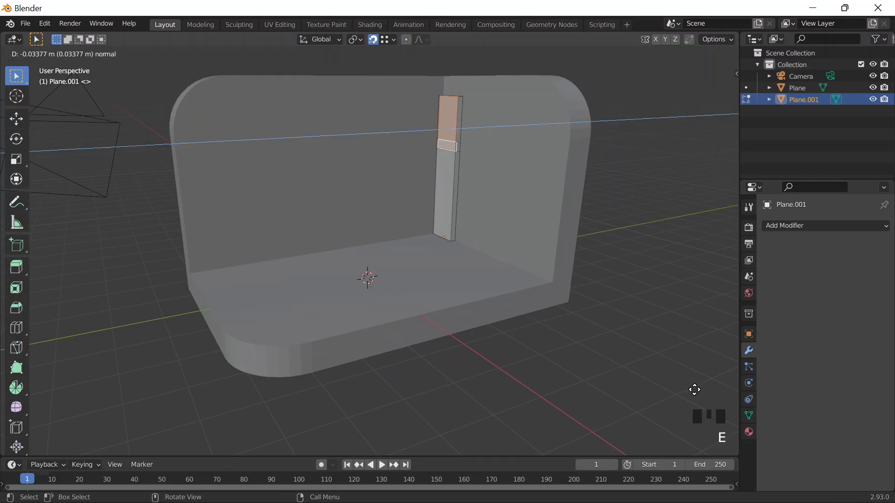
key(y)
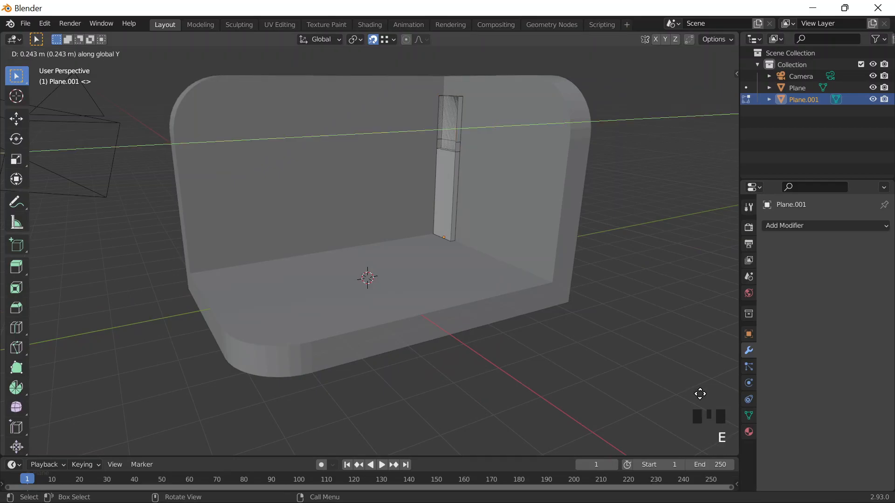
text(2)
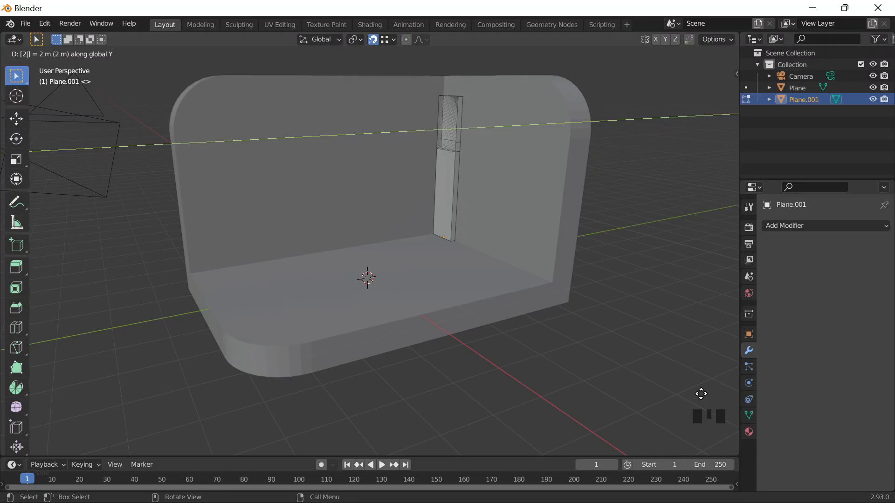
text(.9)
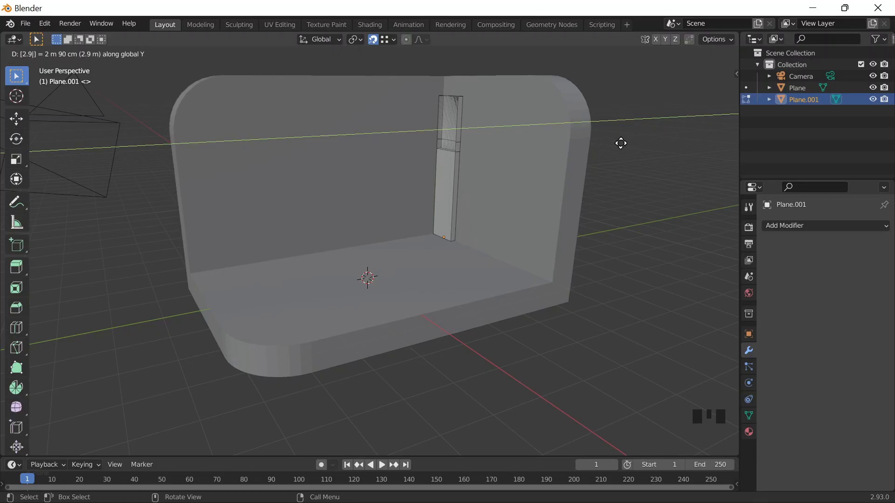
key(Escape)
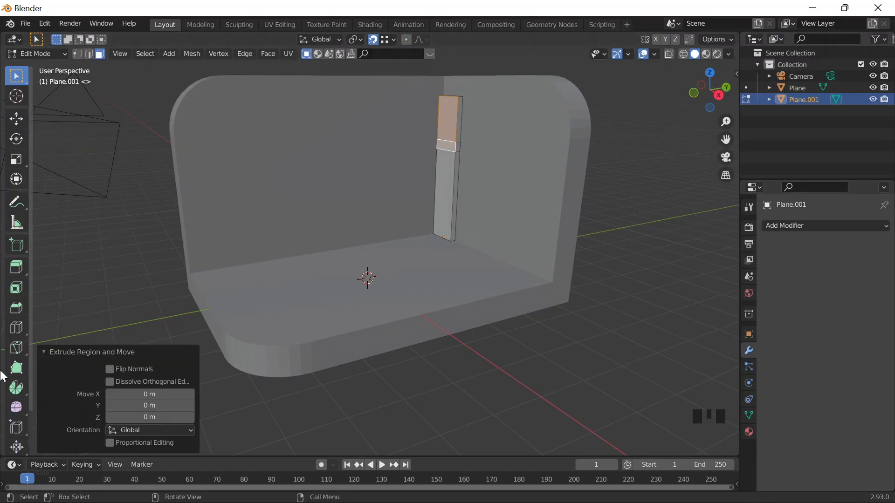
Extrude the panel's two selected upper faces with a move of 2.9 m in Y.
middle_drag(629, 201, 591, 194)
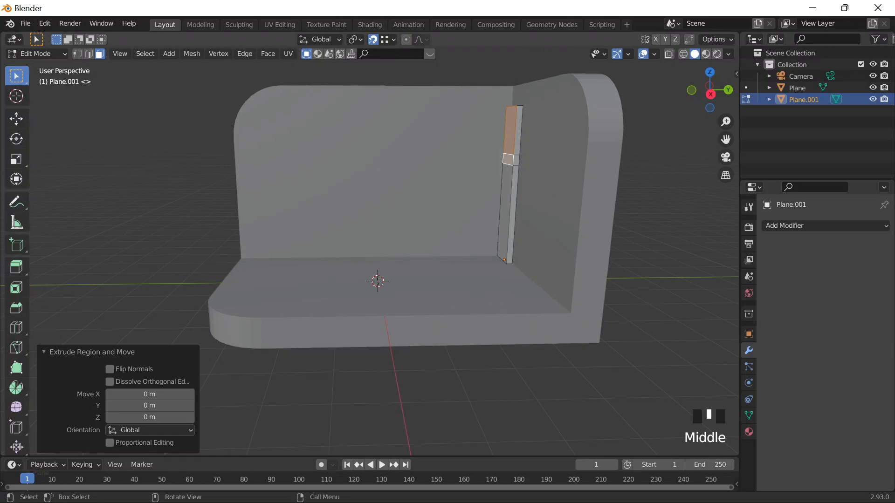
mouse_move(889, 500)
key(e)
key(Escape)
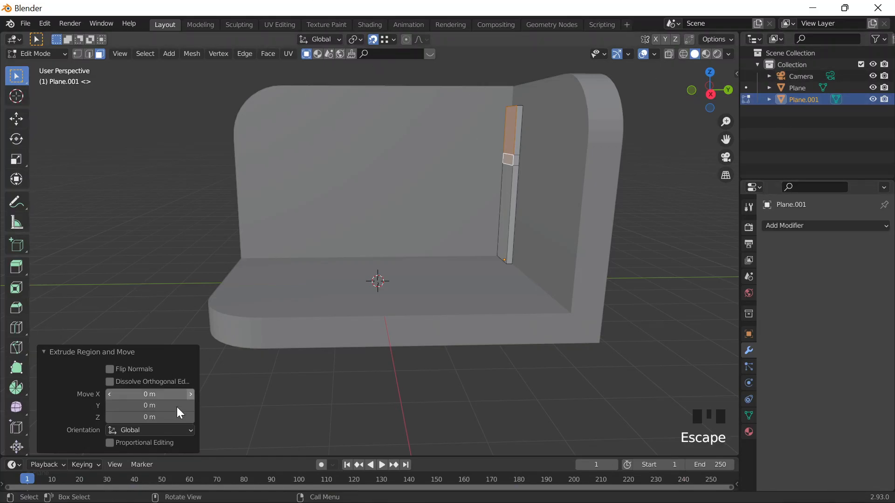
click(149, 405)
text(2.9)
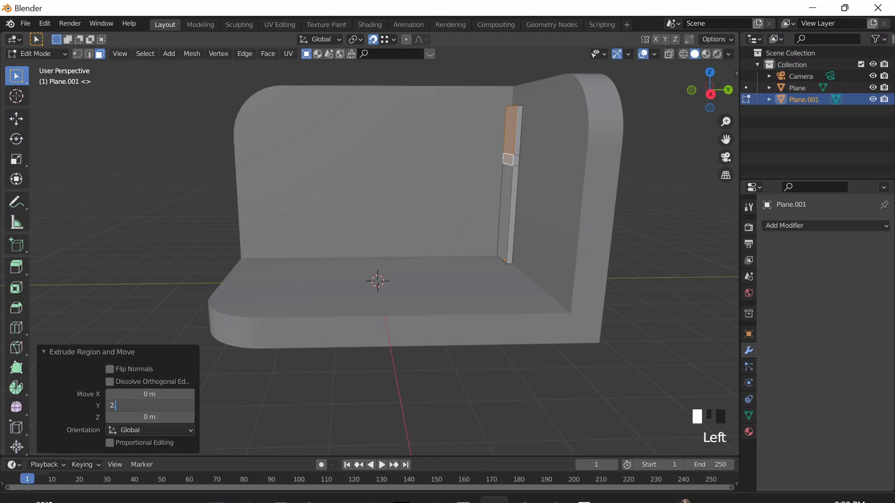
key(Return)
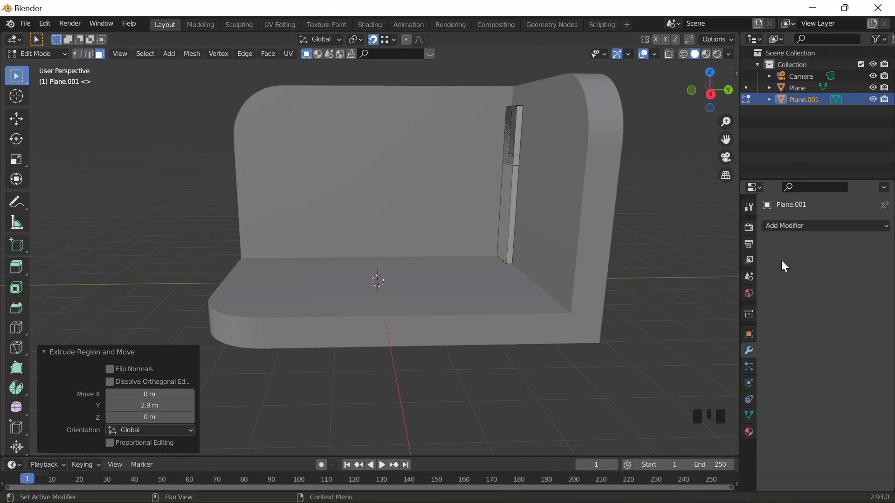
Try the Flip Normals option on the panel's extrusion, inspect it from another angle, and turn the option back off.
mouse_move(633, 236)
middle_down()
mouse_move(587, 230)
mouse_move(636, 221)
middle_up()
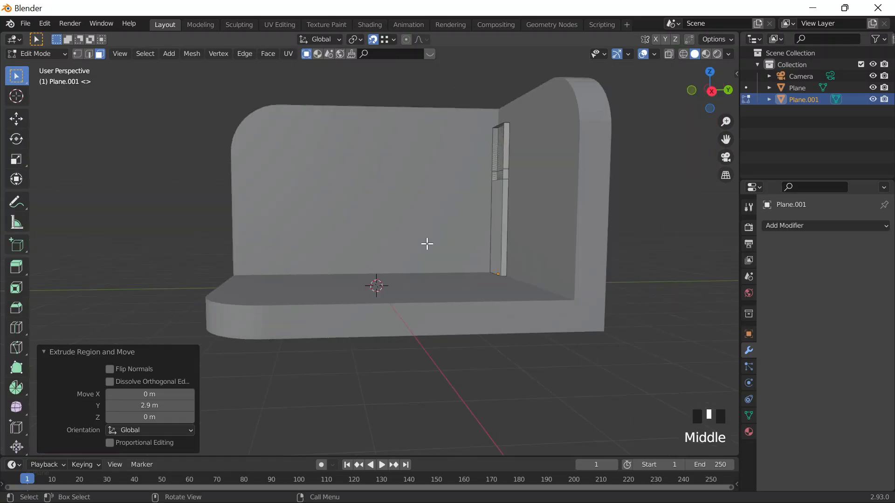
click(124, 364)
middle_drag(124, 365, 250, 328)
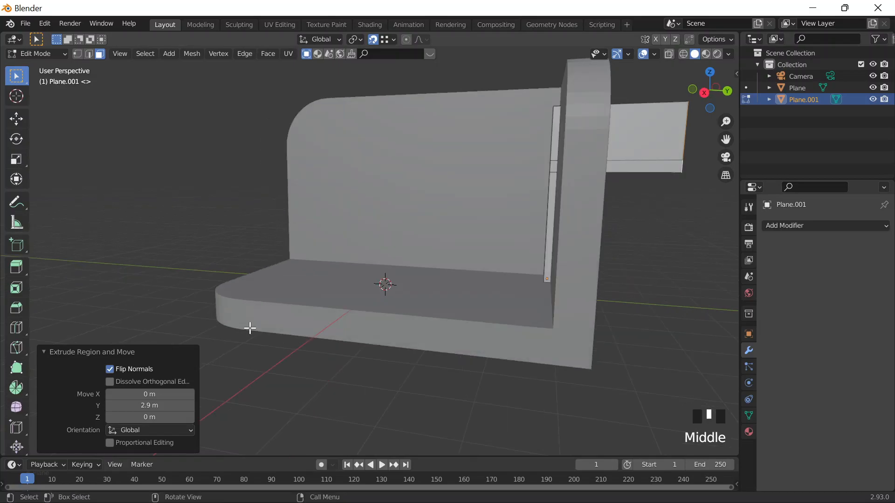
click(132, 369)
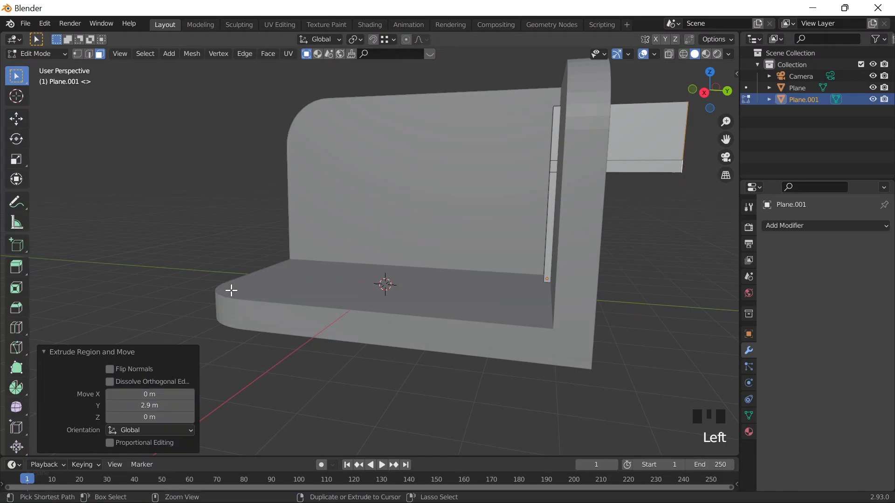
Extrude the panel's two selected upper faces -2.9 m along the global Y axis.
middle_drag(231, 290, 299, 139)
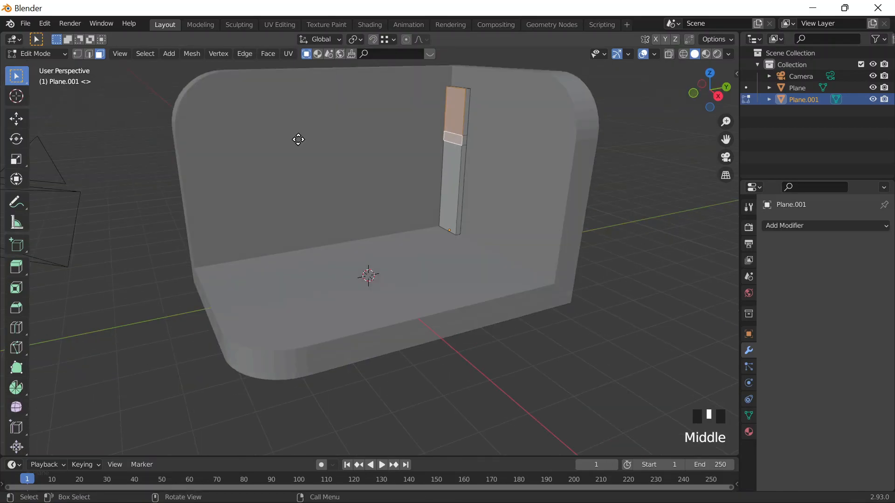
key(e)
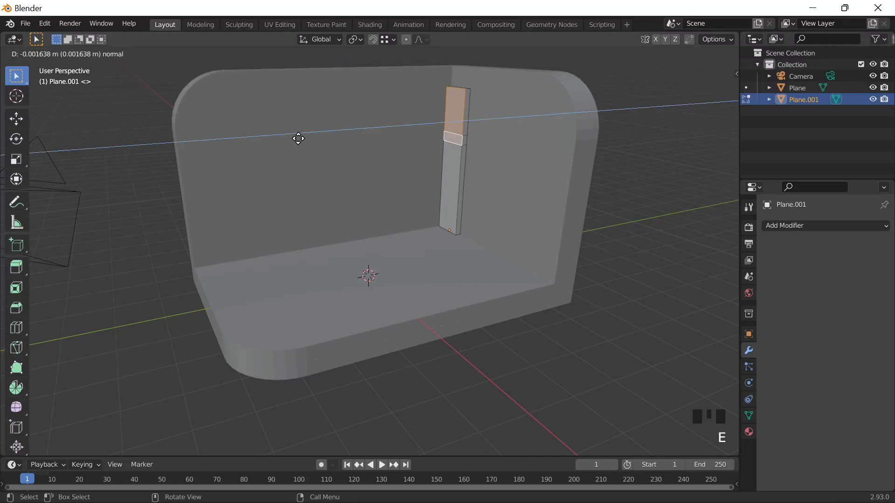
key(y)
key(2)
key(period)
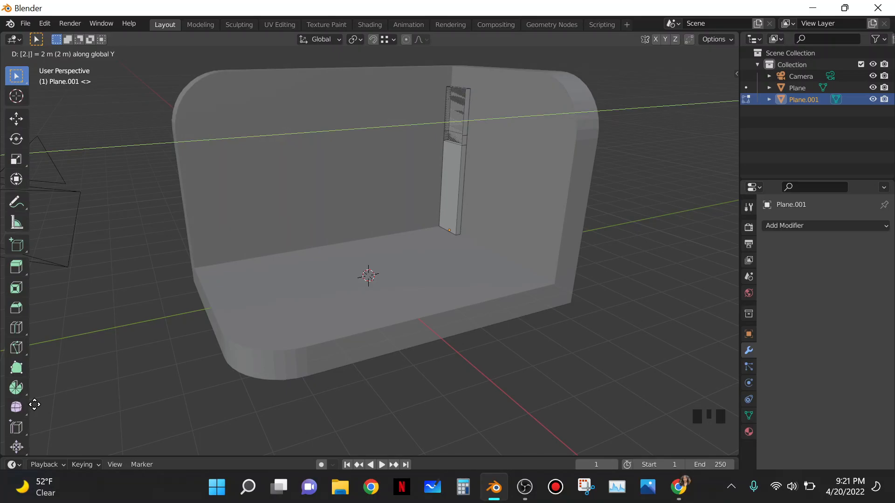
key(9)
key(minus)
key(Return)
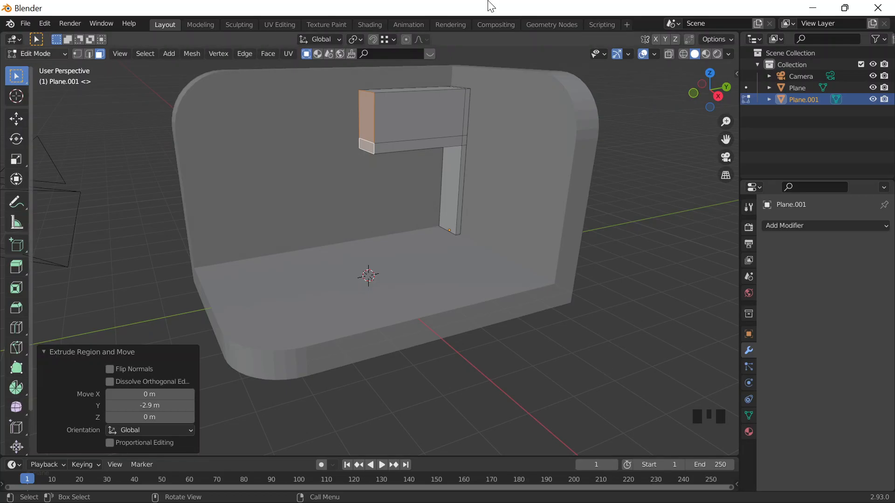
Switch to the YouTube tutorial to compare the extruded panel and watch the next part, pausing at the Separate options.
mouse_move(688, 486)
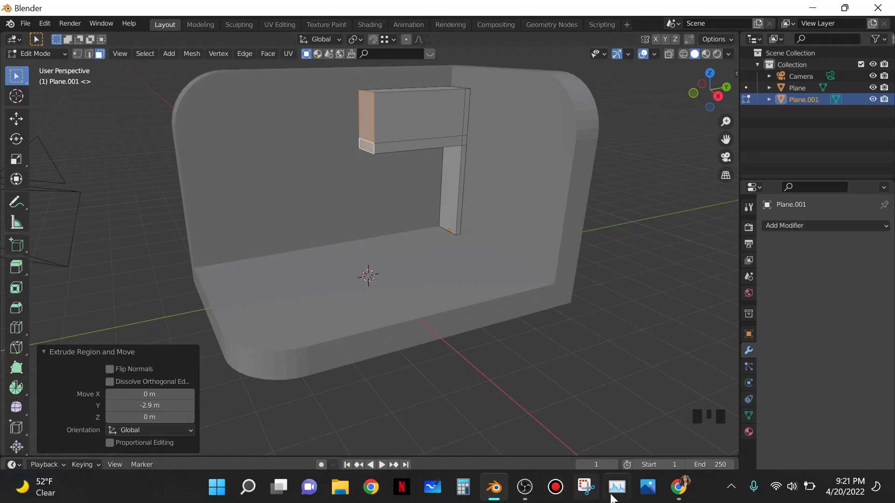
click(689, 487)
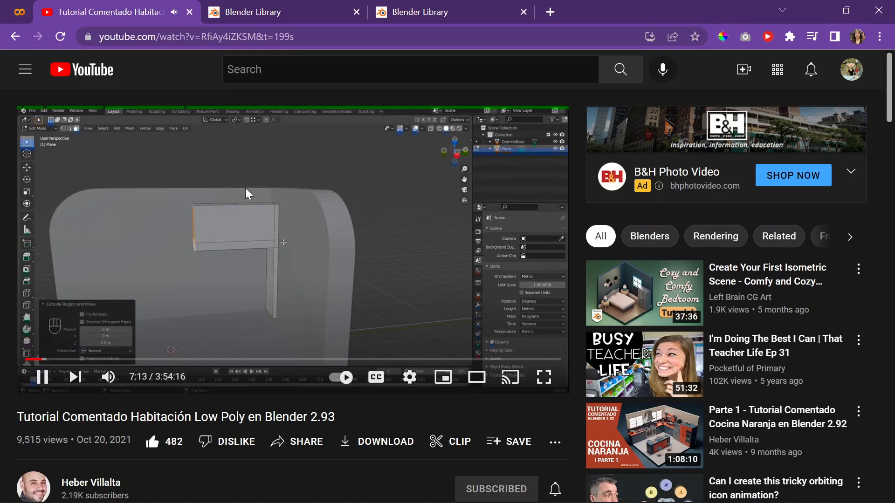
key(space)
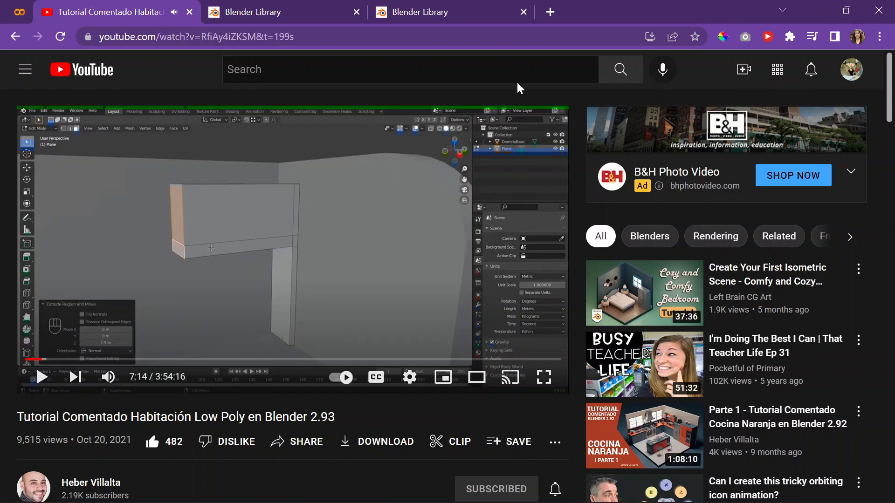
click(814, 13)
middle_drag(526, 326, 503, 301)
mouse_move(609, 499)
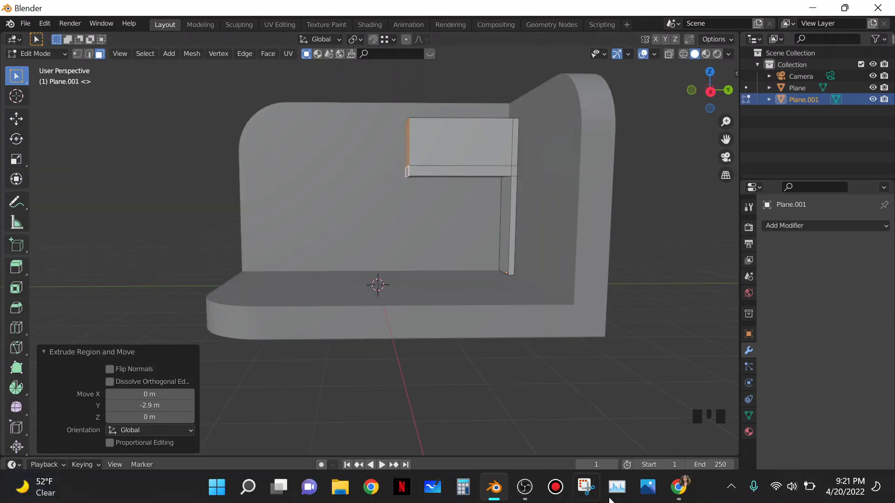
click(681, 493)
click(289, 178)
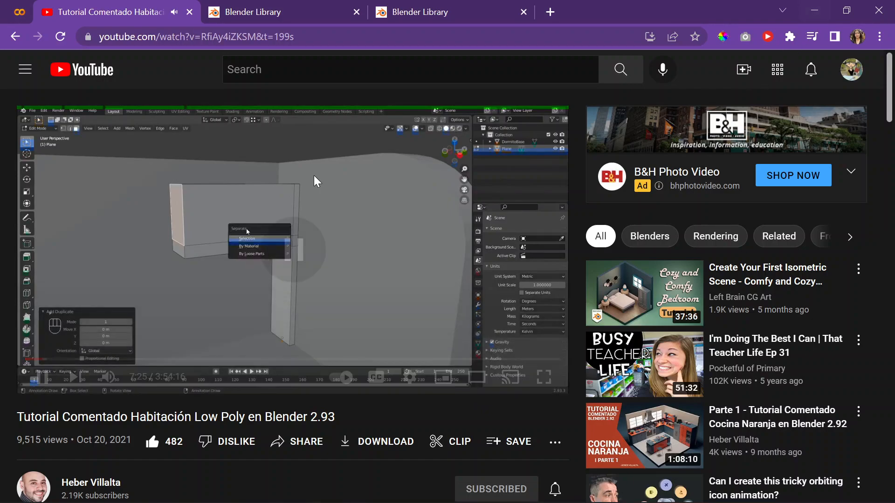
click(815, 10)
Back in Blender, select only the upper end face of the extruded section in Edit Mode.
middle_drag(354, 194, 390, 234)
scroll(354, 185, up, 3)
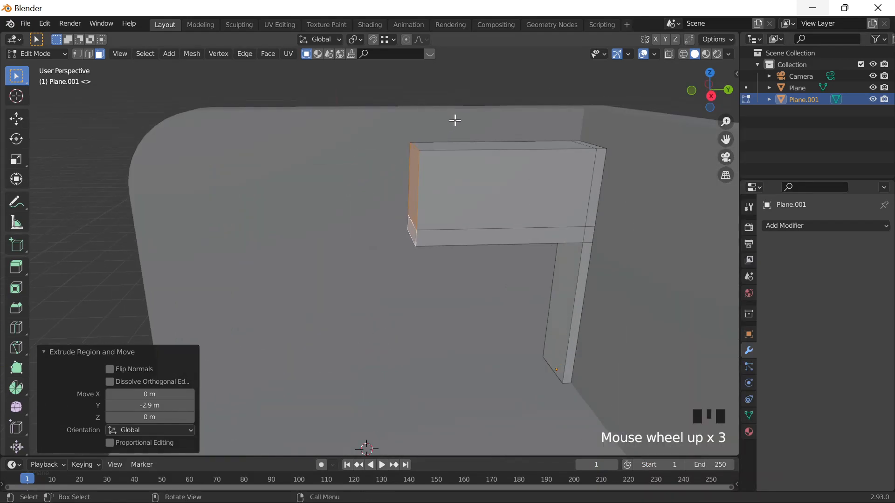
key(Tab)
key(Tab)
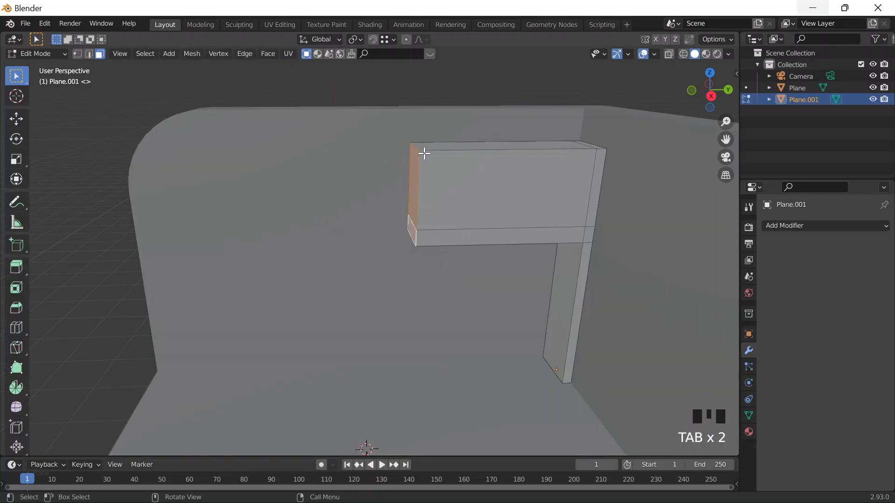
click(415, 176)
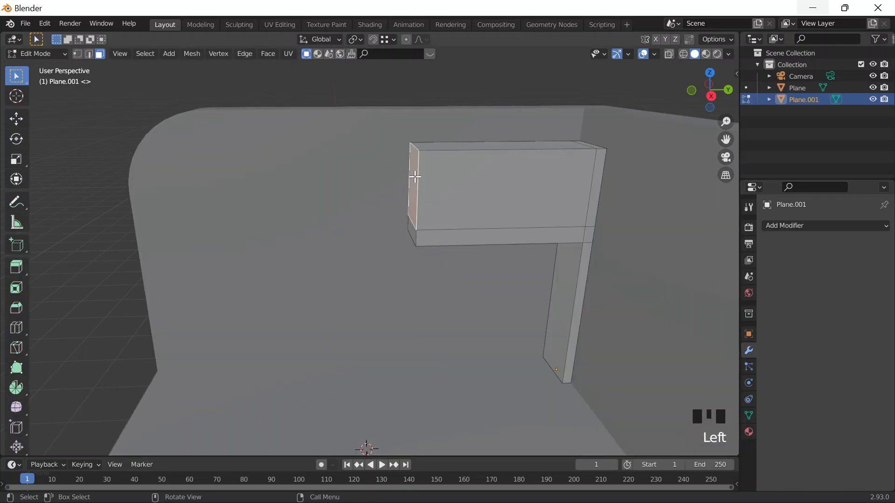
Try extruding the upper end face about 2.12 m along its normal, and undo the extrusion.
key(e)
click(312, 176)
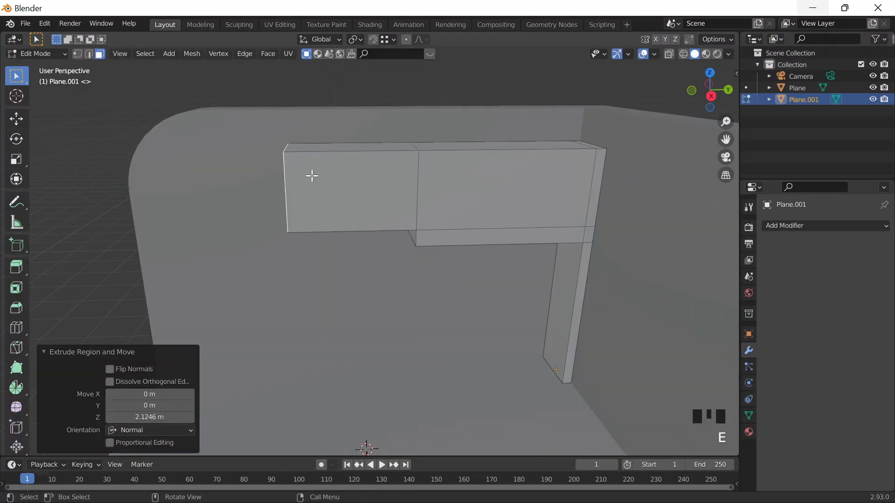
scroll(420, 158, up, 2)
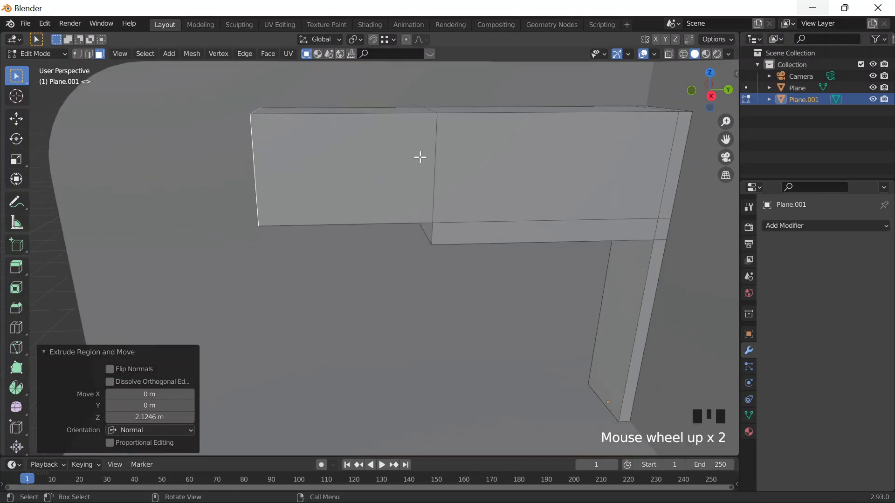
key(Tab)
key(Tab)
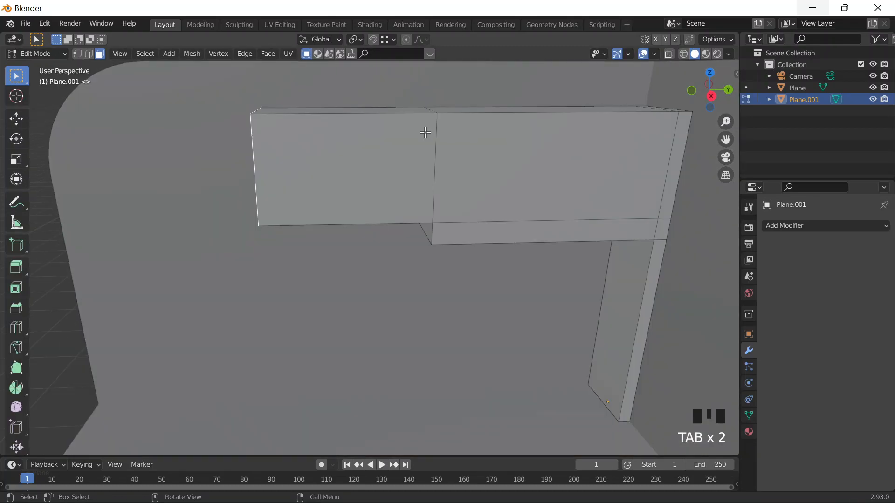
key(ctrl+z)
key(ctrl+z)
key(ctrl+z)
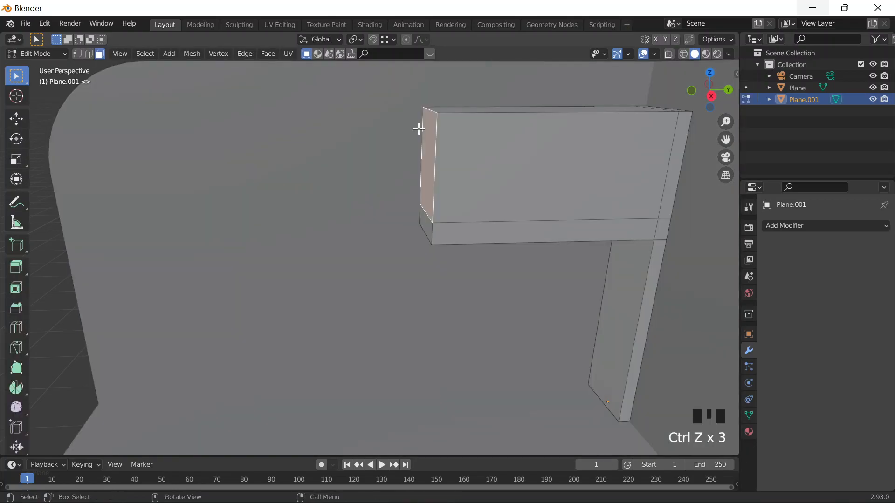
Duplicate the selected end face in place and separate the selection into its own object.
key(shift+d)
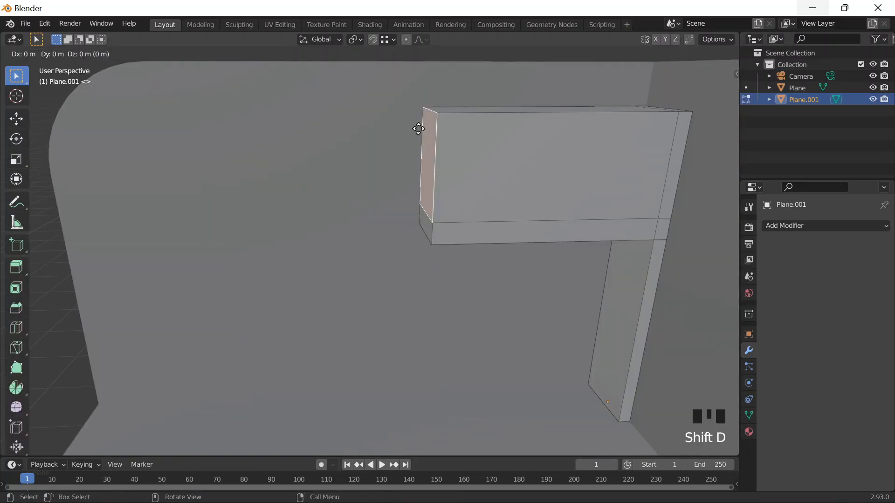
click(419, 129)
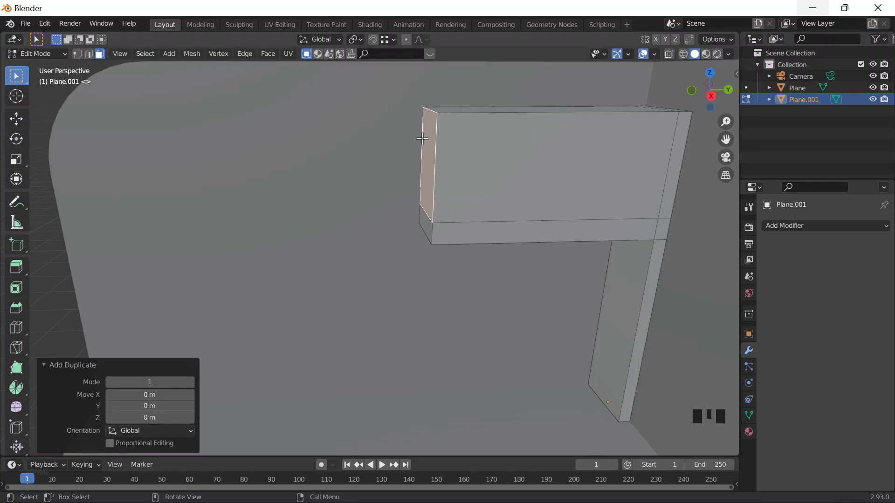
key(Tab)
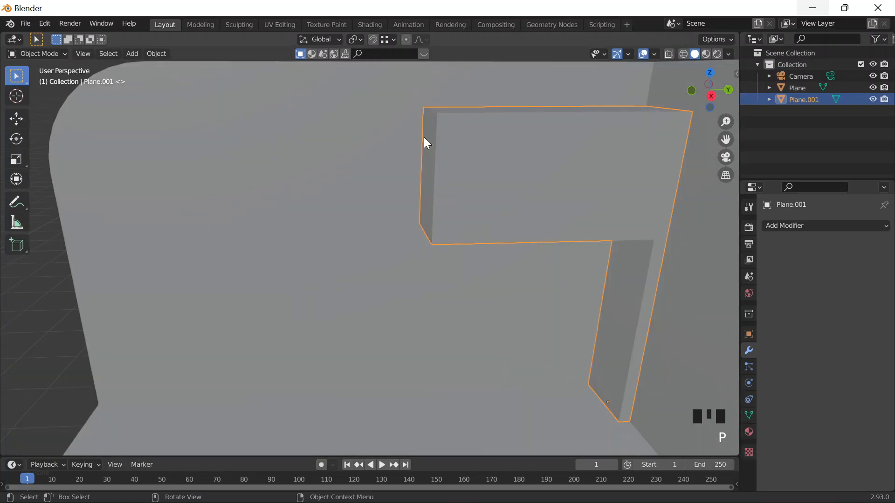
key(Tab)
key(p)
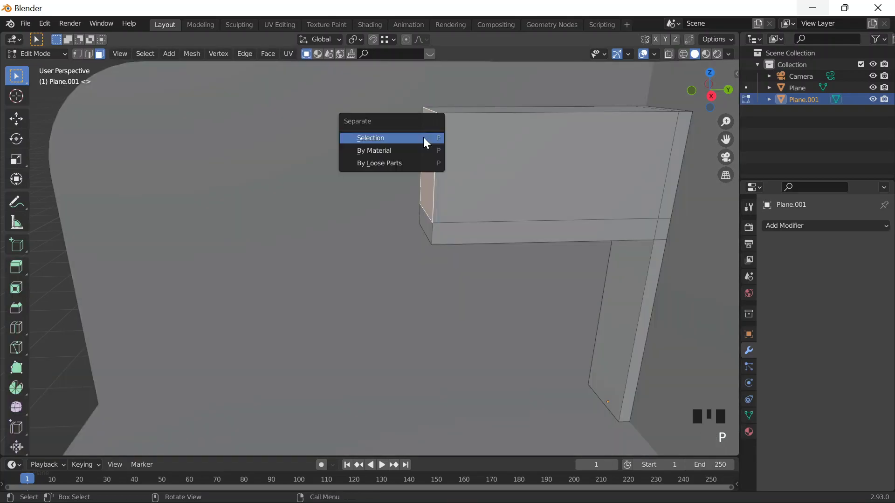
click(373, 138)
double_click(815, 110)
key(Left)
key(Left)
key(Left)
key(Left)
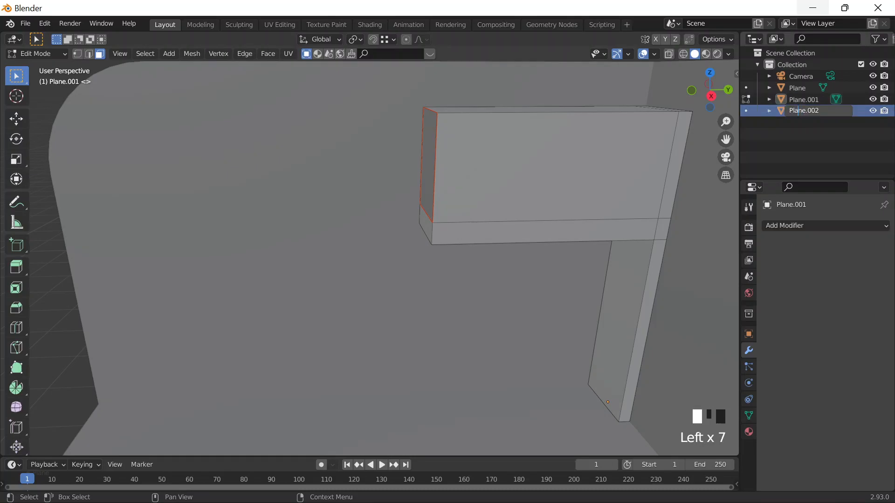
click(746, 166)
Try to extrude the end face at the upper section about 2.14 m along its normal.
key(e)
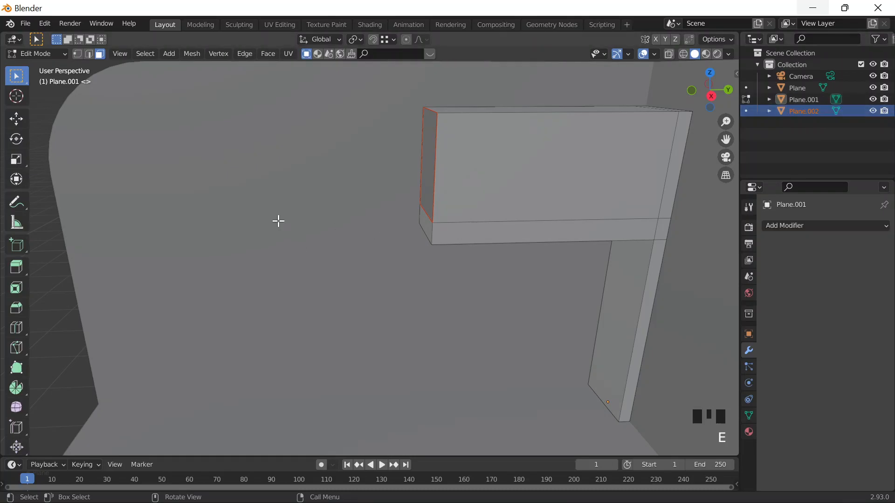
click(425, 158)
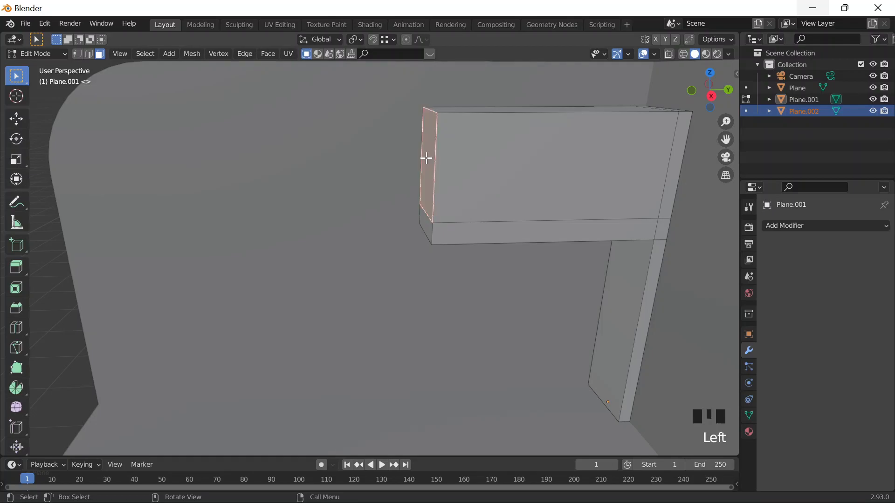
key(e)
click(259, 156)
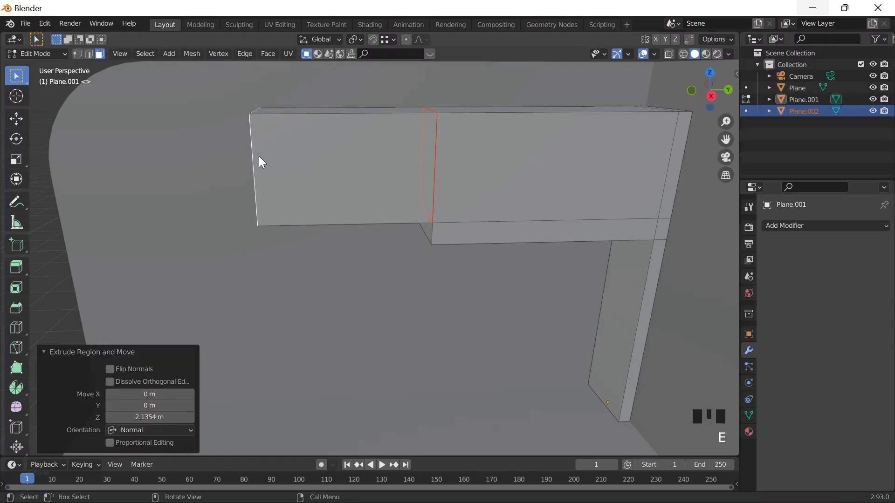
In Object Mode, try to select the extruded section and the separated face Plane.002 as individual objects.
key(Tab)
click(518, 62)
click(518, 62)
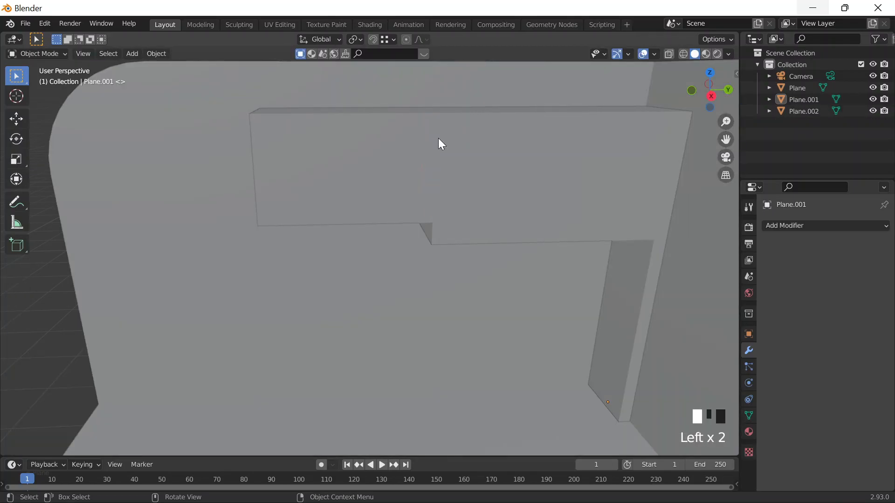
double_click(401, 141)
double_click(400, 141)
double_click(389, 138)
click(389, 138)
double_click(354, 134)
double_click(354, 134)
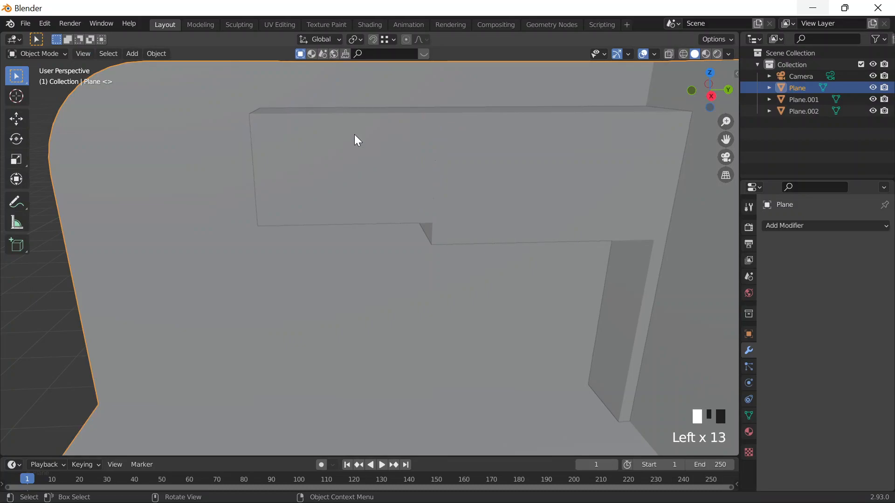
double_click(354, 134)
double_click(361, 141)
double_click(368, 148)
double_click(371, 153)
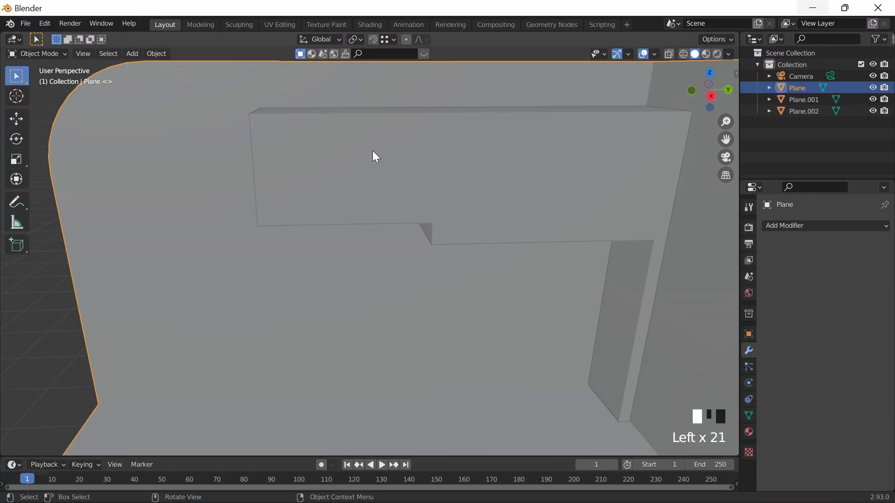
click(512, 157)
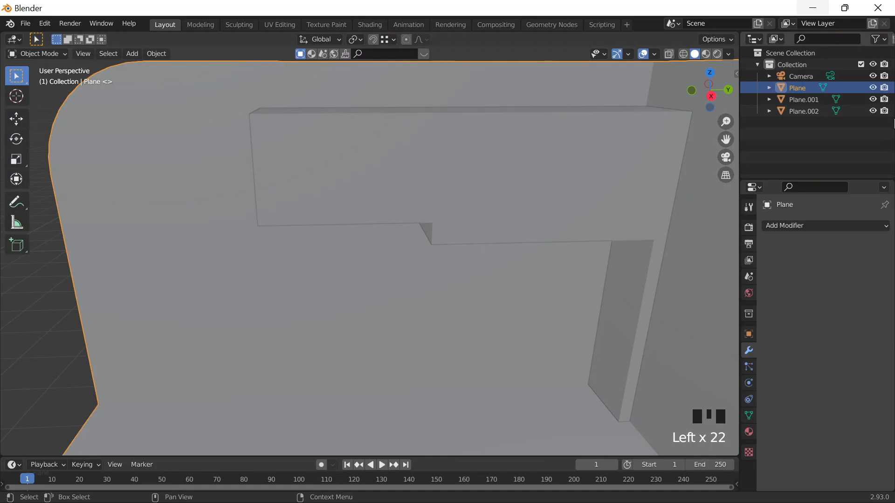
click(495, 137)
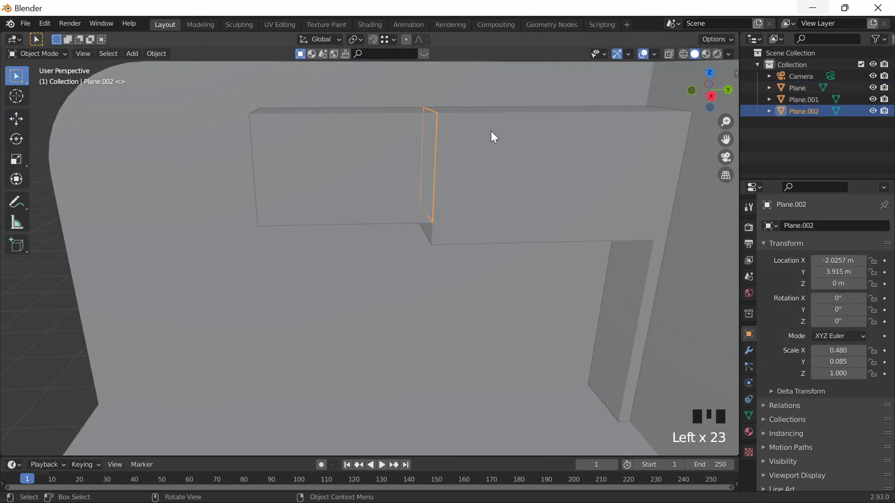
double_click(317, 156)
click(806, 111)
Undo the object selections and the last end-face extrusion, returning to Edit Mode on Plane.001.
key(ctrl+z)
key(ctrl+z)
key(ctrl+z)
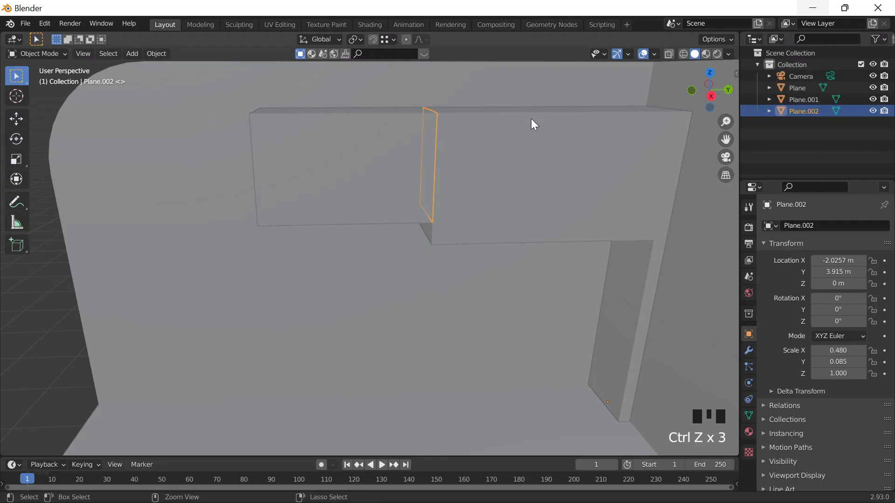
key(ctrl+z)
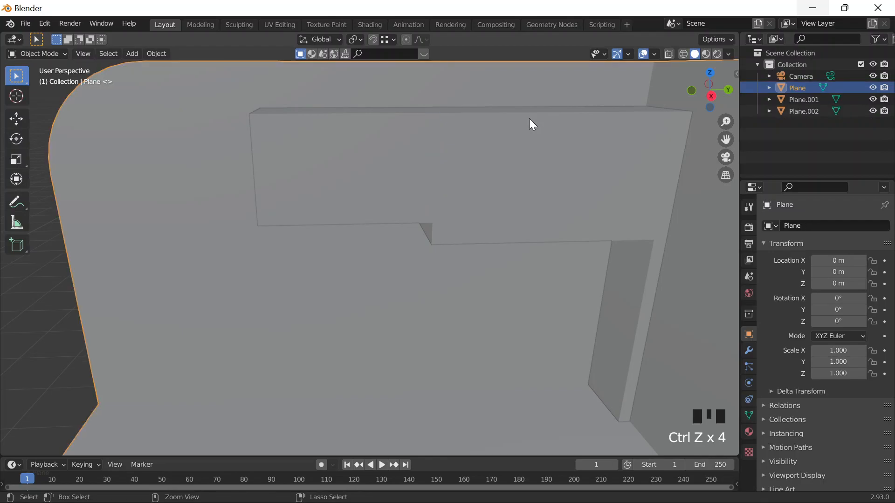
key(ctrl+z)
key(ctrl+z)
key(ctrl+z)
key(ctrl+z)
key(ctrl+z)
key(Tab)
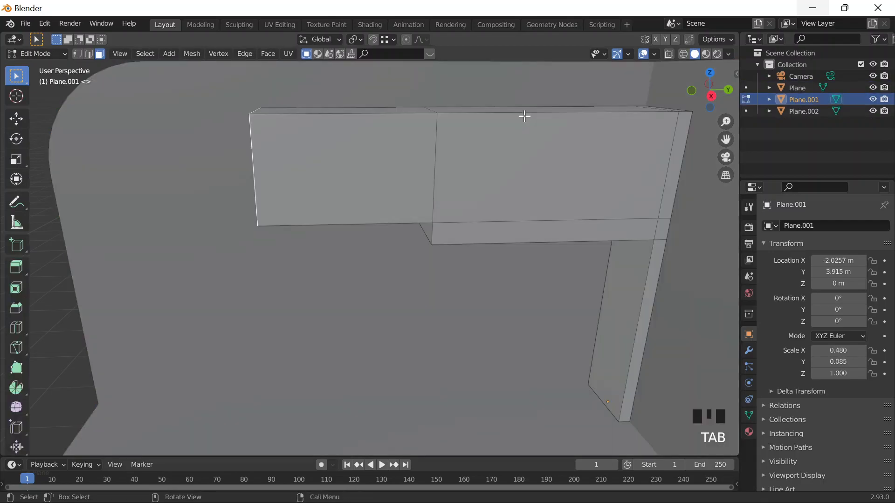
key(ctrl+z)
key(ctrl+z)
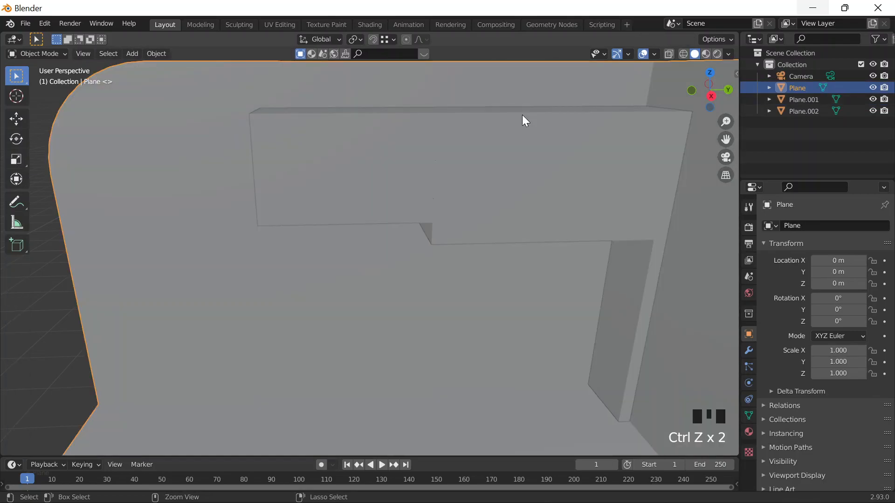
key(ctrl+z)
key(ctrl+z)
key(ctrl+z)
key(ctrl+z)
key(ctrl+z)
key(ctrl+z)
key(ctrl+z)
key(ctrl+z)
key(ctrl+z)
key(ctrl+z)
key(ctrl+z)
key(ctrl+z)
key(ctrl+z)
key(ctrl+z)
key(ctrl+z)
key(ctrl+z)
key(ctrl+z)
key(ctrl+z)
key(ctrl+z)
key(ctrl+z)
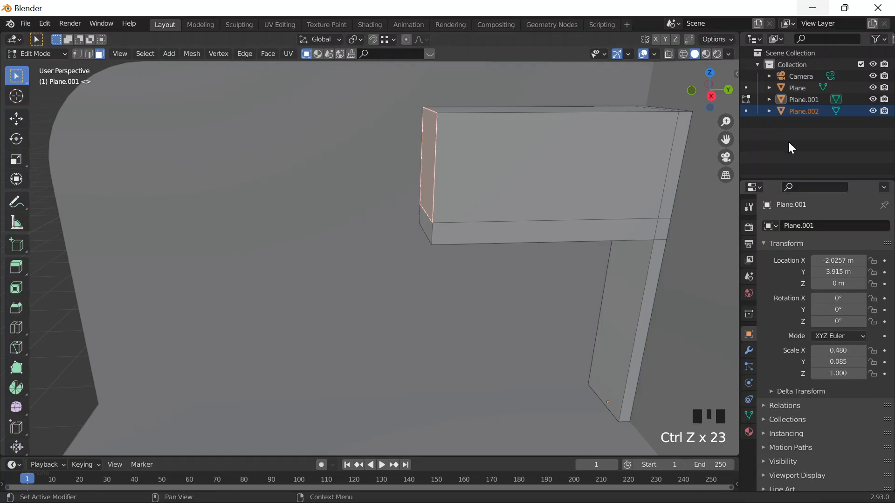
click(797, 91)
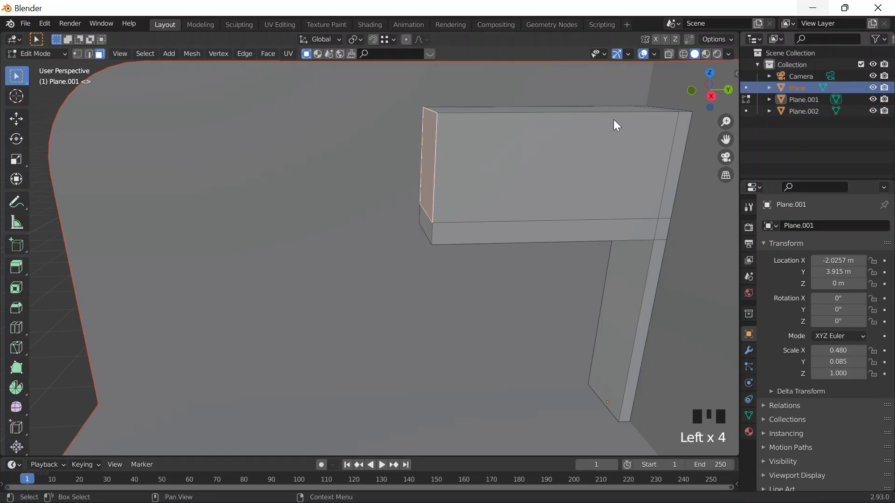
Make Plane.001 the selected object and switch from Edit Mode to Object Mode.
click(544, 153)
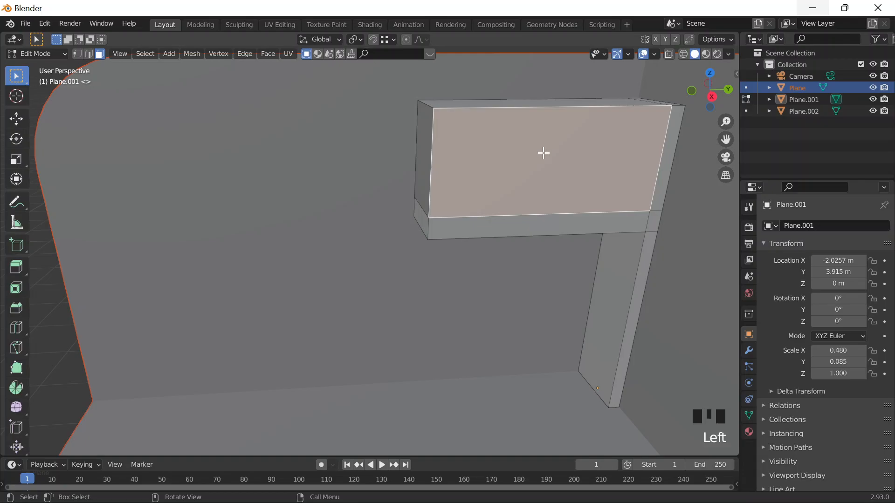
shift+middle_drag(544, 153, 544, 171)
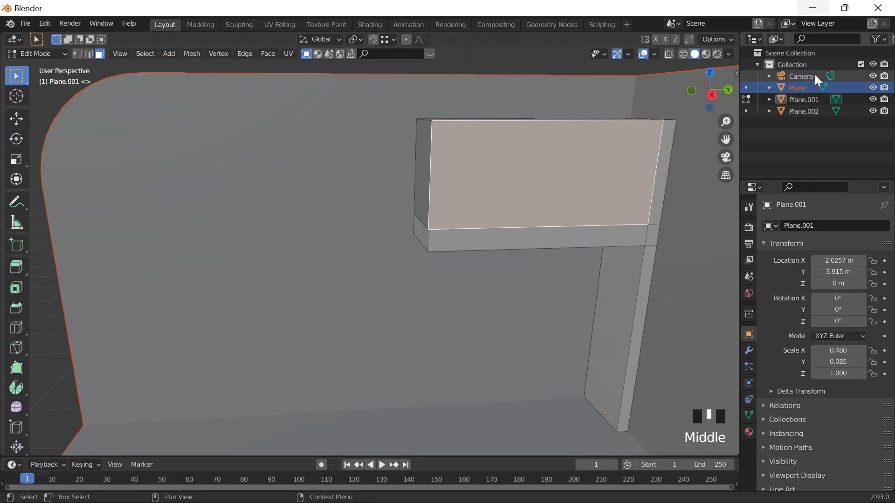
click(810, 99)
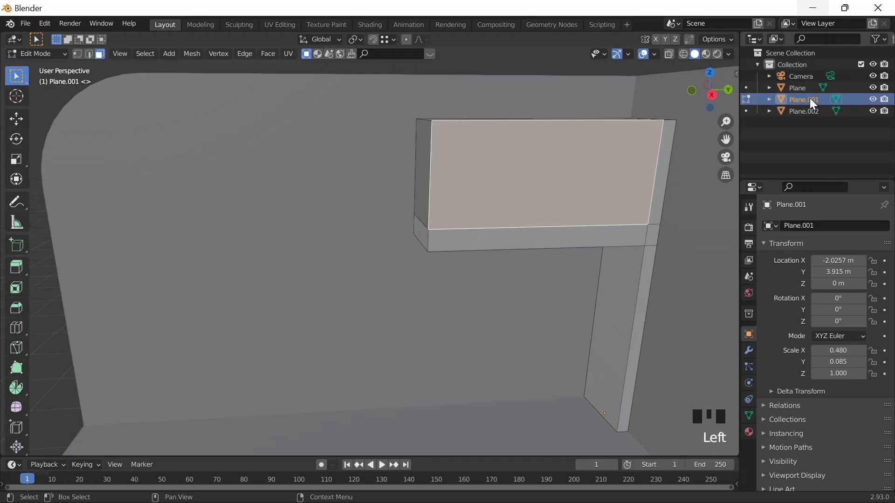
click(809, 110)
key(Tab)
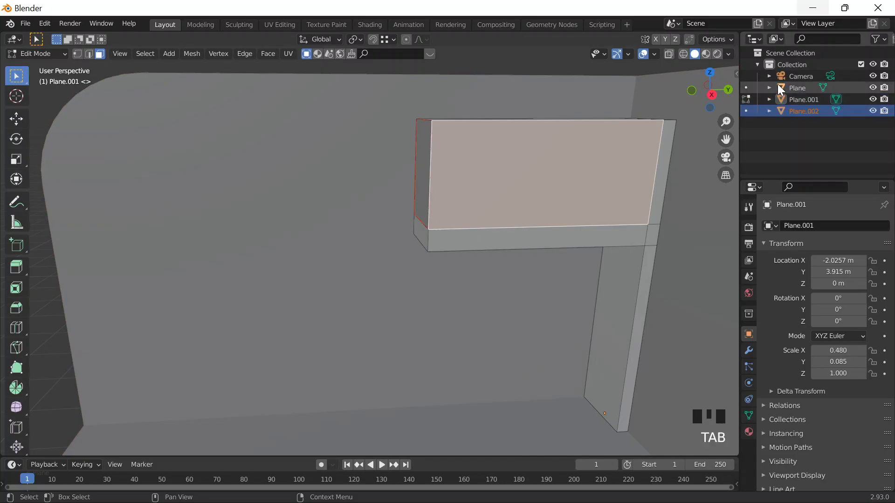
key(Tab)
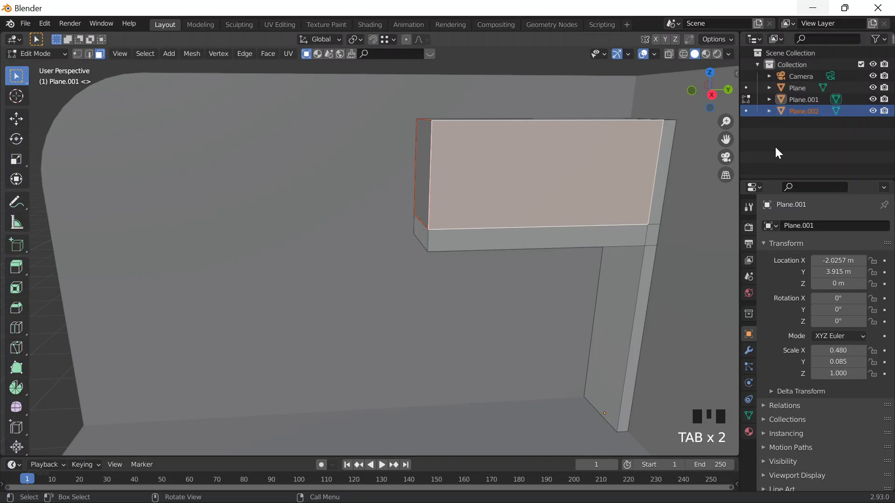
click(804, 100)
click(49, 55)
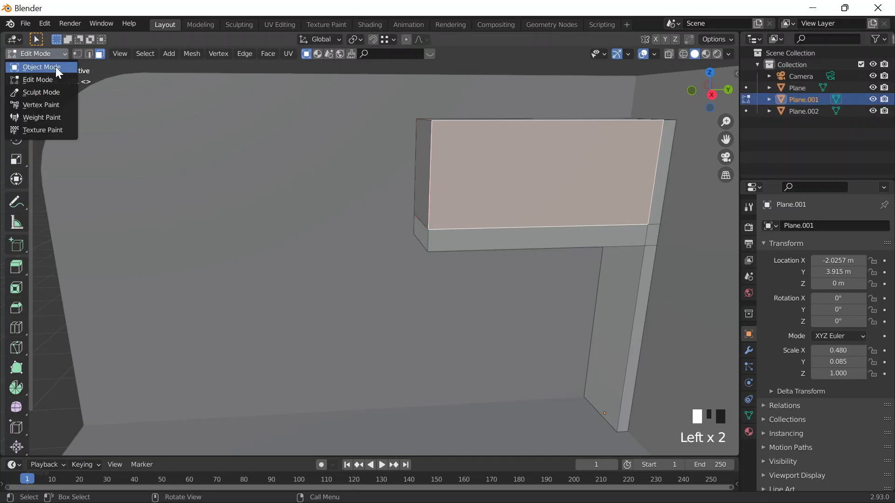
click(55, 67)
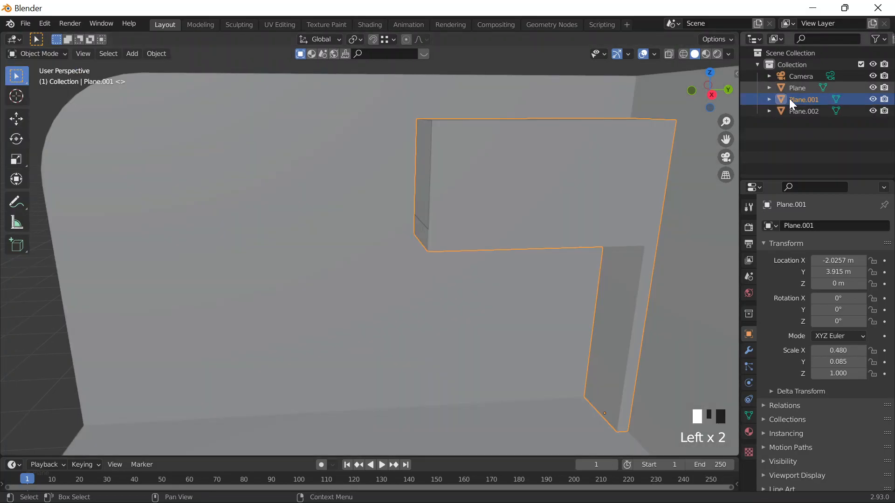
Select the room's wall-and-floor object and rename it to roombase.
click(617, 116)
scroll(617, 116, down, 1)
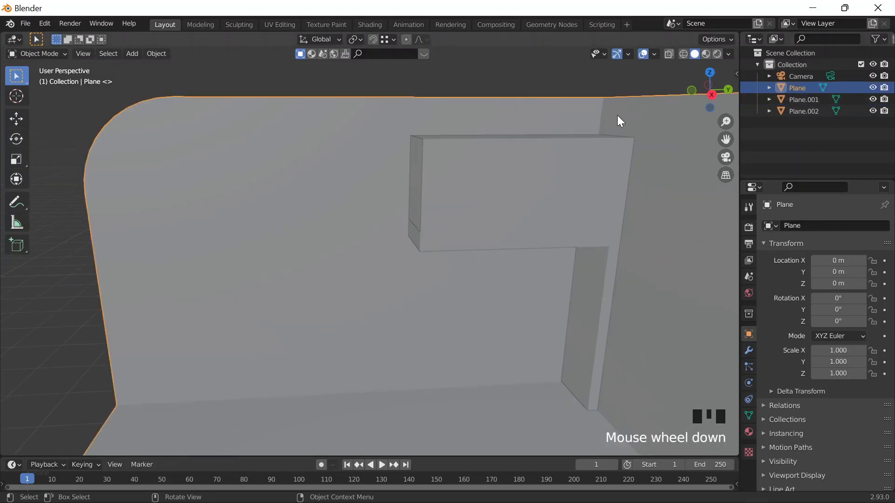
middle_drag(616, 119, 634, 116)
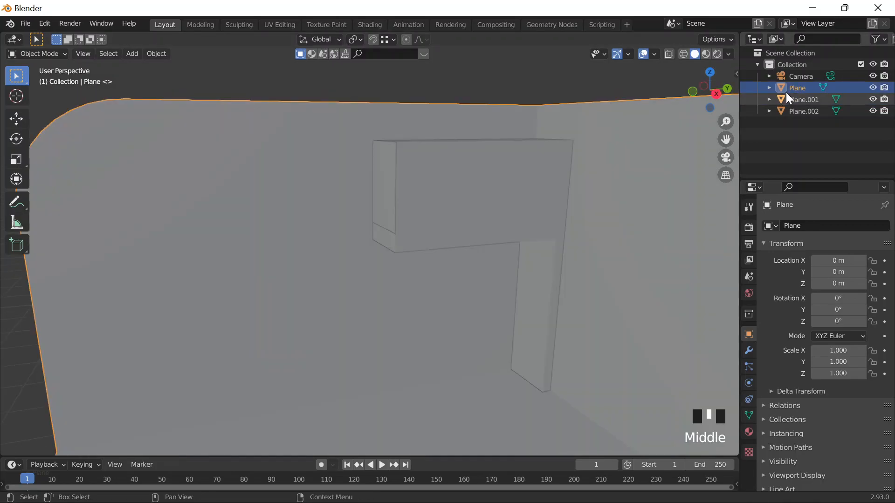
double_click(786, 91)
text(roombase)
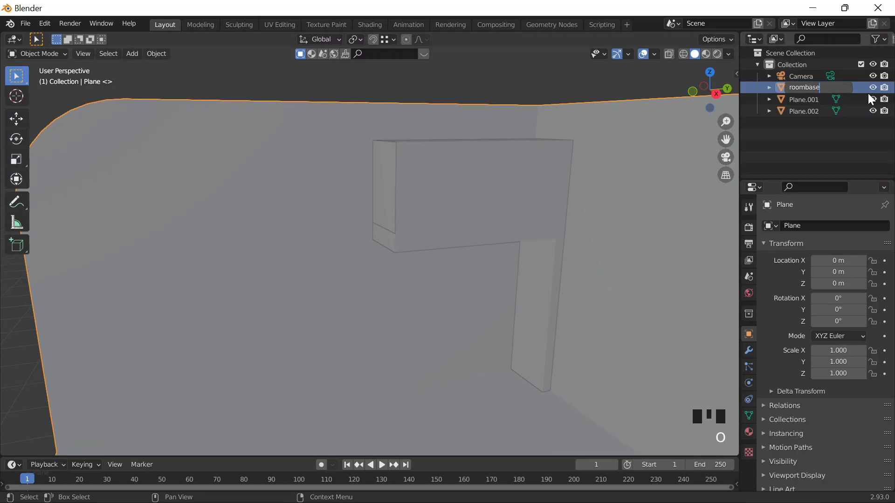
key(Return)
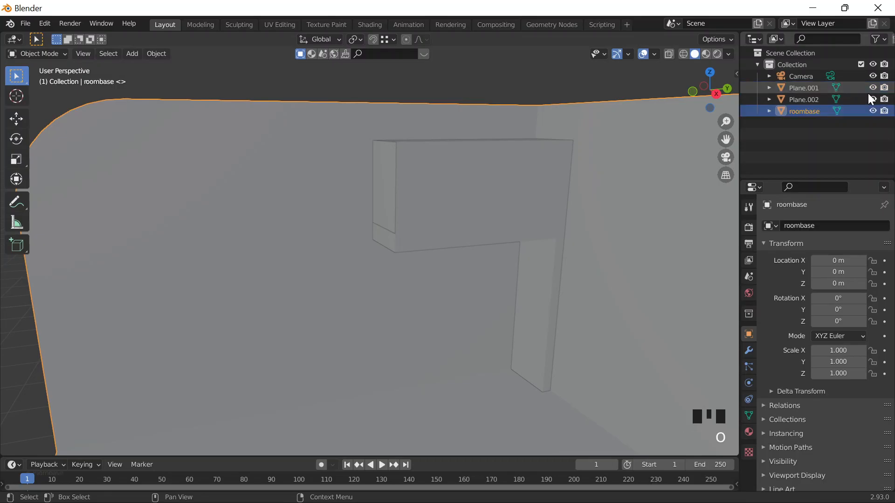
Select the separated face object Plane.002, enter Edit Mode on it and select its single face.
click(543, 181)
scroll(543, 181, down, 1)
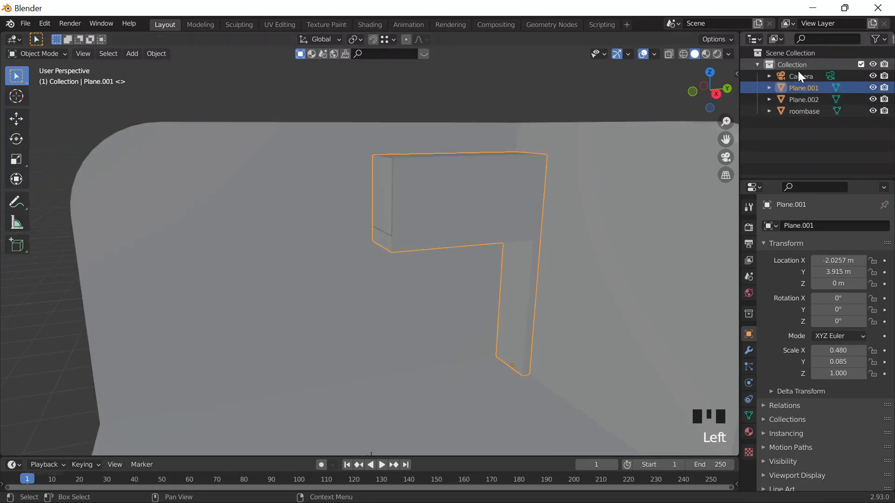
click(812, 101)
middle_drag(350, 241, 330, 239)
key(e)
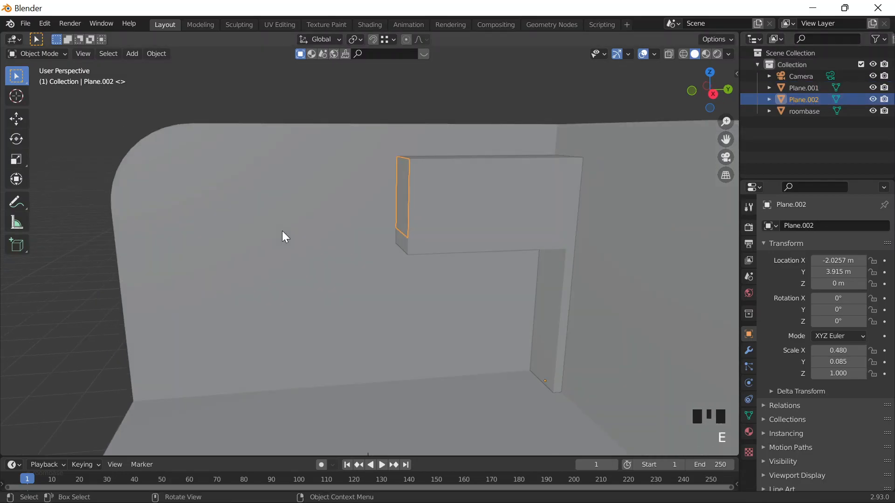
key(Tab)
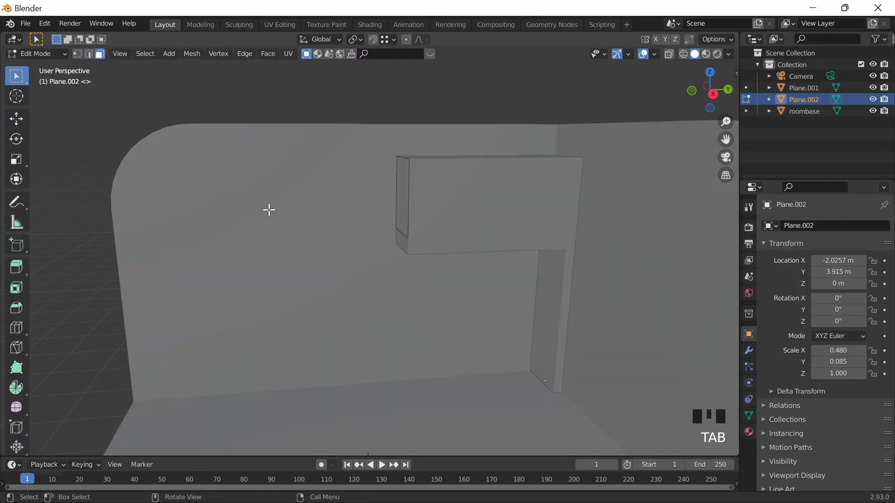
click(397, 173)
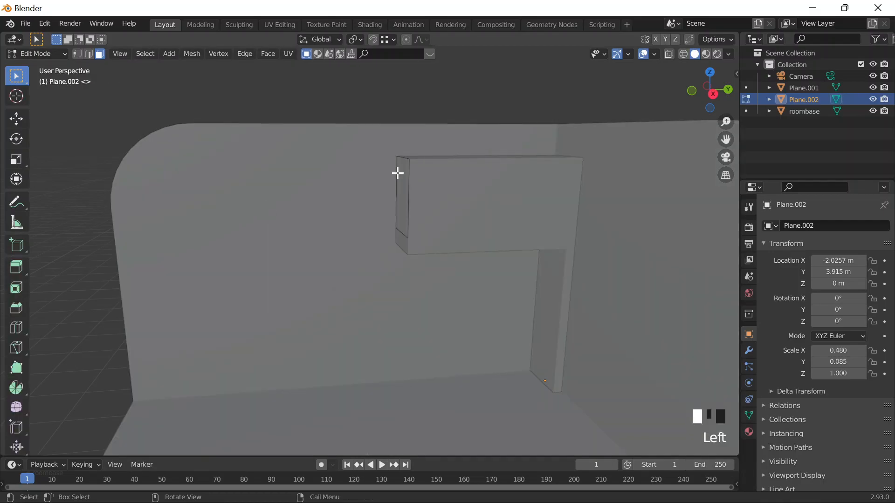
Try to extrude the separated face about 2.38 m along its normal and return to Object Mode.
key(e)
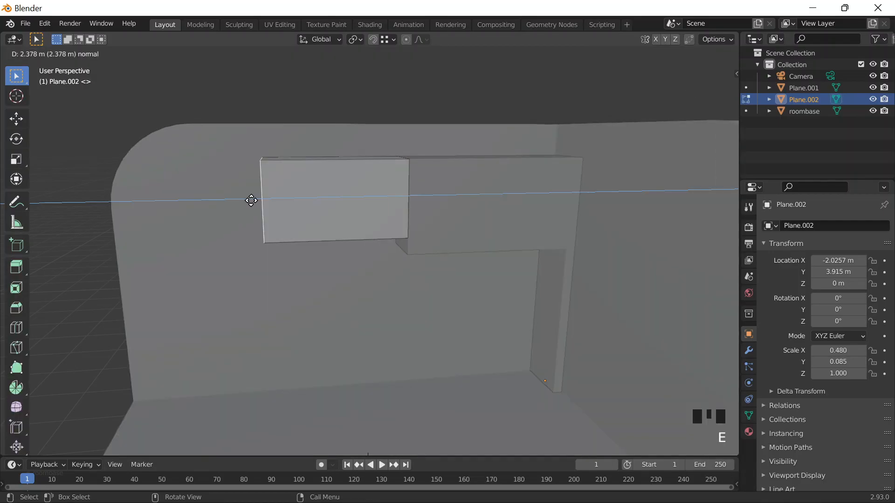
click(251, 201)
key(Tab)
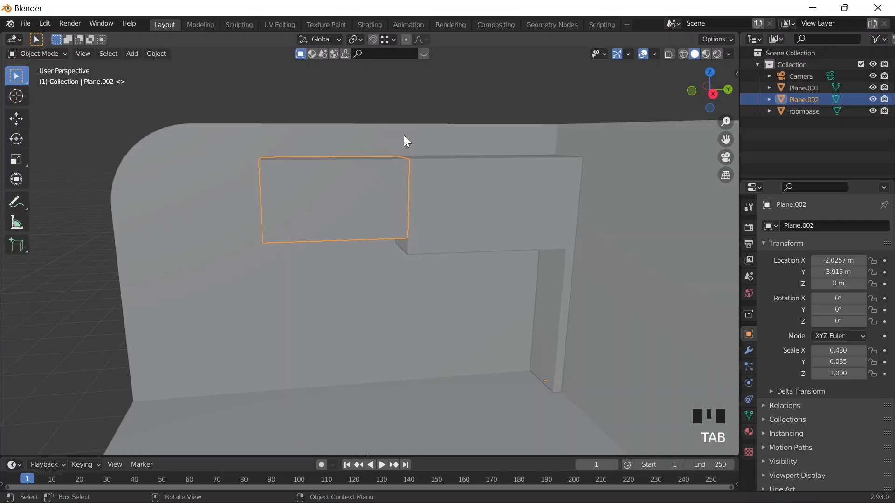
Select the extruded box and the corner panel in turn to check that they are separate objects.
double_click(319, 180)
click(321, 185)
click(806, 88)
click(806, 100)
click(441, 190)
scroll(473, 154, up, 4)
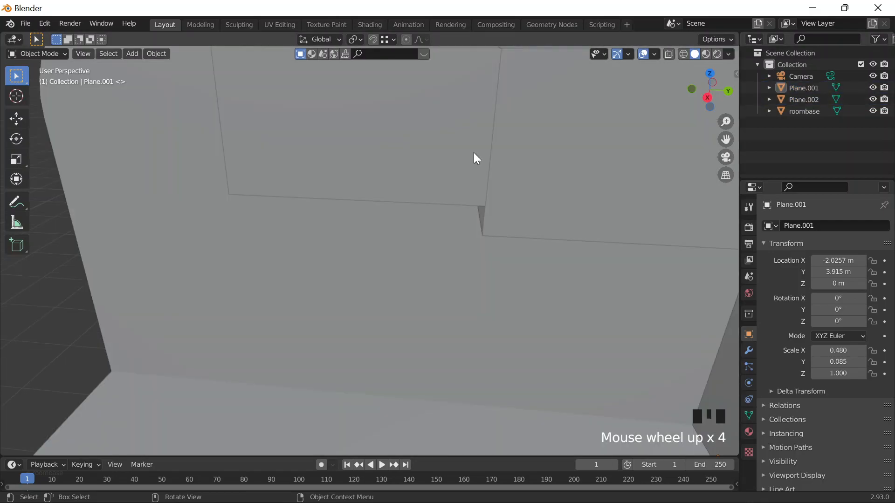
middle_drag(472, 180, 499, 125)
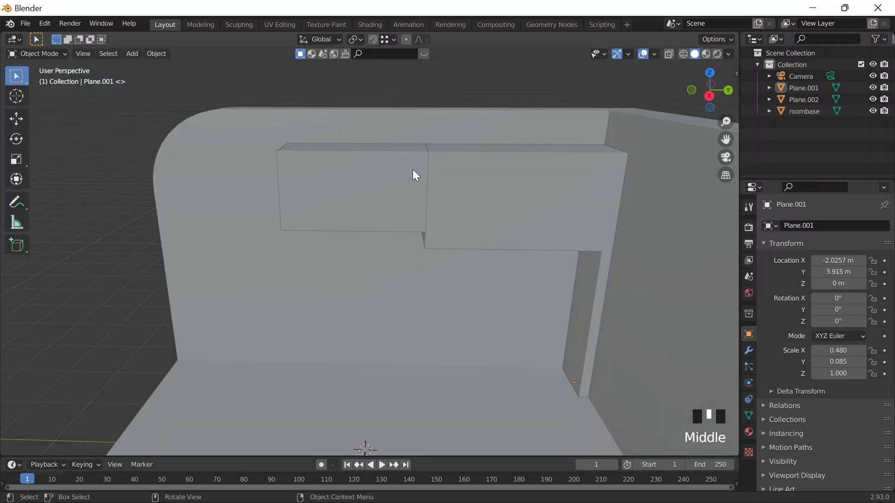
click(412, 170)
middle_drag(422, 149, 436, 126)
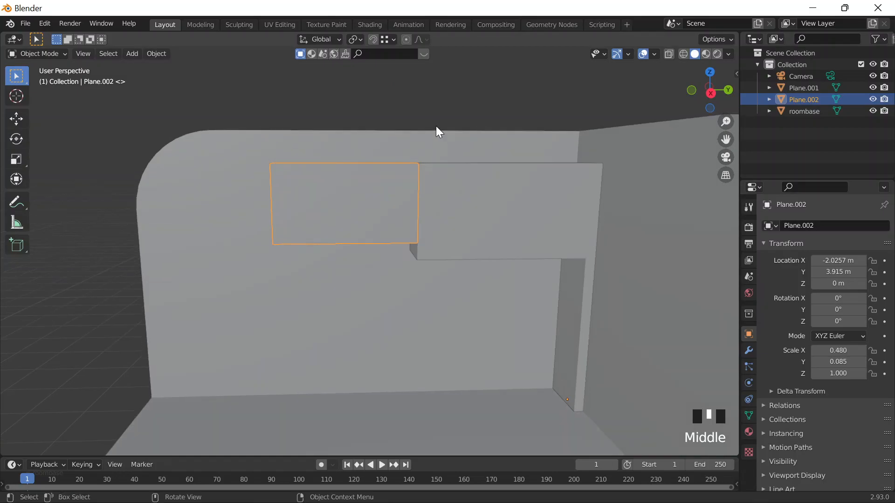
Undo the object selections and the freehand extrusion, back to Edit Mode on Plane.002 with its face selected.
key(ctrl+z)
key(ctrl+z)
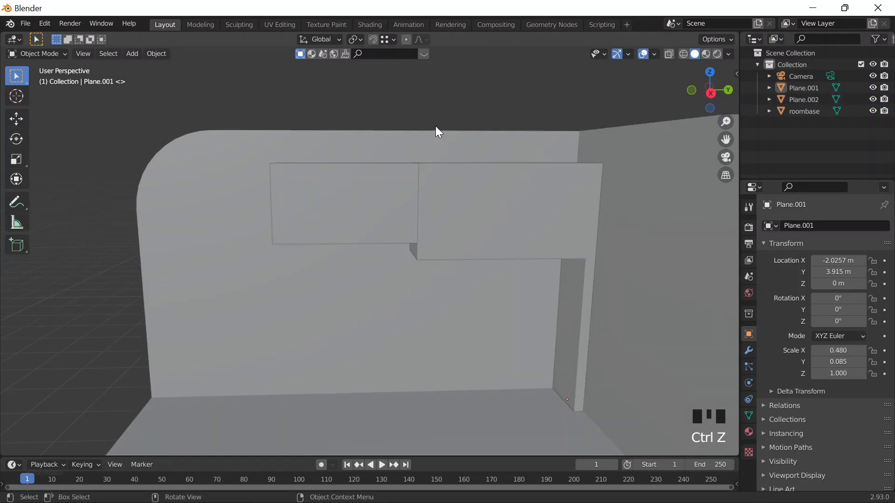
key(Tab)
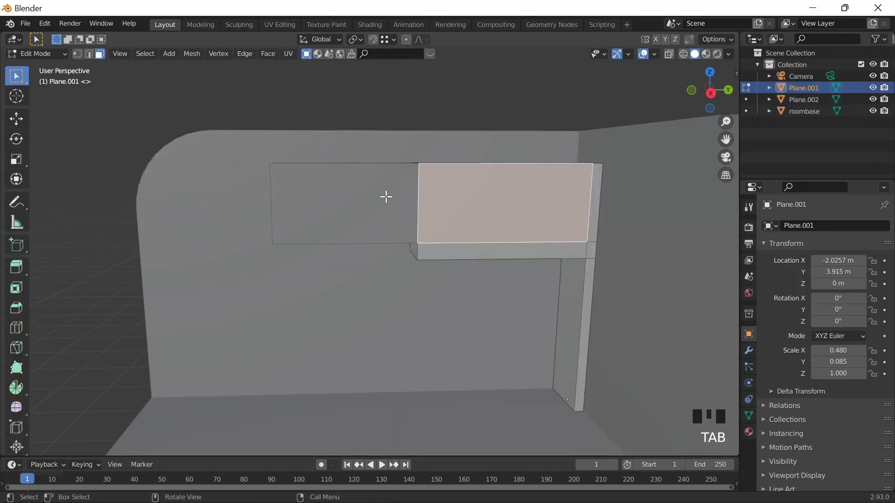
key(ctrl+z)
key(ctrl+z)
key(ctrl+z)
key(ctrl+z)
key(ctrl+z)
key(ctrl+z)
key(ctrl+z)
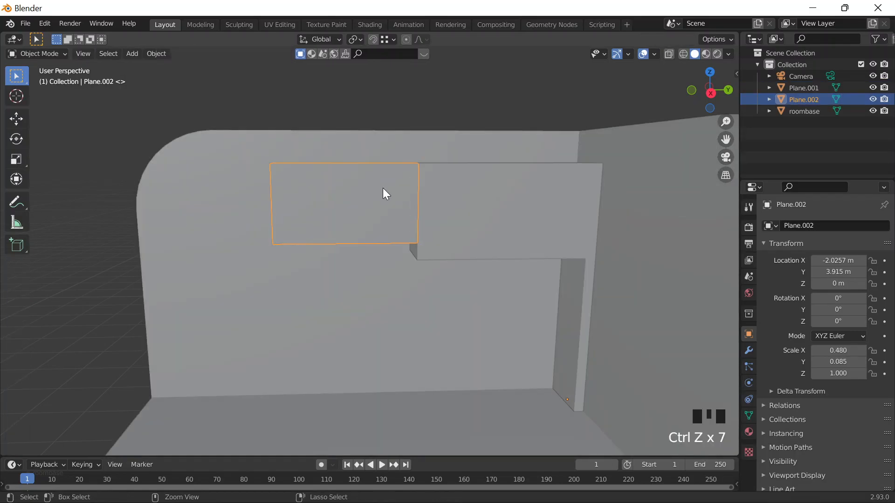
key(ctrl+z)
key(ctrl+z)
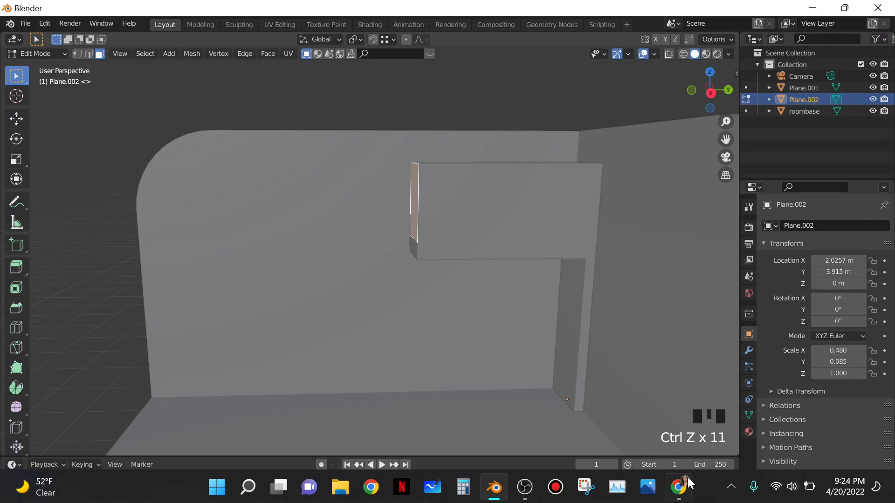
Switch to the YouTube tutorial in Chrome, watch how the separated face is extruded from 7:26, pause it and return to Blender.
click(671, 488)
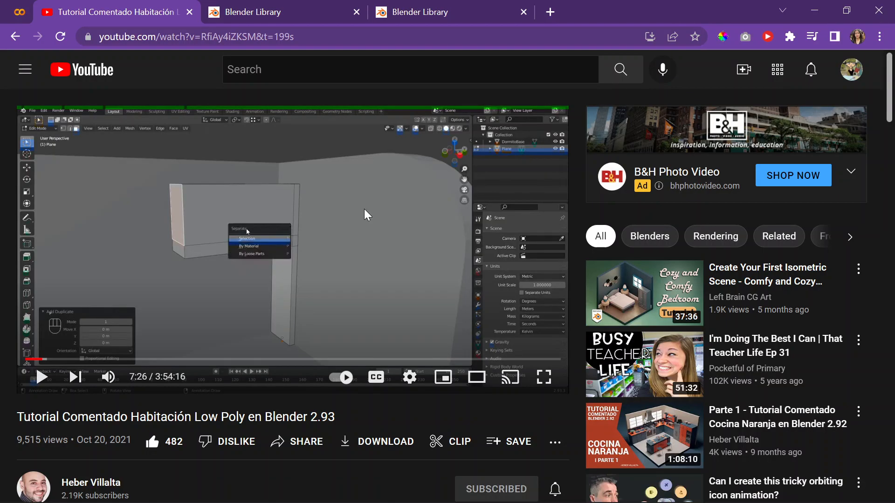
click(359, 214)
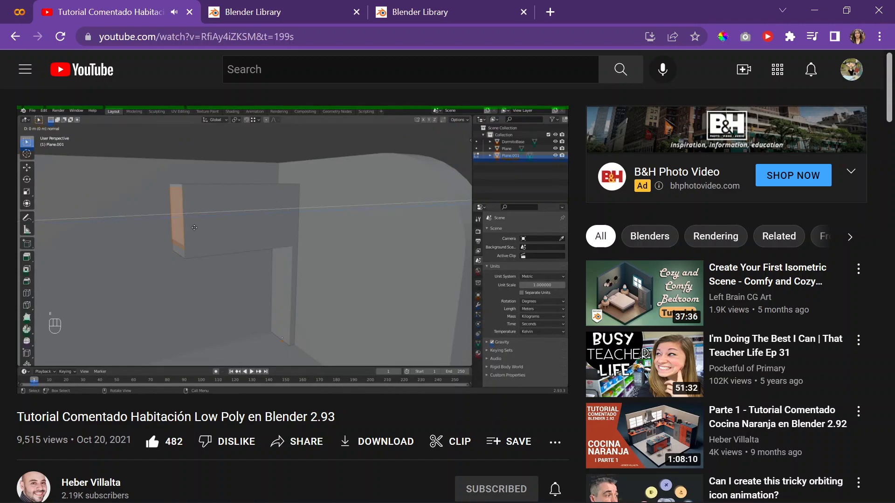
click(410, 230)
click(814, 10)
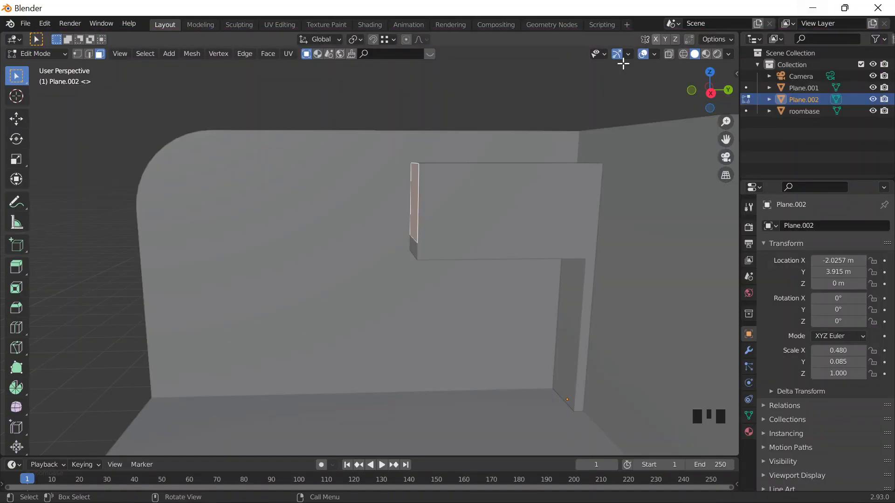
Extrude the selected Plane.002 face by -1.4 m along the global Y axis, then deselect it.
key(e)
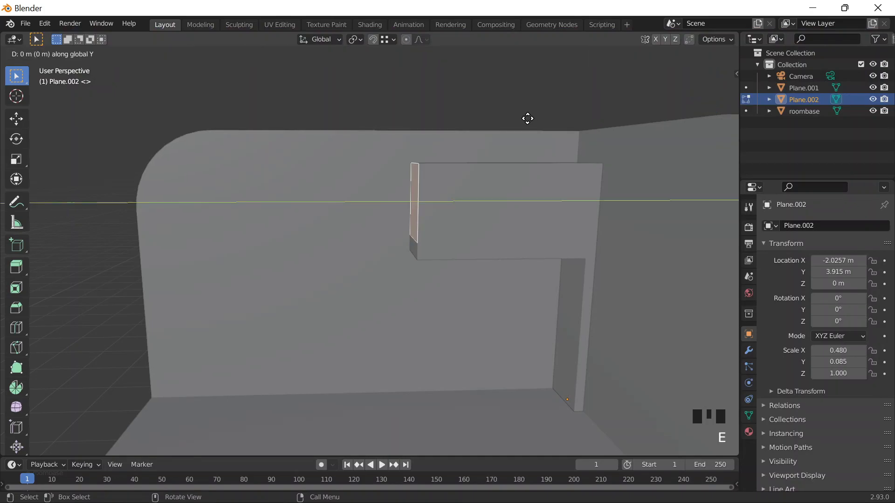
key(minus)
key(1)
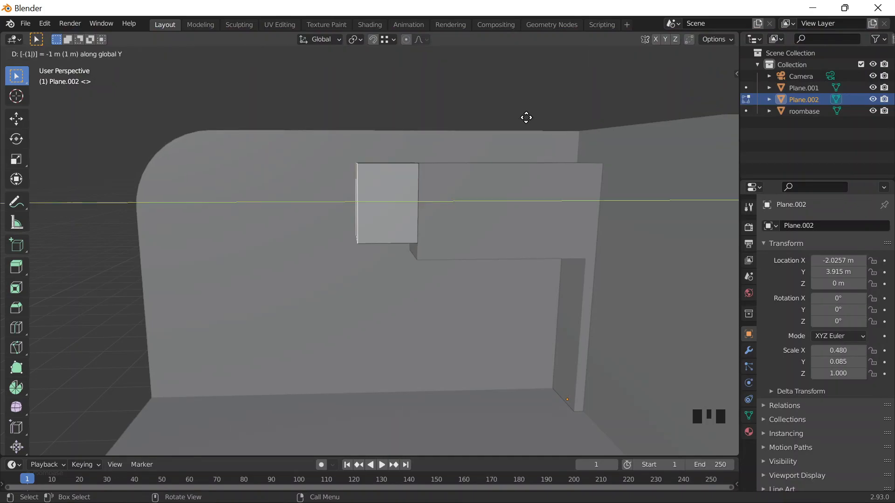
key(period)
key(4)
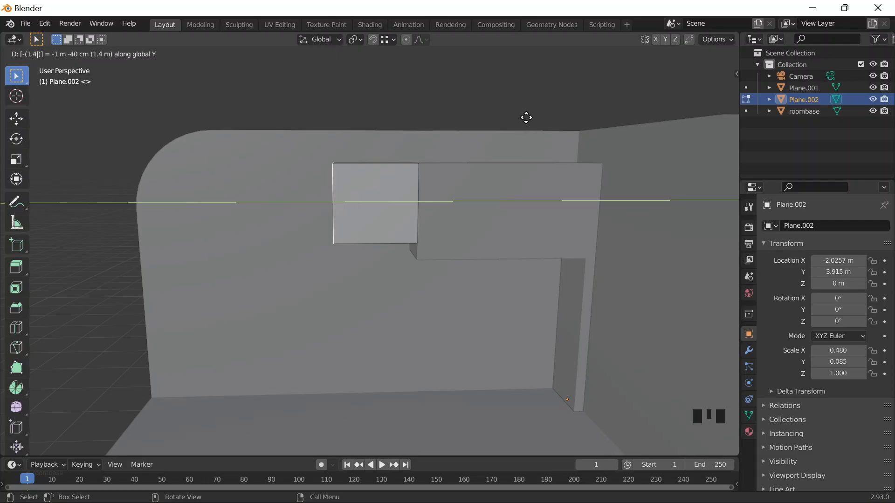
key(Return)
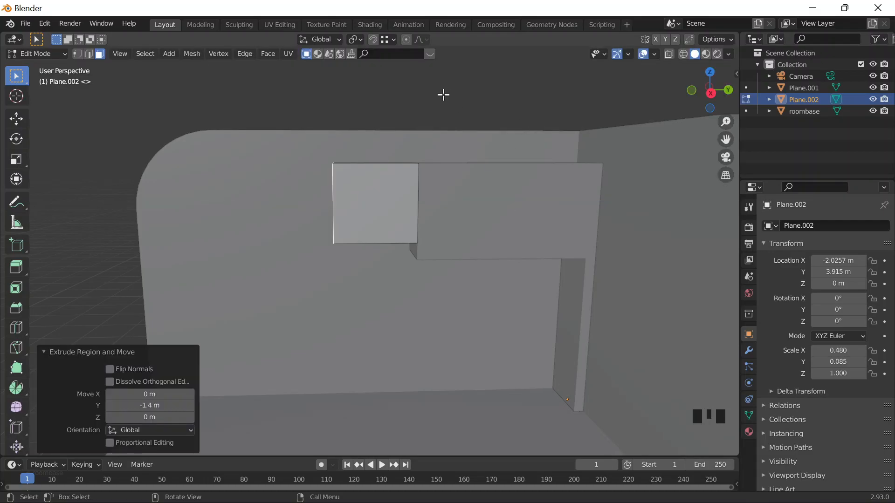
key(Left)
key(Left)
key(Left)
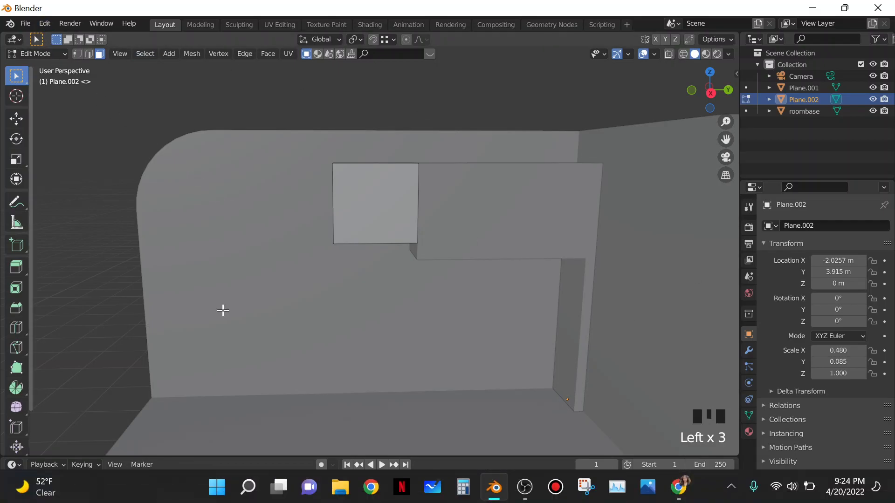
scroll(250, 200, down, 5)
middle_drag(365, 324, 497, 308)
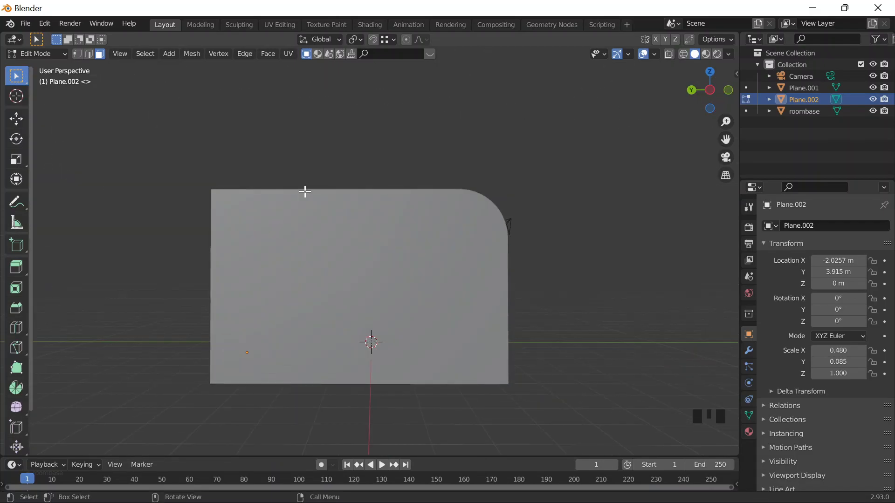
middle_drag(384, 155, 282, 175)
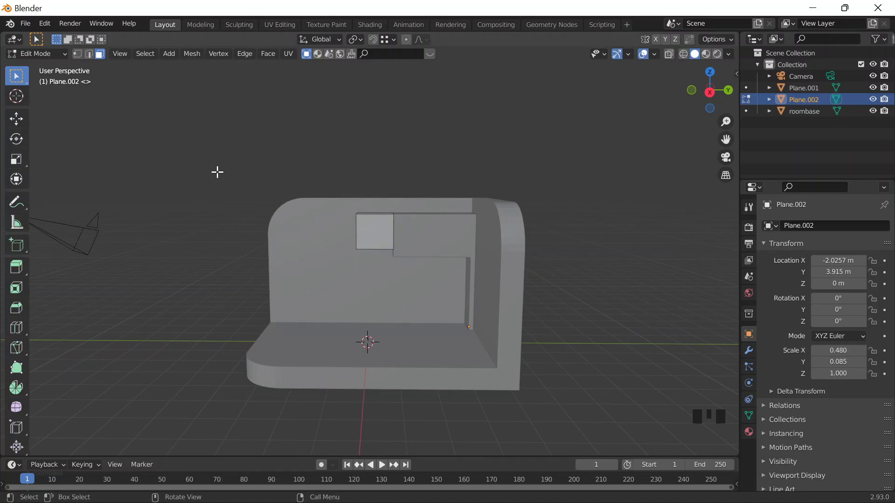
scroll(623, 287, up, 4)
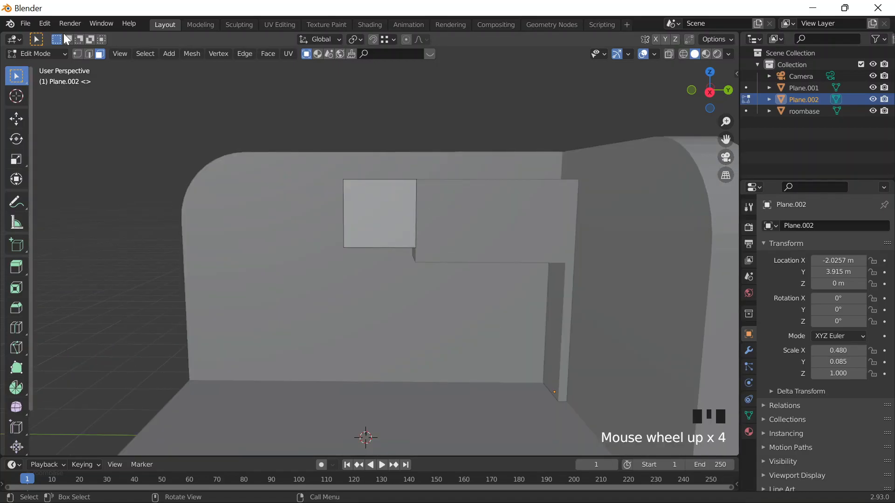
Watch the YouTube tutorial in Chrome up to 8:15, return to Blender and select the bottom face of the extruded box.
click(689, 492)
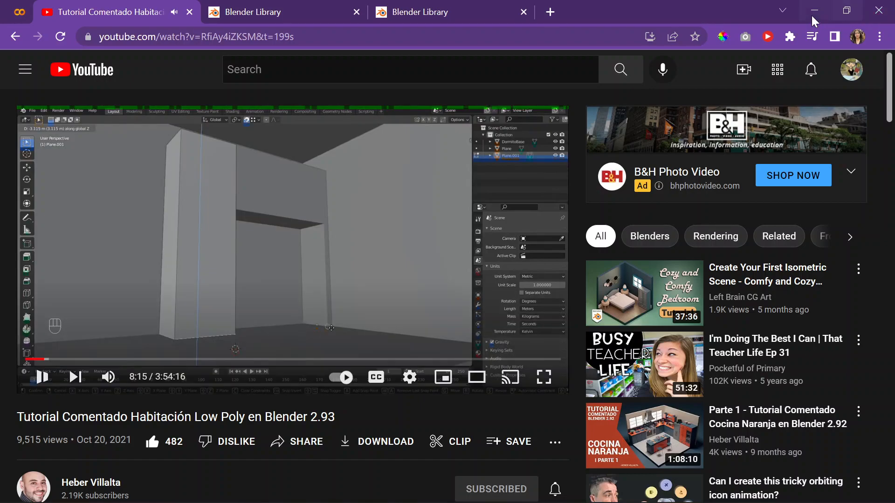
click(813, 11)
middle_drag(514, 425, 344, 332)
click(305, 259)
click(330, 292)
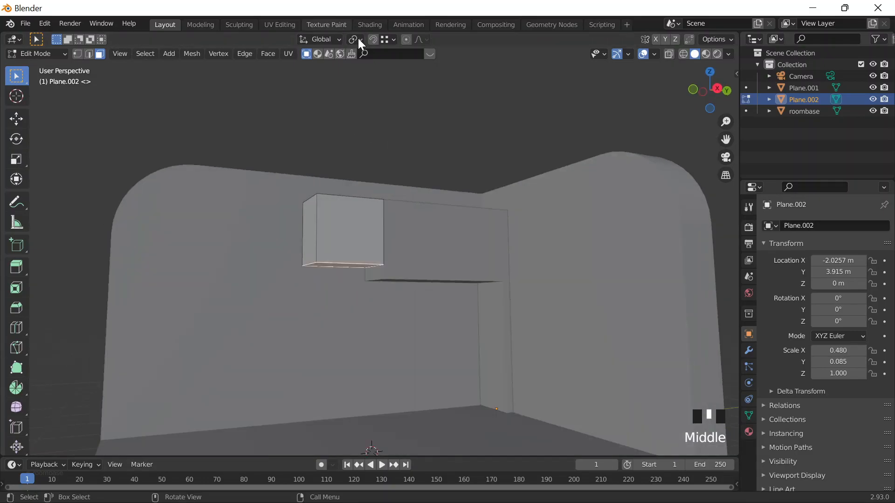
Enable snapping and move the box's bottom face about 3.11 m down along global Z, snapping to the floor corner.
click(373, 39)
click(388, 39)
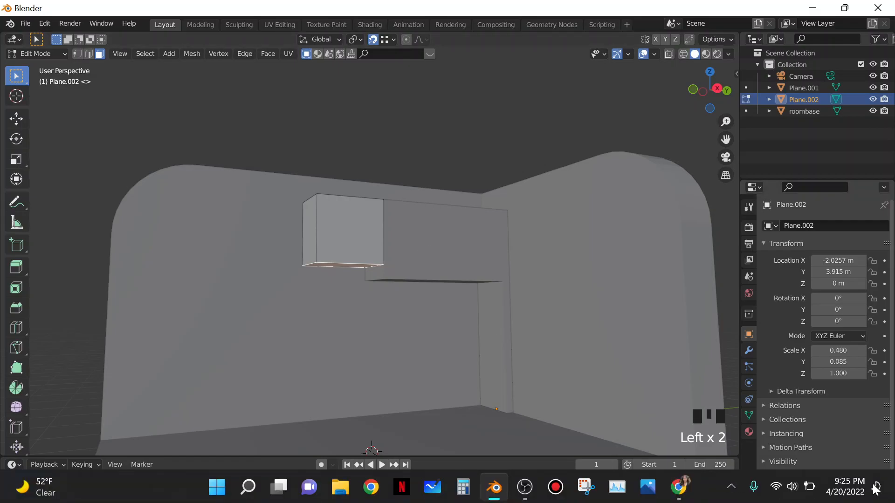
key(g)
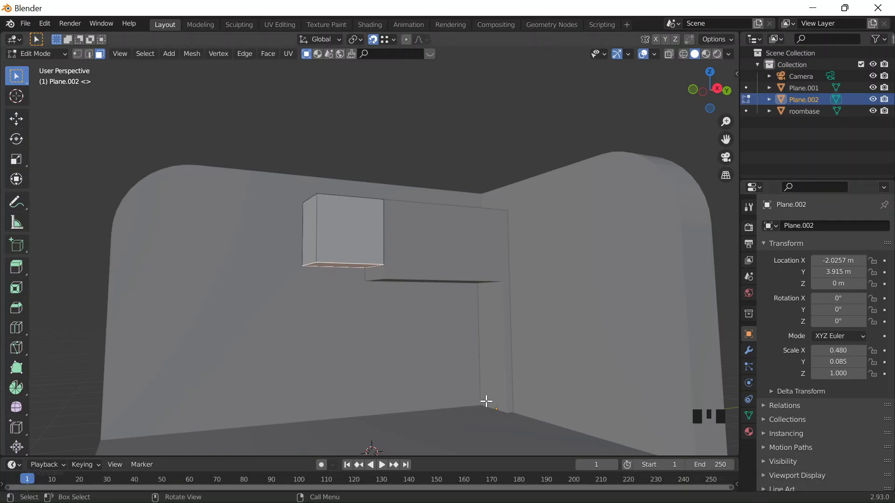
key(g)
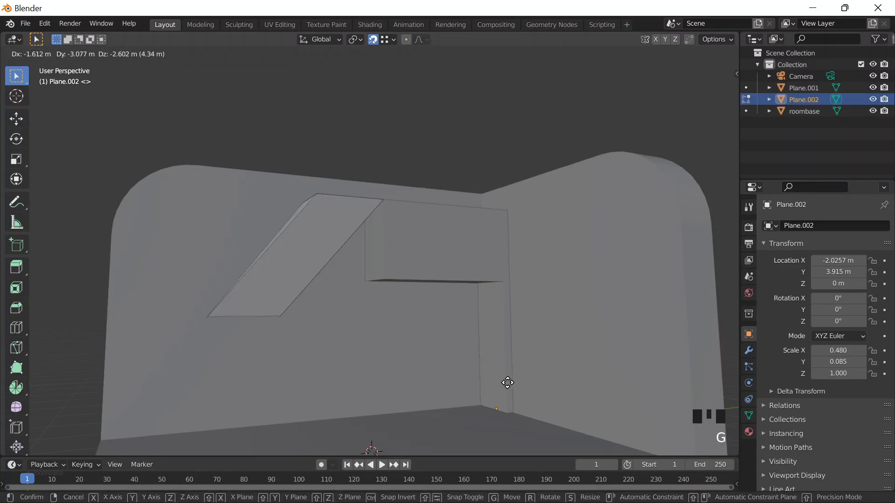
key(z)
click(483, 405)
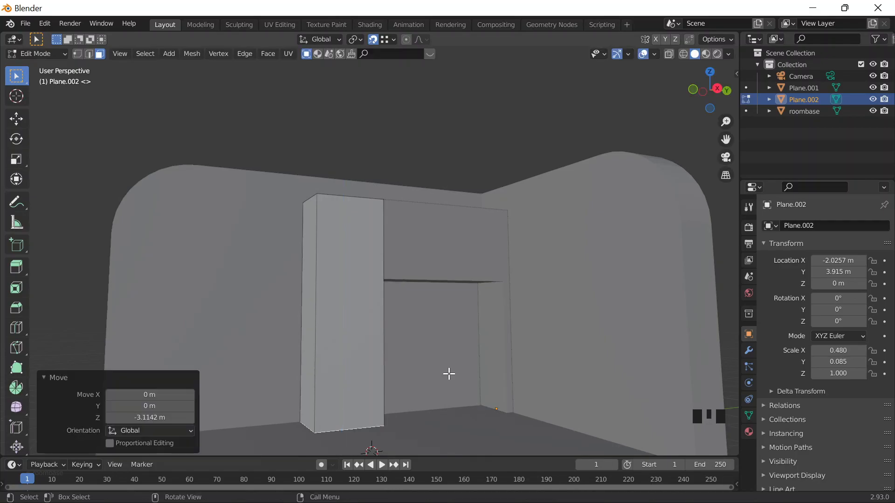
middle_drag(420, 329, 412, 320)
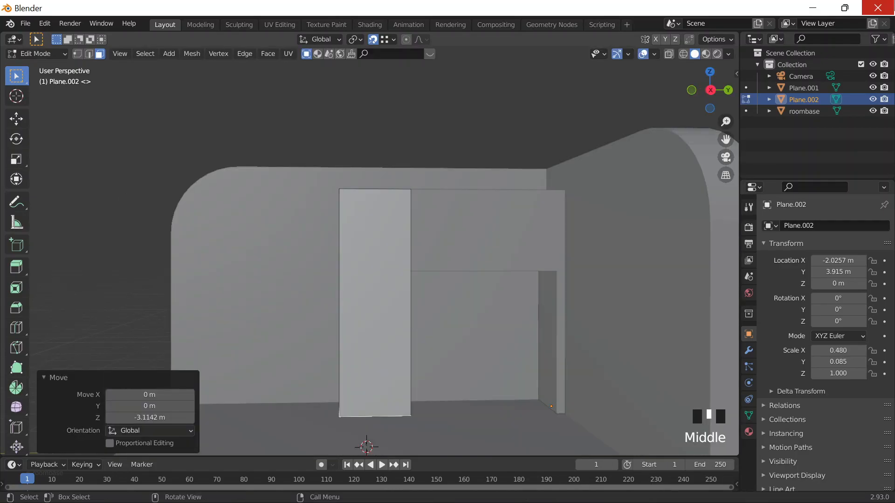
Switch to the tutorial in Chrome, watch how a plane is added for the next piece, pause at 8:57 and return to Blender.
mouse_move(482, 499)
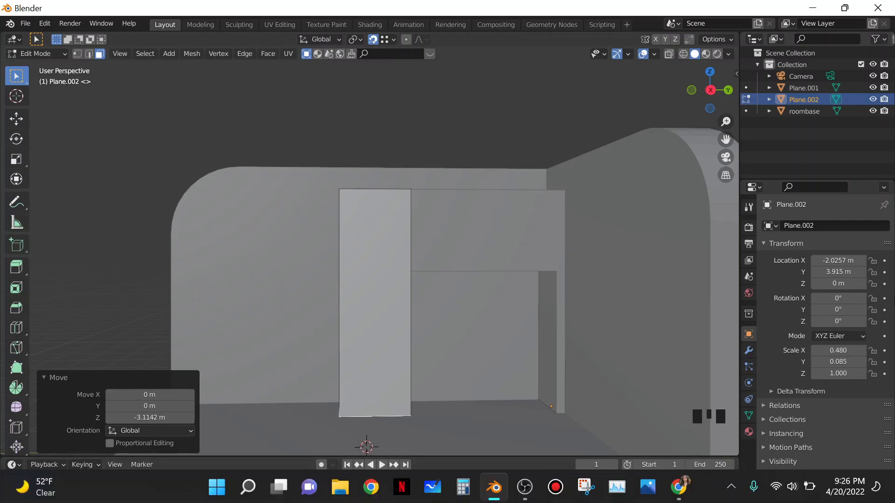
right_click(874, 376)
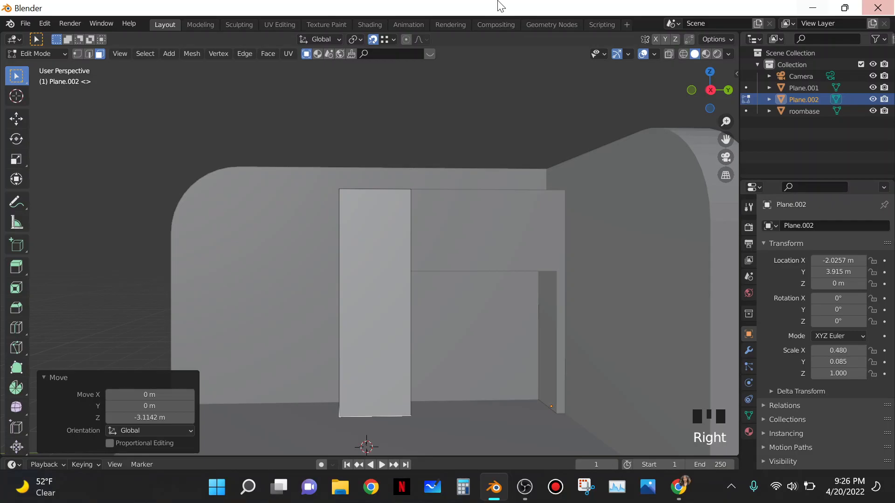
click(680, 486)
click(405, 228)
mouse_move(15, 501)
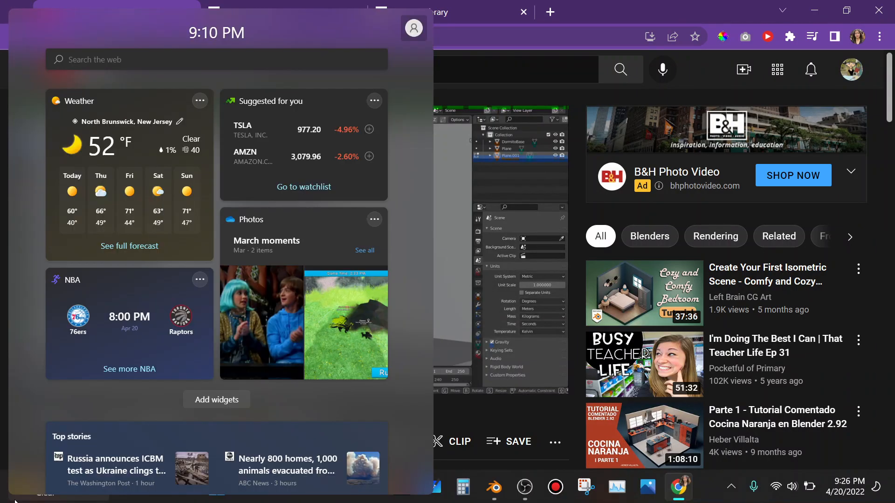
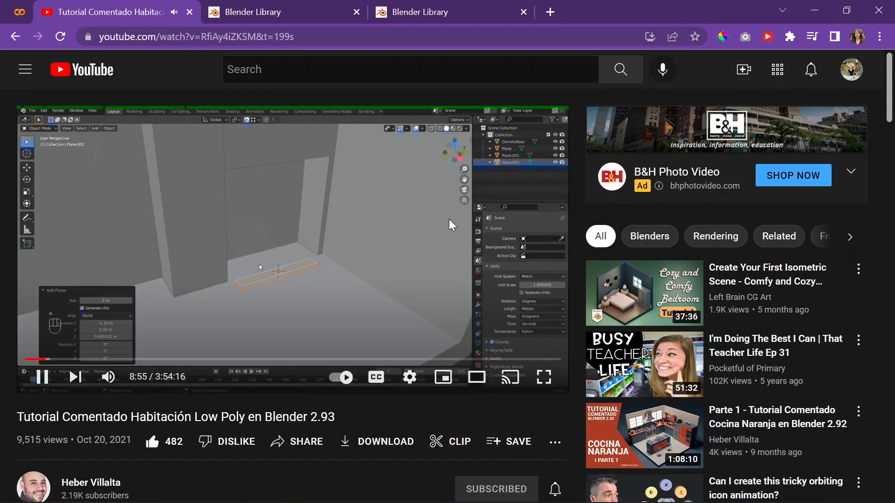
key(space)
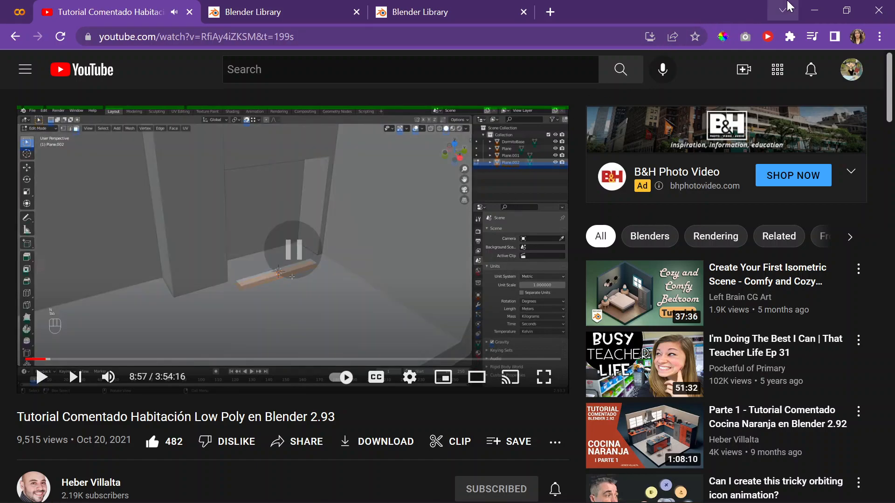
click(812, 1)
Leave Edit Mode on the tall box and add a new mesh plane at the 3D cursor.
middle_drag(485, 194, 476, 227)
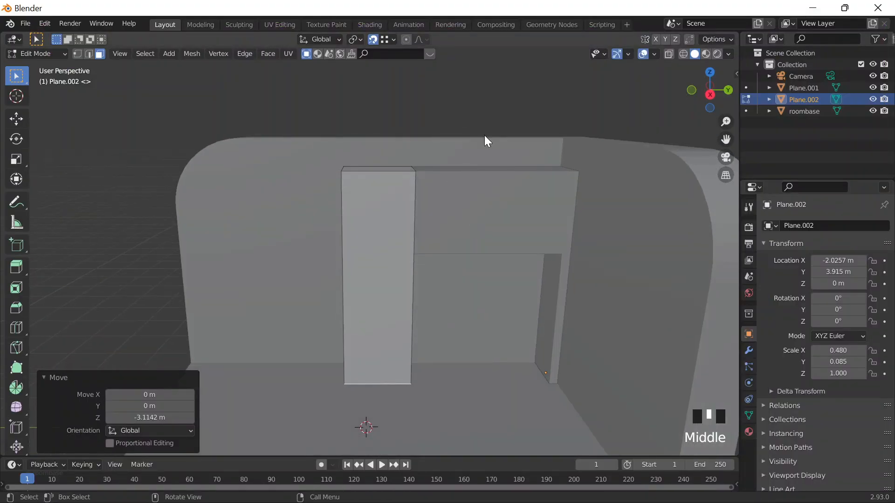
key(Tab)
key(shift+a)
mouse_move(478, 141)
click(510, 141)
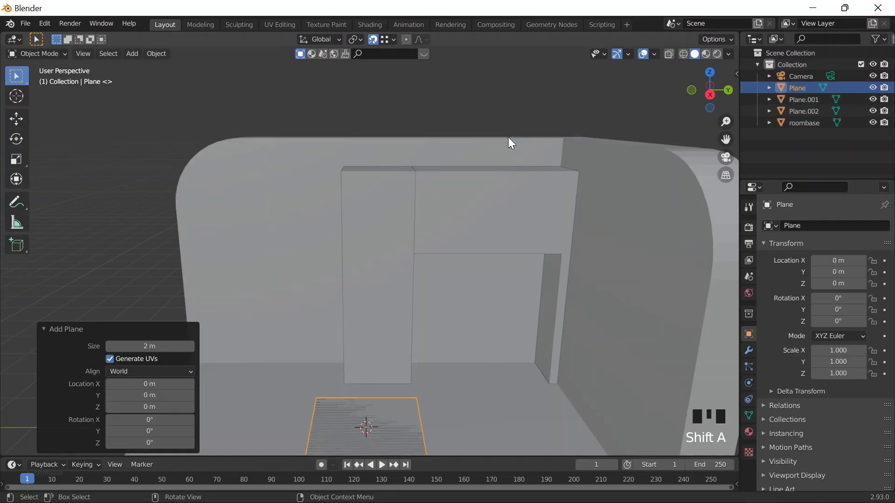
Set the new plane's X dimension to 0.3 m.
scroll(499, 156, down, 2)
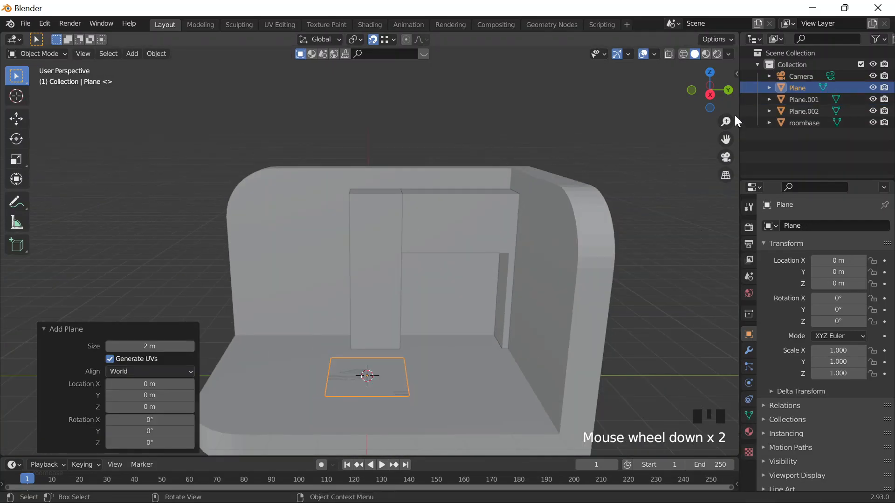
key(n)
click(671, 252)
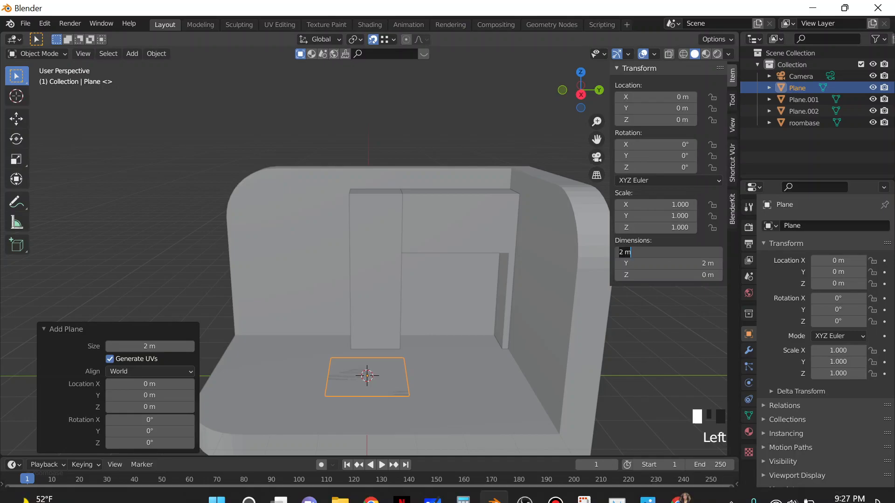
text(0.2)
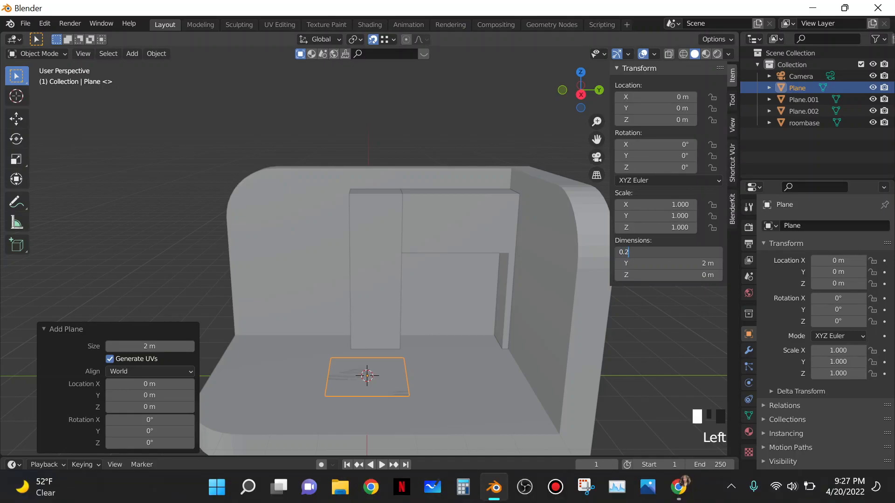
key(BackSpace)
text(3)
key(Return)
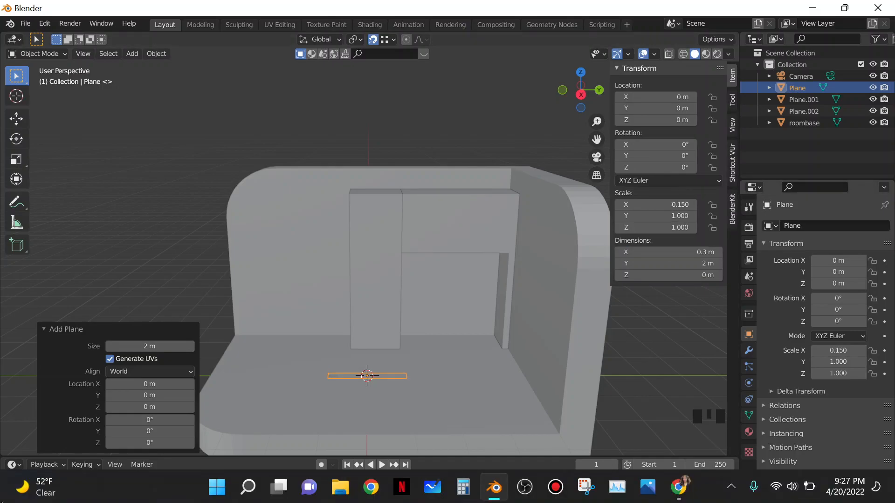
Set the new plane's Y dimension to 2.4 m and deselect the plane.
click(660, 255)
click(659, 255)
click(703, 256)
click(700, 264)
key(KP_2)
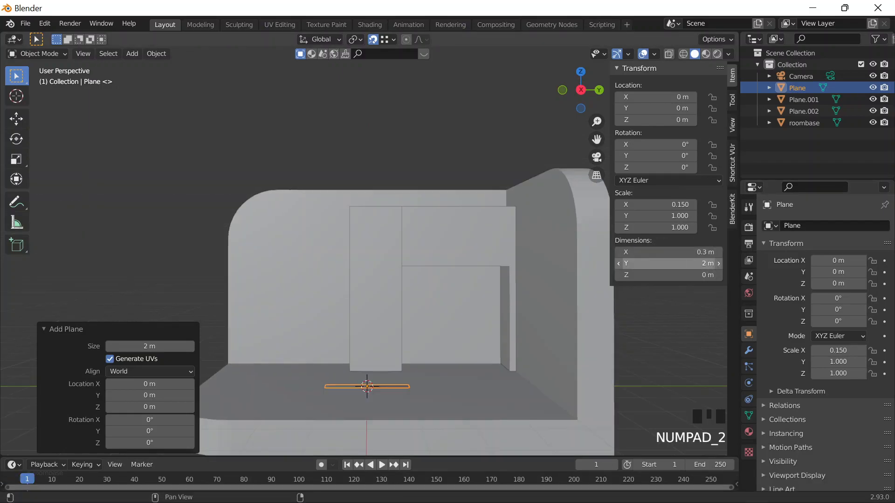
click(689, 263)
text(2.4)
key(Return)
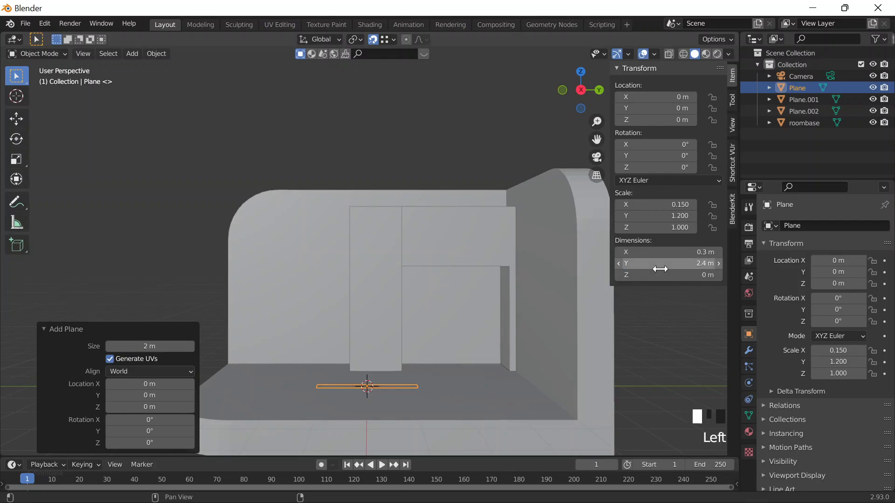
key(n)
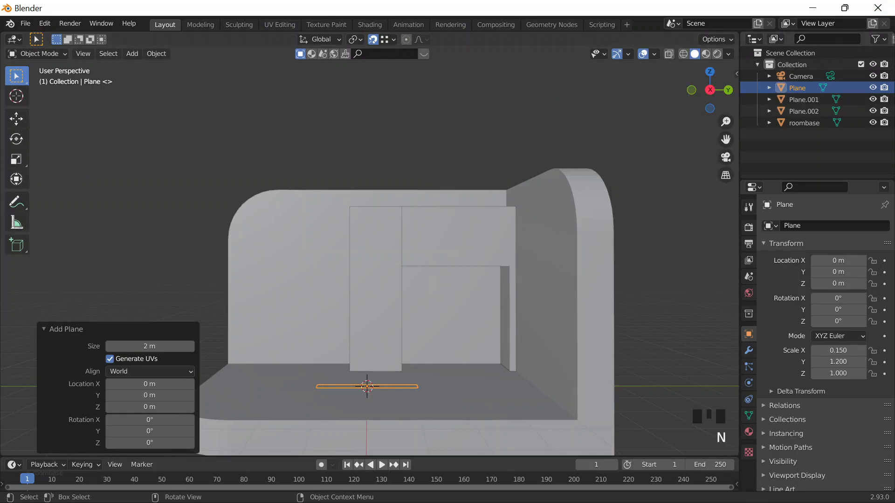
click(159, 132)
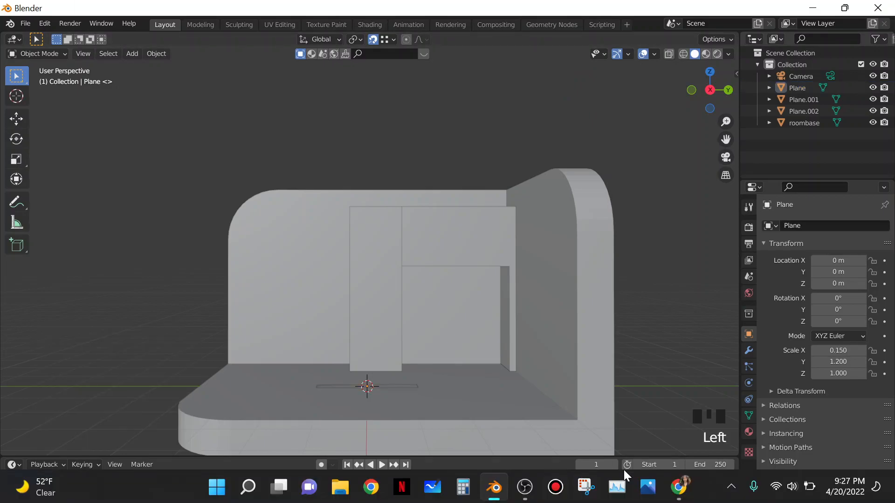
Watch the plane's extrusion in the Chrome tutorial, return to Blender and place the floating tutorial video over the viewport for reference.
click(678, 492)
click(288, 219)
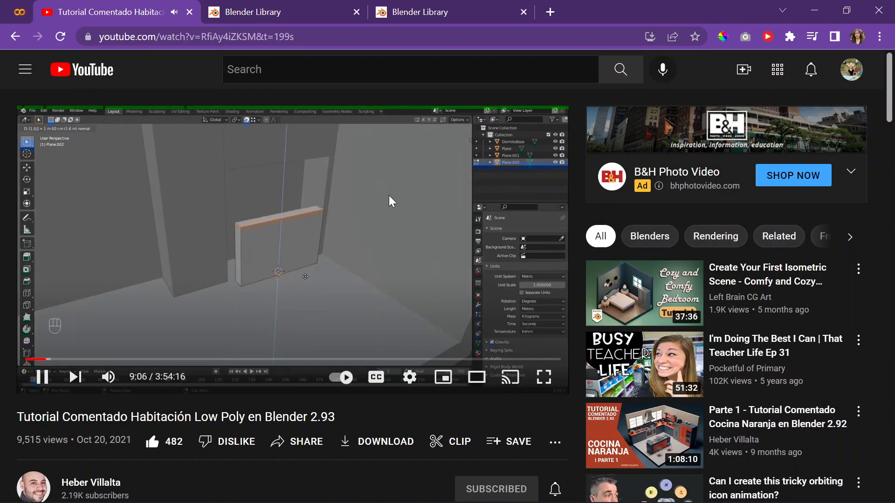
click(813, 11)
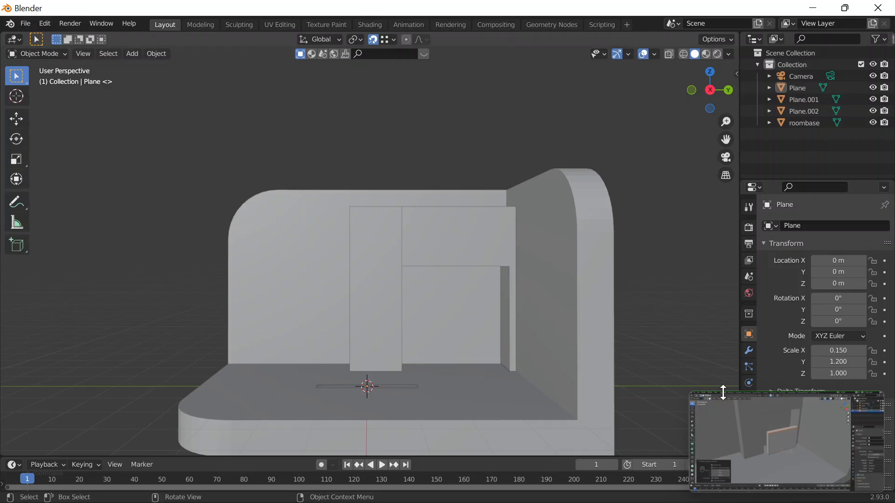
drag(723, 392, 60, 71)
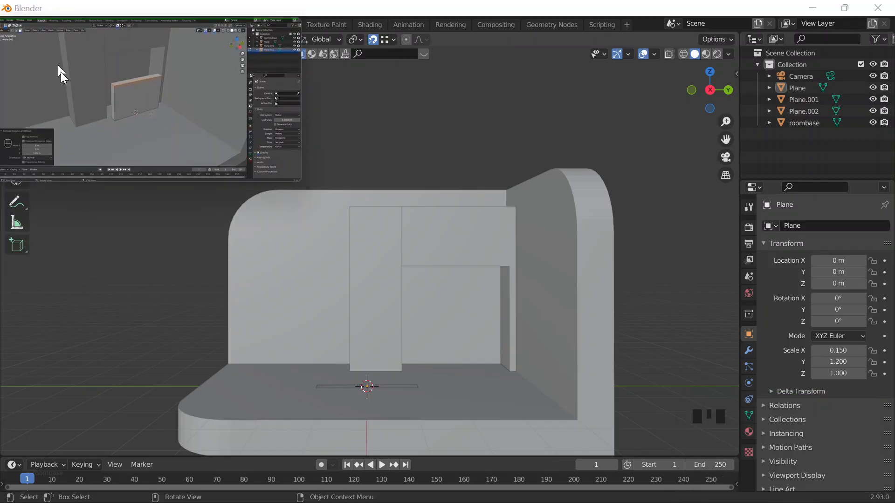
Select the thin plane on the floor, enter Edit Mode and try to extrude its face 1.5 m along Z.
click(384, 385)
key(Tab)
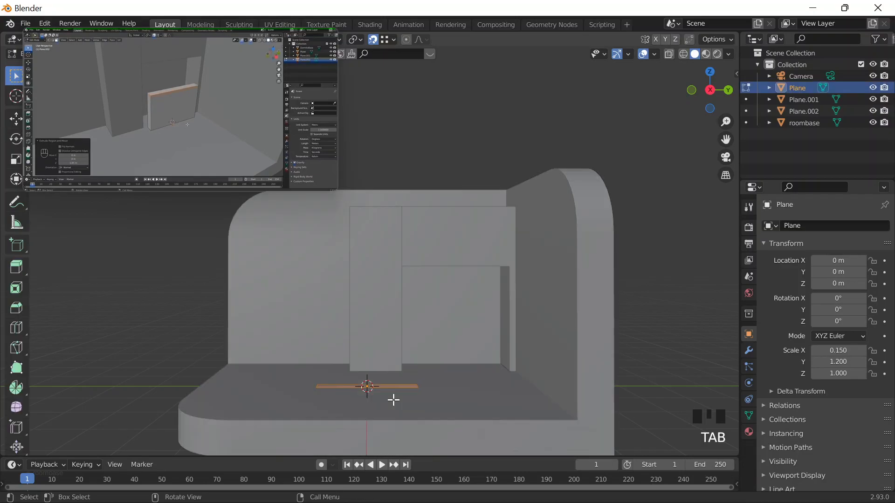
mouse_move(10, 502)
key(z)
key(KP_1)
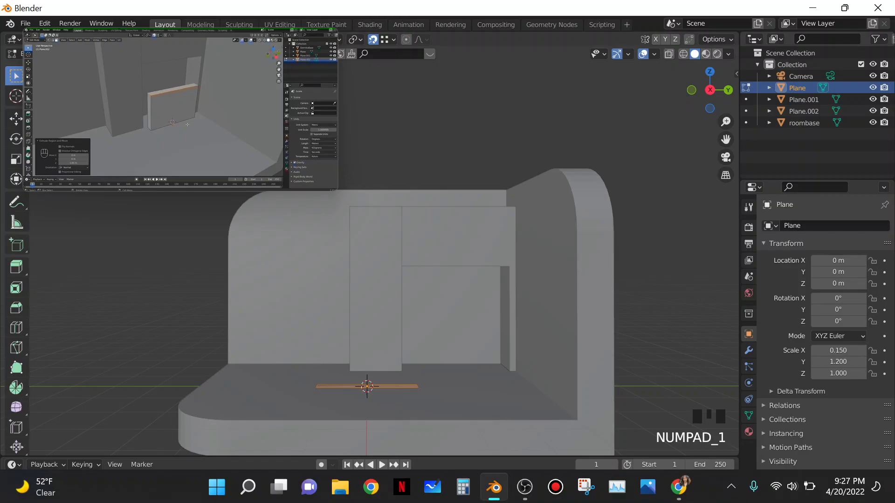
key(period)
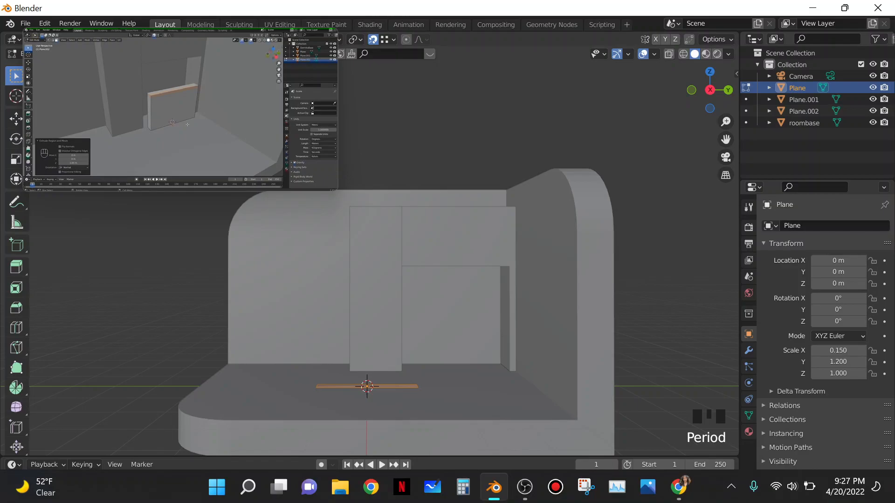
key(KP_5)
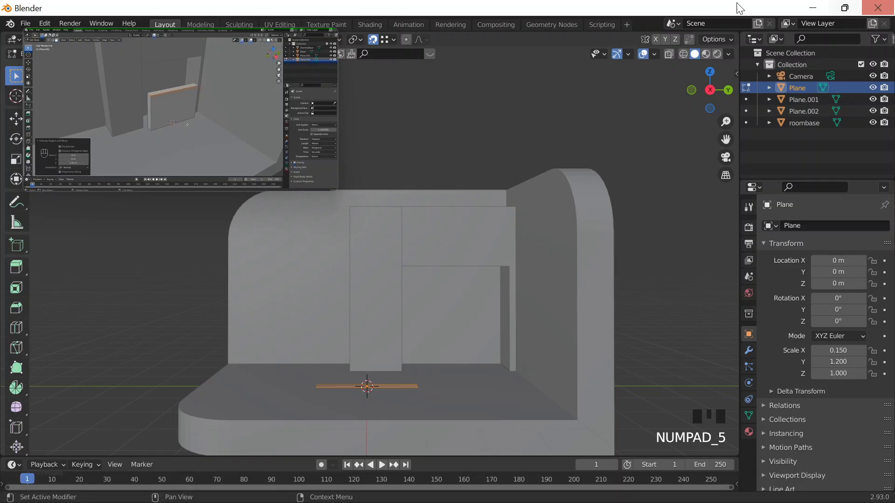
Extrude the thin floor plane's face 1.65 m along Z into an upright panel.
drag(301, 68, 313, 94)
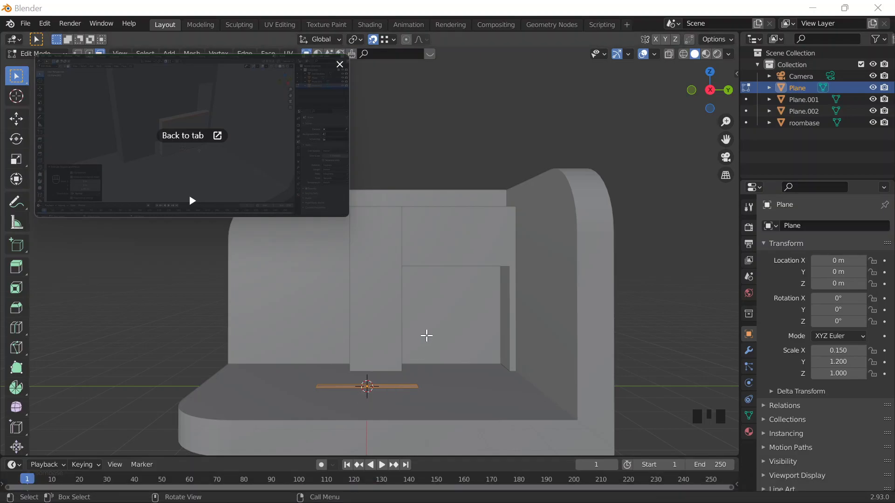
click(373, 387)
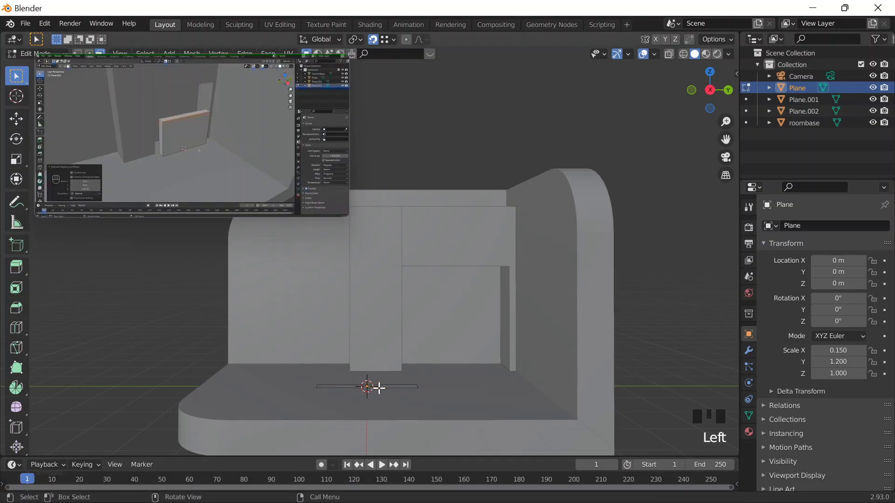
click(381, 386)
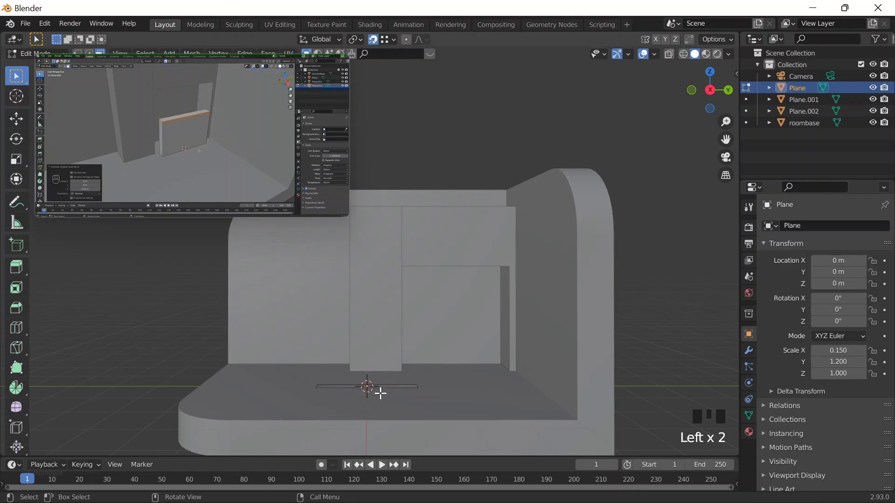
click(352, 346)
key(e)
key(x)
text(1)
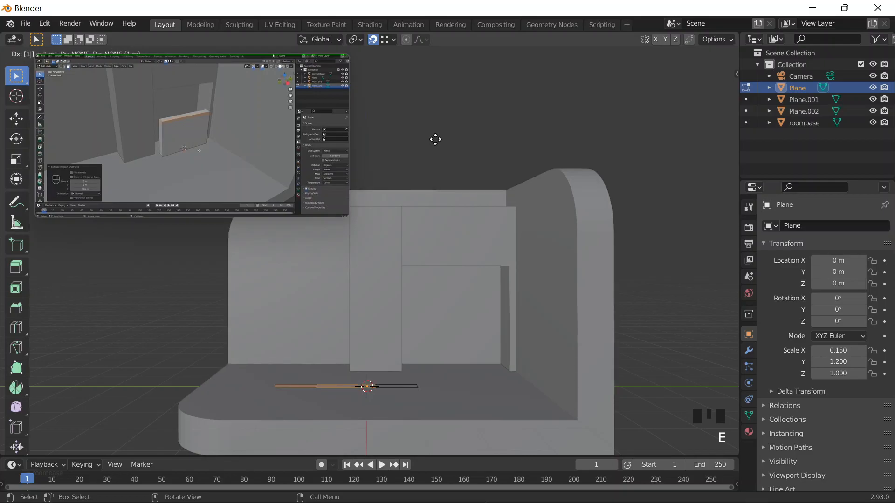
text(.7)
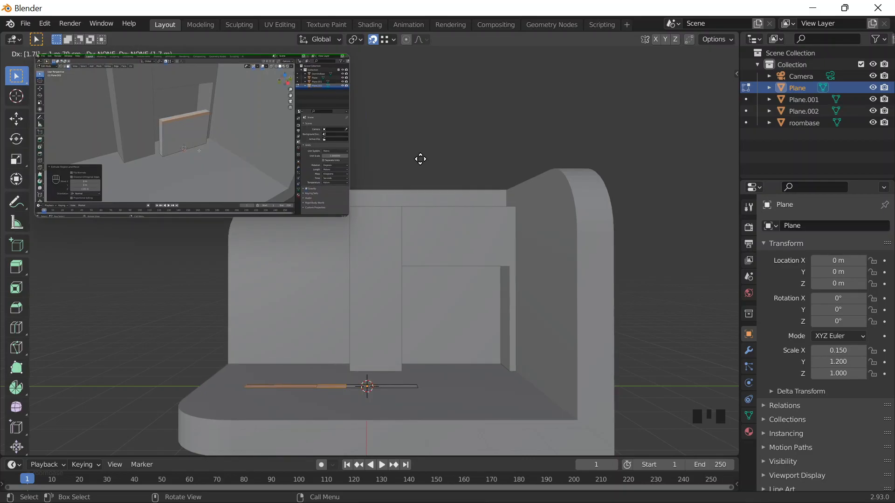
key(BackSpace)
text(65)
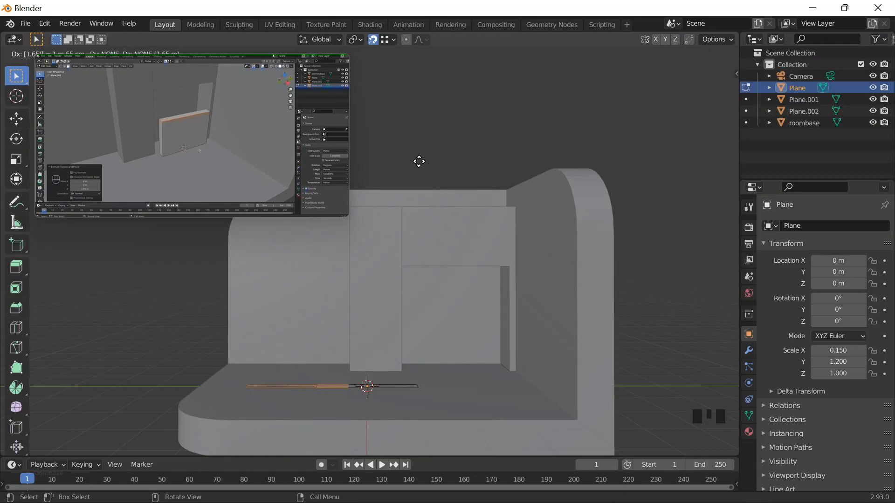
text(z)
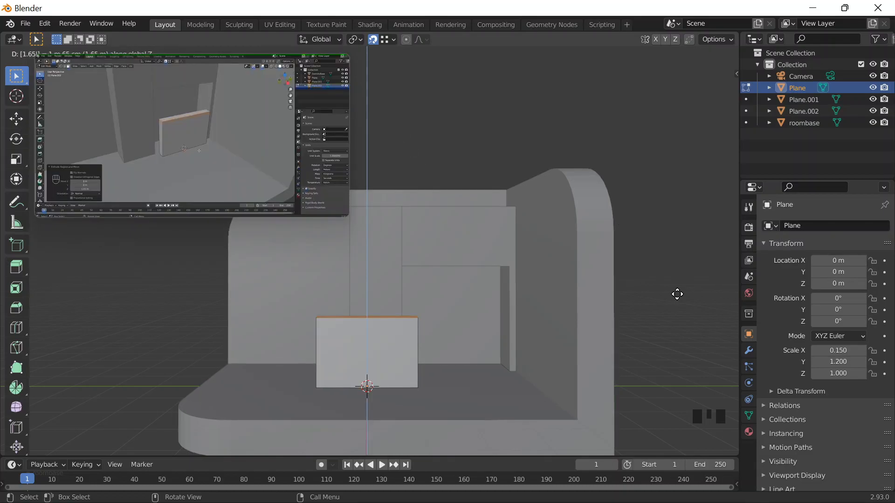
key(Return)
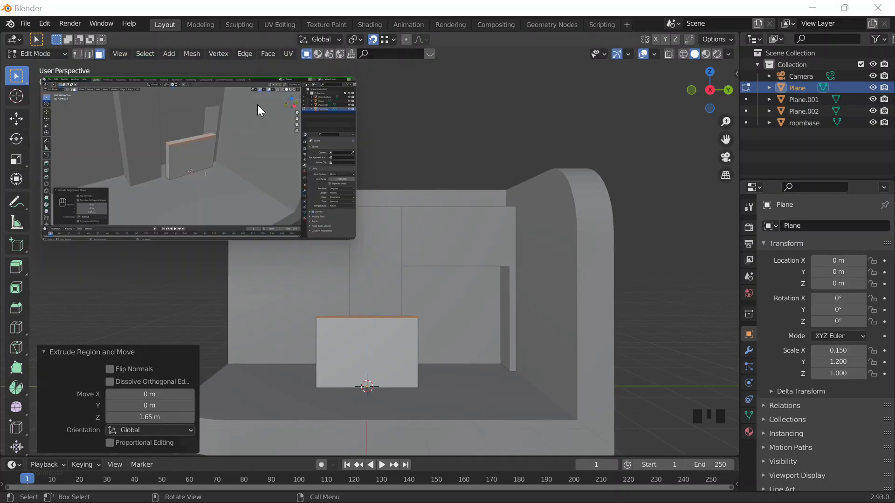
Watch the next part of the tutorial, deselect the panel's top face and return to Object Mode.
click(199, 228)
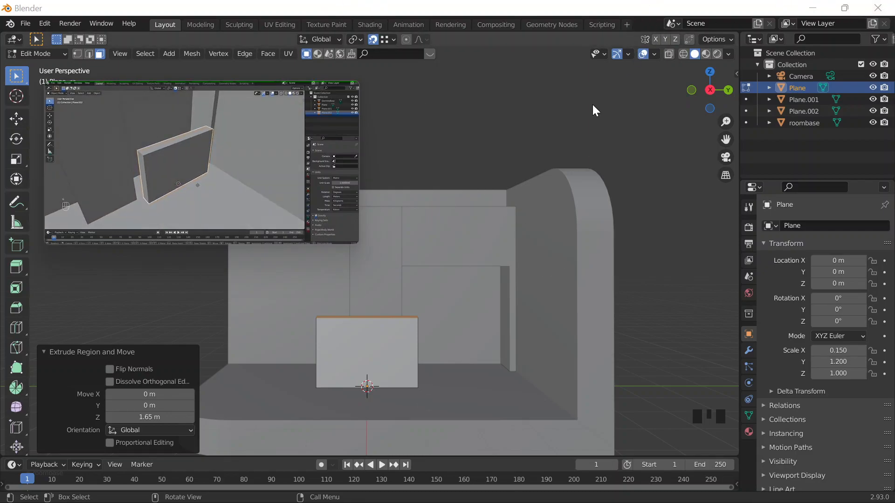
click(493, 144)
click(492, 145)
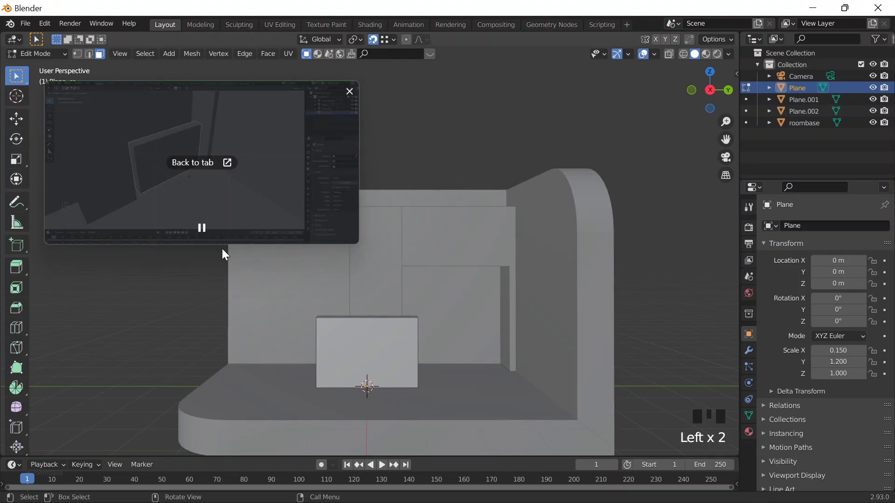
key(Tab)
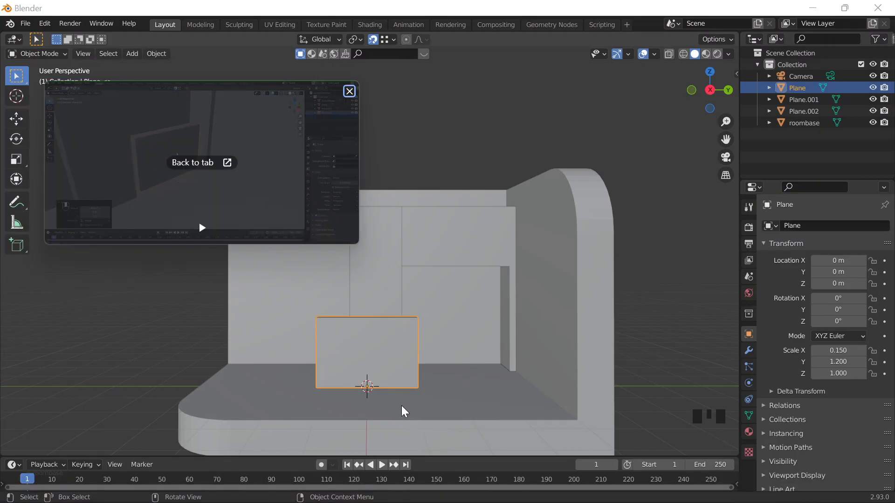
Move the upright panel about 2.31 m along Y and about -1.4 m along X, in front of the opening below the overhead cabinet.
click(374, 344)
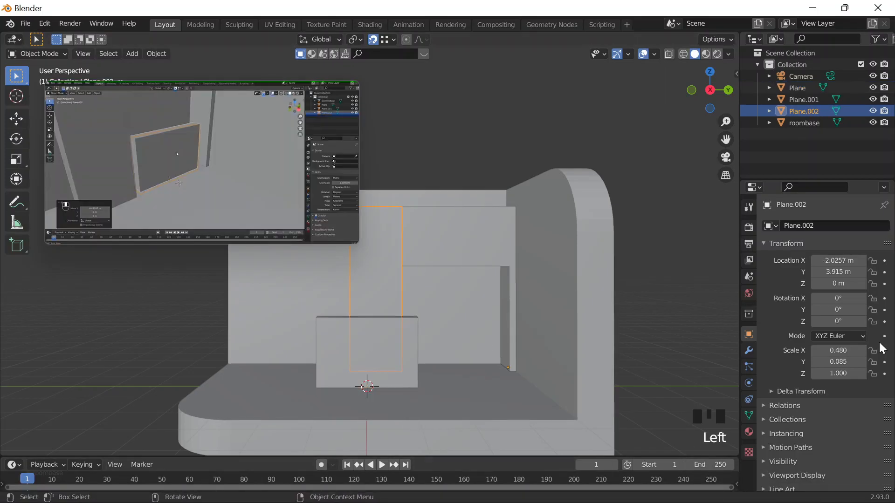
click(330, 353)
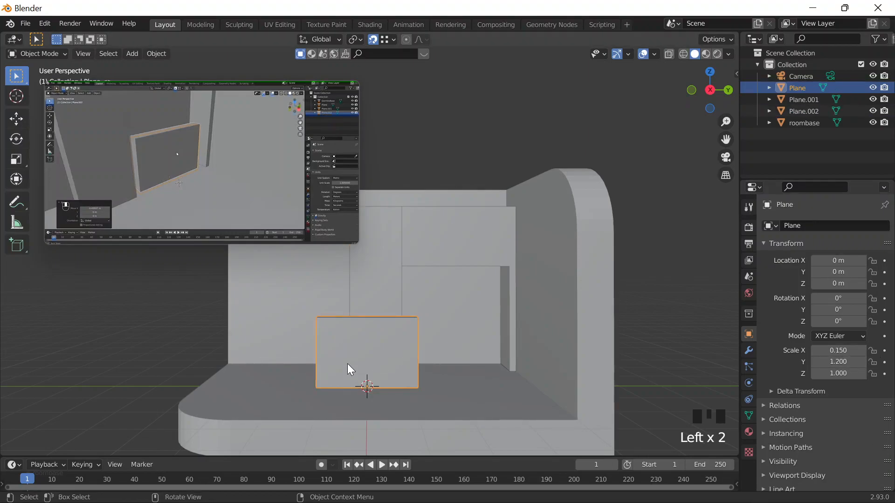
key(g)
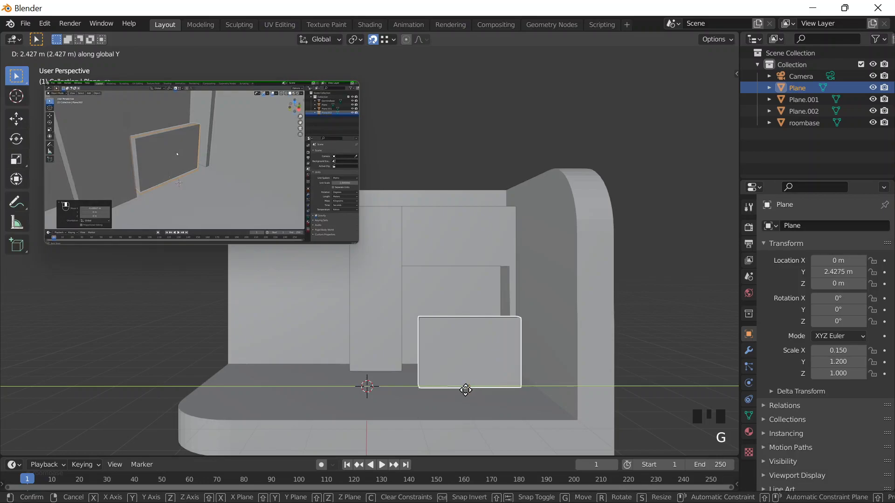
click(463, 387)
middle_drag(425, 292, 434, 314)
key(g)
key(x)
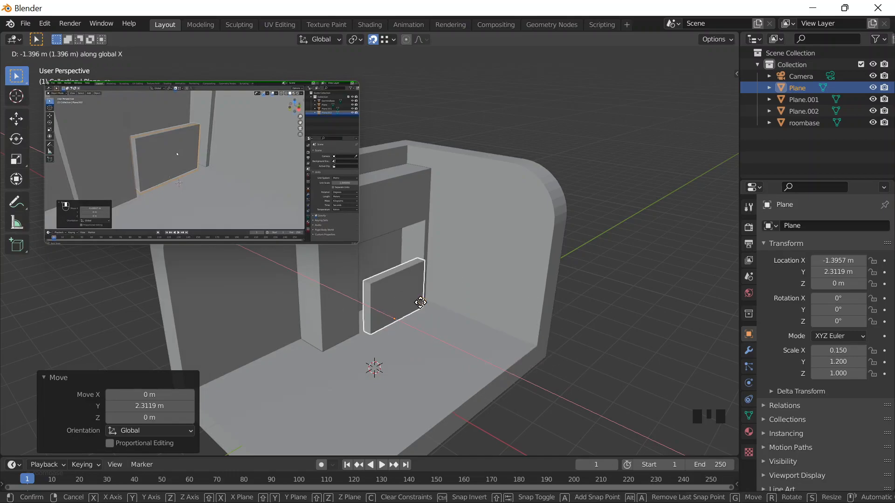
click(420, 303)
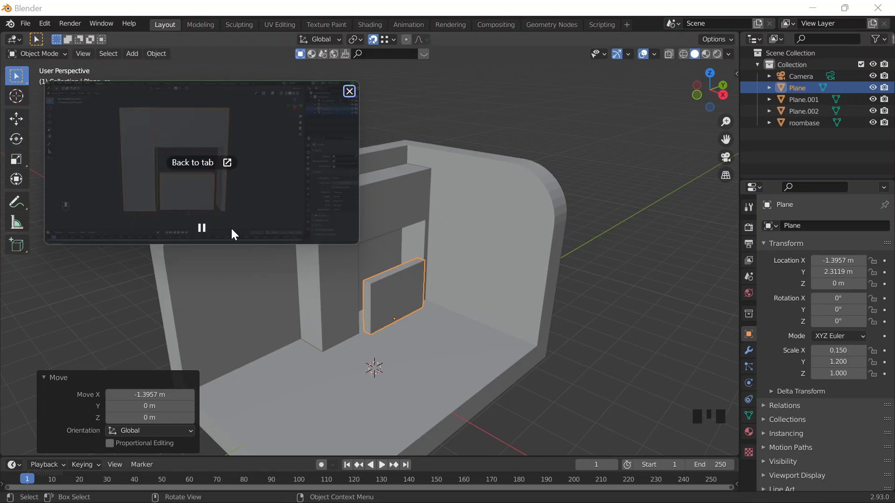
Pause the tutorial, select the overhead cabinet, the tall cabinet and the low panel, and try to isolate them in local view.
click(202, 228)
drag(316, 124, 312, 96)
click(493, 227)
middle_drag(493, 227, 453, 222)
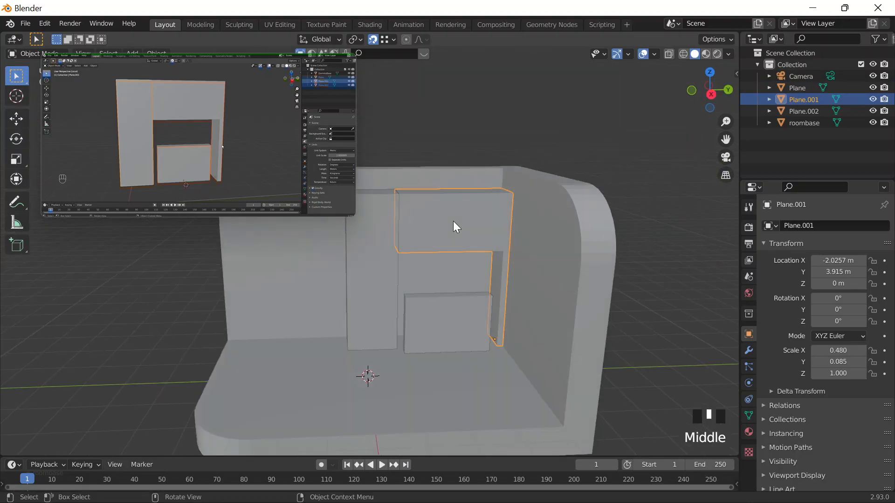
shift+click(375, 227)
shift+click(453, 311)
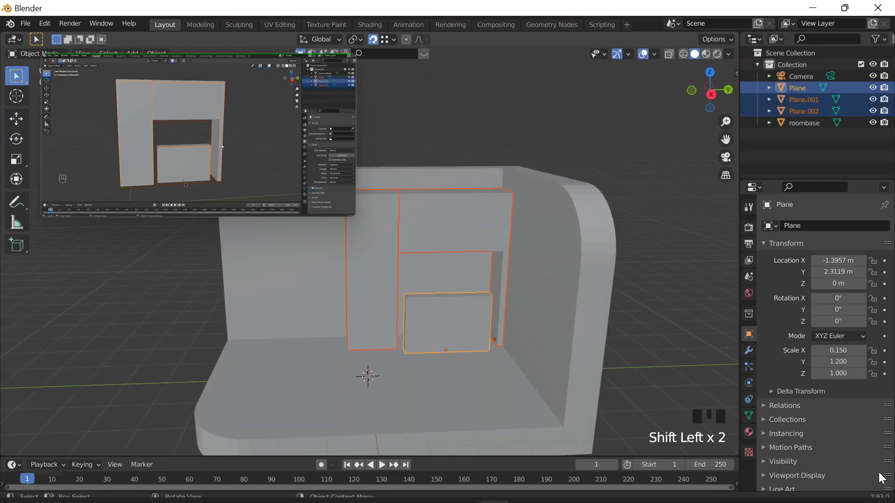
key(slash)
key(slash)
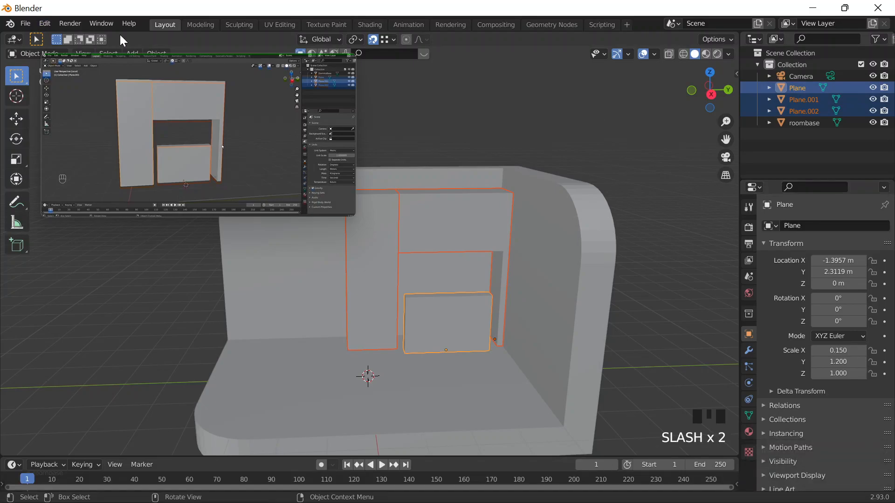
Check the Emulate Numpad option in the Input preferences and try again to isolate the selected furniture.
click(70, 23)
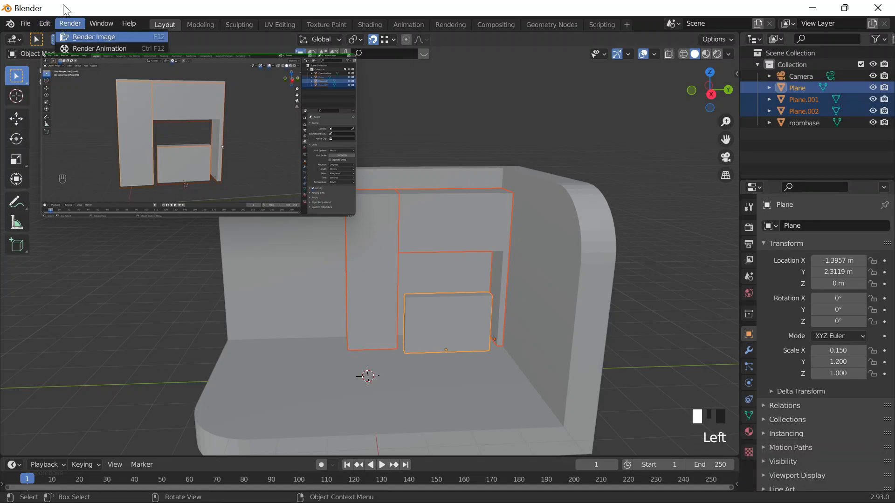
key(Left)
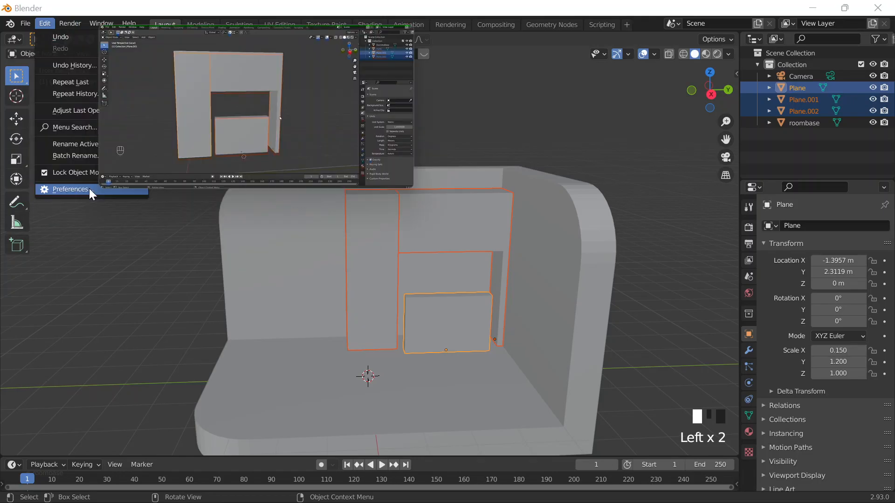
click(89, 189)
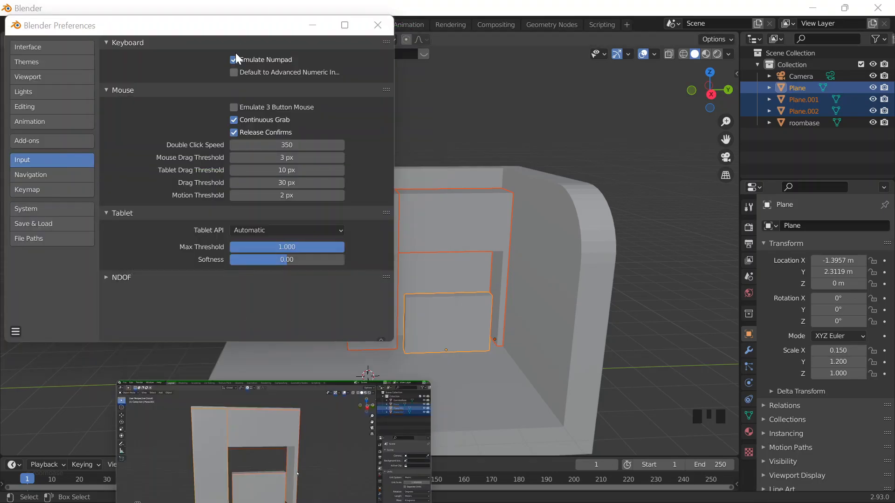
click(380, 21)
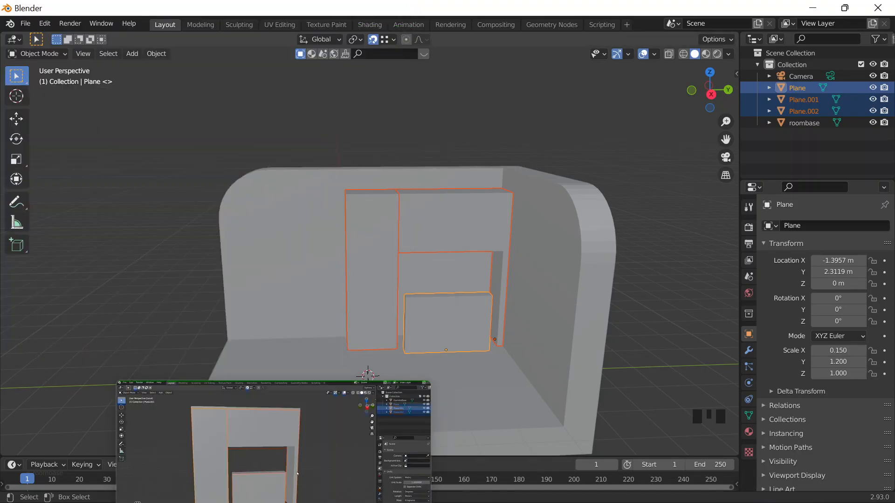
key(slash)
click(45, 23)
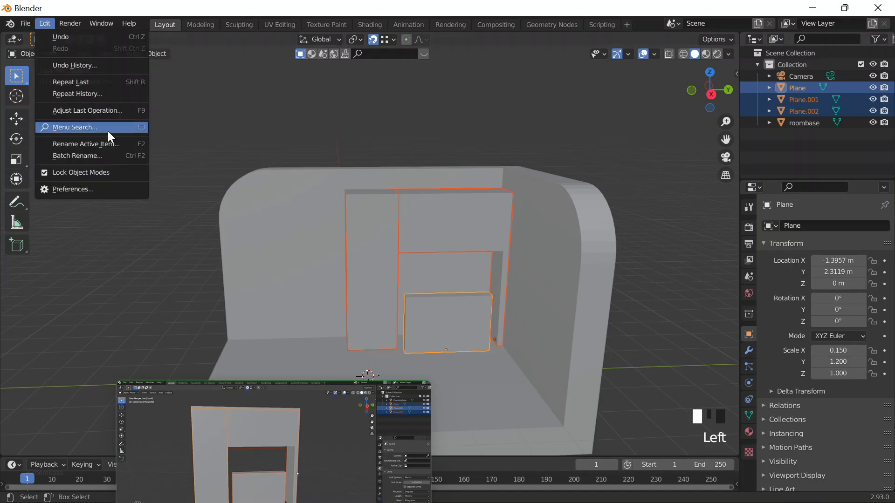
click(88, 189)
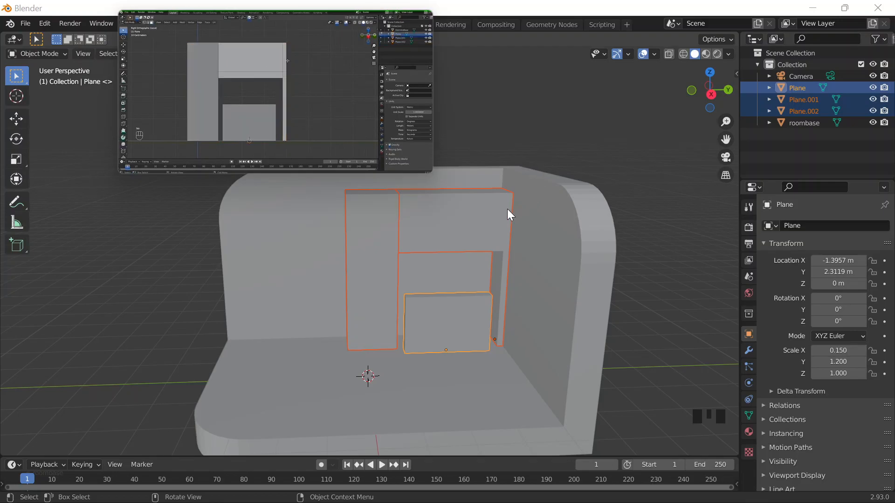
Hide the roombase object and switch to the right orthographic view.
click(524, 191)
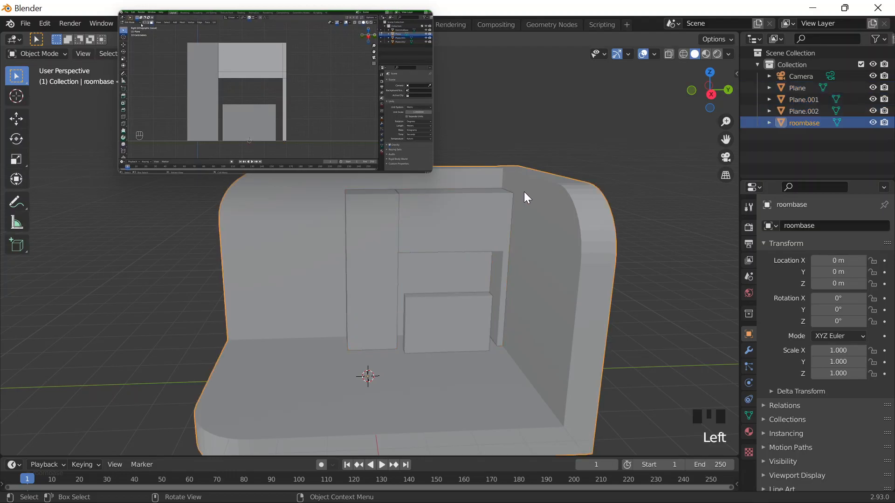
mouse_move(250, 164)
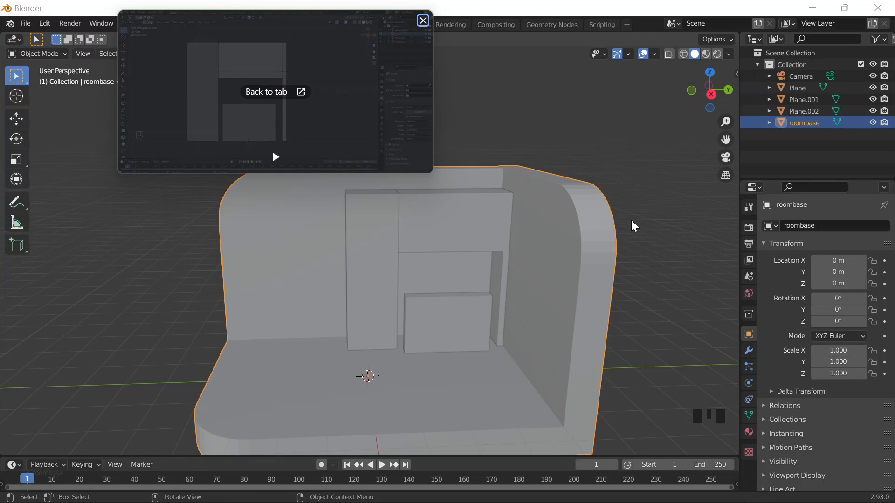
click(609, 233)
key(h)
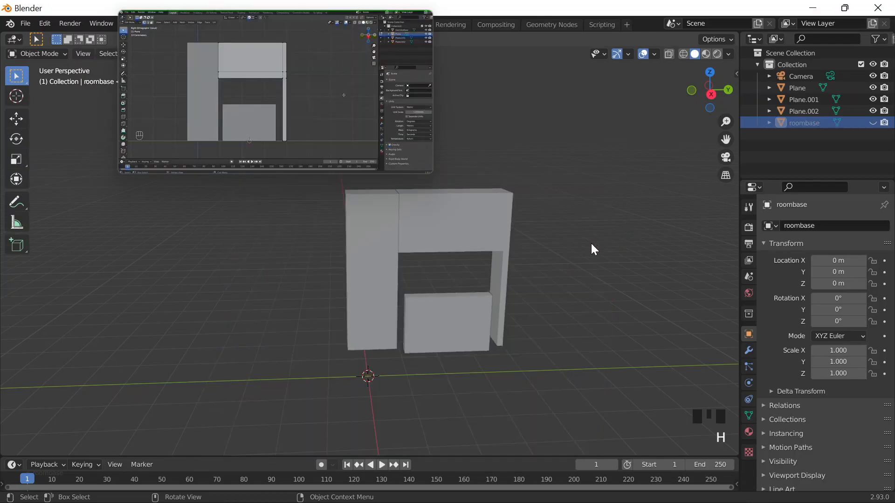
key(KP_3)
Enter Edit Mode on the overhead cabinet, show it as see-through wireframe and select the narrow strip of faces along its underside.
mouse_move(269, 159)
click(466, 228)
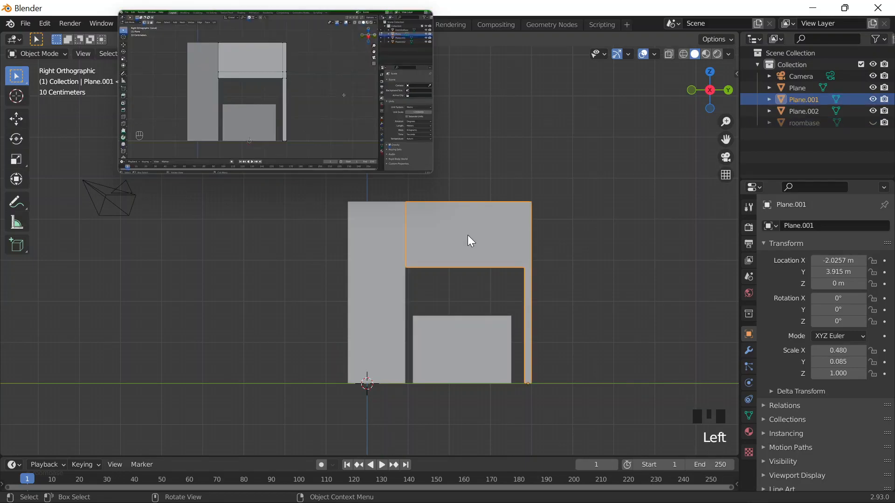
key(Tab)
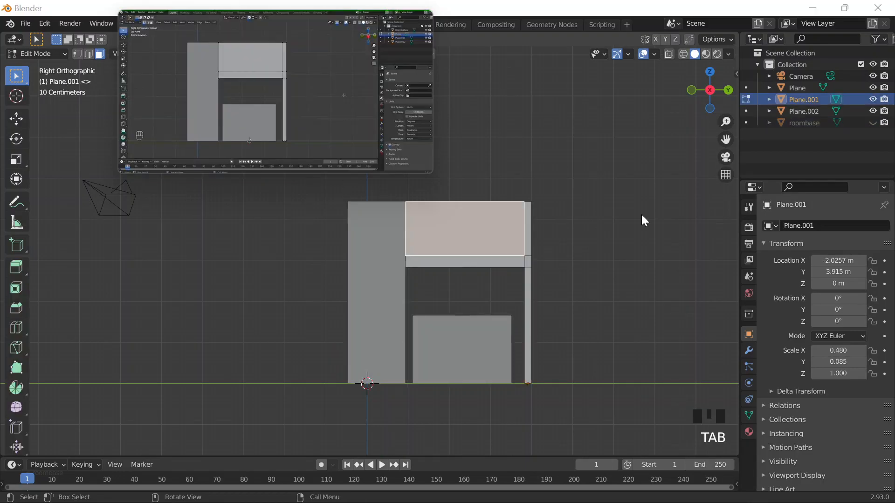
scroll(532, 227, up, 3)
scroll(532, 227, up, 1)
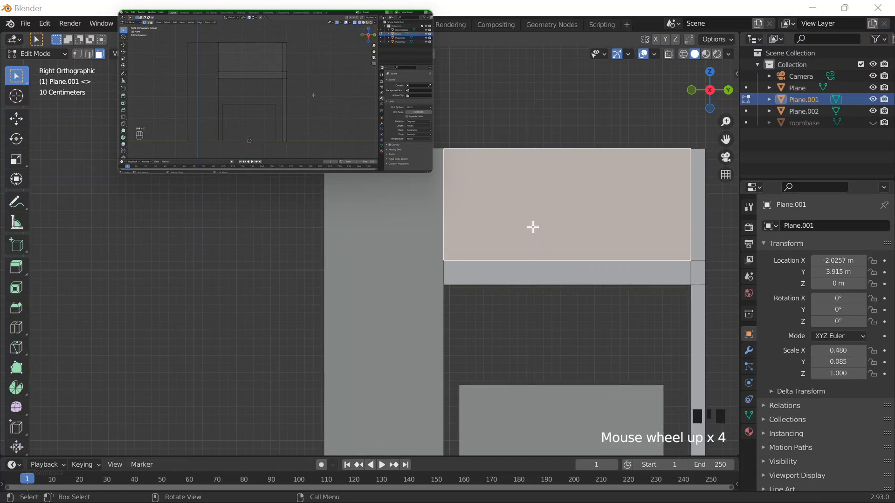
scroll(537, 224, down, 4)
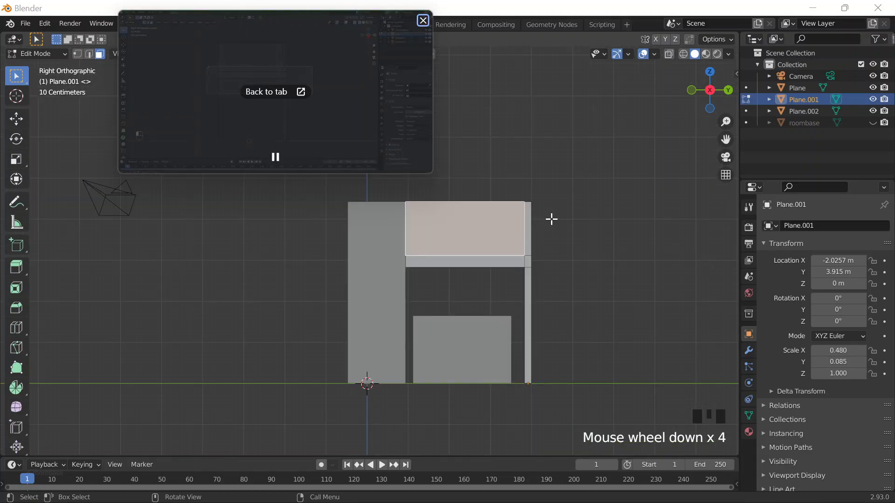
click(776, 364)
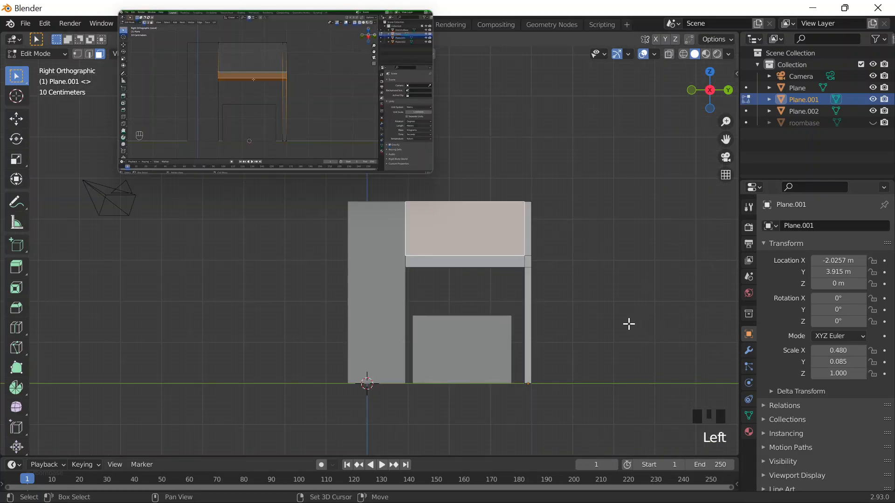
key(alt+z)
click(580, 233)
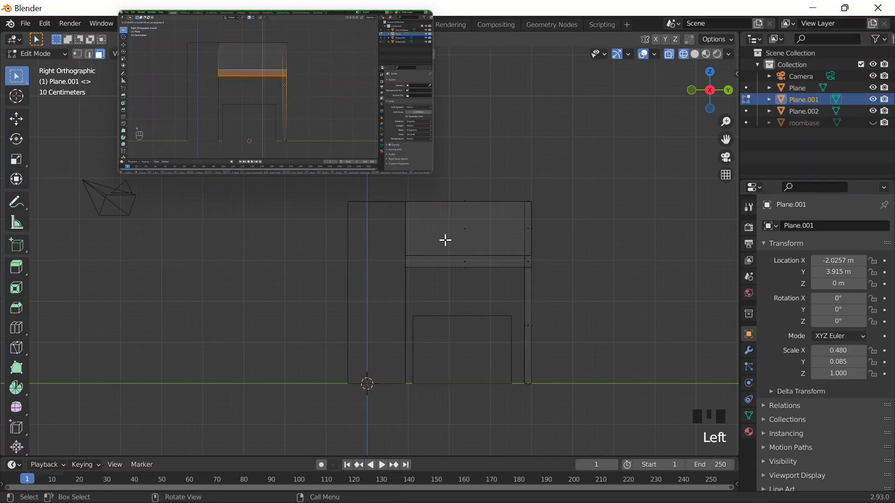
drag(407, 249, 566, 280)
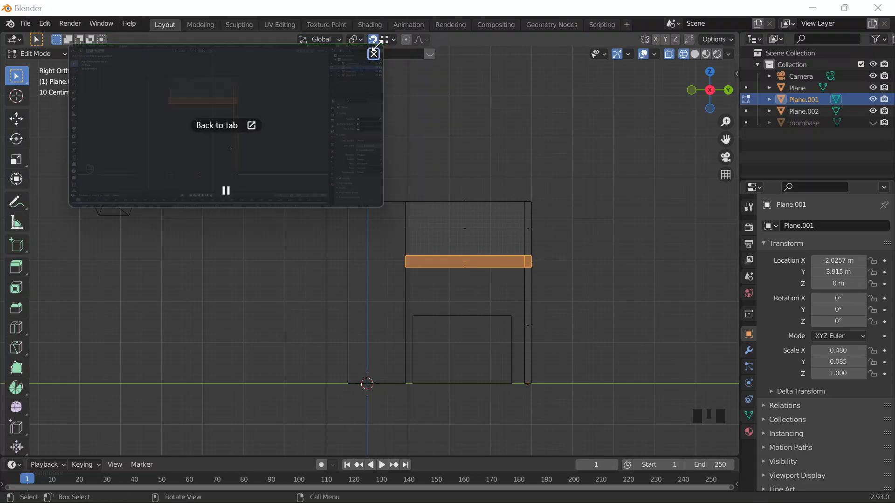
Turn off snapping and move the selected strip of faces about 0.386 m up along Z.
click(373, 40)
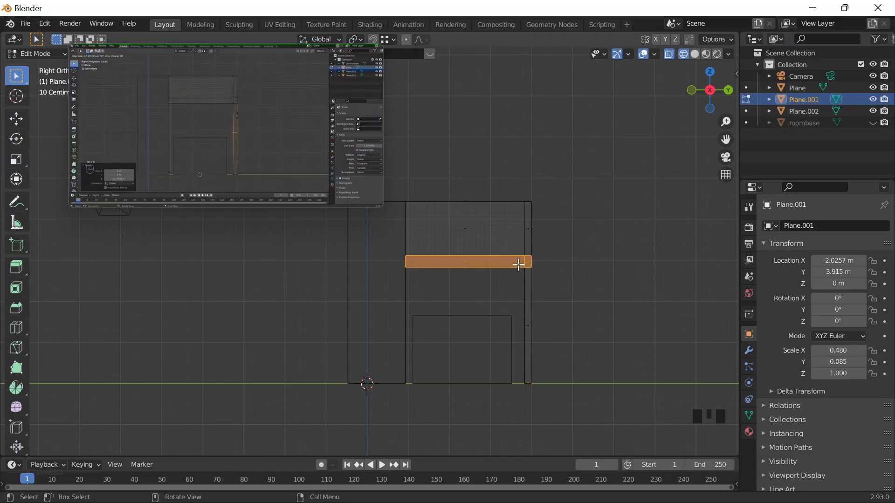
key(g)
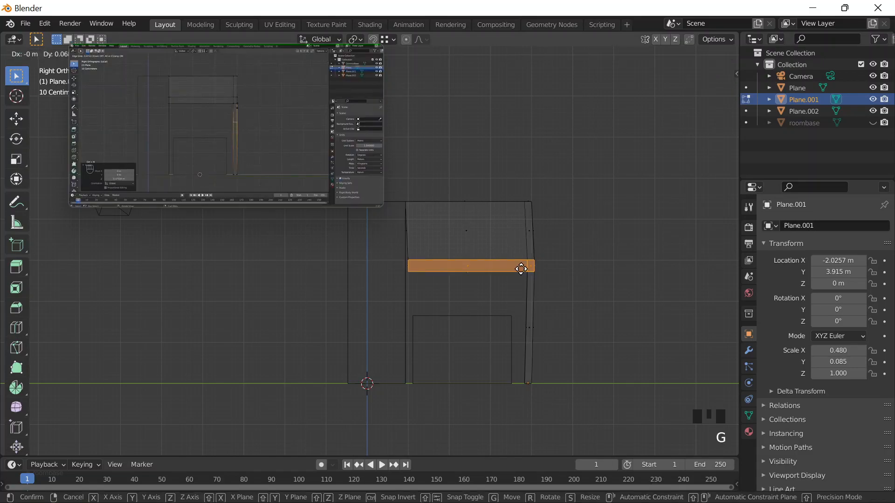
key(z)
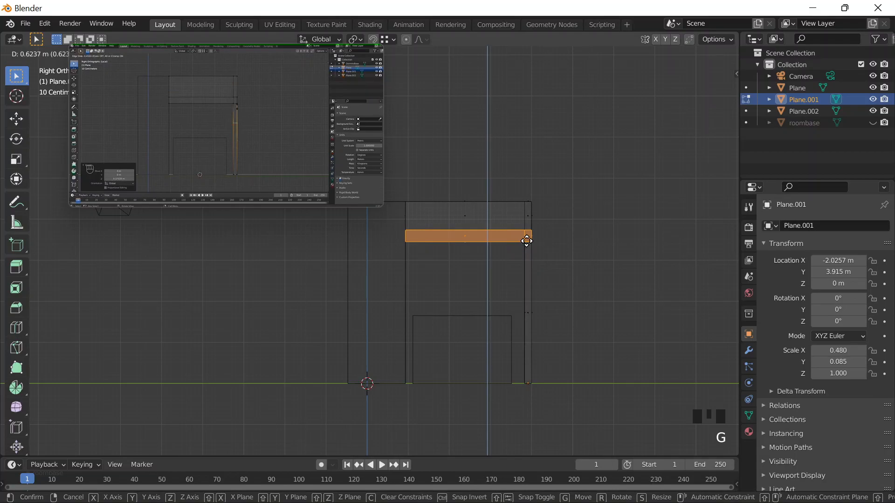
click(530, 253)
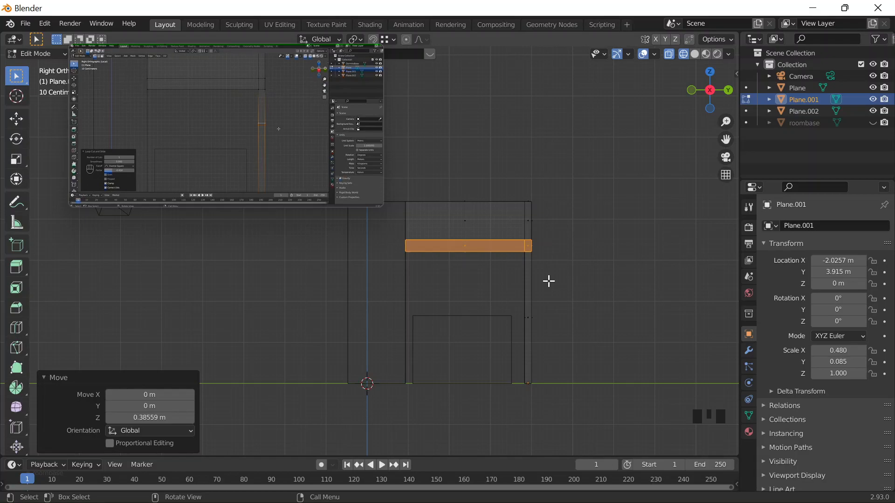
Add two horizontal loop cuts across the narrow upright beneath the overhead cabinet, both in its upper half, switching to solid shading for the second.
key(ctrl+r)
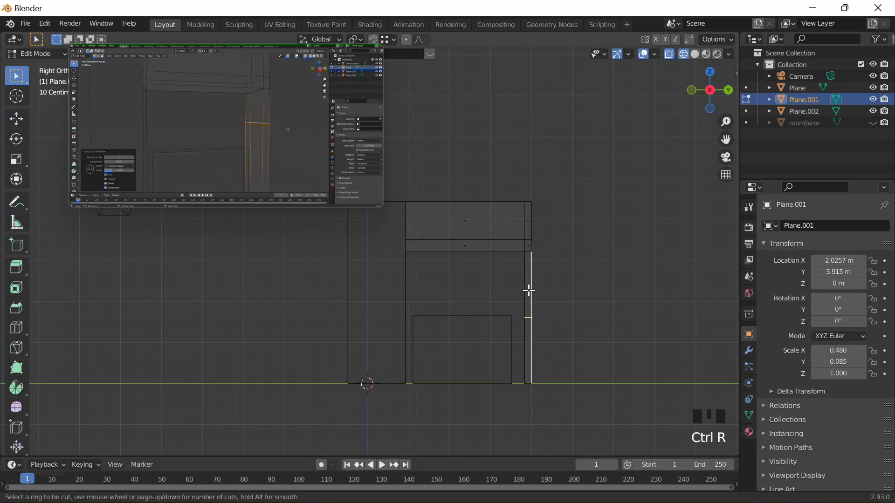
click(529, 291)
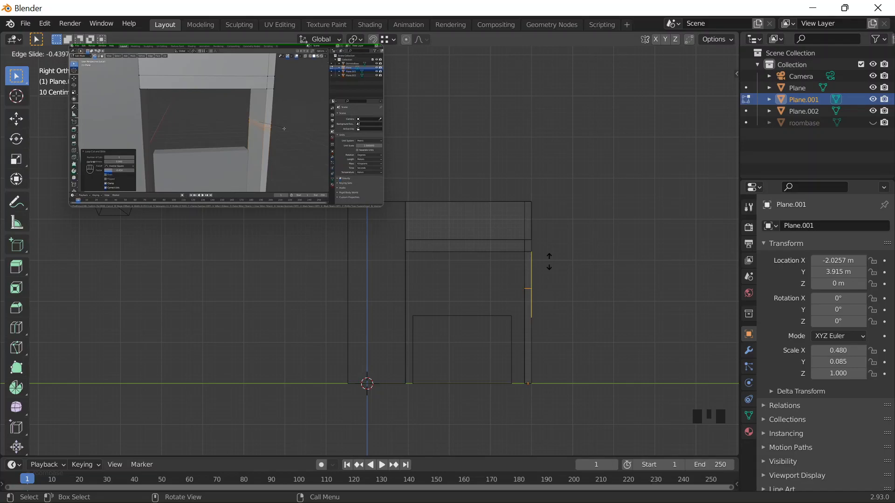
key(Tab)
key(Tab)
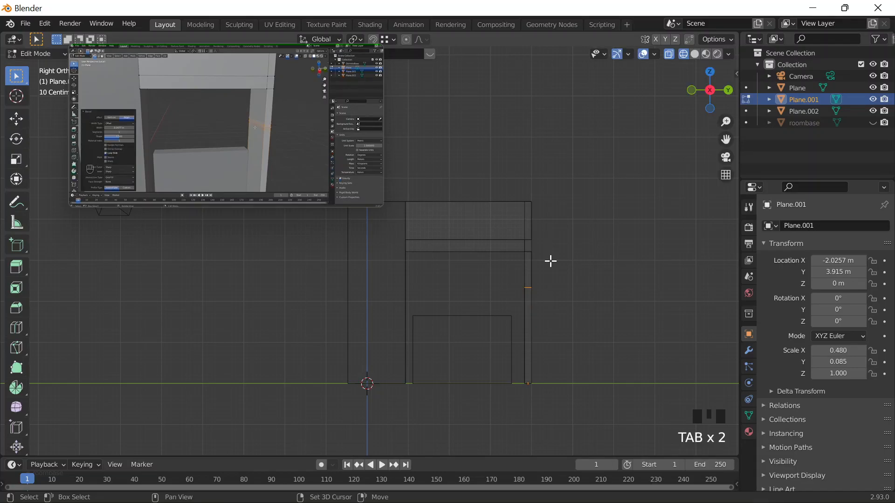
key(shift+z)
key(ctrl+r)
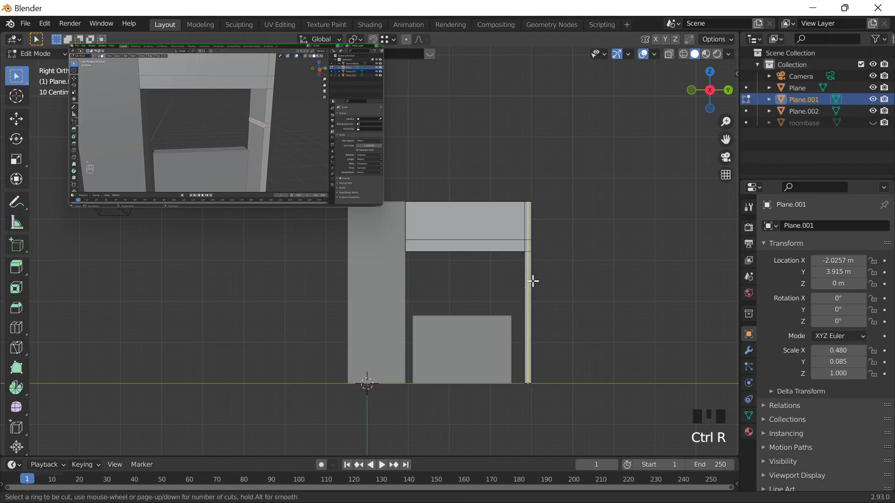
drag(532, 281, 553, 291)
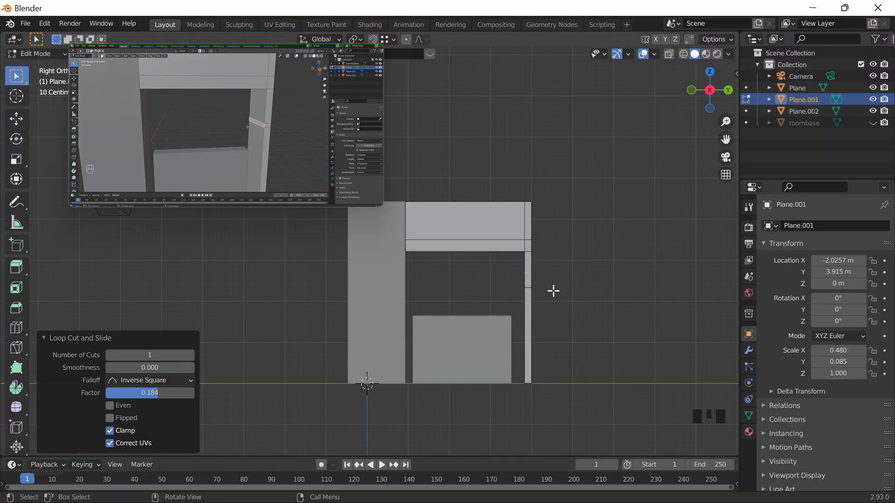
Select both loop cuts on the upright and bevel them with a 0.109 m width and 12 segments.
shift+click(529, 289)
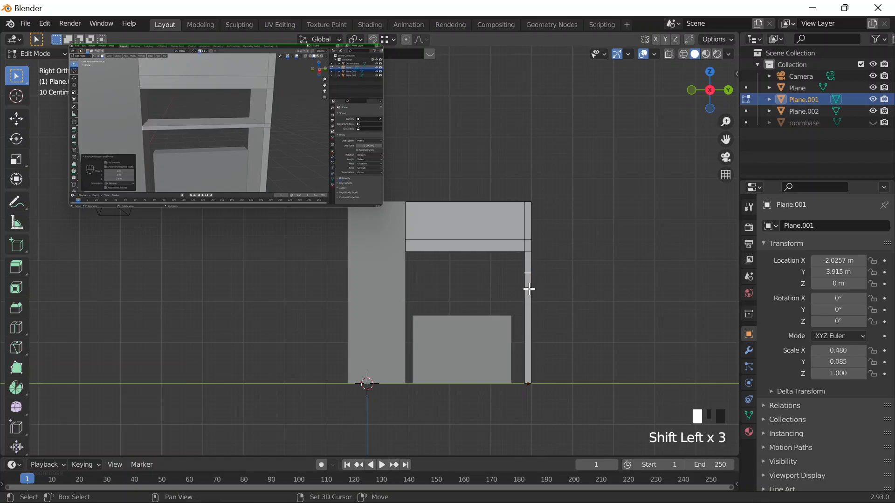
key(ctrl+b)
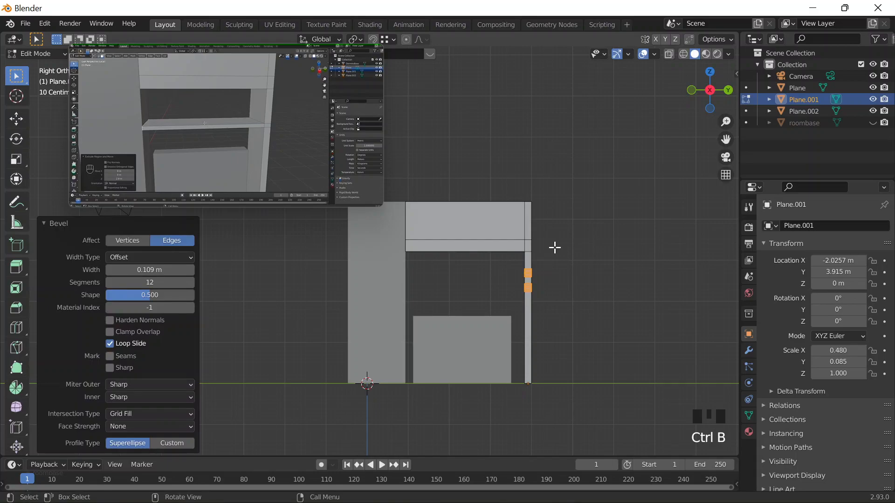
middle_drag(554, 248, 613, 257)
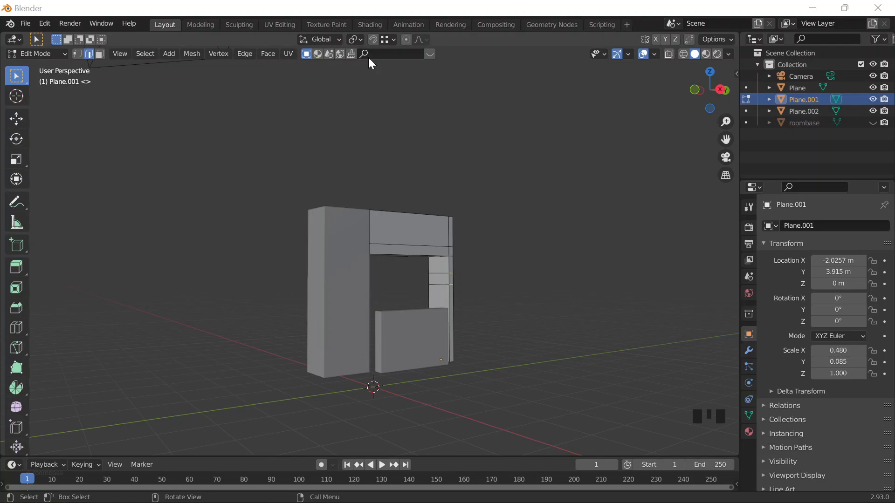
Undo the bevel, the loop cuts, the strip move and the earlier edits back to Object Mode with roombase shown.
key(ctrl+z)
key(ctrl+z)
key(ctrl+z)
key(ctrl+z)
key(ctrl+z)
key(ctrl+z)
key(ctrl+z)
key(ctrl+z)
key(ctrl+z)
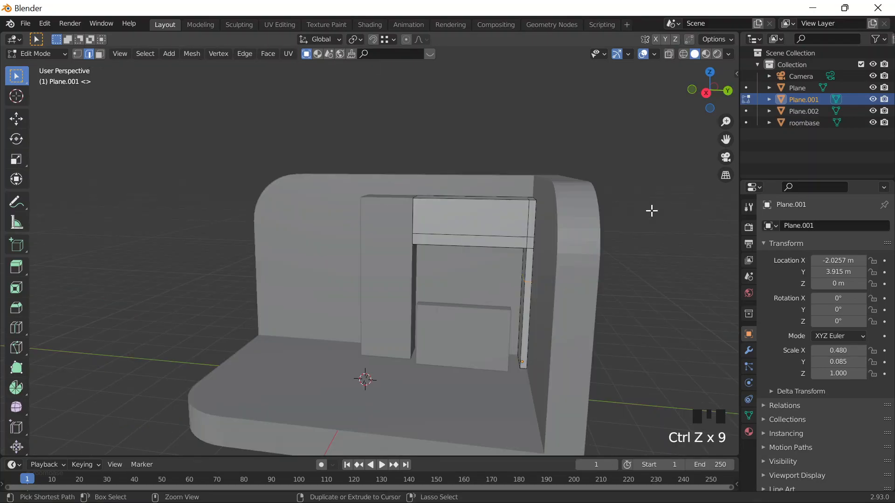
key(ctrl+z)
key(ctrl+z)
key(ctrl+z)
key(ctrl+z)
key(ctrl+z)
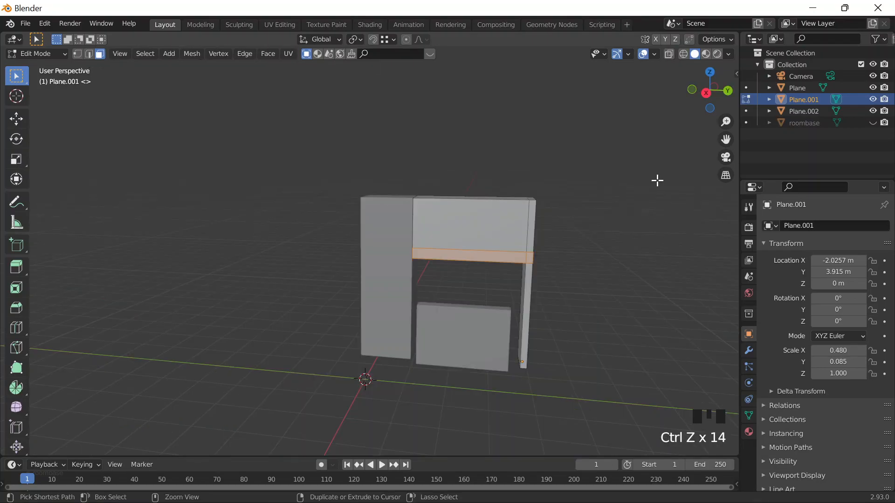
key(ctrl+z)
key(ctrl+z)
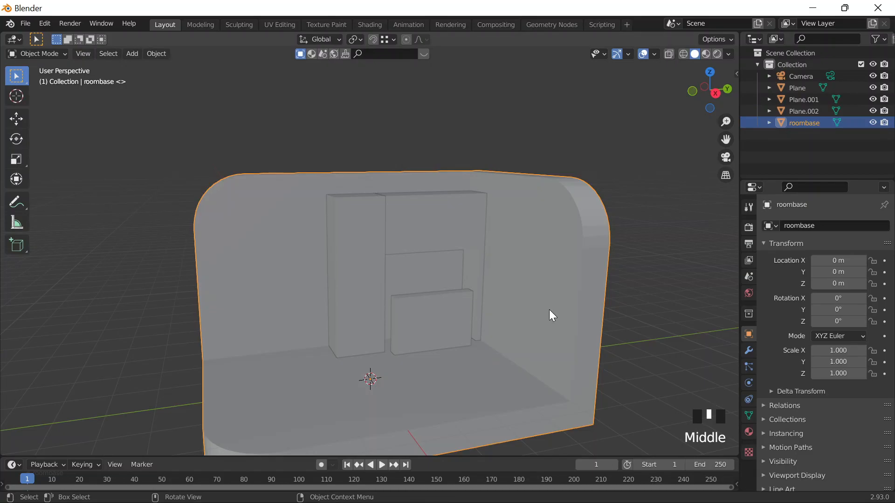
Save the project as part1 in the Blender folder on the Desktop.
key(ctrl+s)
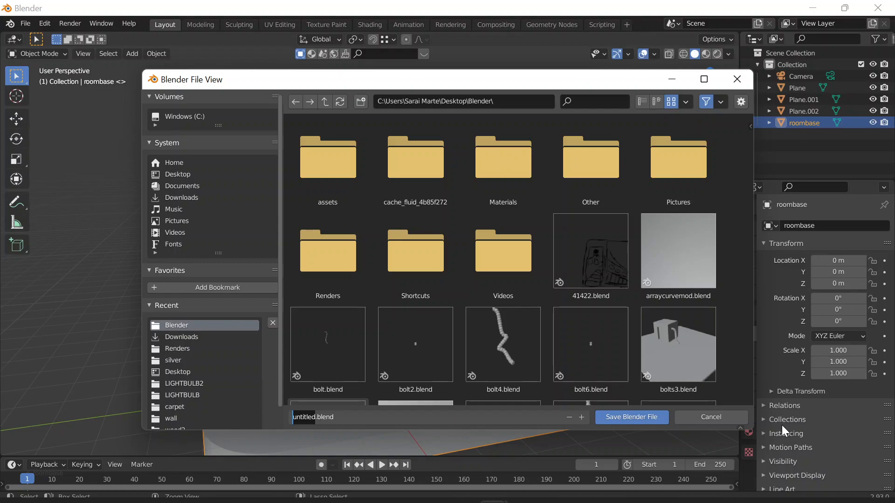
text(part1)
key(Return)
click(636, 419)
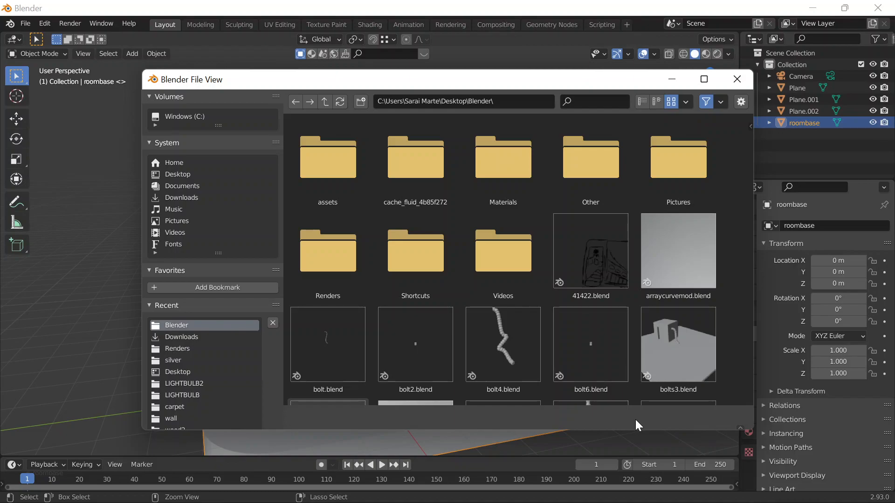
Hide the viewport overlays and gizmos so only the room model is displayed.
scroll(636, 419, down, 2)
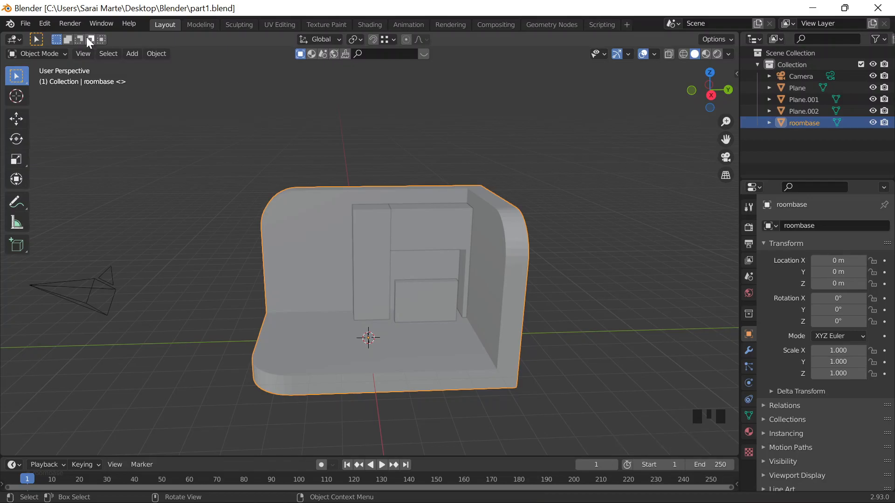
key(F12)
scroll(557, 258, down, 1)
click(643, 53)
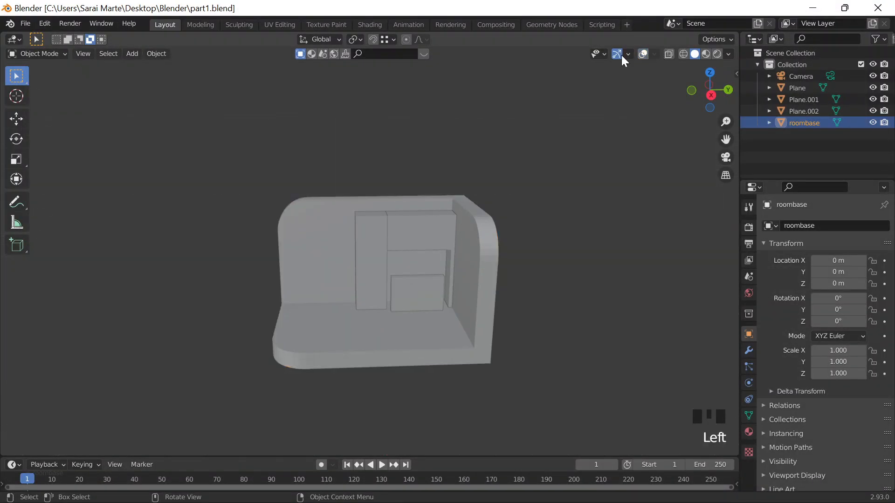
click(616, 54)
Frame the whole room in perspective and capture it as a rectangular snip with the Snipping Tool.
key(grave)
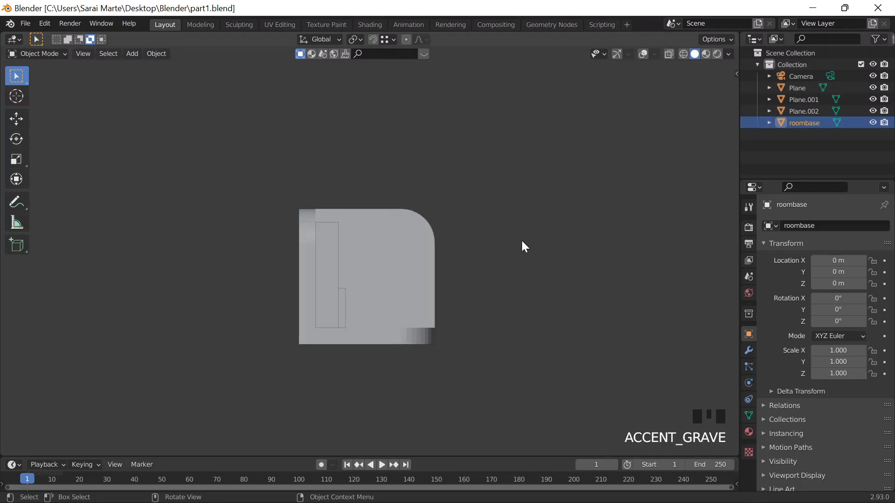
middle_drag(521, 244, 395, 266)
key(grave)
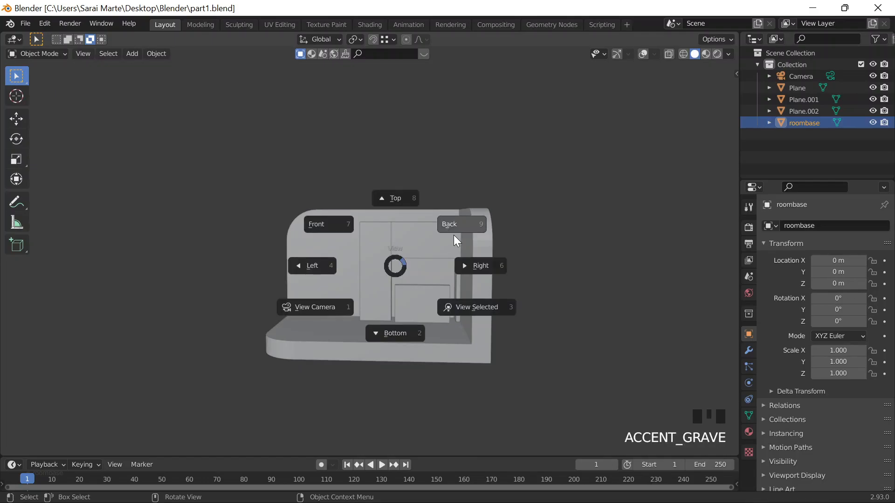
key(grave)
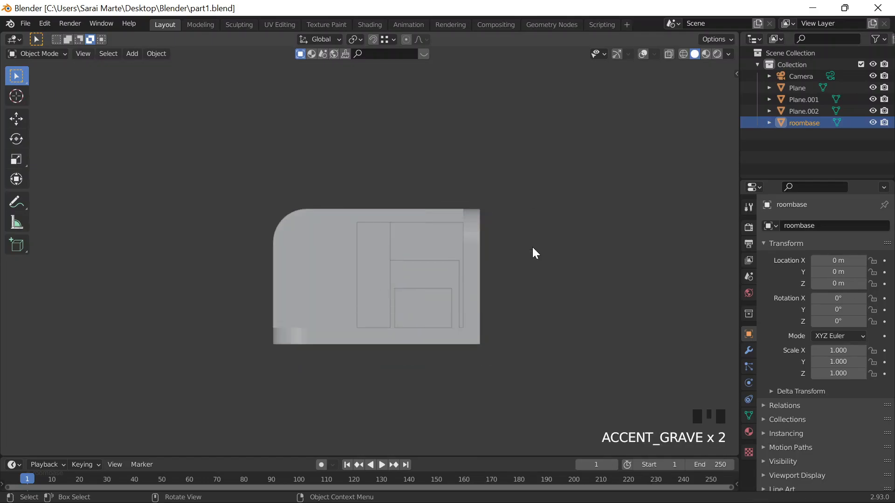
middle_drag(532, 247, 534, 261)
scroll(535, 267, up, 2)
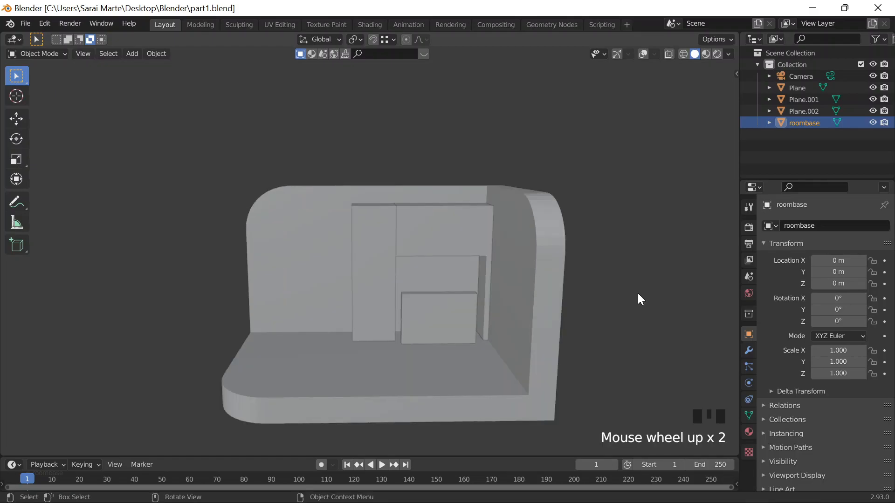
shift+middle_drag(637, 292, 614, 260)
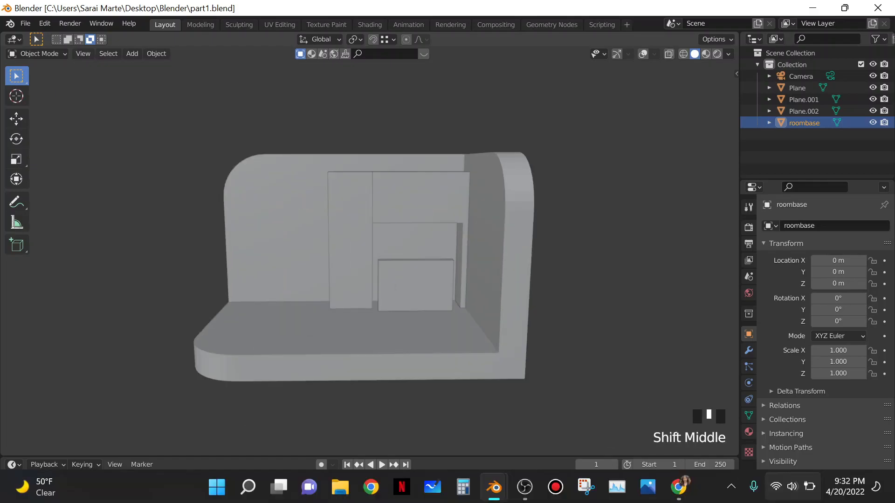
click(597, 496)
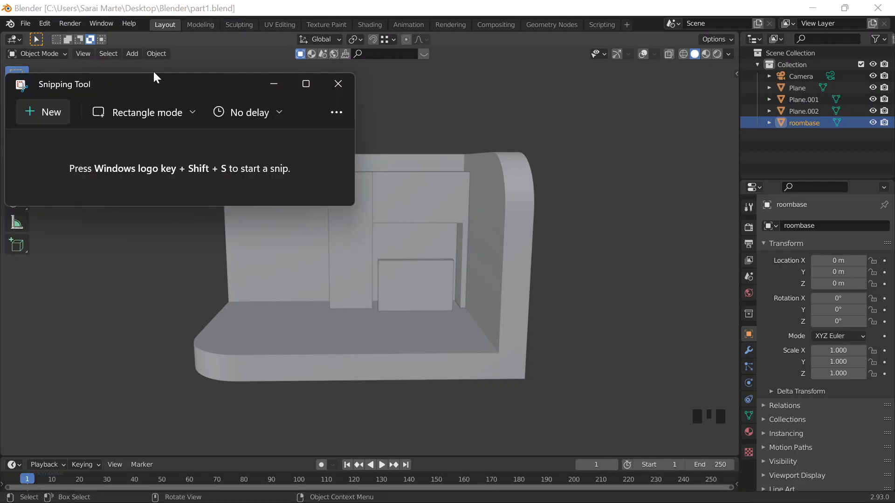
click(153, 69)
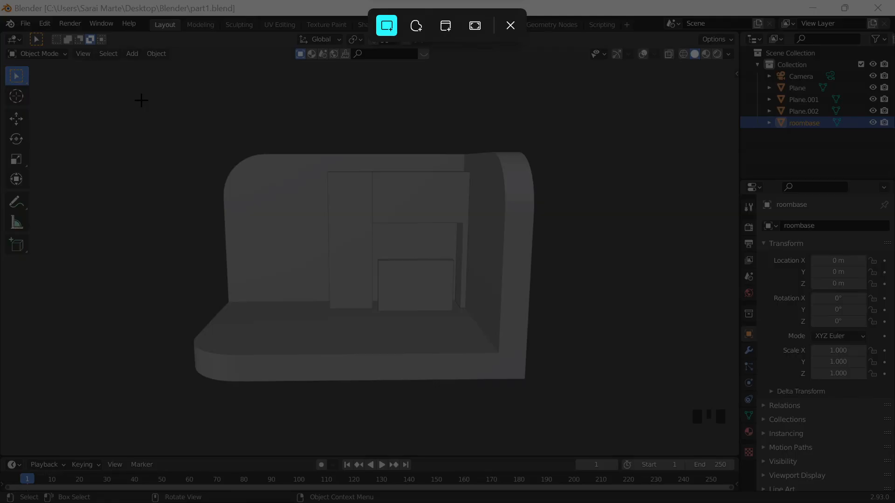
drag(142, 99, 637, 431)
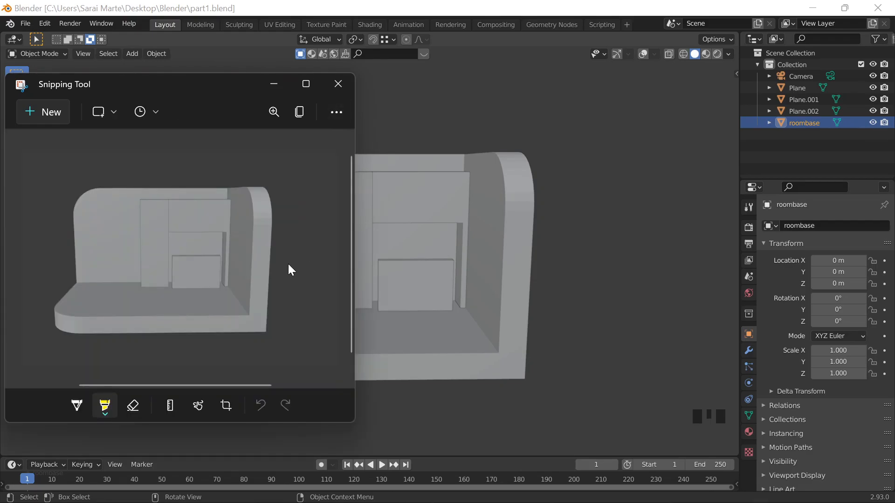
Save the snip to the Desktop as a PNG named part1img and close the Snipping Tool.
mouse_move(886, 500)
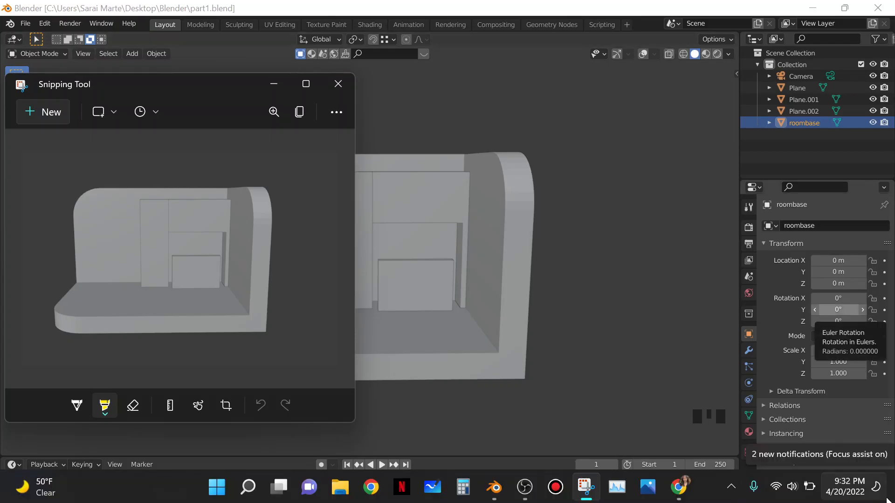
key(ctrl+s)
text(p)
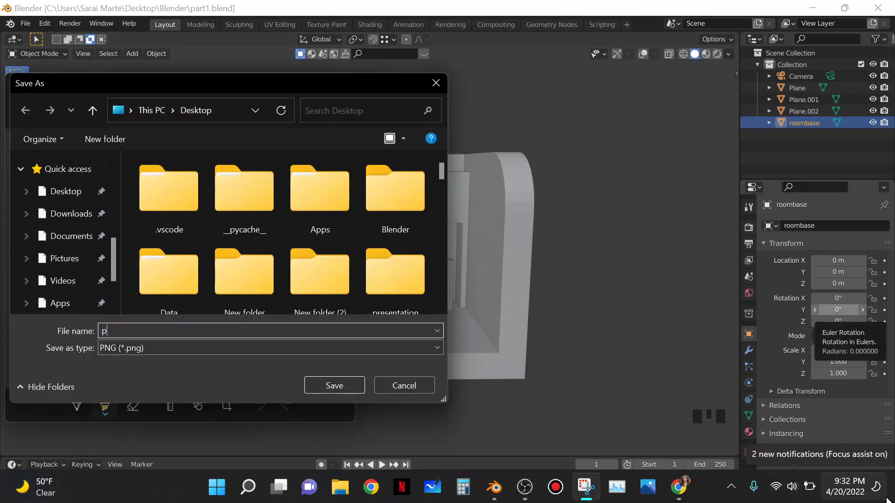
text(art1img)
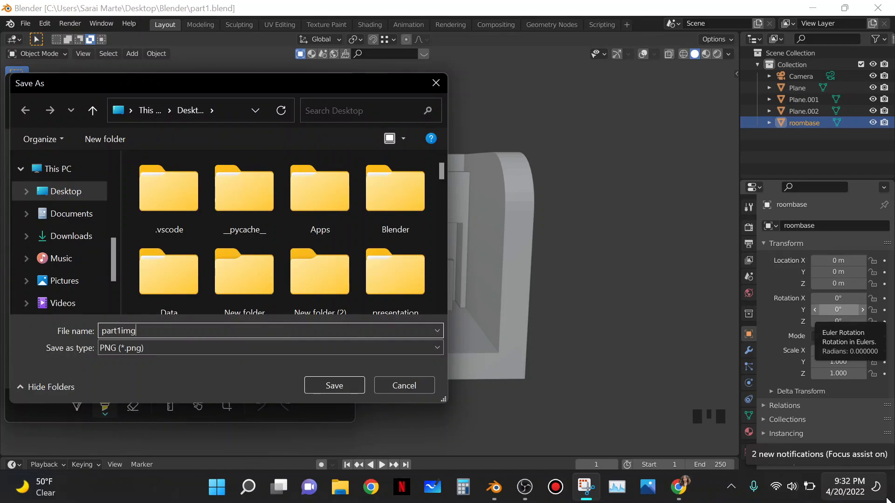
key(Return)
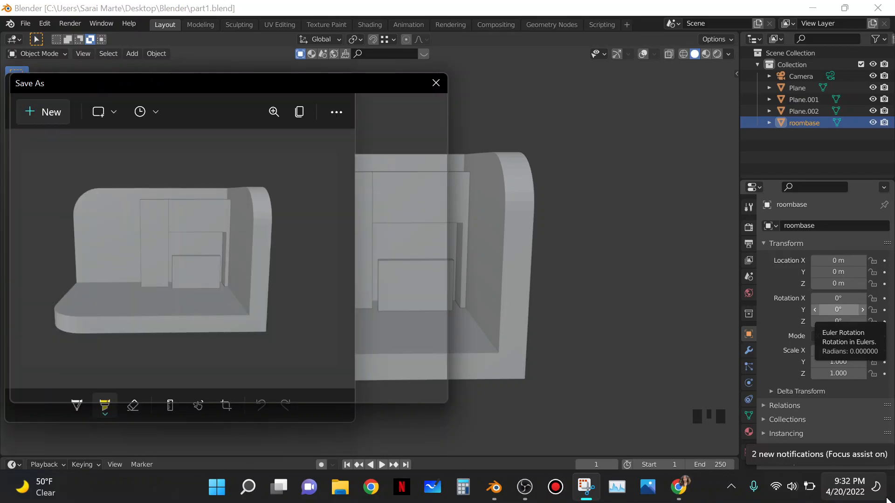
click(475, 51)
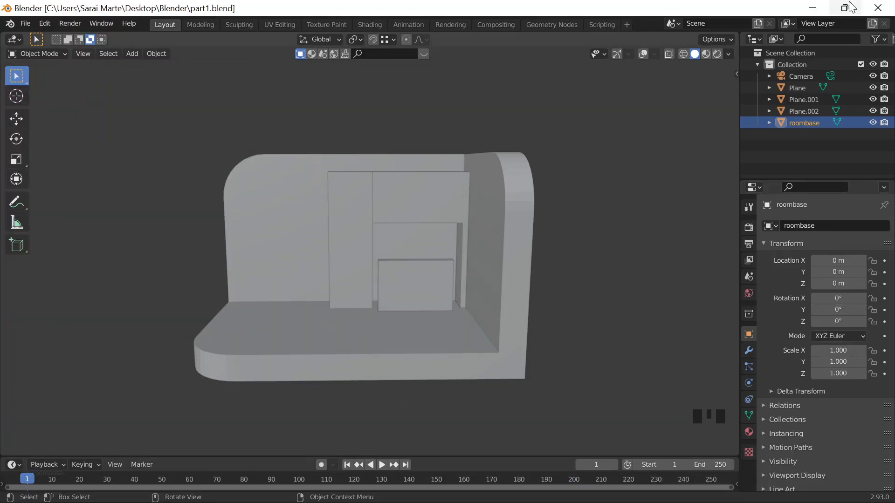
Minimize Blender, switch to Chrome and bring up the Day 71 entry in the Notion Blender Library.
click(811, 9)
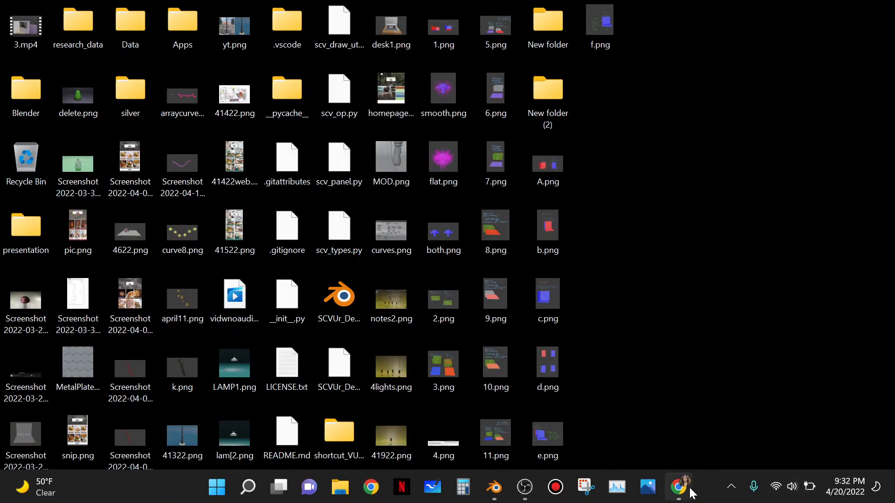
click(690, 493)
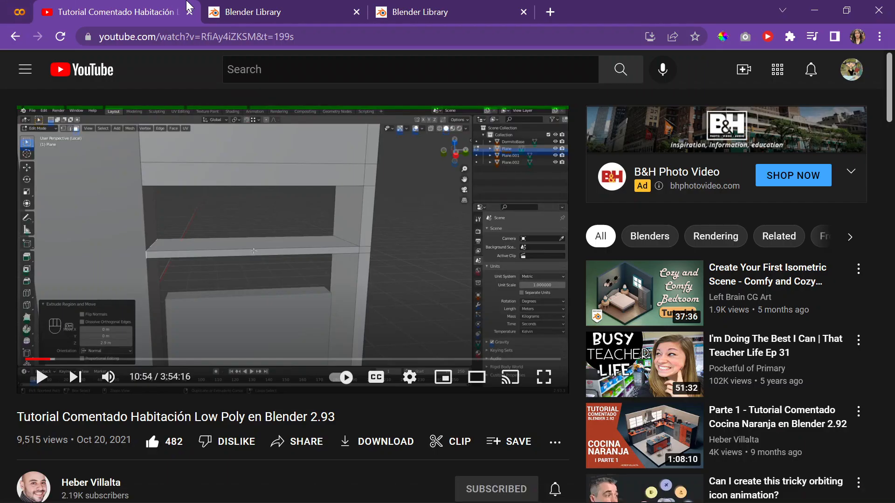
click(256, 8)
click(409, 12)
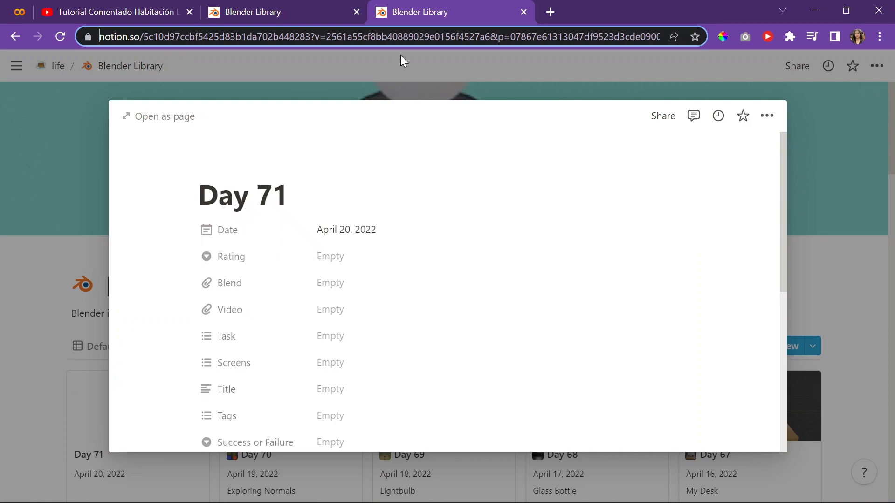
Set the Day 71 entry's Rating to four stars.
click(334, 265)
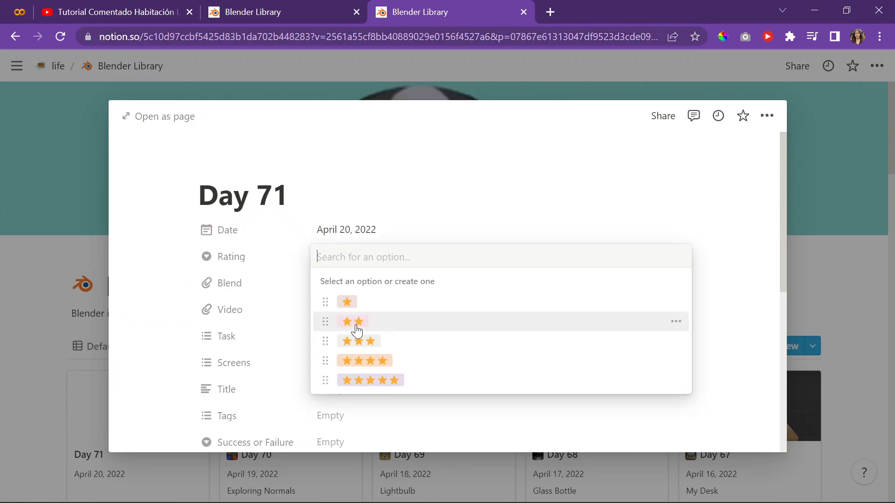
click(358, 341)
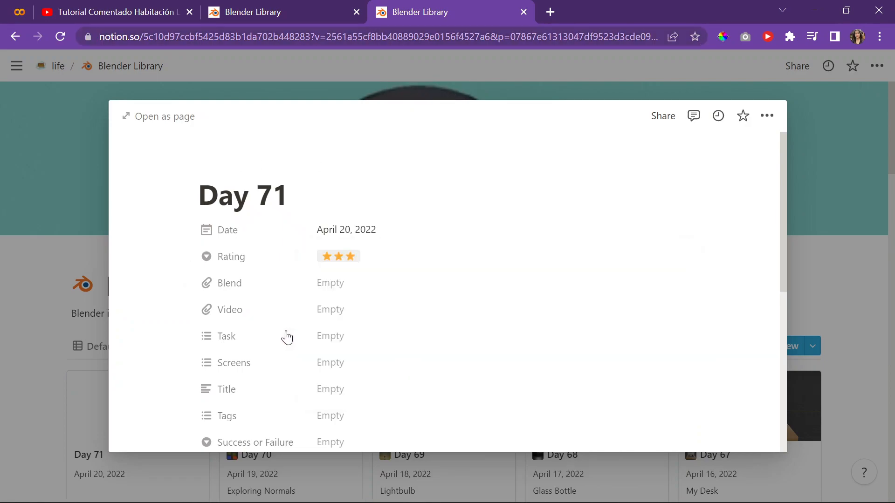
click(401, 266)
click(390, 360)
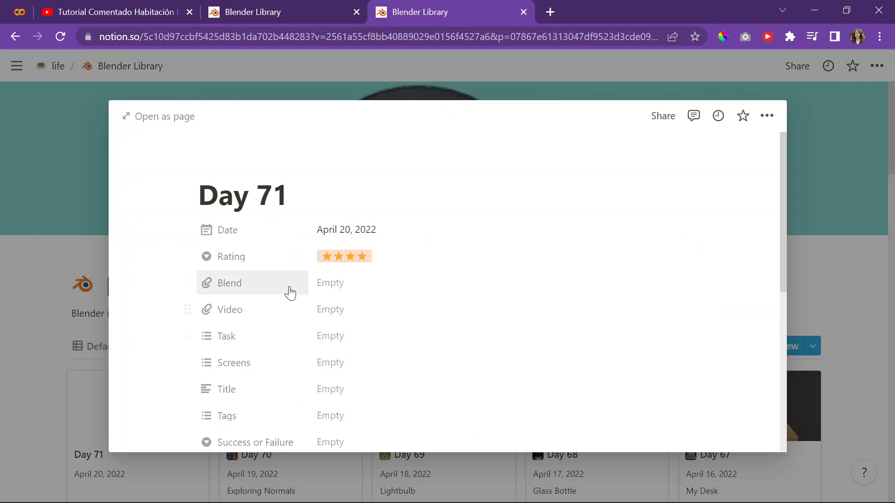
Upload part1.blend from the recent files to the entry's Blend property.
click(349, 283)
click(484, 308)
click(417, 310)
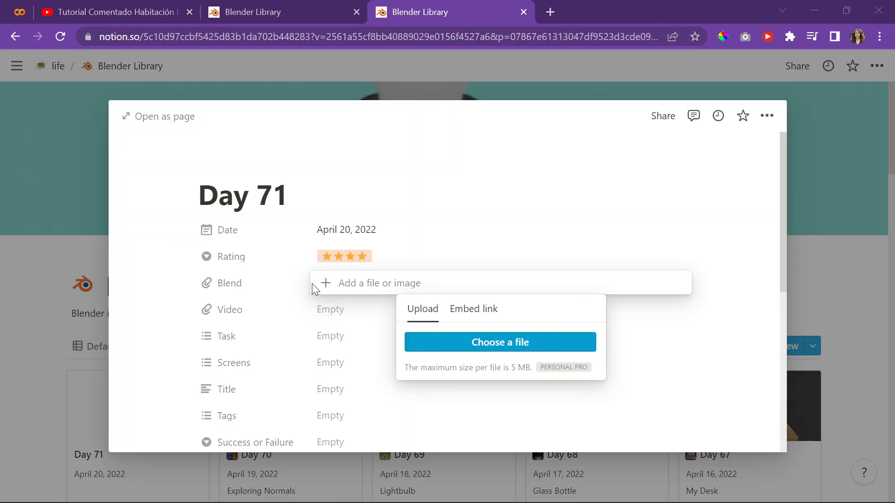
scroll(124, 163, up, 3)
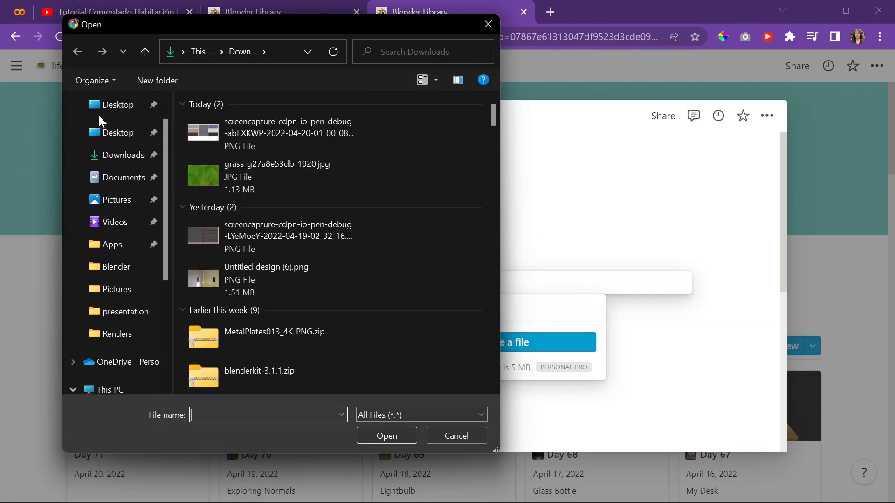
click(100, 114)
scroll(259, 166, down, 5)
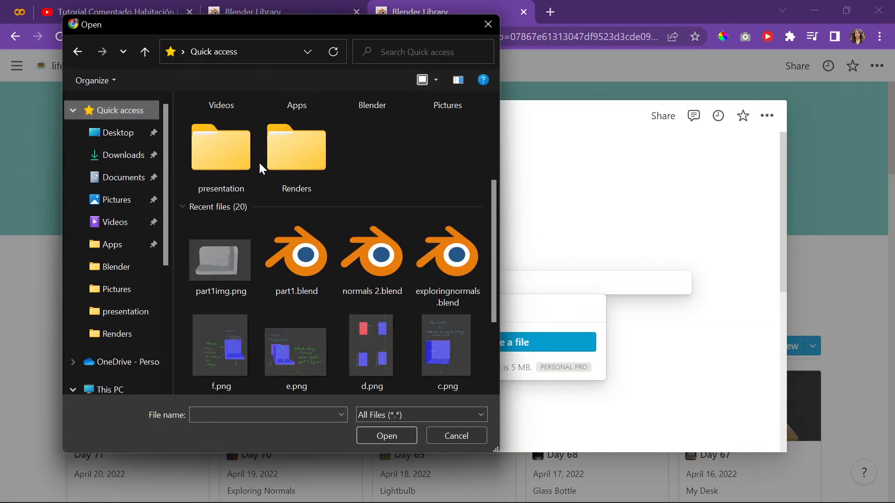
scroll(275, 174, up, 5)
scroll(298, 334, down, 3)
double_click(308, 272)
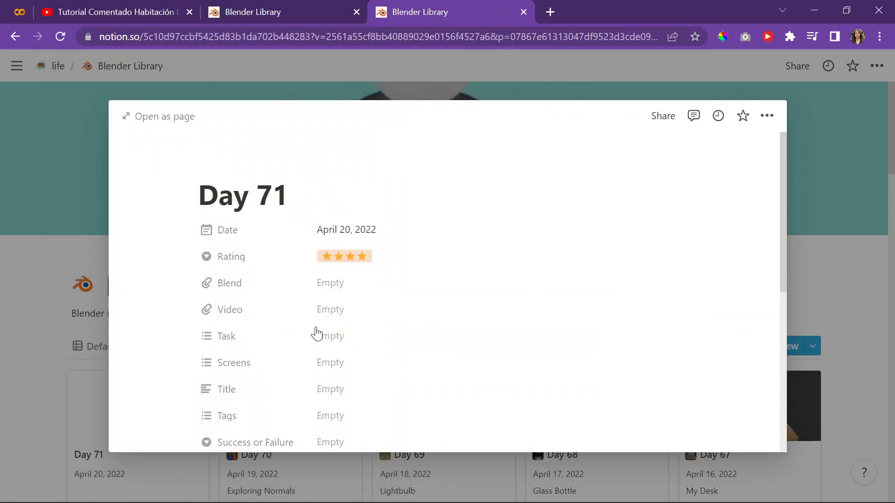
Dismiss the voice assistant popup and set the entry's Success or Failure property to Success.
scroll(289, 307, down, 3)
click(276, 301)
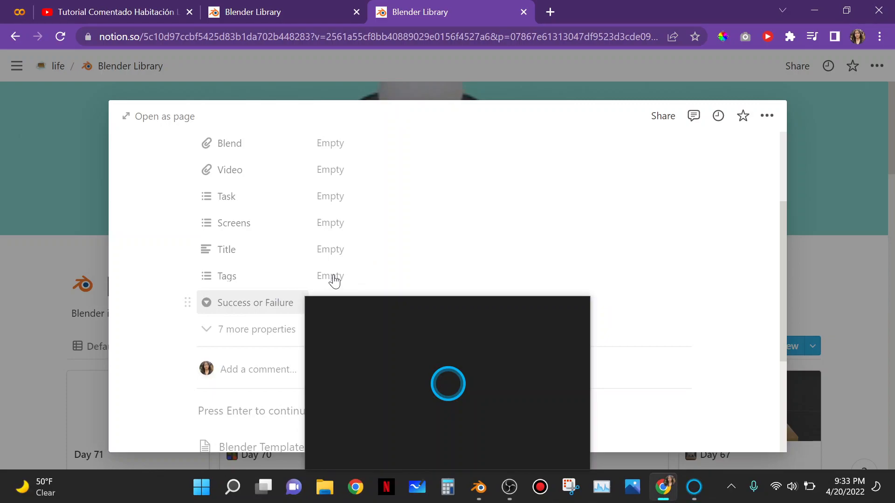
click(573, 371)
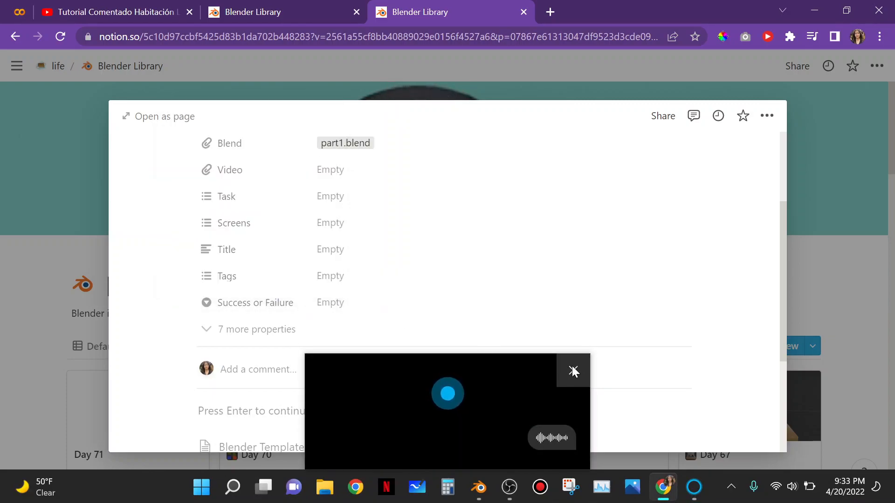
click(396, 302)
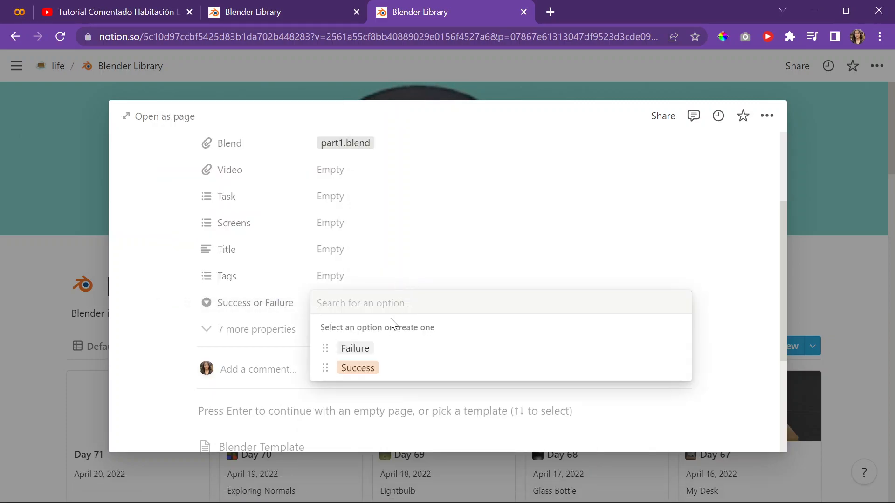
click(359, 368)
Apply the Blender Template to the body of the Day 71 page.
scroll(301, 292, down, 4)
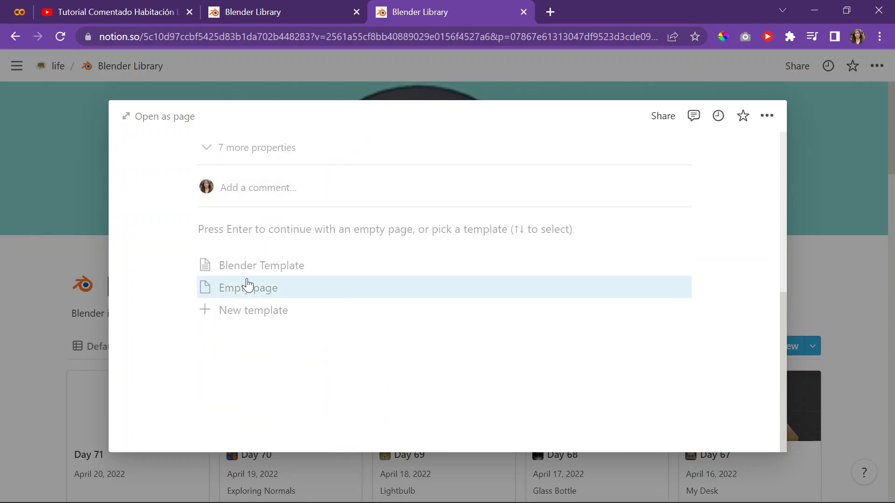
scroll(284, 275, up, 5)
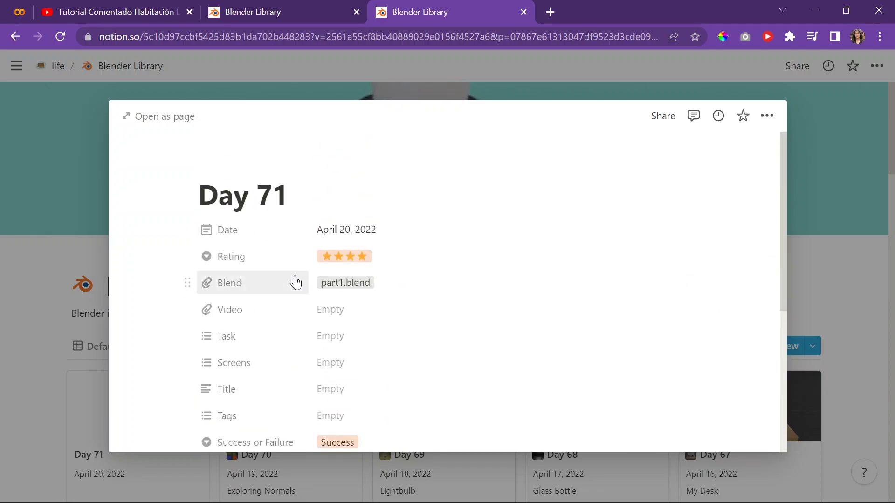
scroll(295, 281, down, 2)
scroll(299, 289, down, 3)
scroll(300, 299, down, 1)
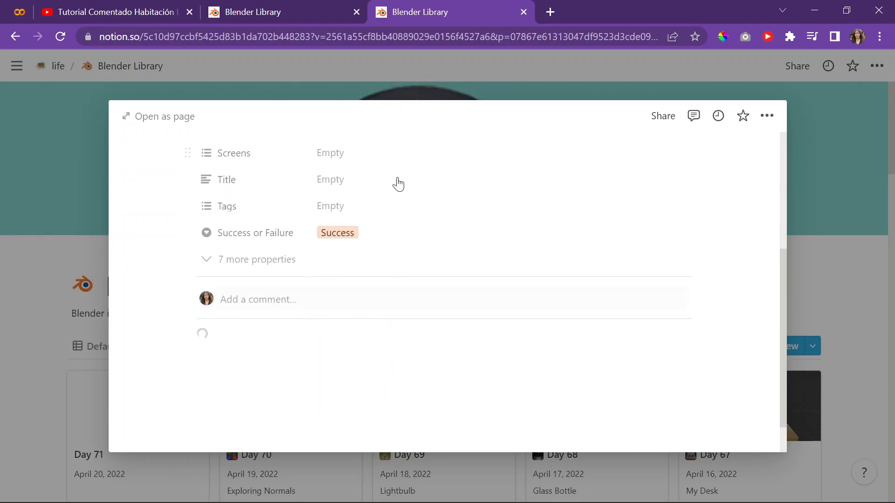
Enter "Part 1 3D Home" as the entry's Title property and dismiss the battery alert.
click(387, 180)
text(Part)
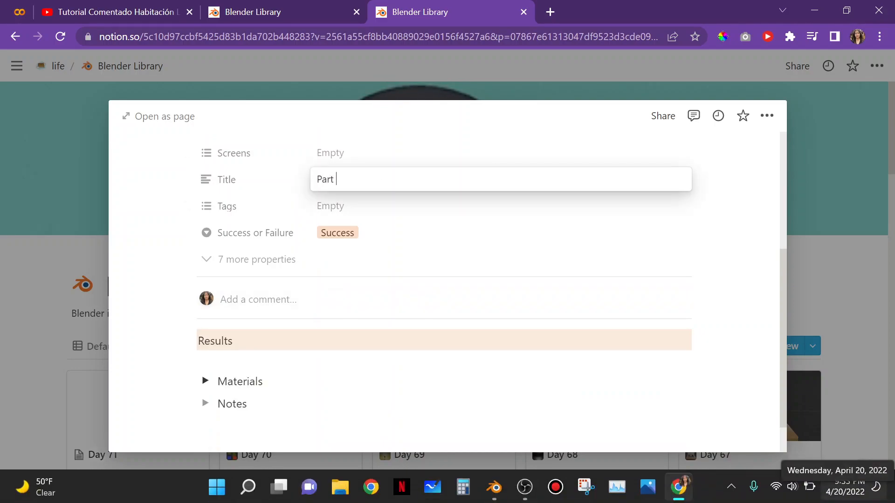
text( 1 3D Home)
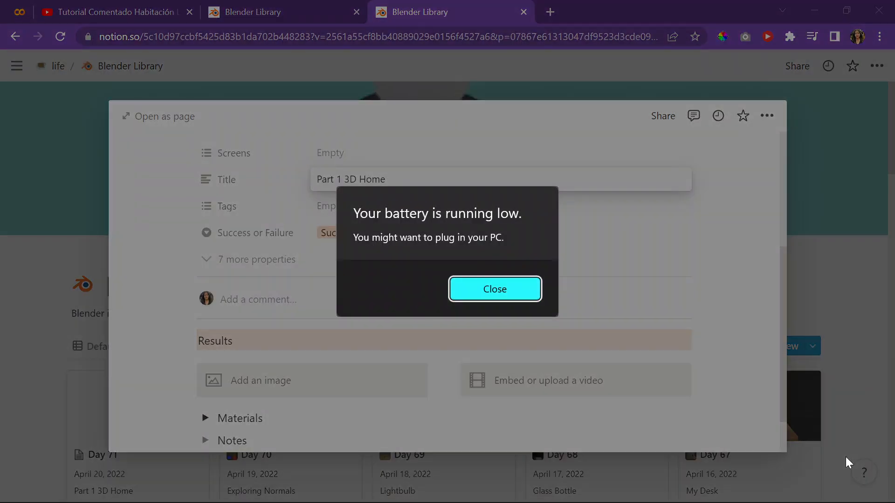
key(Return)
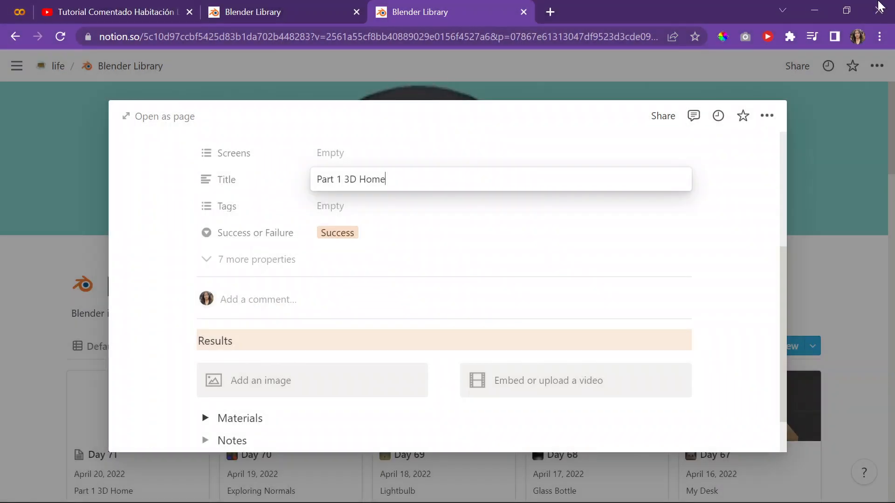
Upload part1img.png into the image placeholder under Results and delete the video placeholder beside it.
click(337, 379)
click(406, 462)
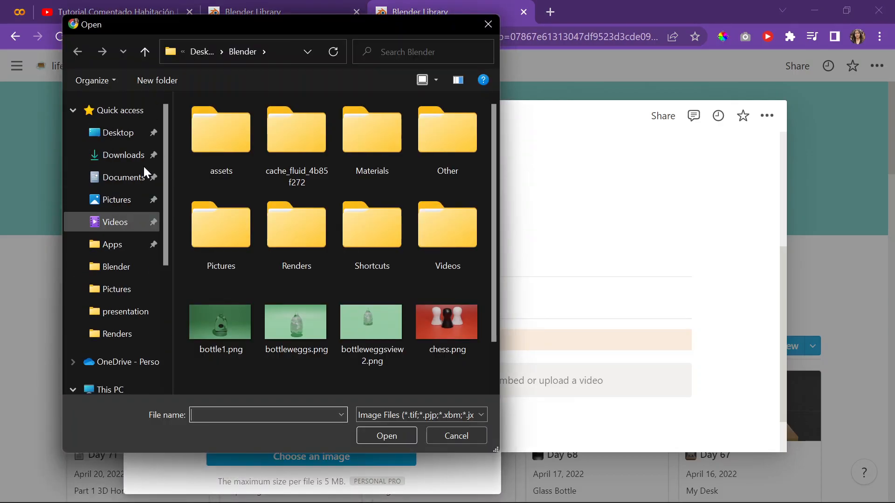
click(135, 110)
double_click(223, 224)
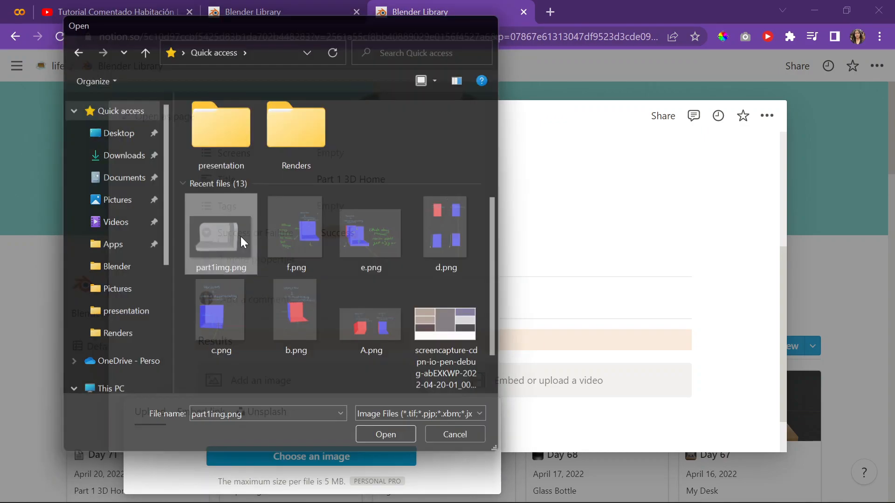
click(455, 372)
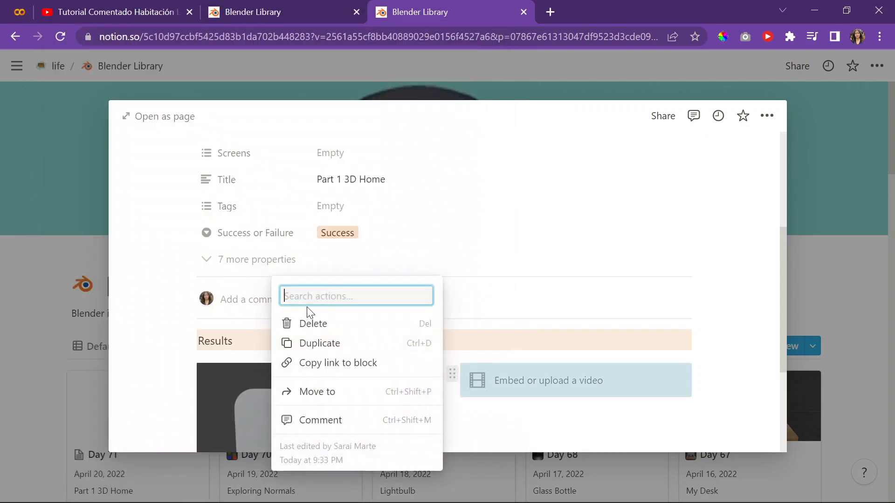
click(315, 316)
Add an icon and a cover to the Day 71 page, and upload part1img.png as the icon.
scroll(251, 212, up, 1)
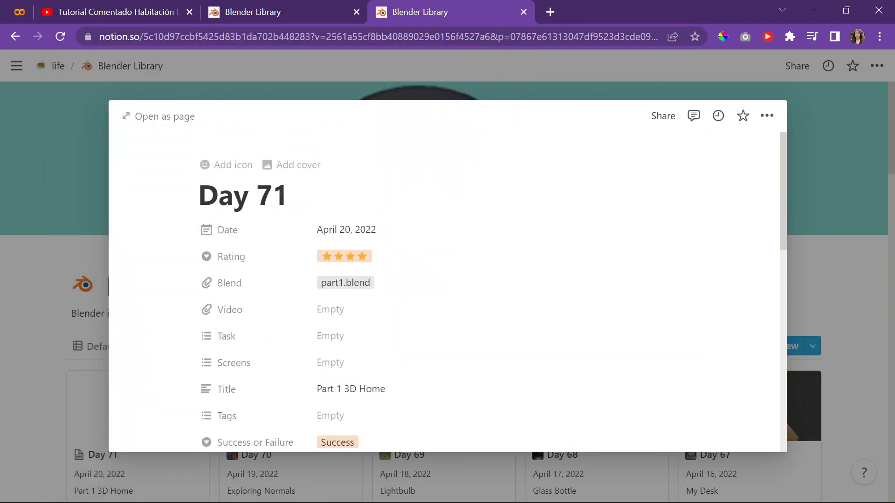
click(233, 176)
click(228, 224)
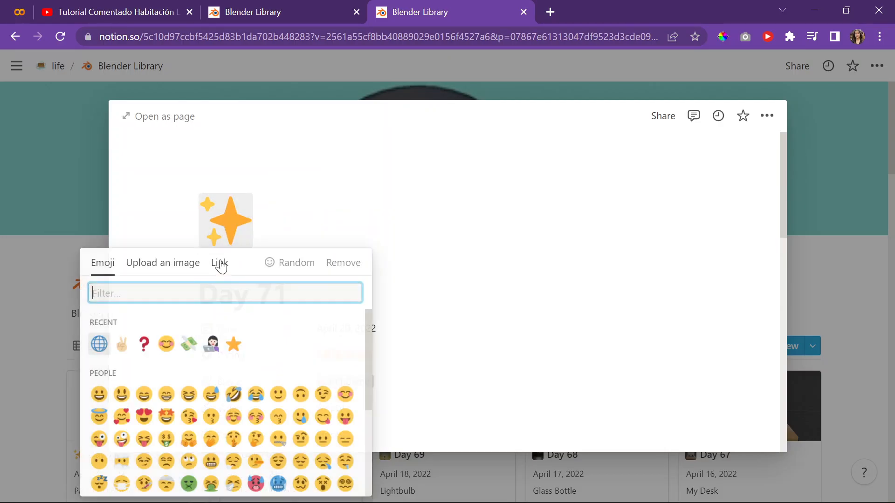
click(142, 263)
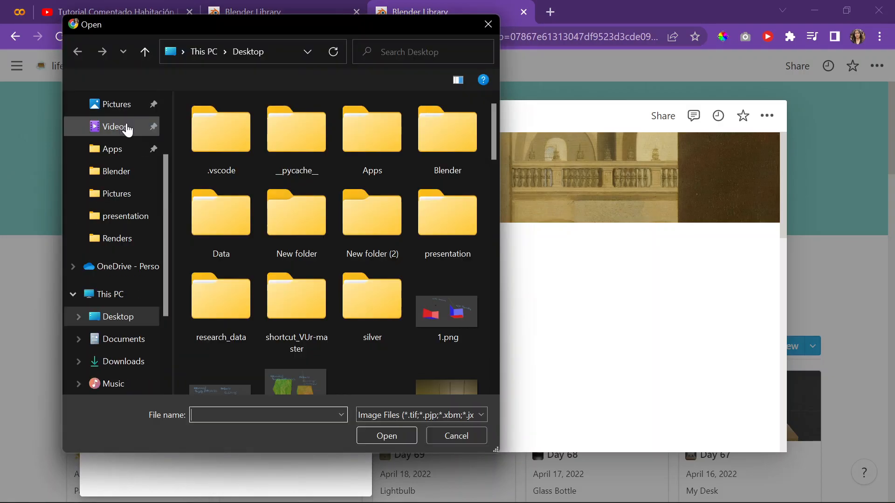
scroll(124, 136, up, 3)
click(125, 114)
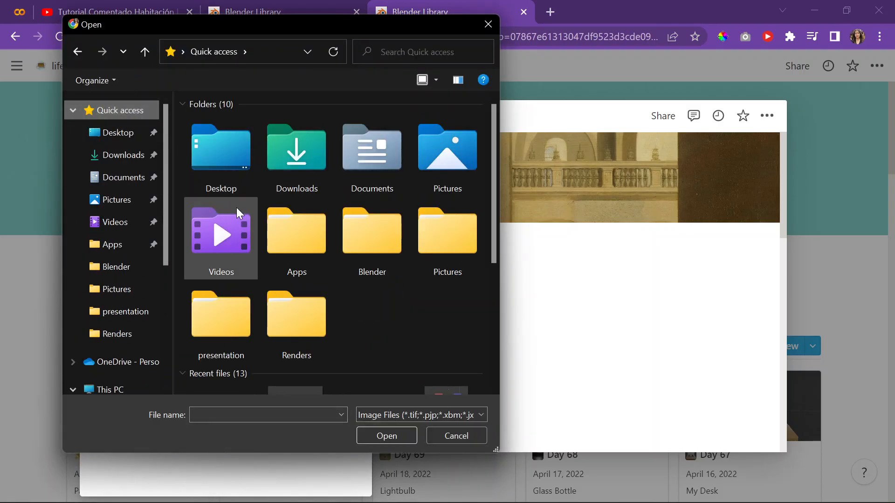
scroll(199, 240, down, 5)
scroll(200, 216, up, 5)
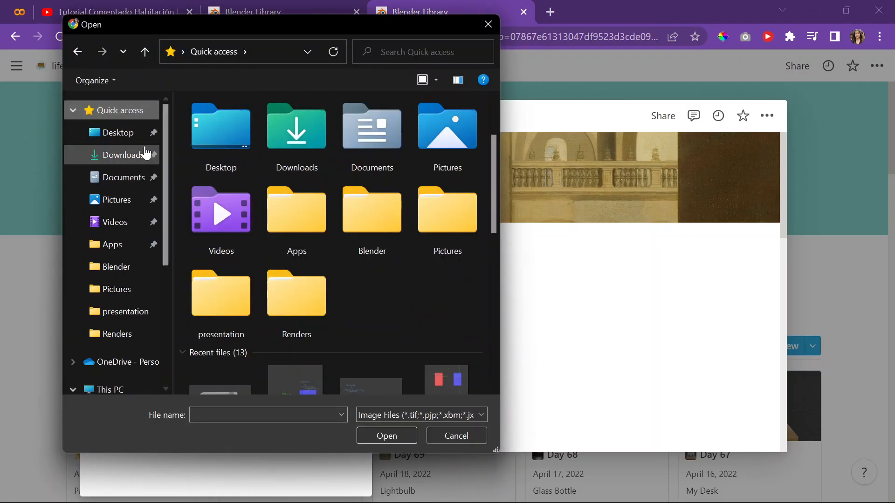
scroll(121, 177, down, 1)
scroll(203, 227, down, 3)
double_click(203, 228)
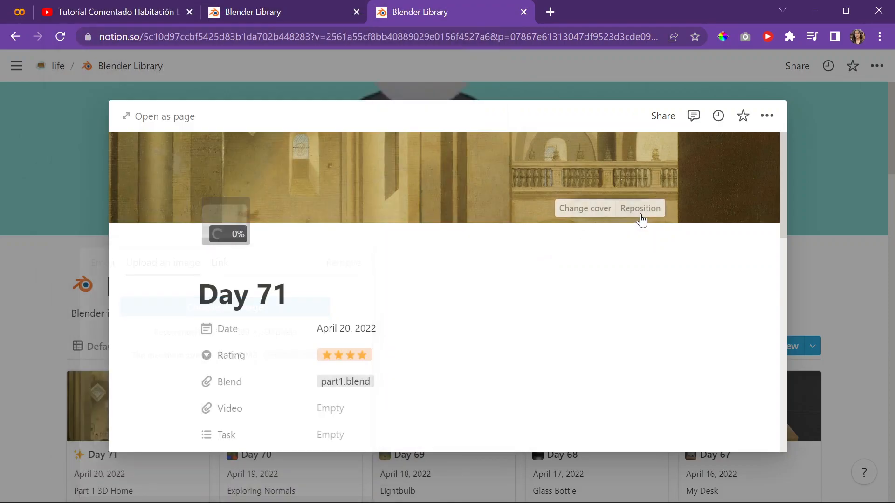
Replace the Day 71 page's cover with the uploaded image part1img.png.
click(584, 208)
click(449, 218)
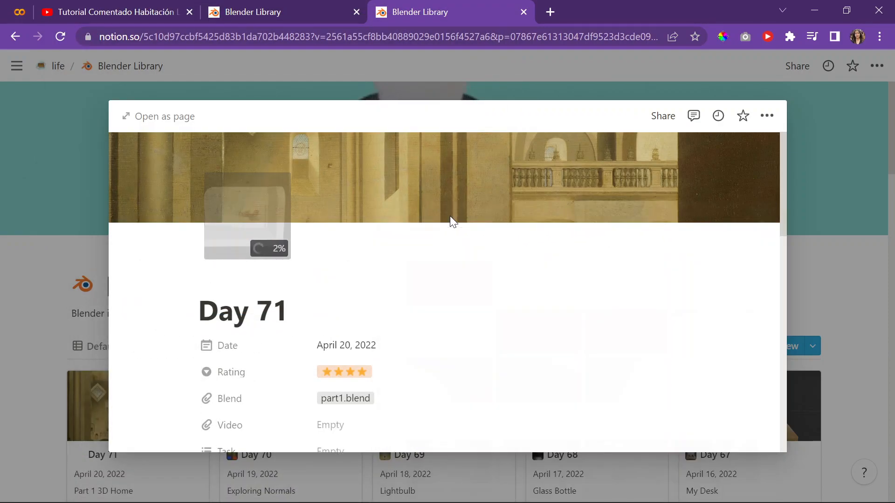
click(584, 208)
click(463, 216)
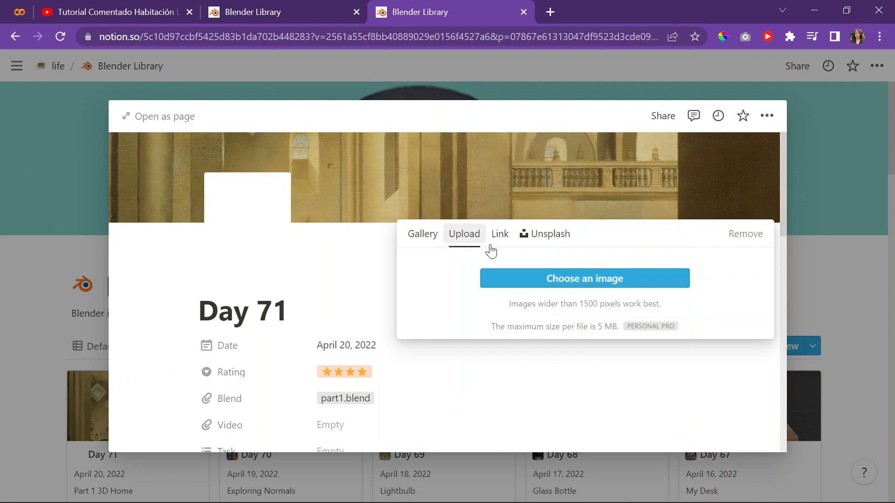
click(522, 275)
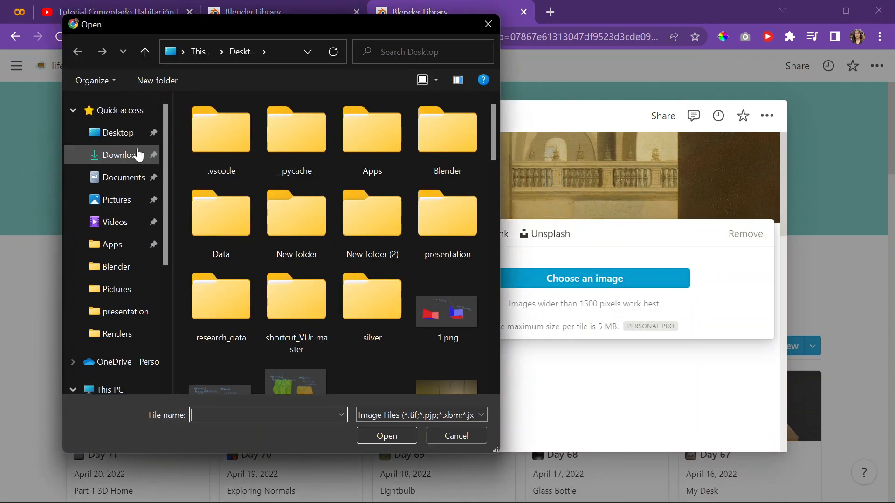
click(132, 111)
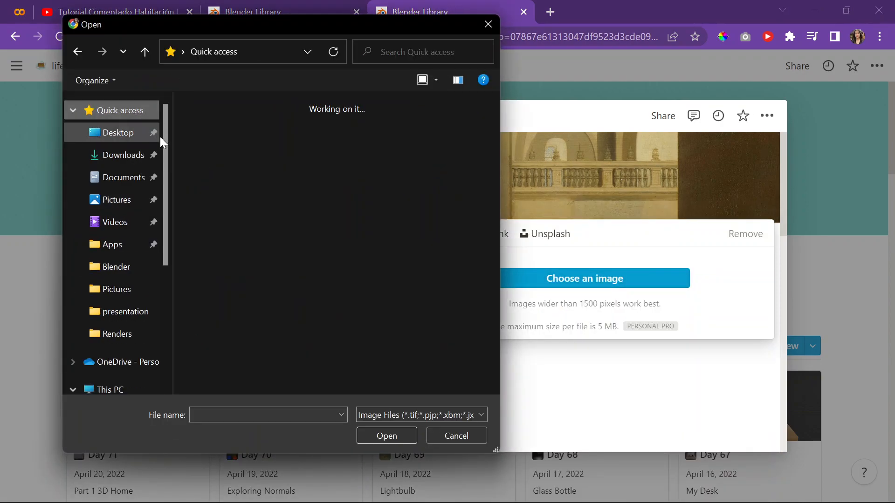
double_click(230, 222)
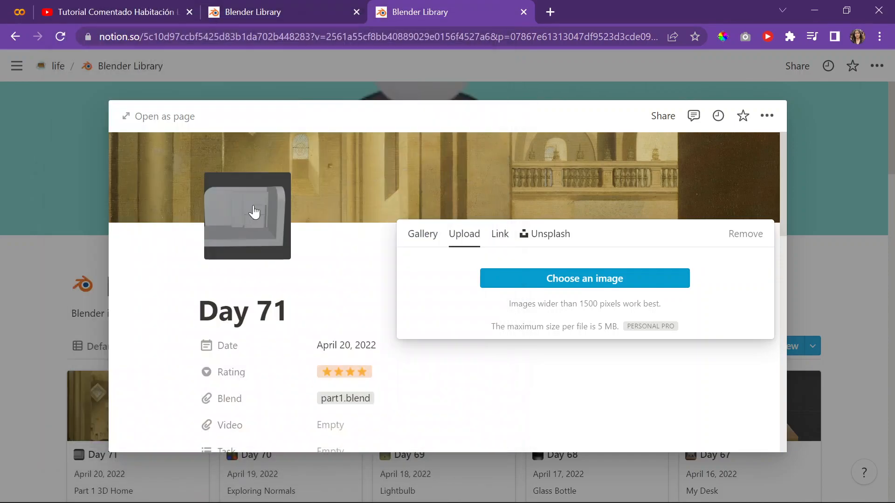
Enter the YouTube video's copied title, "Tutorial Comentado Habitación Low Poly en Blender 2.93", in the Tutorials table's empty row.
scroll(270, 186, down, 10)
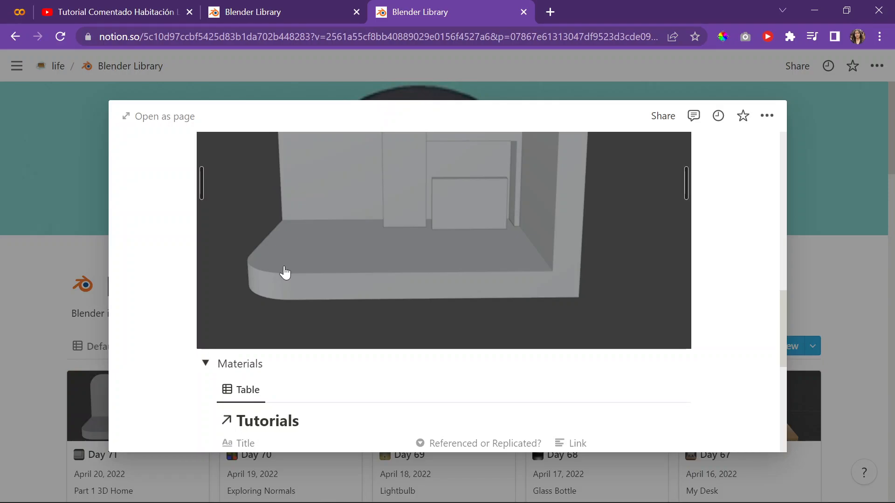
scroll(211, 328, down, 6)
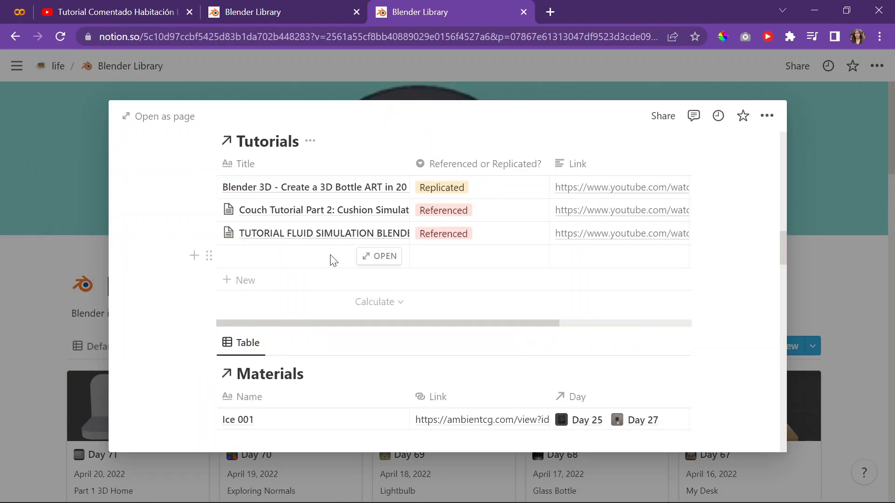
click(333, 260)
click(103, 5)
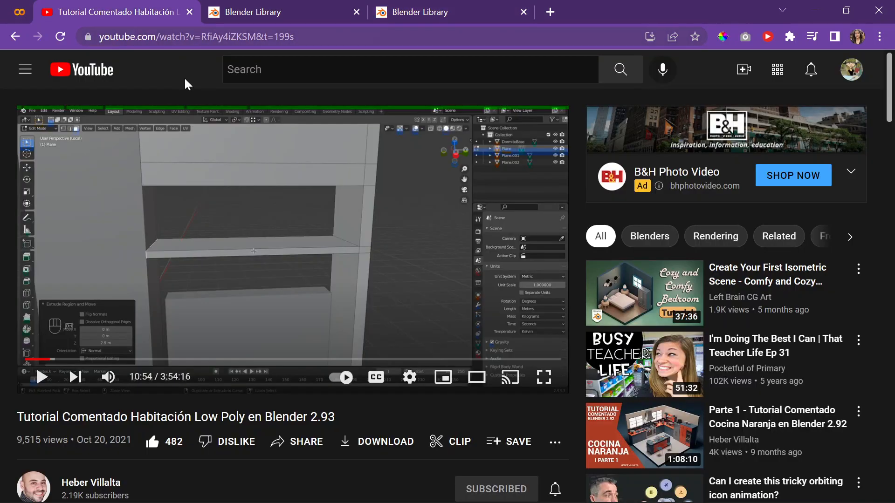
triple_click(181, 409)
key(ctrl+c)
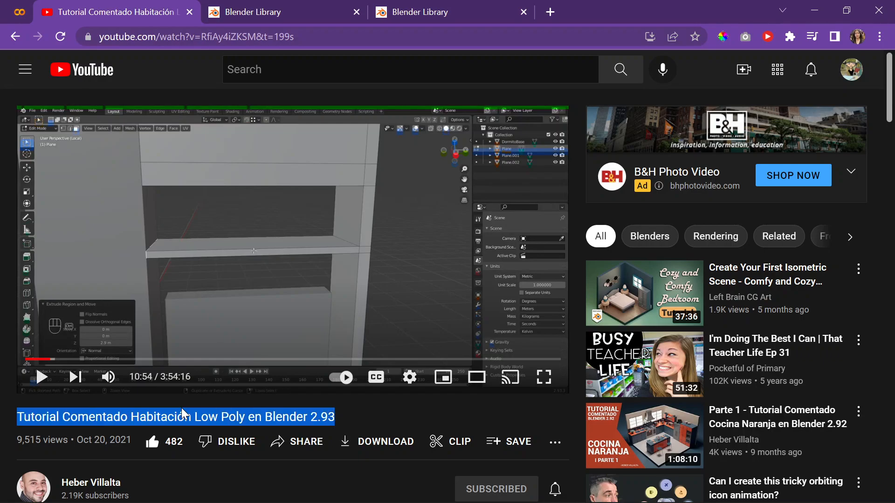
click(299, 5)
click(429, 12)
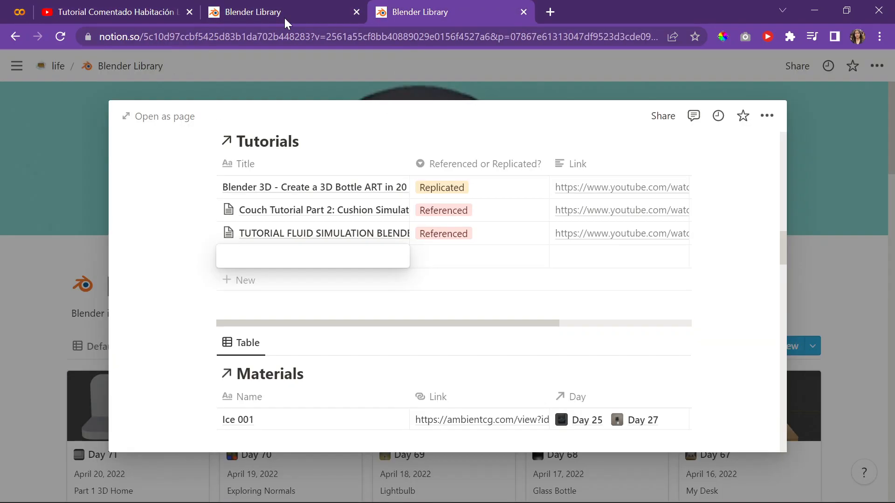
key(ctrl+v)
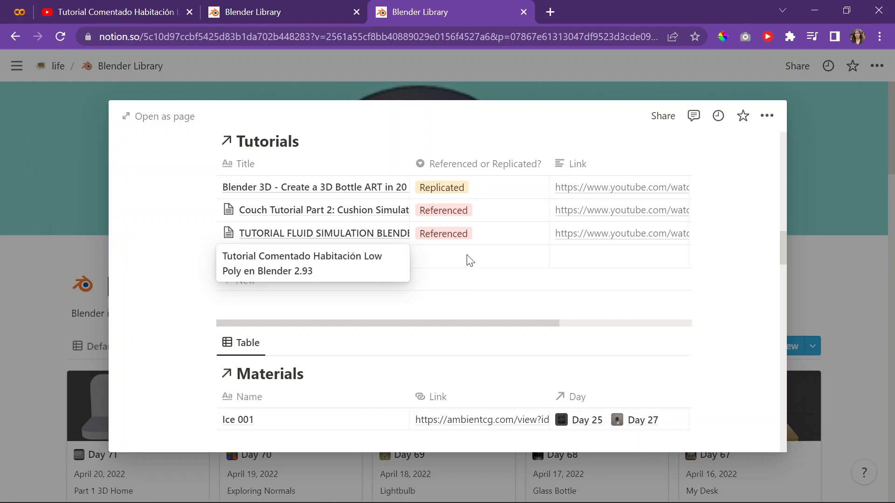
key(Escape)
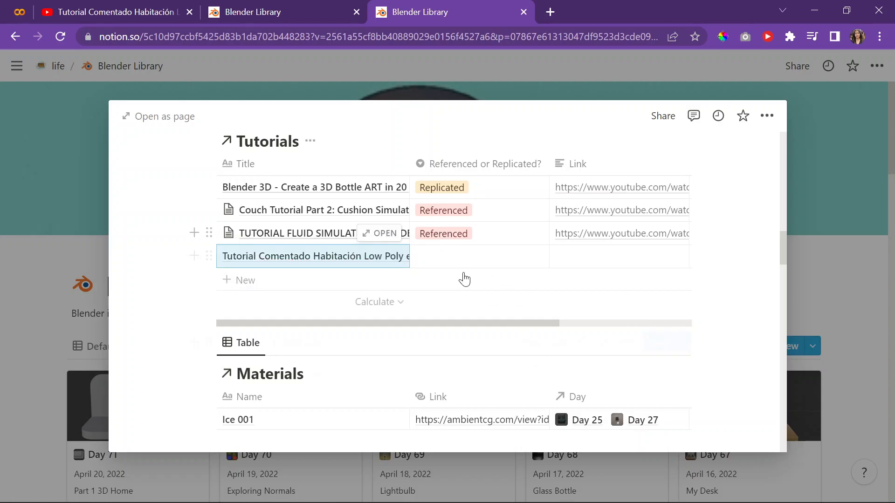
Mark the new tutorial row as Replicated and paste the YouTube video's URL into its Link field.
click(461, 257)
click(485, 321)
click(609, 258)
click(93, 12)
key(ctrl+l)
key(ctrl+c)
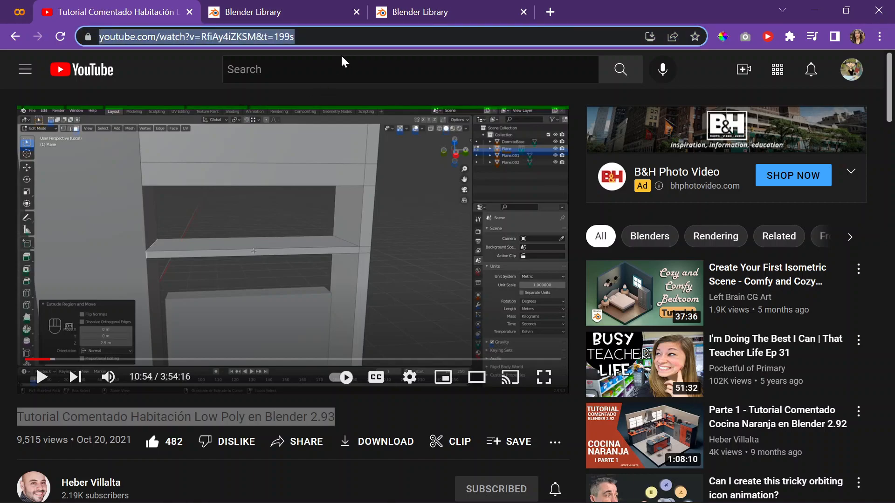
key(ctrl+Tab)
click(512, 5)
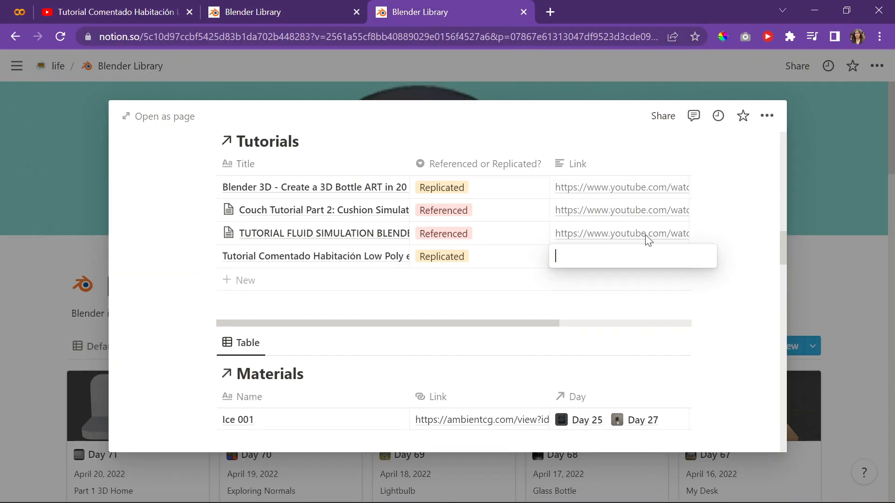
key(ctrl+v)
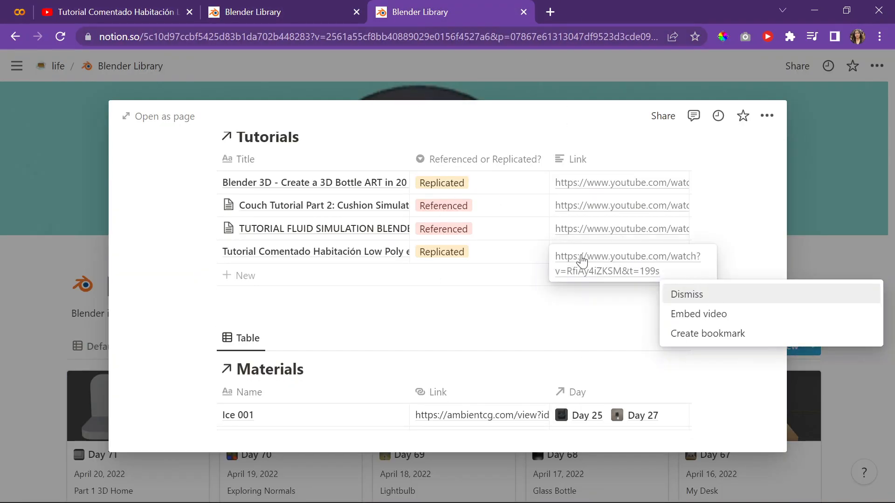
click(523, 314)
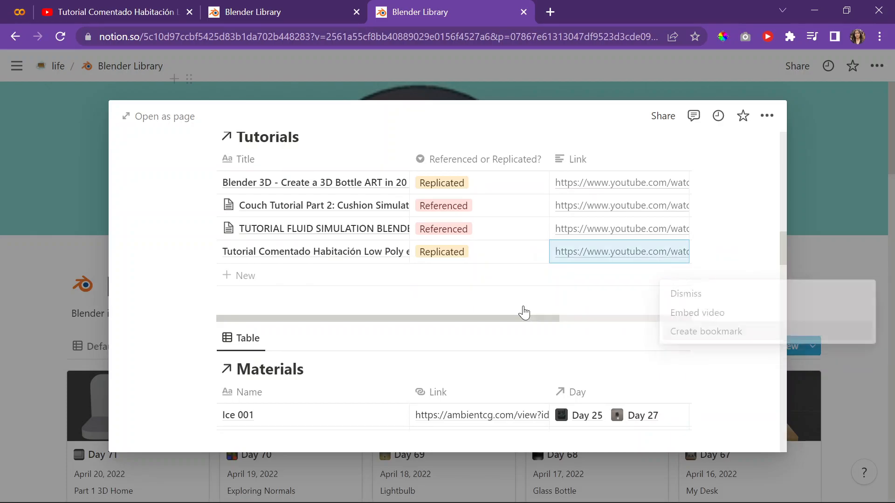
Filter the Materials table to Day containing Day 71 and save the filter for everyone.
scroll(415, 275, down, 5)
scroll(590, 293, up, 3)
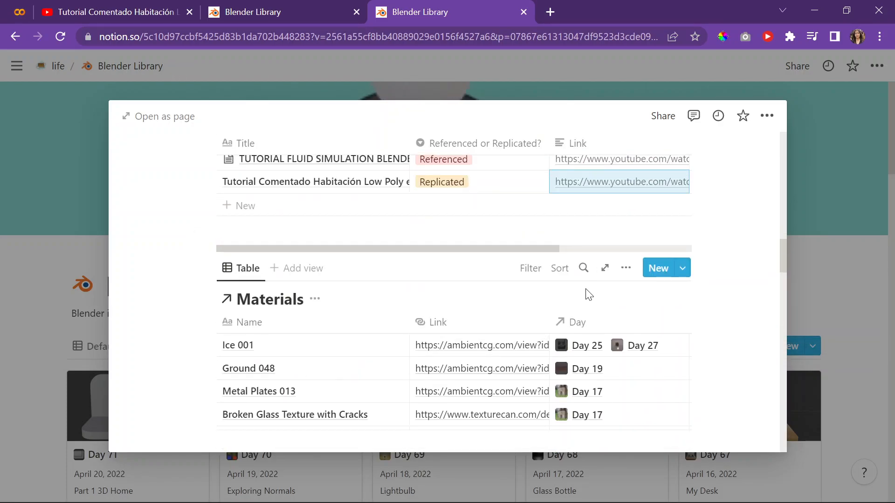
click(539, 273)
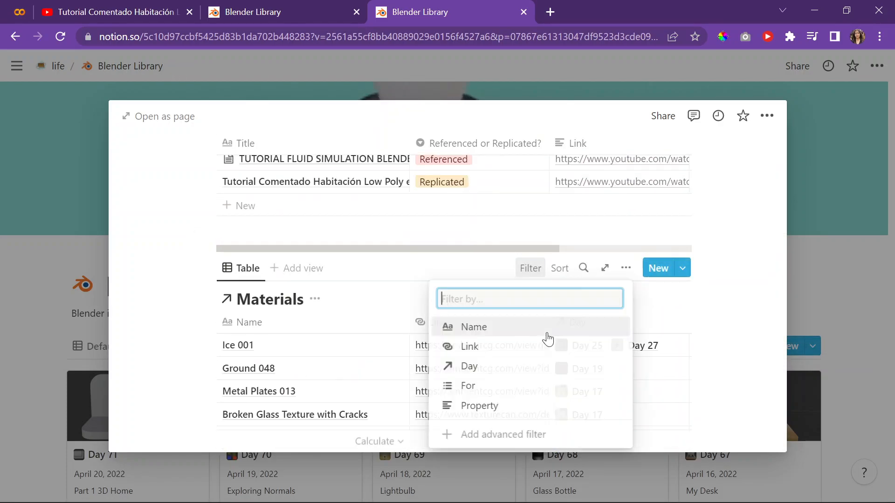
click(493, 367)
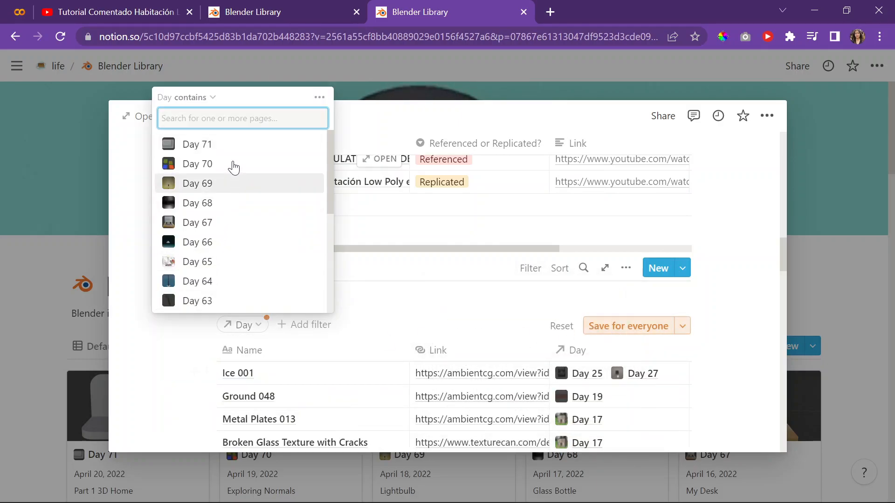
click(238, 150)
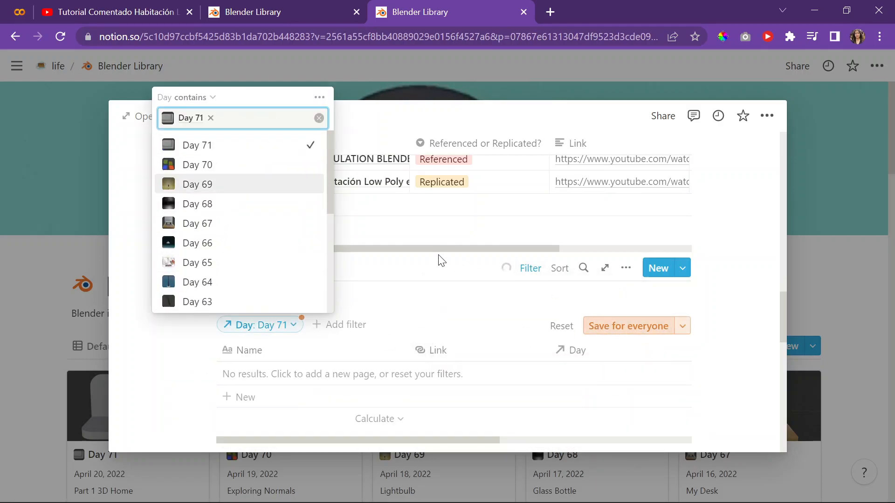
click(628, 326)
Filter the Tutorials table to Day containing Day 71 and save the filter for everyone.
click(539, 252)
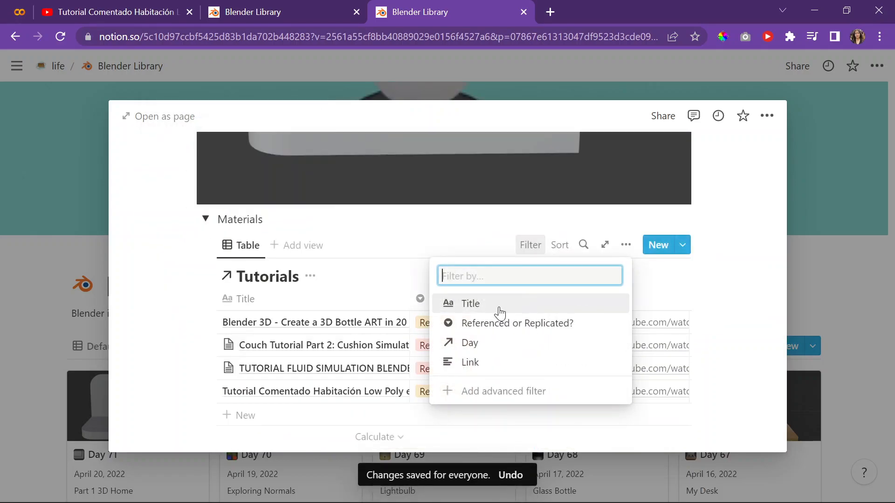
click(472, 341)
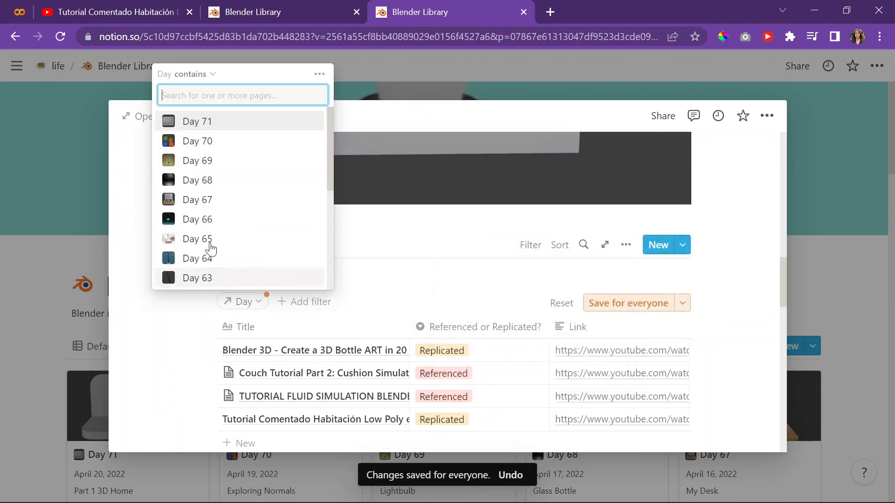
click(247, 121)
click(625, 312)
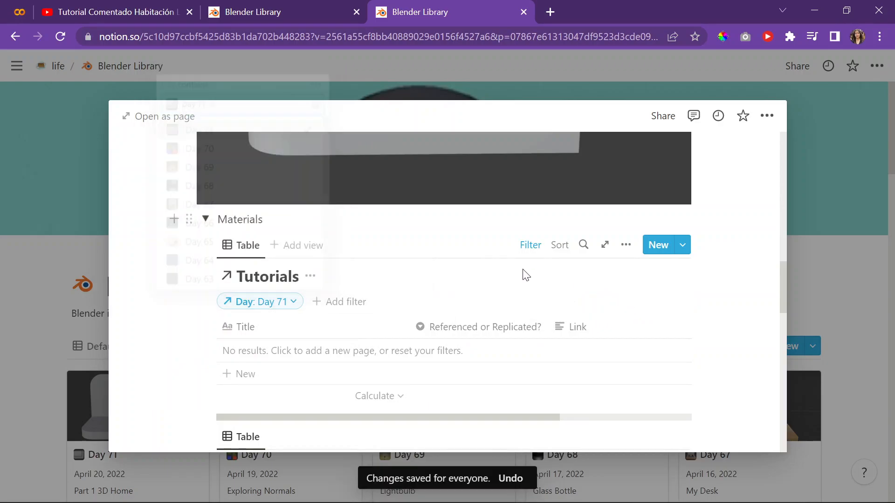
Add Day 71 to the Day relation of the normals question in the Blender Questions/Problems/Topics table.
scroll(524, 274, down, 10)
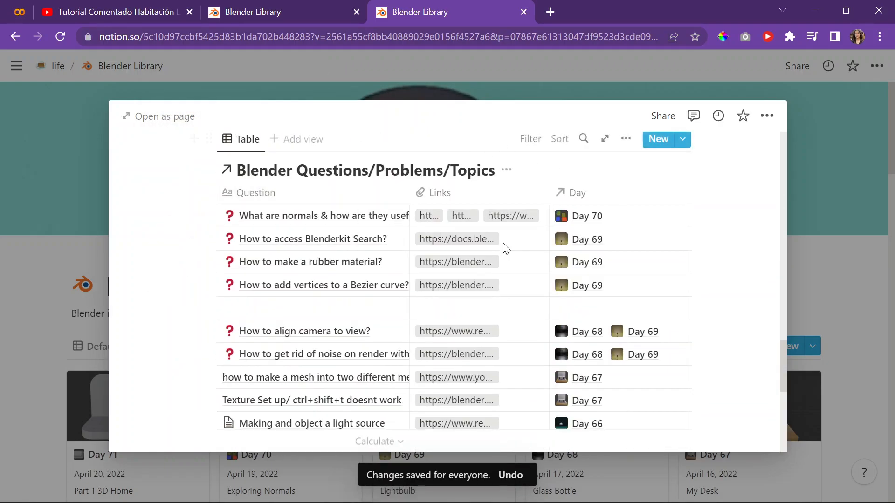
click(639, 218)
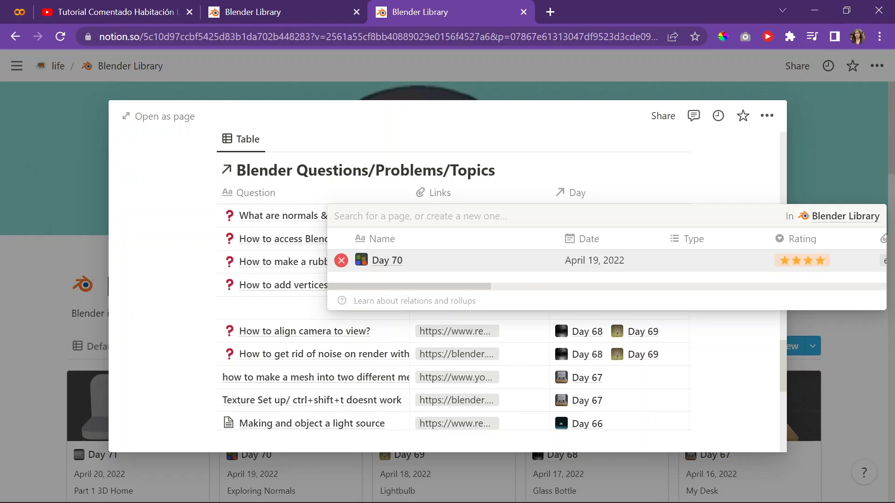
key(Down)
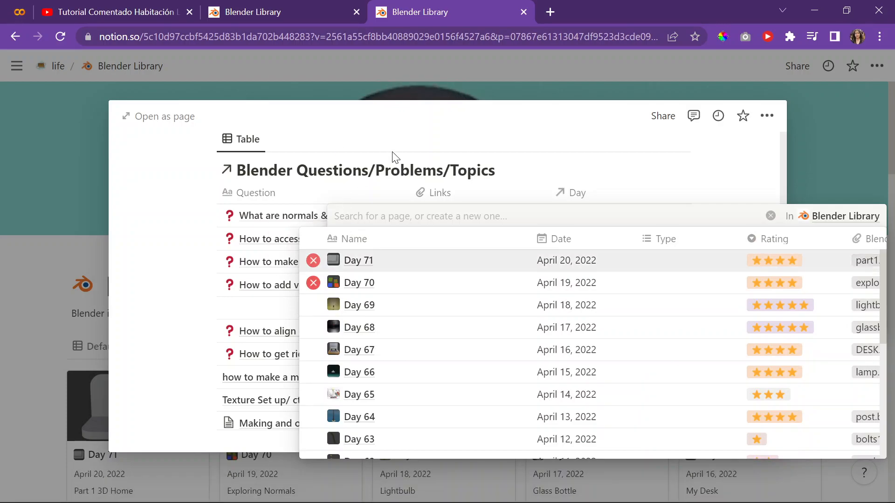
key(Escape)
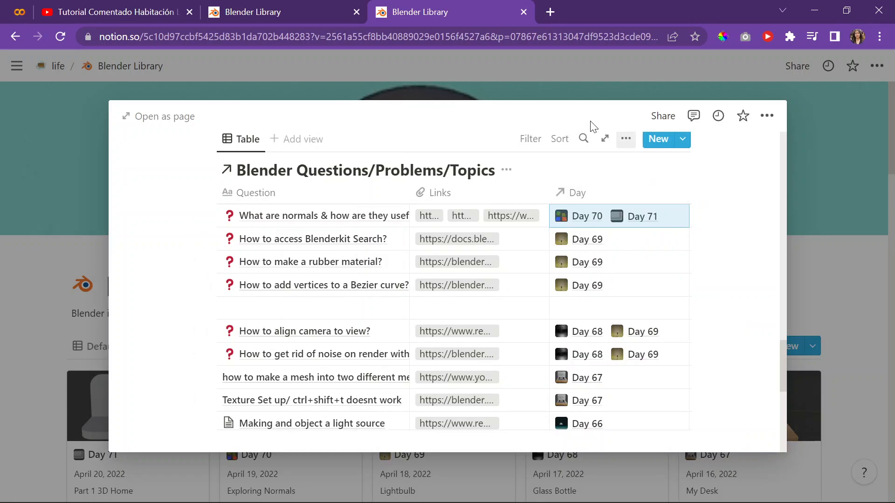
Filter the Blender Questions/Problems/Topics table to Day containing Day 71 and save the filter for everyone.
click(626, 140)
click(524, 142)
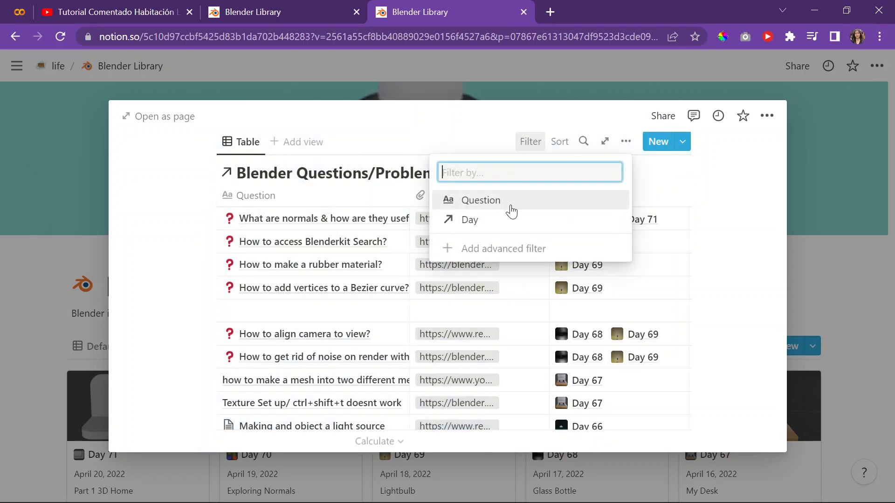
click(511, 221)
click(195, 261)
click(640, 268)
click(415, 277)
Return to the Materials section and clear the Day 71 value from the Tutorials table's Day filter.
scroll(266, 378, up, 10)
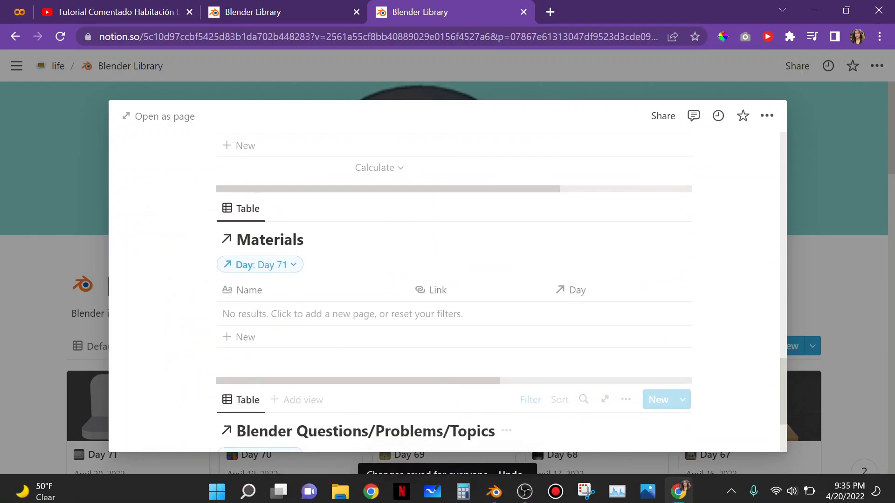
click(206, 212)
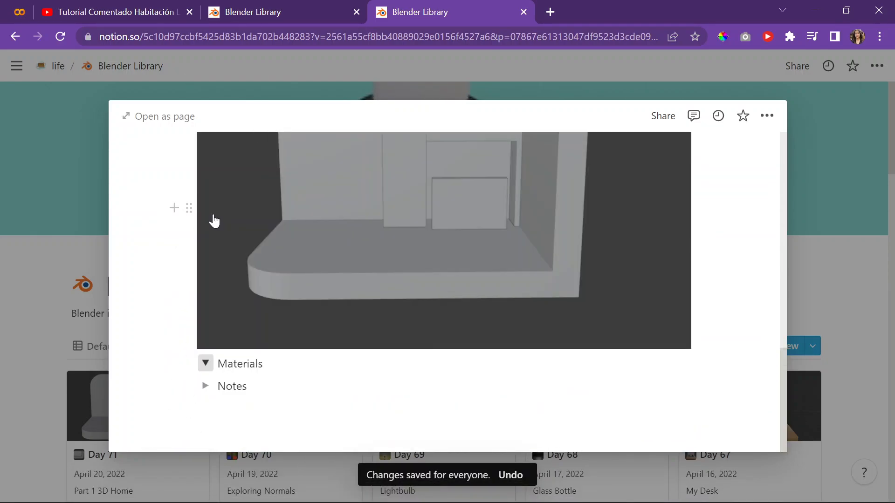
click(206, 387)
click(206, 342)
scroll(300, 160, down, 2)
scroll(661, 184, up, 2)
click(545, 173)
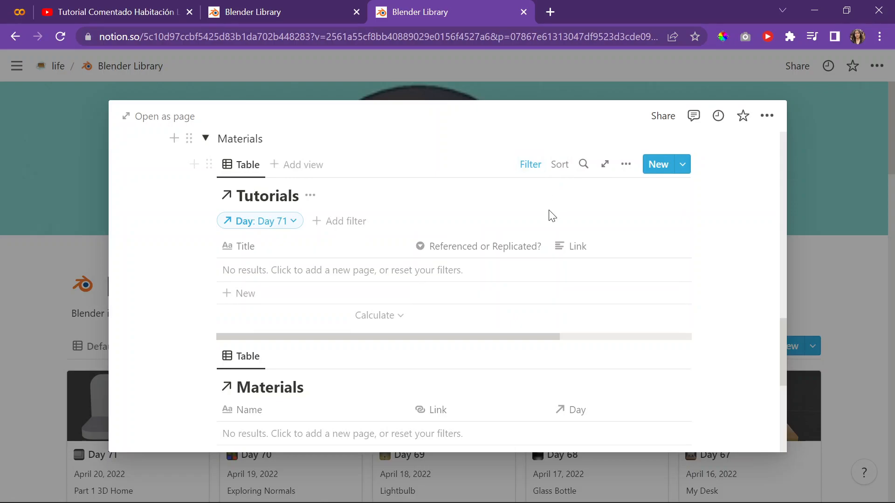
click(291, 223)
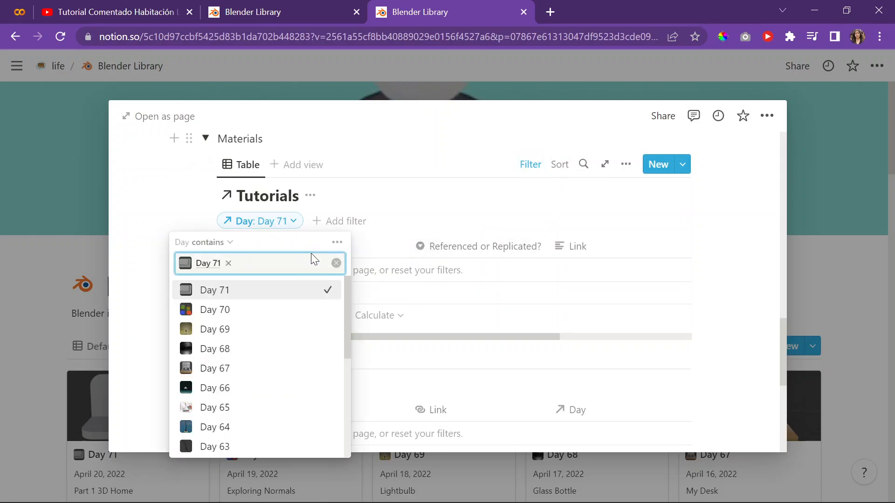
click(336, 263)
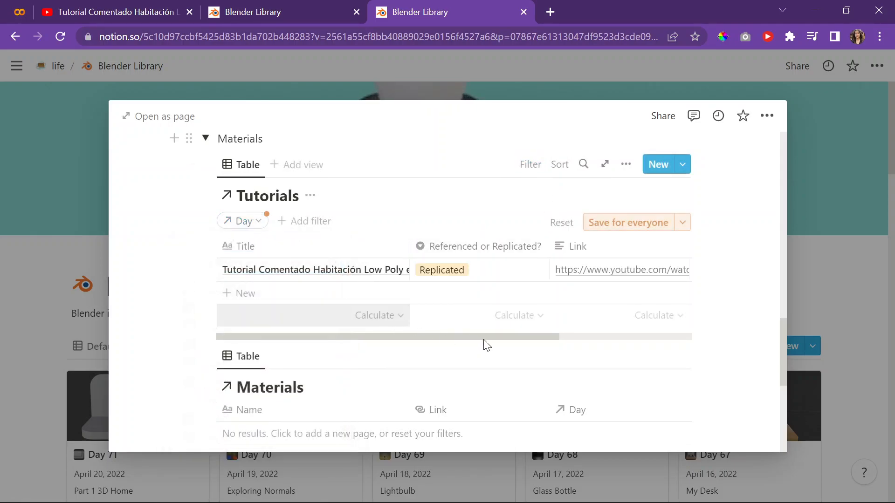
Link the Tutorial Comentado Habitación row in the Tutorials table to Day 71 through its Day relation.
drag(460, 404, 662, 411)
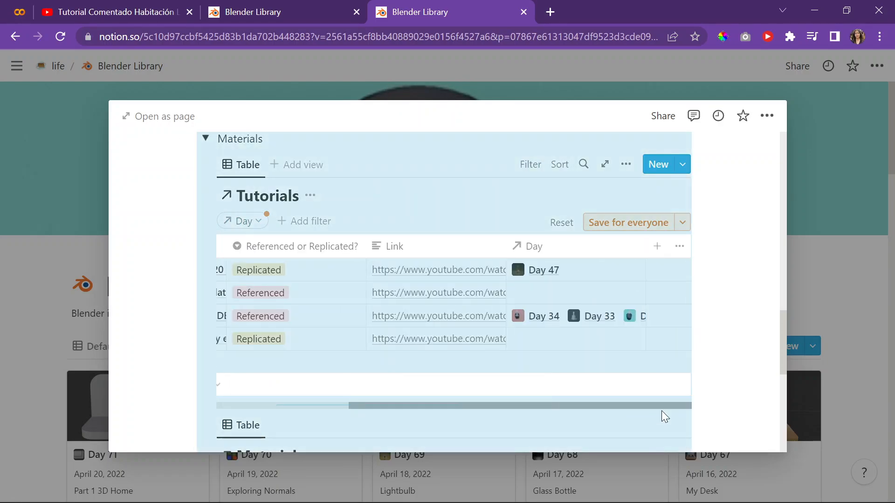
click(526, 337)
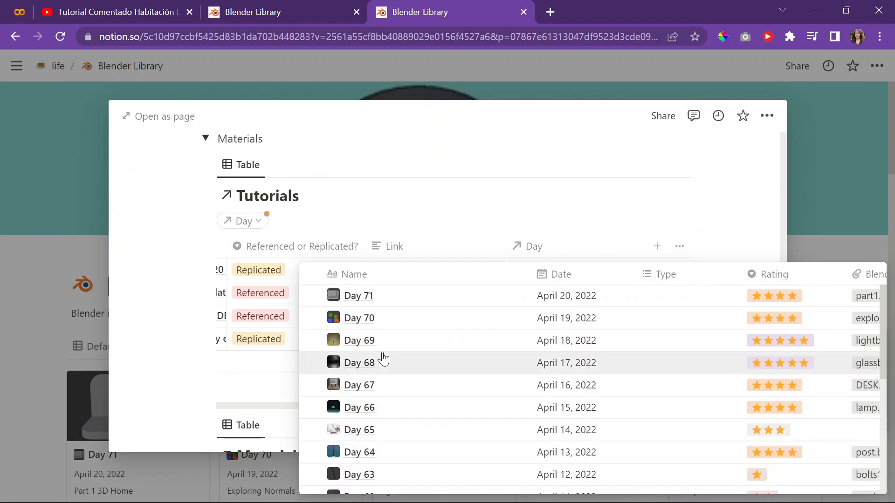
key(Return)
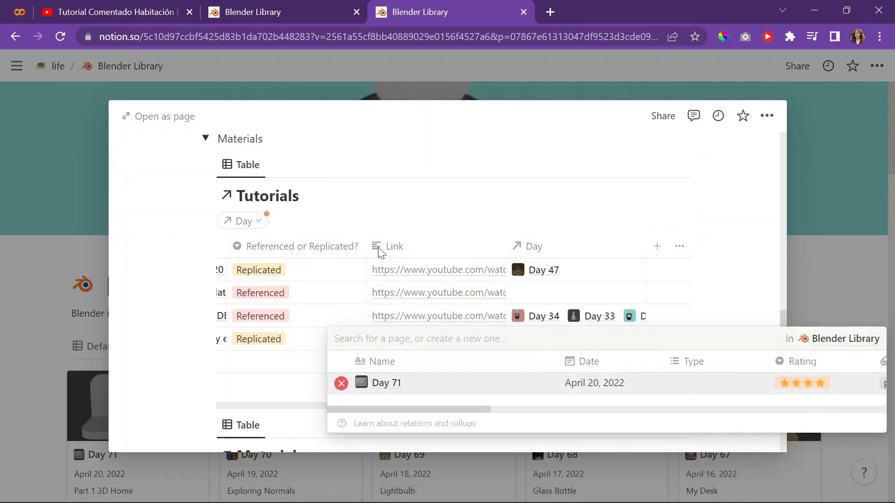
key(Escape)
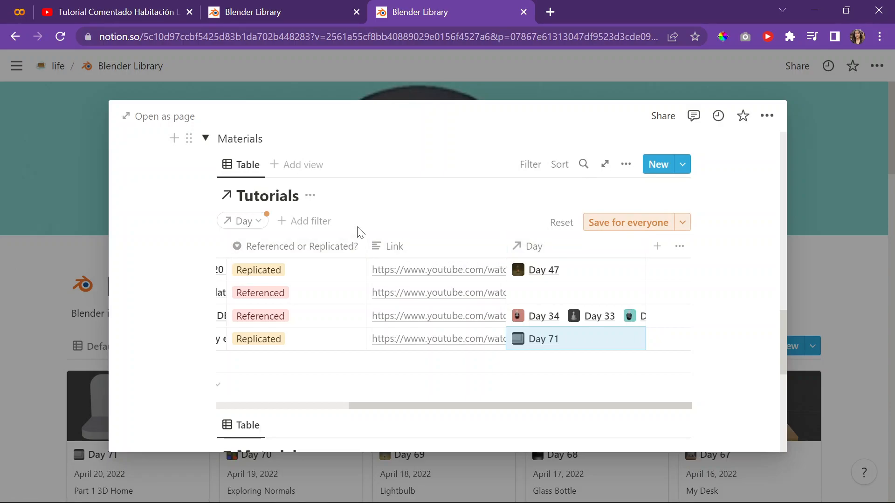
Narrow the Tutorials table's Referenced or Replicated and Link columns and widen its Day column.
drag(363, 247, 295, 279)
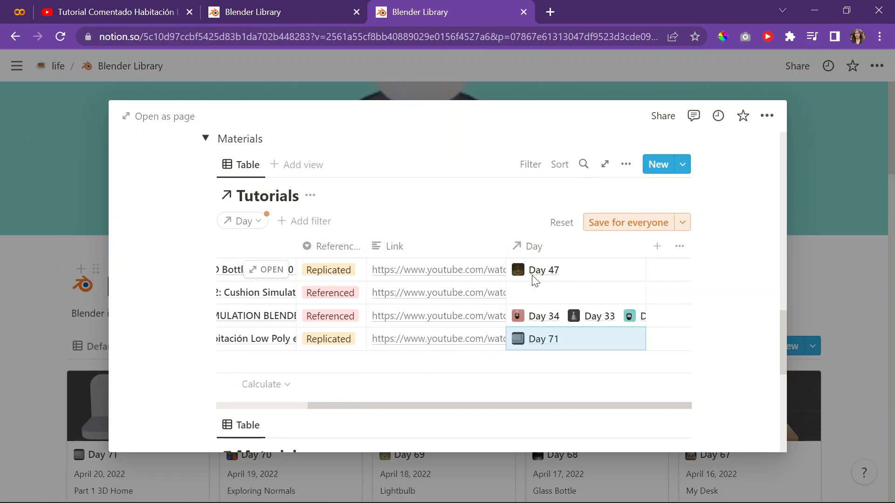
drag(507, 238, 426, 246)
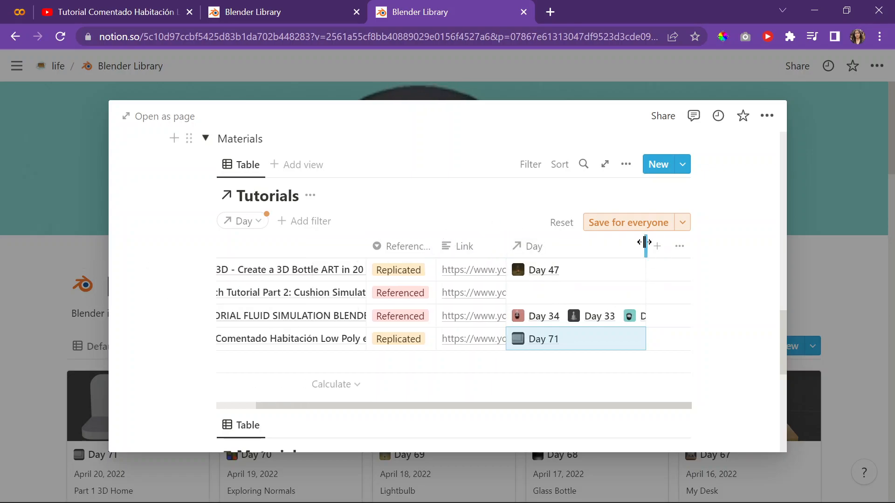
drag(667, 246, 692, 246)
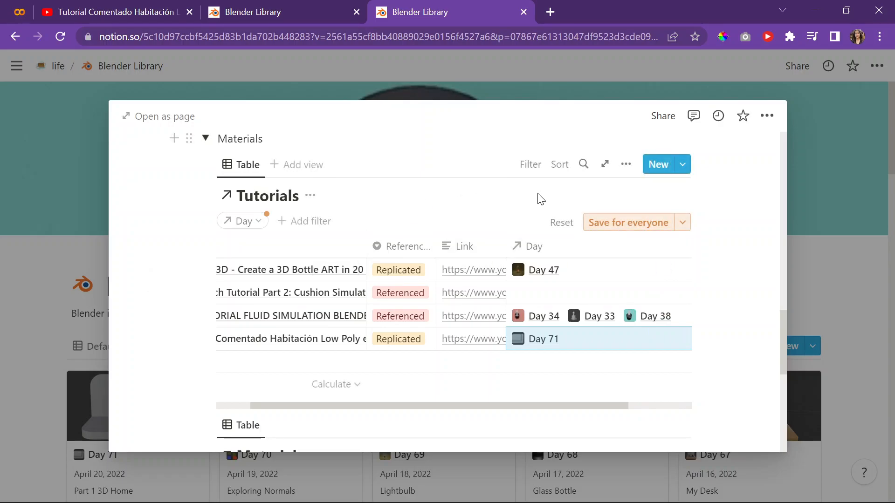
Filter the Tutorials table to Day containing Day 71 and save the filter for everyone.
click(247, 221)
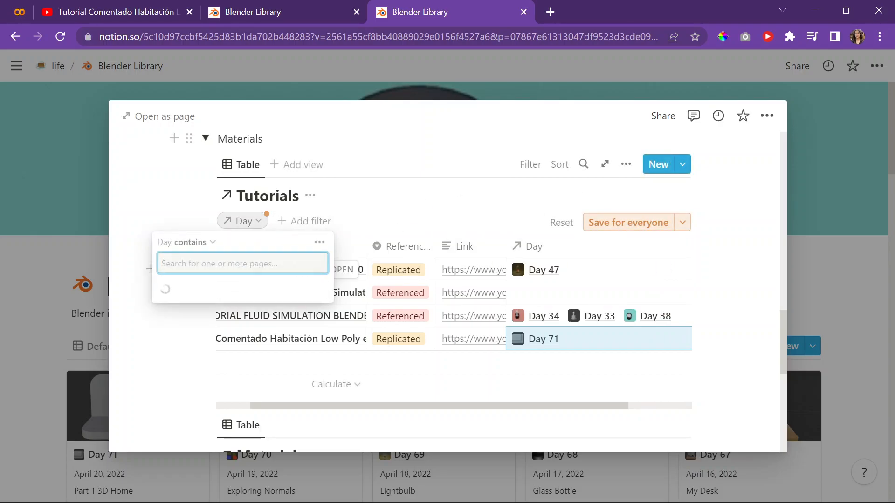
click(225, 291)
click(562, 196)
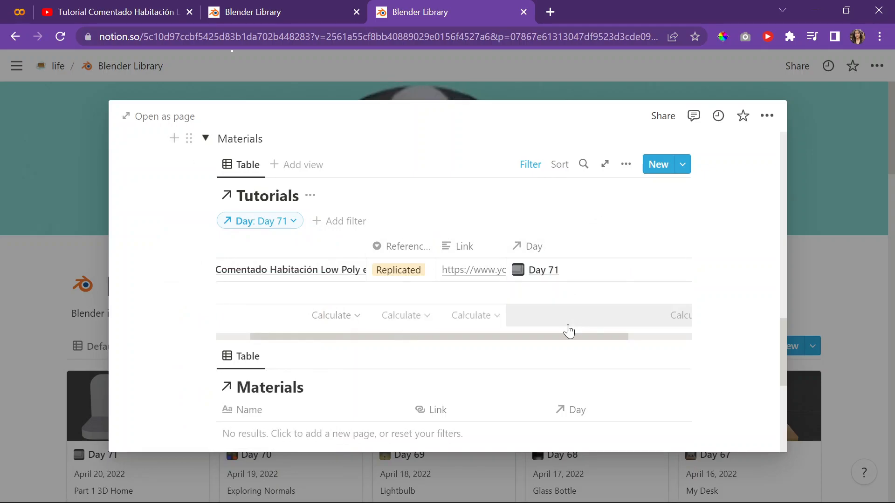
drag(551, 337, 309, 242)
scroll(256, 219, up, 2)
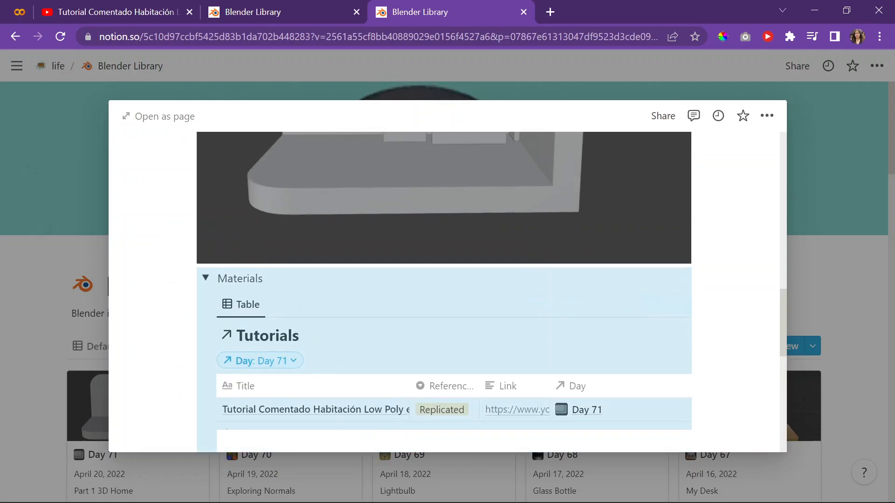
Collapse the Materials section and return to the property list of the Day 71 page.
click(205, 279)
scroll(269, 143, up, 5)
scroll(269, 143, up, 3)
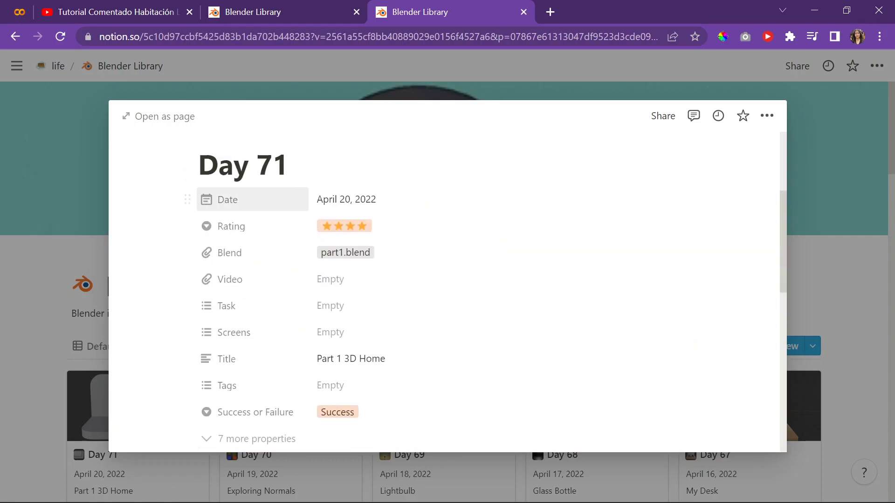
click(361, 302)
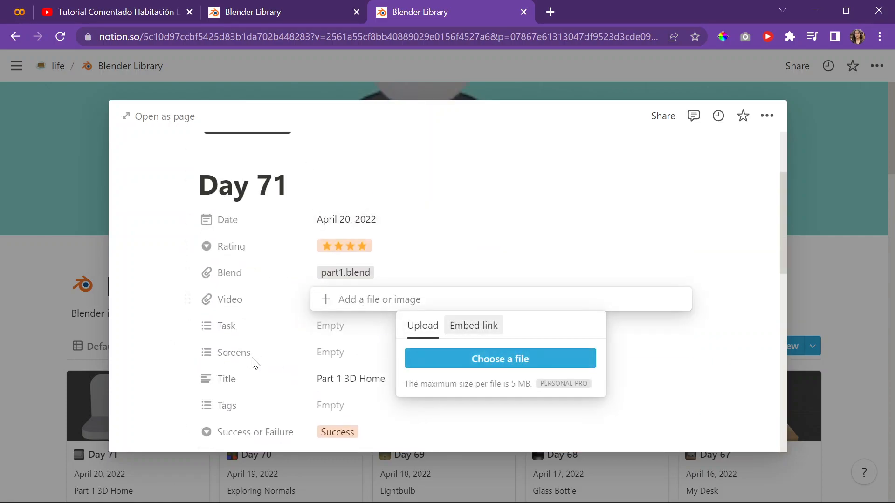
key(Escape)
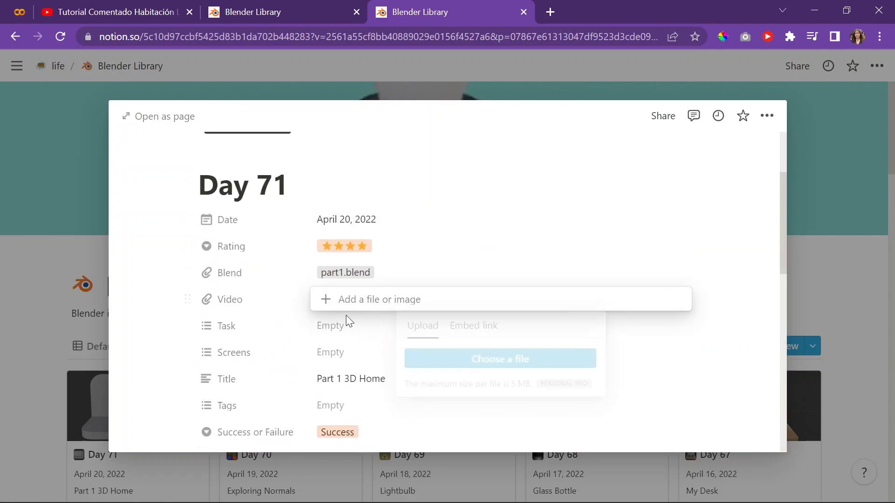
Set the Day 71 page's Task property to Modeling and its Screens property to Layout and Edit Mode.
click(347, 331)
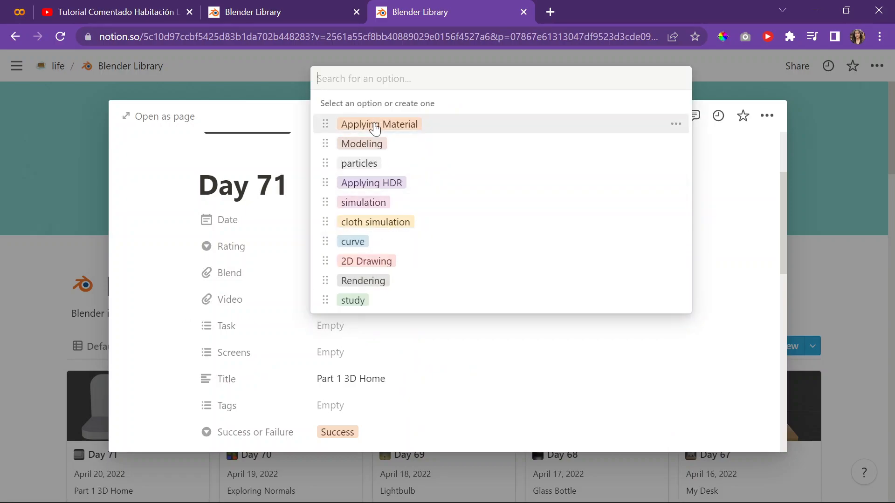
click(403, 142)
key(Escape)
scroll(252, 247, down, 3)
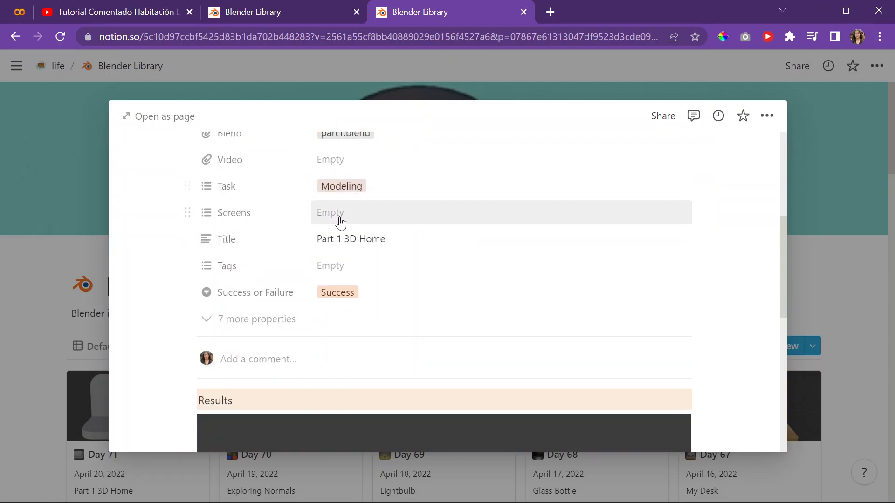
click(340, 217)
click(407, 279)
click(405, 298)
click(295, 241)
Add the existing tag snapping and a new tag "snap to vertex" to the Day 71 page's Tags property.
scroll(296, 239, up, 5)
scroll(289, 379, down, 2)
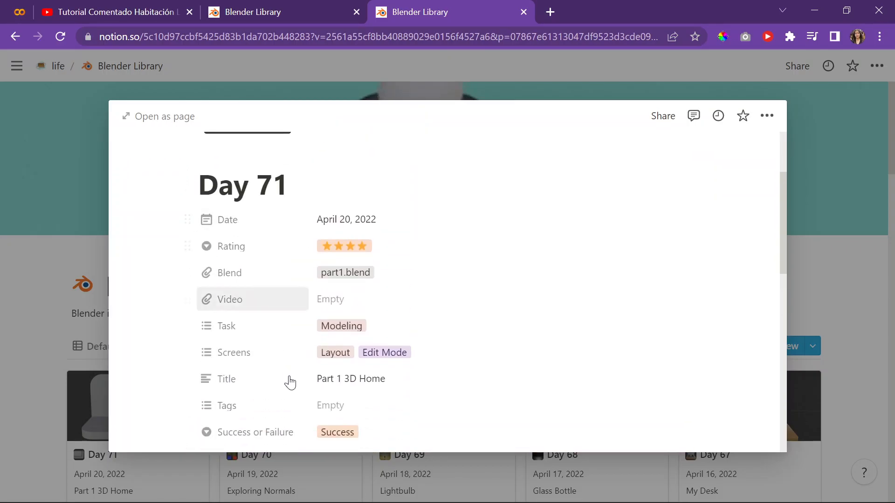
click(356, 406)
scroll(378, 211, up, 1)
drag(395, 309, 401, 353)
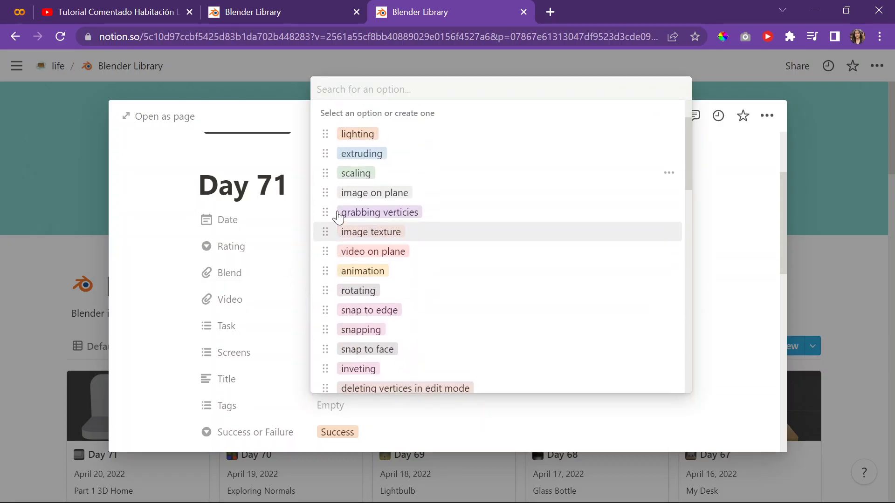
click(370, 339)
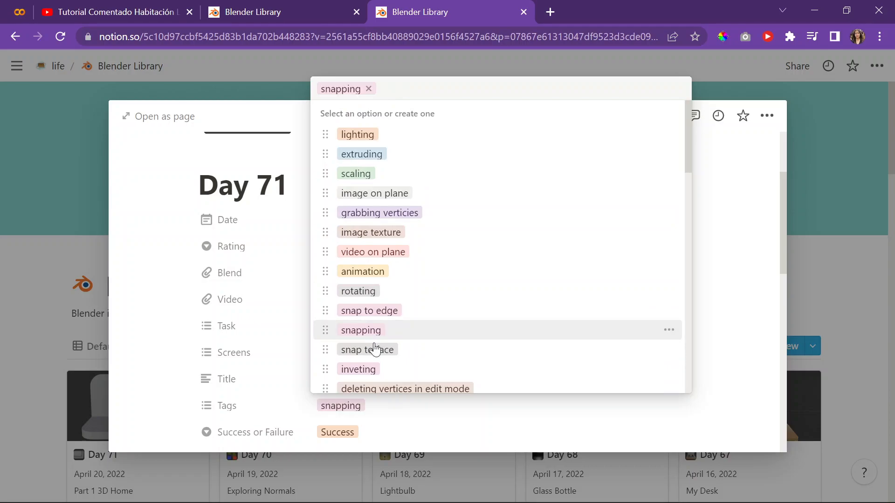
text(snap to vertex)
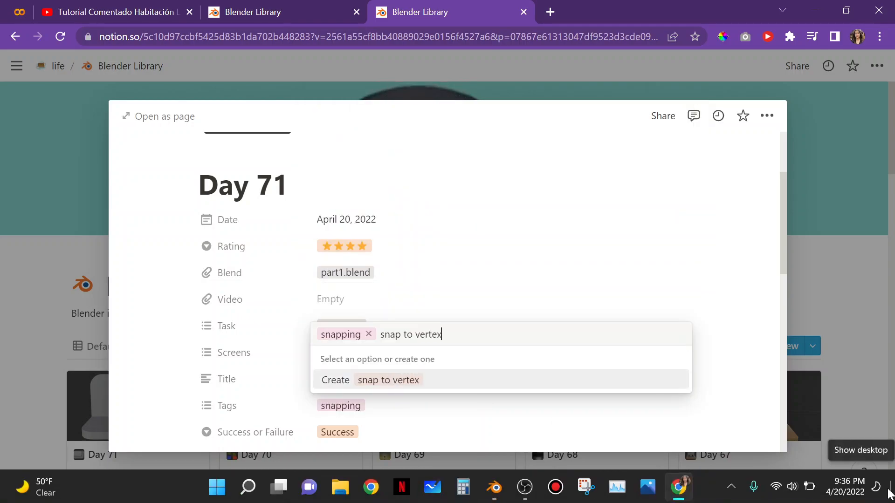
key(Return)
Create and add the tag "normals" in the Day 71 page's Tags property.
text(noam)
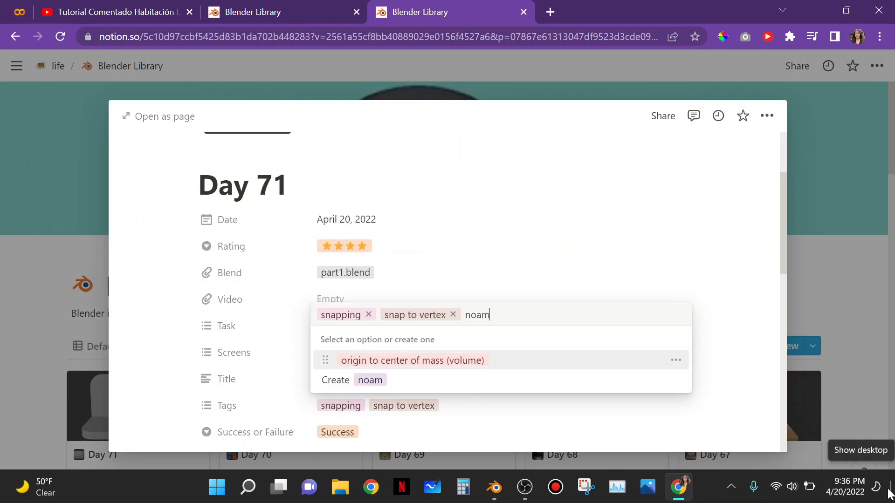
key(BackSpace)
key(BackSpace)
text(e)
key(BackSpace)
text(rmals)
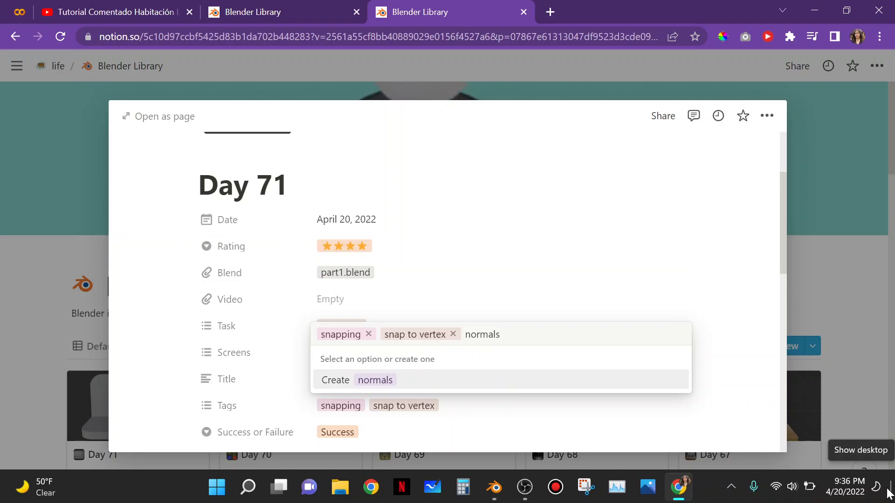
key(Return)
Create and add the tag "origin to geometry" in the Tags property.
text(ori)
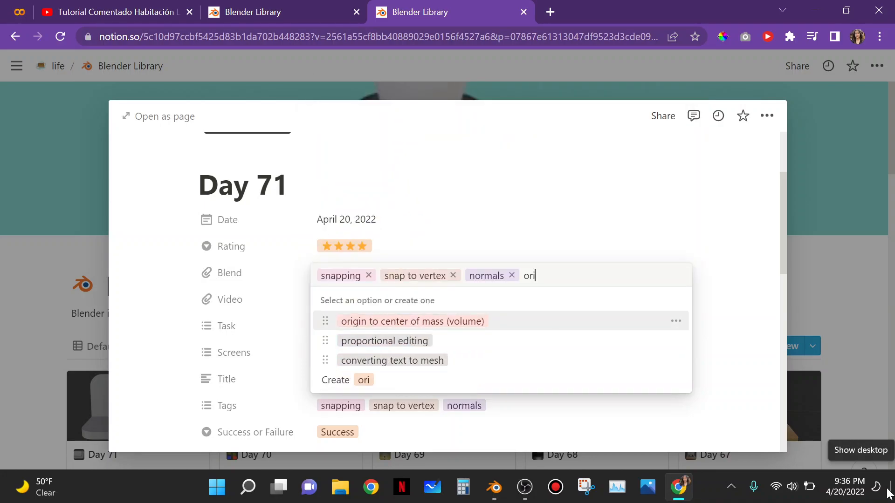
text(gin ti ge)
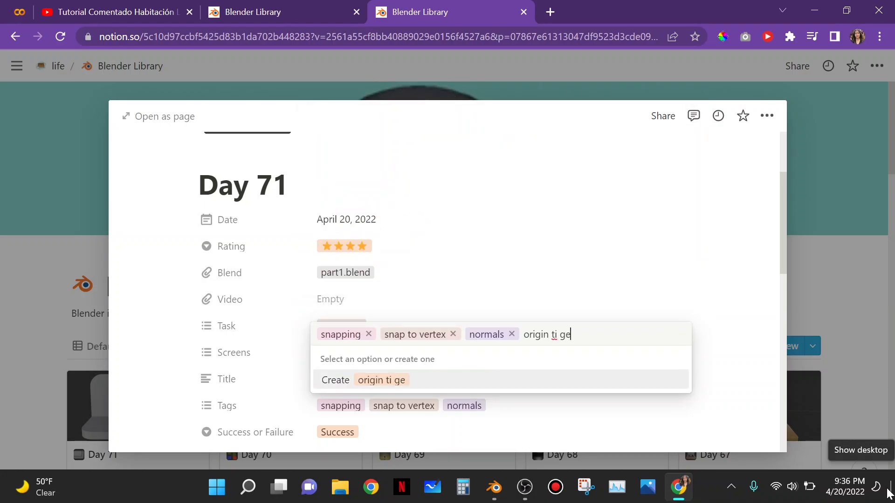
key(BackSpace)
key(BackSpace)
key(BackSpace)
key(BackSpace)
text(o )
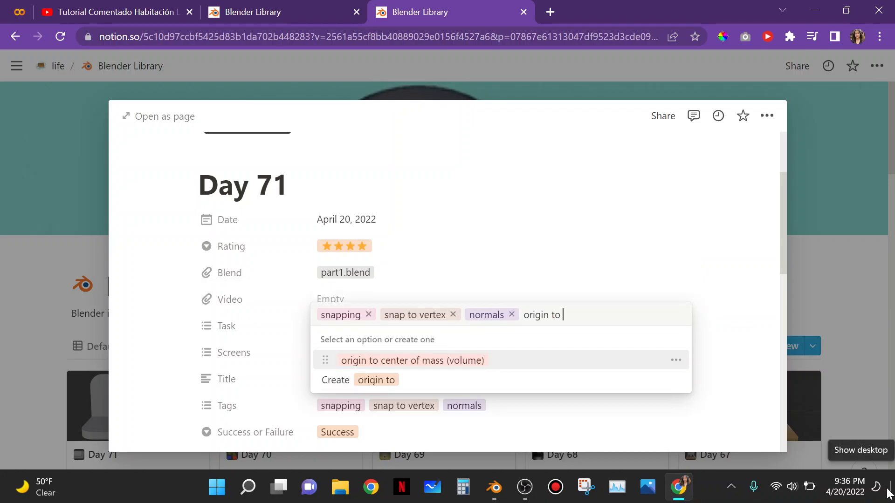
text(geometr)
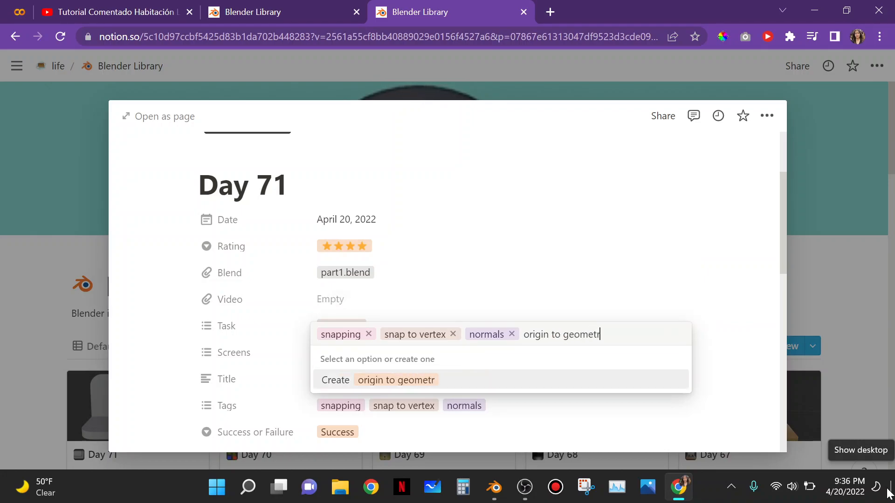
text(y)
key(Return)
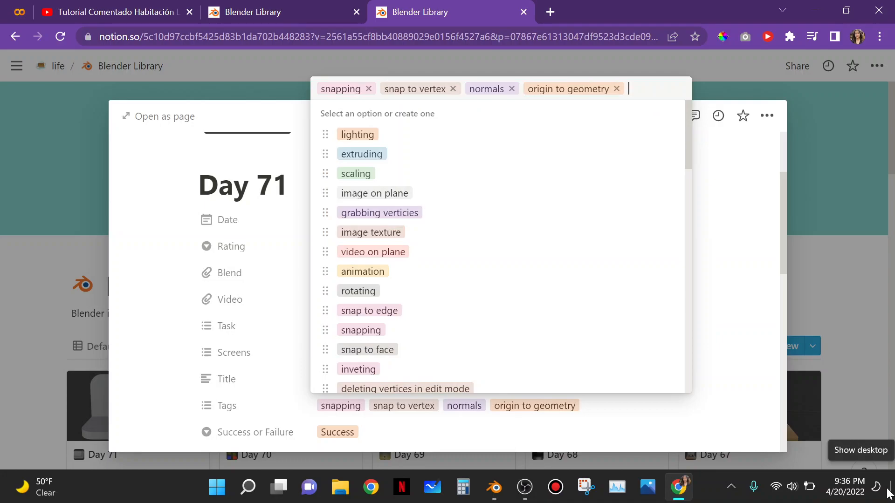
Create and add the tags "recalculated normals" and "extruded along normals" in the Tags property.
text(recalculated normals)
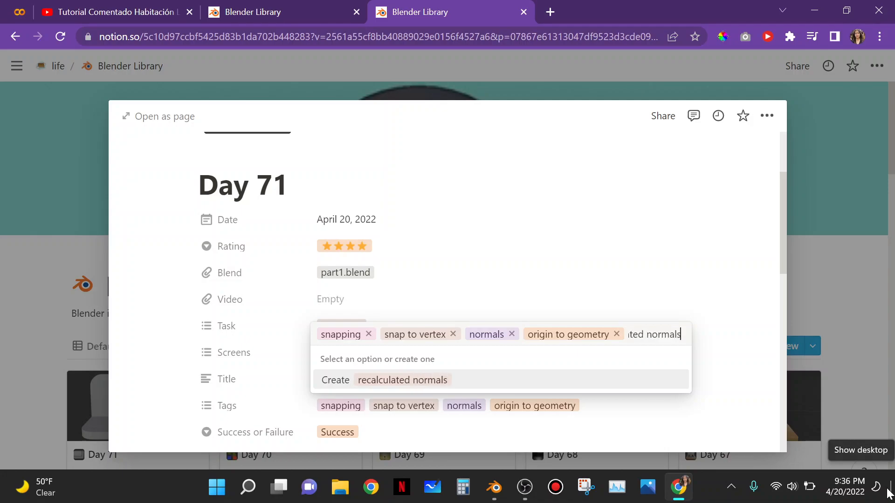
key(Return)
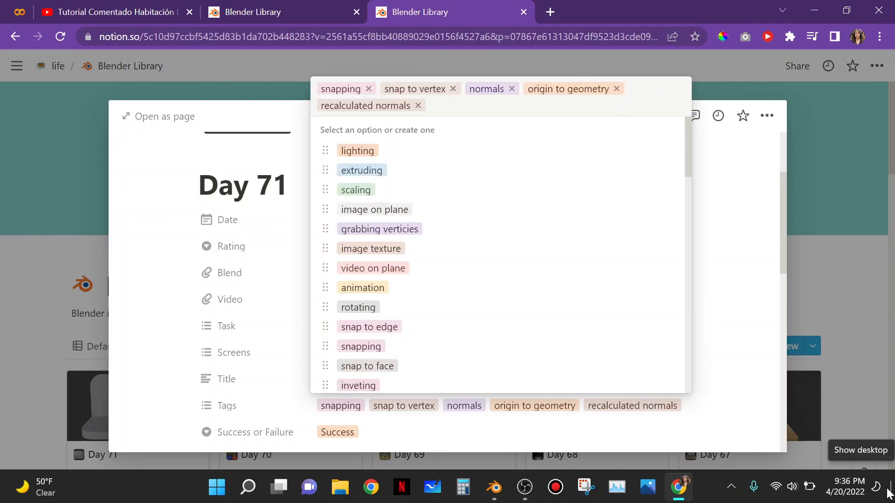
text(ewxtrud)
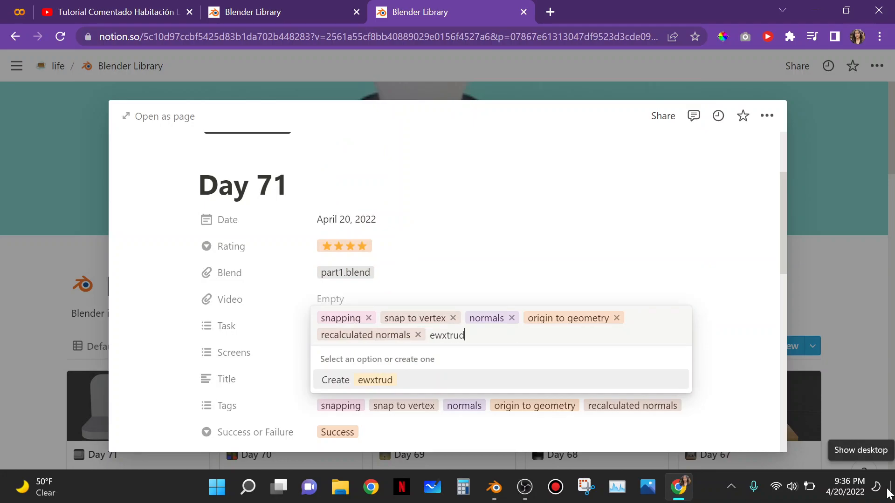
key(BackSpace)
key(BackSpace)
key(BackSpace)
key(BackSpace)
text(ext)
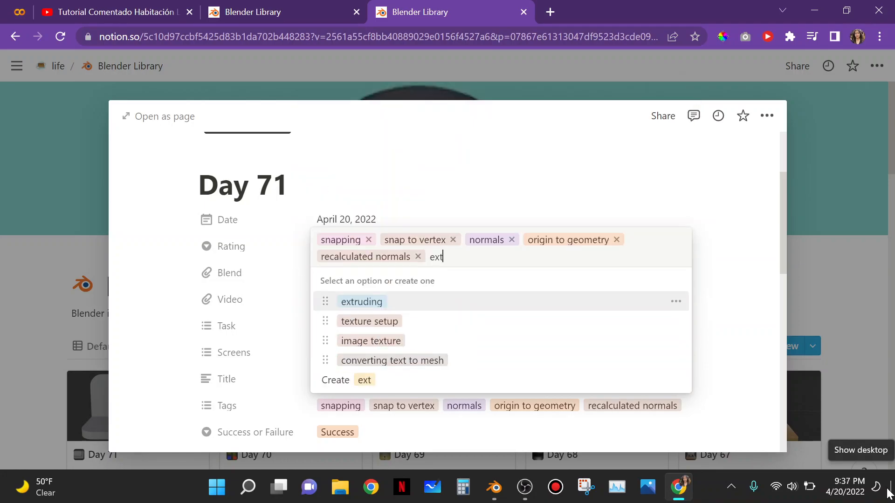
text(ruded a)
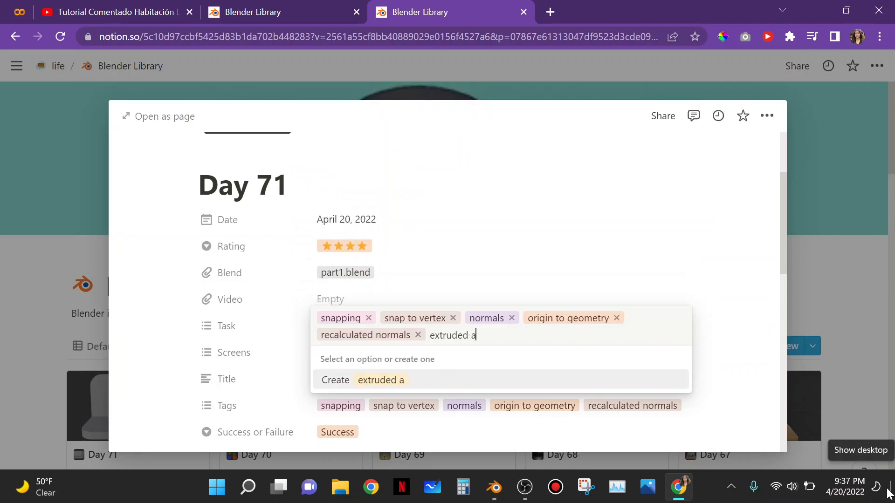
text(long normals)
key(Return)
Add the existing tag "applying scale" to the Day 71 page's Tags property.
text(a)
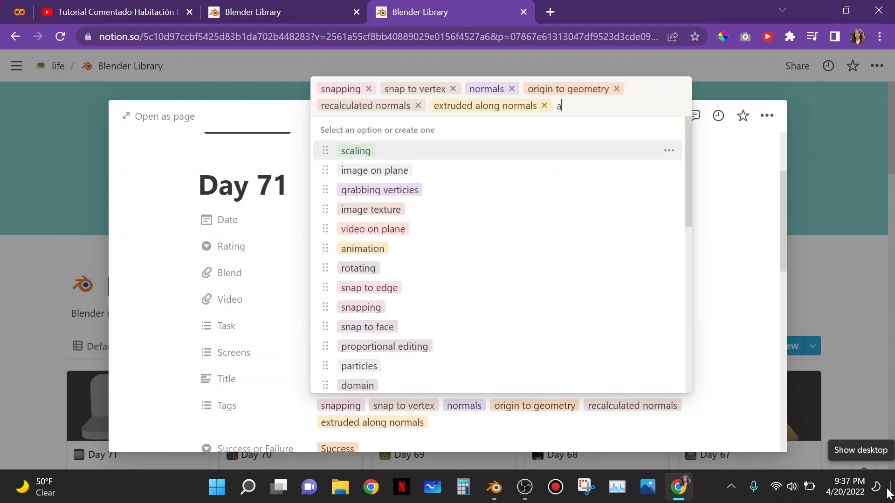
text(popl)
key(BackSpace)
key(BackSpace)
text(pli)
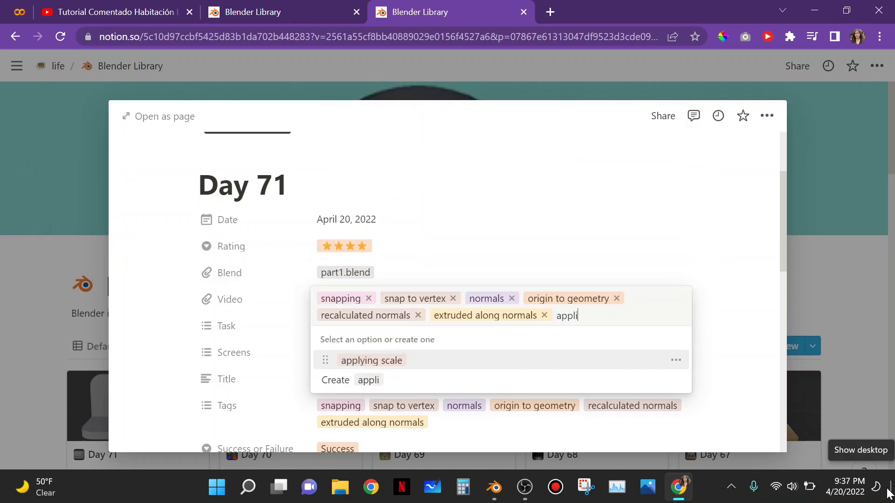
key(Return)
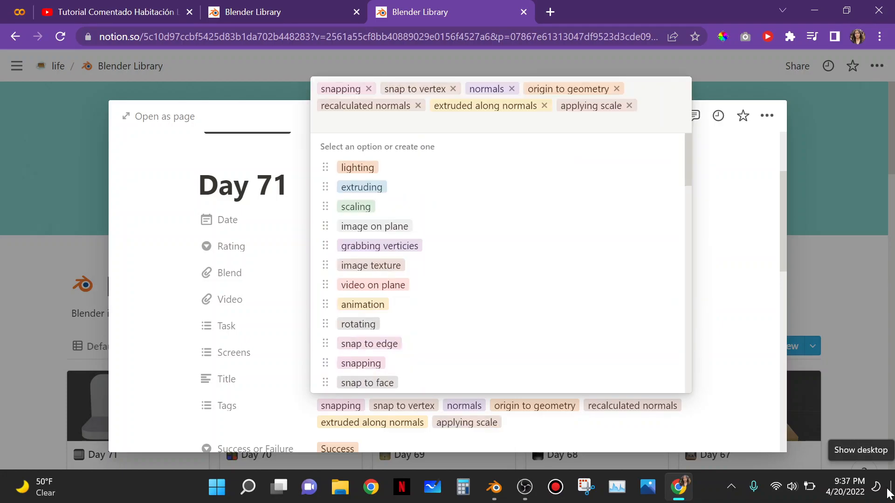
Create and add the tag "ctrl s" in the Tags property.
text(s)
key(BackSpace)
text(ctrl)
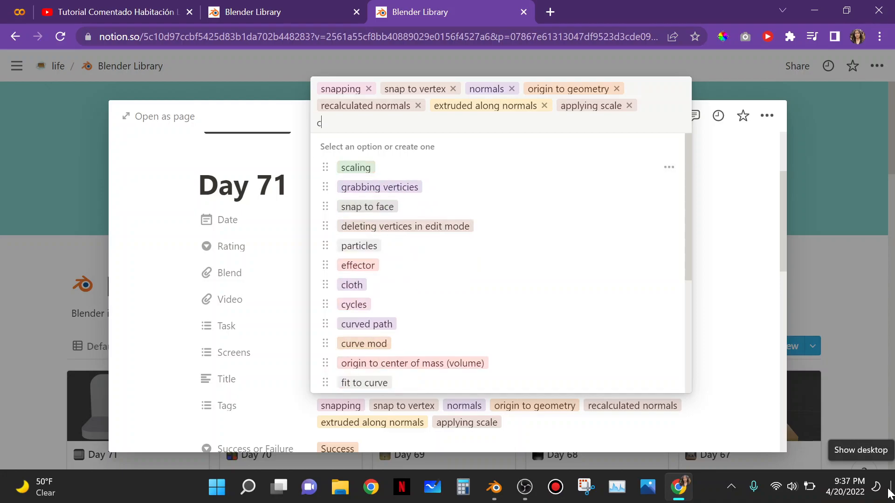
key(BackSpace)
key(BackSpace)
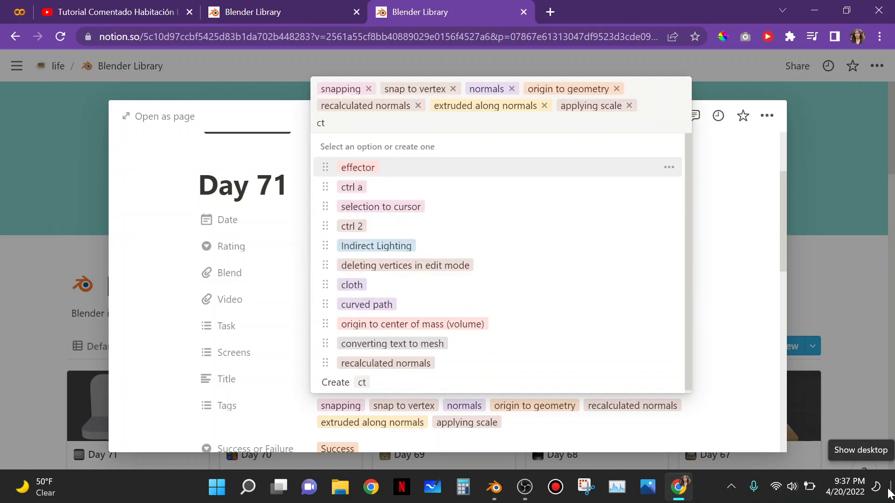
text(rl )
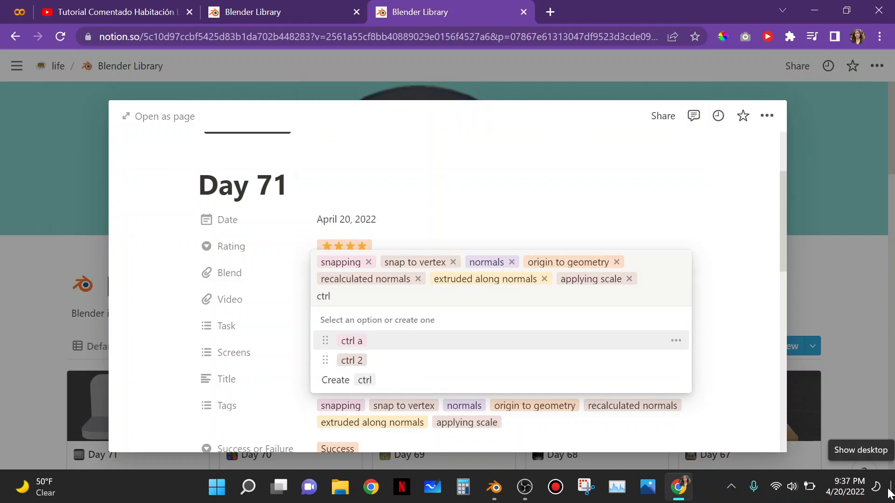
text(s)
key(Return)
Add the existing tags "ctrl a" and "extruding" to the Tags property and close the tag list.
text(ctrl a)
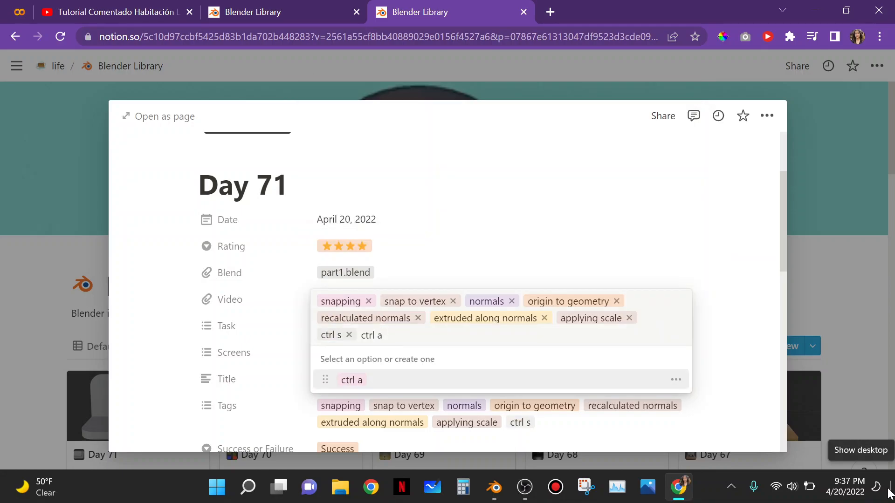
key(Return)
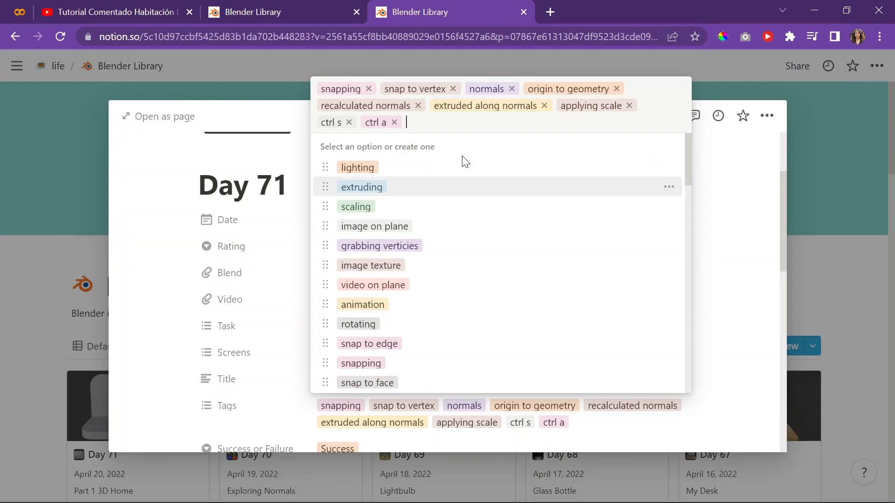
click(388, 186)
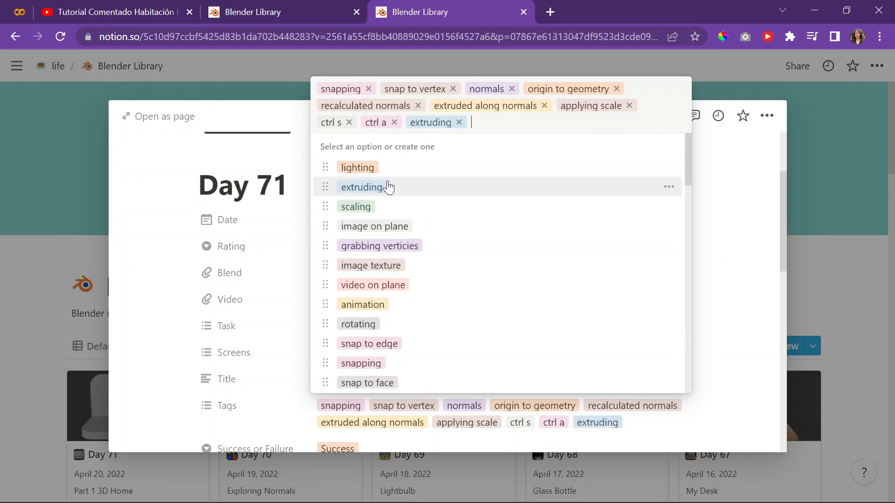
click(275, 326)
Look over the Day 71 page and close it to return to the Blender Library gallery.
scroll(270, 280, down, 5)
scroll(168, 203, up, 10)
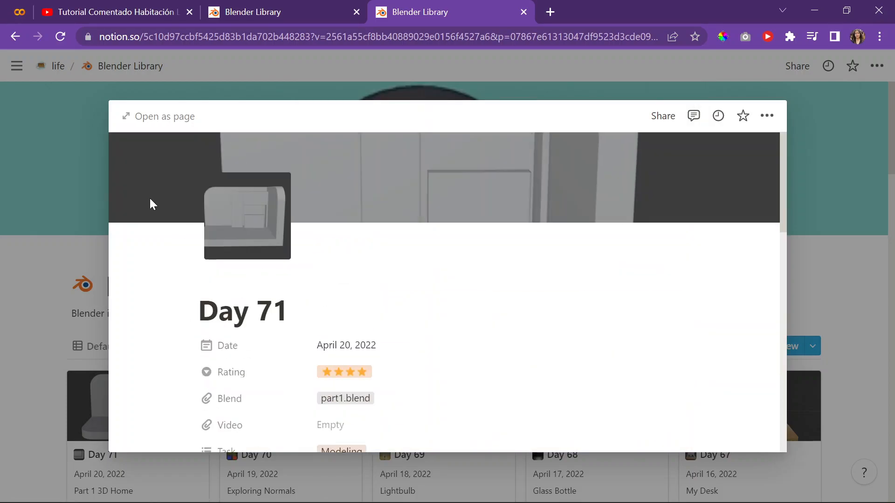
click(90, 192)
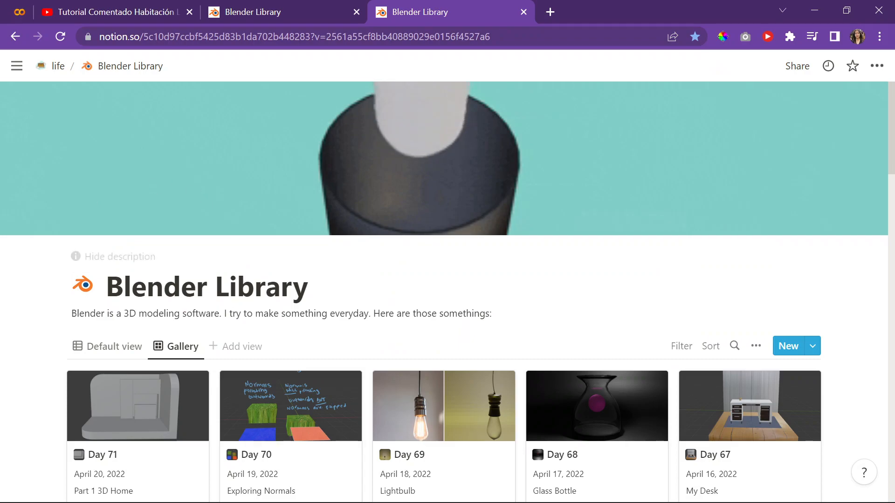
Load the Web Development Log page in place of the first Blender Library page and close the duplicate Blender Library page.
scroll(235, 303, down, 5)
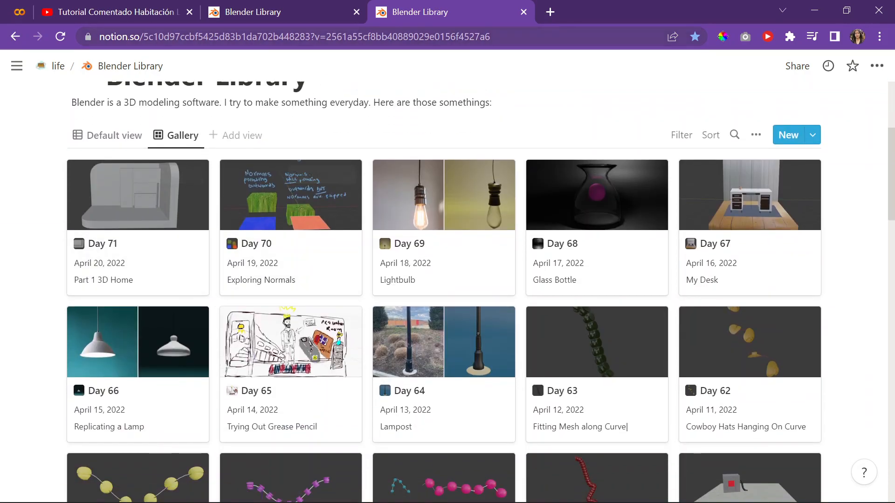
click(238, 10)
click(51, 65)
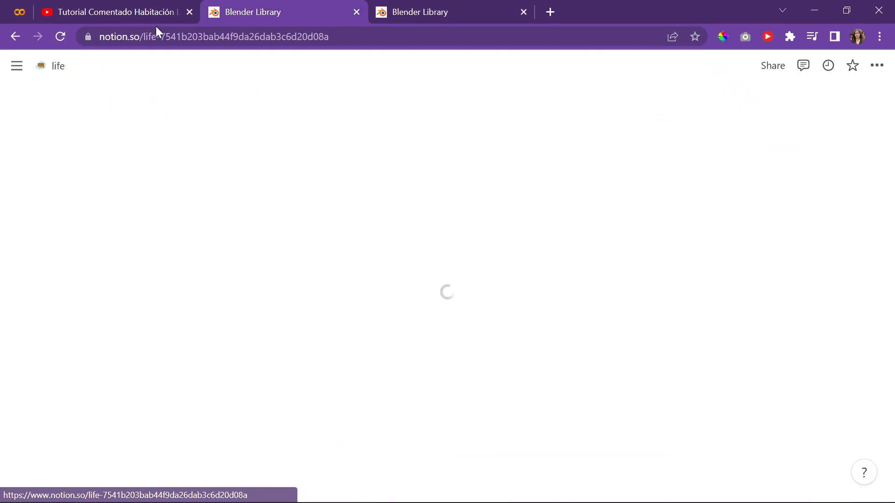
click(167, 34)
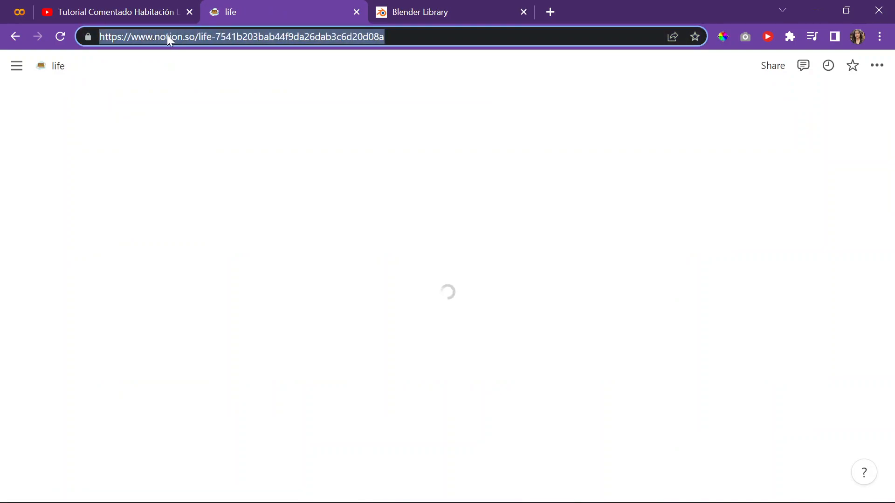
text(we)
click(181, 145)
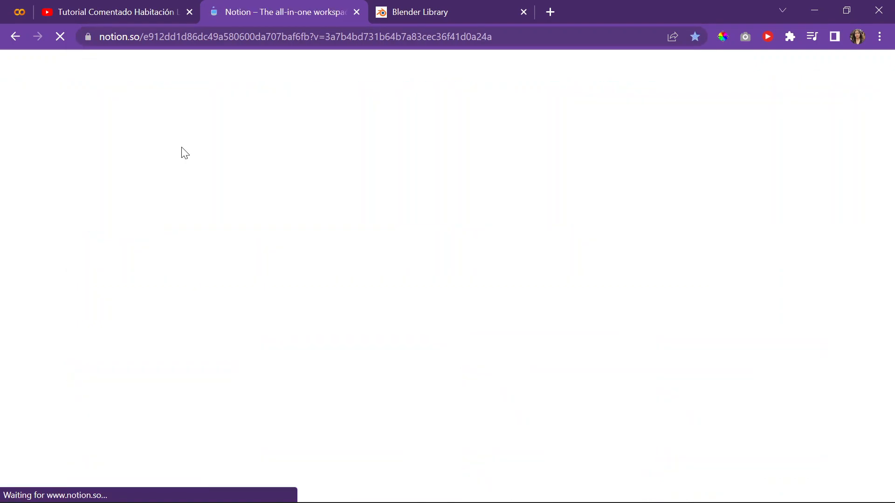
click(524, 11)
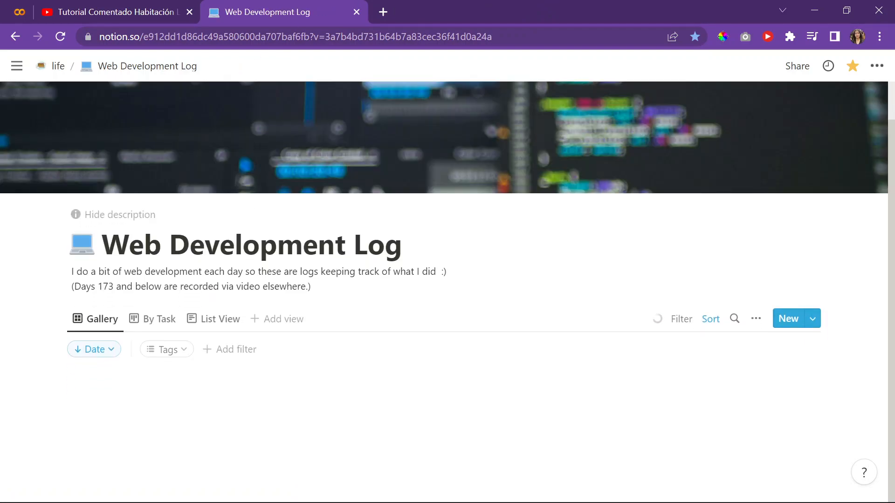
Create a new entry in the Web Development Log gallery.
scroll(260, 275, down, 6)
scroll(260, 274, up, 3)
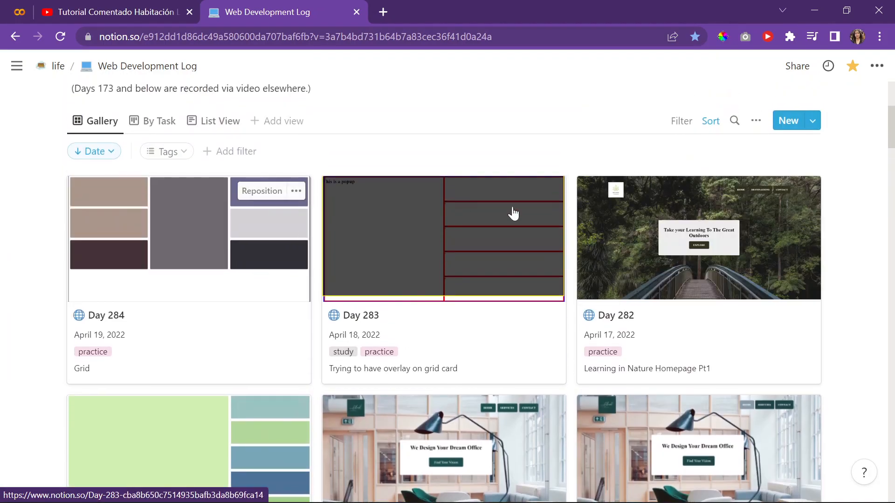
click(796, 122)
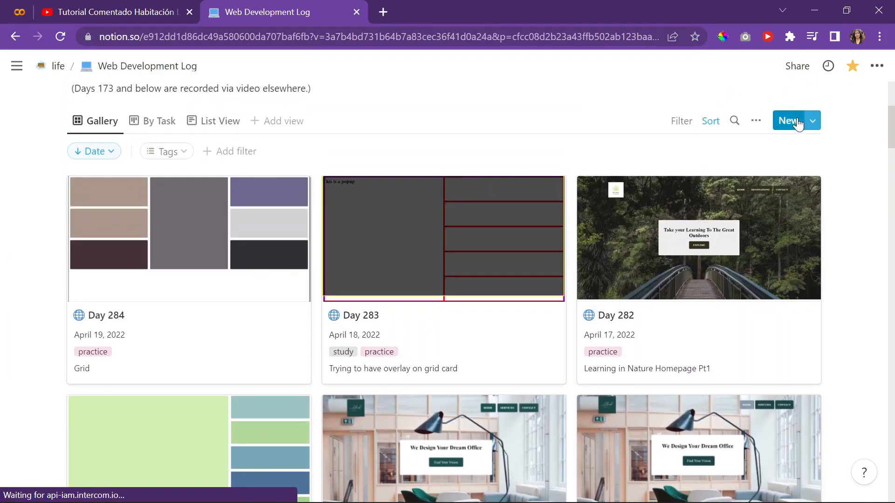